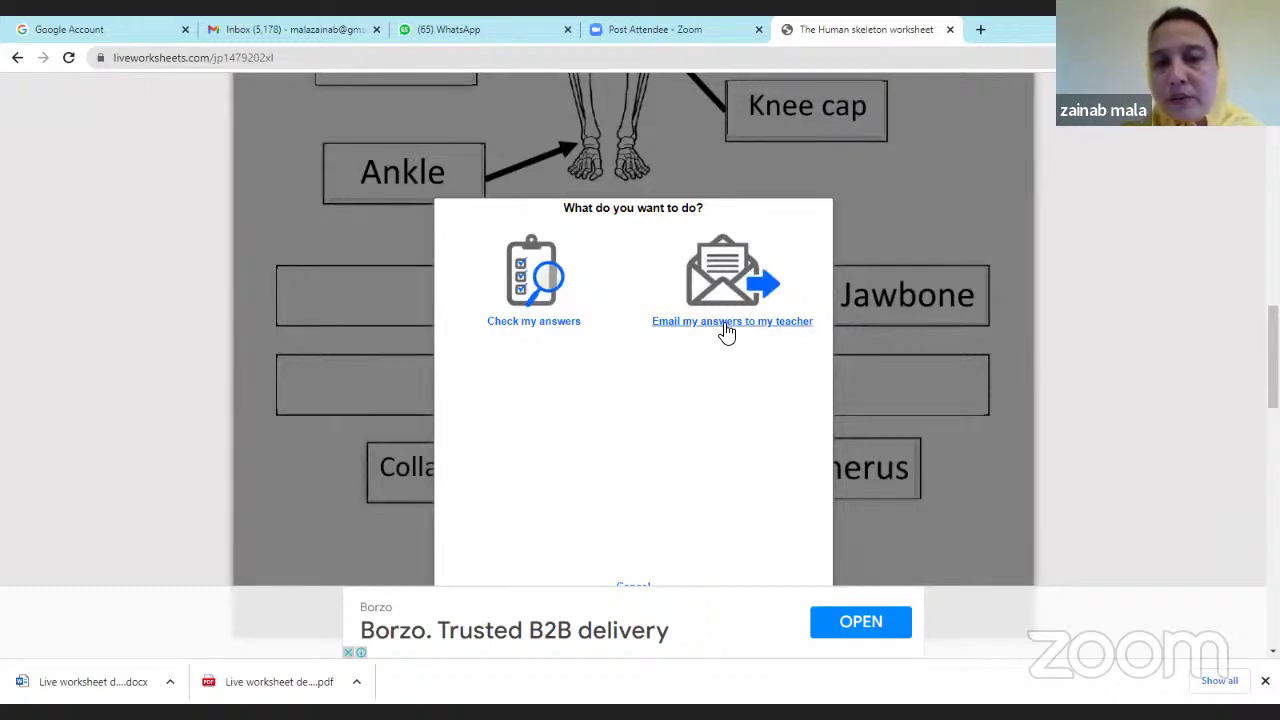
# Email the answers with the student's full name, group 7, subject Biology and the teacher's e-mail address.
pyautogui.click(727, 333)
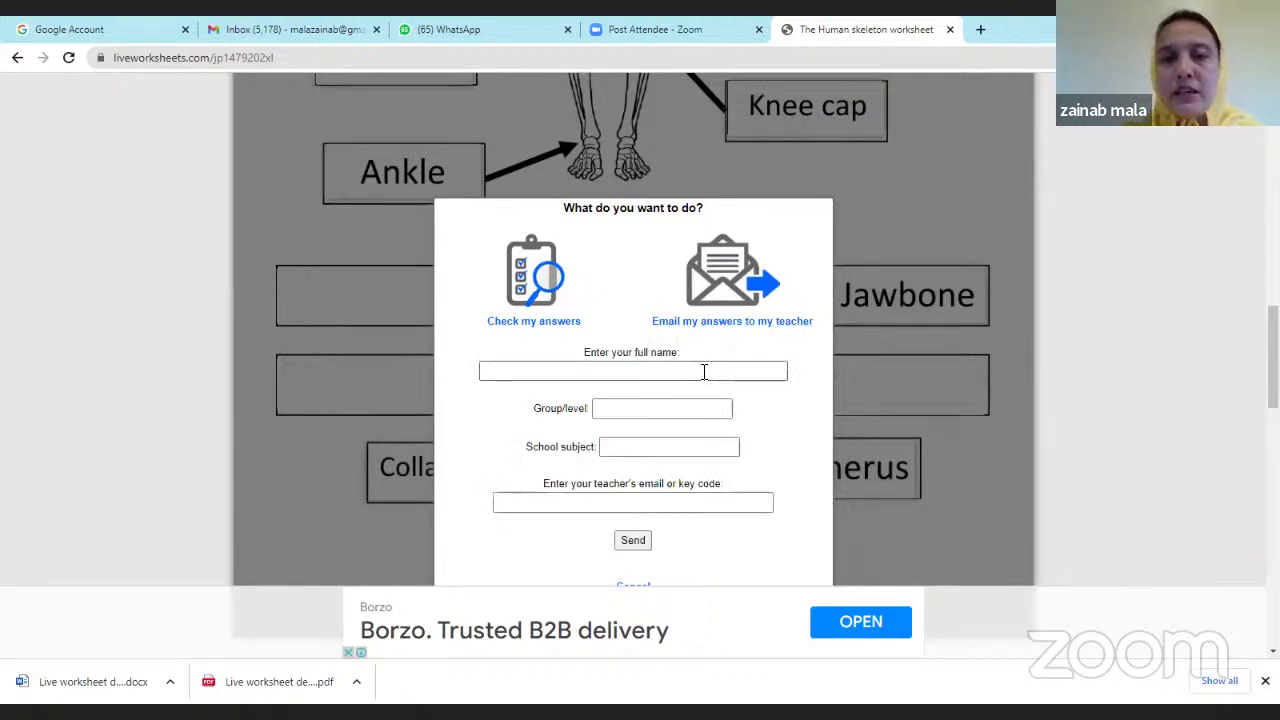
pyautogui.click(704, 371)
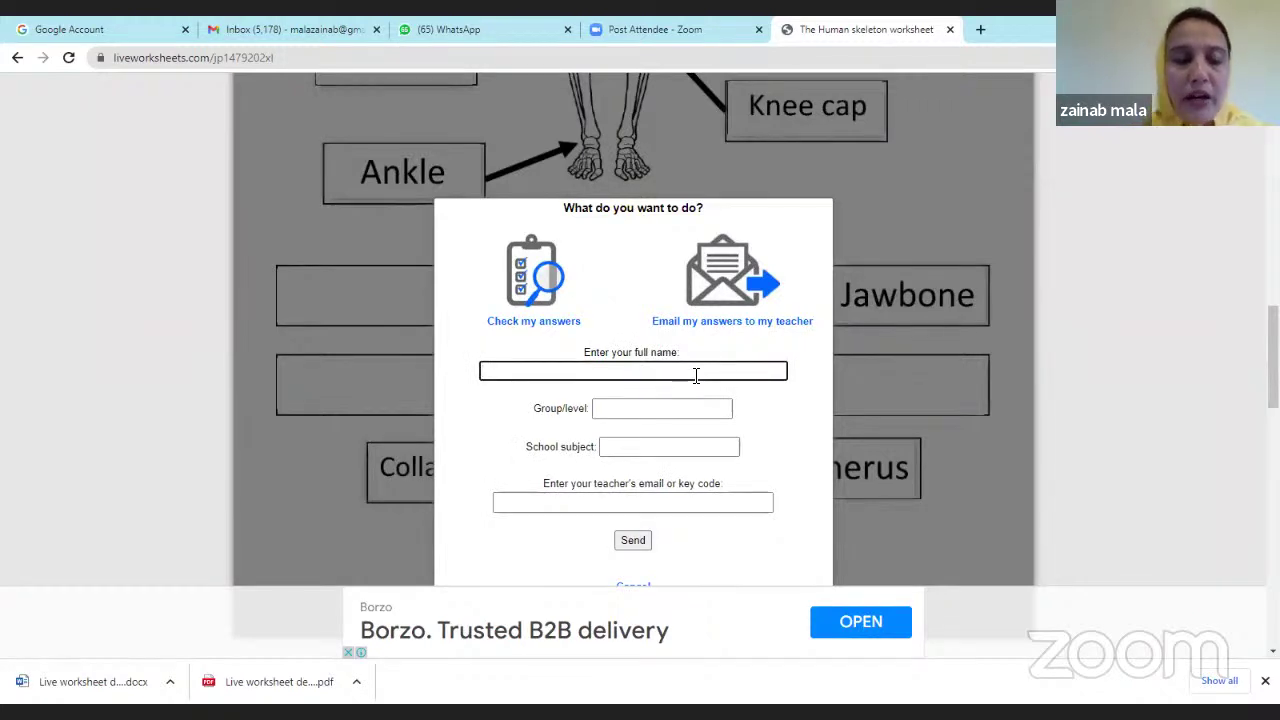
pyautogui.write('zainab')
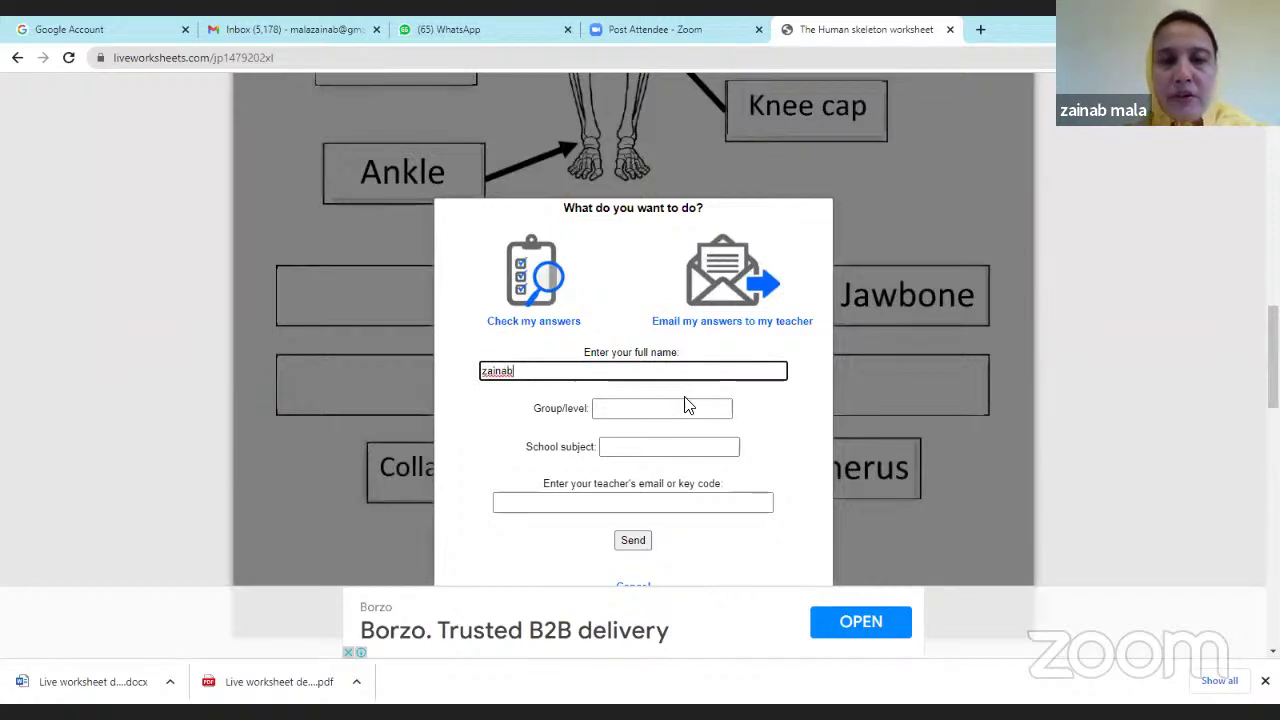
pyautogui.click(688, 407)
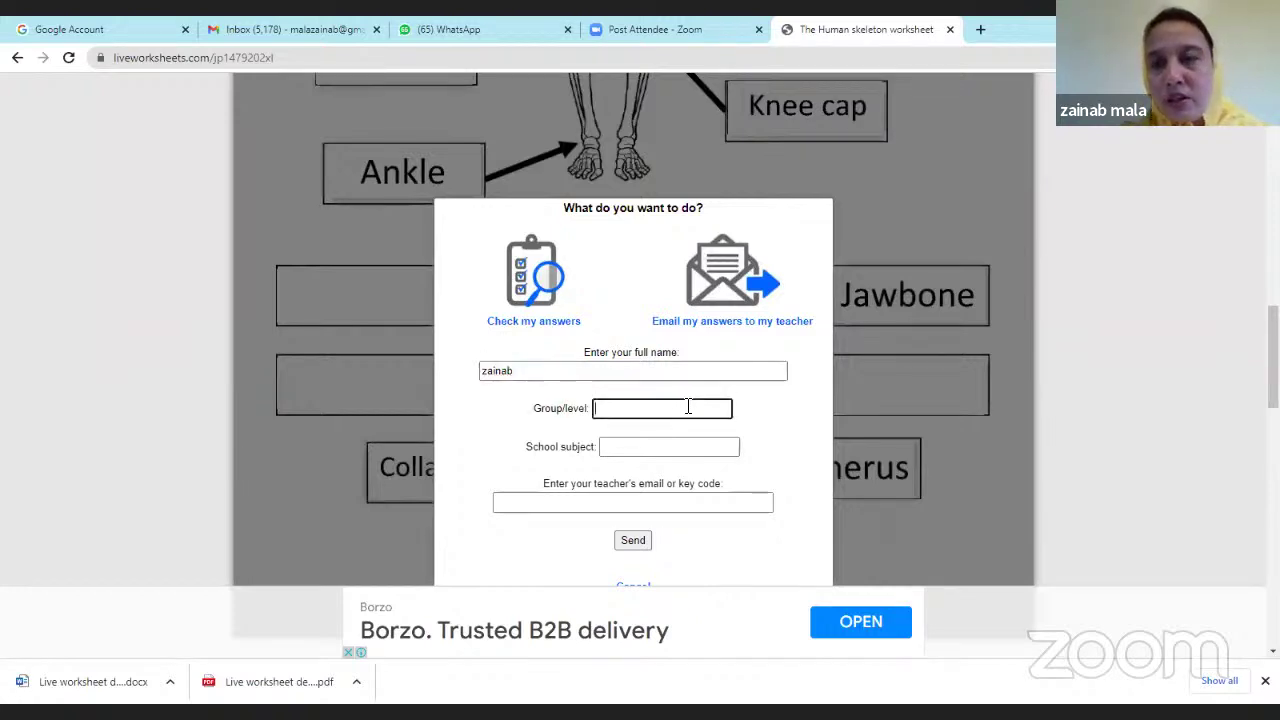
pyautogui.write('7')
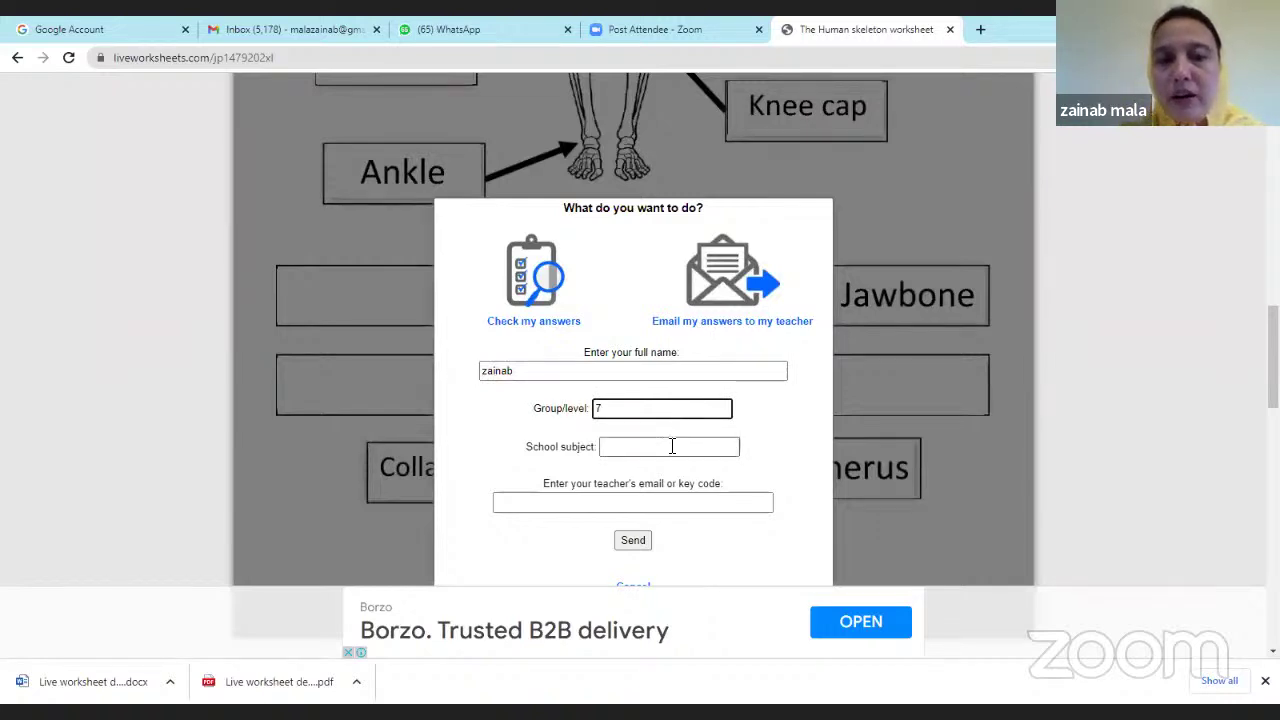
pyautogui.click(671, 450)
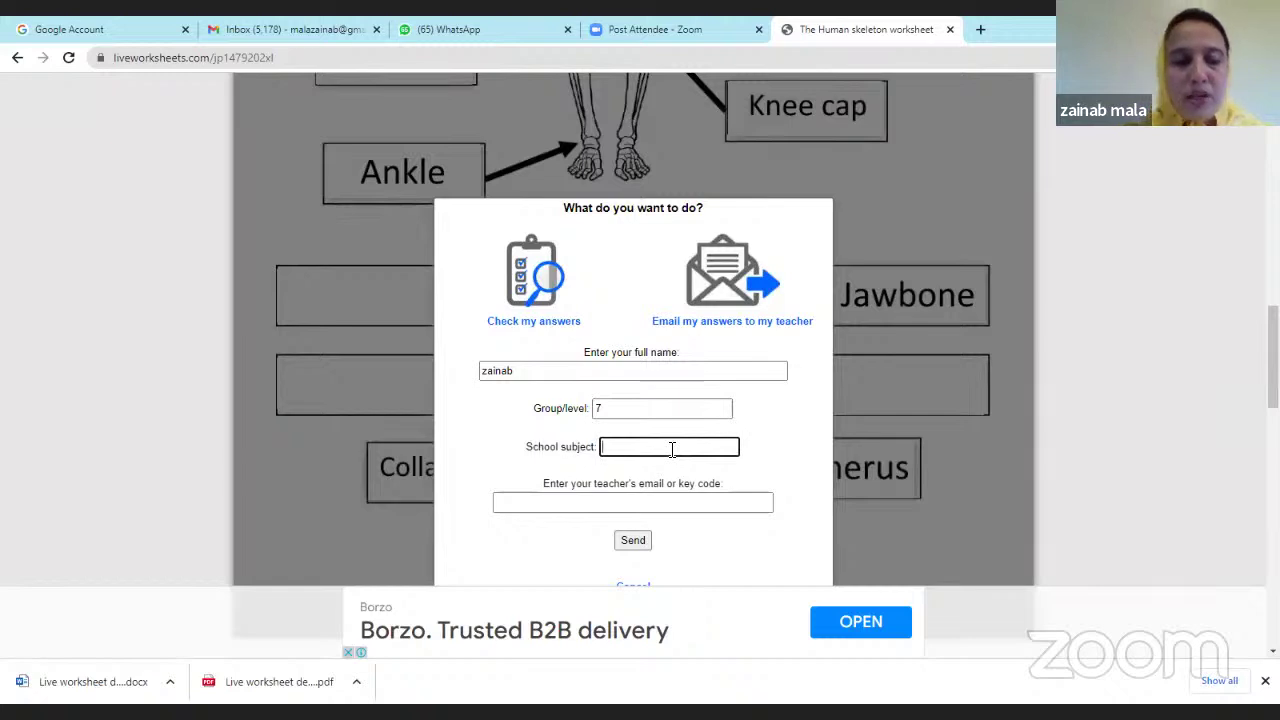
pyautogui.write('B')
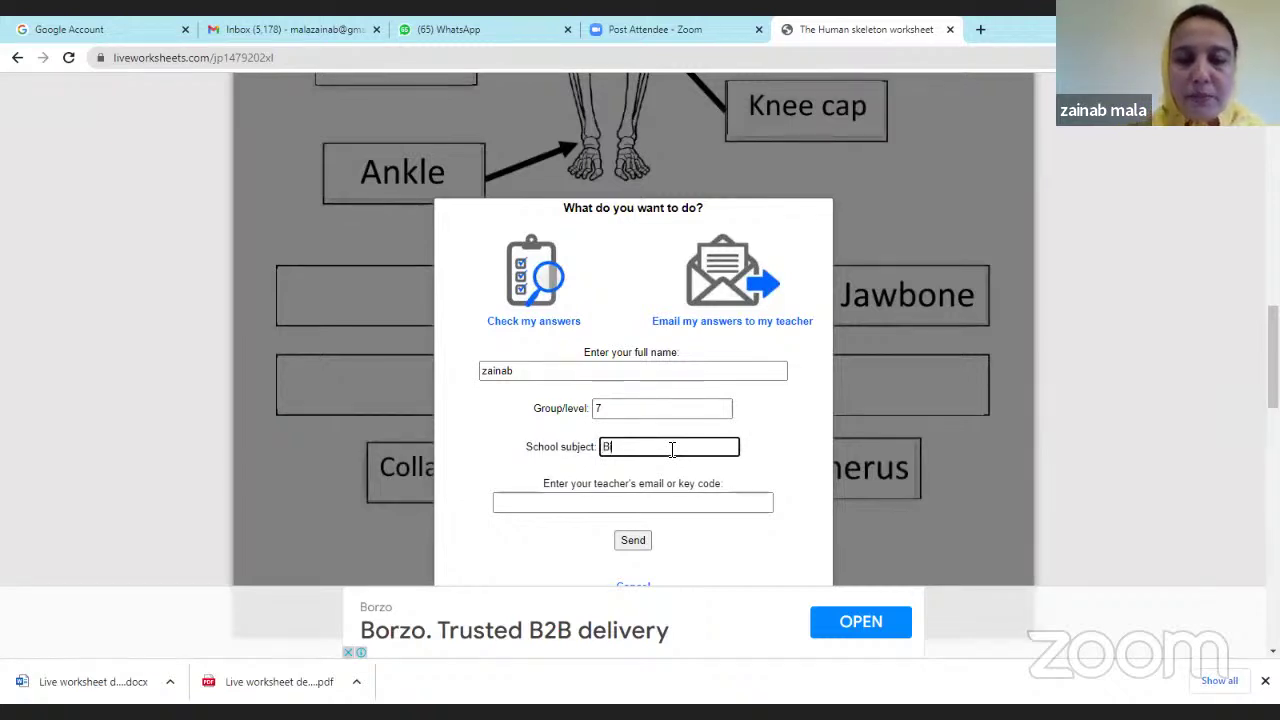
pyautogui.write('iology')
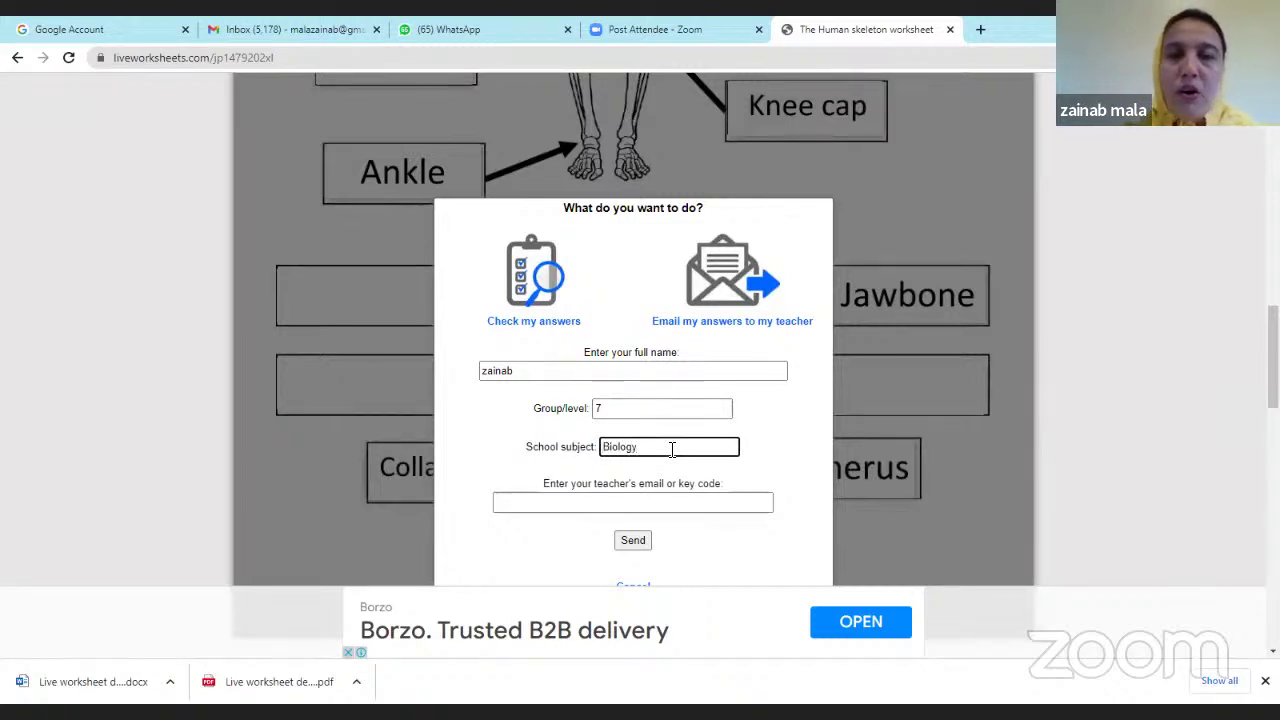
pyautogui.click(630, 503)
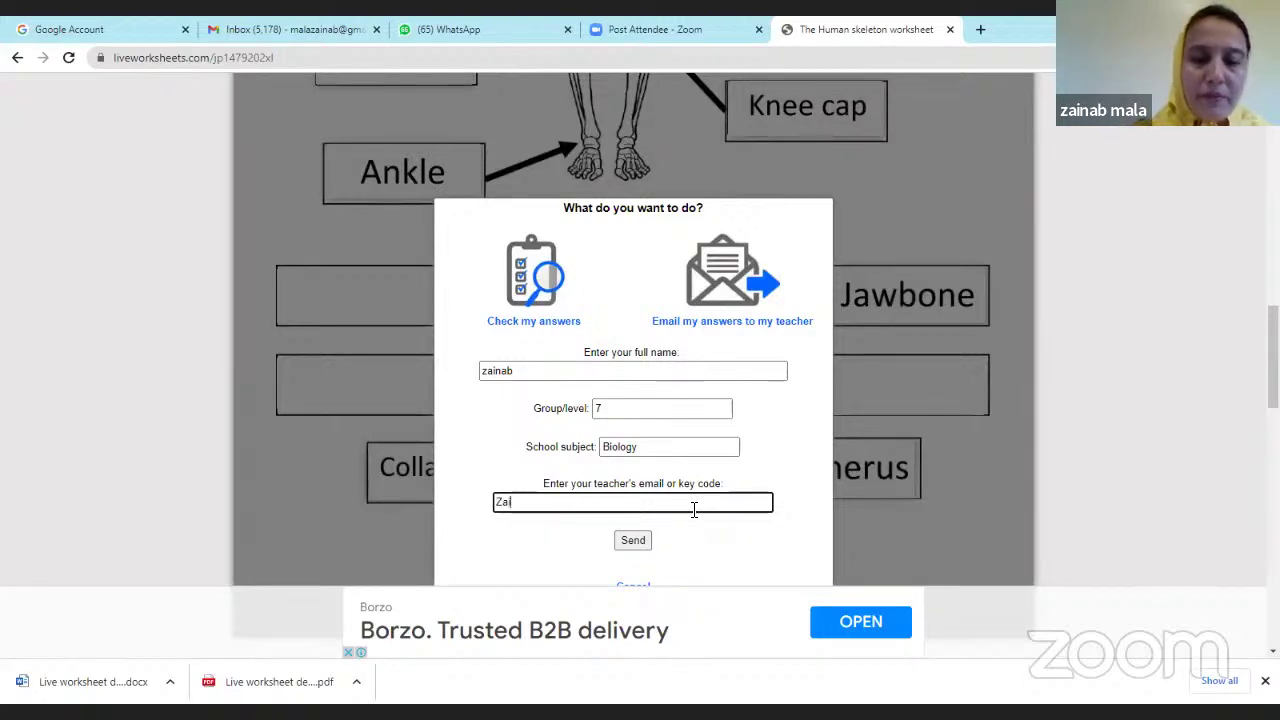
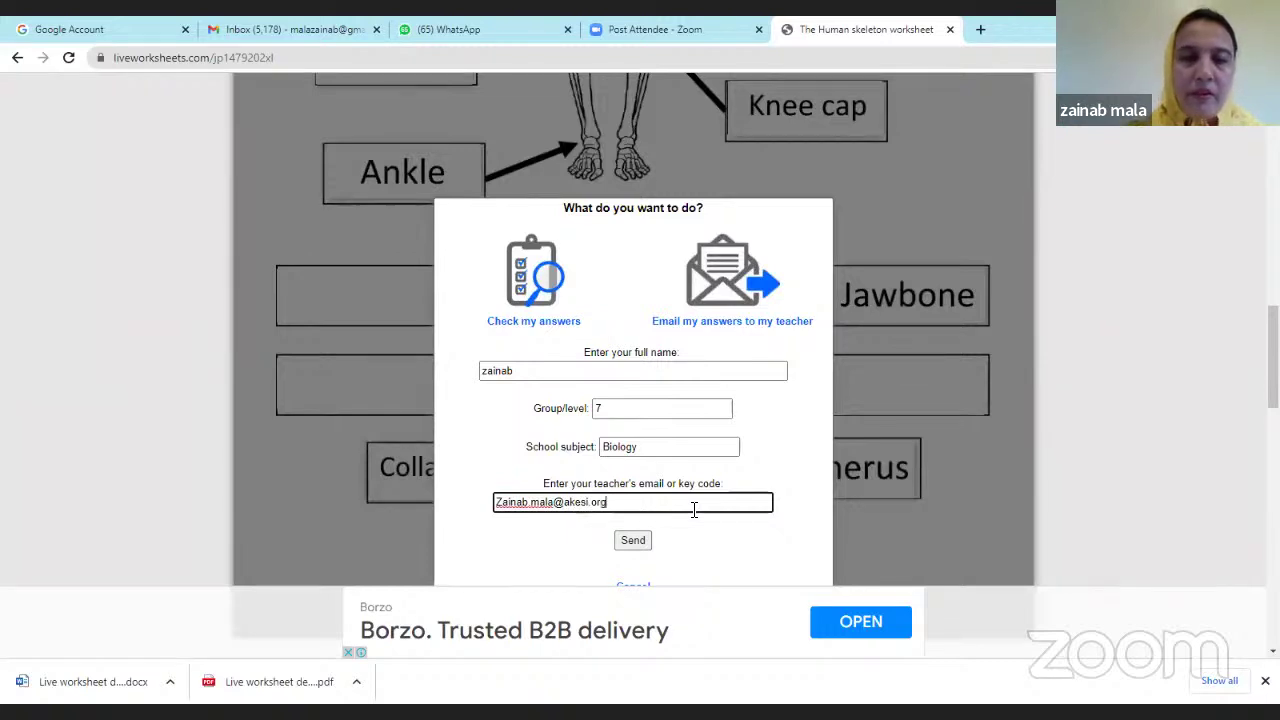
pyautogui.click(640, 547)
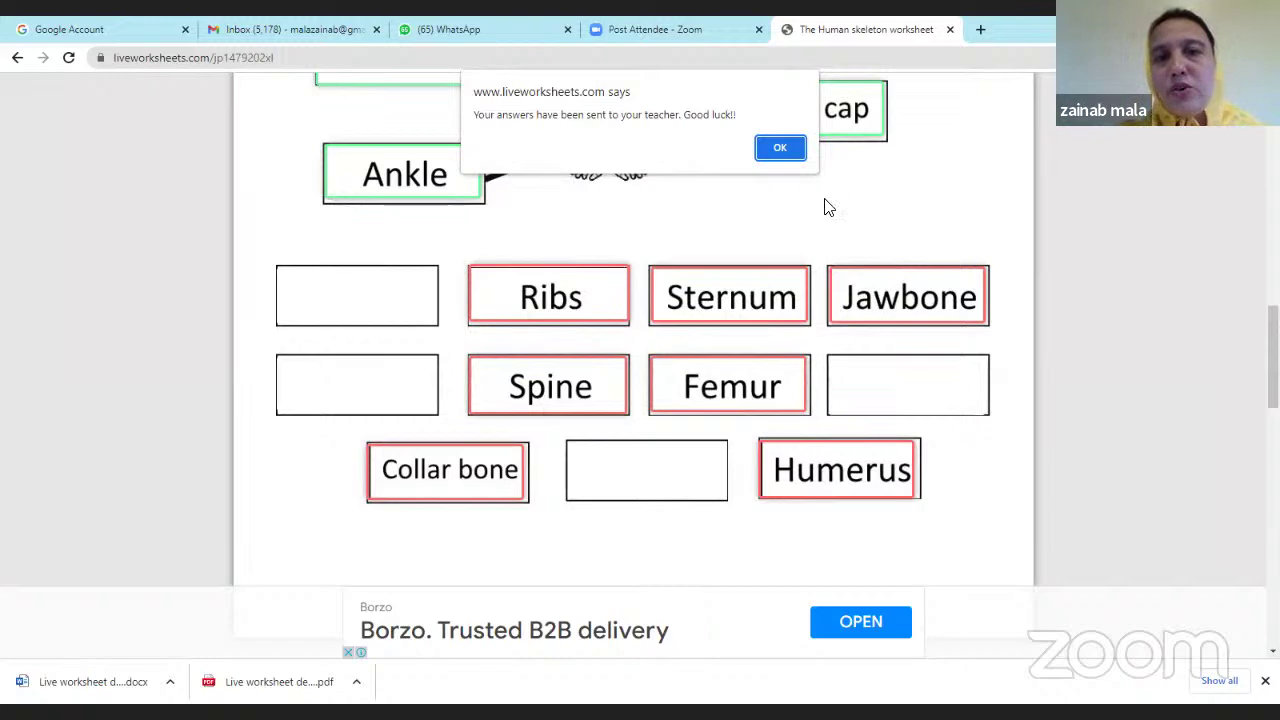
# Dismiss the confirmation and scroll through the marked 3/10 worksheet, ending back at the top.
pyautogui.click(779, 148)
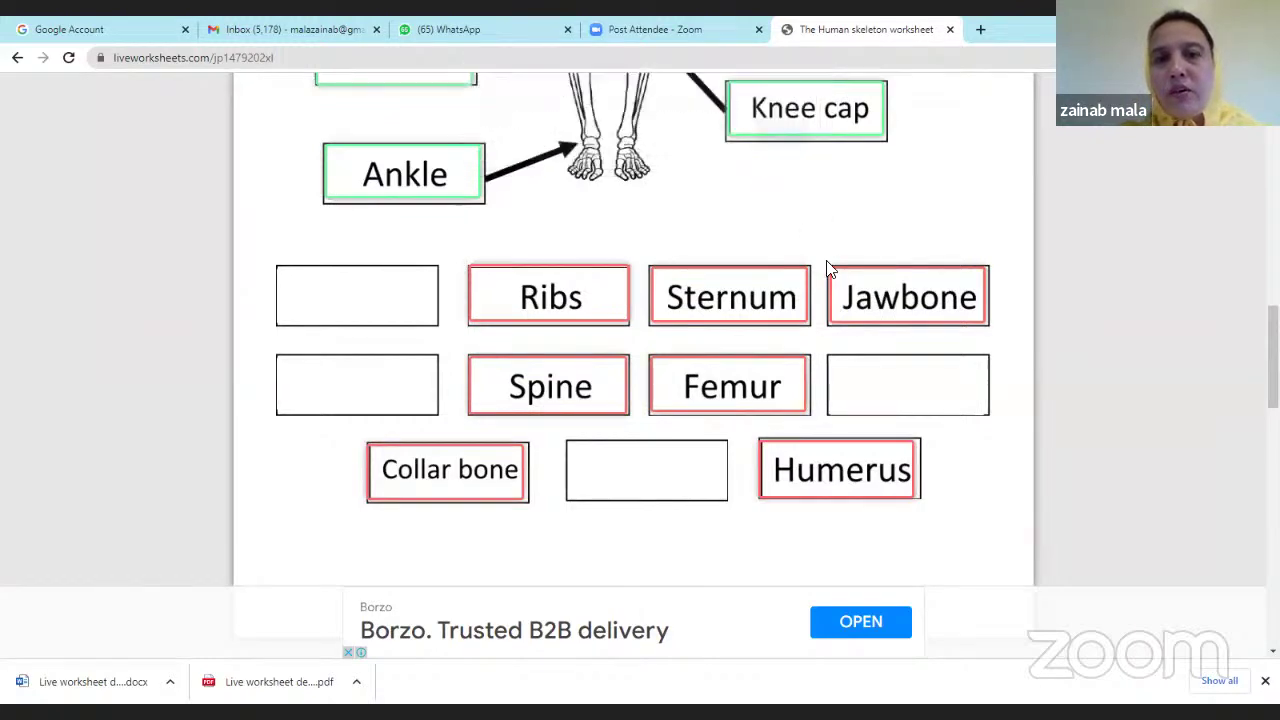
pyautogui.scroll(4, 746, 354)
pyautogui.scroll(3, 826, 354)
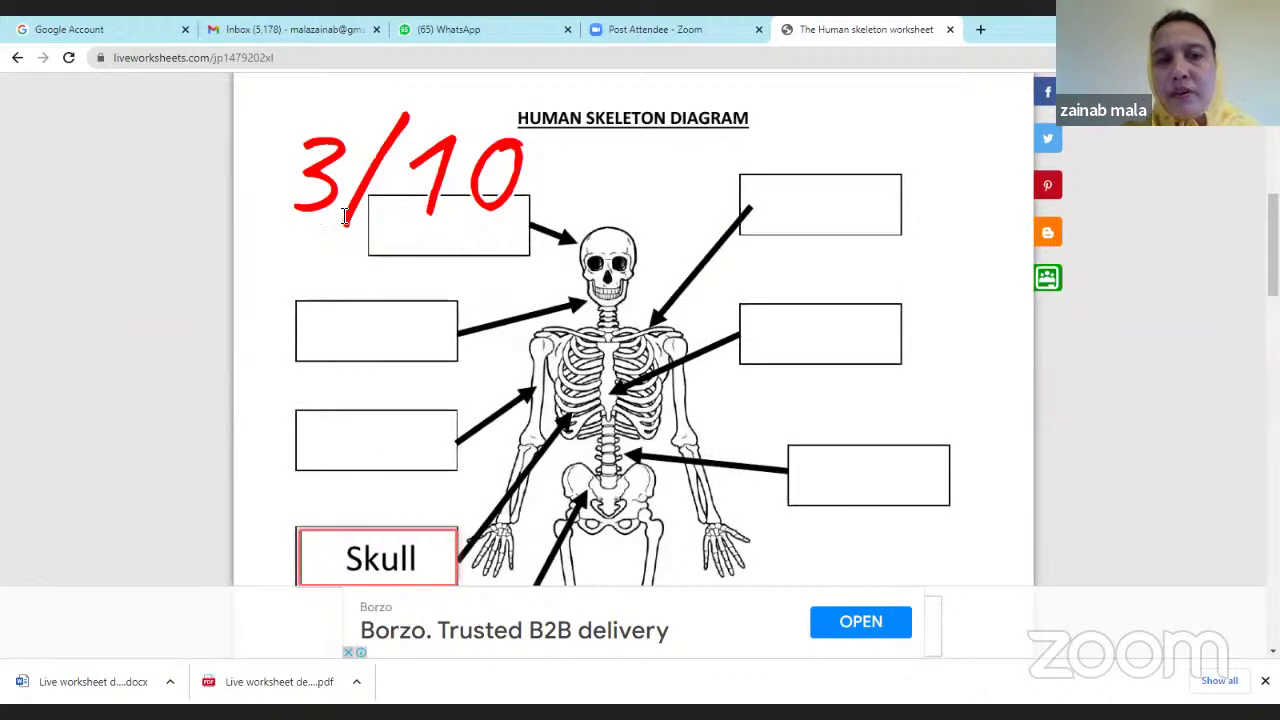
pyautogui.scroll(-3, 460, 217)
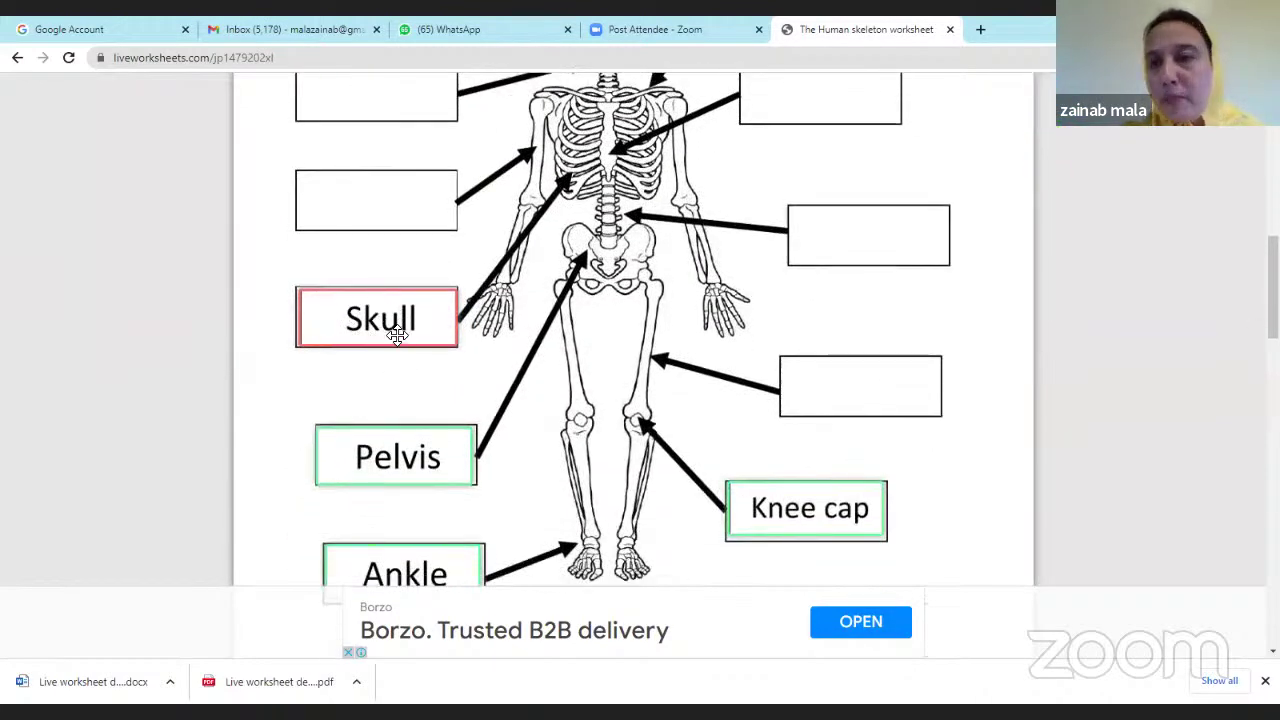
pyautogui.scroll(-2, 361, 460)
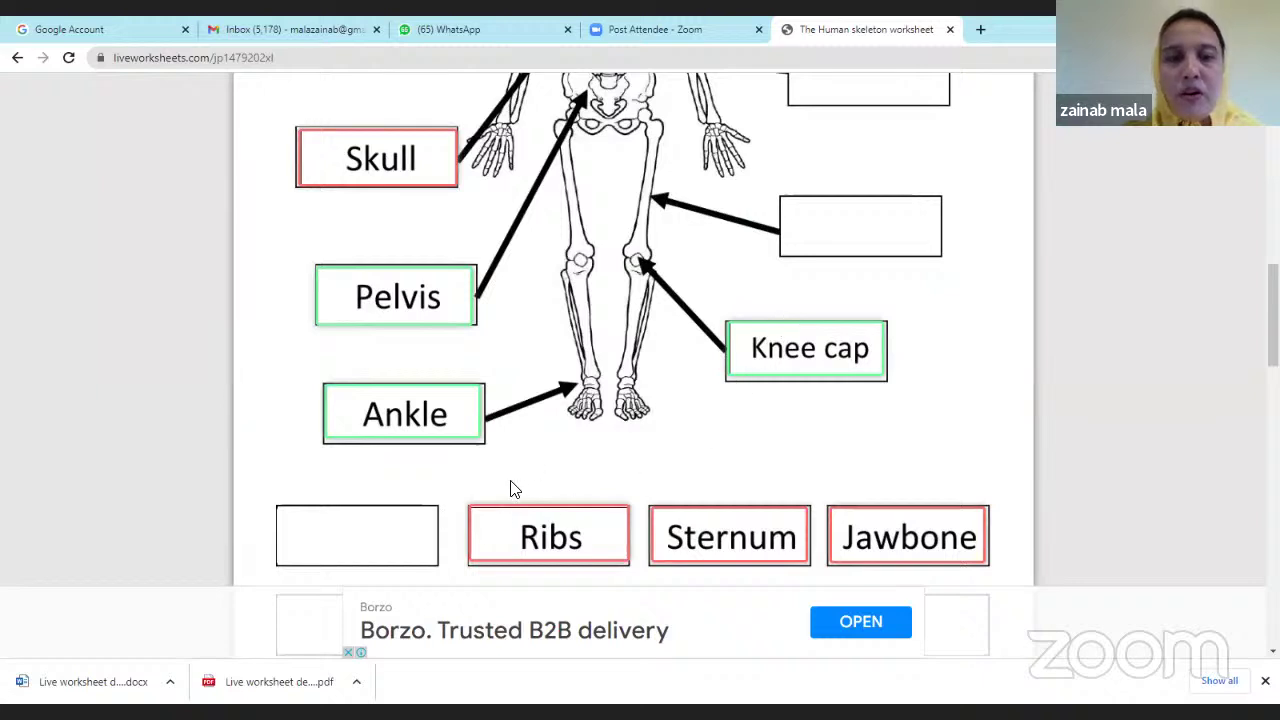
pyautogui.scroll(-3, 525, 480)
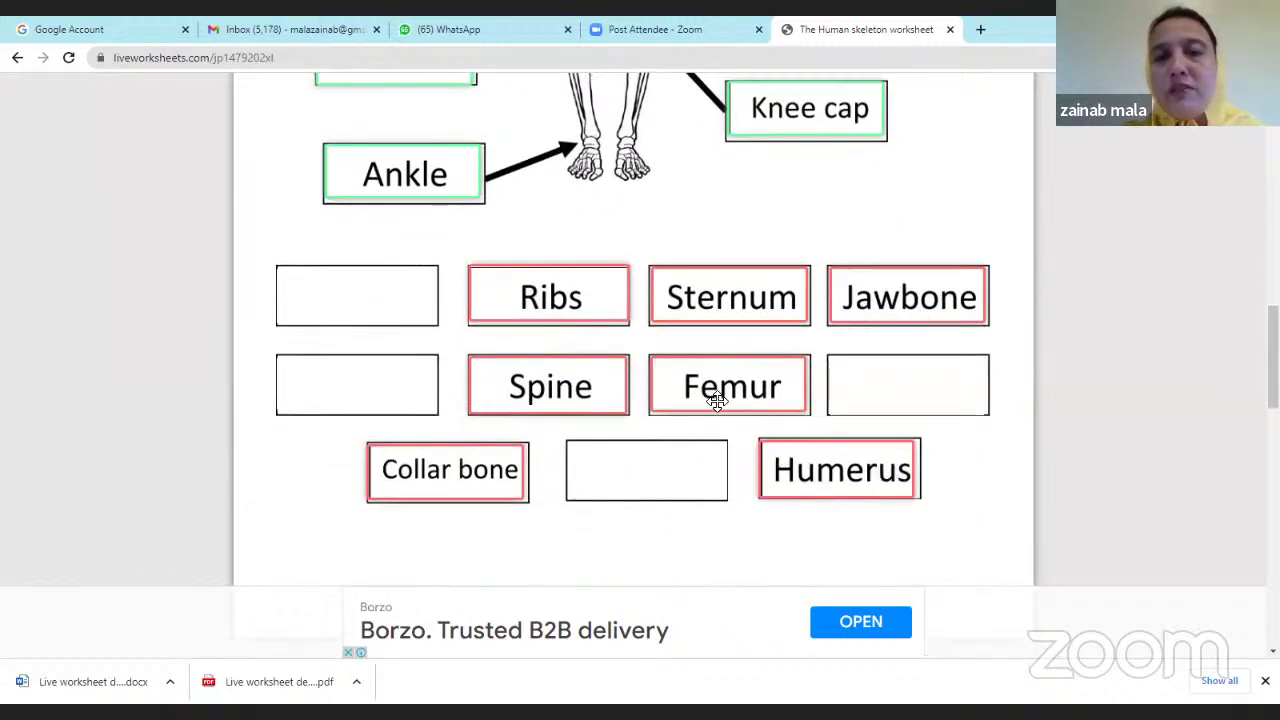
pyautogui.scroll(3, 750, 320)
pyautogui.scroll(3, 757, 346)
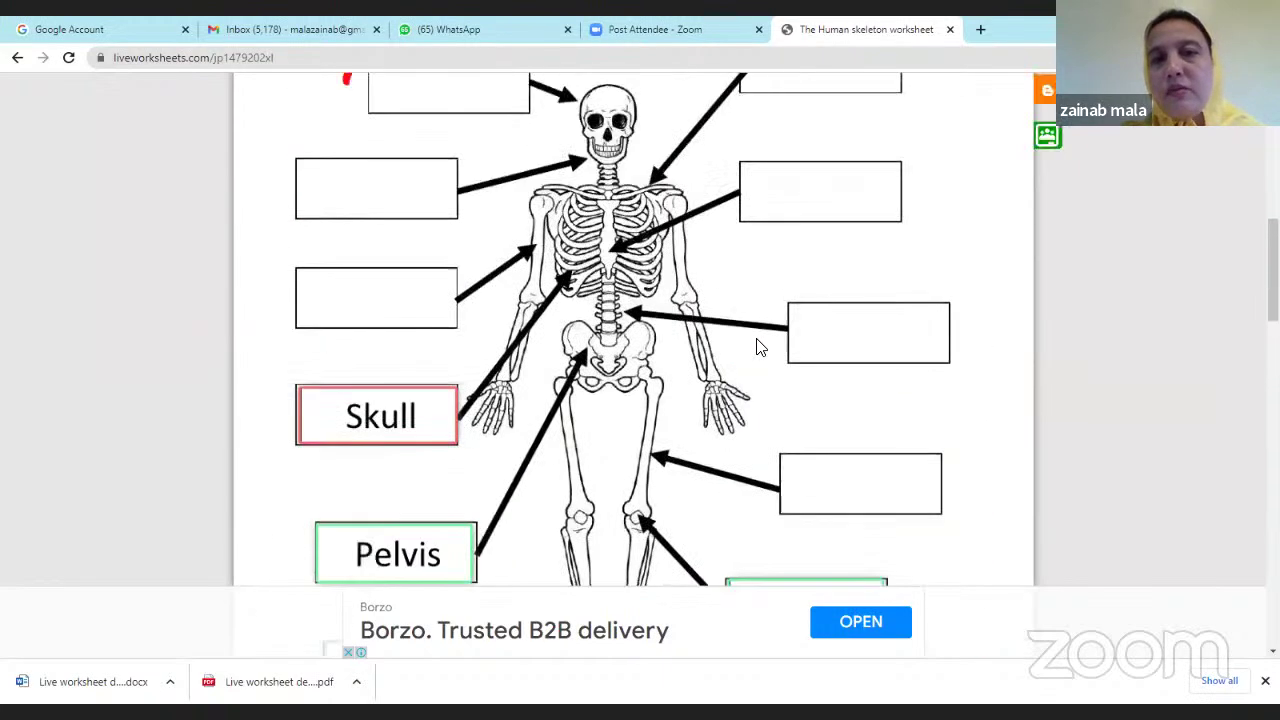
pyautogui.scroll(3, 620, 372)
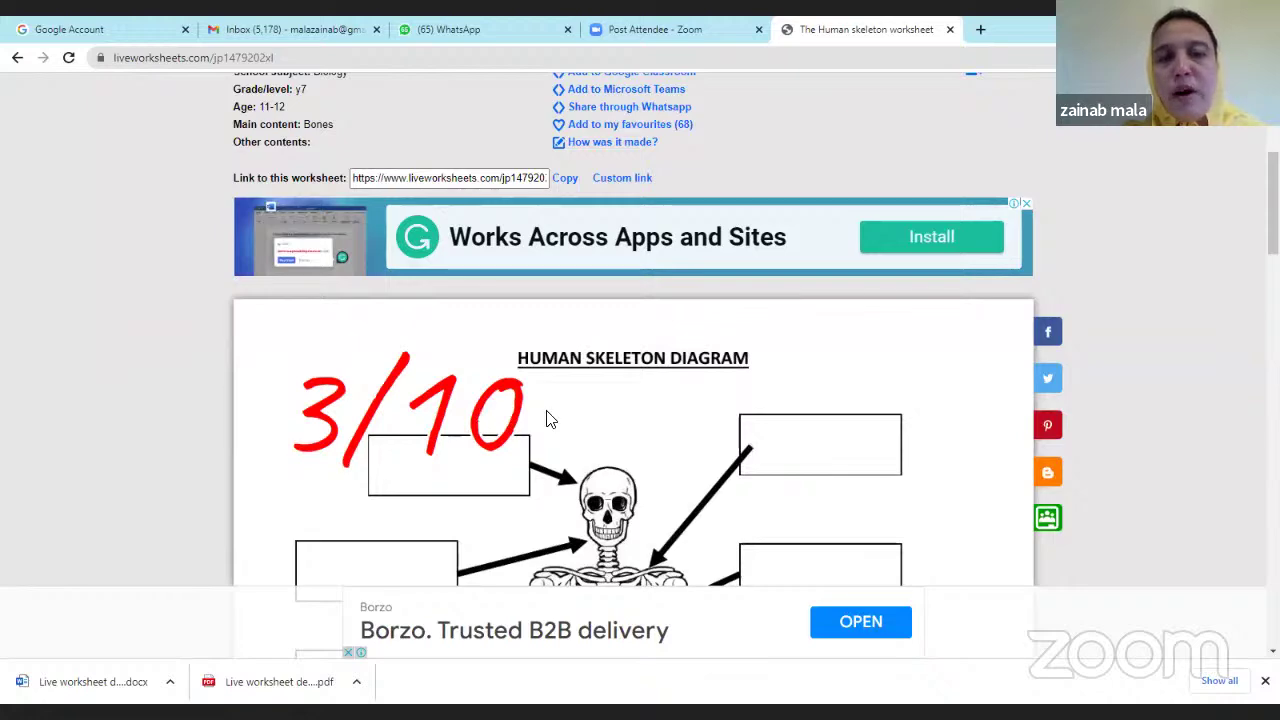
pyautogui.scroll(3, 540, 418)
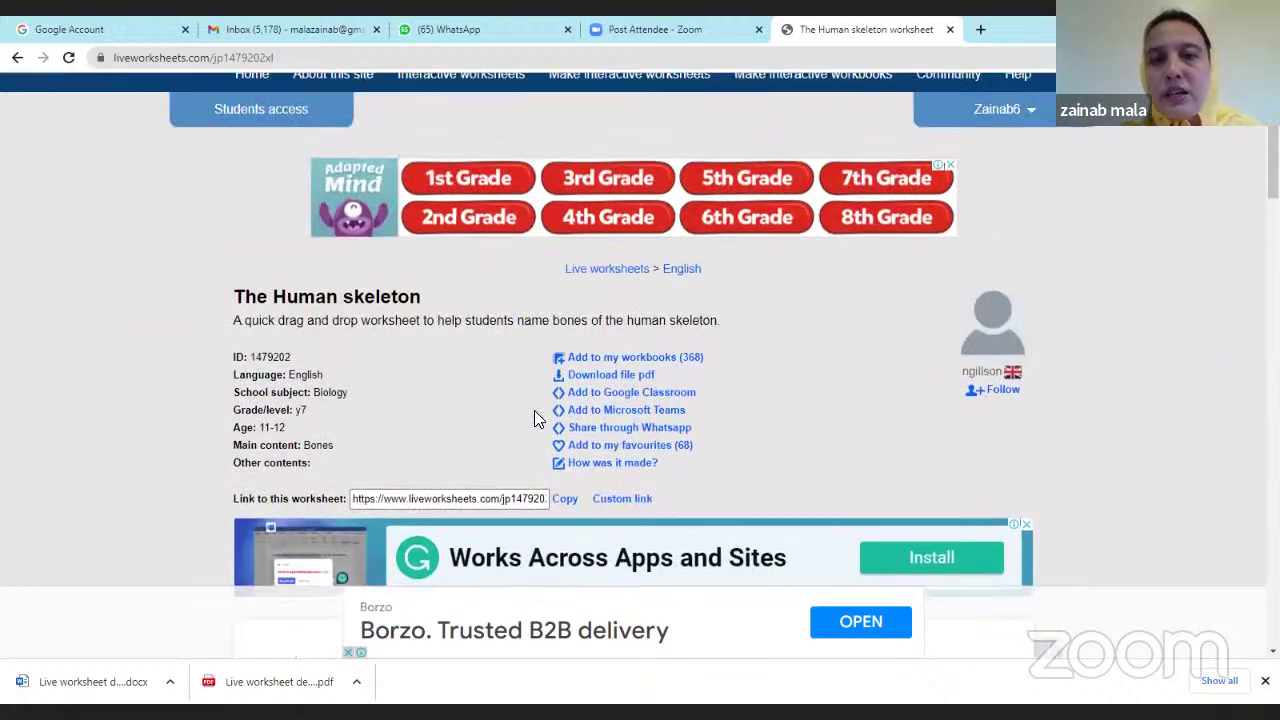
pyautogui.scroll(1, 534, 418)
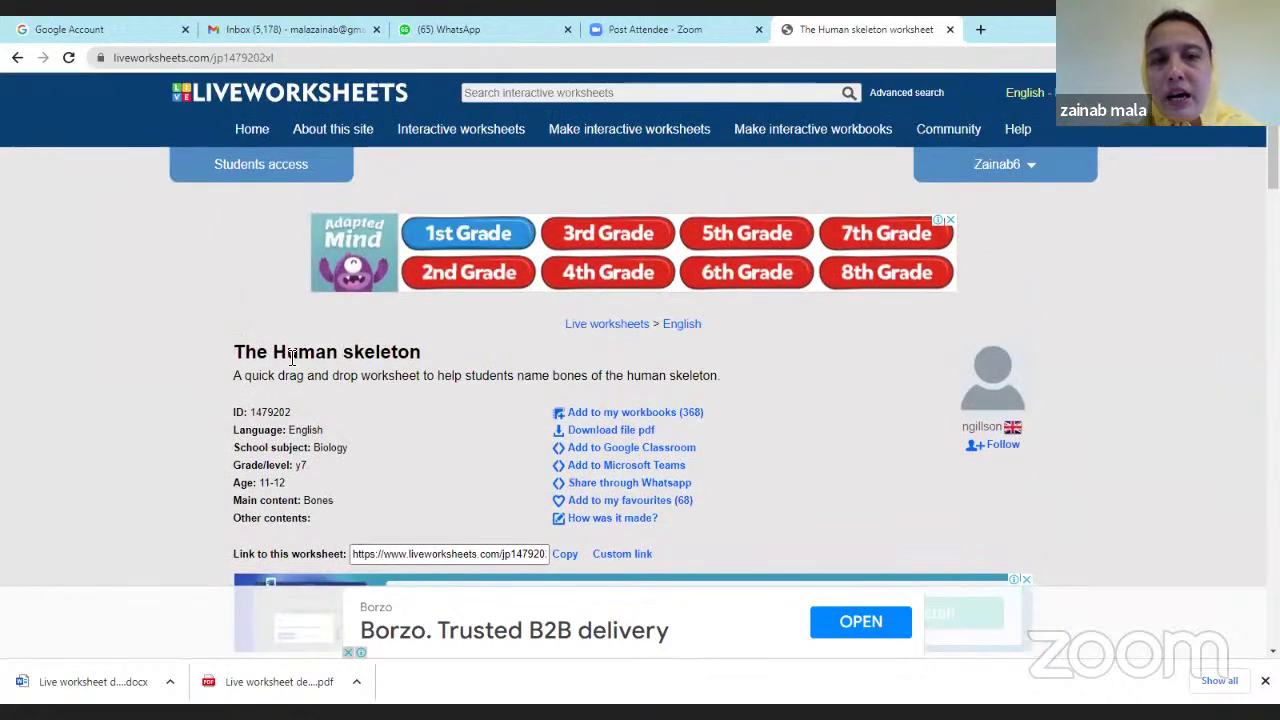
# Go to Notifications from the account menu and open The Human skeleton submission scored 2.7/10.
pyautogui.click(1032, 172)
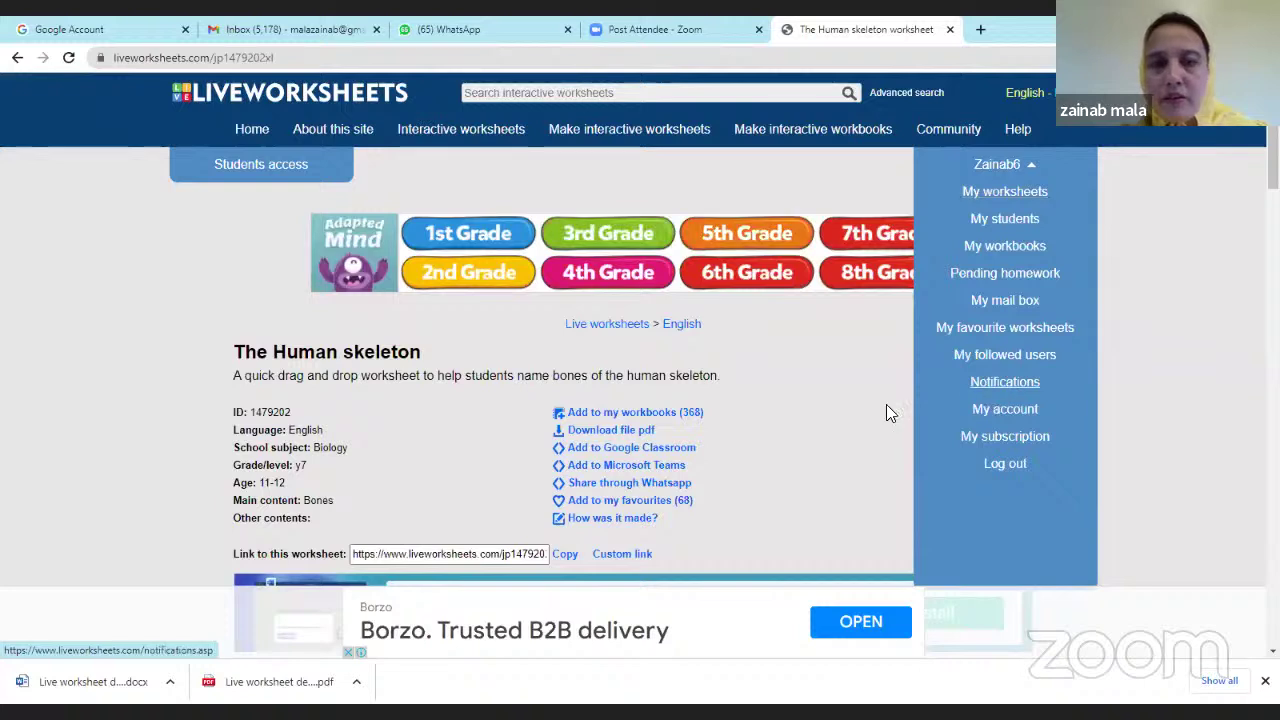
pyautogui.click(983, 386)
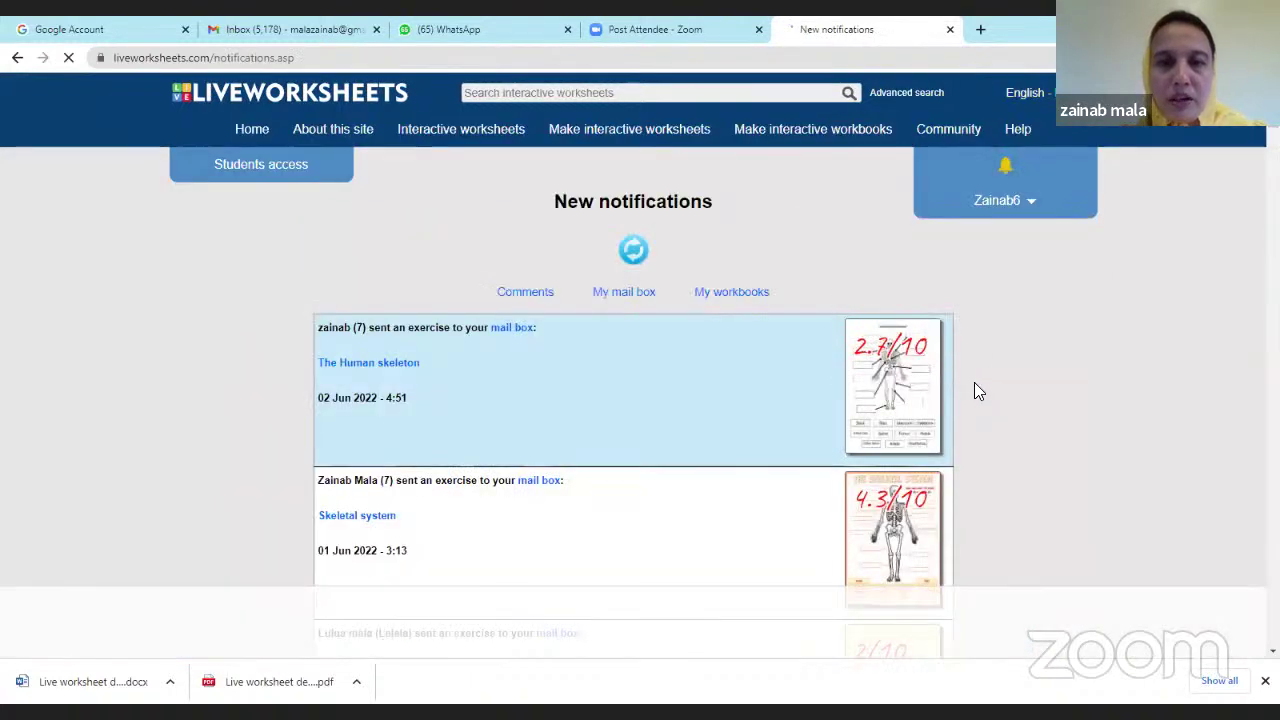
pyautogui.scroll(-3, 878, 400)
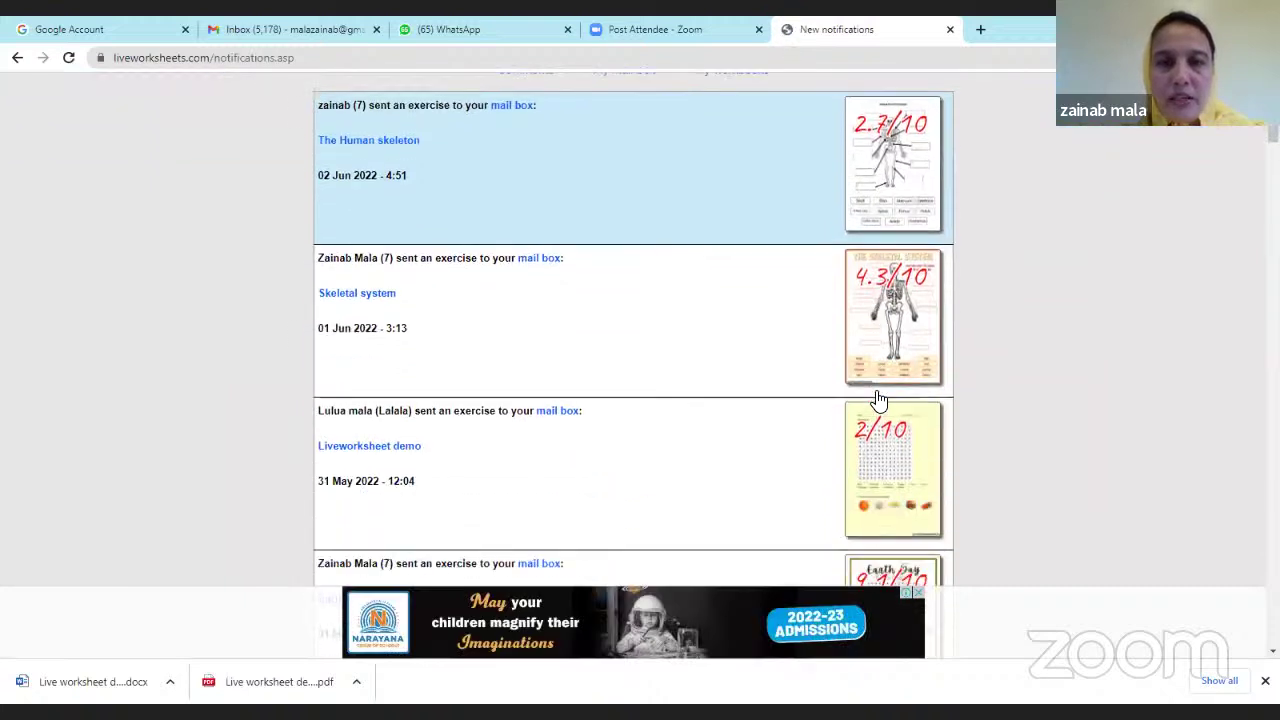
pyautogui.scroll(3, 878, 400)
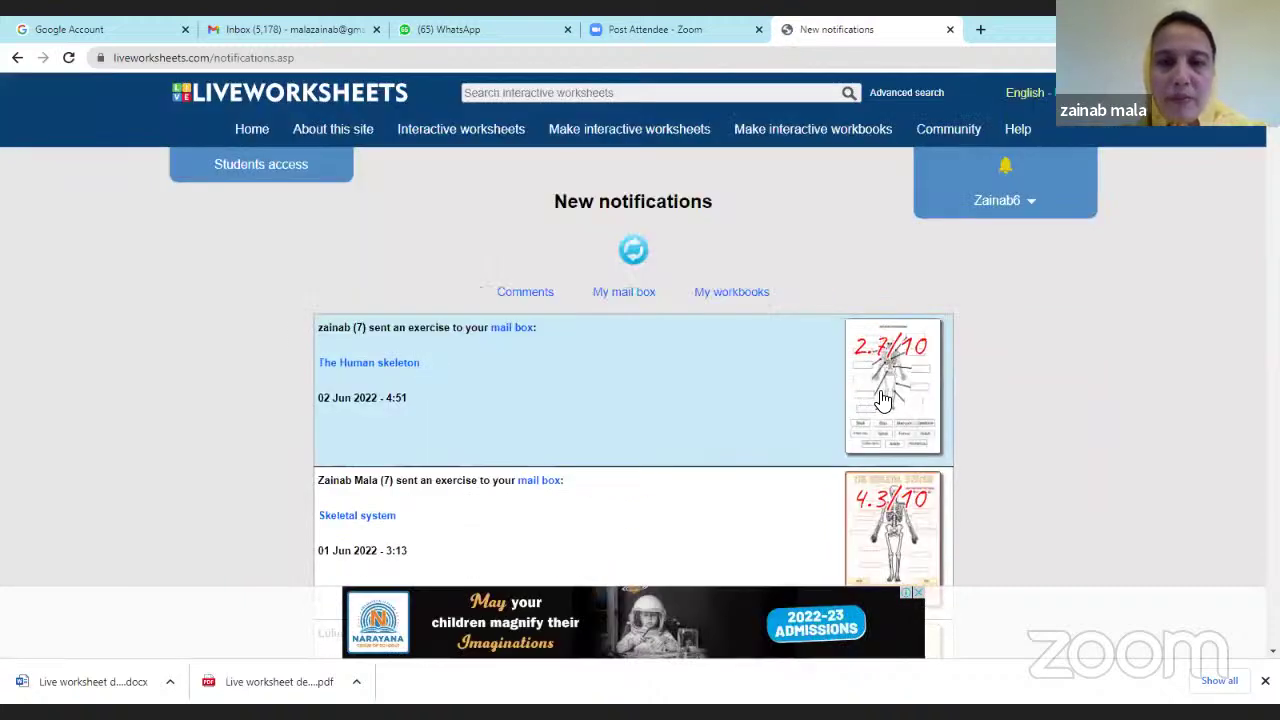
pyautogui.click(883, 400)
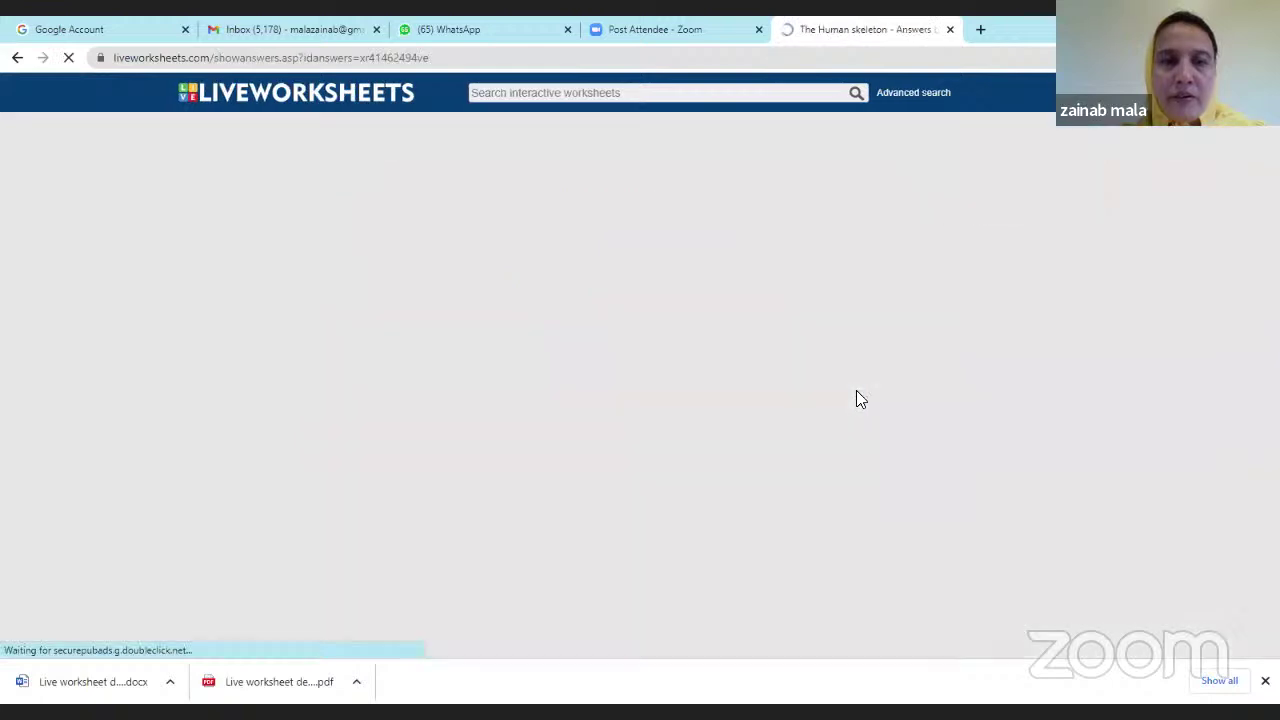
# Scroll through the 2.7/10 Human skeleton answers, covering the labelled diagram and word bank.
pyautogui.scroll(-2, 745, 380)
pyautogui.scroll(2, 745, 378)
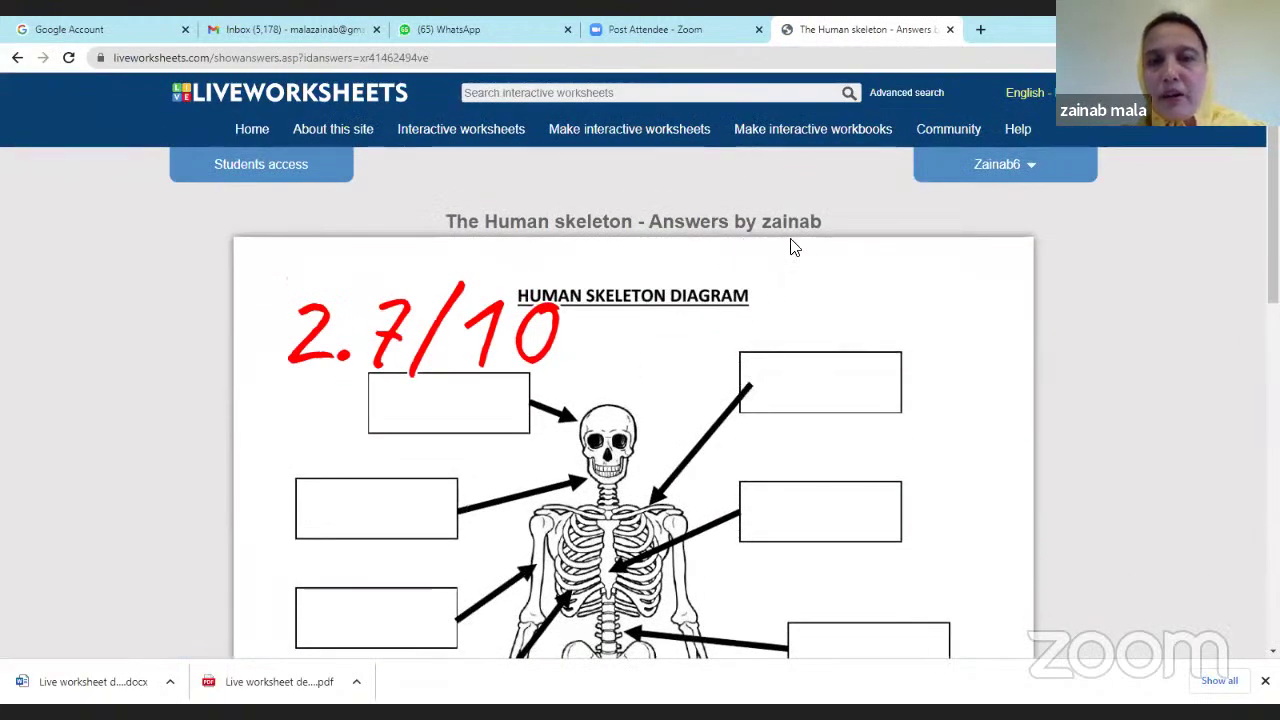
pyautogui.scroll(-3, 757, 354)
pyautogui.scroll(2, 763, 354)
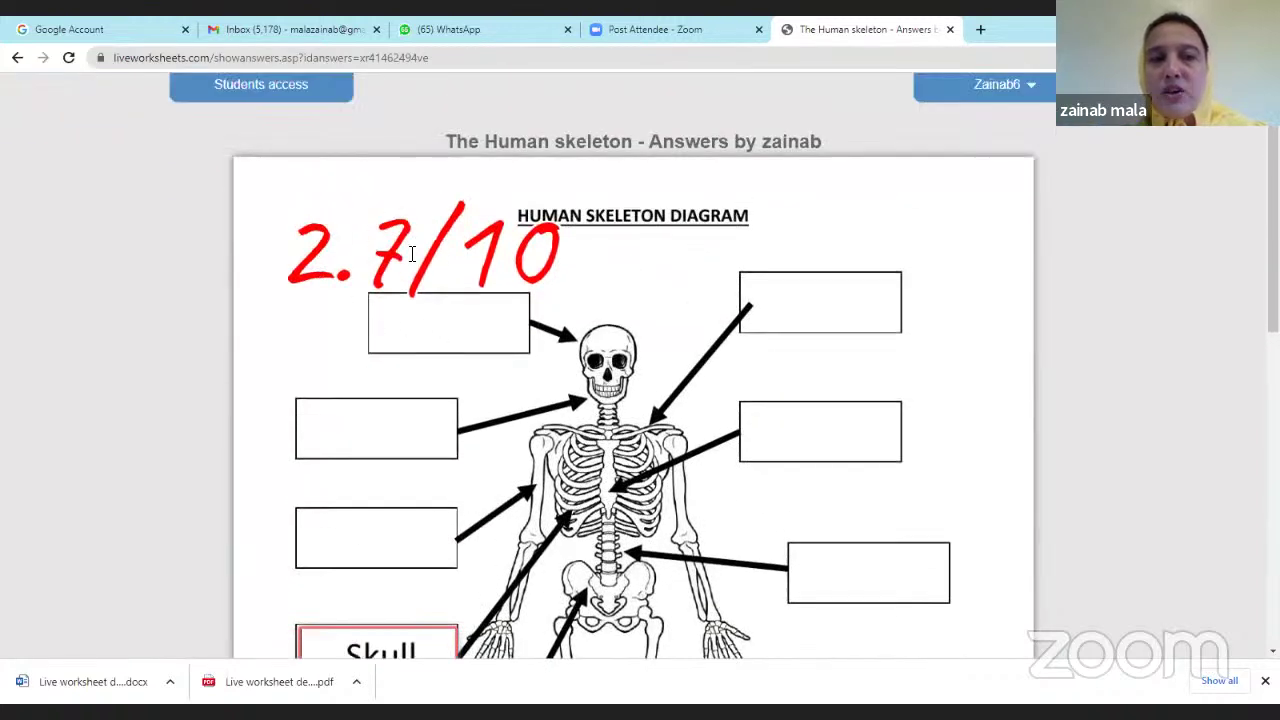
pyautogui.scroll(-6, 510, 290)
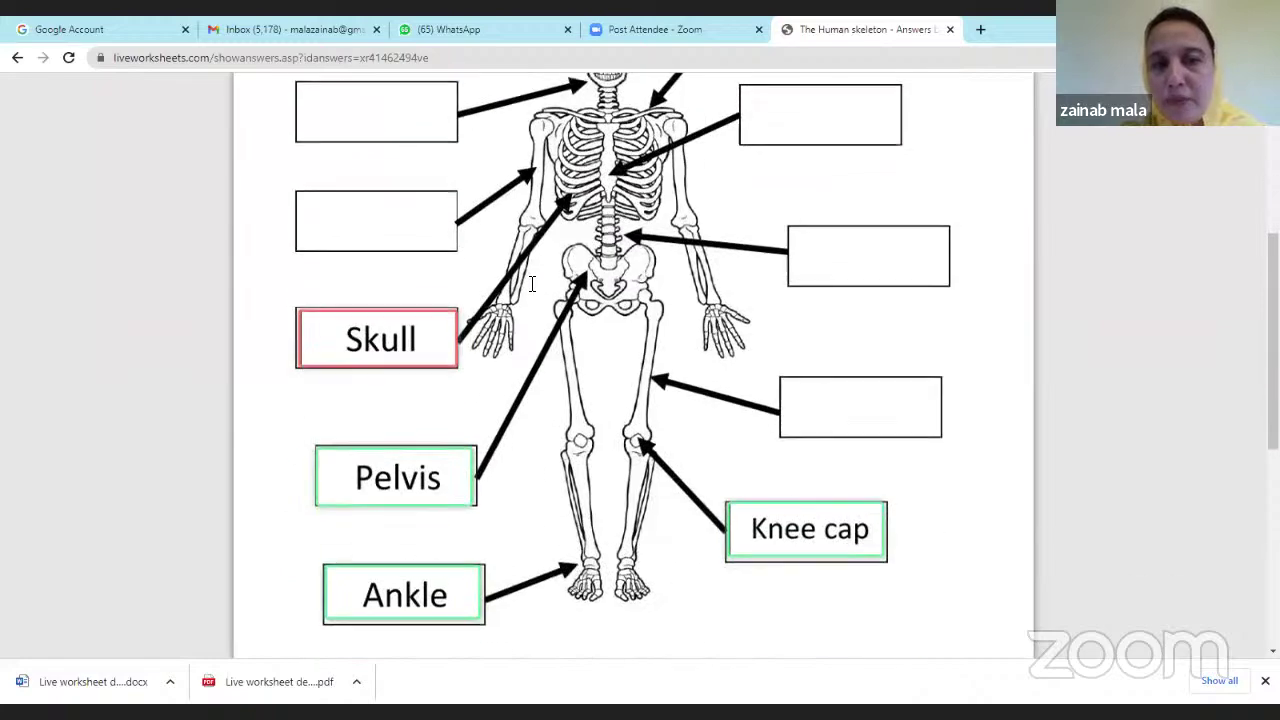
pyautogui.scroll(-3, 531, 285)
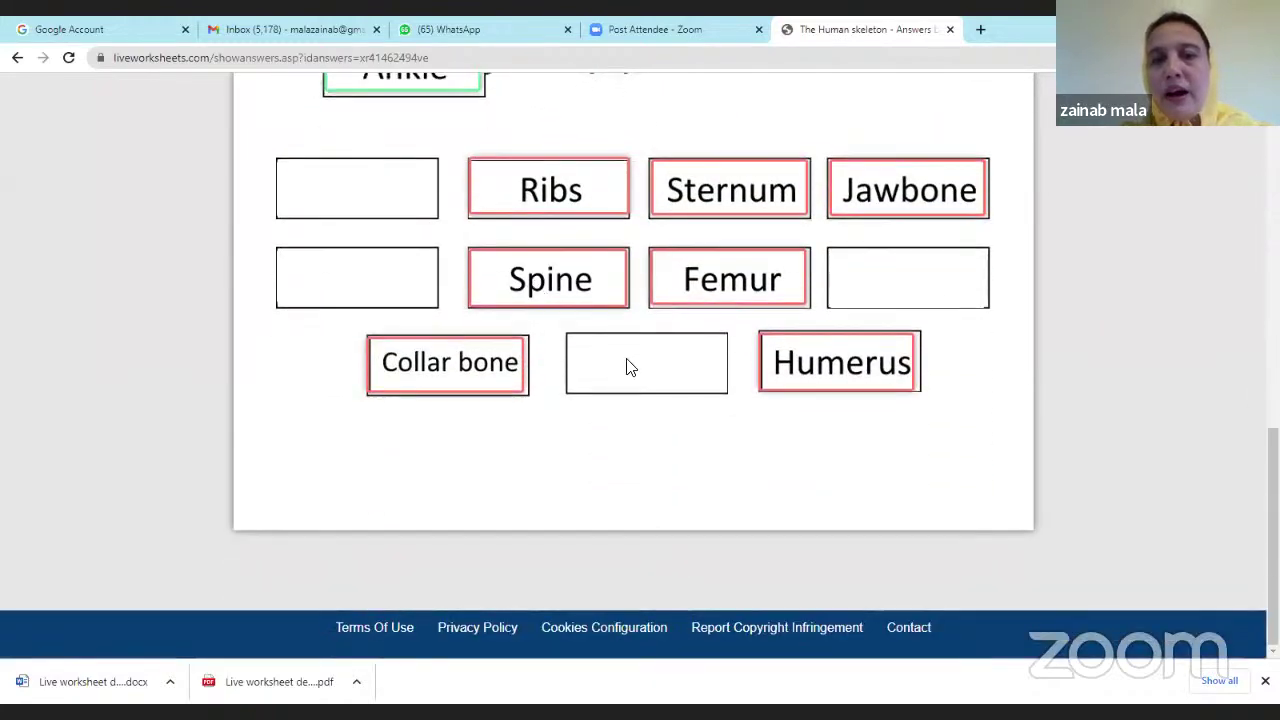
pyautogui.scroll(7, 629, 364)
pyautogui.scroll(3, 632, 352)
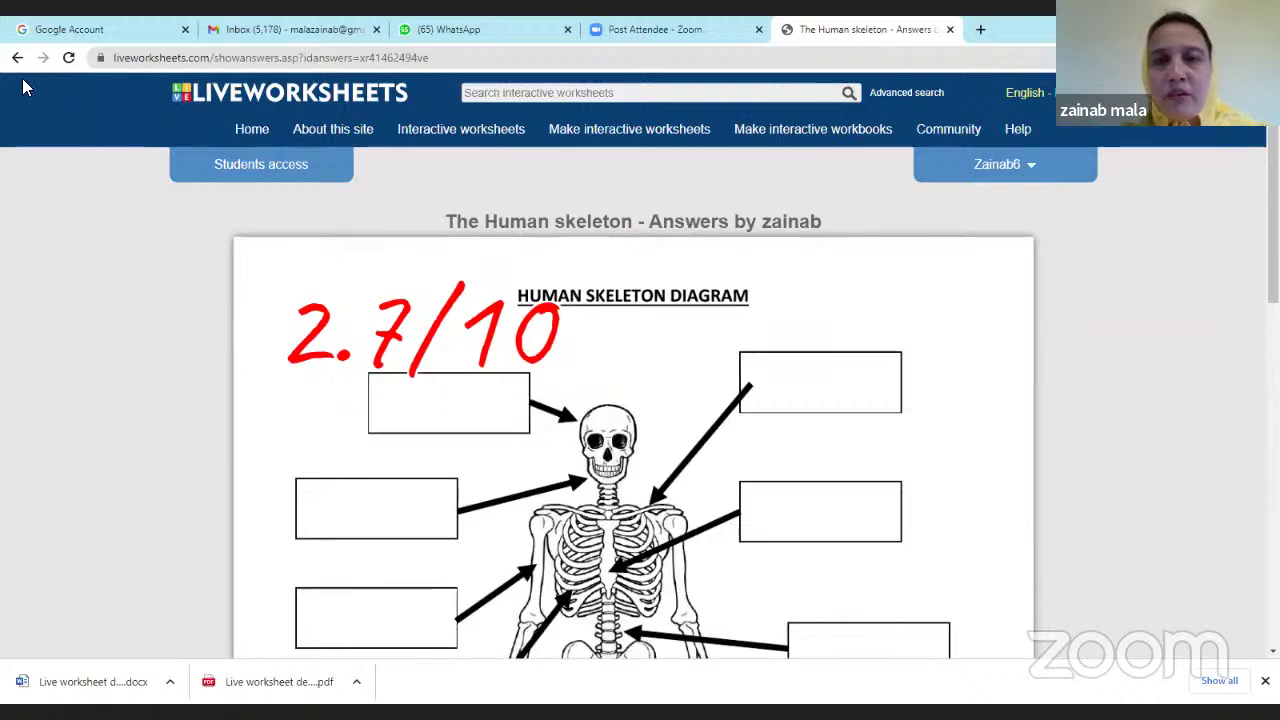
pyautogui.click(1028, 172)
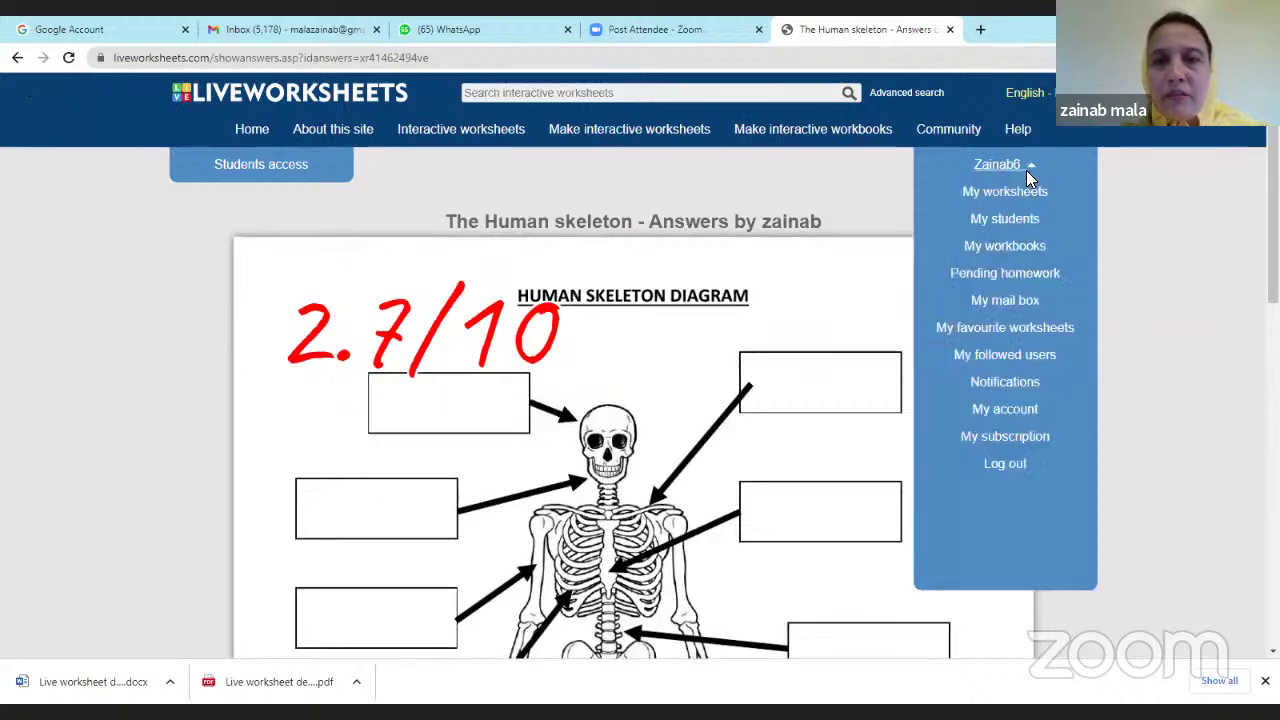
# Open My mail box and filter the submissions to grade 7.
pyautogui.click(1005, 302)
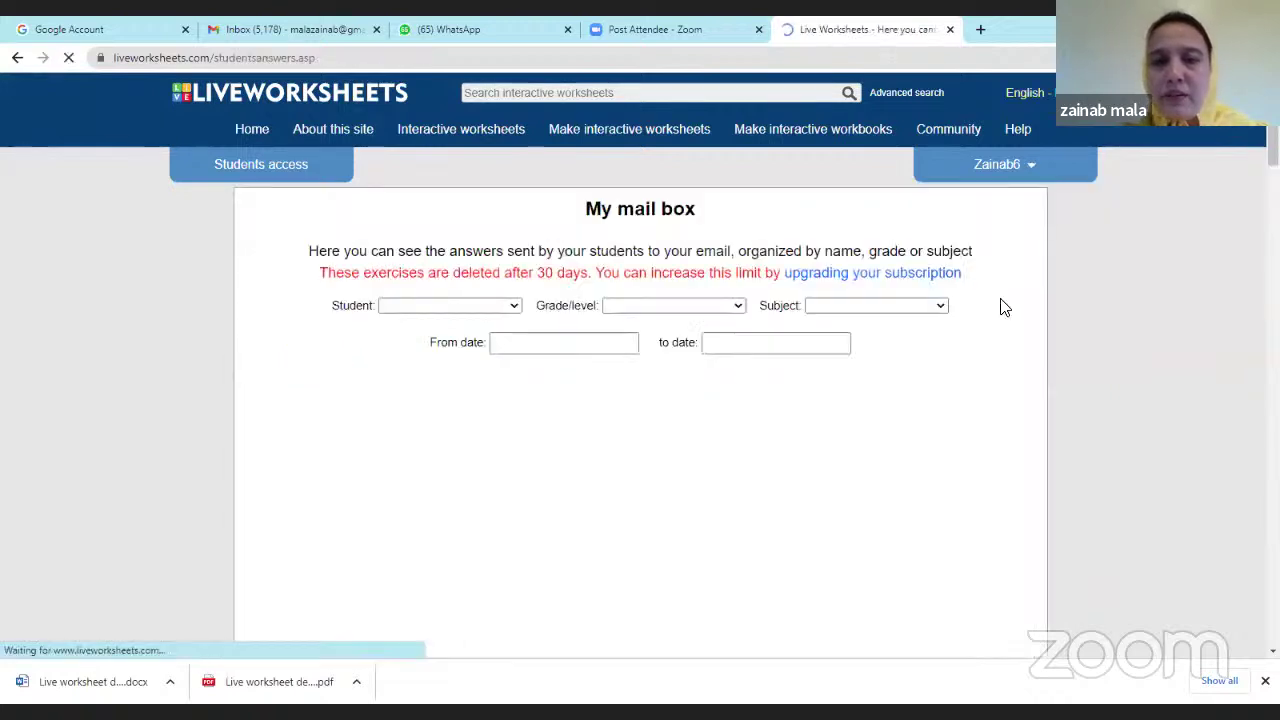
pyautogui.scroll(-2, 700, 338)
pyautogui.scroll(-2, 700, 338)
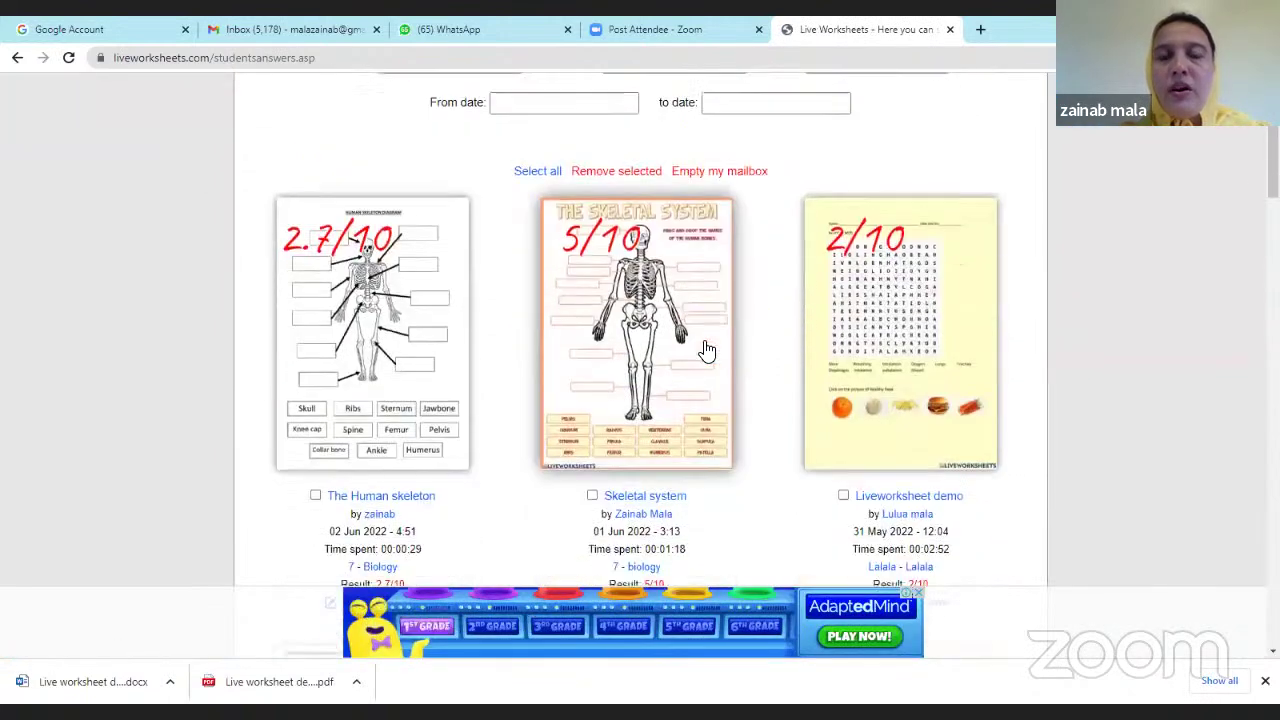
pyautogui.scroll(3, 720, 338)
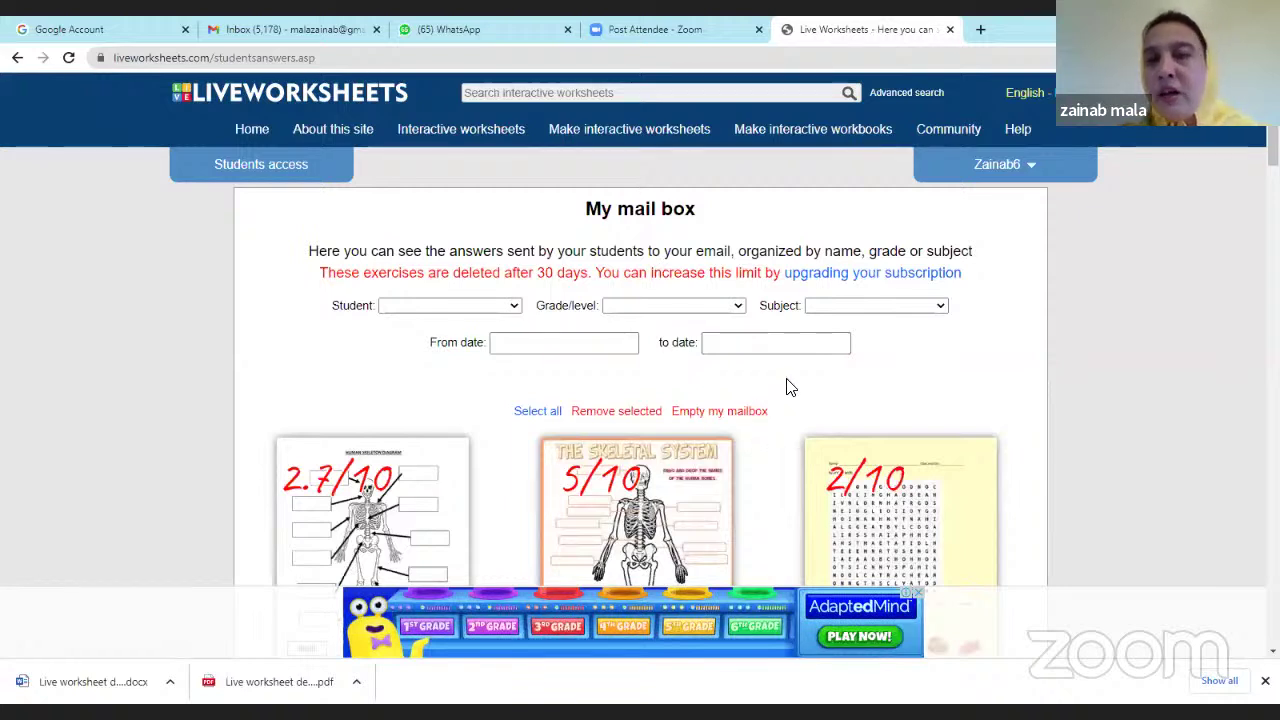
pyautogui.click(729, 310)
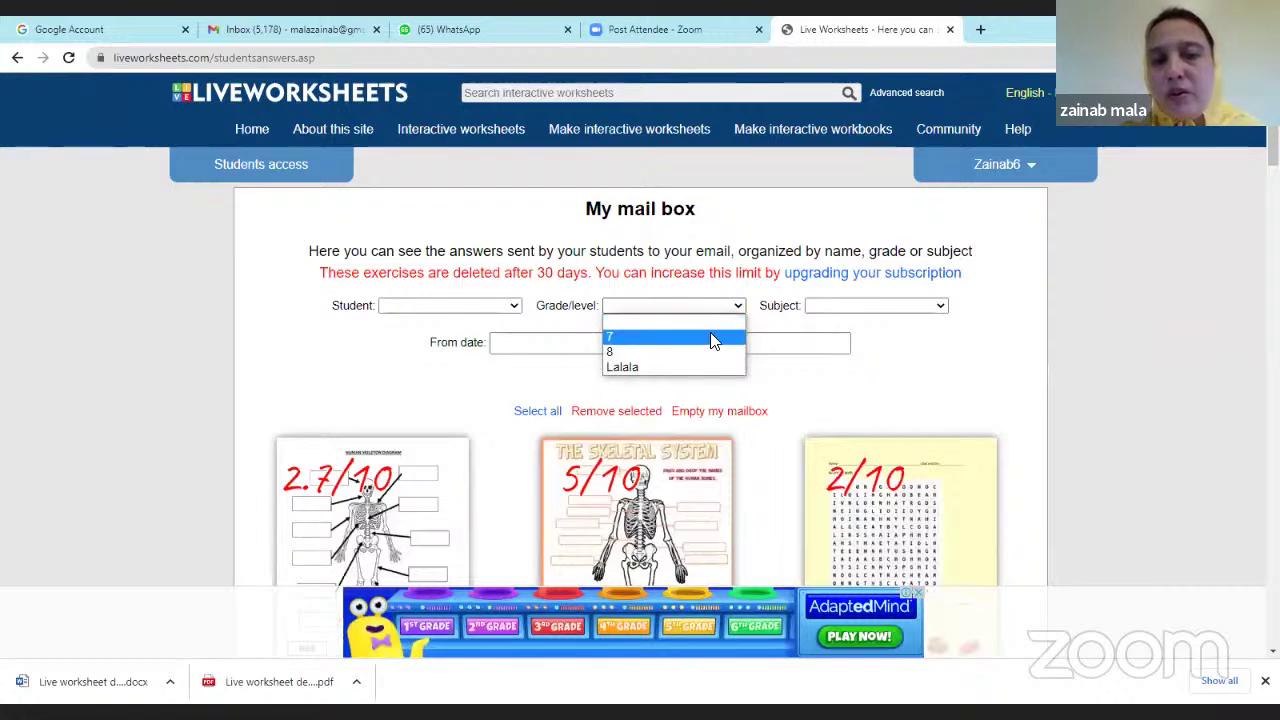
pyautogui.click(712, 339)
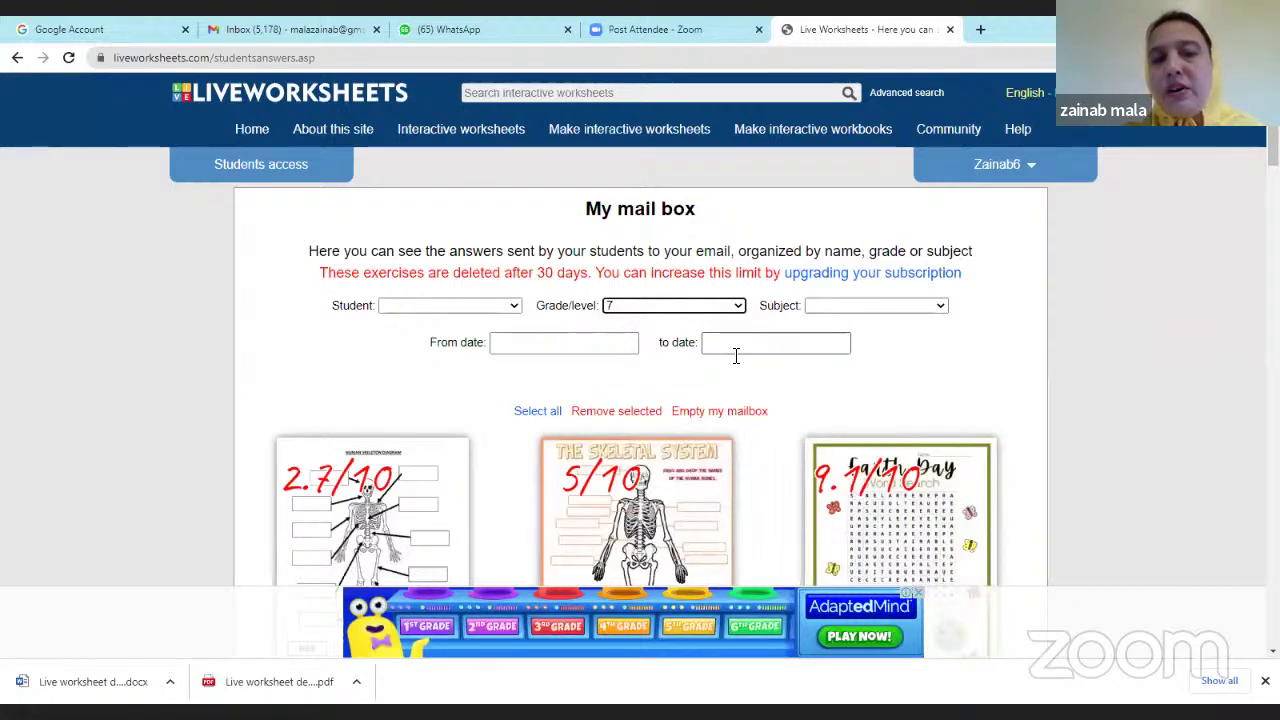
pyautogui.scroll(-2, 533, 448)
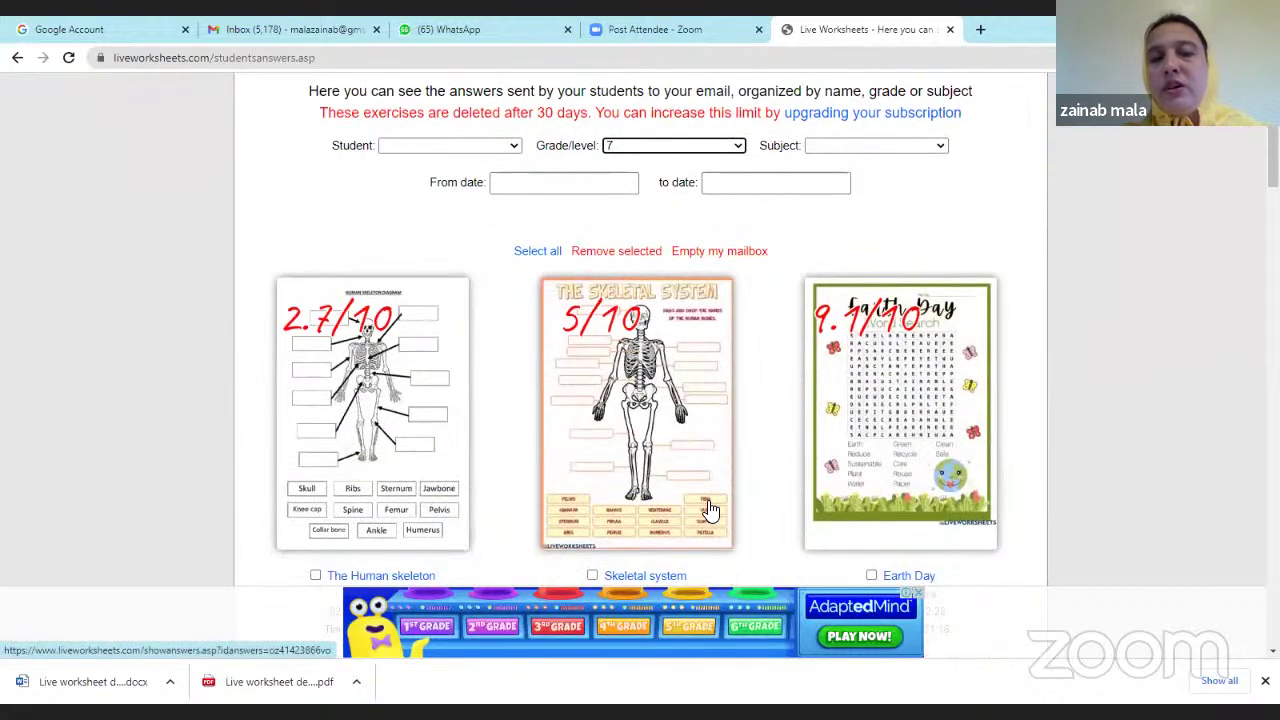
pyautogui.scroll(-6, 645, 480)
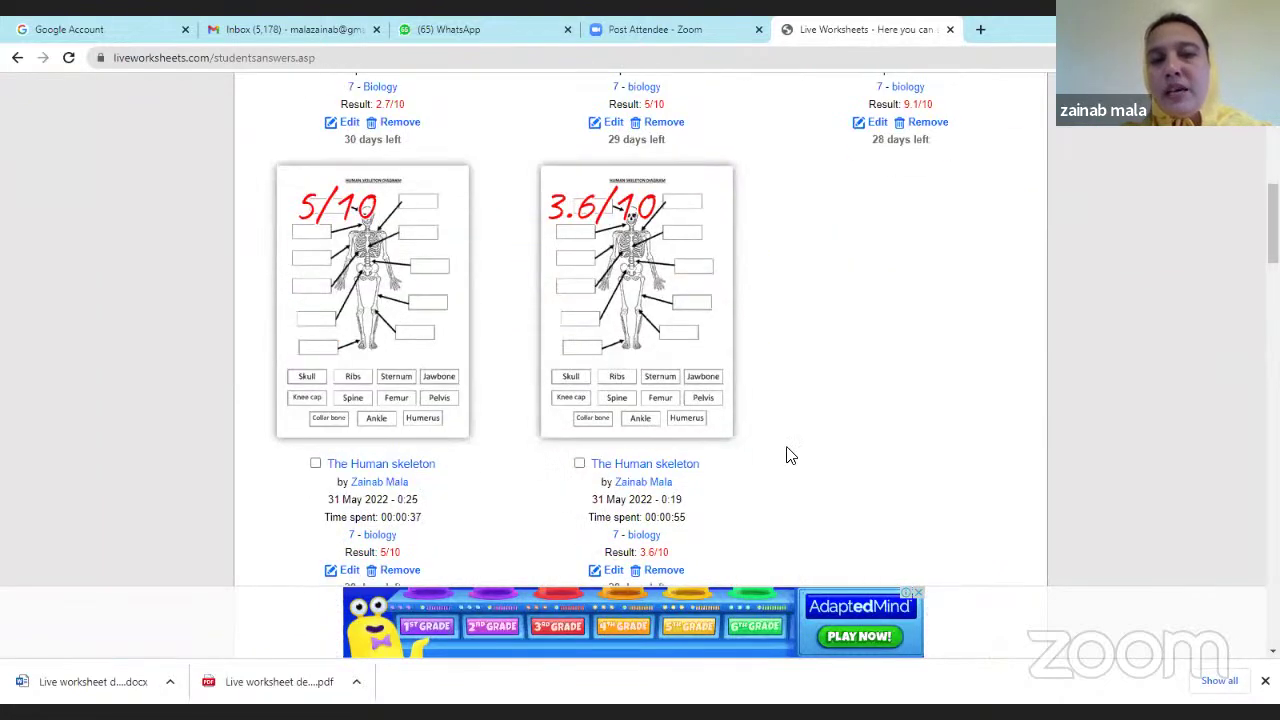
pyautogui.scroll(4, 797, 451)
pyautogui.scroll(5, 797, 451)
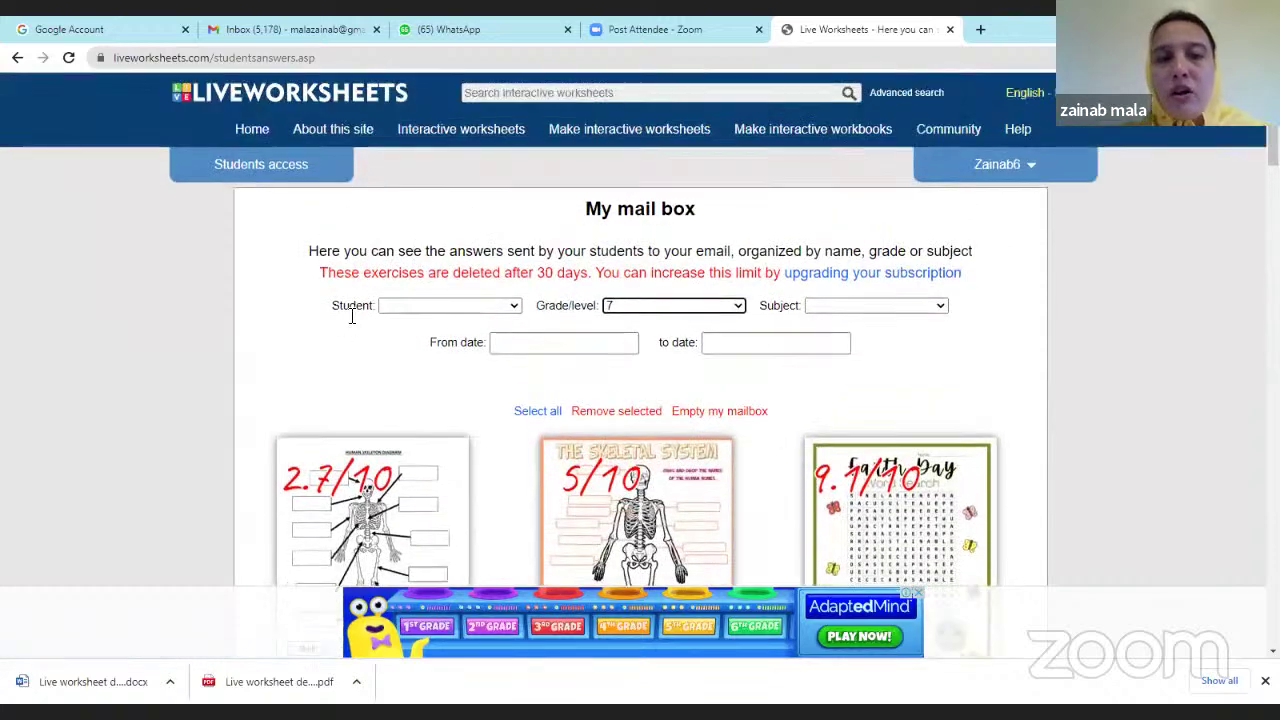
# Narrow the mail box filter to a single student's submissions.
pyautogui.click(481, 310)
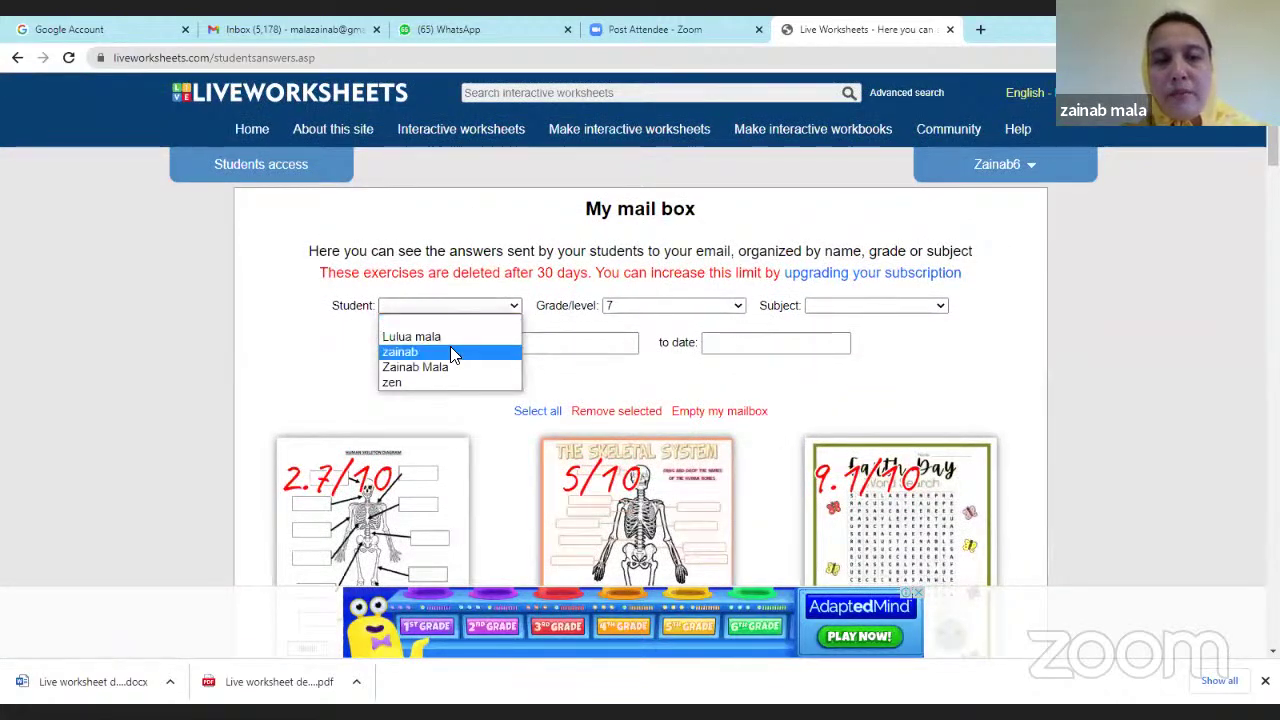
pyautogui.click(451, 351)
pyautogui.scroll(-5, 700, 425)
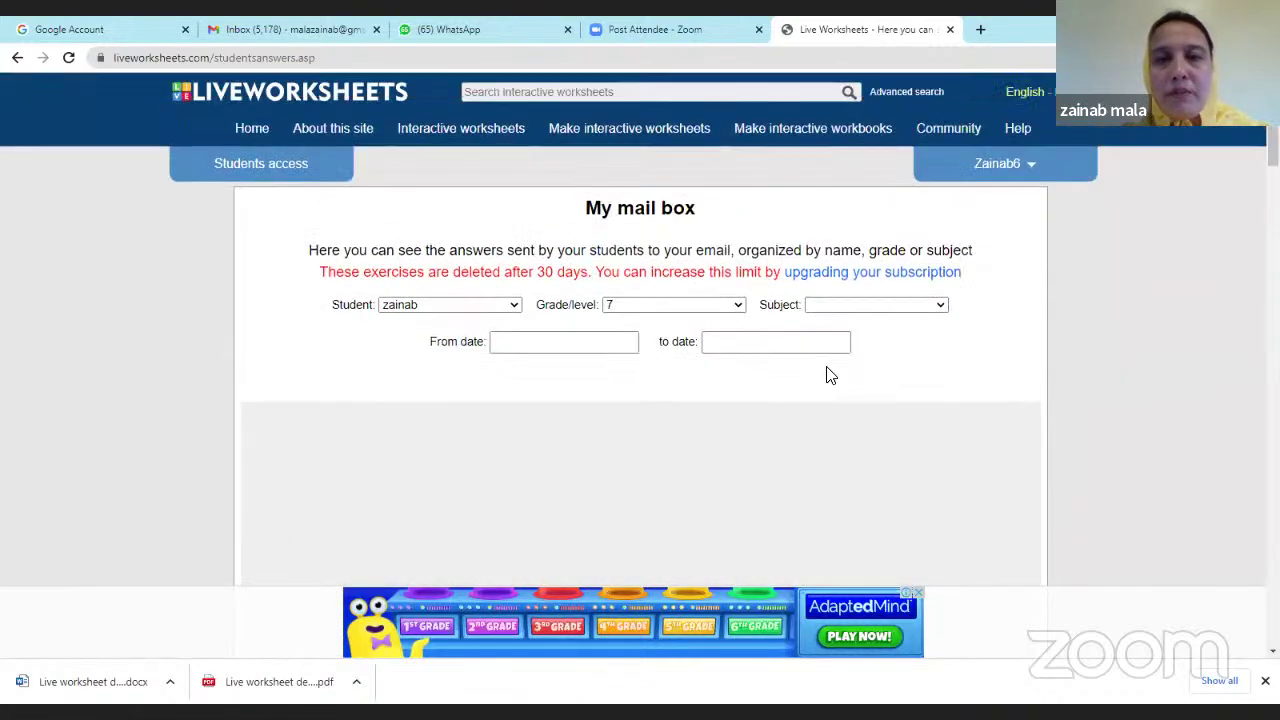
pyautogui.click(497, 310)
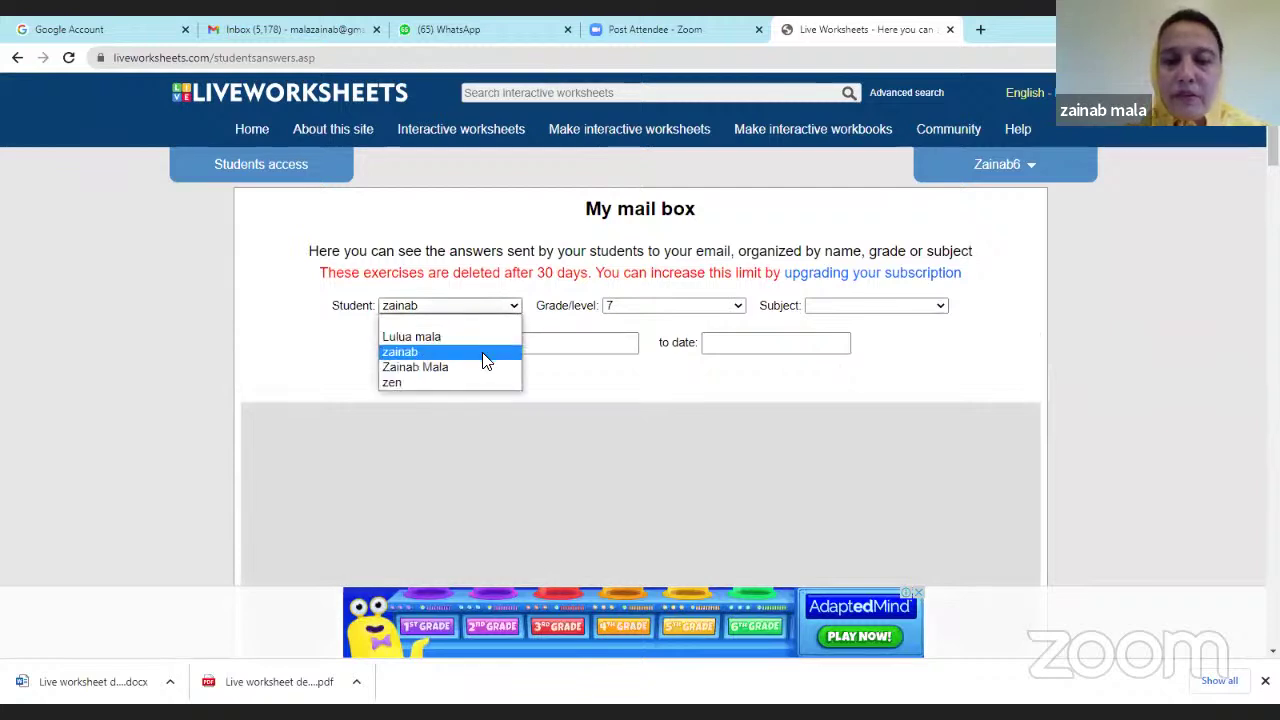
pyautogui.click(484, 356)
pyautogui.click(486, 308)
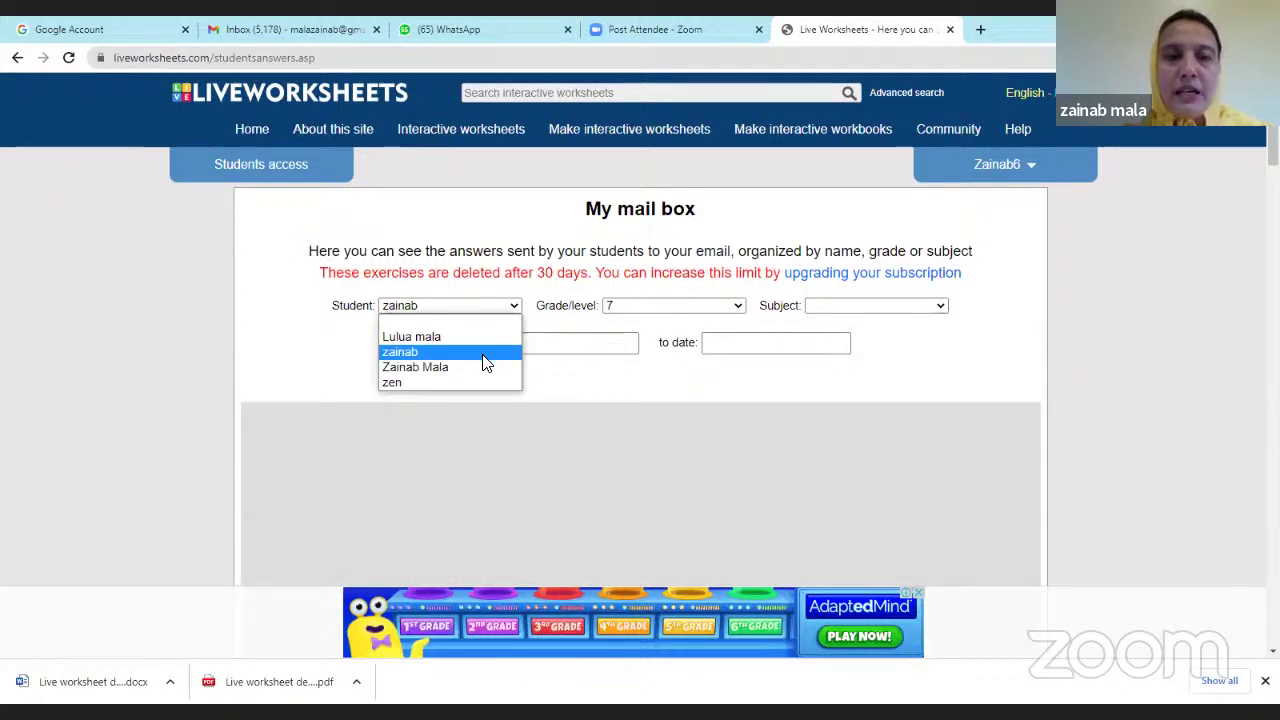
pyautogui.click(1008, 372)
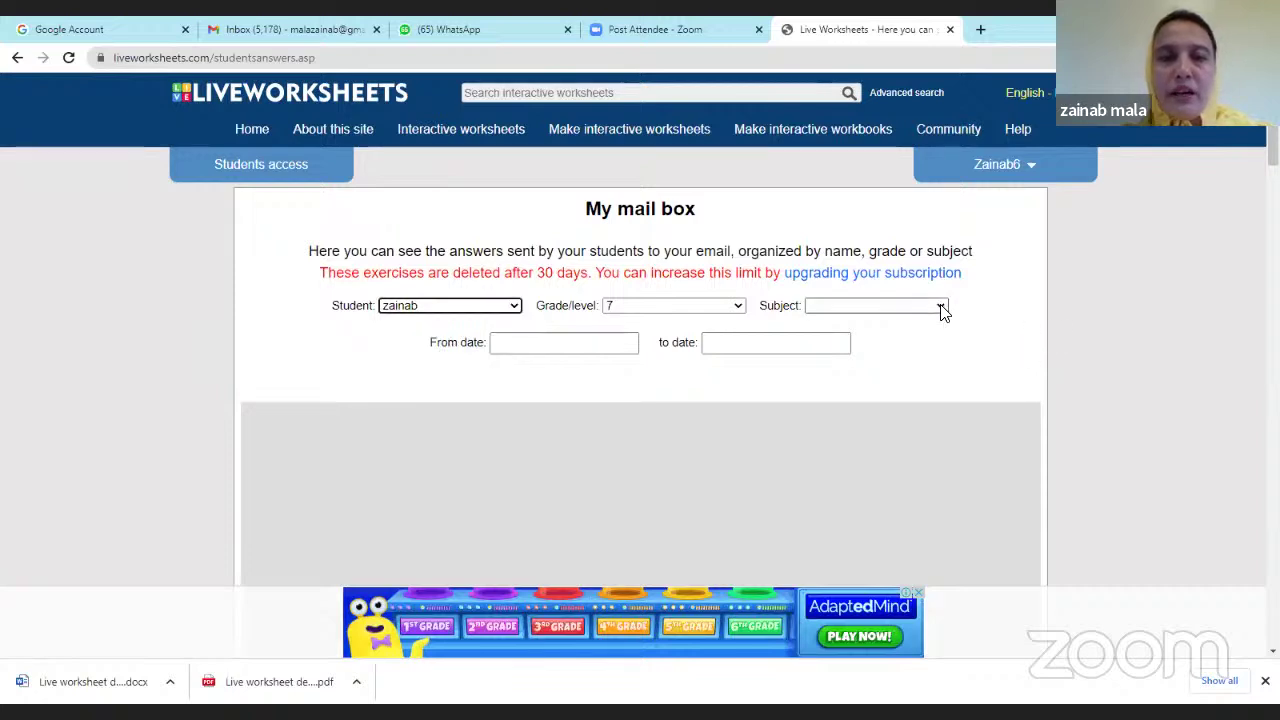
pyautogui.scroll(-4, 890, 418)
pyautogui.scroll(4, 894, 427)
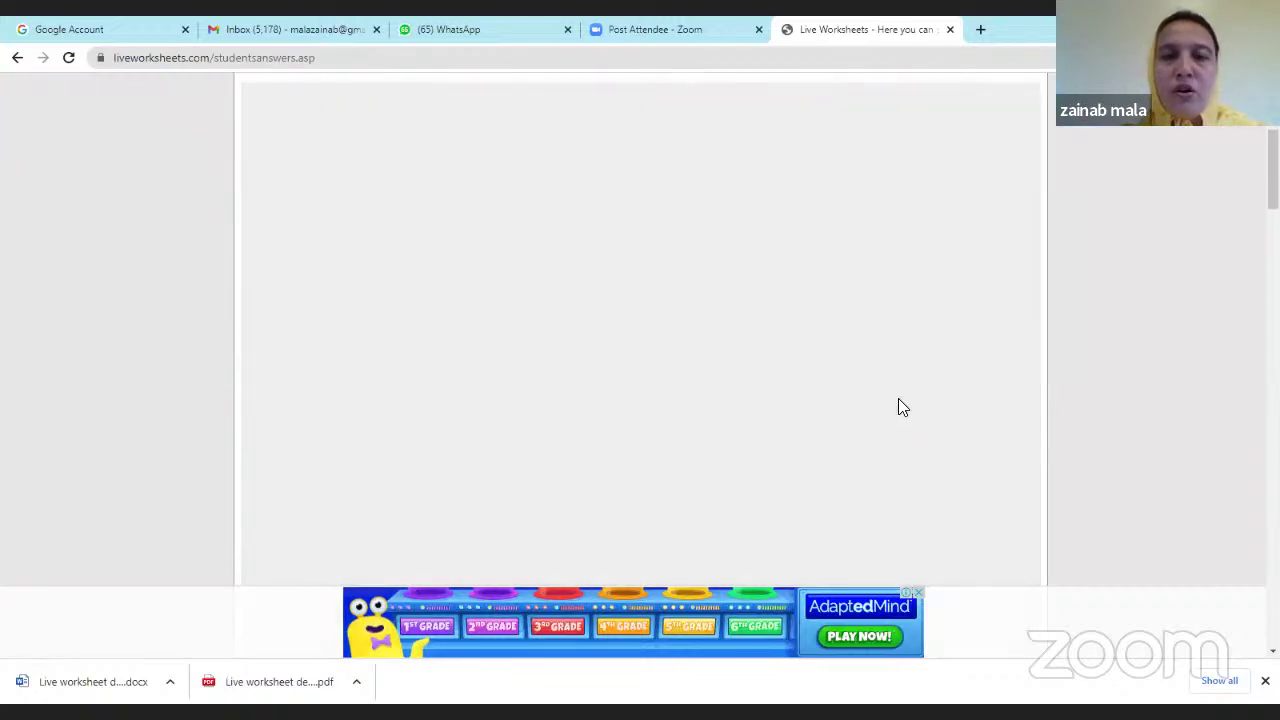
# Filter by subject biology, leaving only The Human skeleton result at 2.7/10.
pyautogui.click(940, 306)
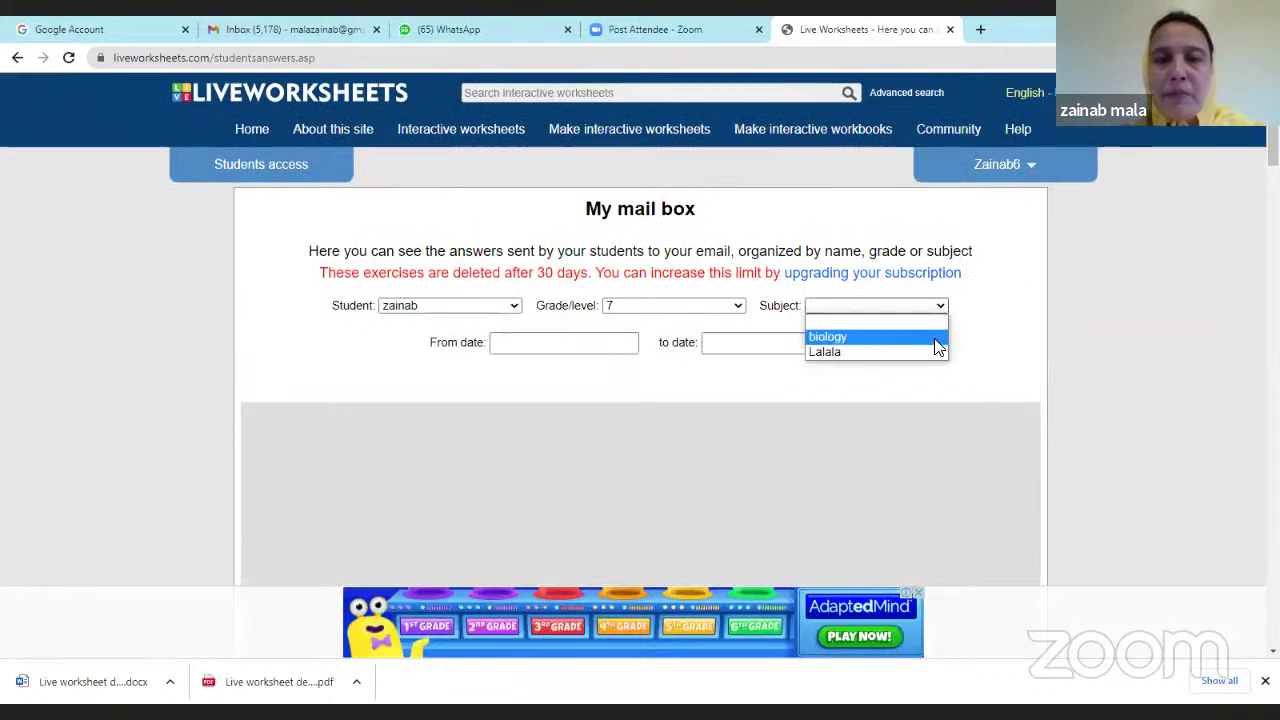
pyautogui.click(936, 339)
pyautogui.scroll(-2, 567, 425)
pyautogui.scroll(-3, 460, 425)
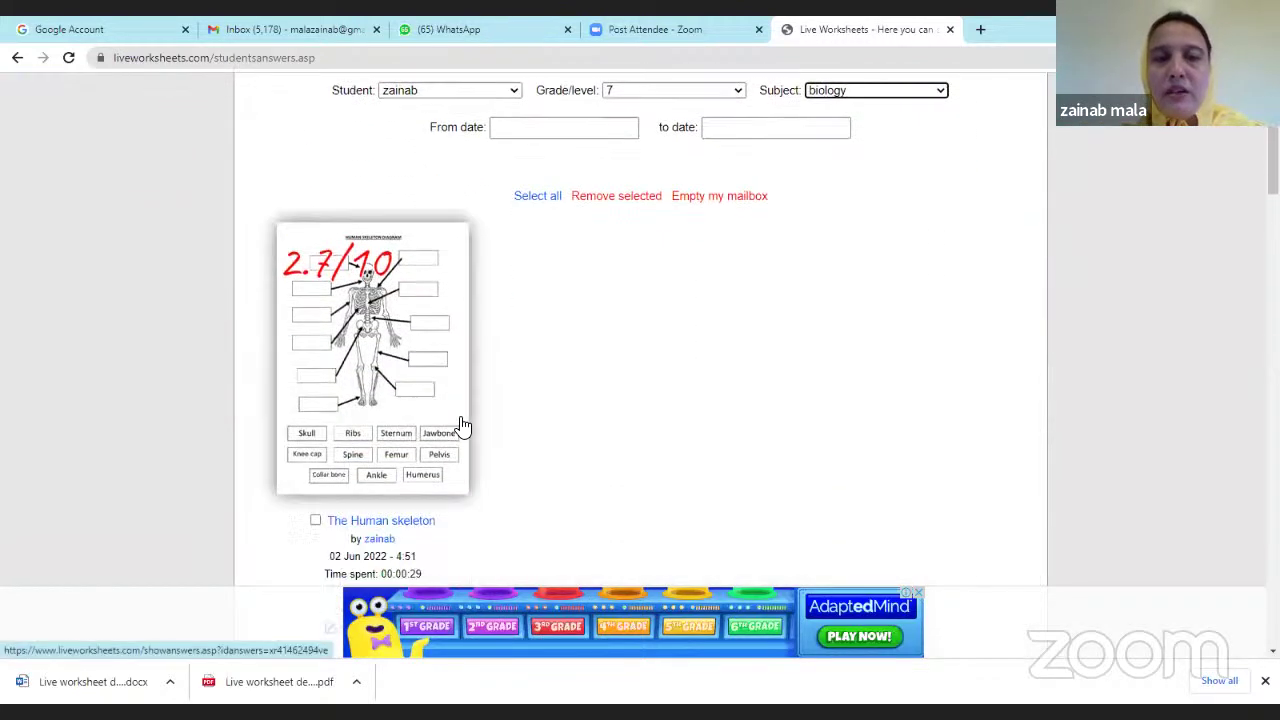
pyautogui.scroll(2, 455, 438)
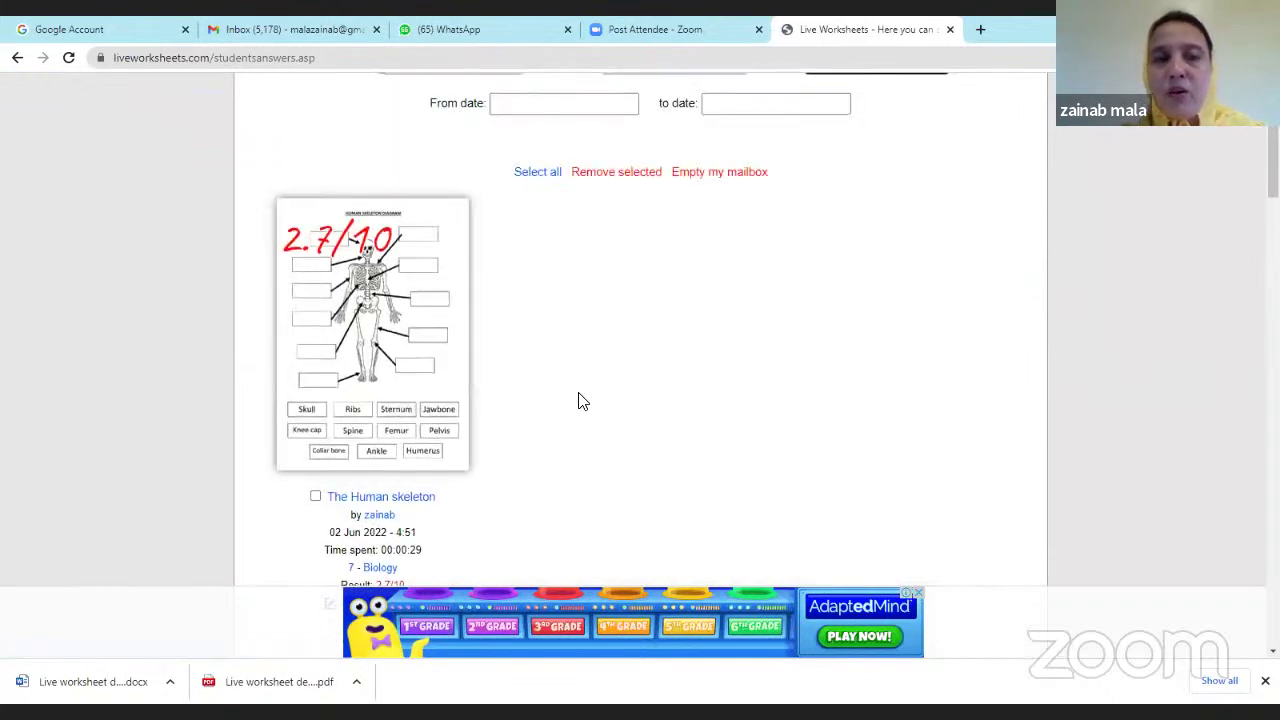
pyautogui.scroll(3, 575, 400)
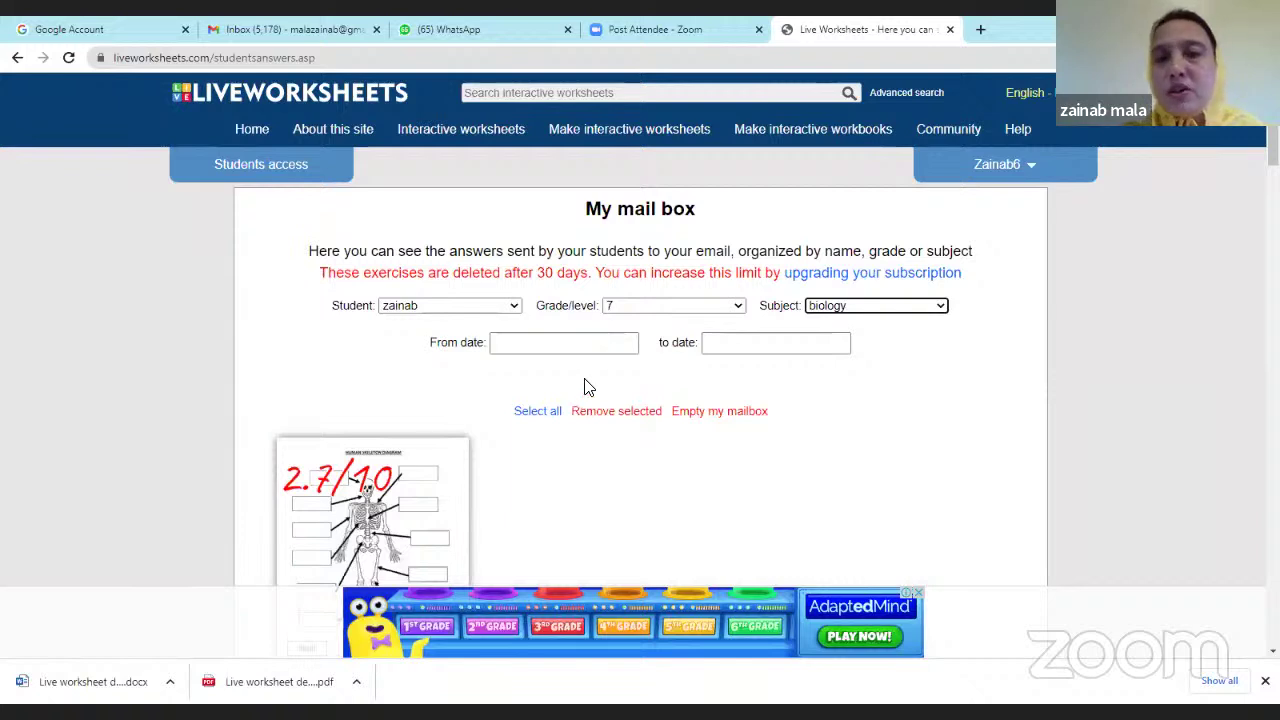
# Check the Teacher100 subscription plan, then go to My worksheets from the account menu.
pyautogui.click(1036, 175)
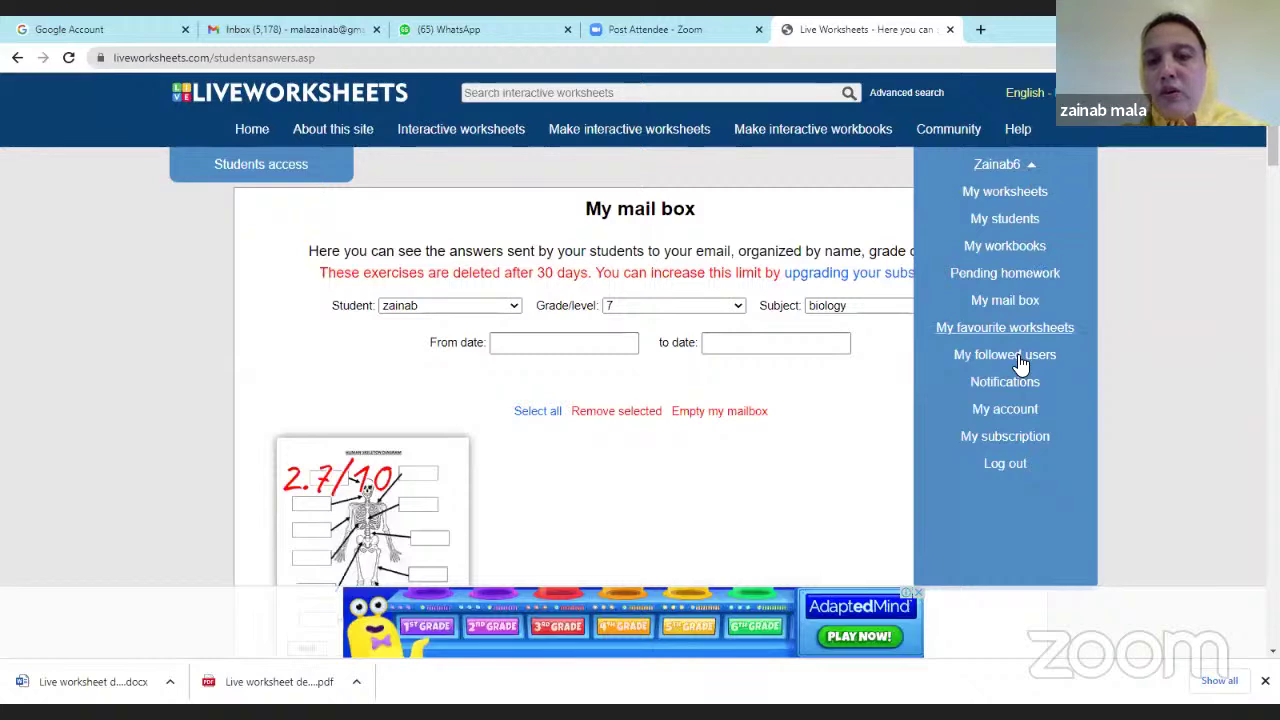
pyautogui.click(1005, 436)
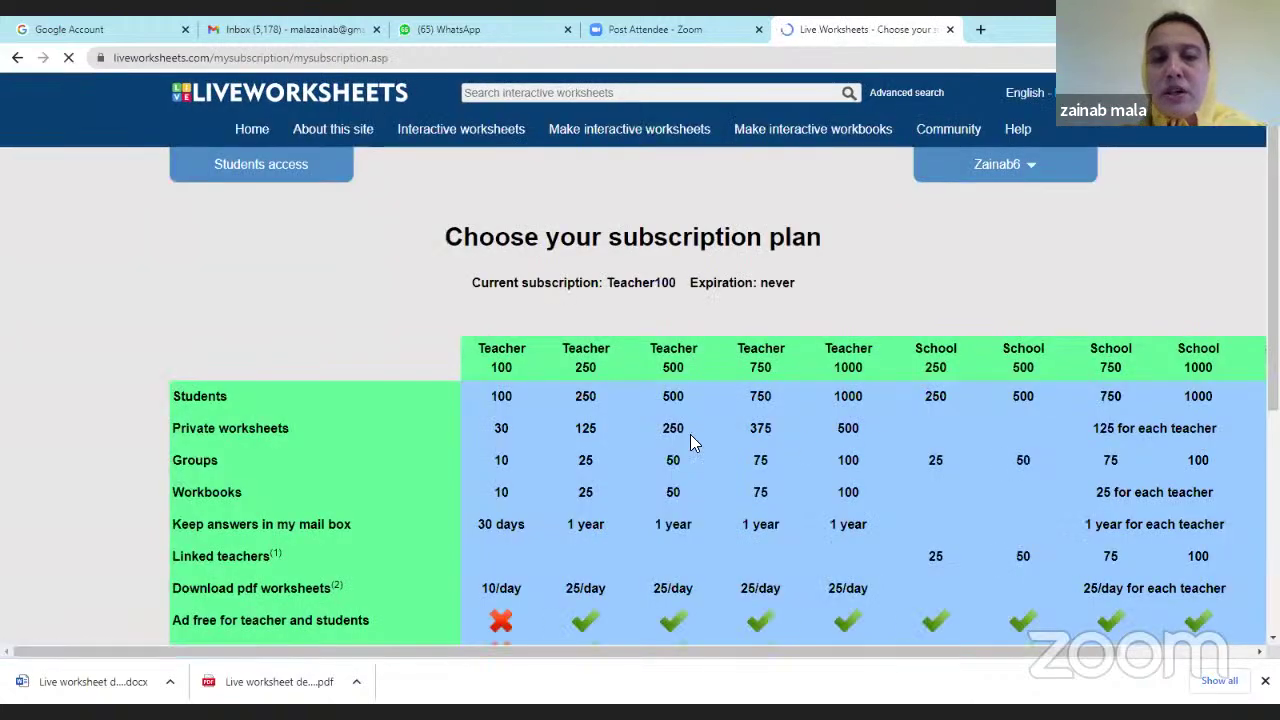
pyautogui.scroll(-2, 615, 465)
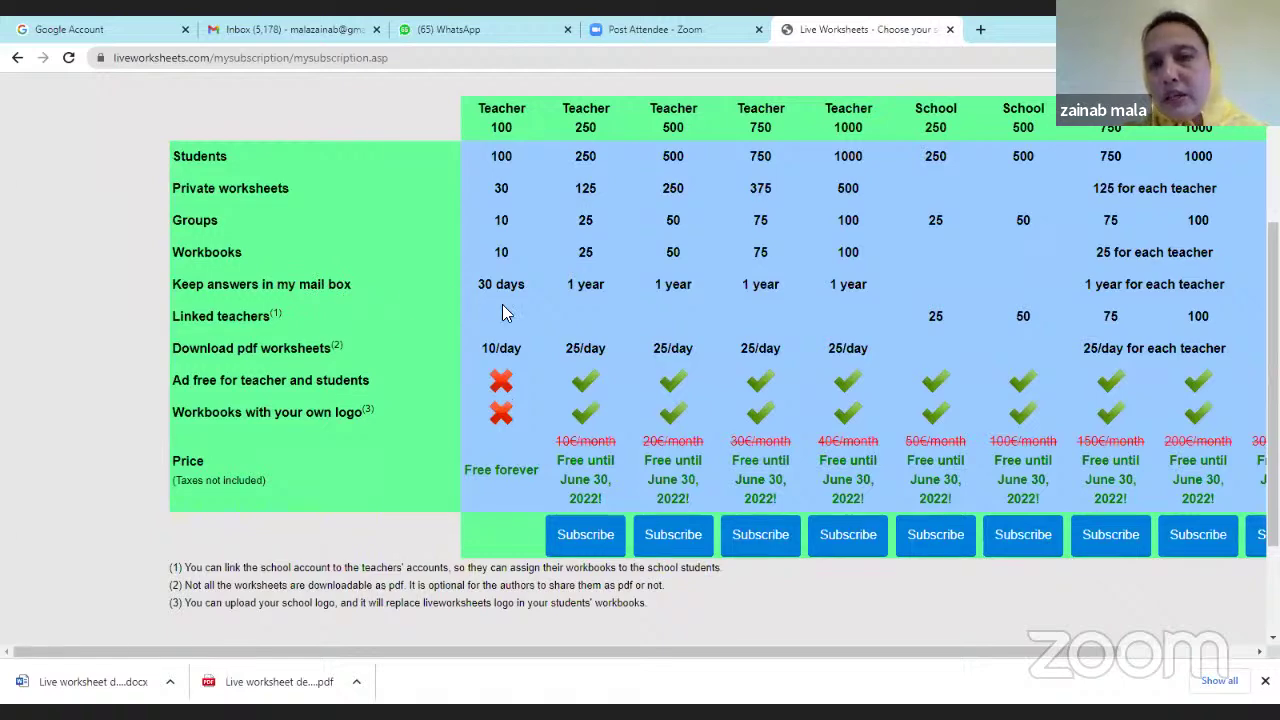
pyautogui.scroll(3, 504, 315)
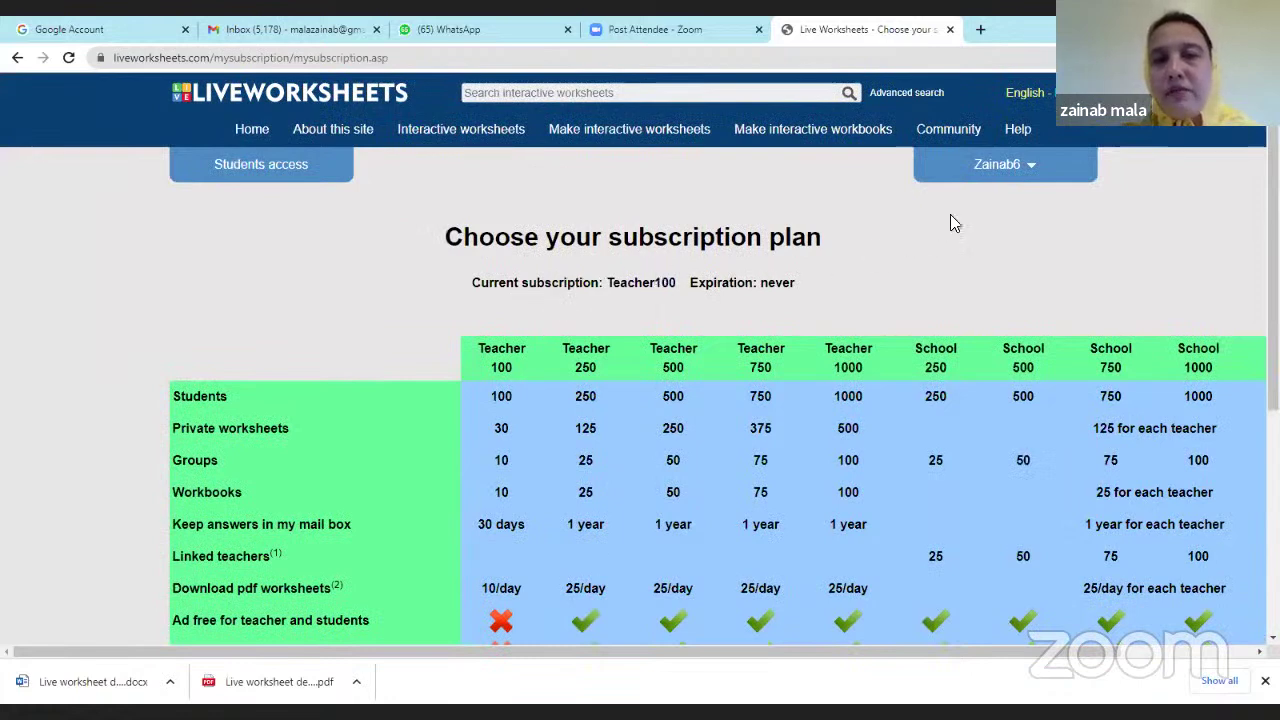
pyautogui.click(1030, 172)
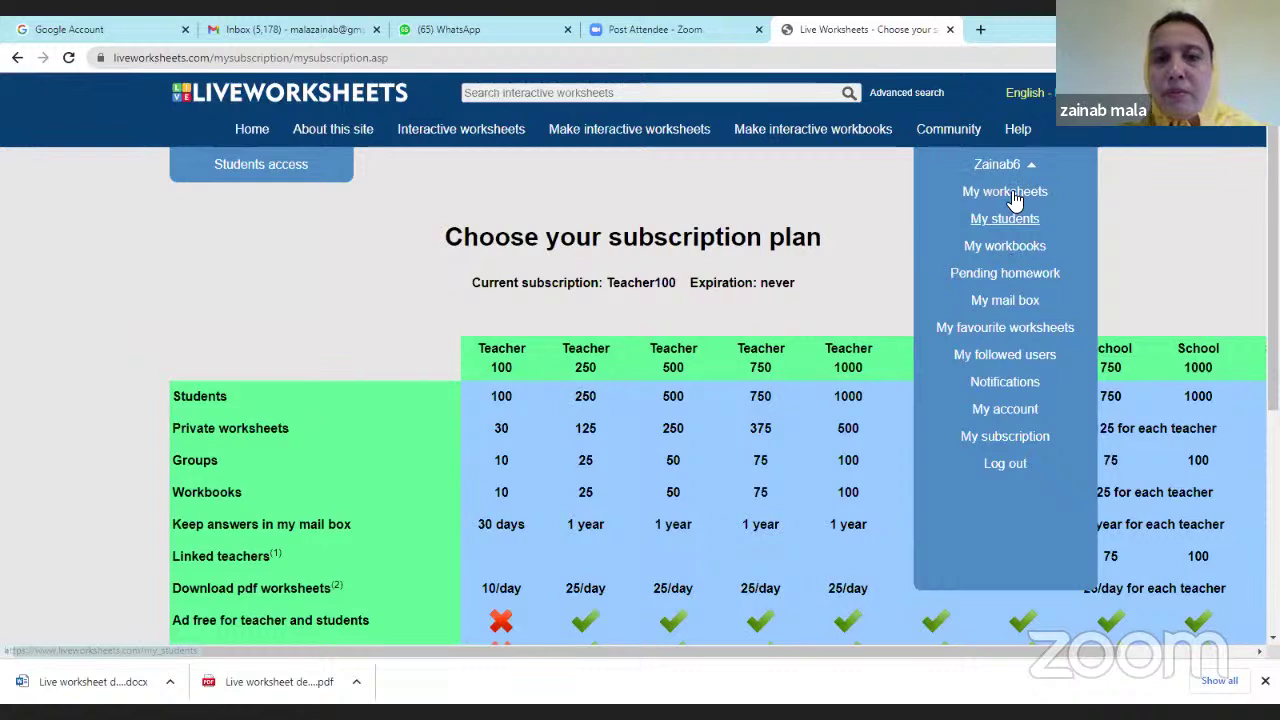
pyautogui.click(1005, 192)
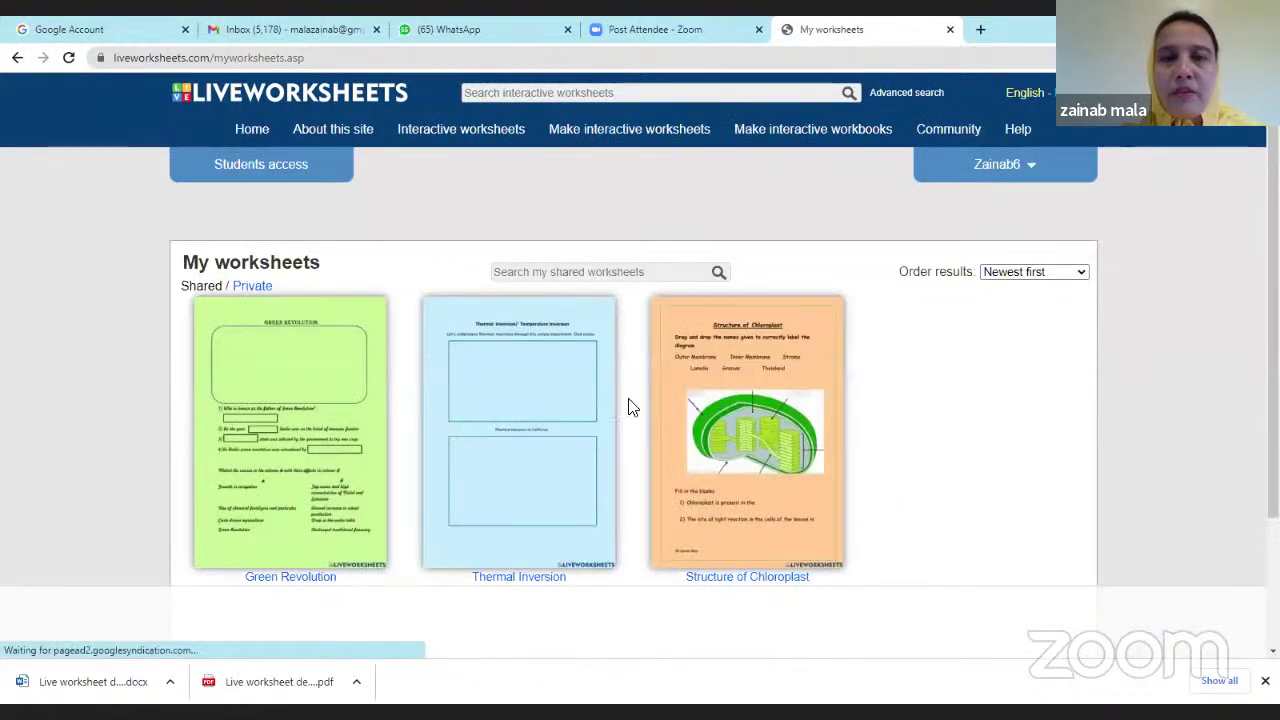
# Open the unfiltered My mail box and scroll through submissions scored 2.7/10, 5/10 and 2/10.
pyautogui.click(1036, 176)
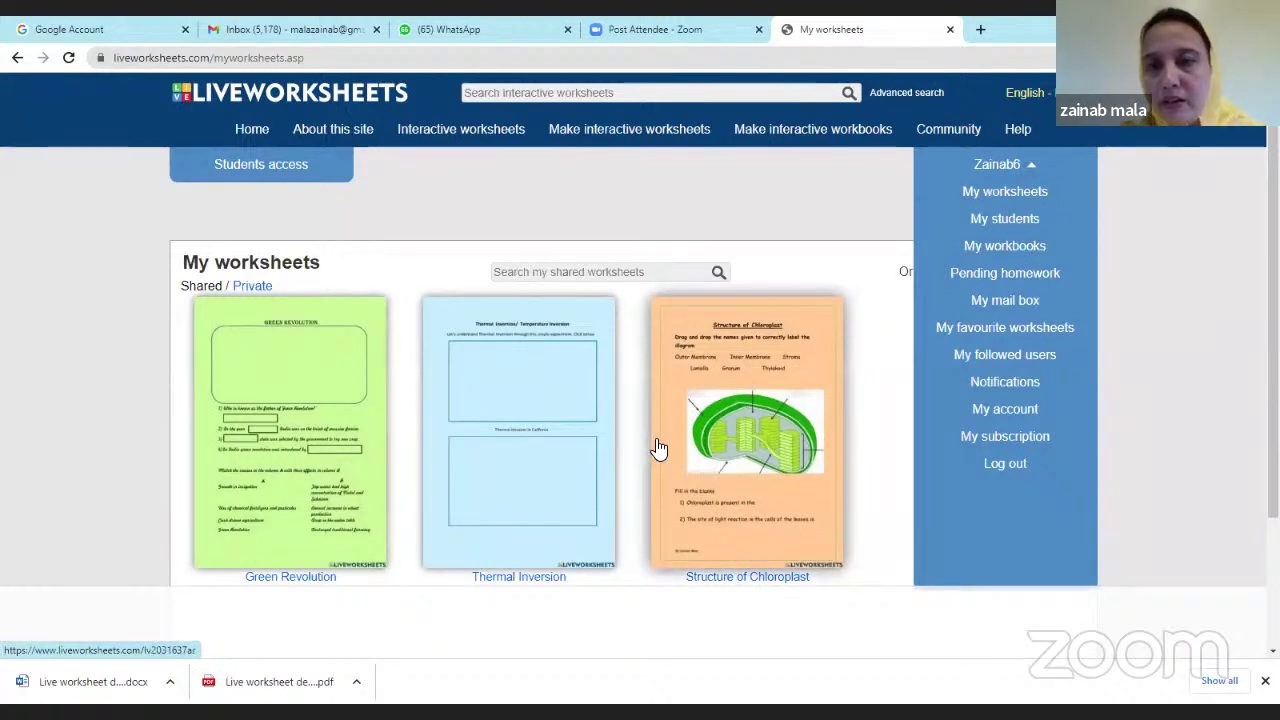
pyautogui.click(1006, 310)
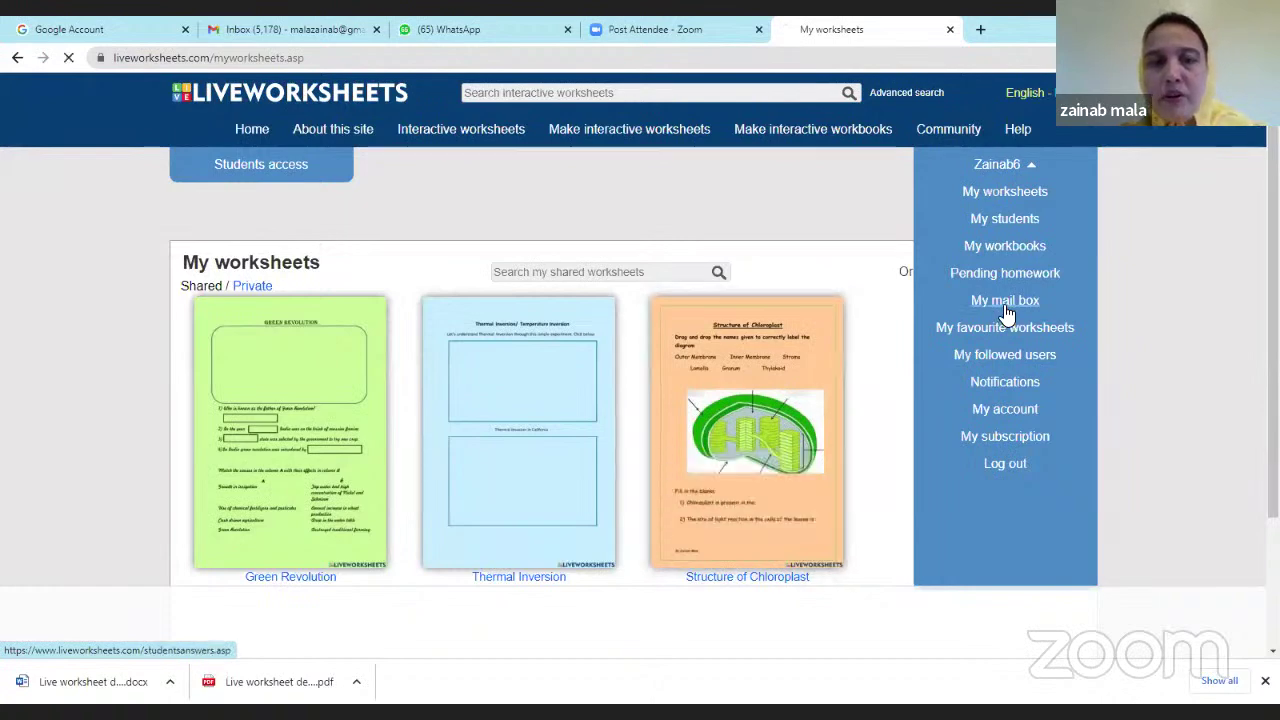
pyautogui.scroll(-1, 835, 415)
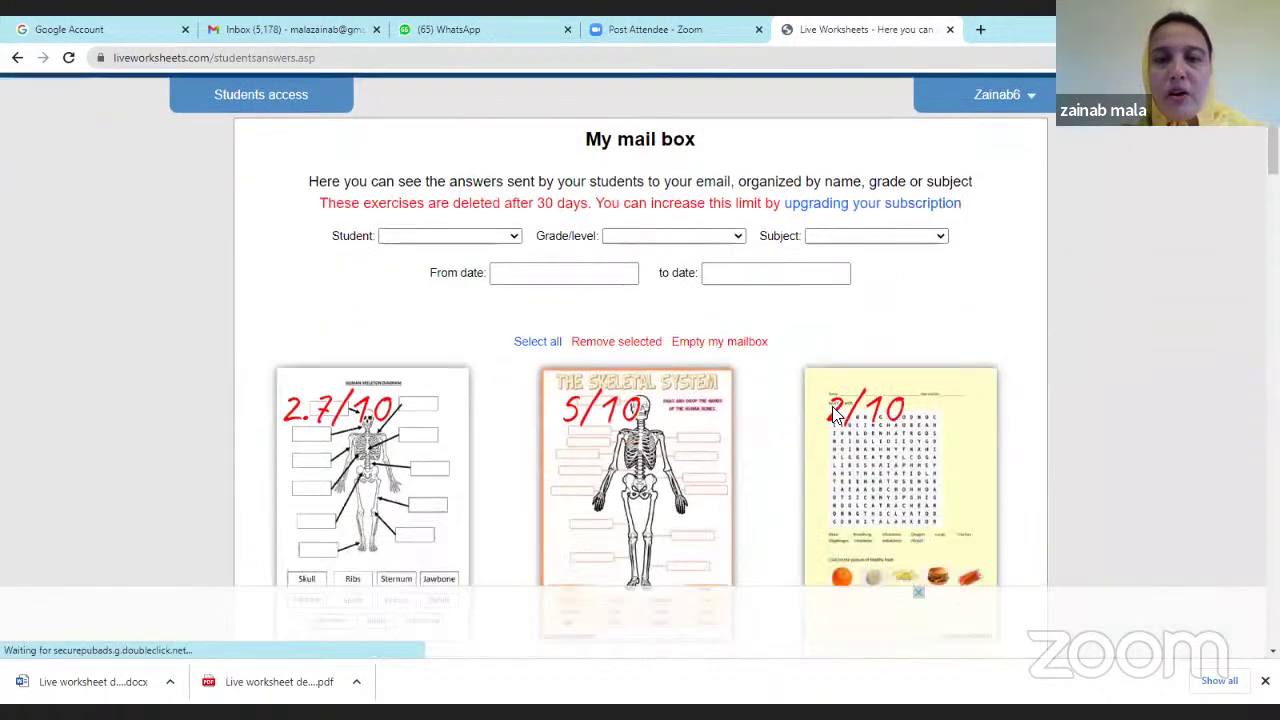
pyautogui.scroll(-8, 835, 415)
pyautogui.scroll(6, 835, 423)
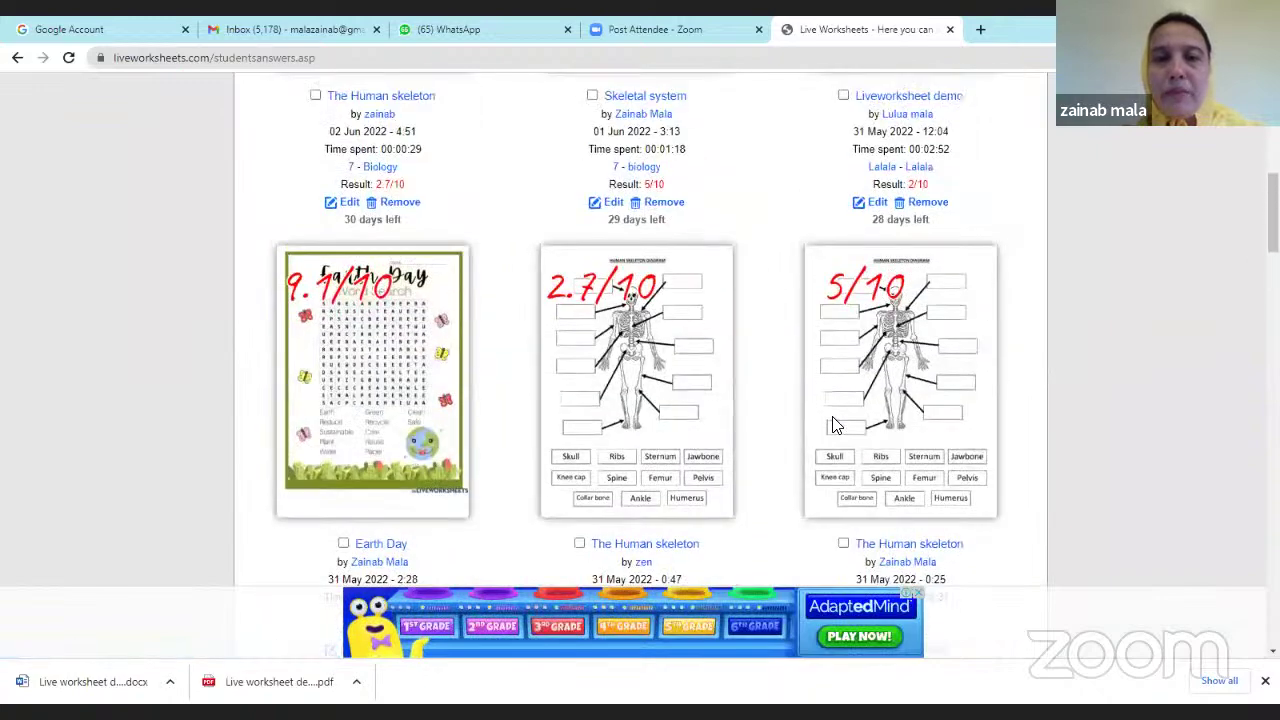
pyautogui.scroll(3, 836, 424)
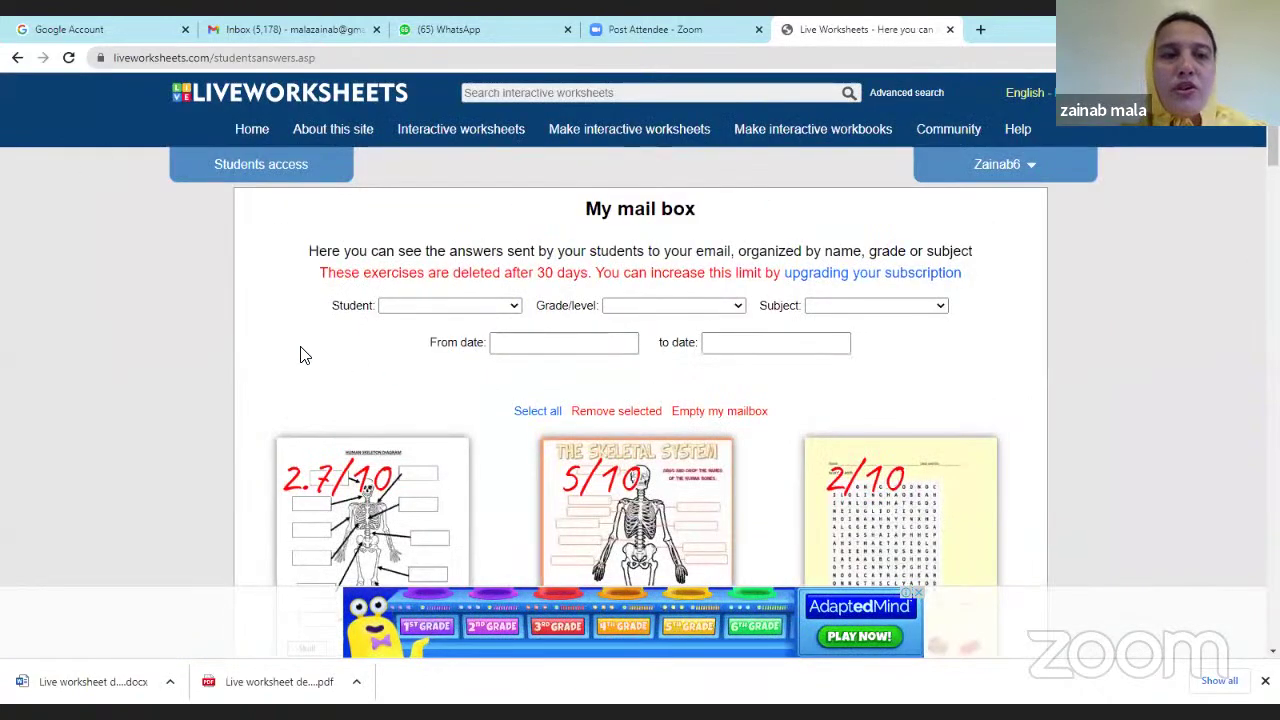
pyautogui.click(1018, 170)
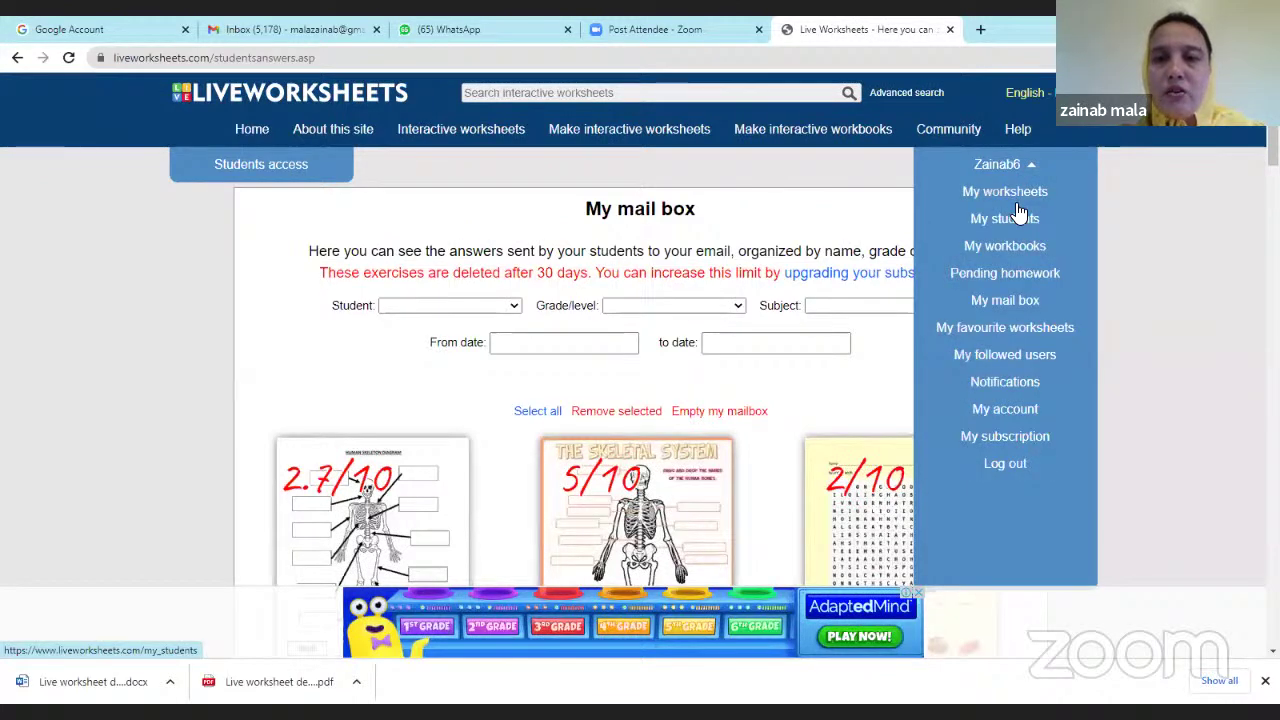
pyautogui.click(1018, 303)
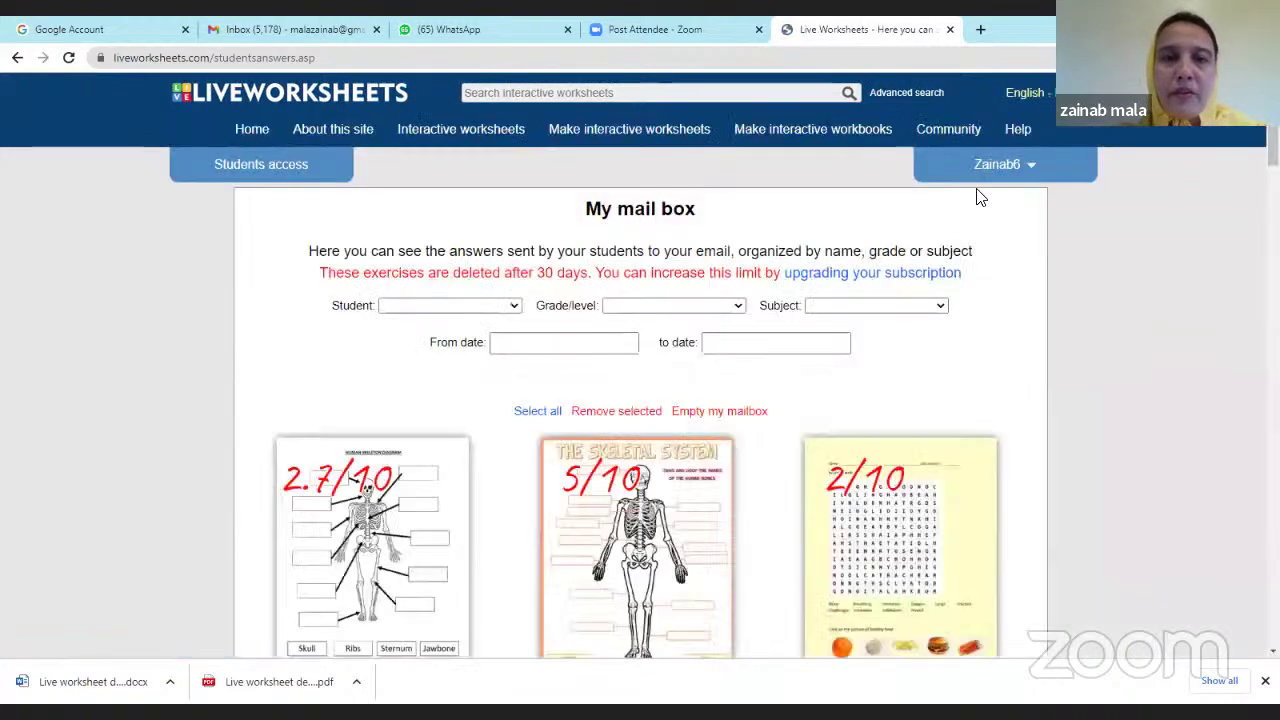
pyautogui.click(1034, 166)
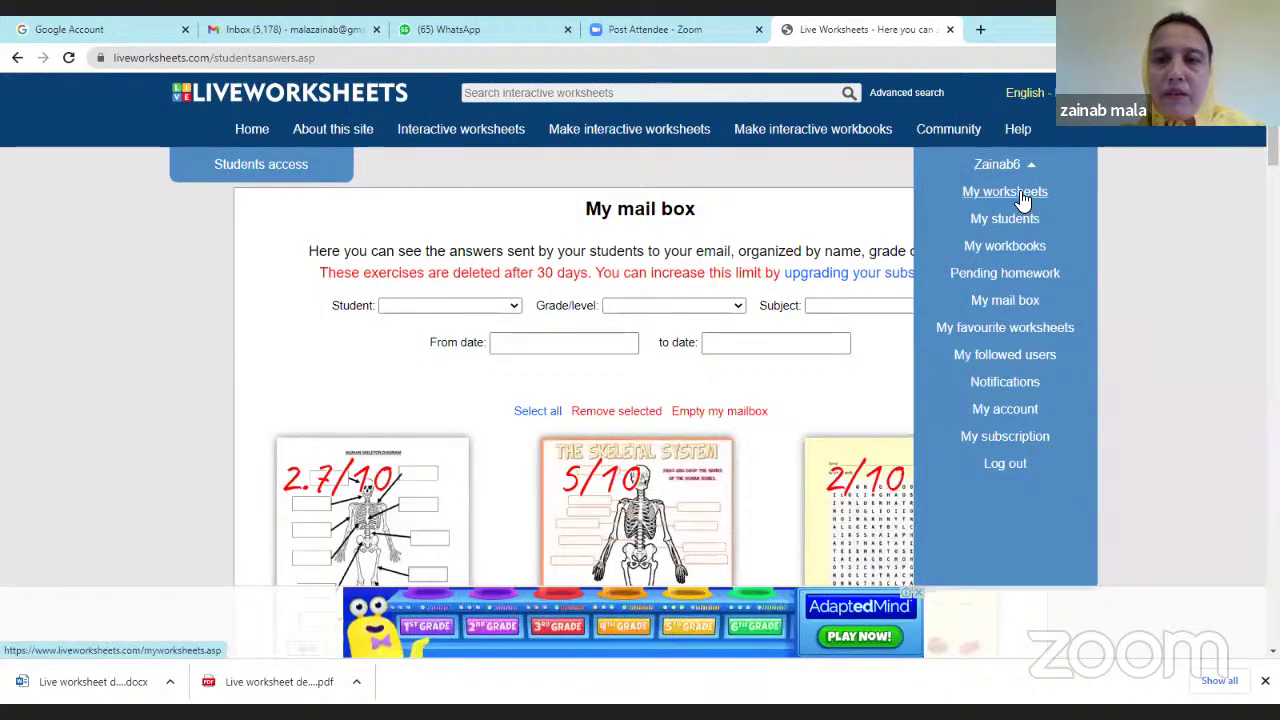
# Open Present simple vs present continuous from Interactive worksheets and copy its link.
pyautogui.click(494, 136)
pyautogui.scroll(-5, 573, 382)
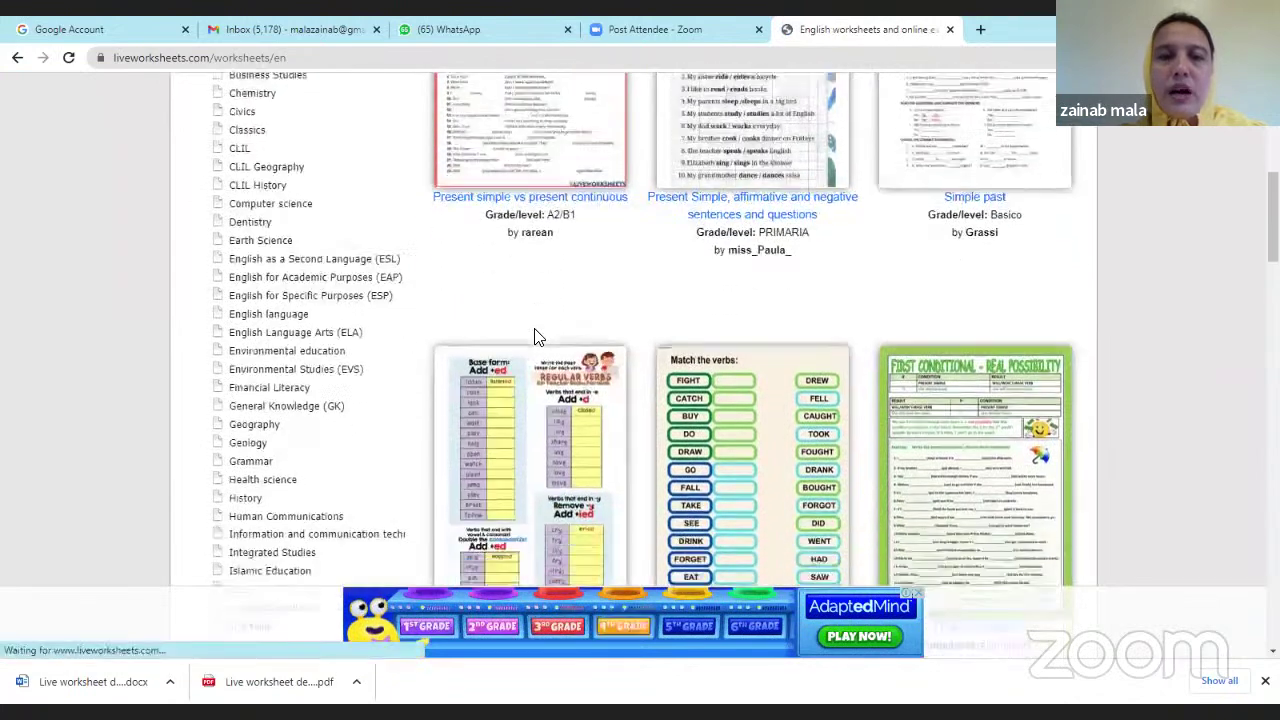
pyautogui.scroll(3, 535, 334)
pyautogui.click(540, 326)
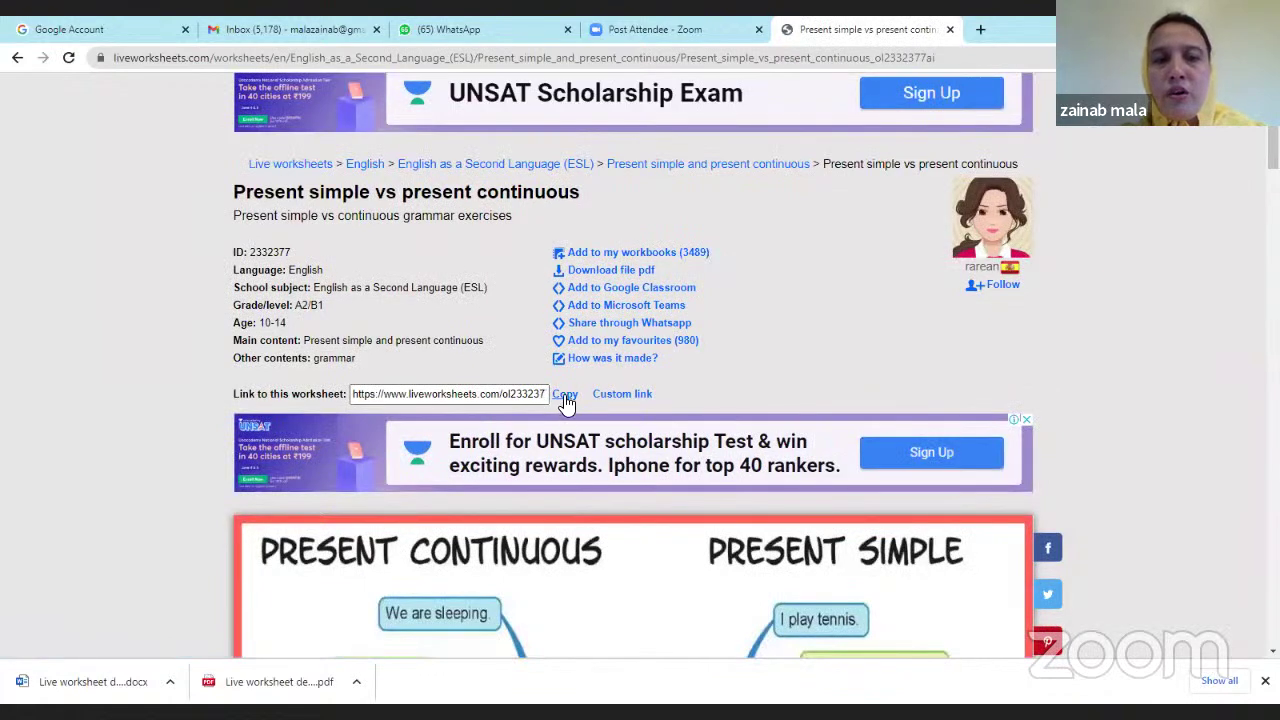
pyautogui.click(566, 398)
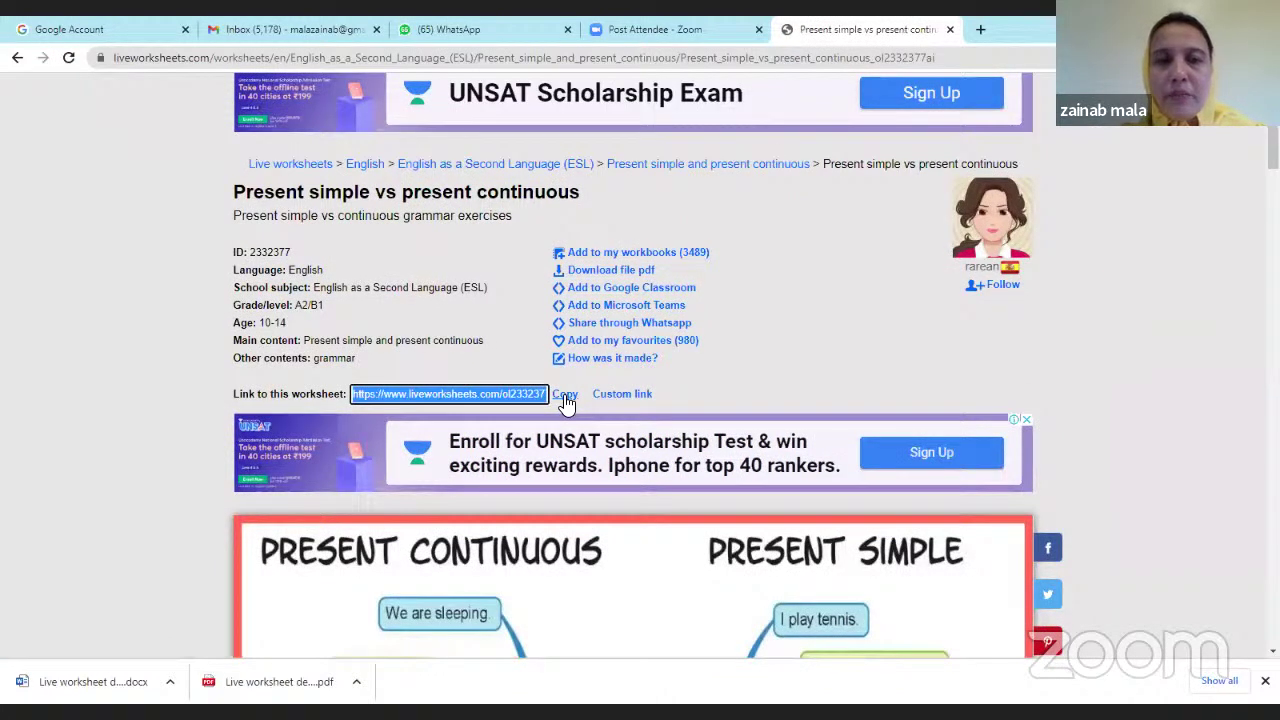
# Share the worksheet to Google Classroom.
pyautogui.scroll(-3, 566, 400)
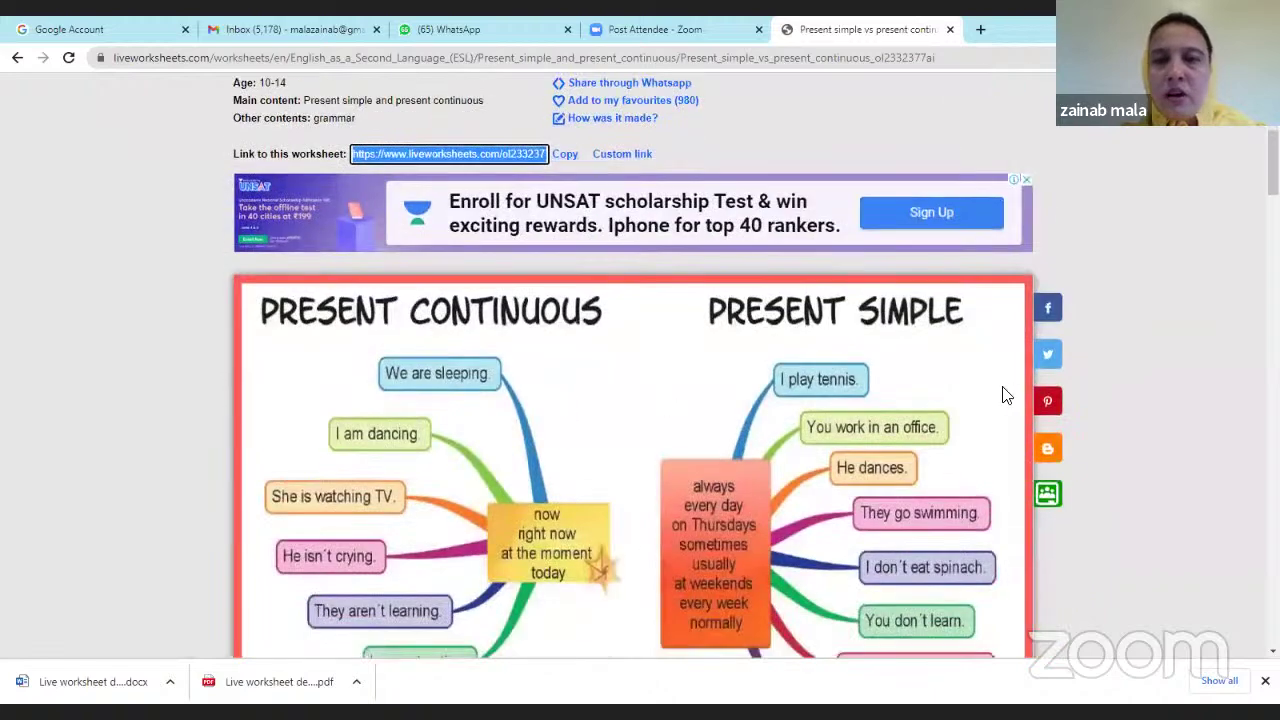
pyautogui.click(560, 94)
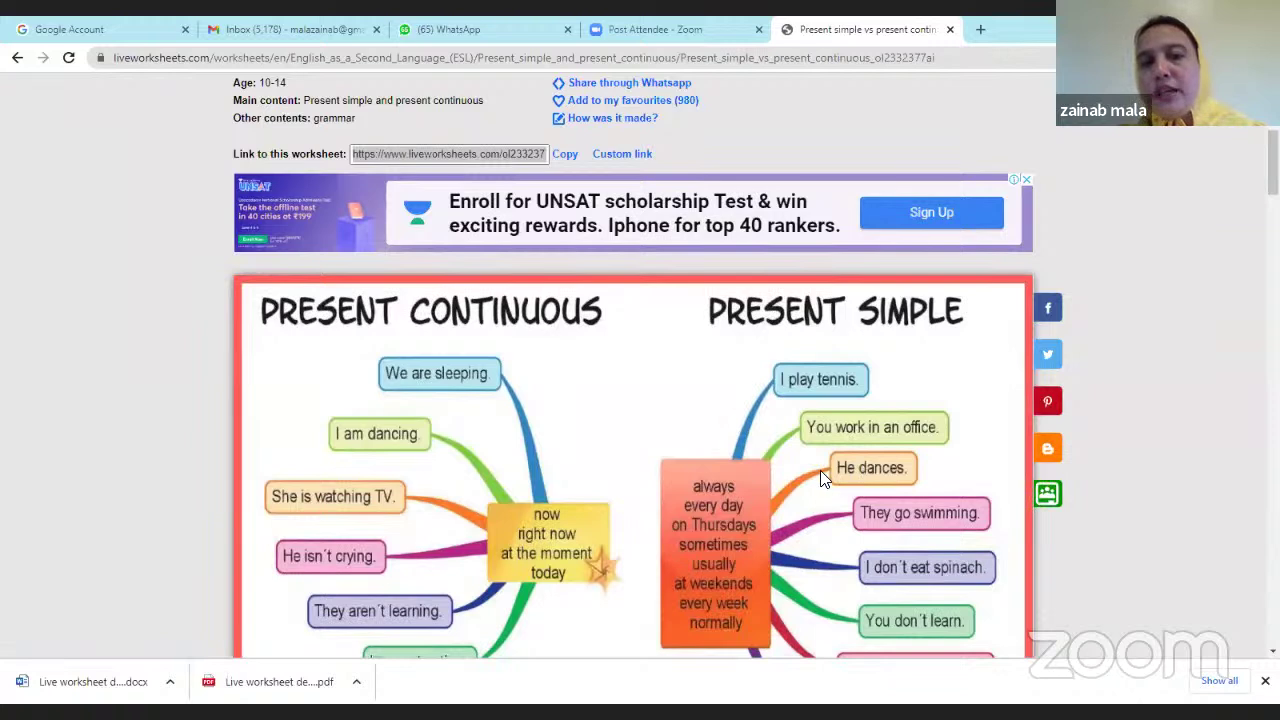
pyautogui.click(1050, 500)
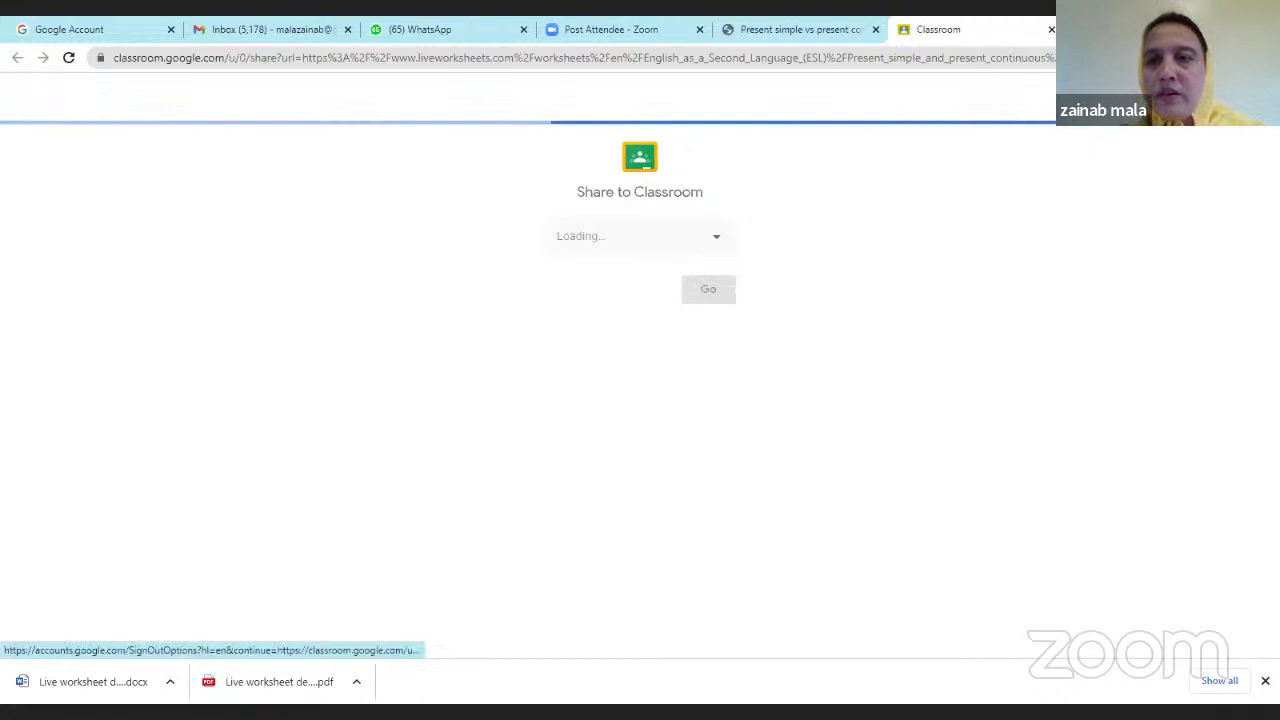
# Share to the 9 A - Physics class with the Create assignment action.
pyautogui.click(1248, 98)
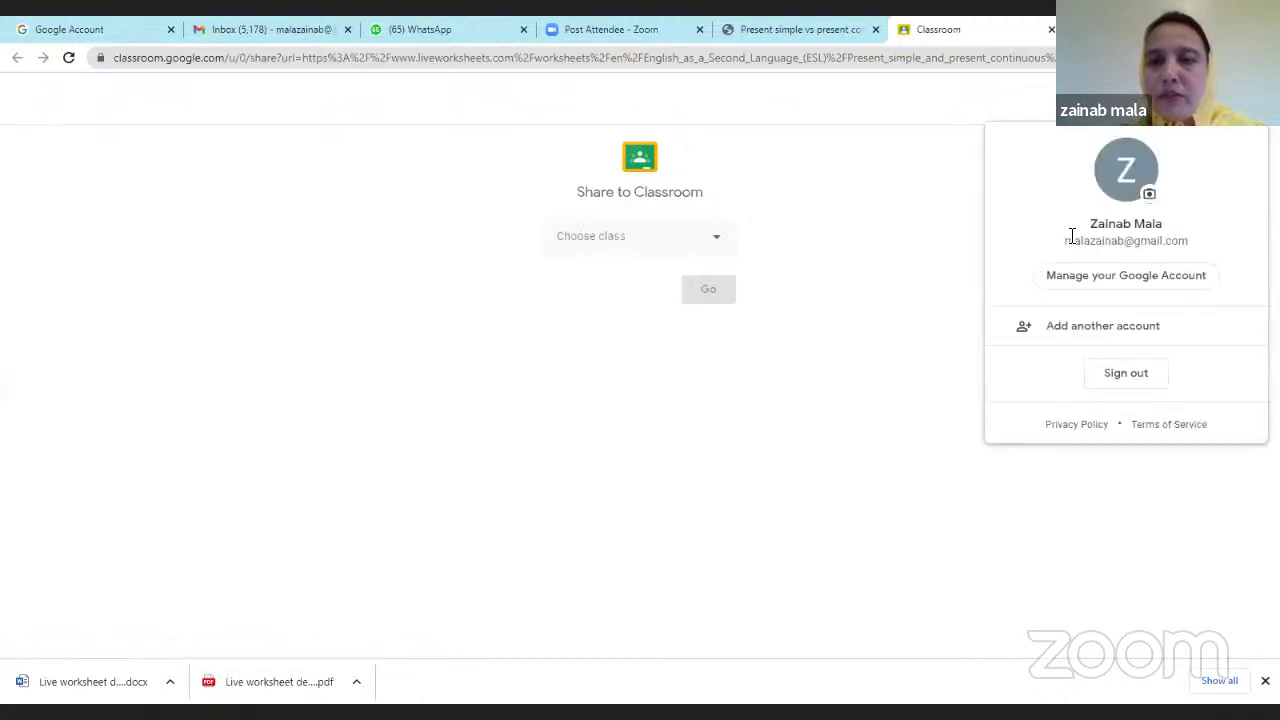
pyautogui.click(712, 245)
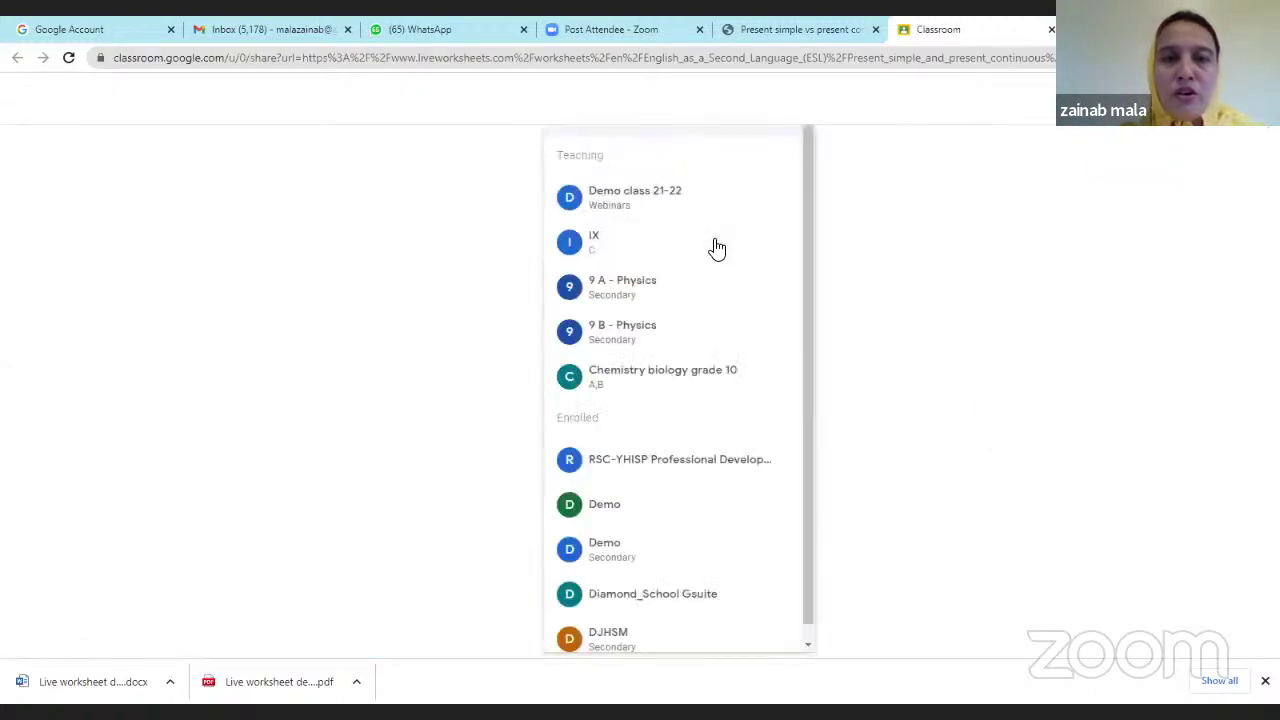
pyautogui.click(635, 293)
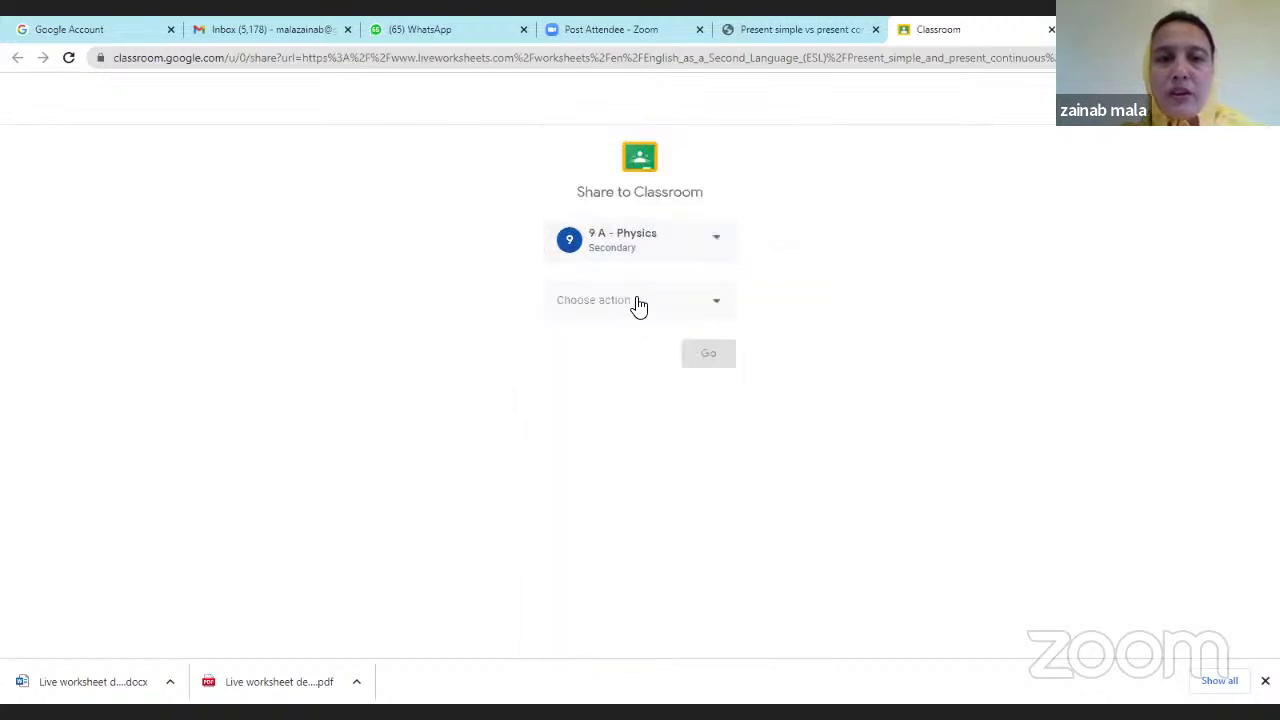
pyautogui.click(720, 305)
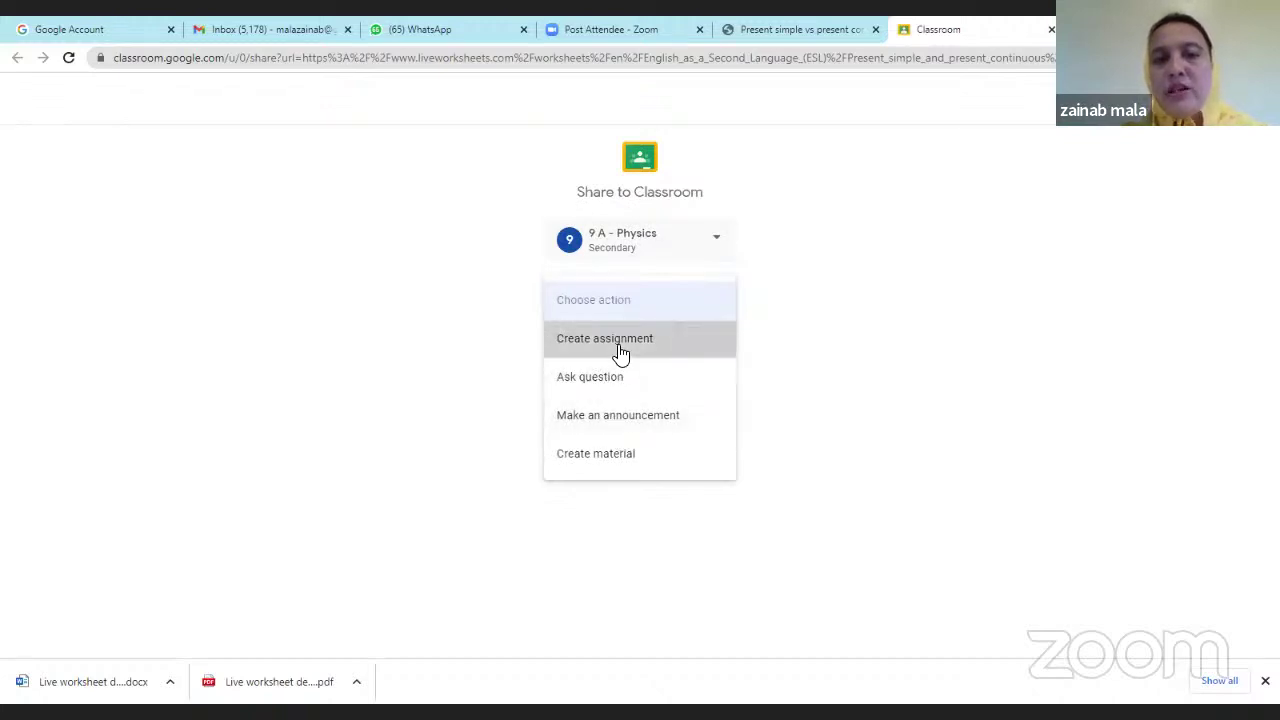
pyautogui.click(618, 352)
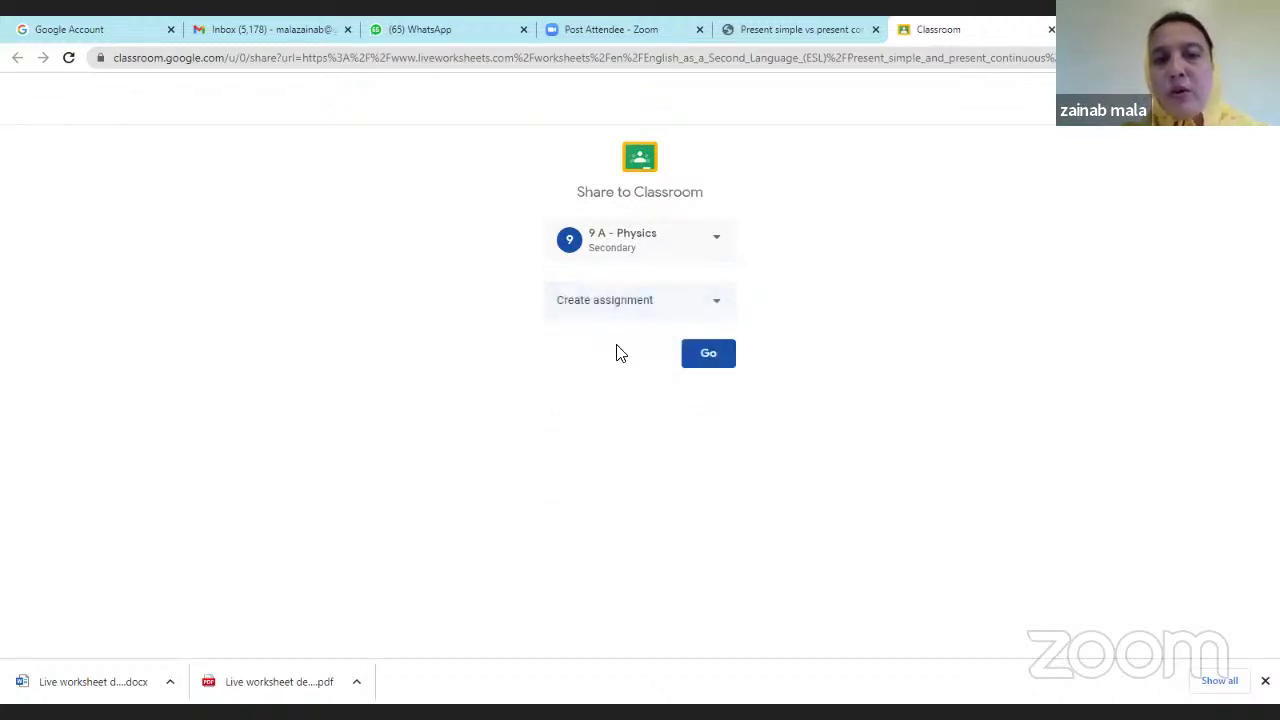
pyautogui.click(700, 360)
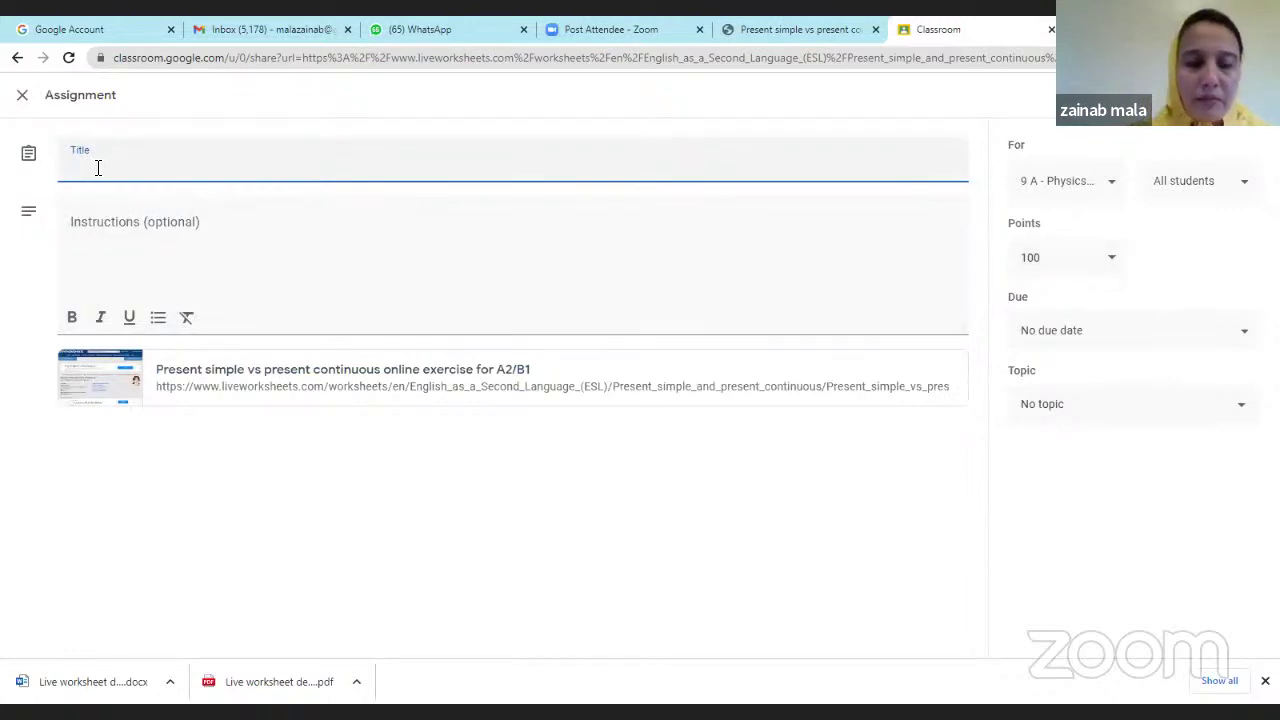
# Title the assignment 'English', assign it, and return to the Liveworksheets worksheet tab.
pyautogui.write('S')
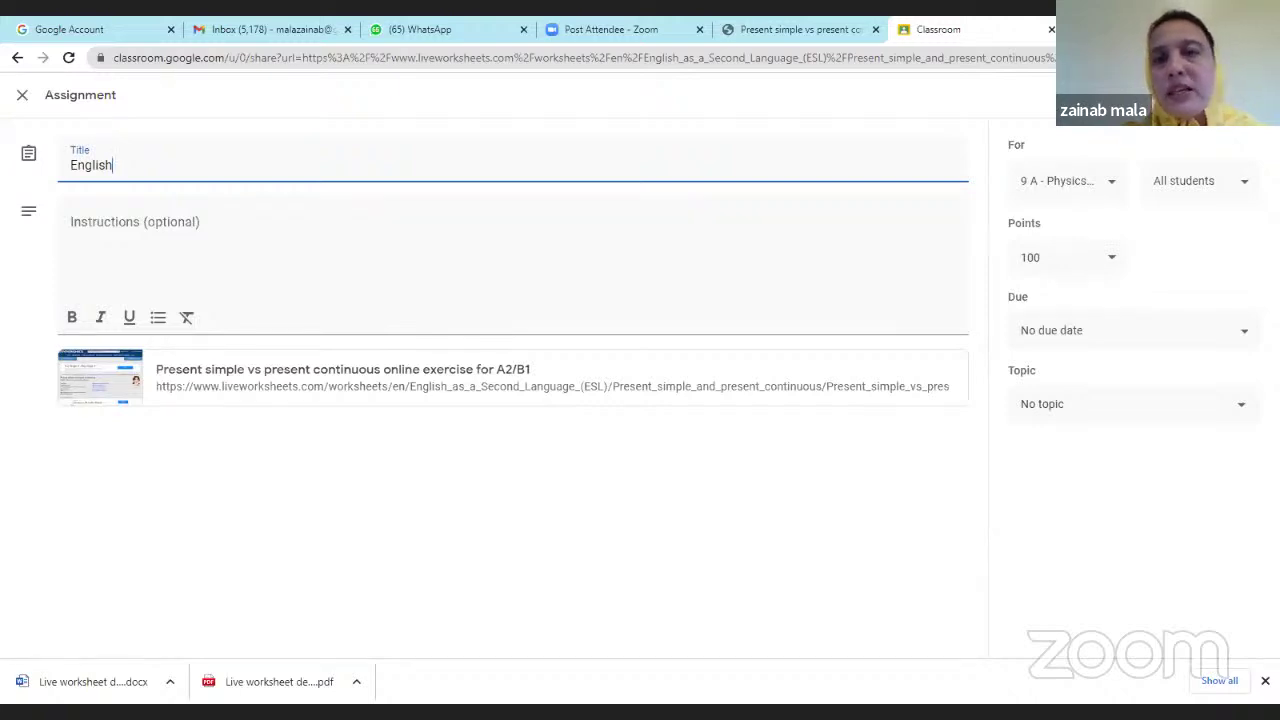
pyautogui.click(1184, 95)
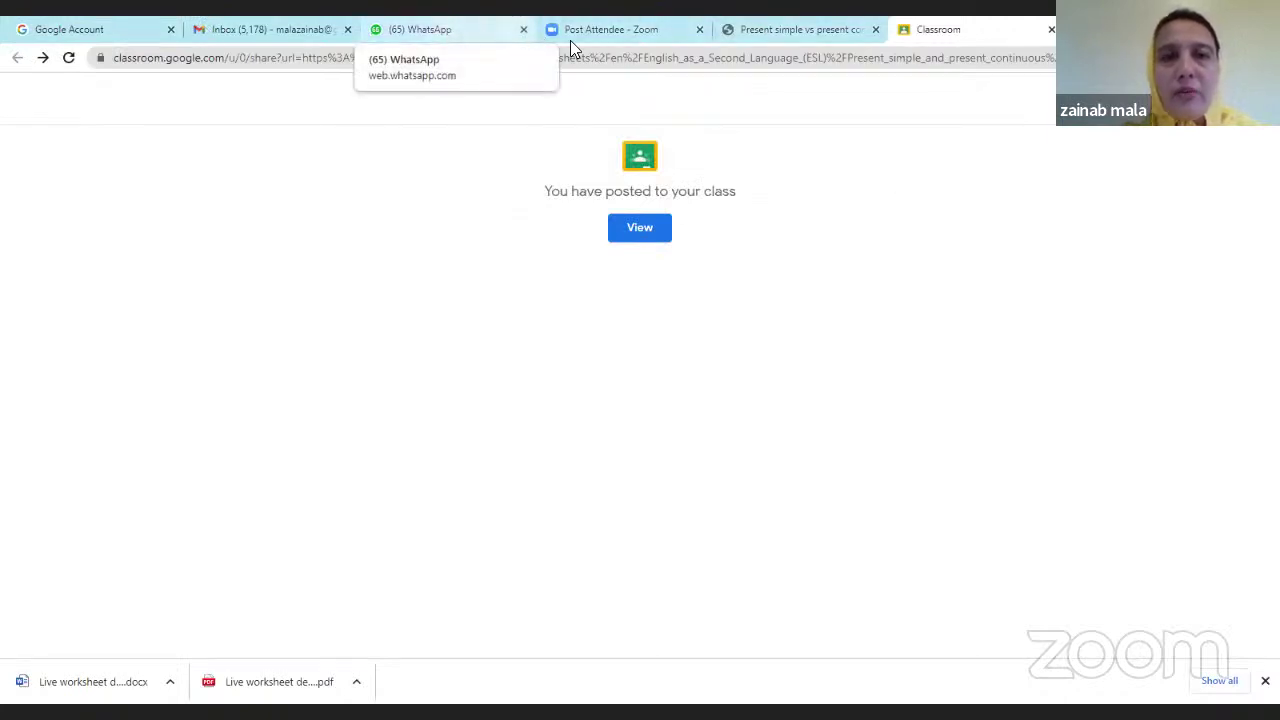
pyautogui.click(775, 37)
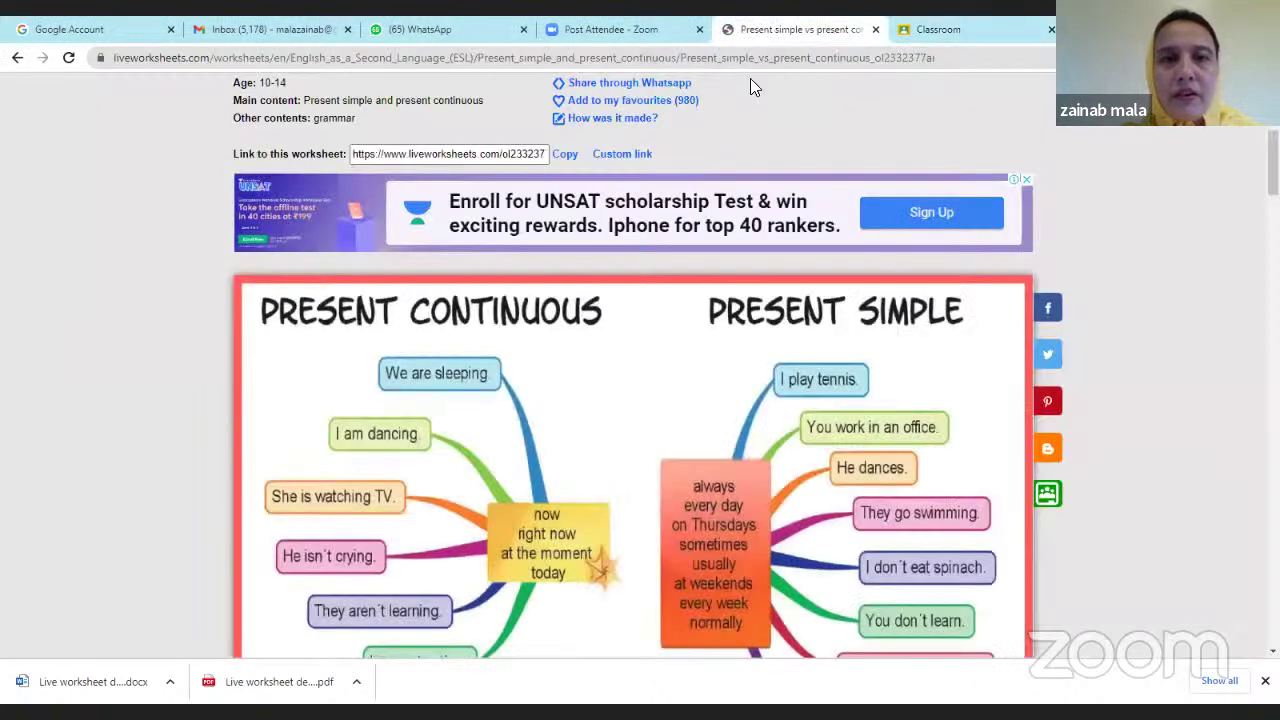
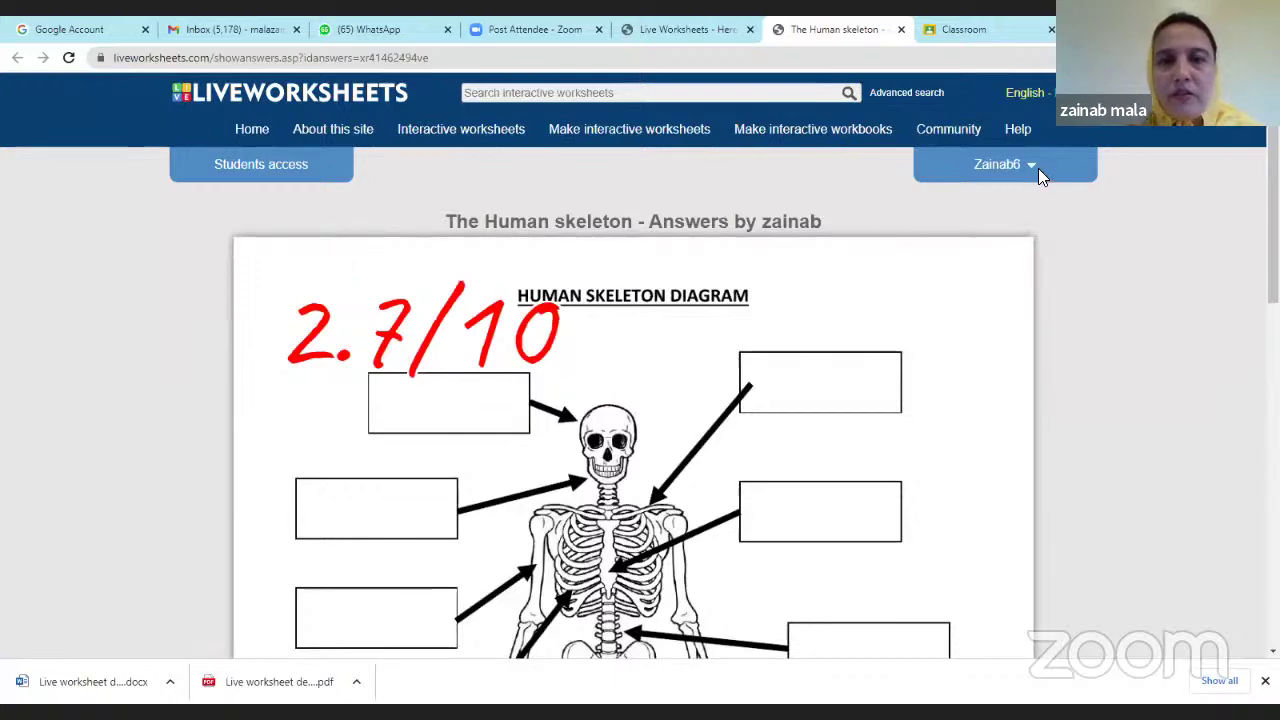
# Review The Human skeleton answers scored 2.7/10 and open the teacher account menu.
pyautogui.scroll(-1, 938, 292)
pyautogui.scroll(-4, 938, 292)
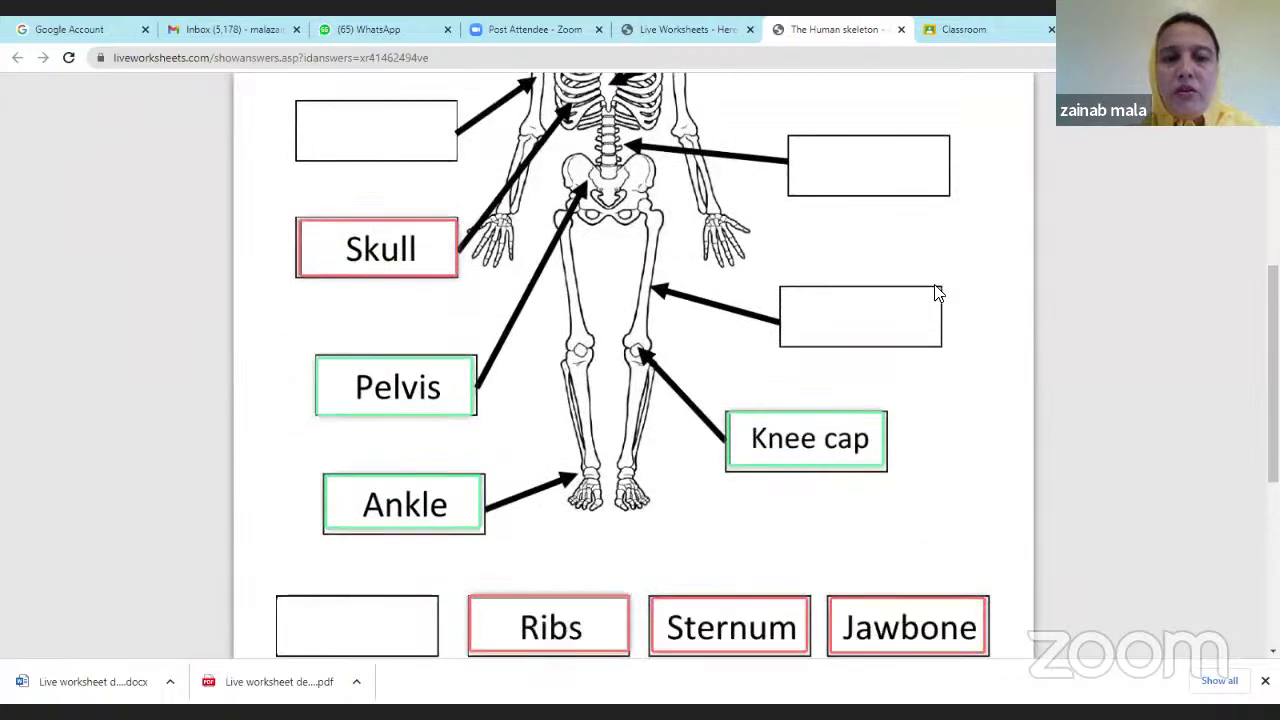
pyautogui.scroll(3, 938, 292)
pyautogui.scroll(3, 745, 303)
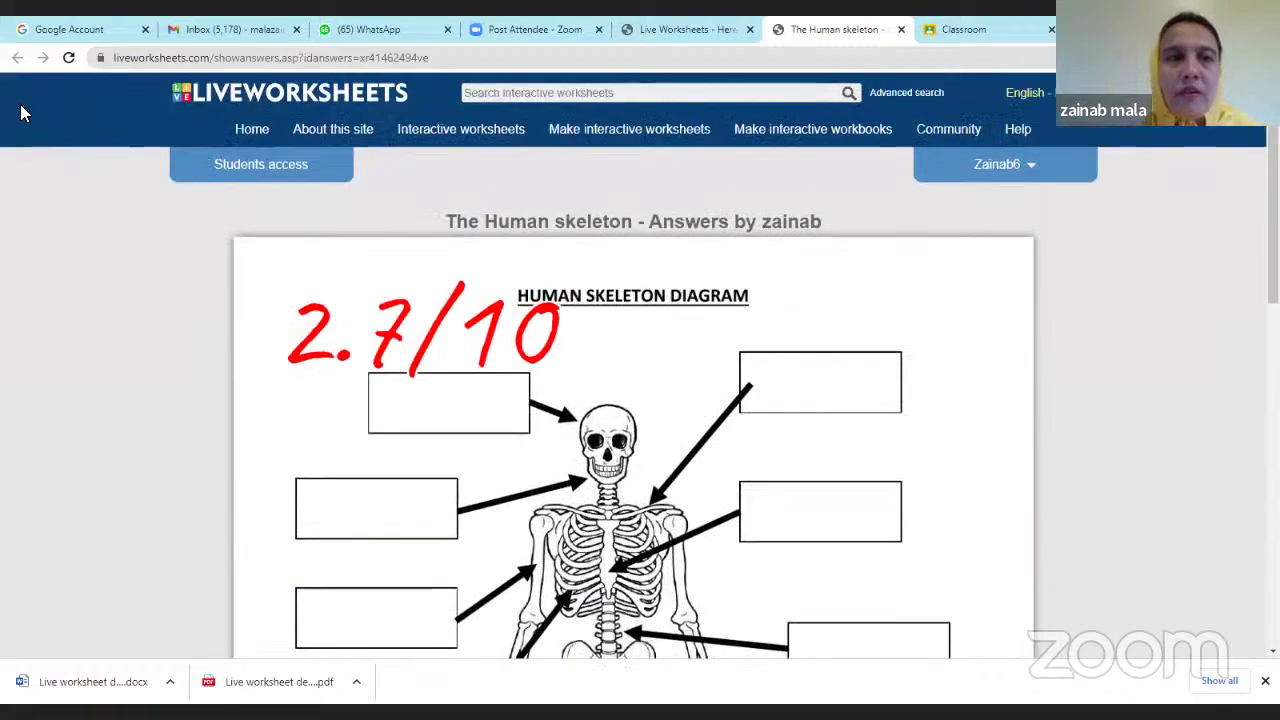
pyautogui.click(1033, 172)
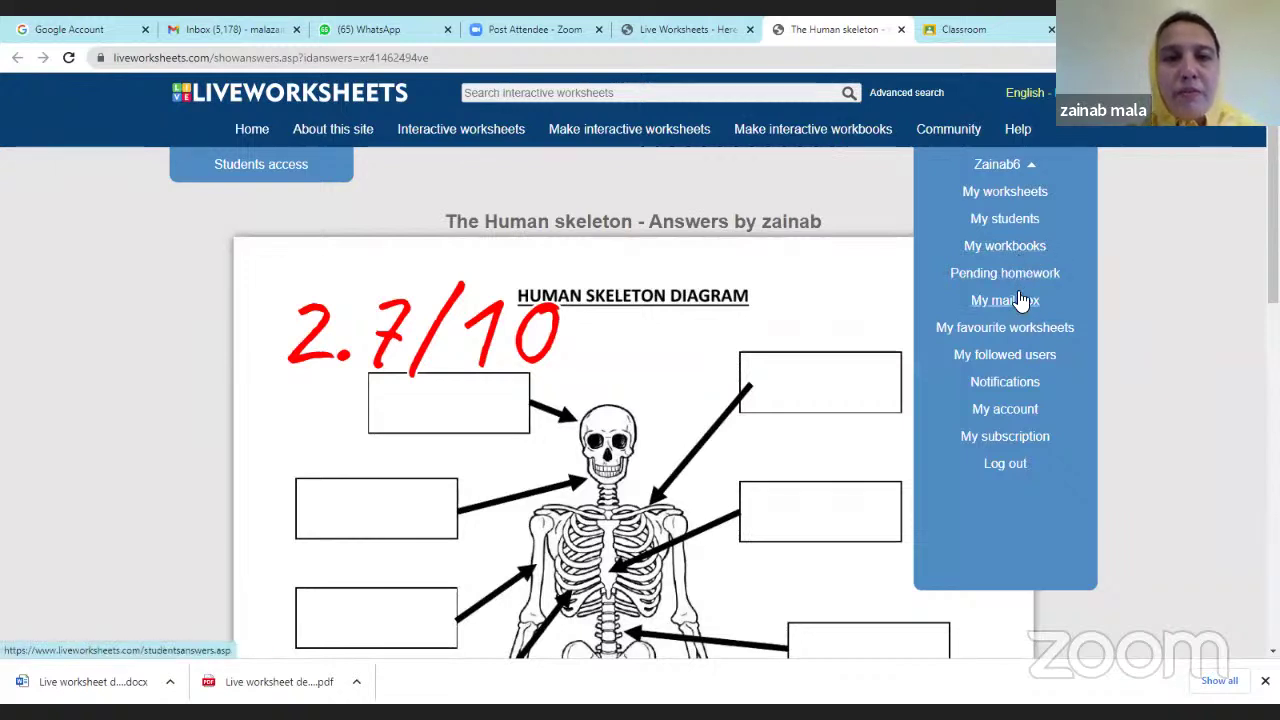
# Open My mailbox and browse the three graded submissions scored 2.7/10, 5/10 and 2/10.
pyautogui.click(1023, 301)
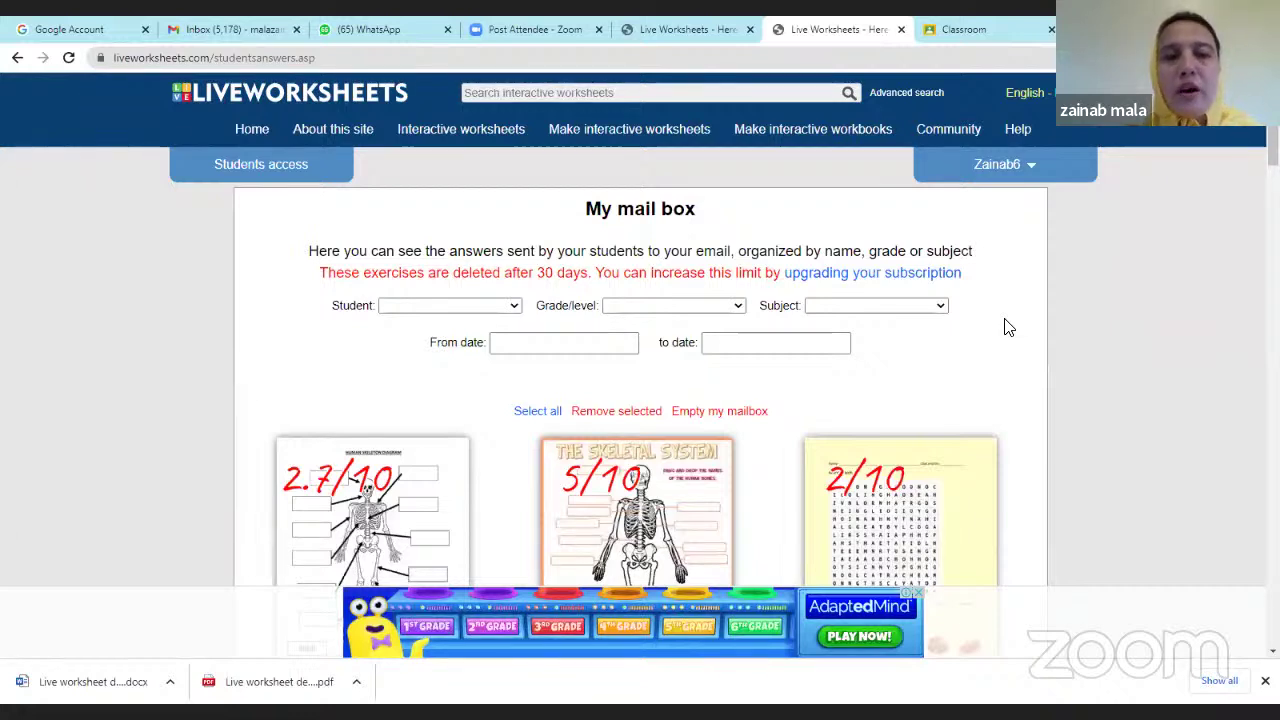
pyautogui.scroll(-1, 1008, 327)
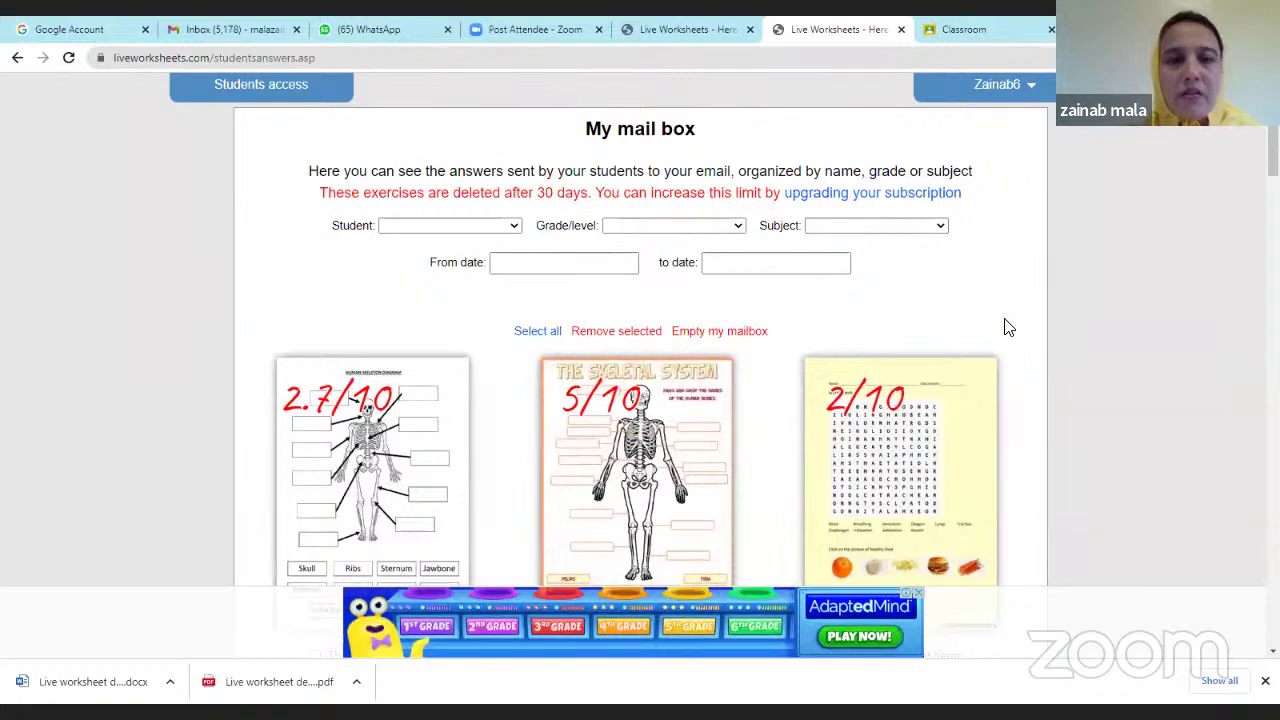
pyautogui.scroll(1, 1008, 327)
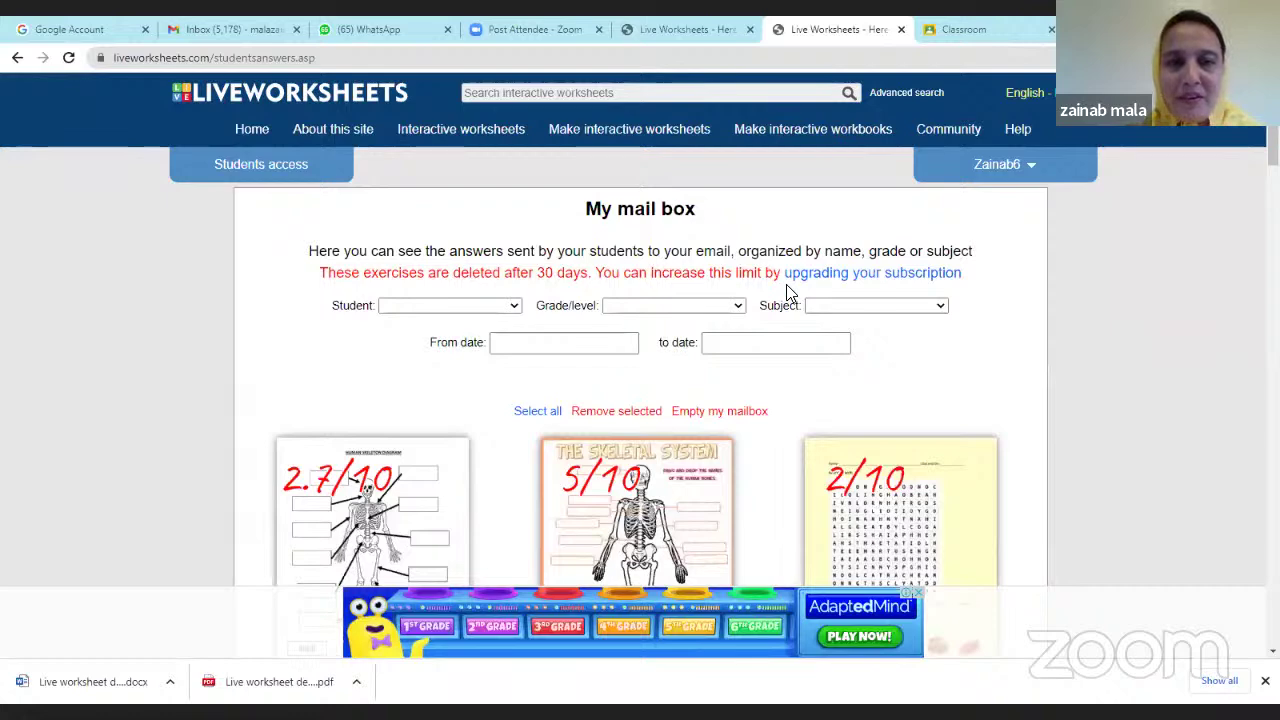
pyautogui.scroll(-3, 540, 360)
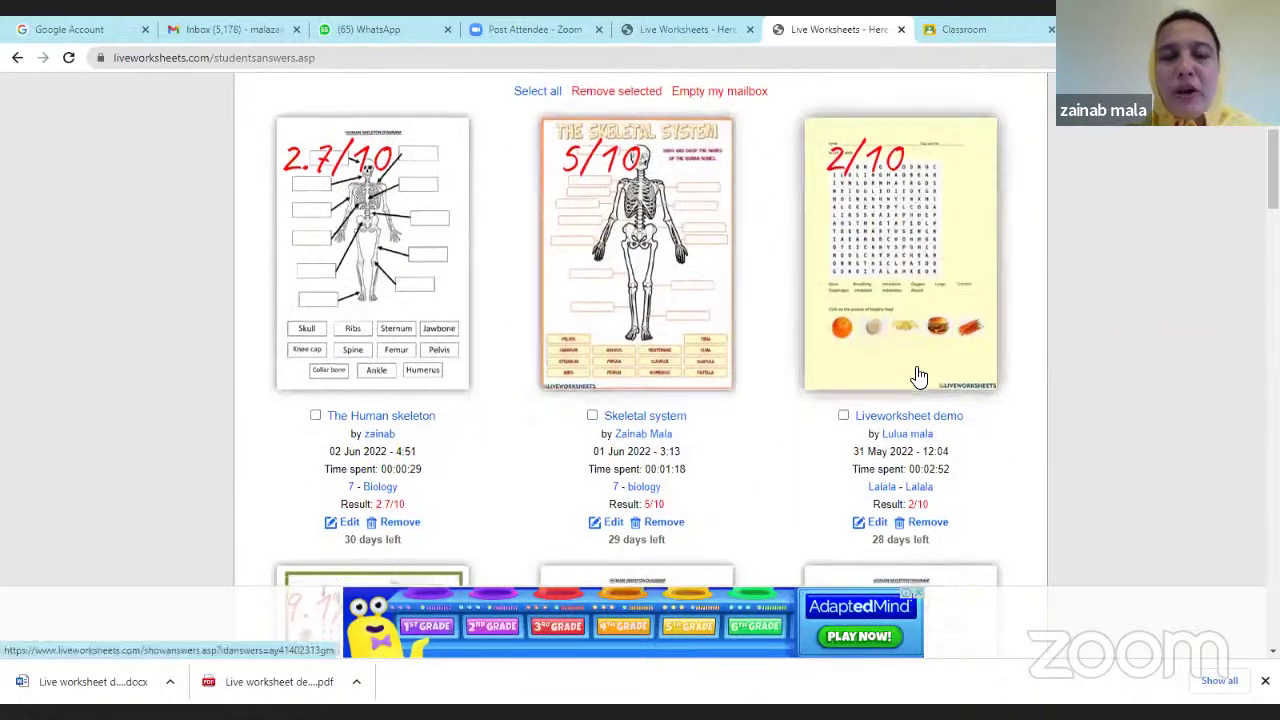
pyautogui.scroll(3, 918, 376)
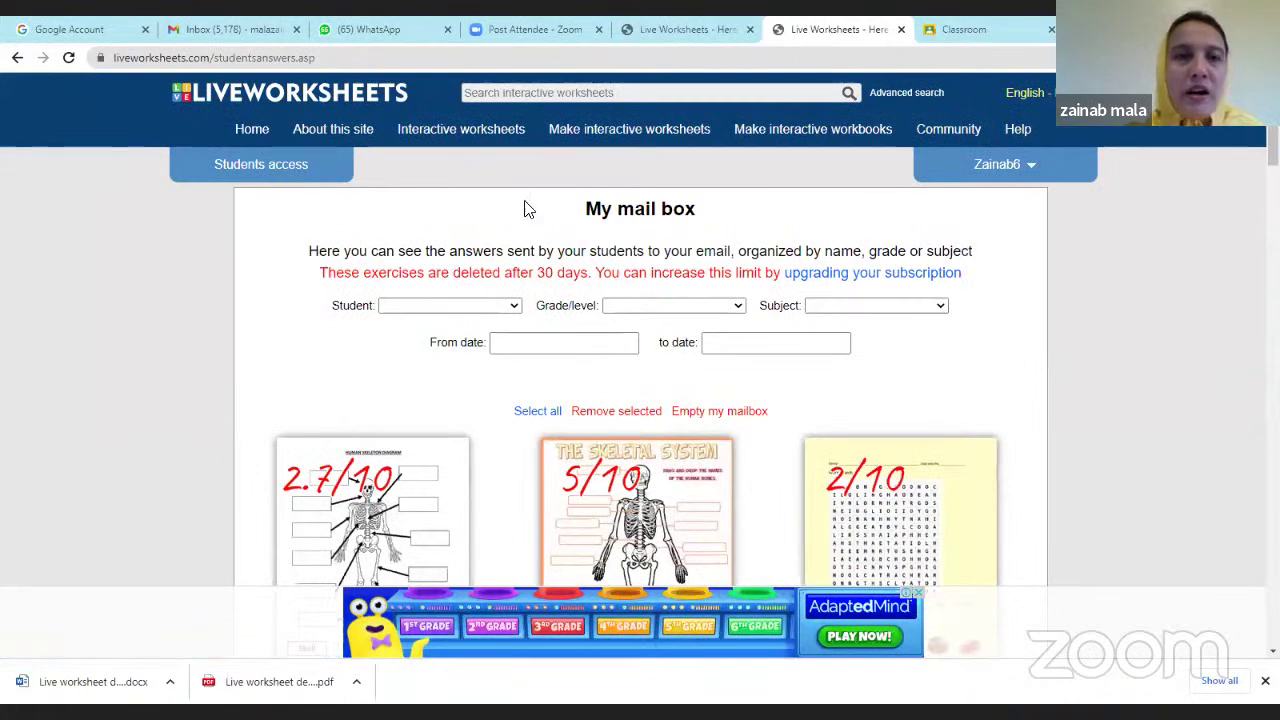
pyautogui.click(300, 165)
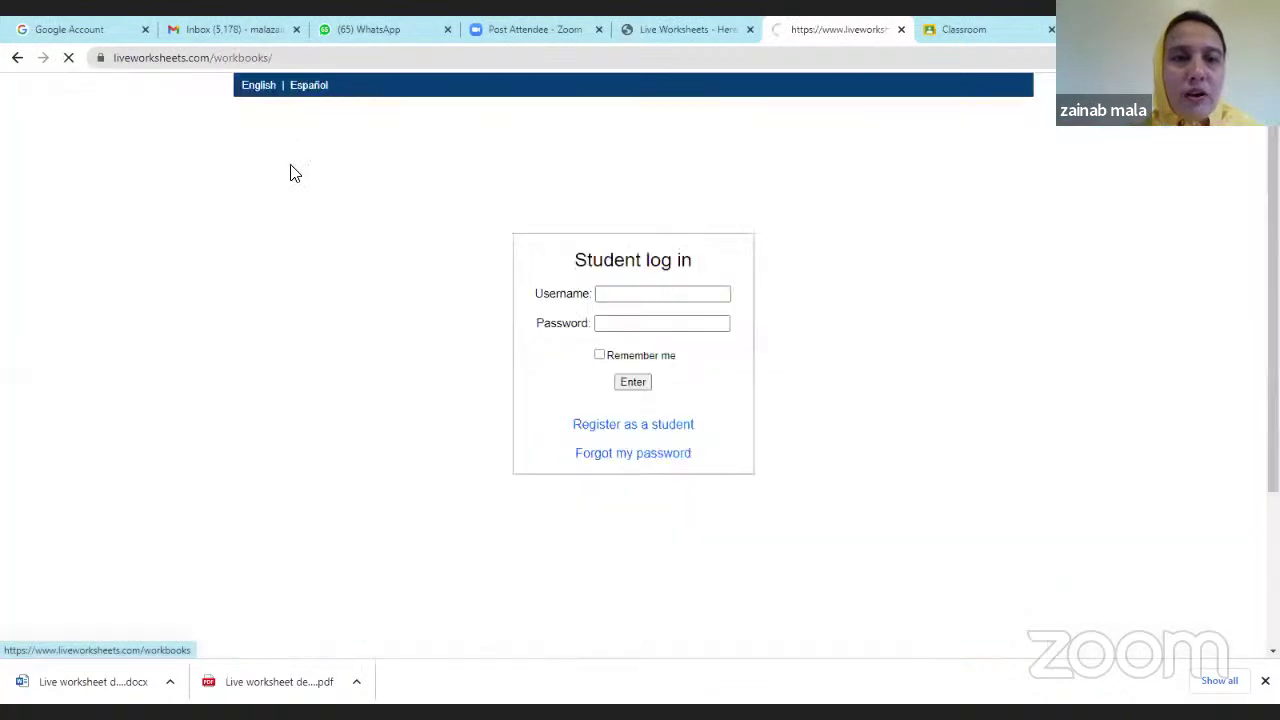
pyautogui.click(651, 294)
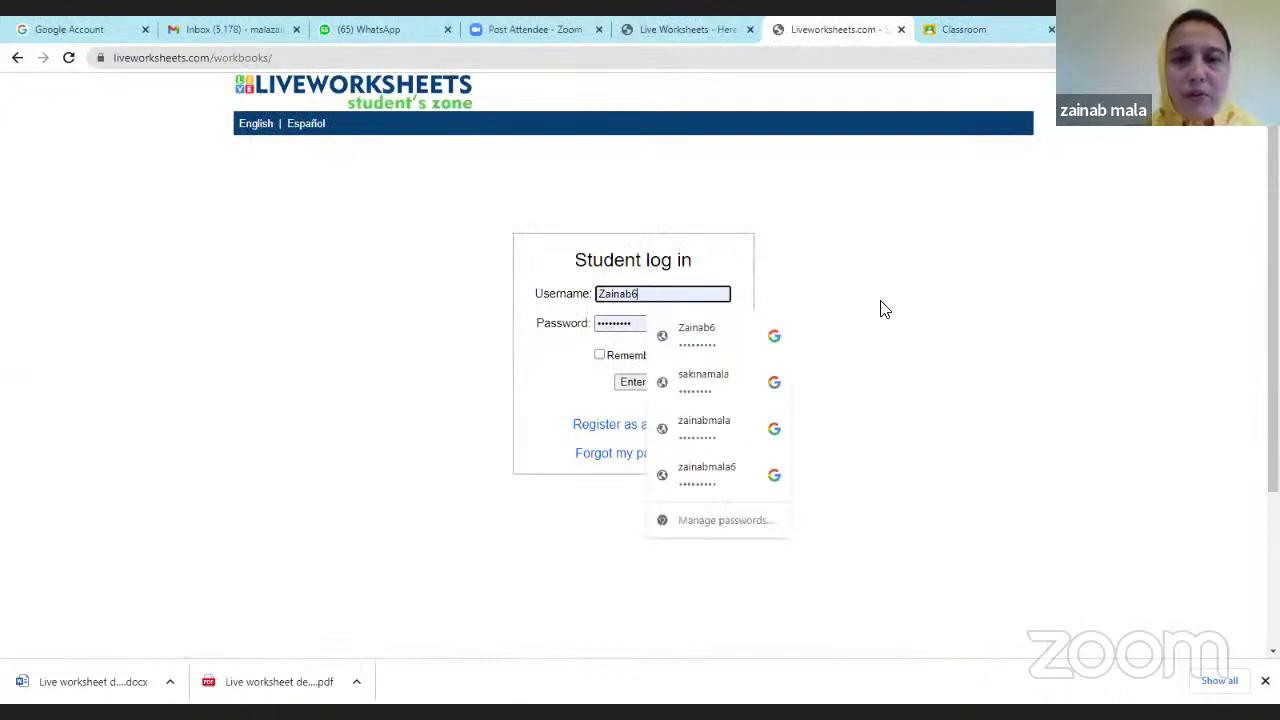
pyautogui.click(724, 472)
pyautogui.click(636, 382)
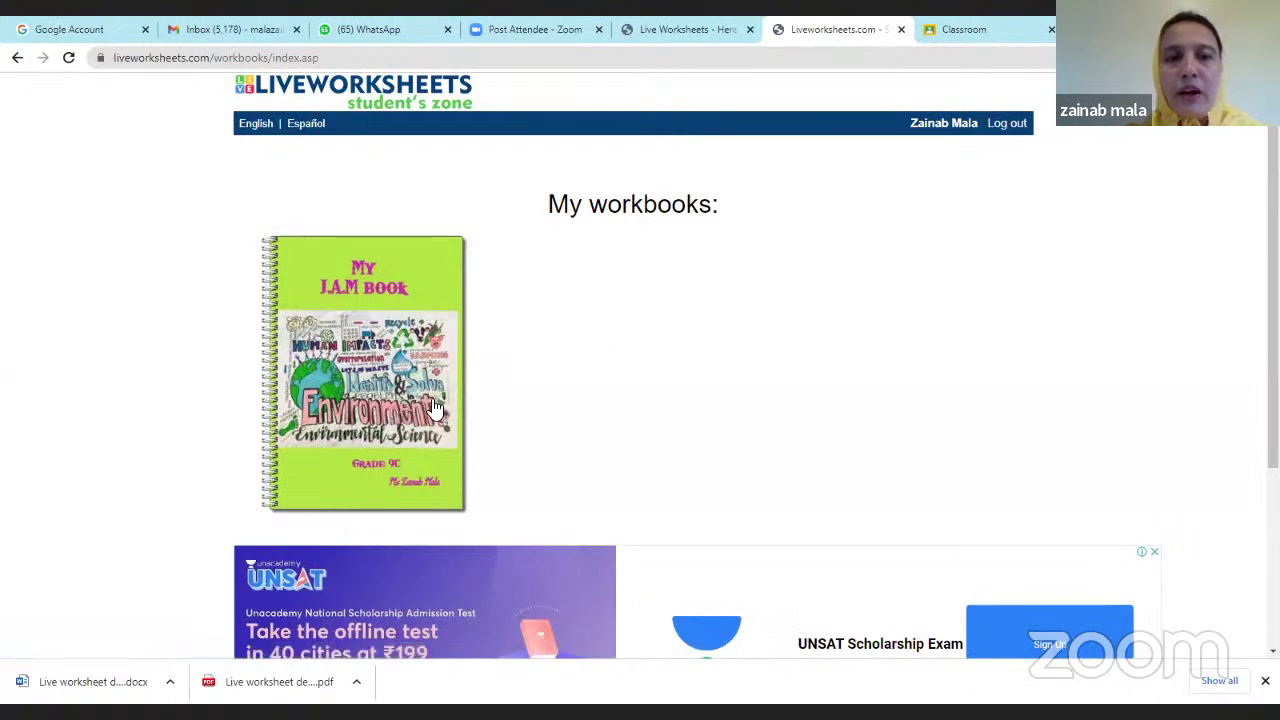
pyautogui.click(415, 340)
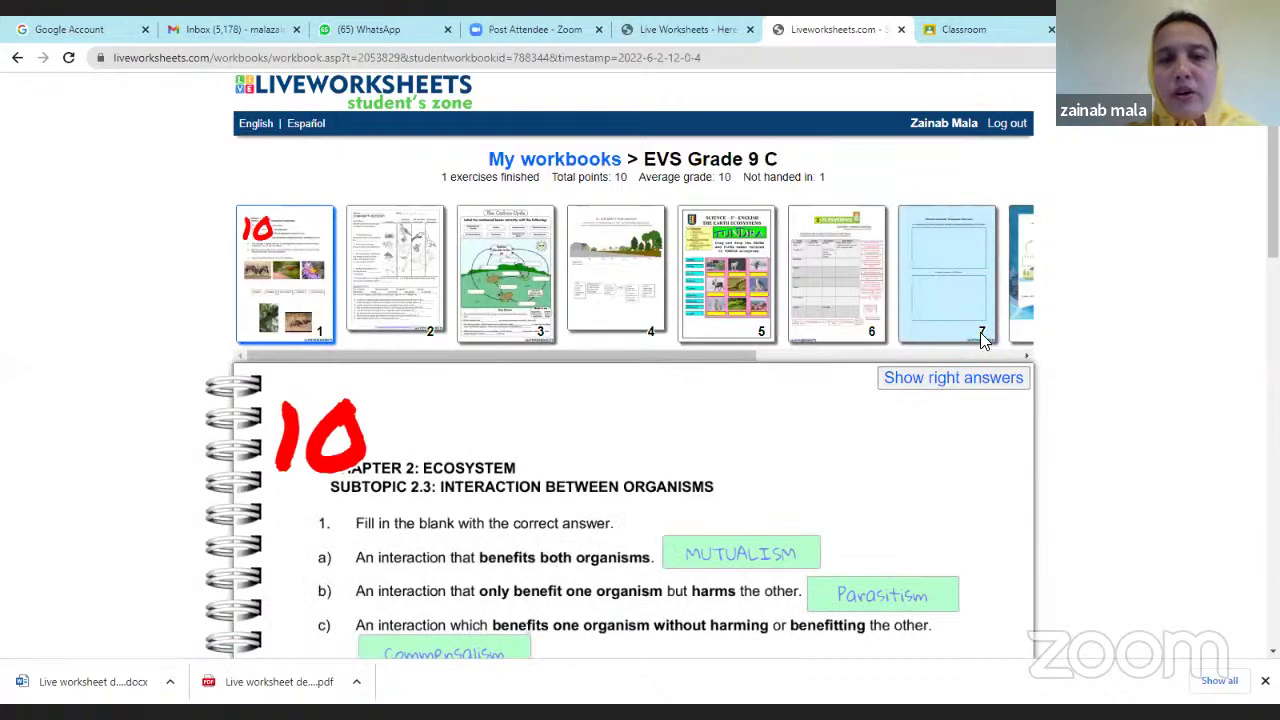
pyautogui.scroll(-7, 543, 451)
pyautogui.scroll(8, 535, 430)
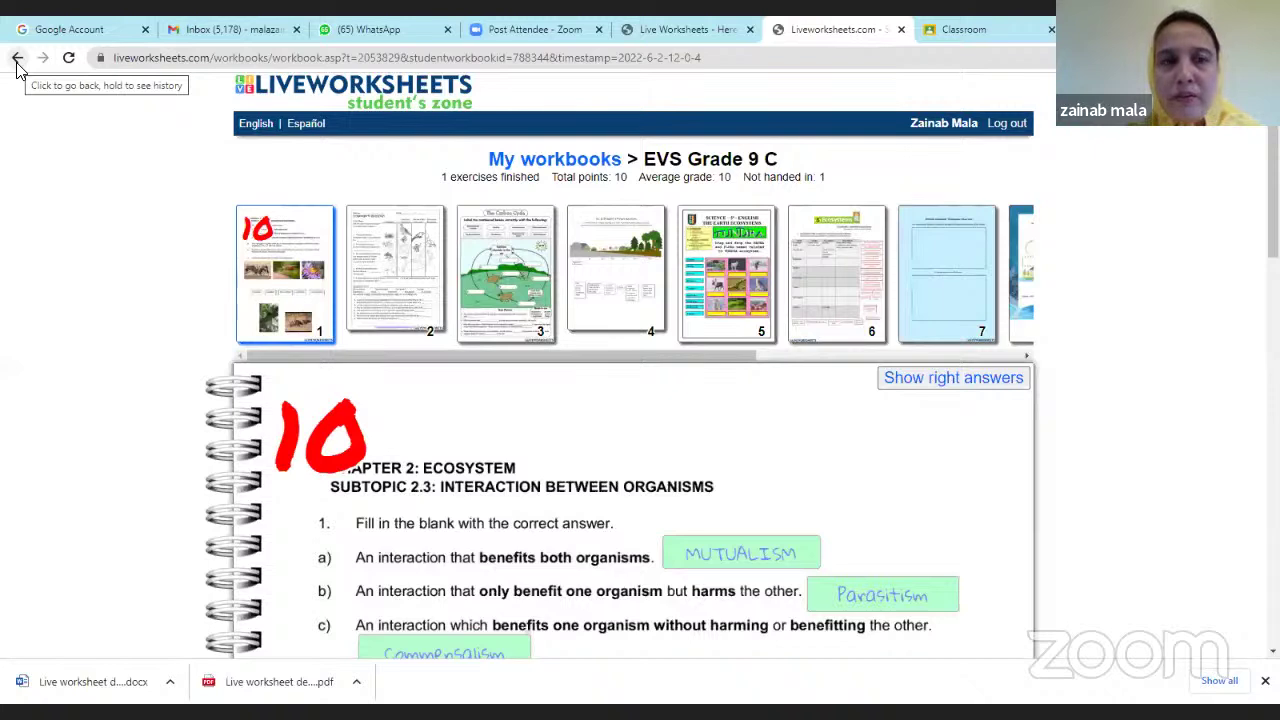
pyautogui.click(17, 60)
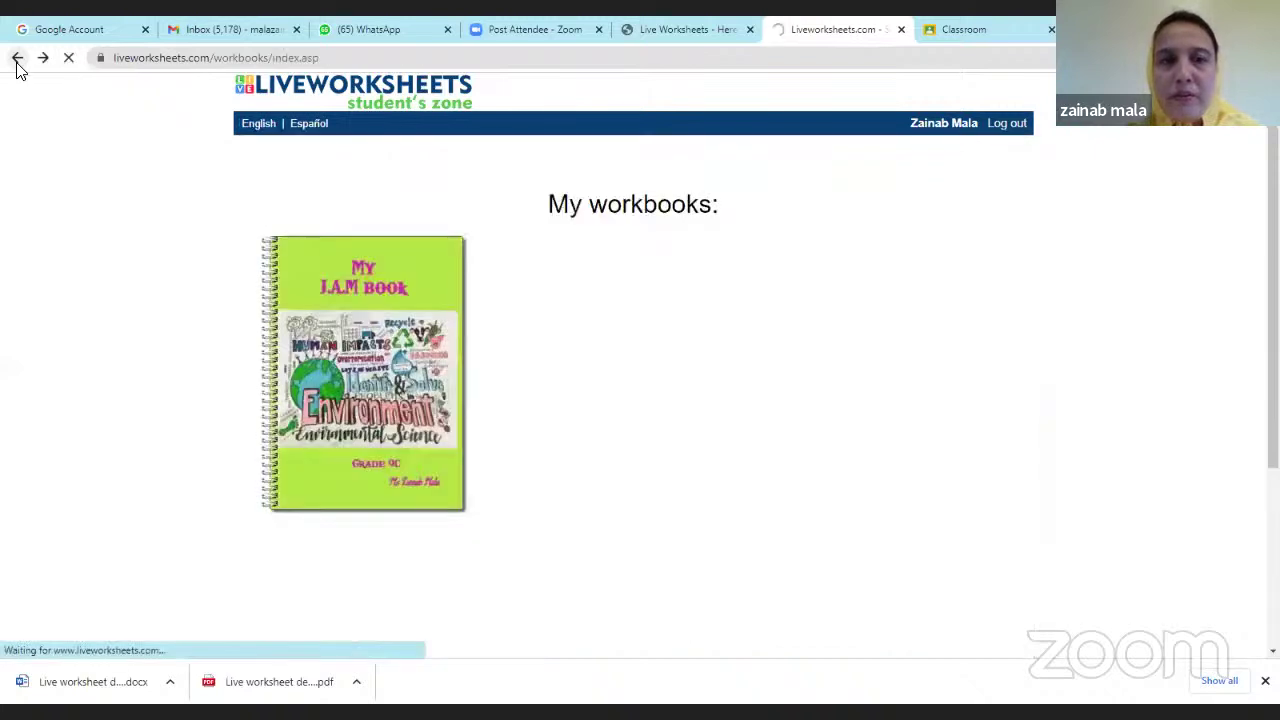
pyautogui.click(975, 126)
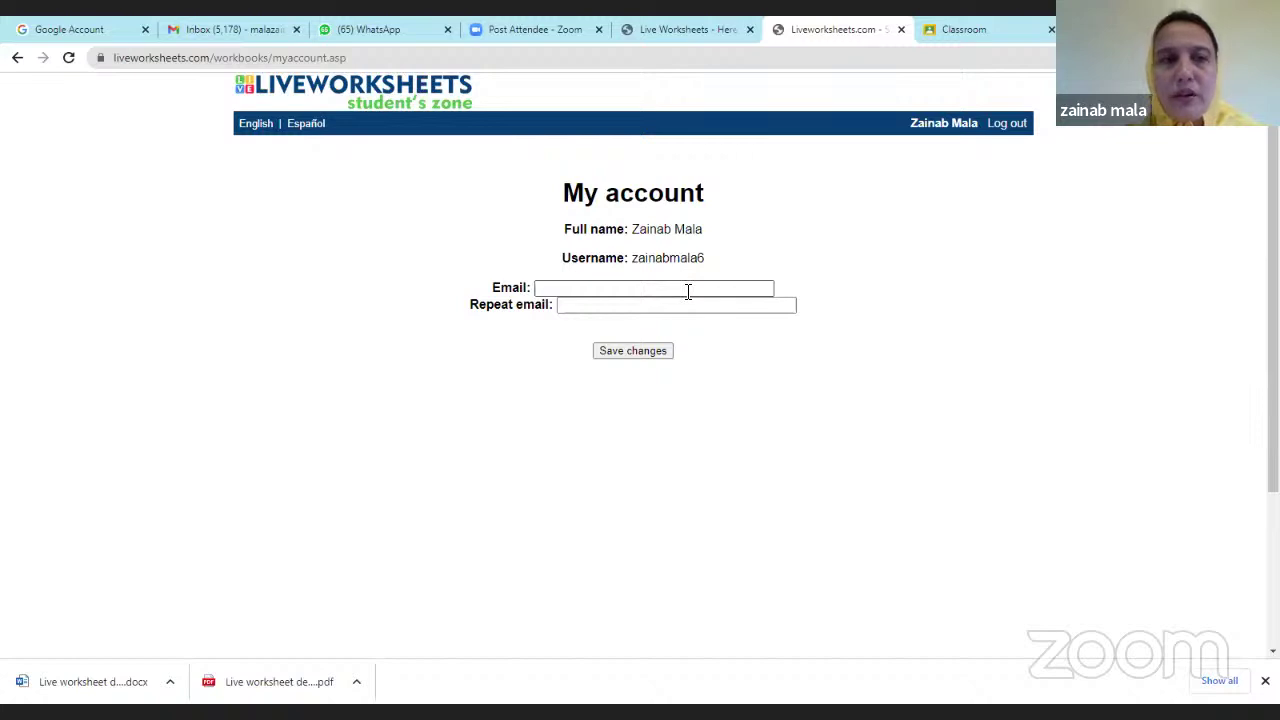
pyautogui.click(18, 58)
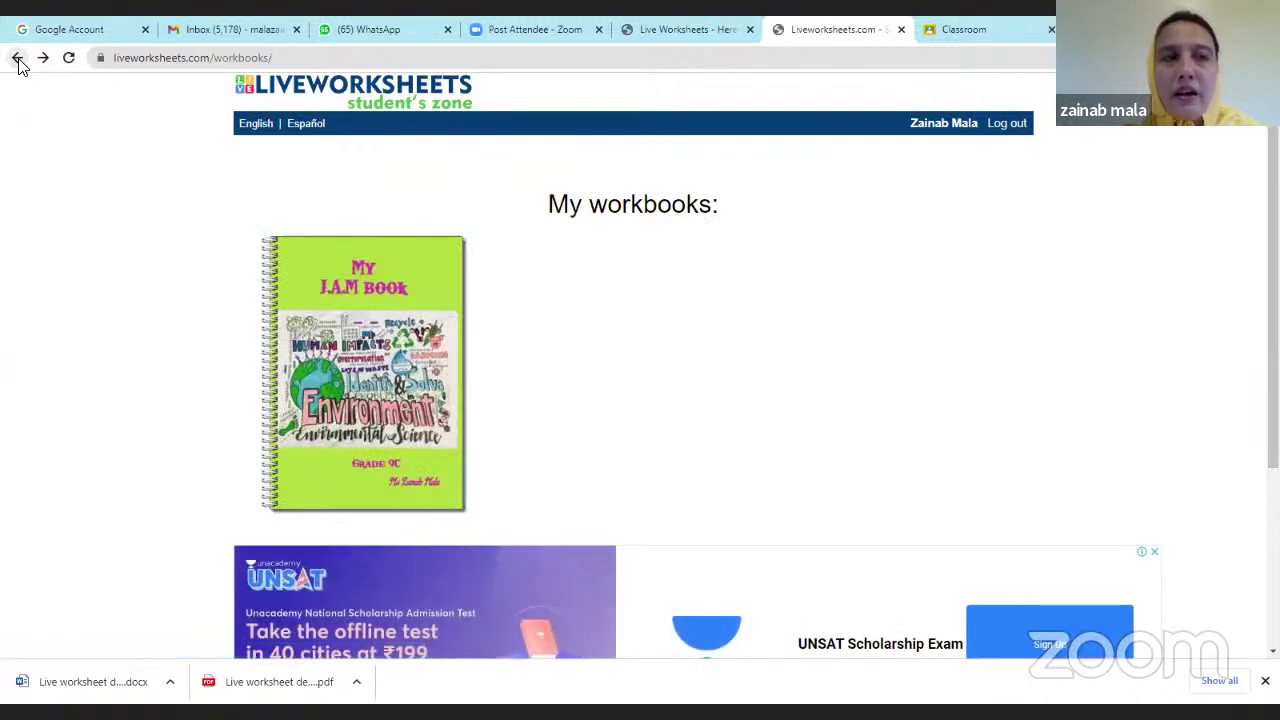
pyautogui.click(18, 58)
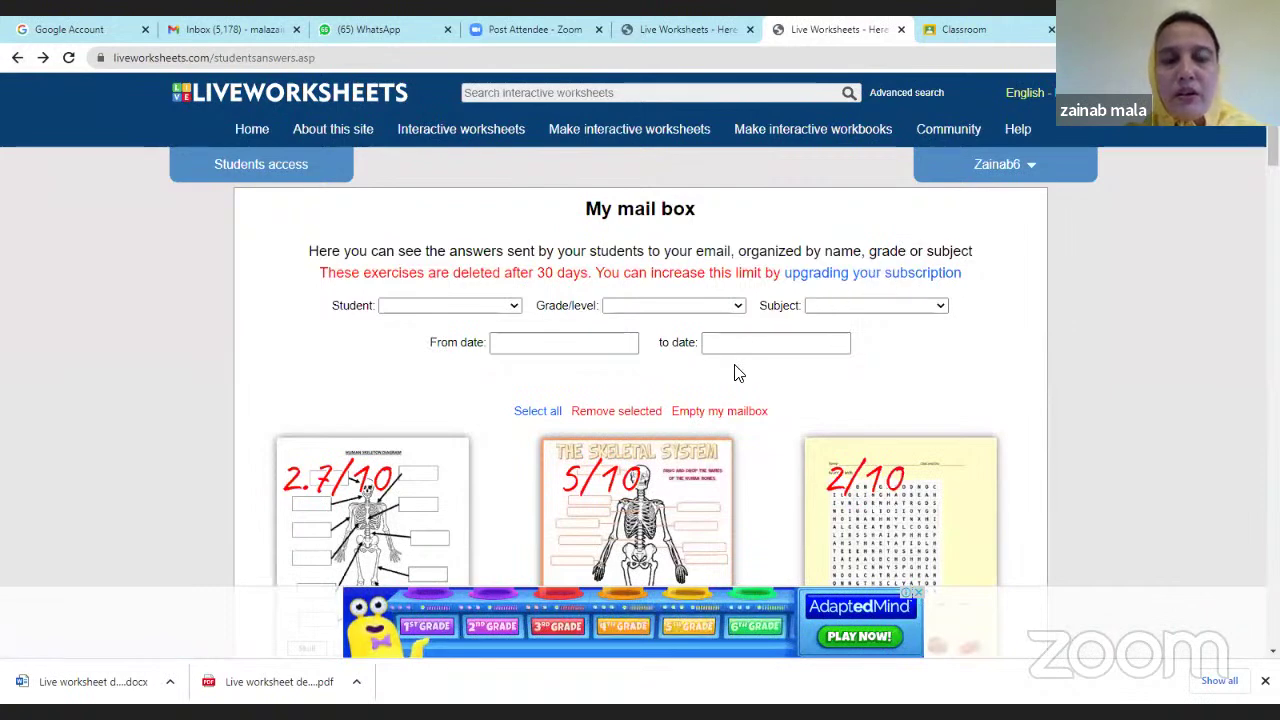
pyautogui.scroll(-1, 737, 371)
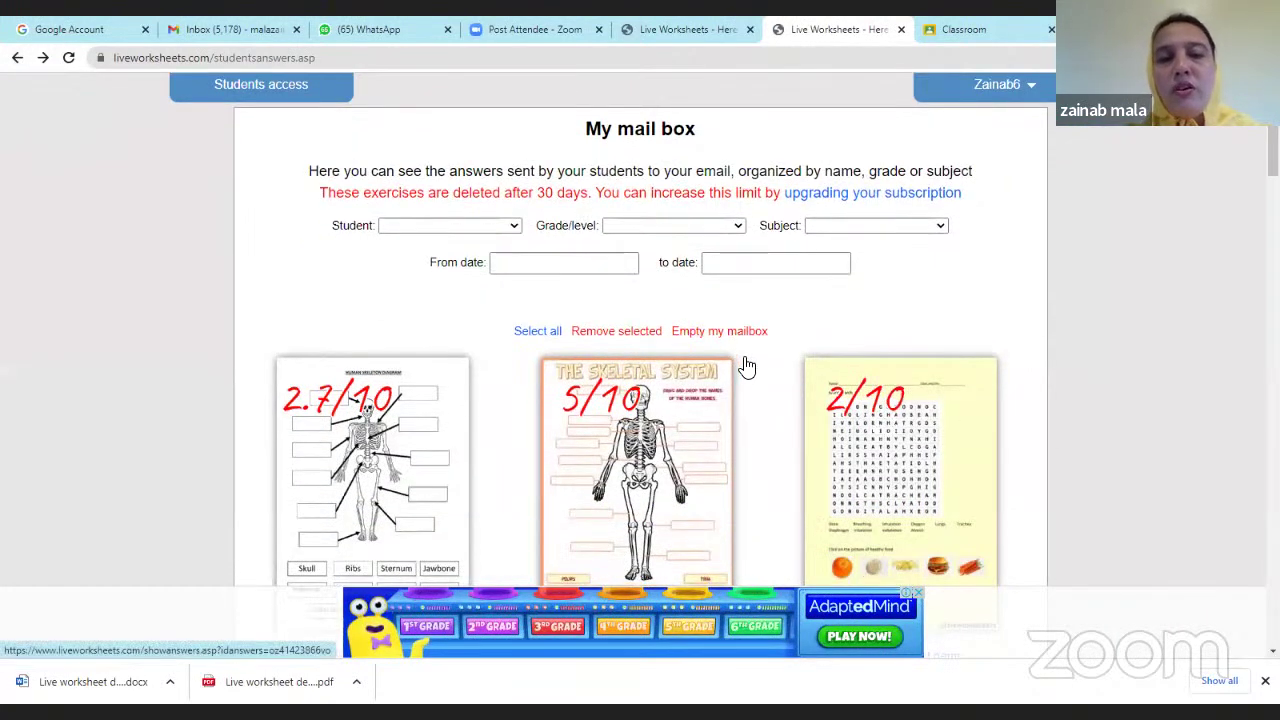
pyautogui.scroll(-2, 746, 366)
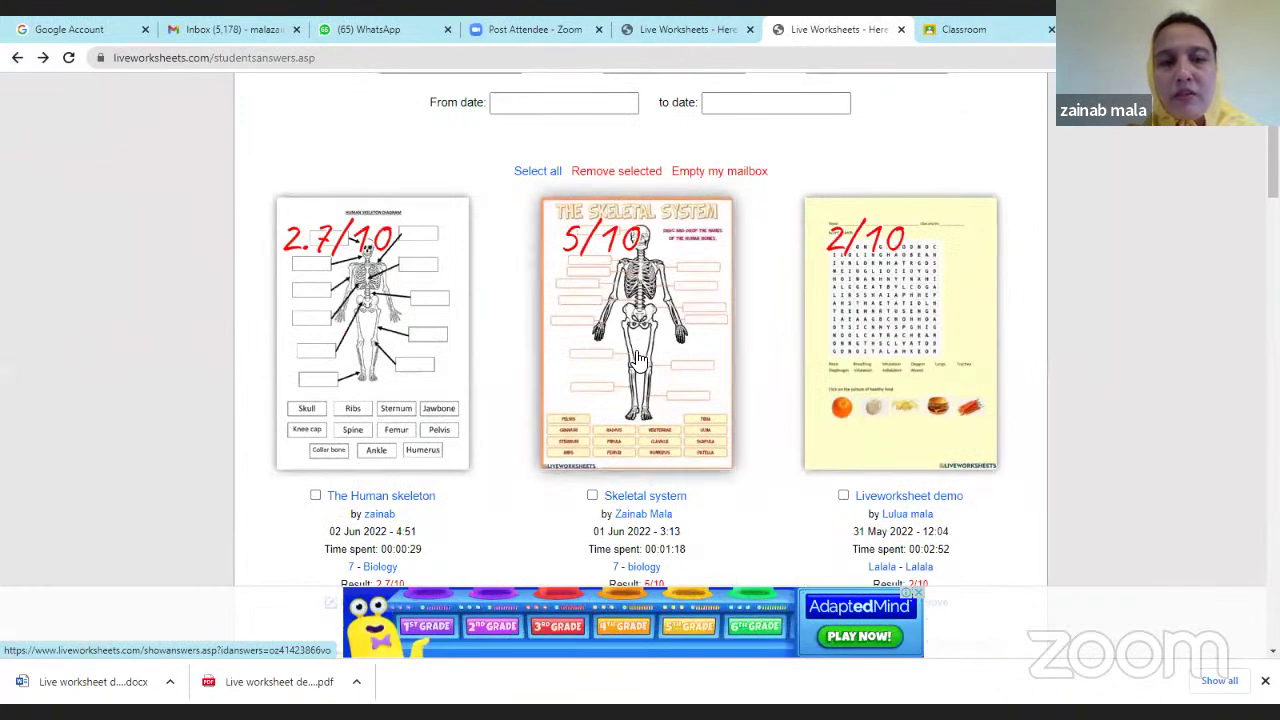
pyautogui.scroll(-1, 637, 359)
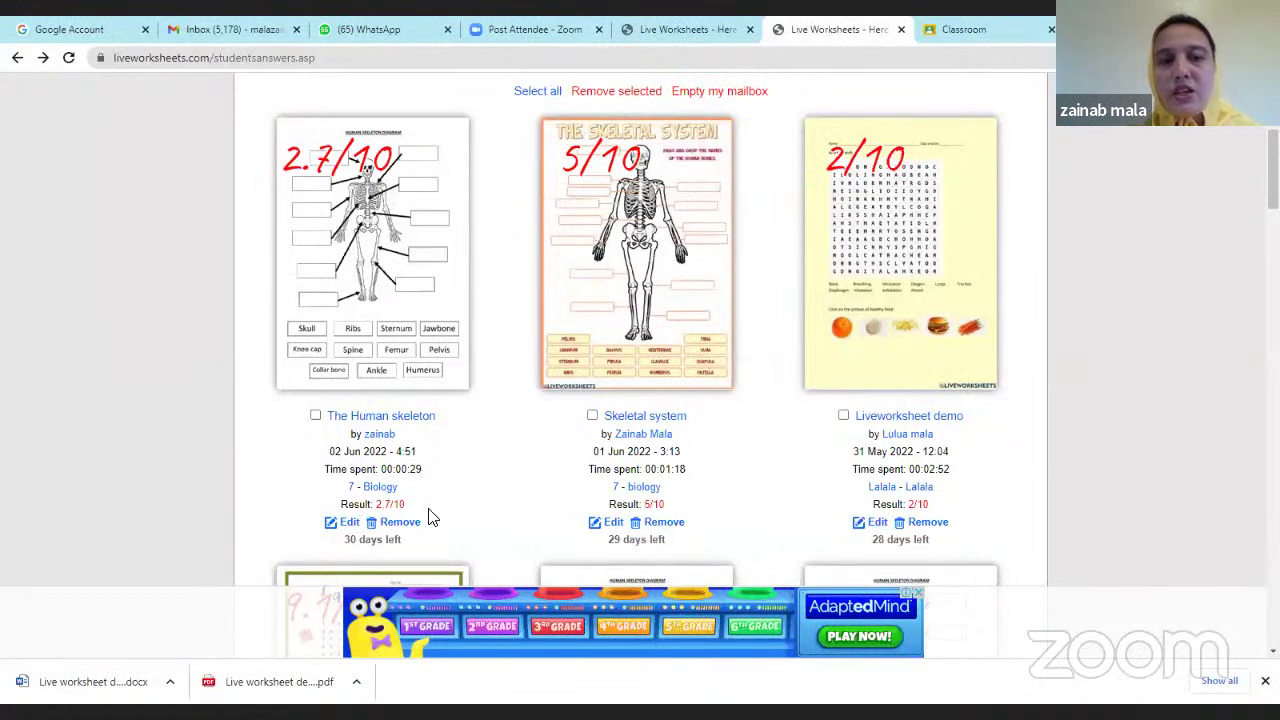
pyautogui.scroll(-1, 338, 535)
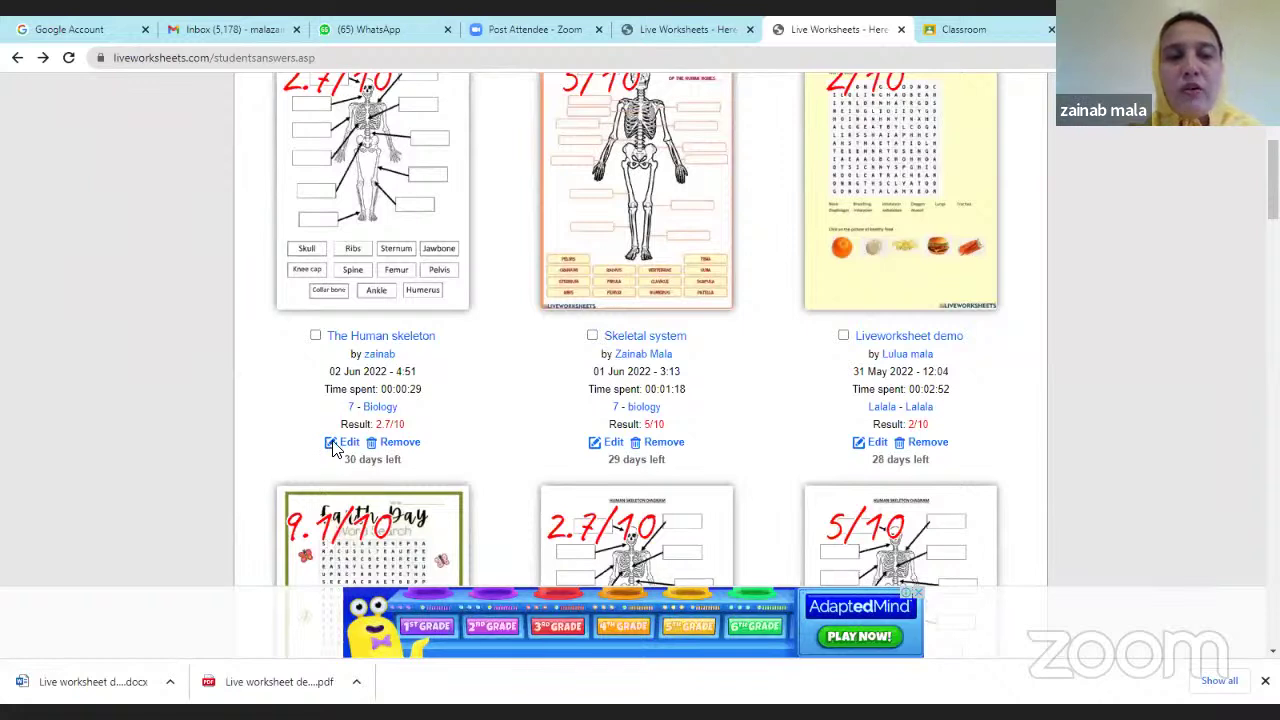
# Change The Human skeleton submission's result from 2.7 to 4/10 and save it.
pyautogui.click(350, 447)
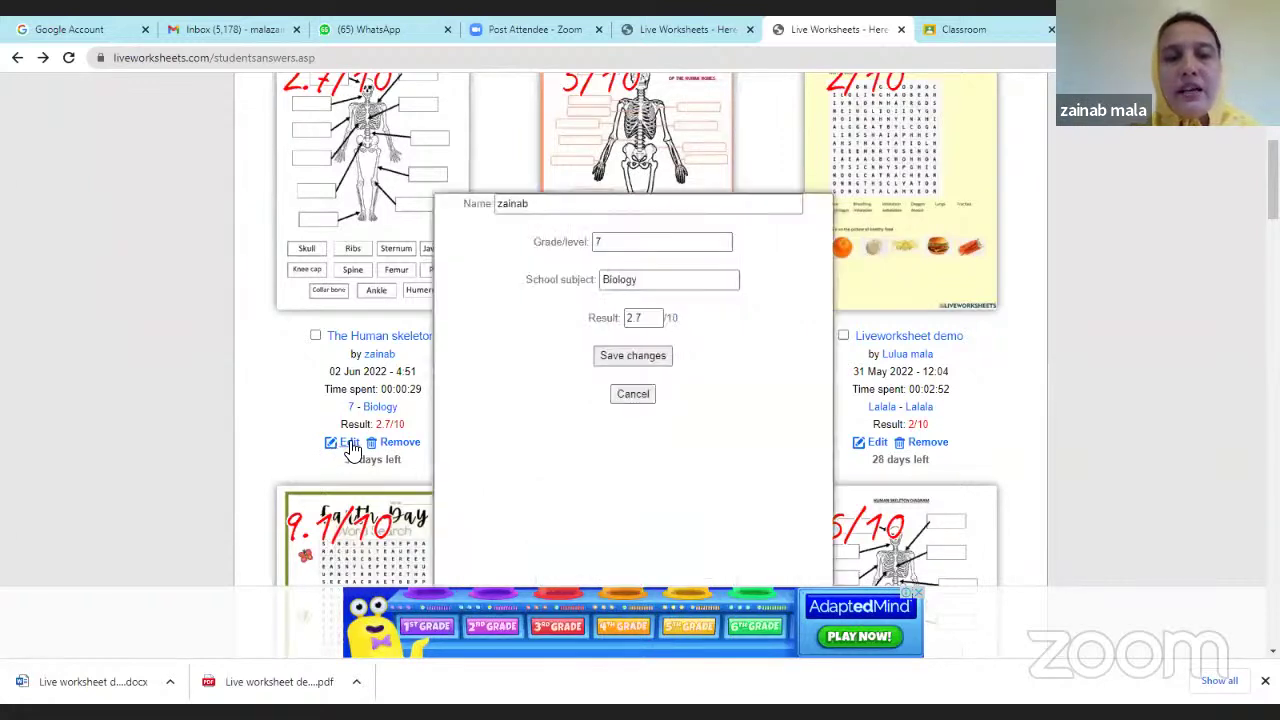
pyautogui.click(640, 321)
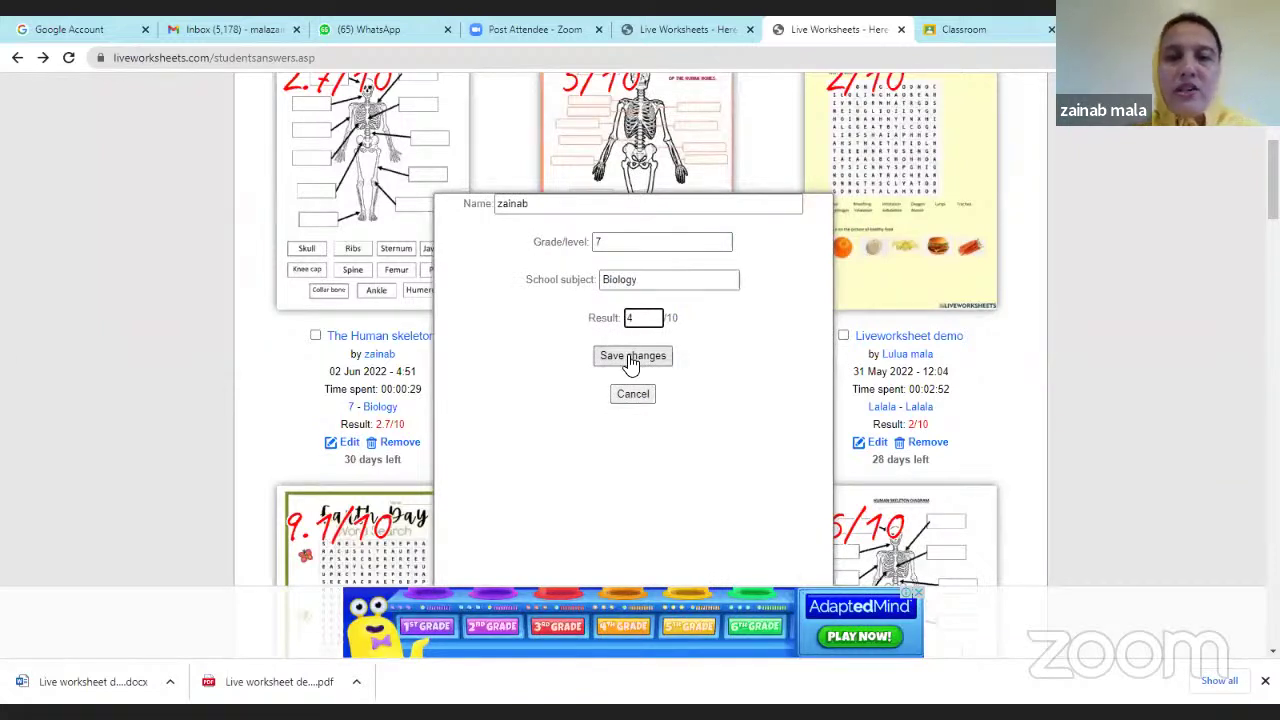
pyautogui.click(632, 360)
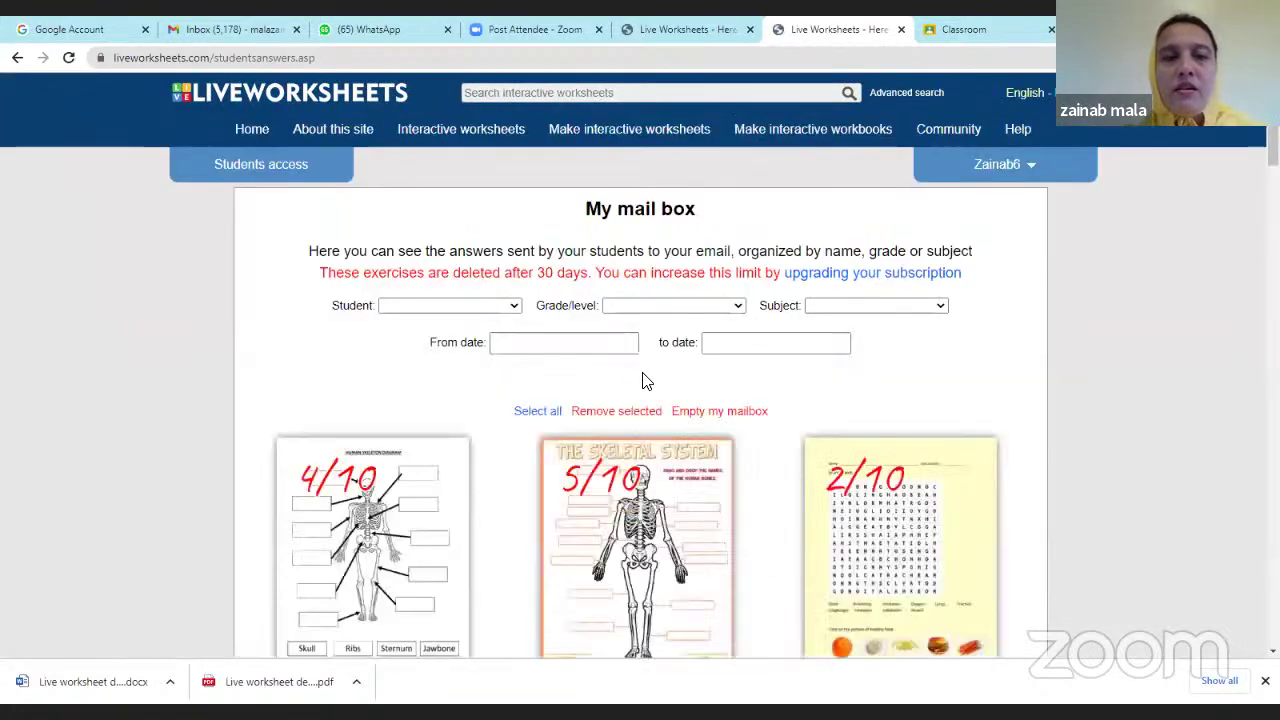
pyautogui.scroll(-3, 435, 414)
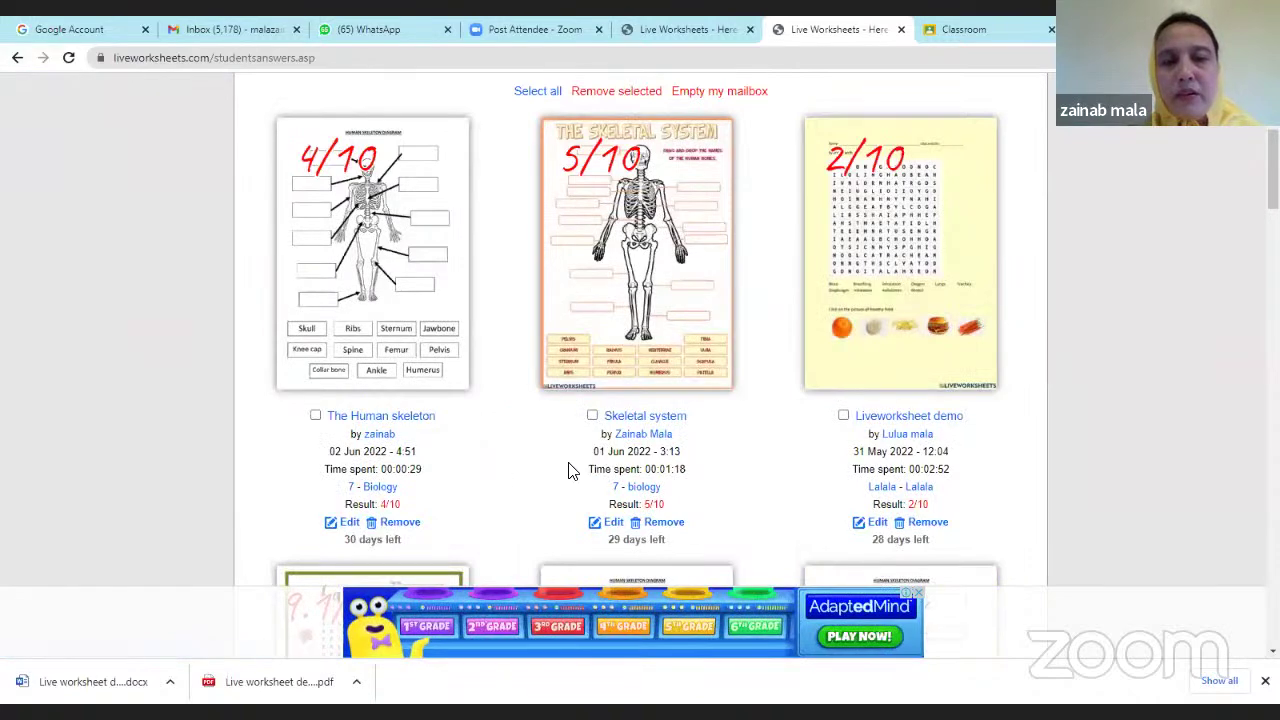
pyautogui.scroll(2, 765, 474)
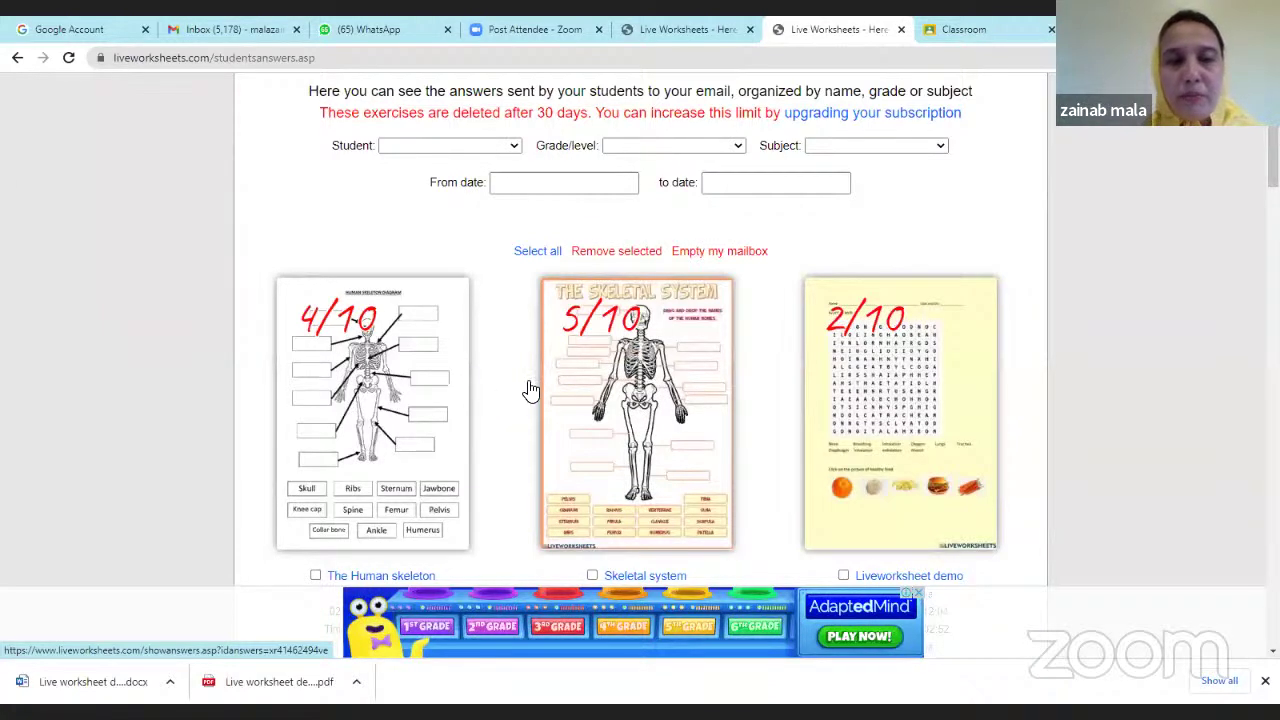
pyautogui.scroll(2, 570, 392)
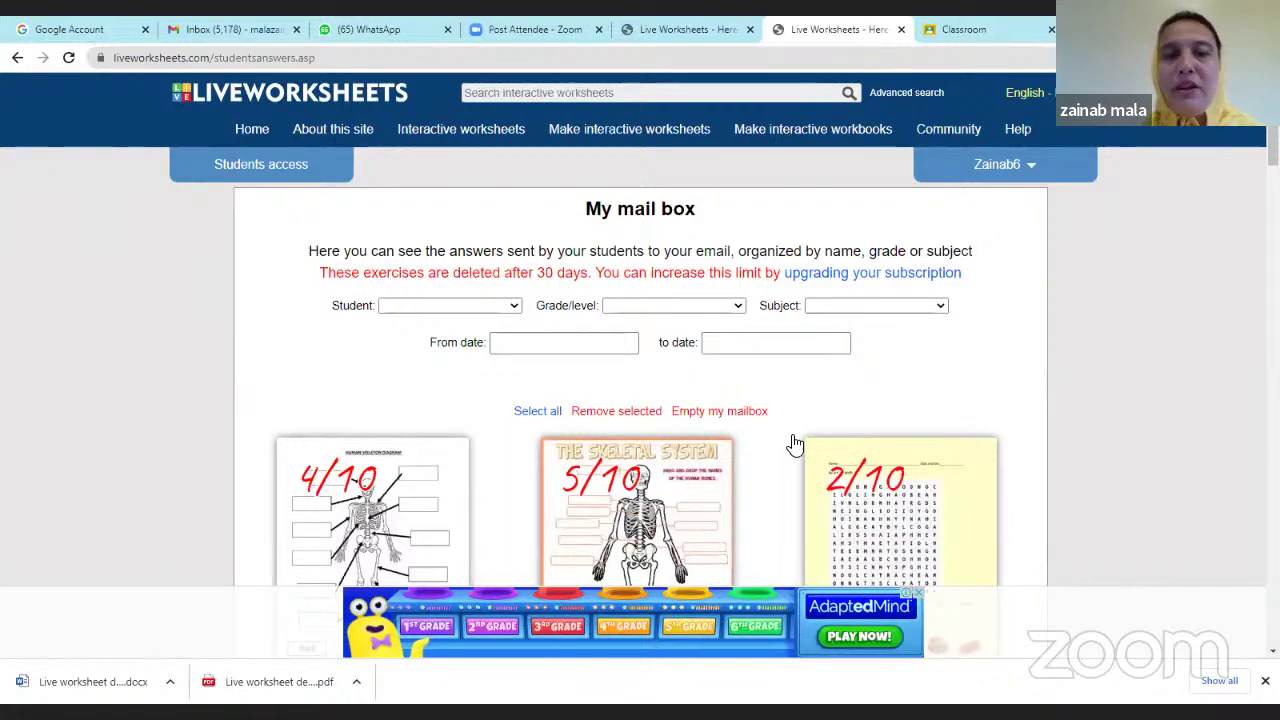
pyautogui.scroll(-3, 575, 426)
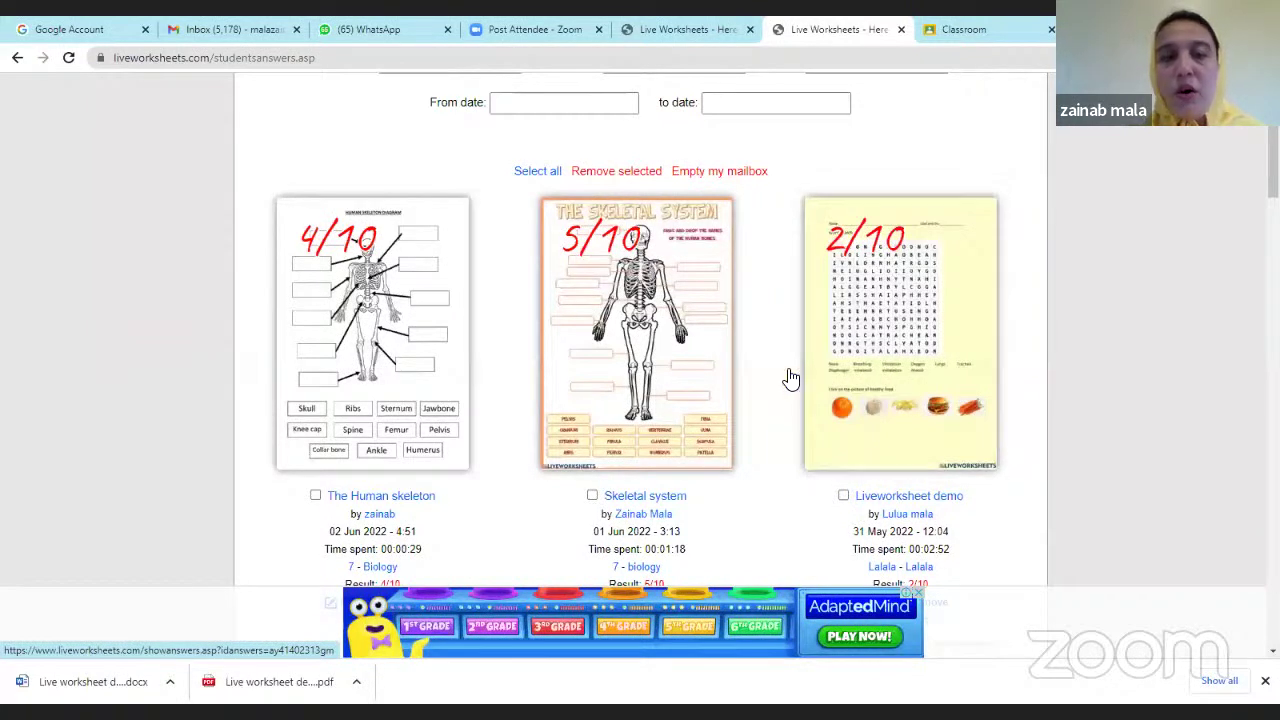
pyautogui.scroll(-8, 830, 345)
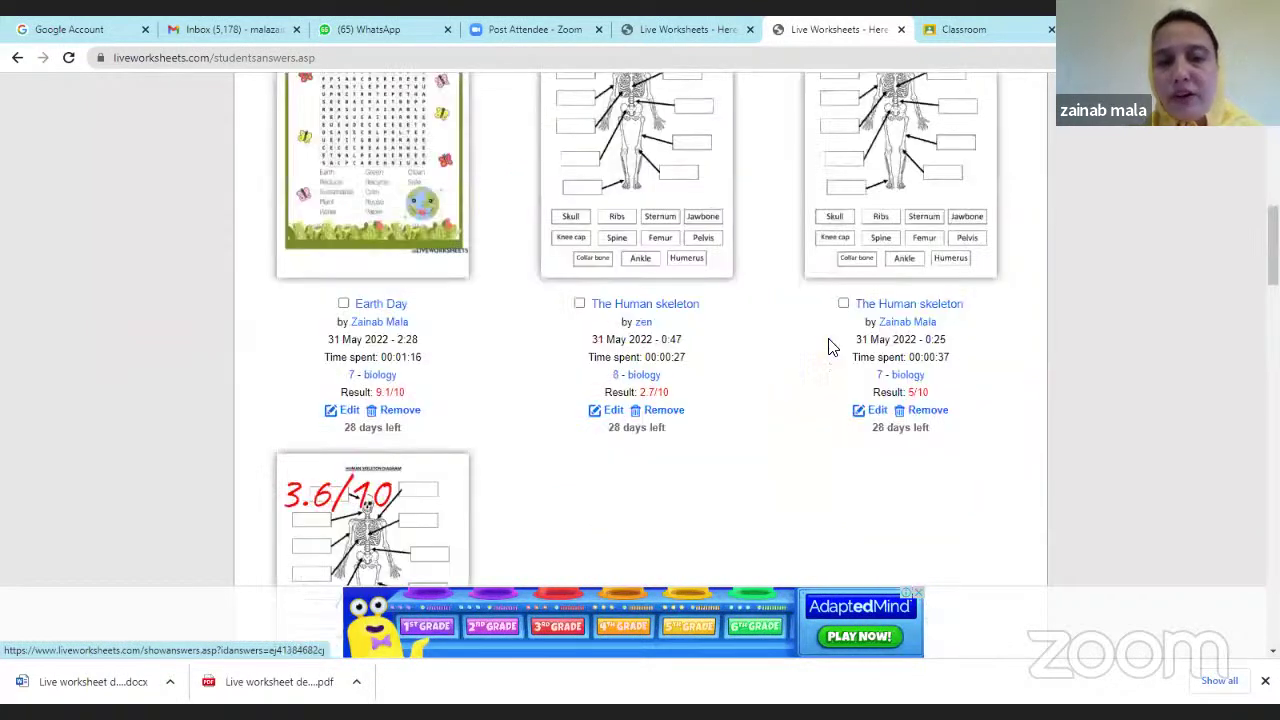
pyautogui.scroll(10, 830, 345)
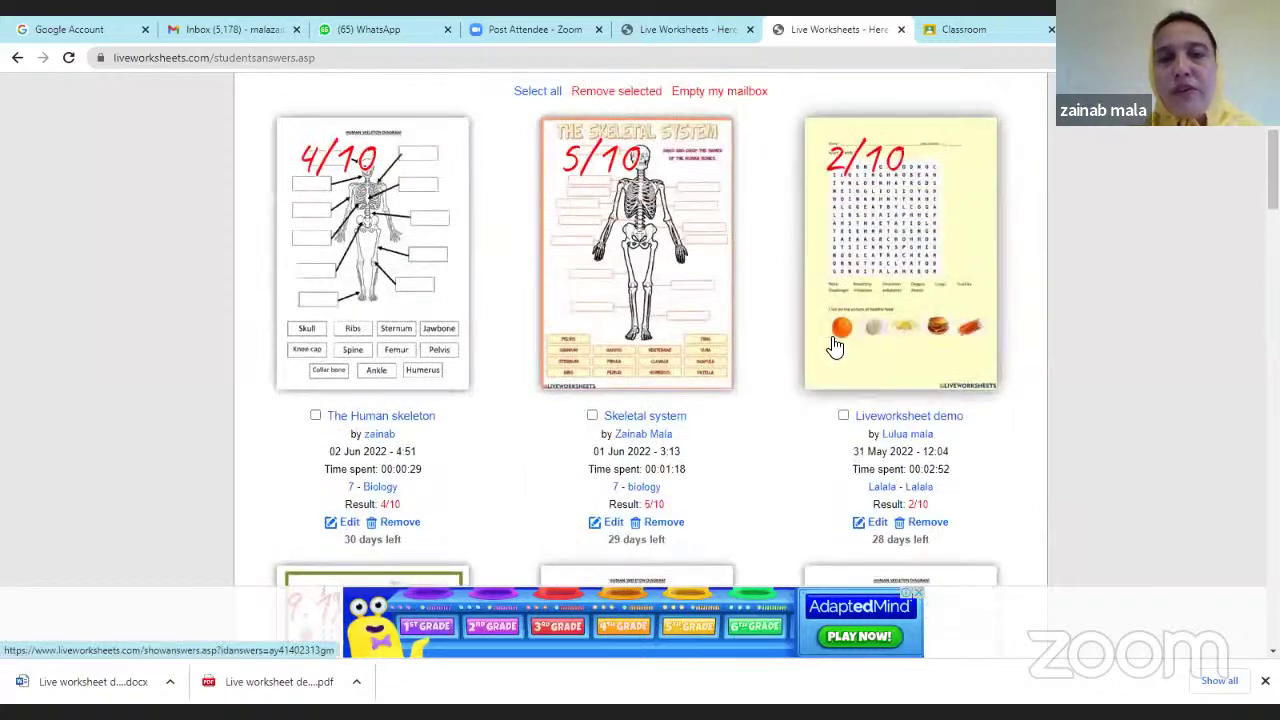
pyautogui.scroll(2, 834, 345)
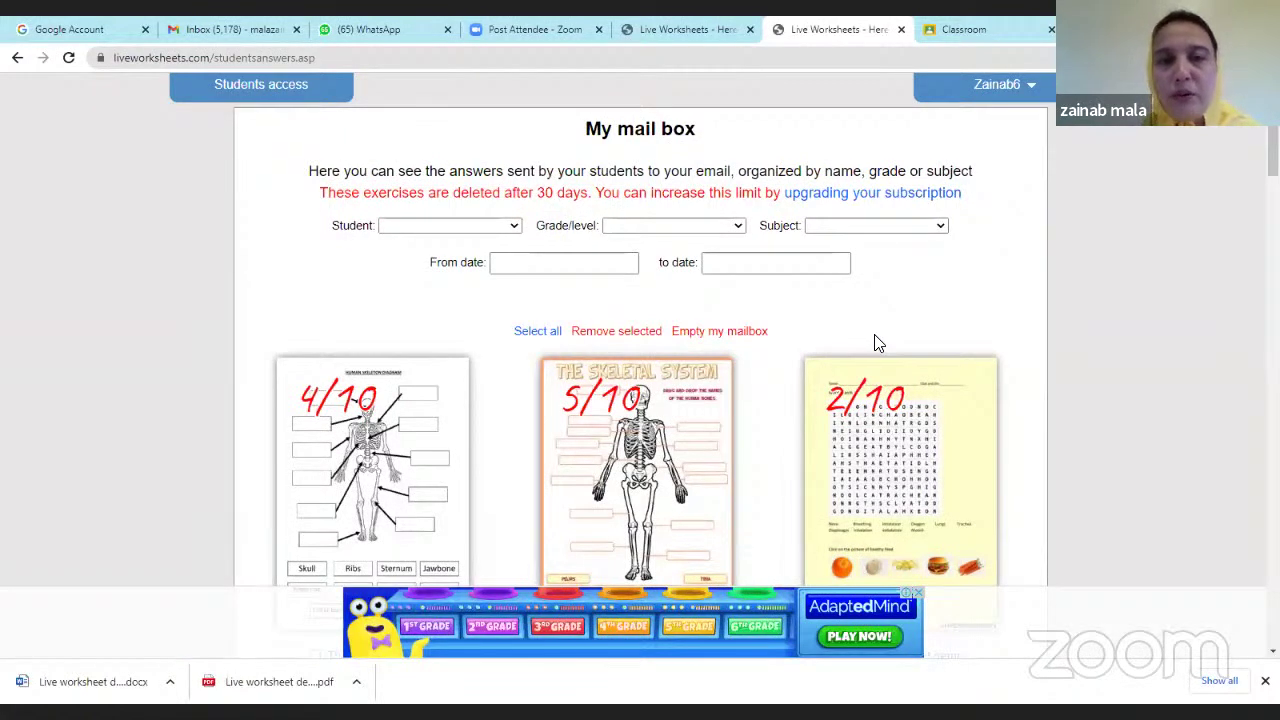
pyautogui.scroll(1, 877, 343)
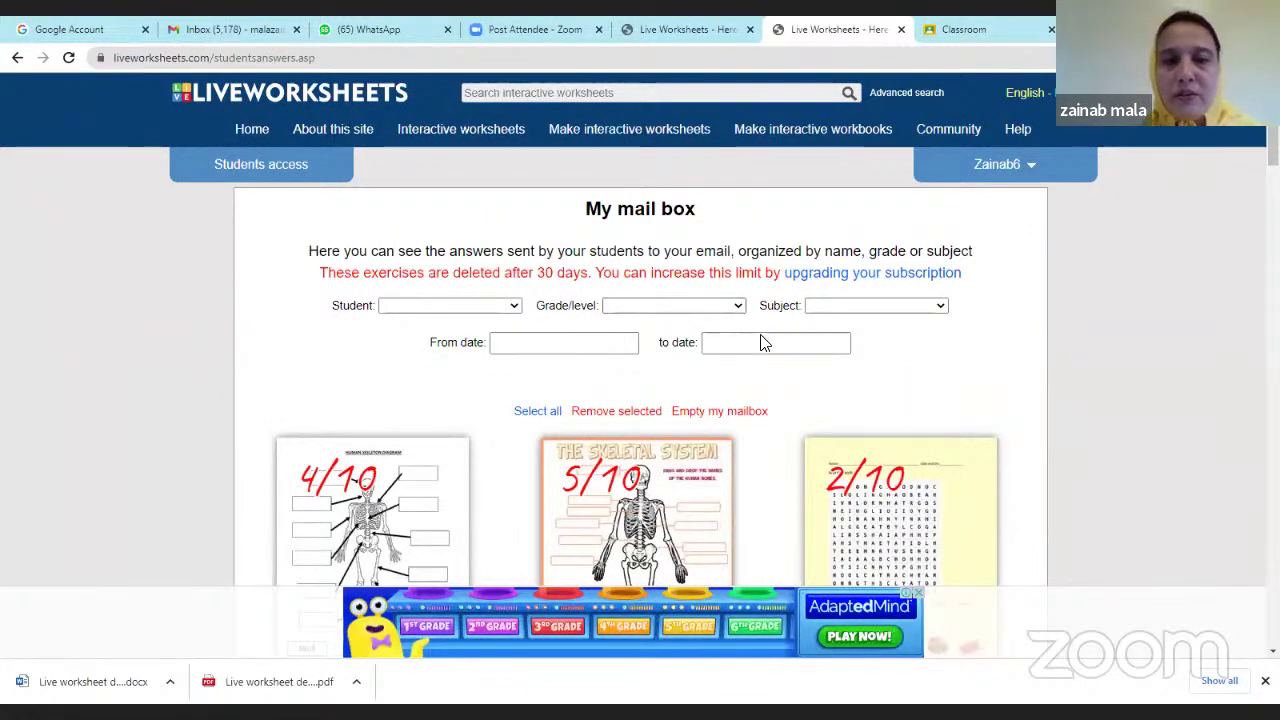
pyautogui.scroll(-2, 930, 373)
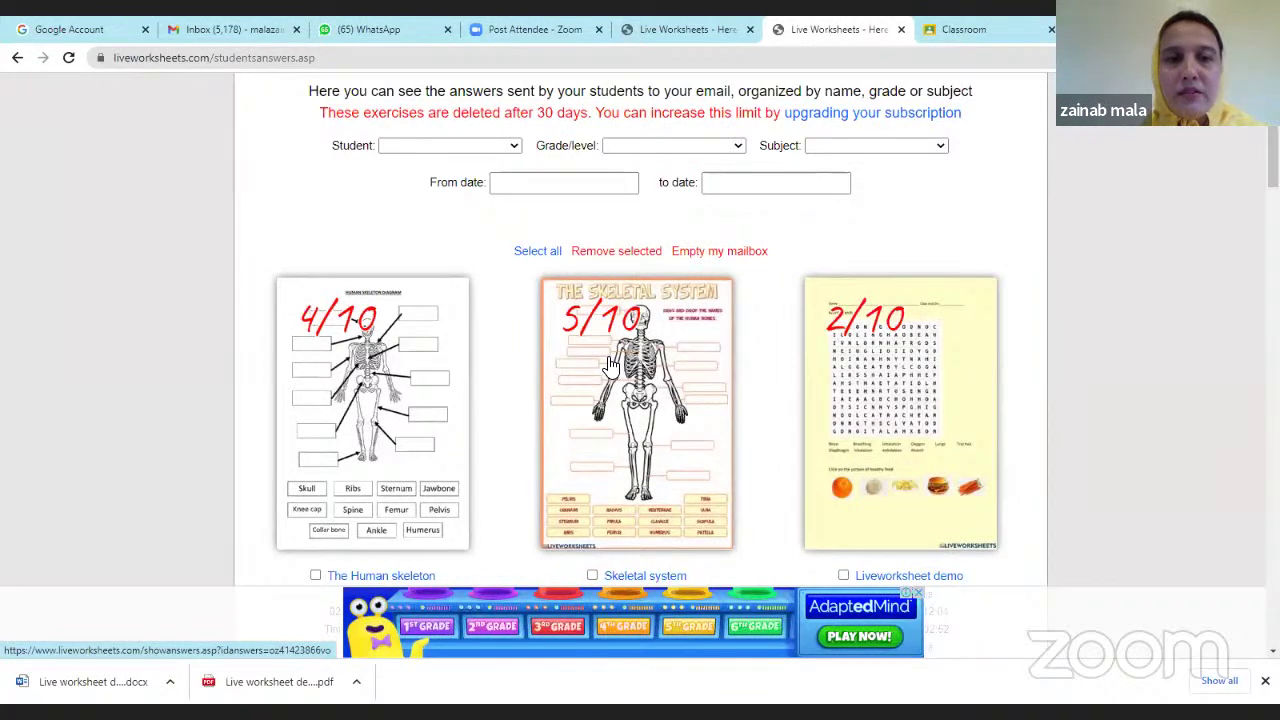
pyautogui.scroll(2, 820, 386)
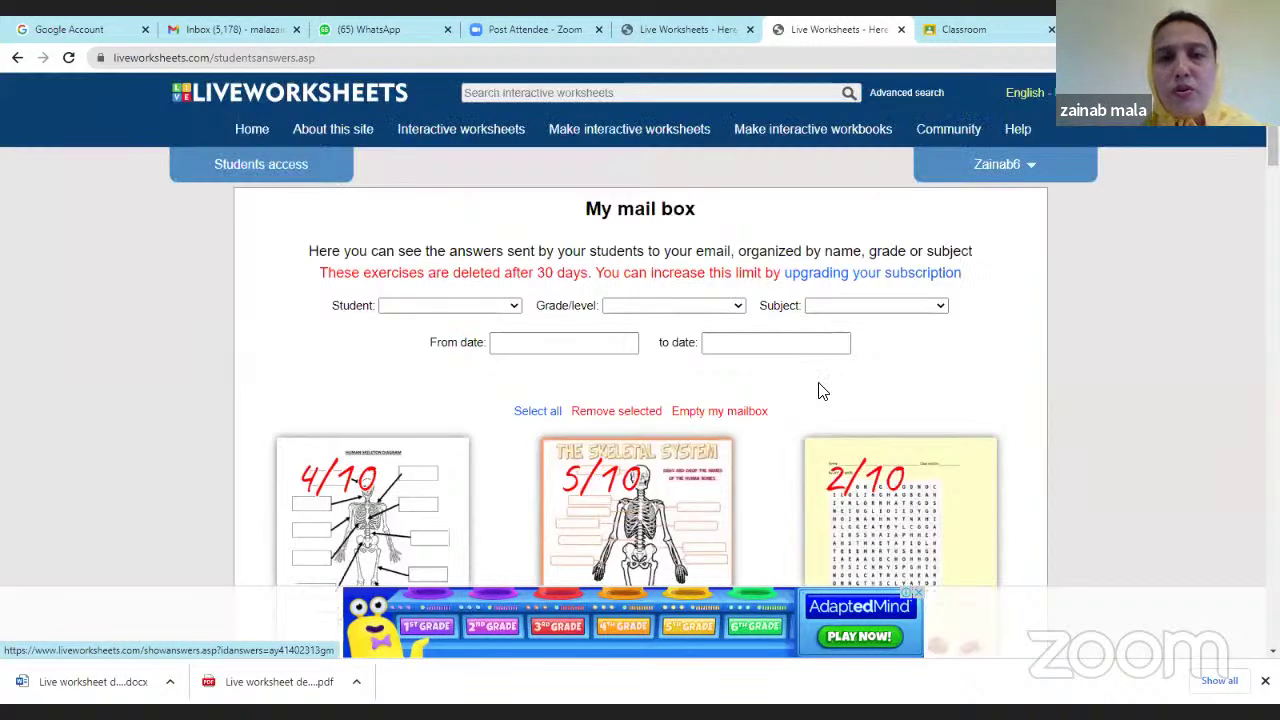
# Open the Present Simple worksheet from Interactive worksheets and share it to Google Classroom.
pyautogui.click(496, 138)
pyautogui.scroll(-2, 651, 494)
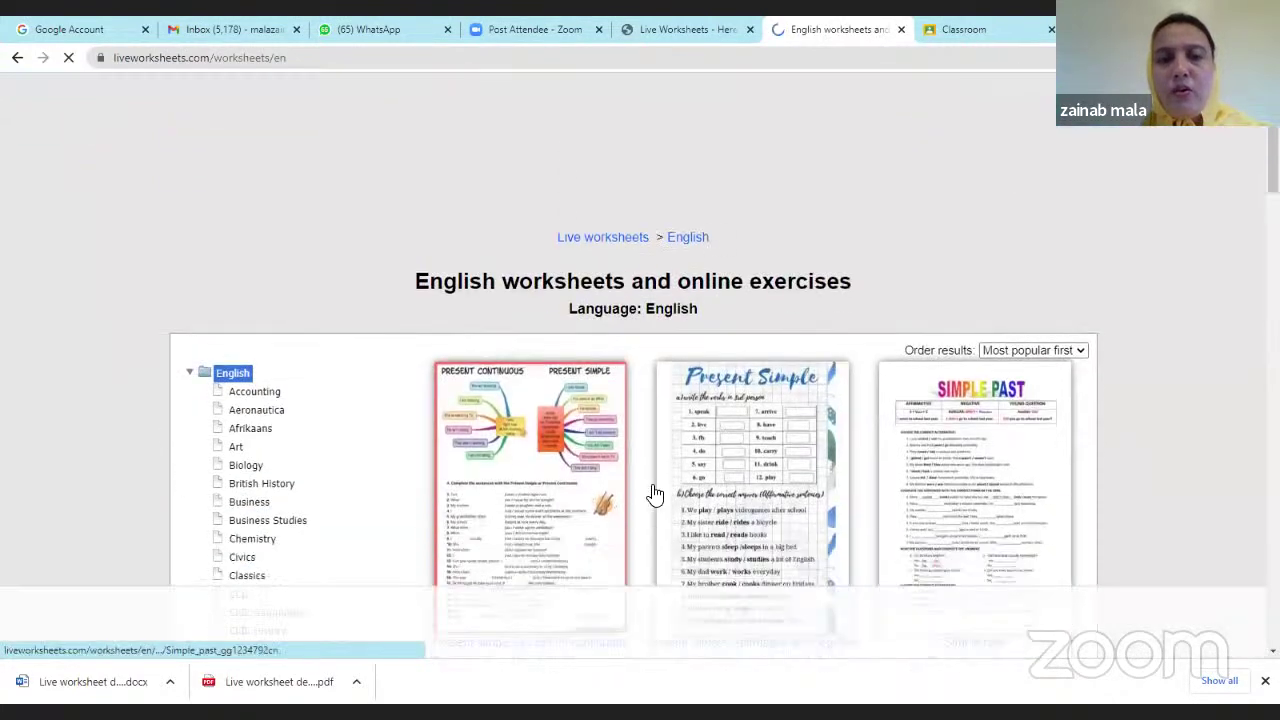
pyautogui.scroll(-2, 745, 461)
pyautogui.click(766, 334)
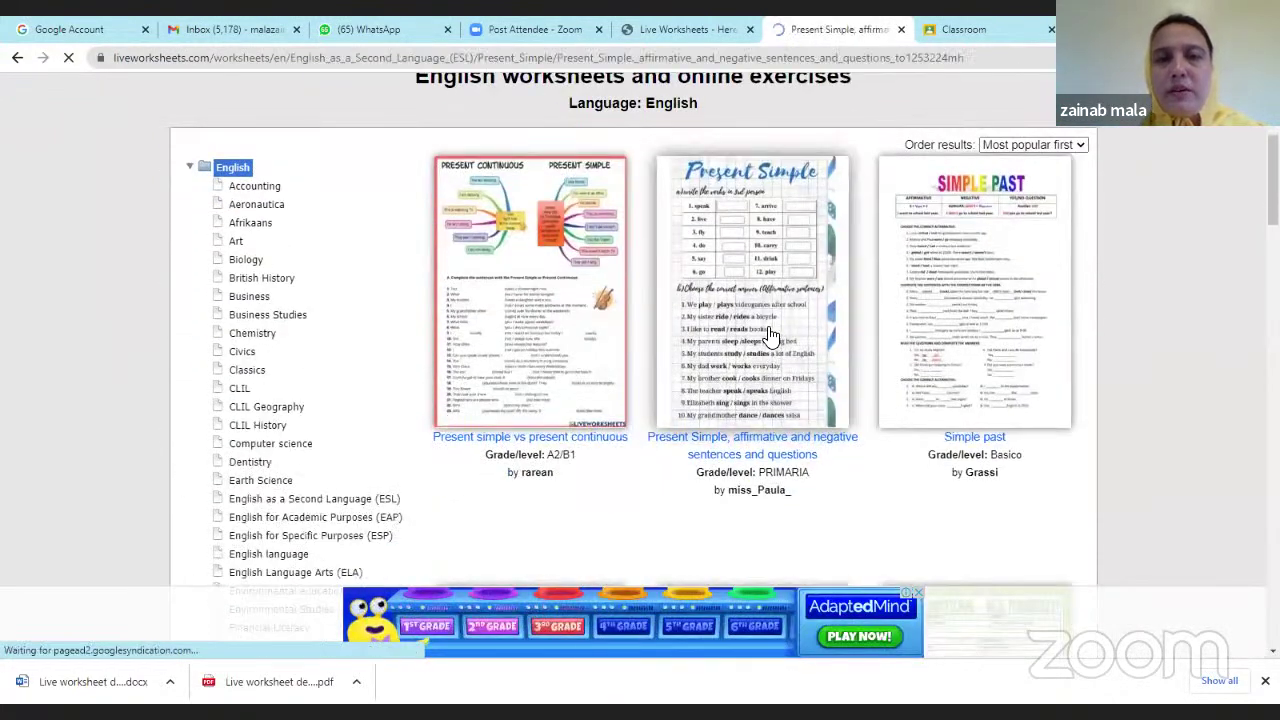
pyautogui.scroll(-6, 906, 378)
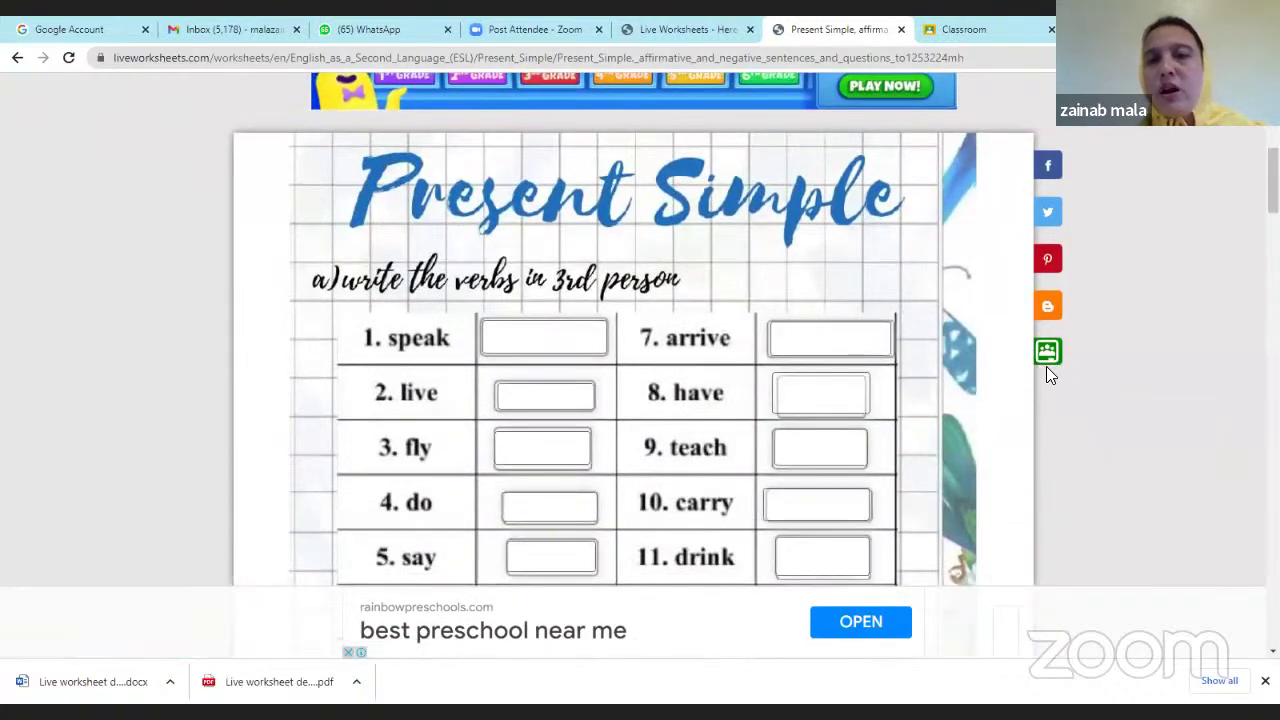
pyautogui.click(1050, 356)
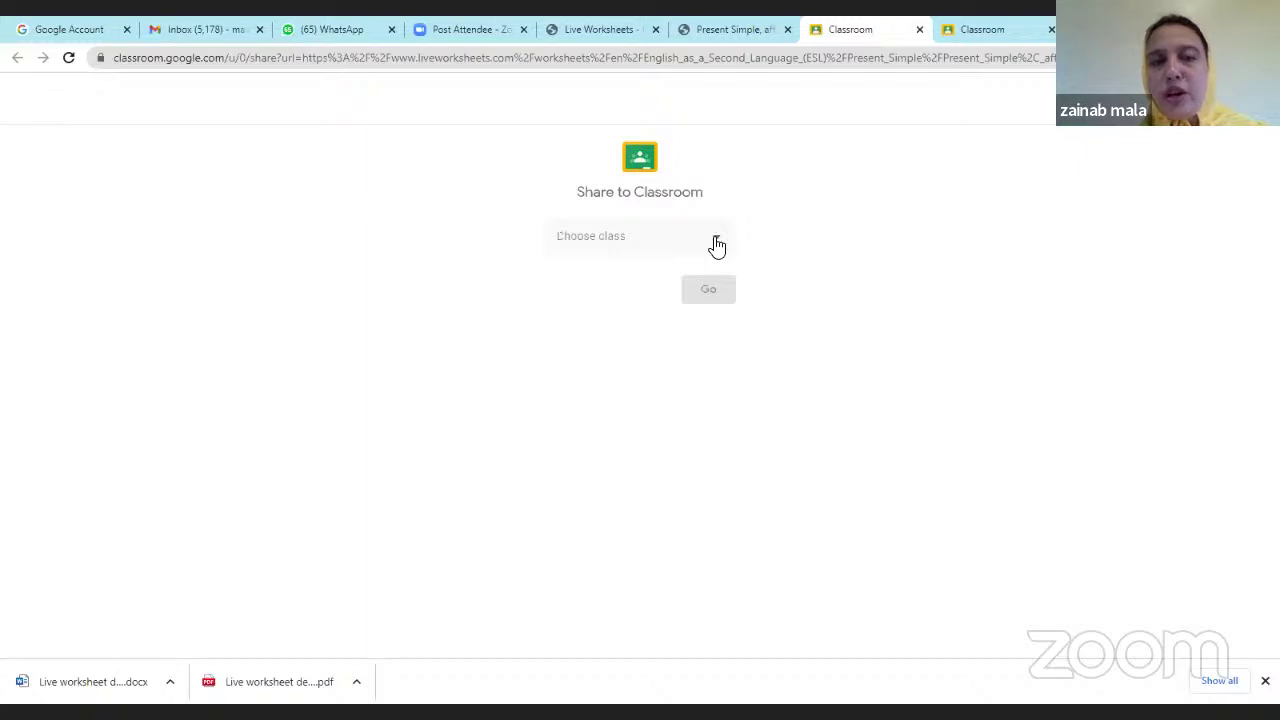
# Share to the Demo class 21-22 class with the Create assignment action.
pyautogui.click(717, 246)
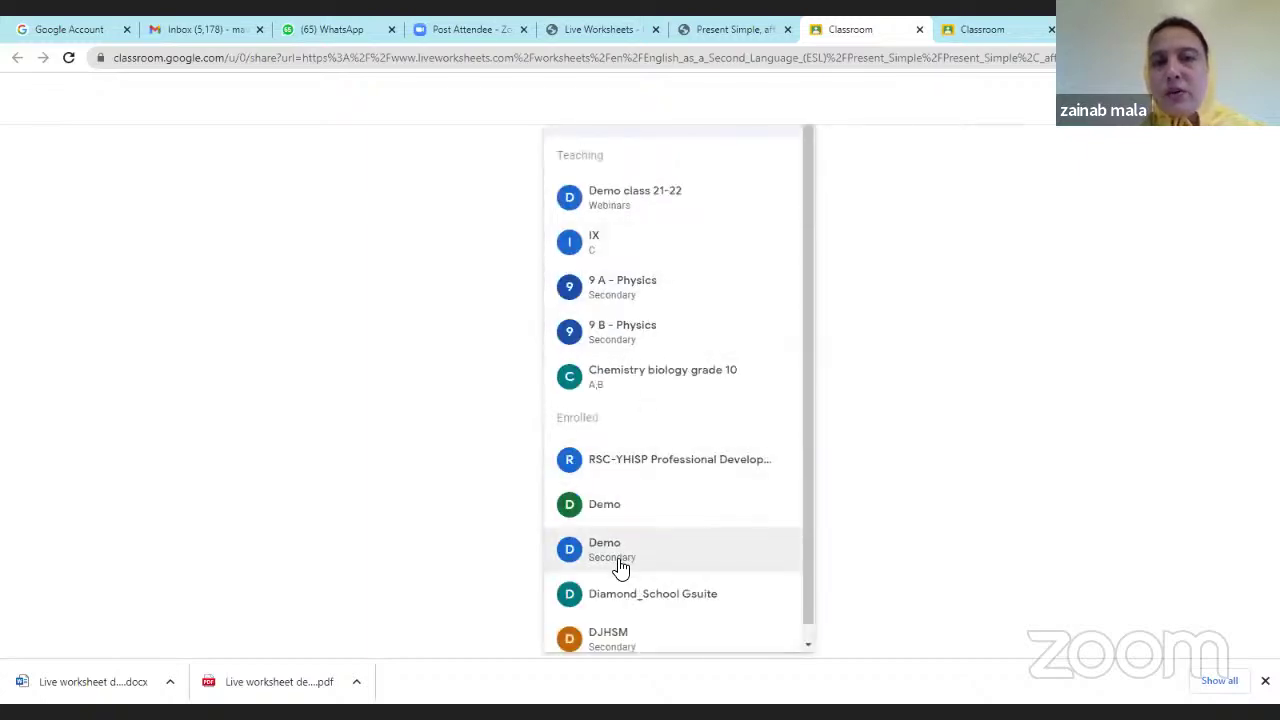
pyautogui.click(625, 198)
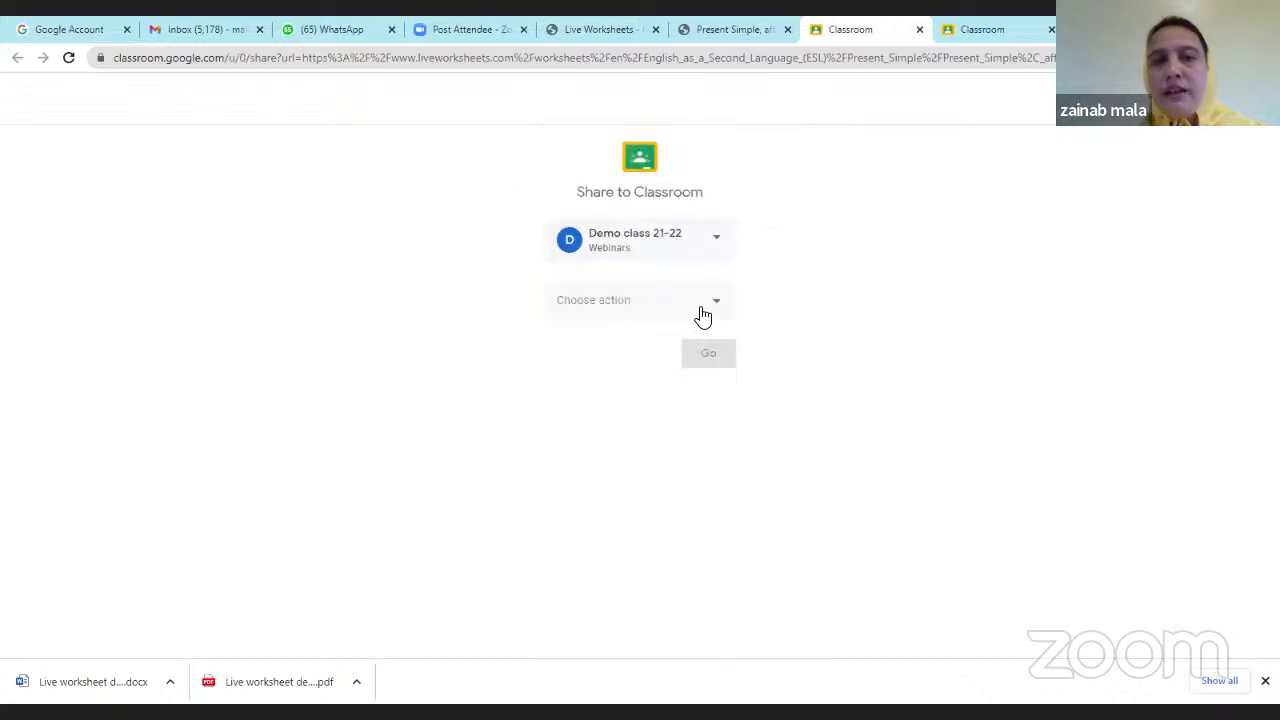
pyautogui.click(722, 311)
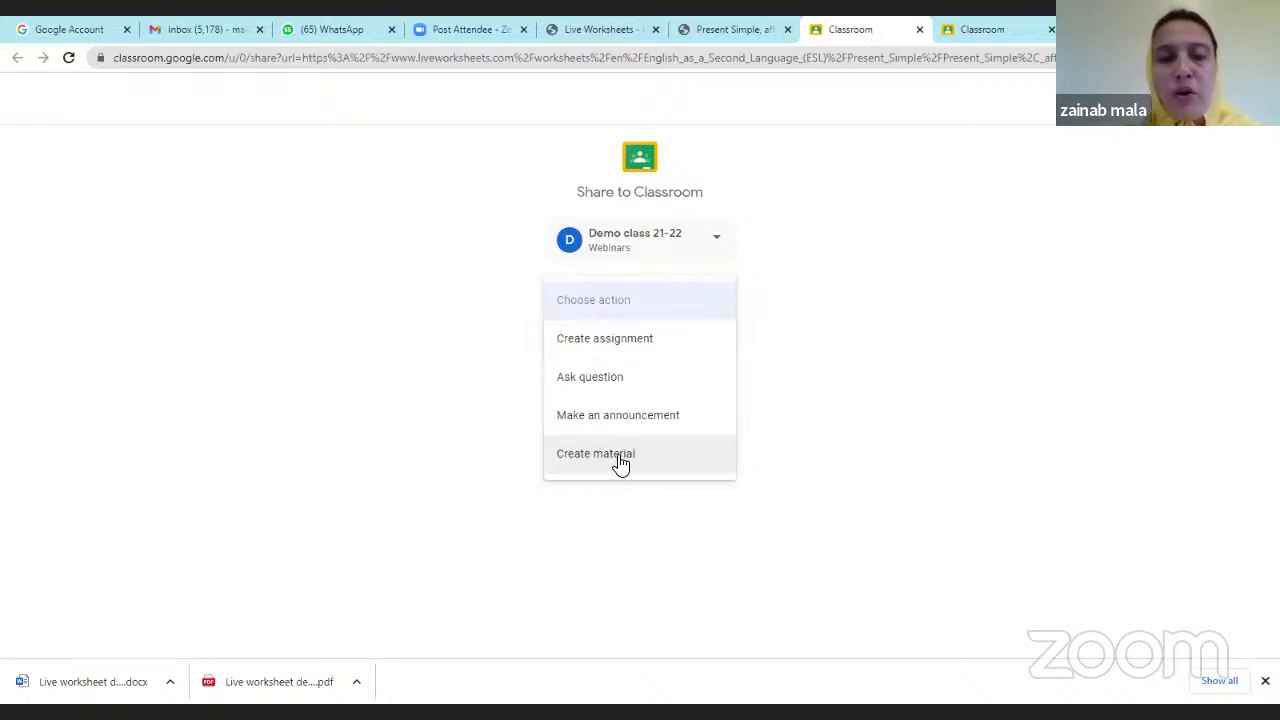
pyautogui.click(631, 345)
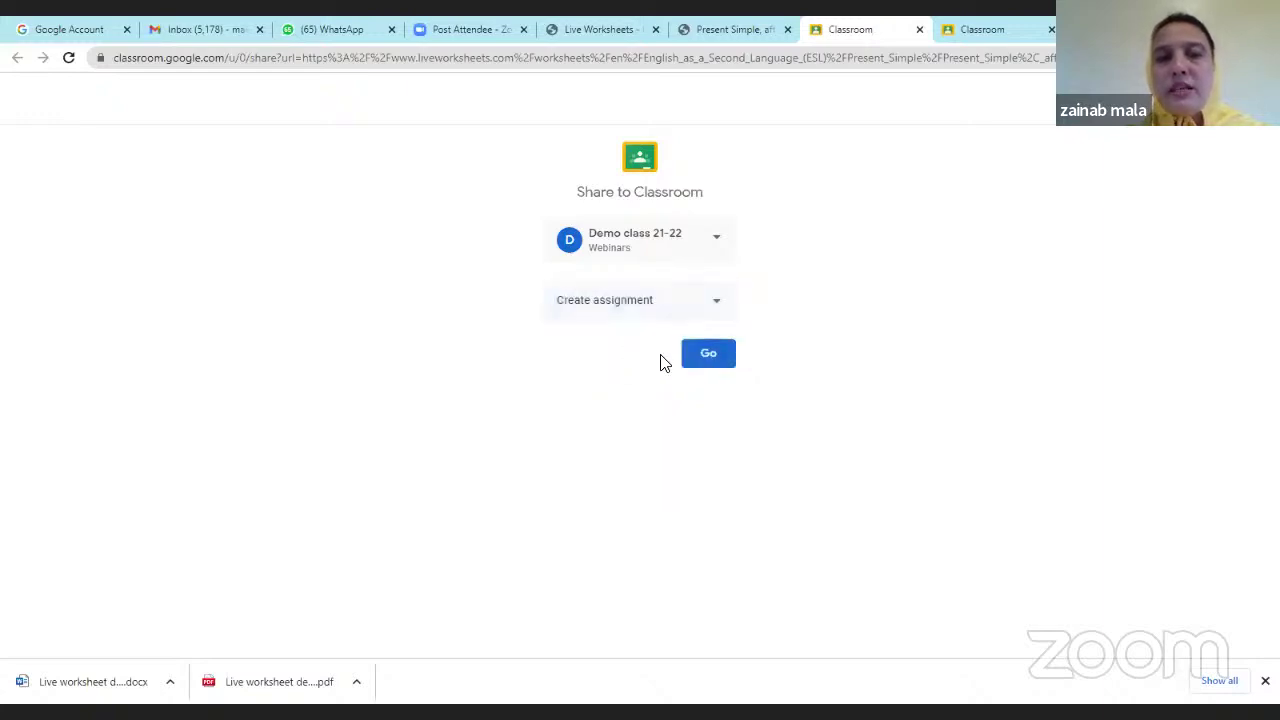
pyautogui.click(691, 362)
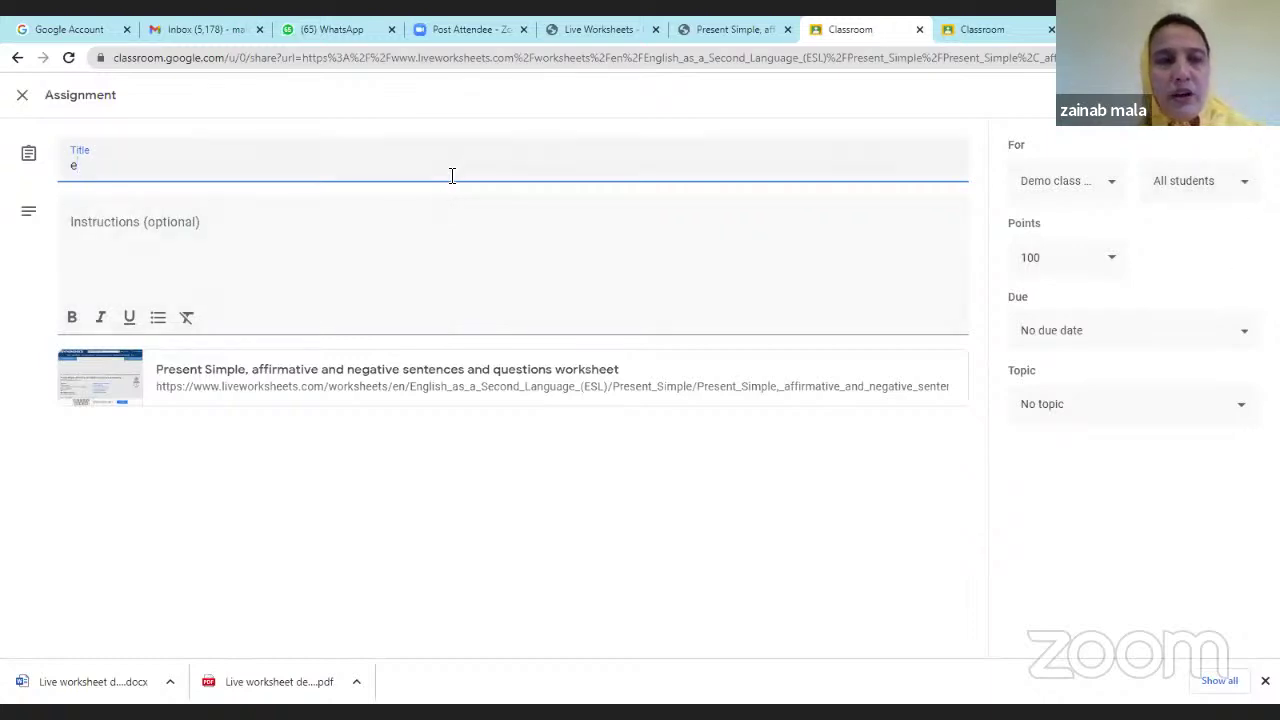
# Title the assignment 'eng', assign it, and return to the Present Simple worksheet page.
pyautogui.write('ng')
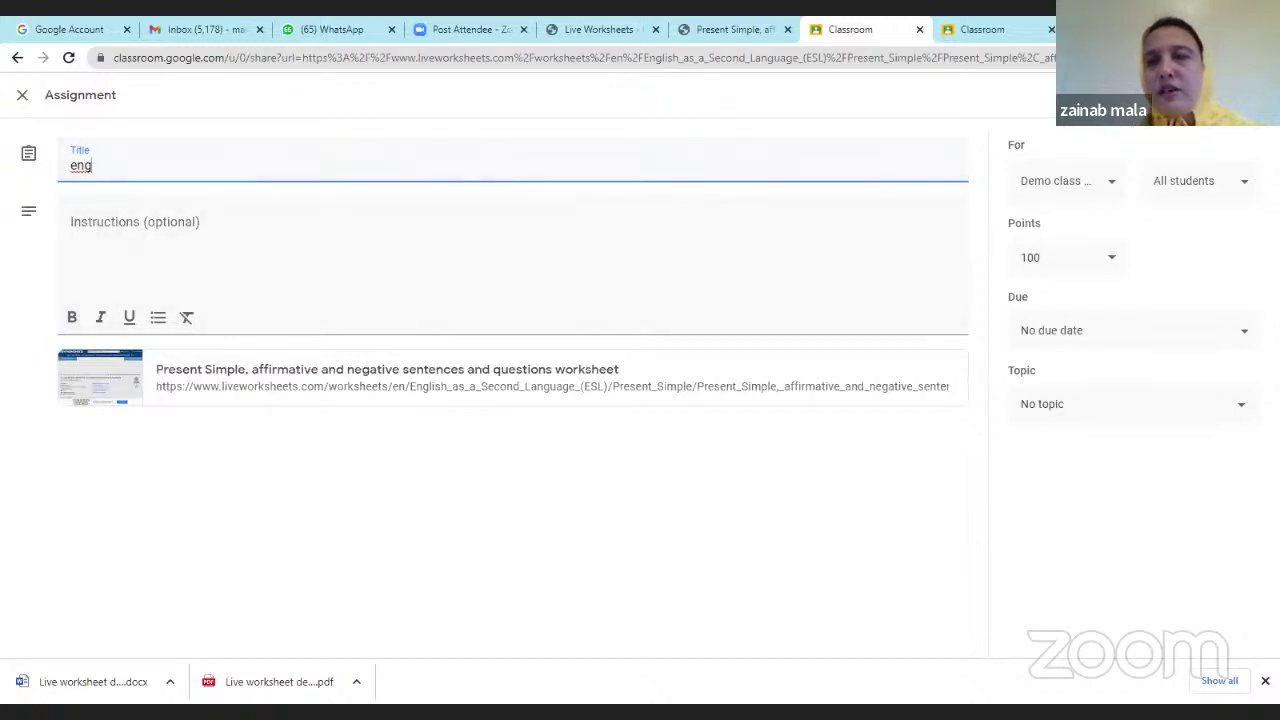
pyautogui.click(1246, 96)
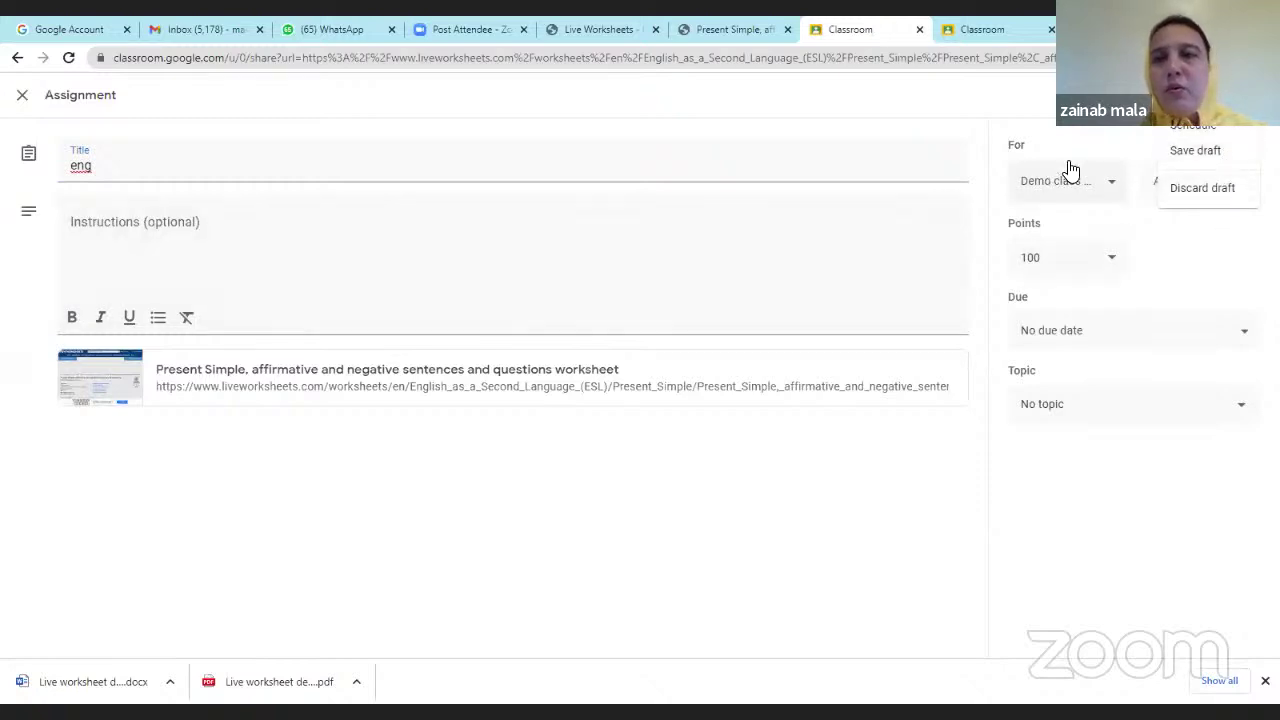
pyautogui.click(1186, 100)
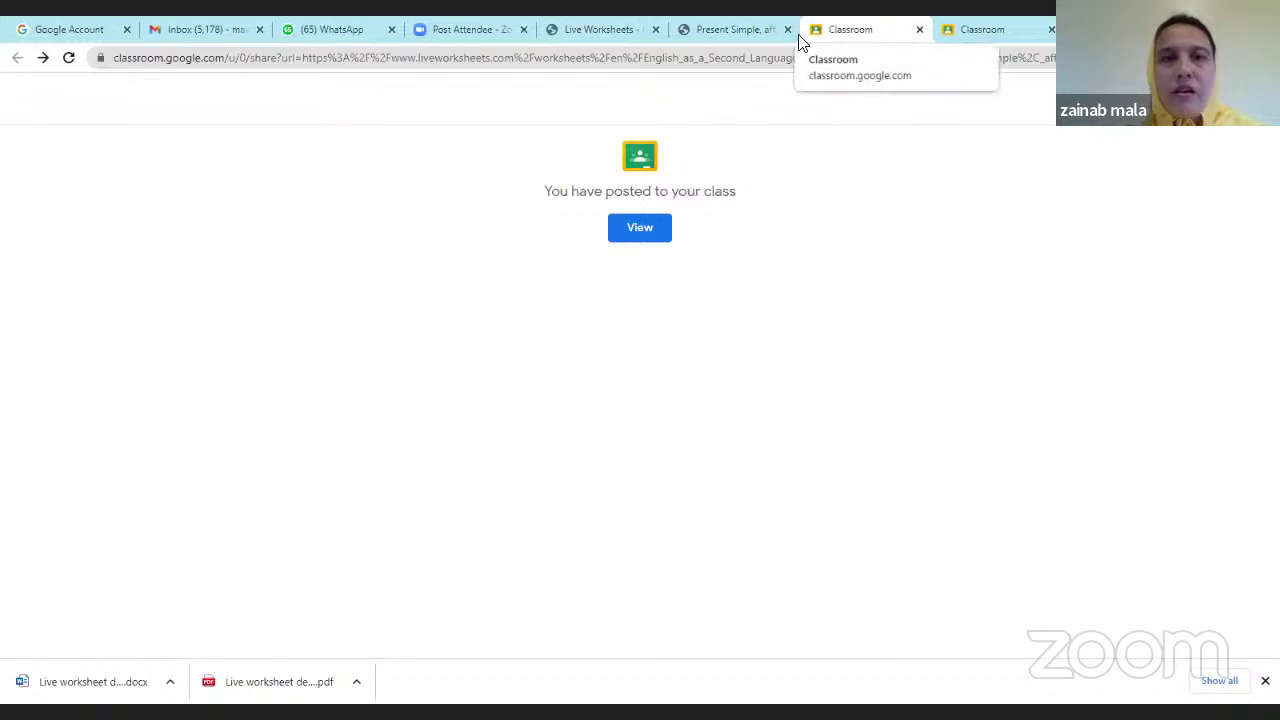
pyautogui.click(737, 34)
pyautogui.scroll(4, 918, 300)
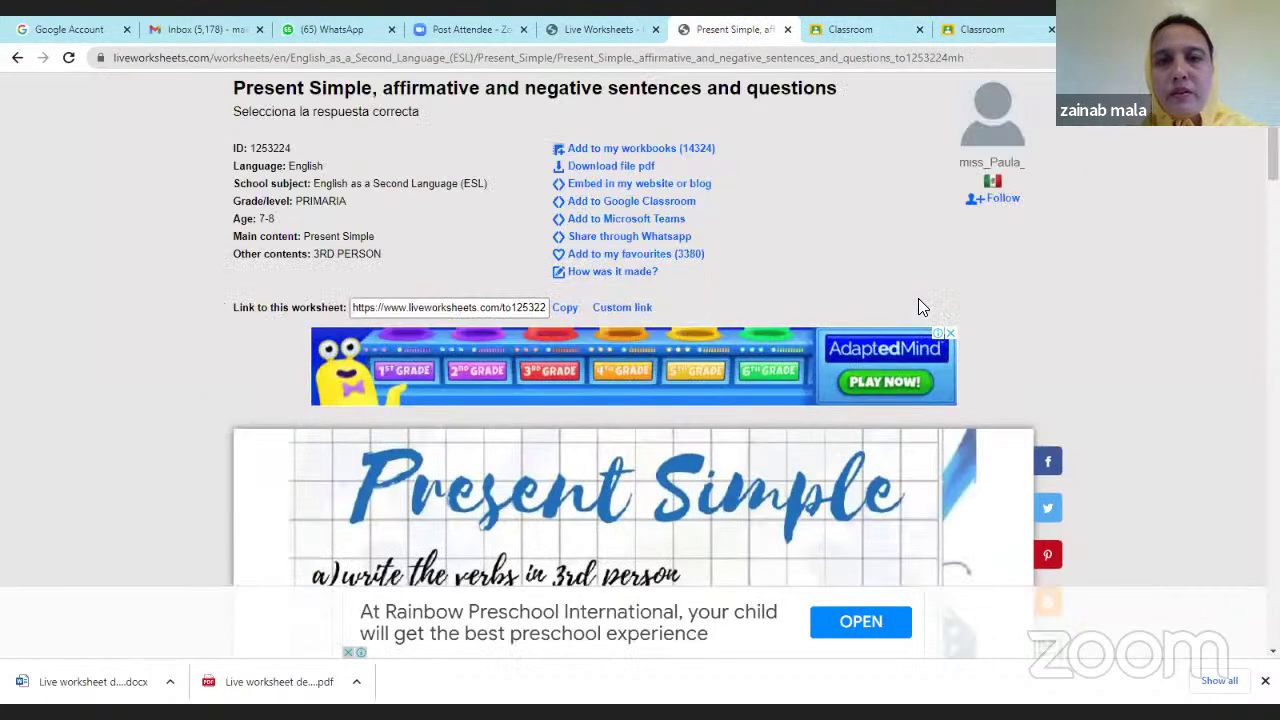
pyautogui.scroll(-3, 914, 294)
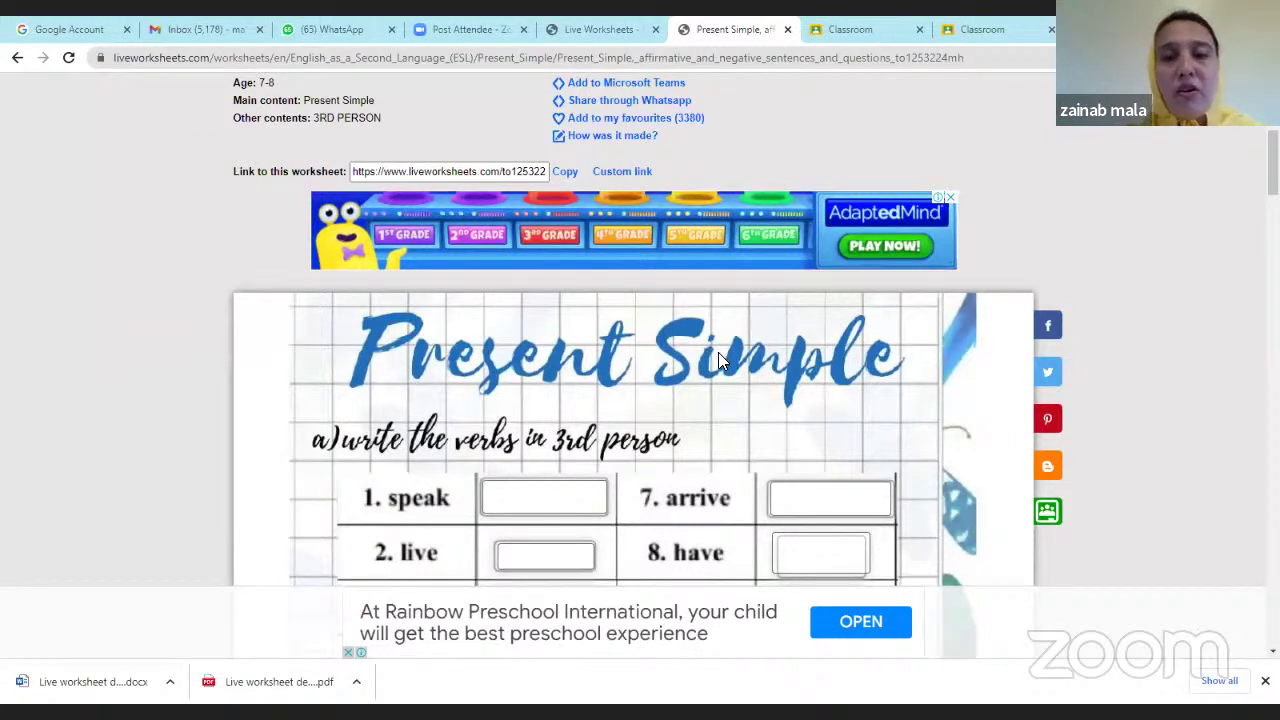
pyautogui.scroll(-2, 726, 385)
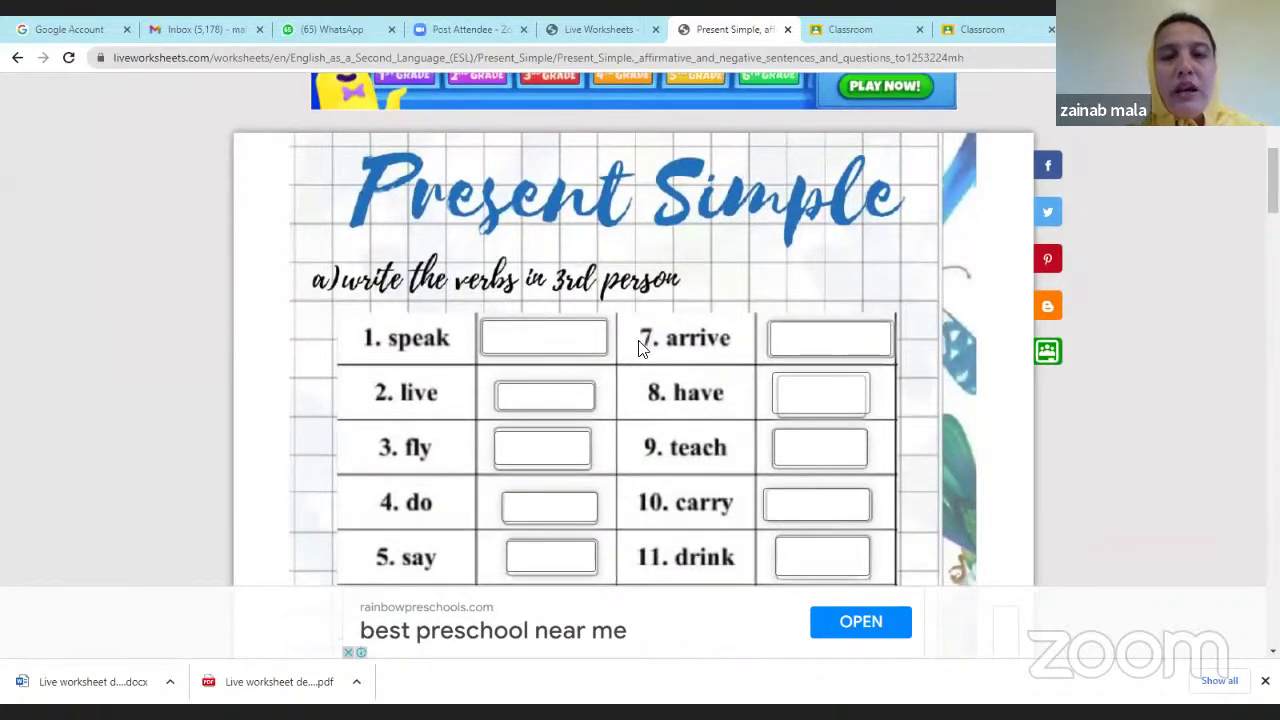
pyautogui.scroll(3, 614, 350)
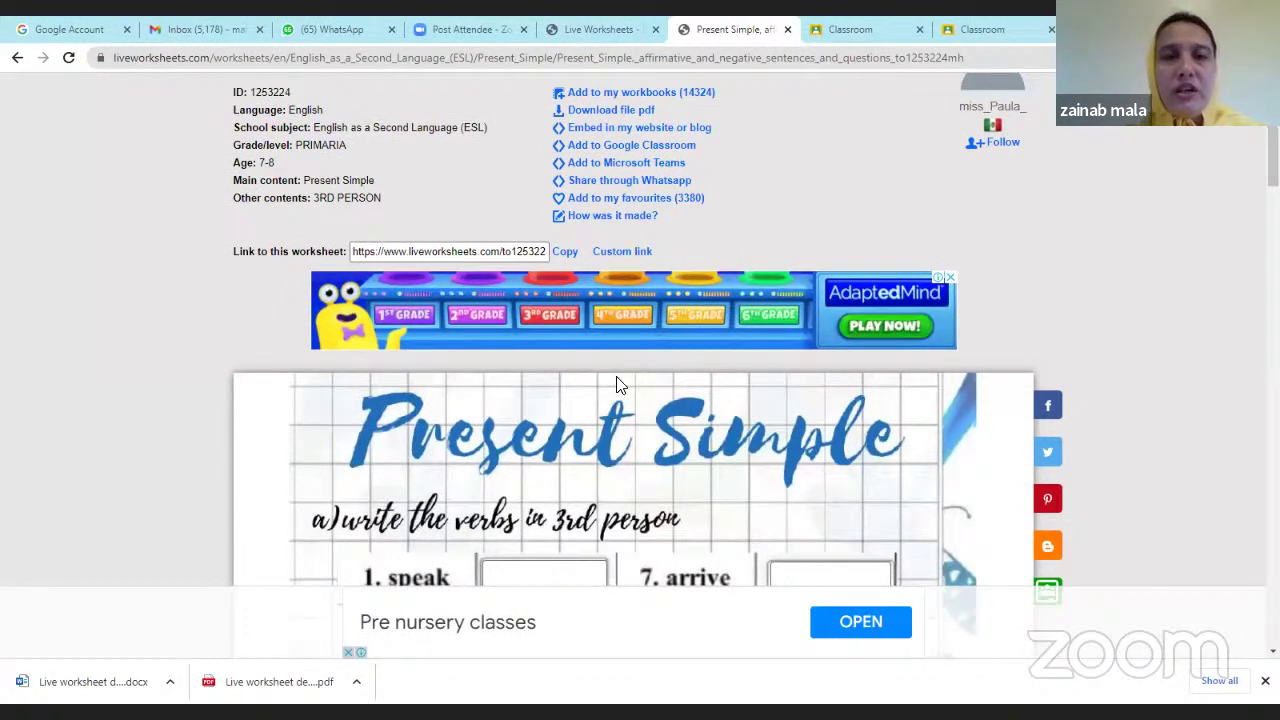
pyautogui.scroll(1, 614, 383)
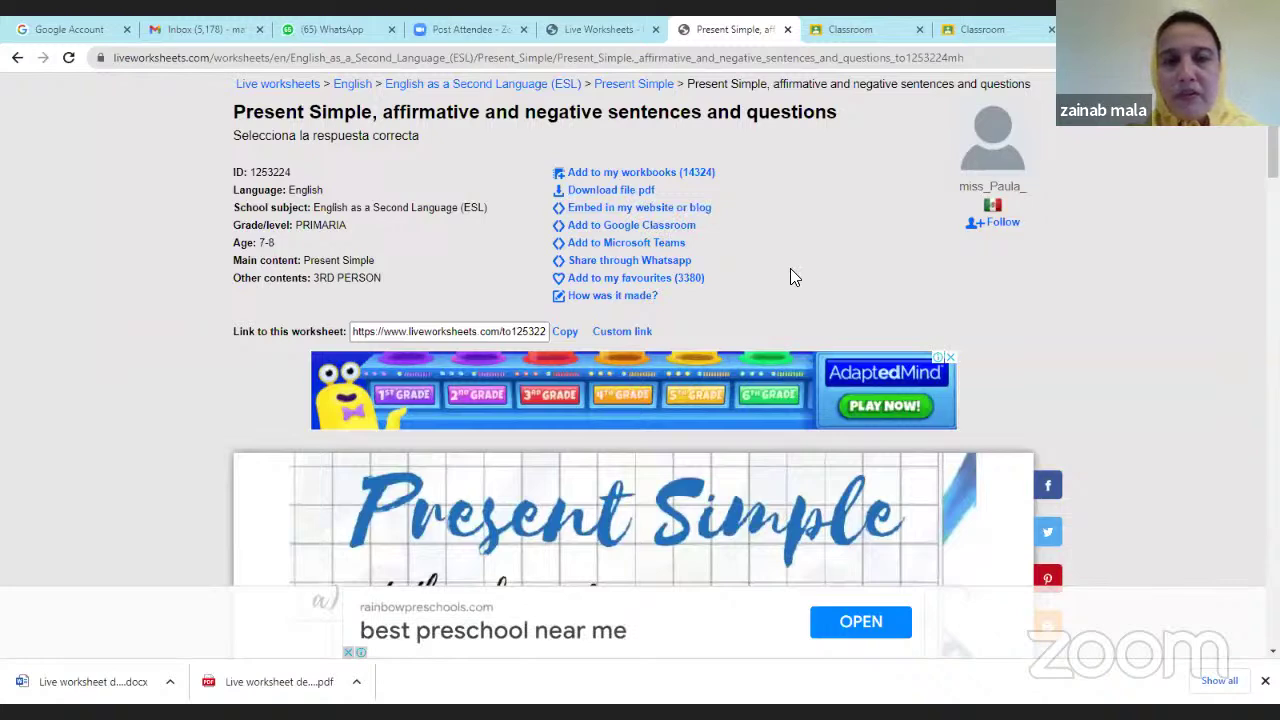
pyautogui.scroll(-3, 790, 268)
pyautogui.scroll(4, 790, 268)
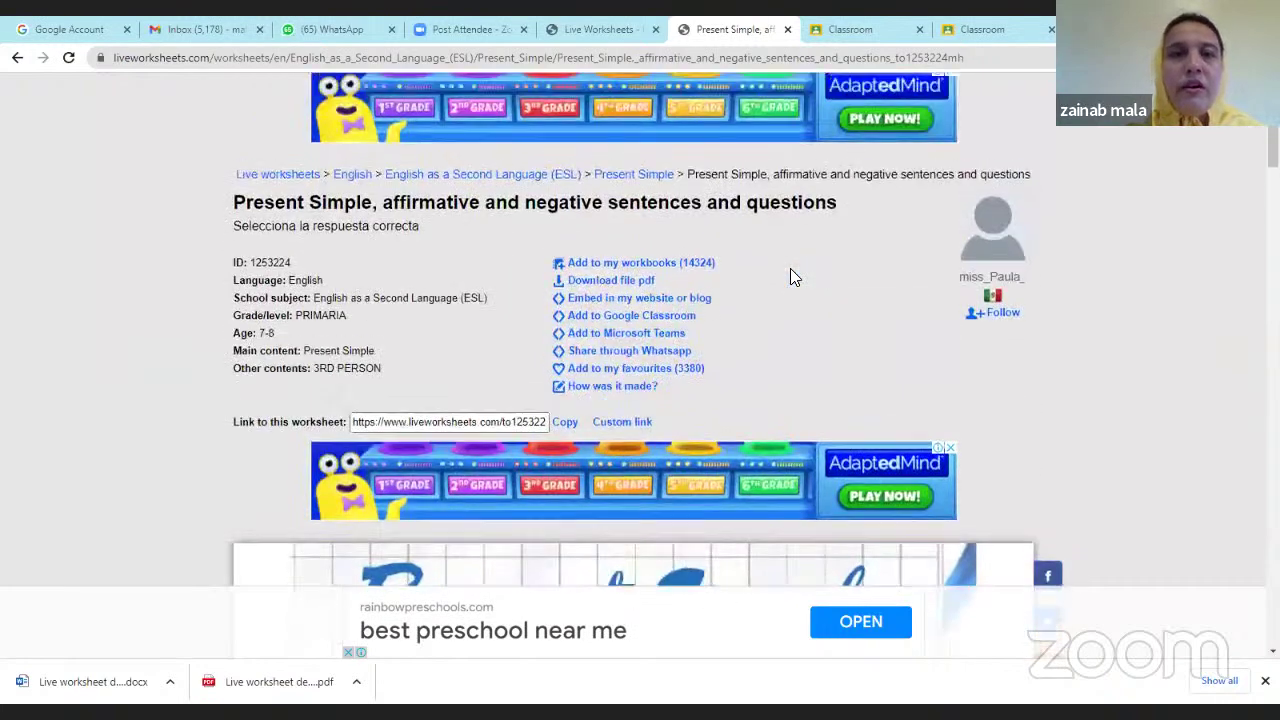
pyautogui.scroll(2, 790, 268)
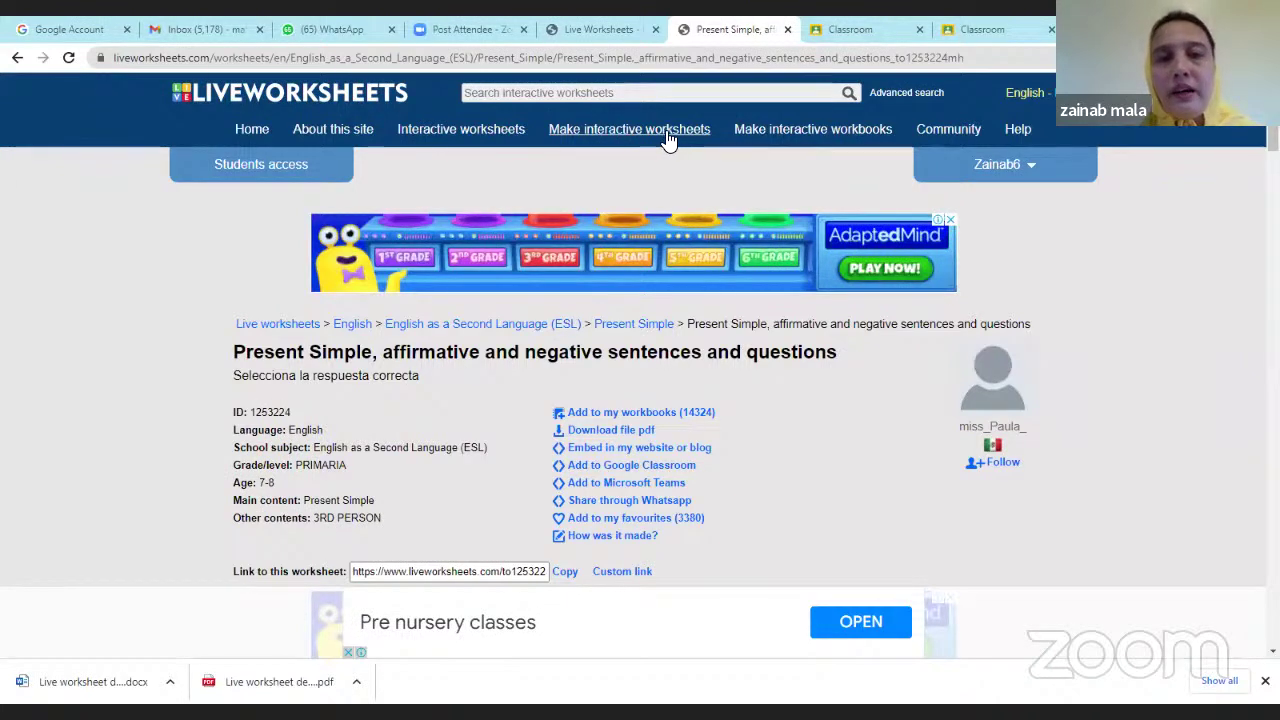
# Start a new interactive worksheet and upload Live worksheet demo.pdf.
pyautogui.click(617, 140)
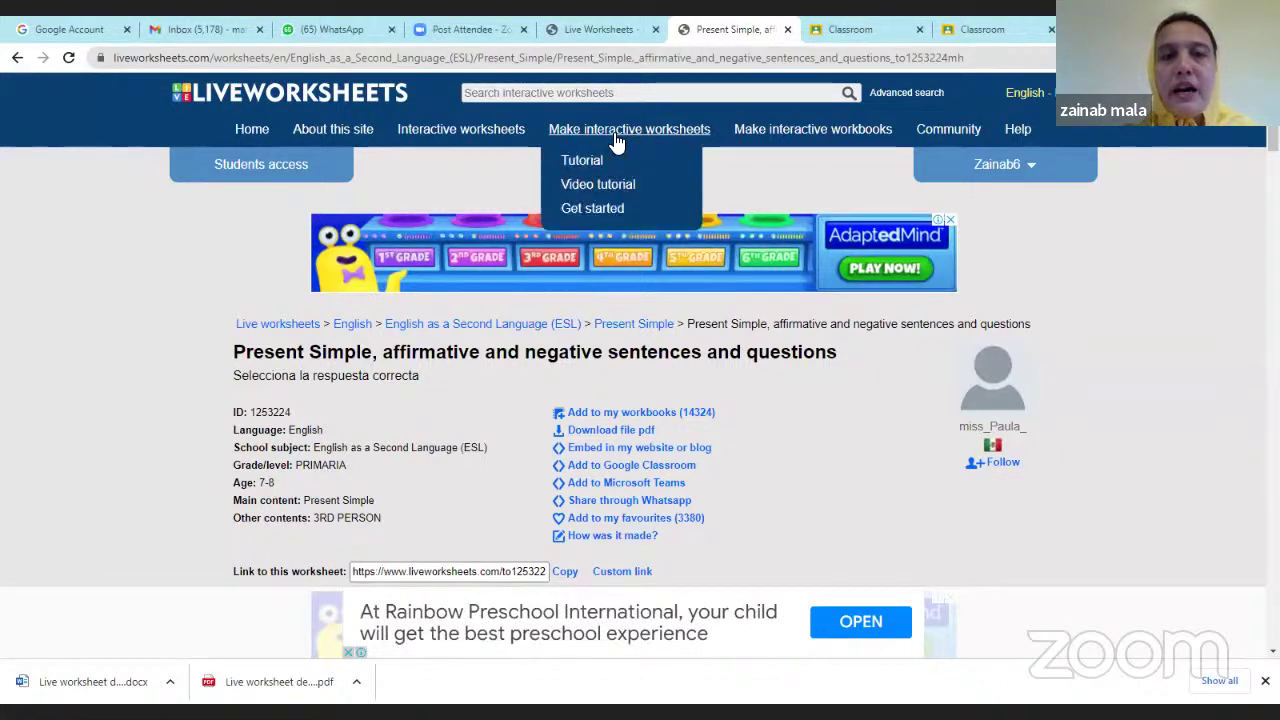
pyautogui.click(600, 209)
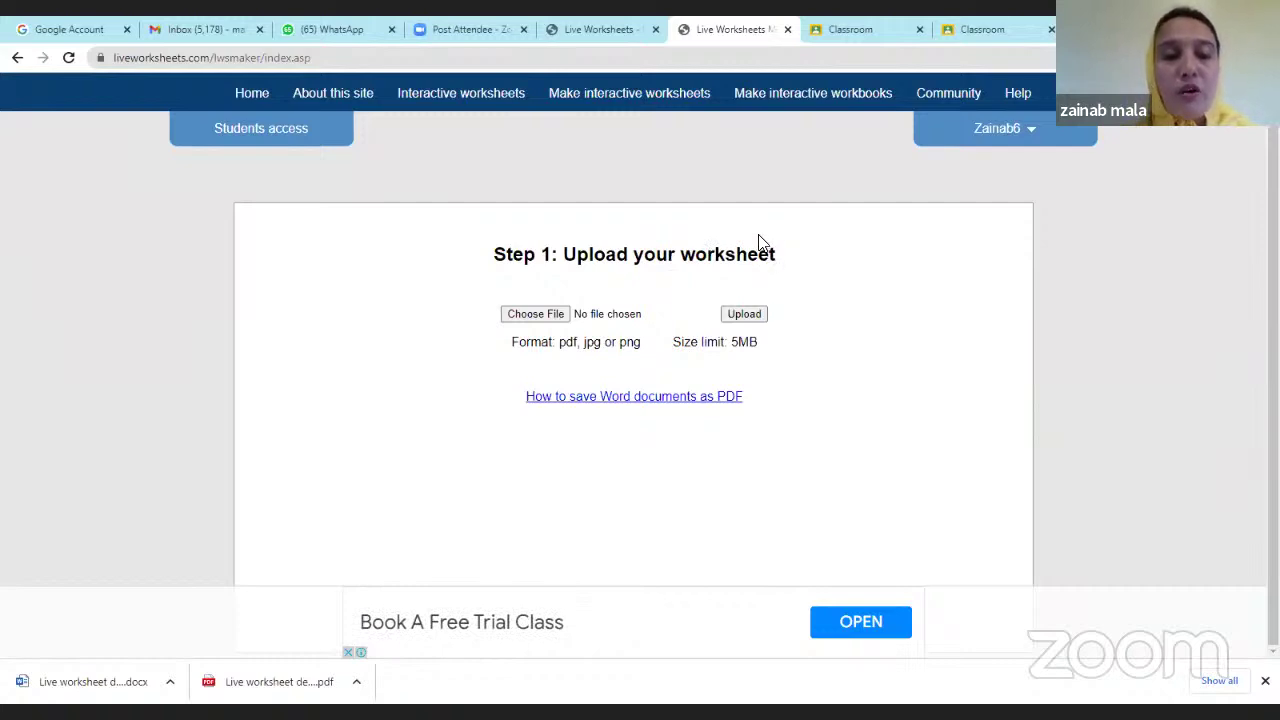
pyautogui.click(622, 306)
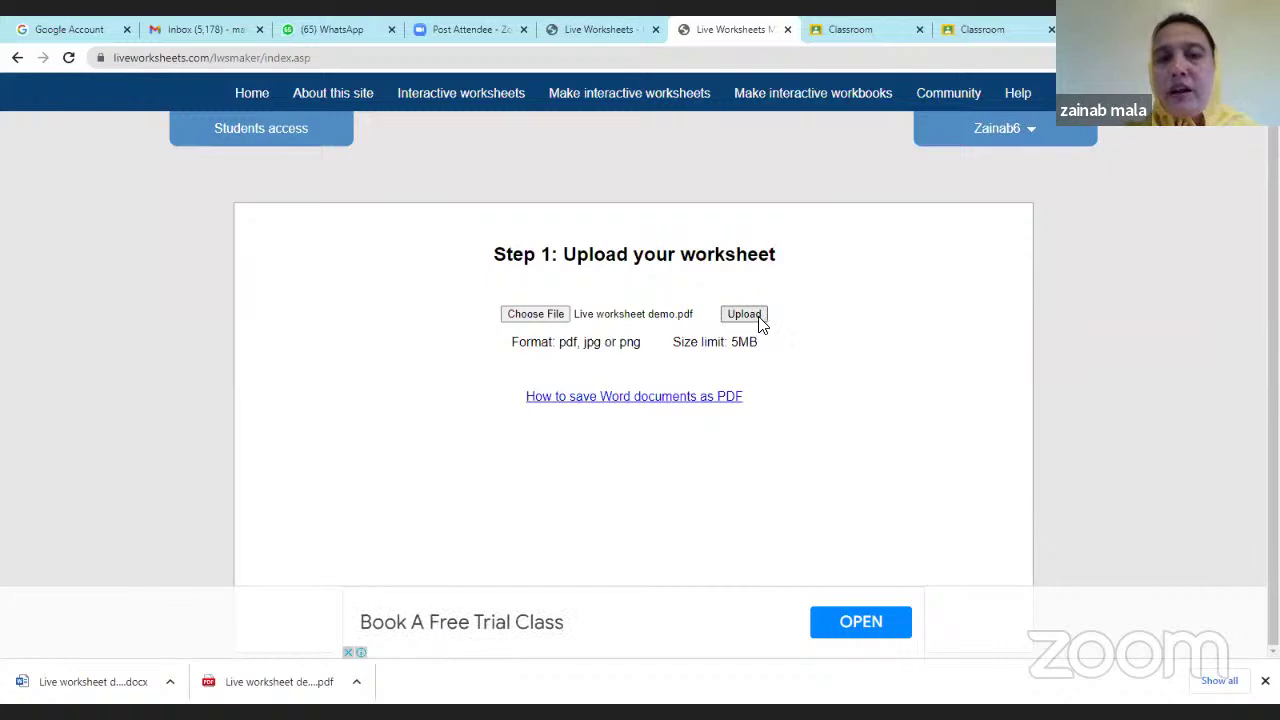
pyautogui.click(745, 315)
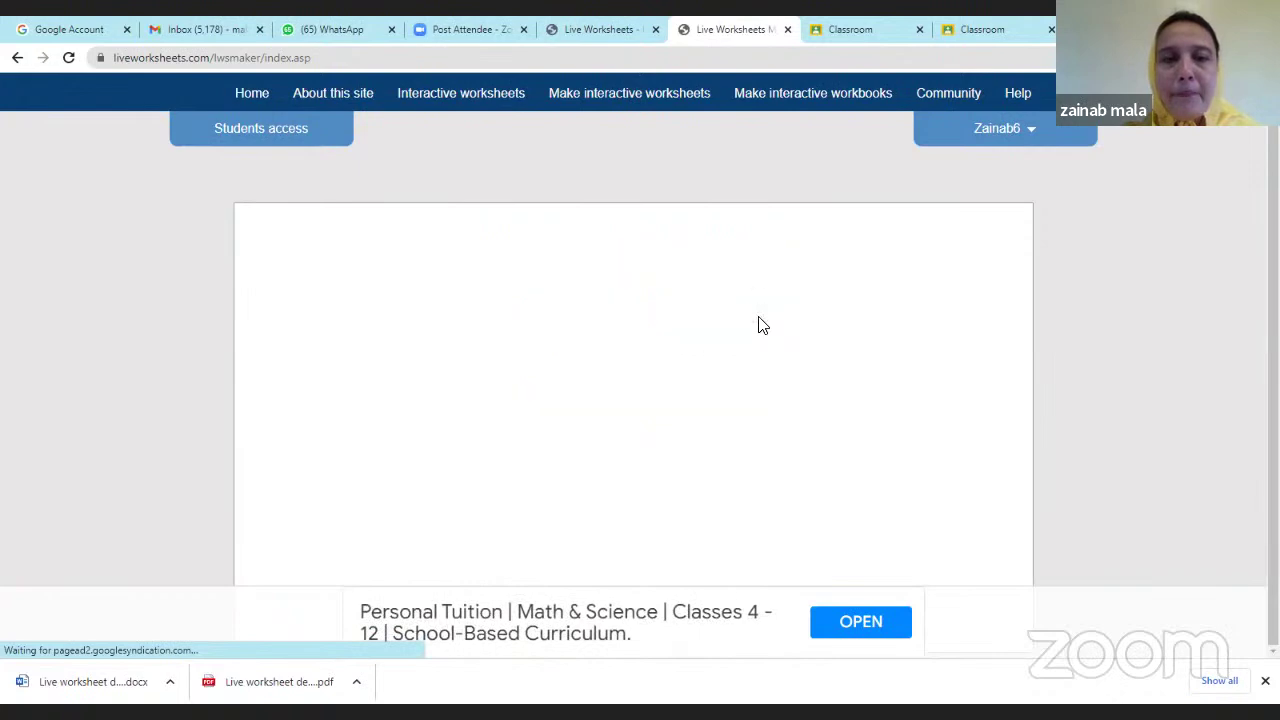
pyautogui.scroll(-15, 790, 341)
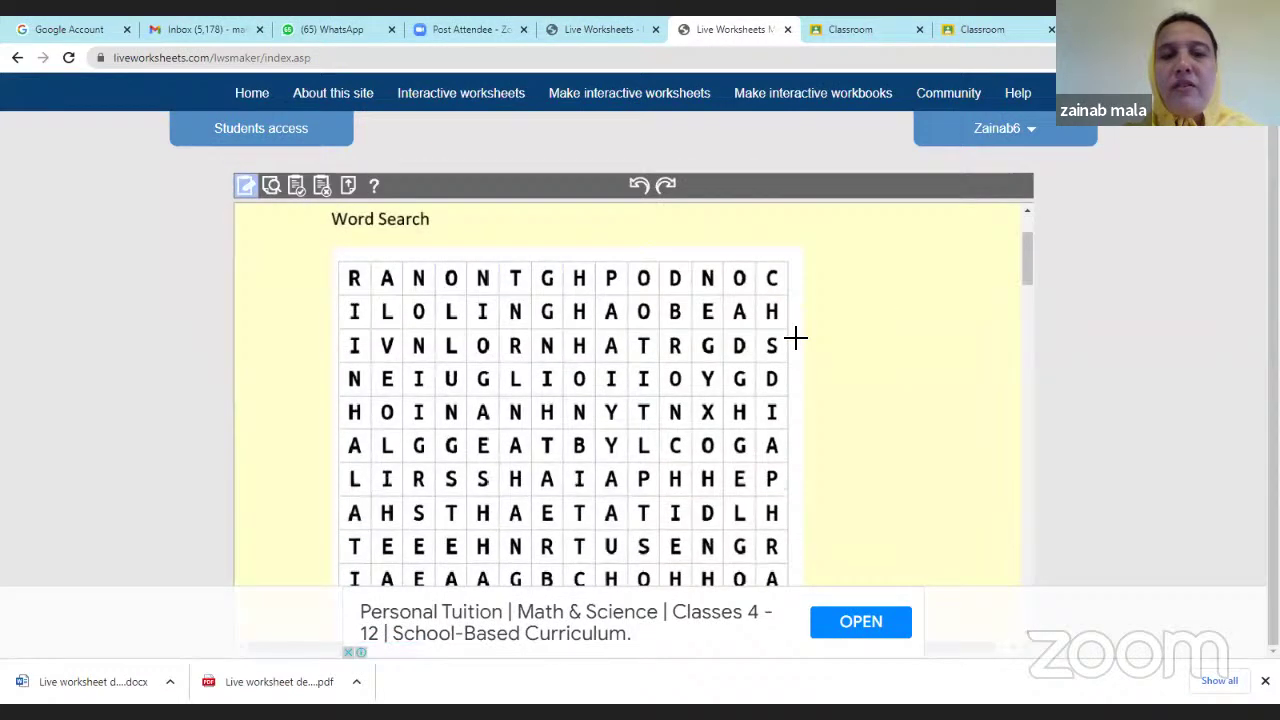
pyautogui.scroll(-10, 799, 338)
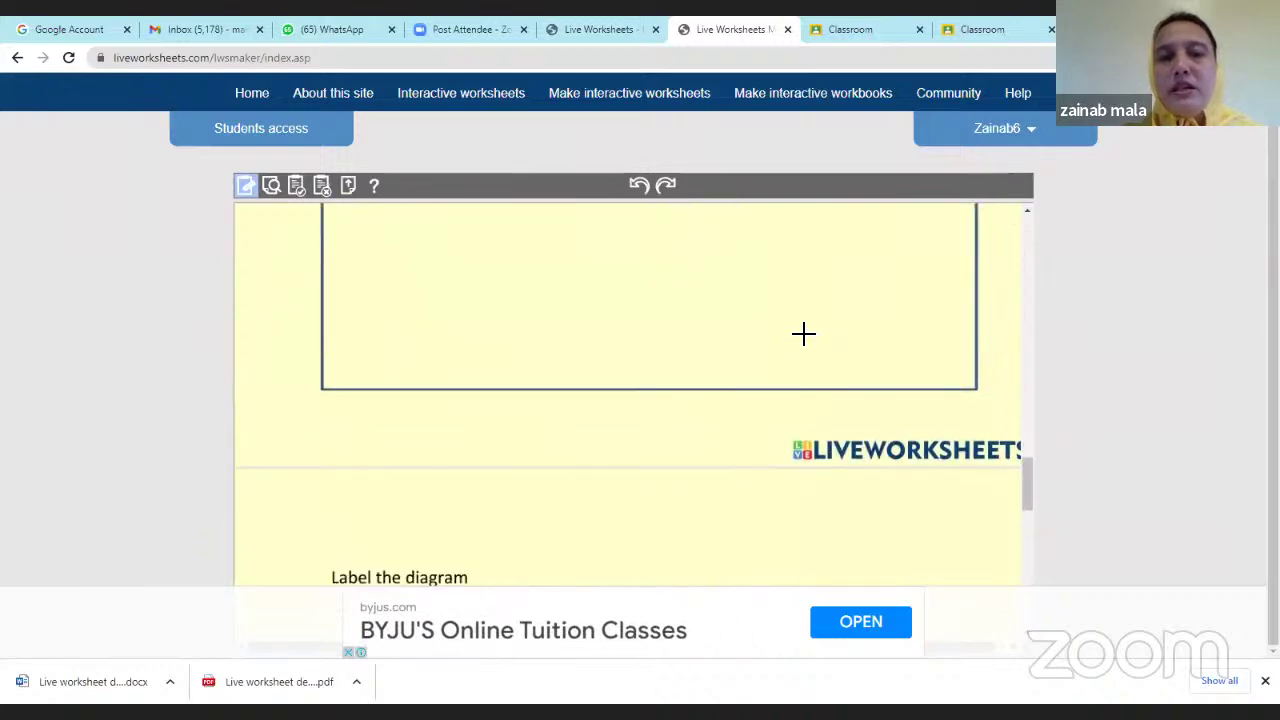
pyautogui.scroll(-5, 800, 337)
pyautogui.scroll(5, 802, 335)
pyautogui.scroll(12, 804, 333)
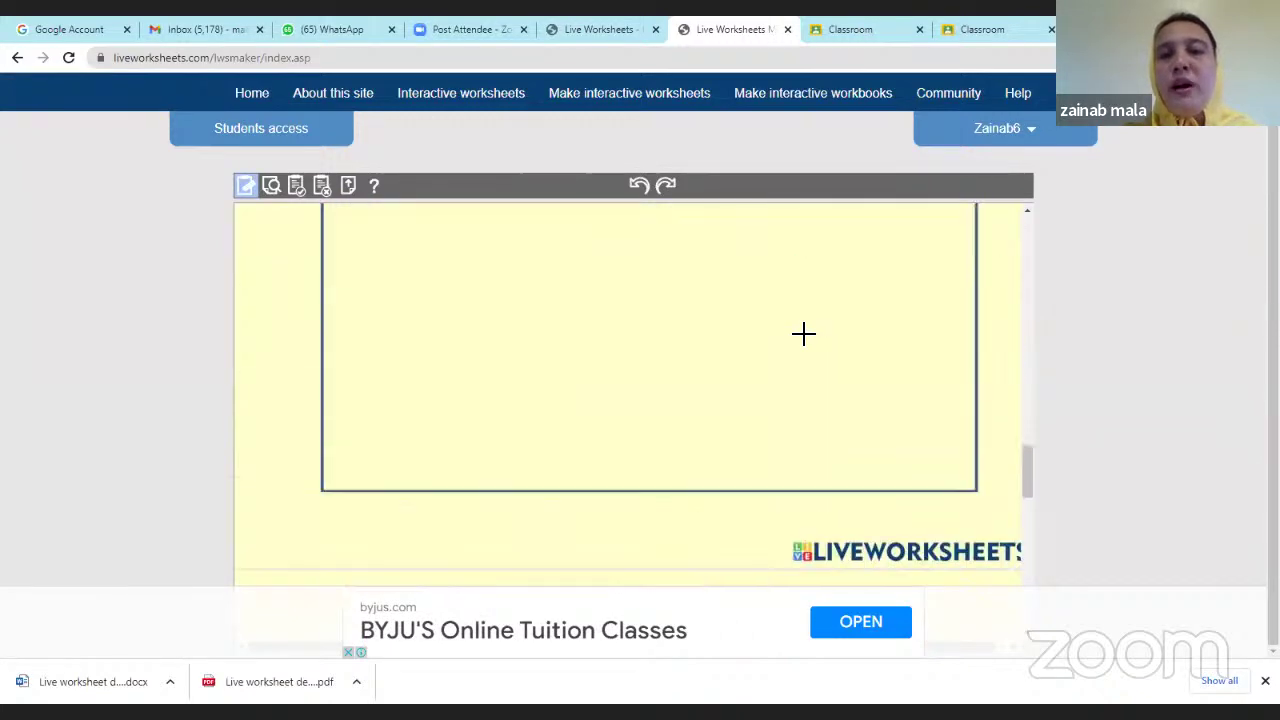
pyautogui.scroll(10, 808, 330)
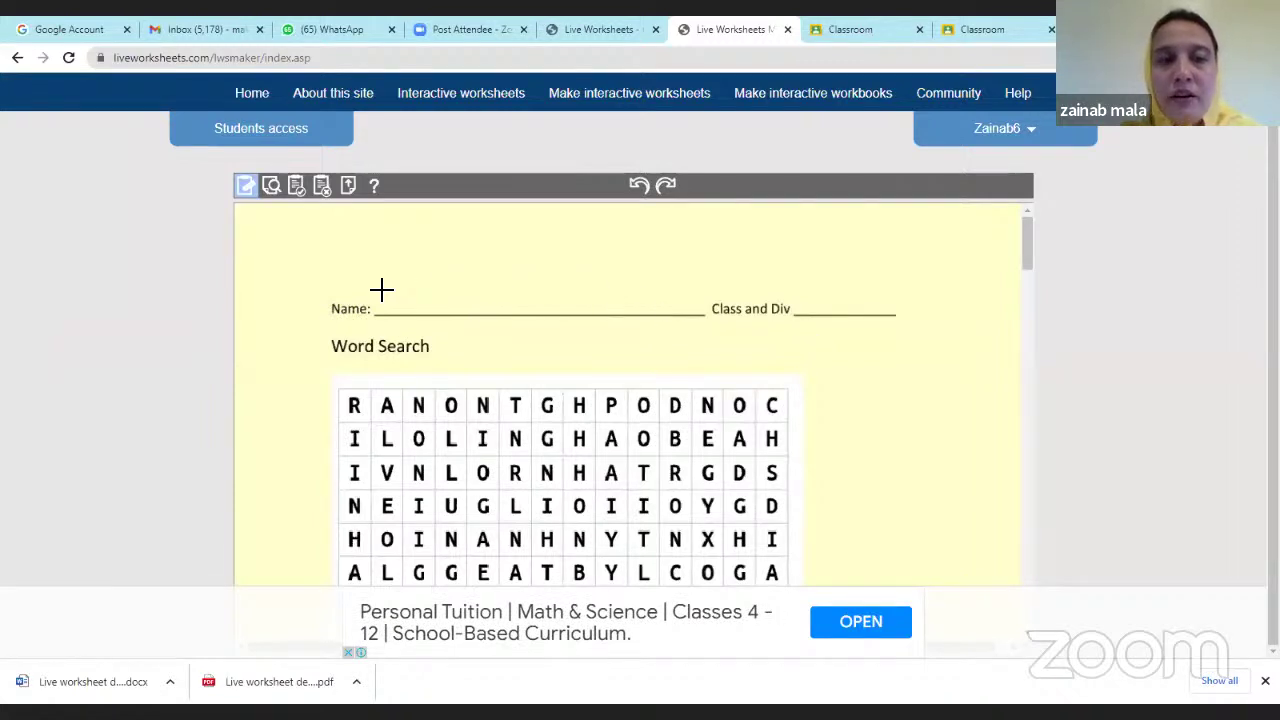
# Draw answer boxes over the Name line and the Class and Div line.
pyautogui.moveTo(381, 290); pyautogui.dragTo(708, 314)
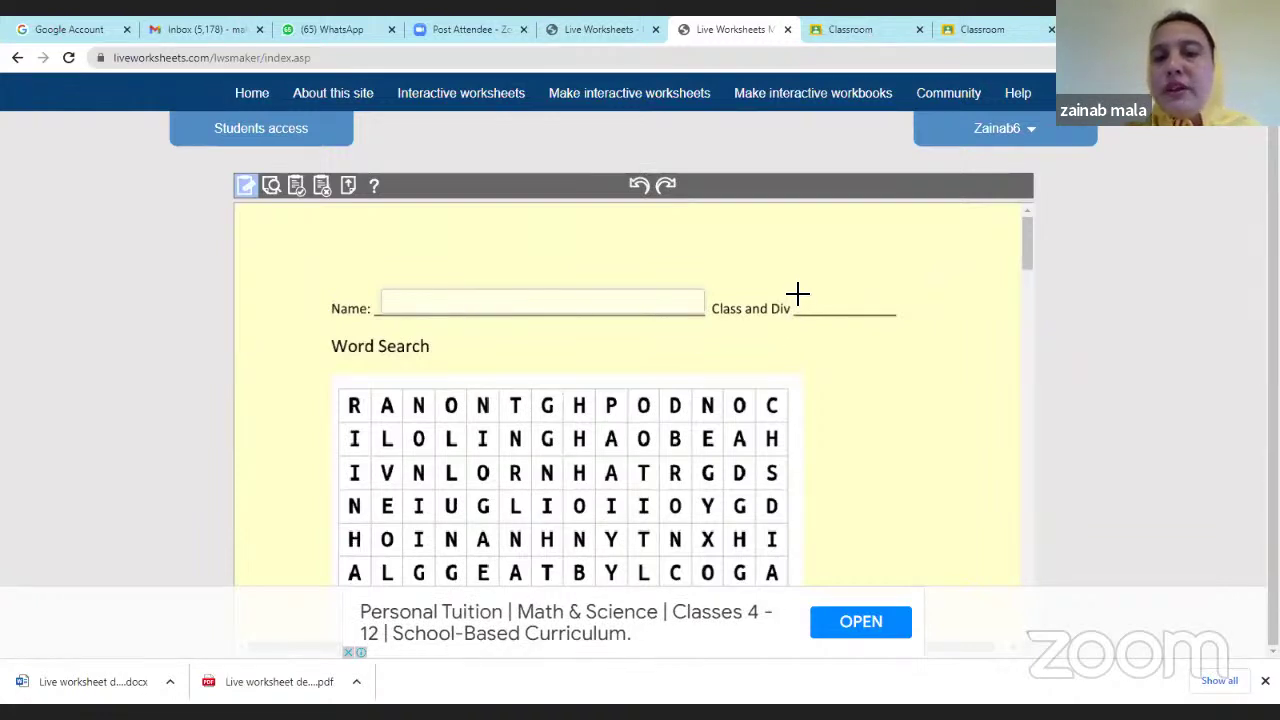
pyautogui.moveTo(816, 302); pyautogui.dragTo(899, 318)
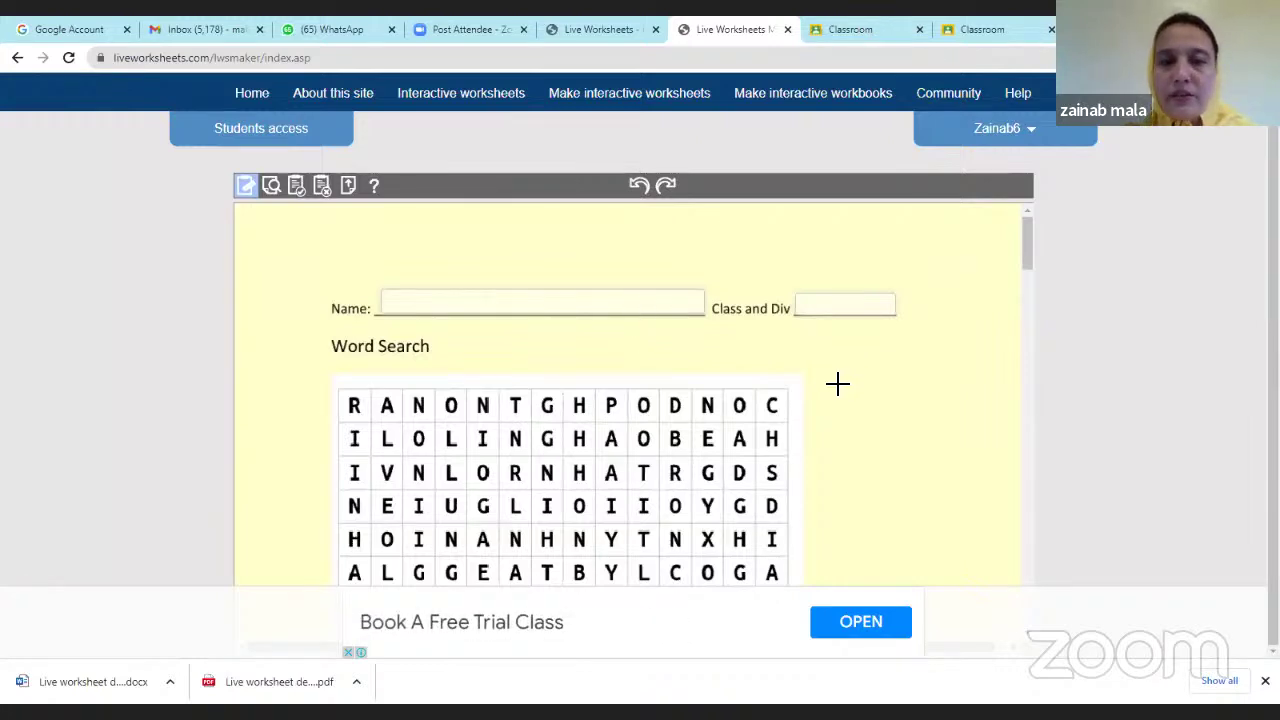
# Draw a box spanning the whole Word Search grid from its top-left to bottom-right corner.
pyautogui.scroll(-1, 860, 430)
pyautogui.scroll(-1, 860, 430)
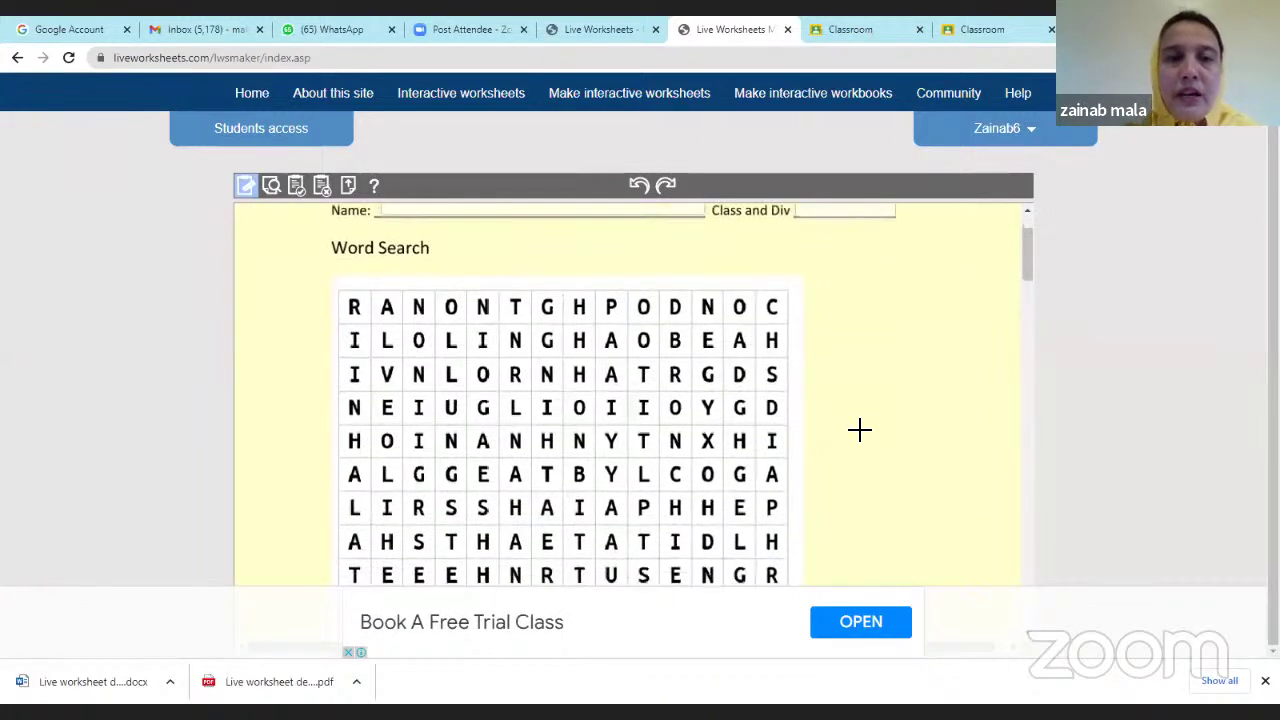
pyautogui.scroll(2, 786, 397)
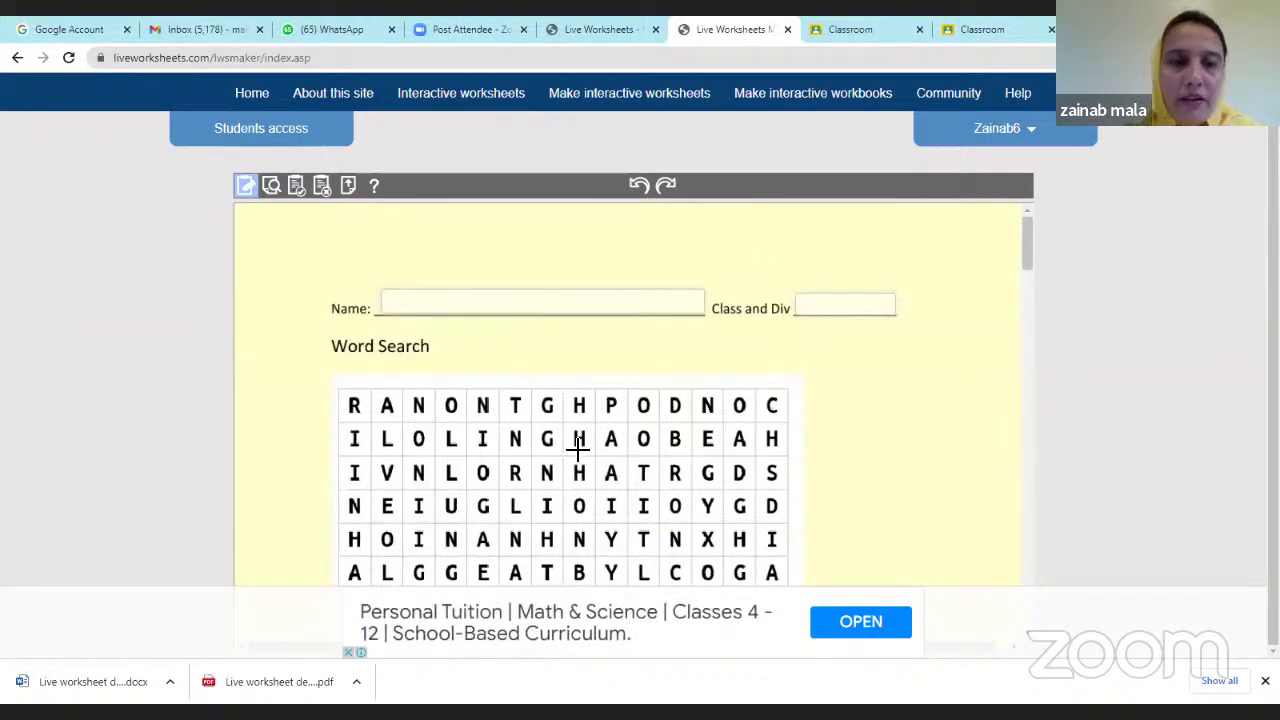
pyautogui.scroll(-1, 512, 408)
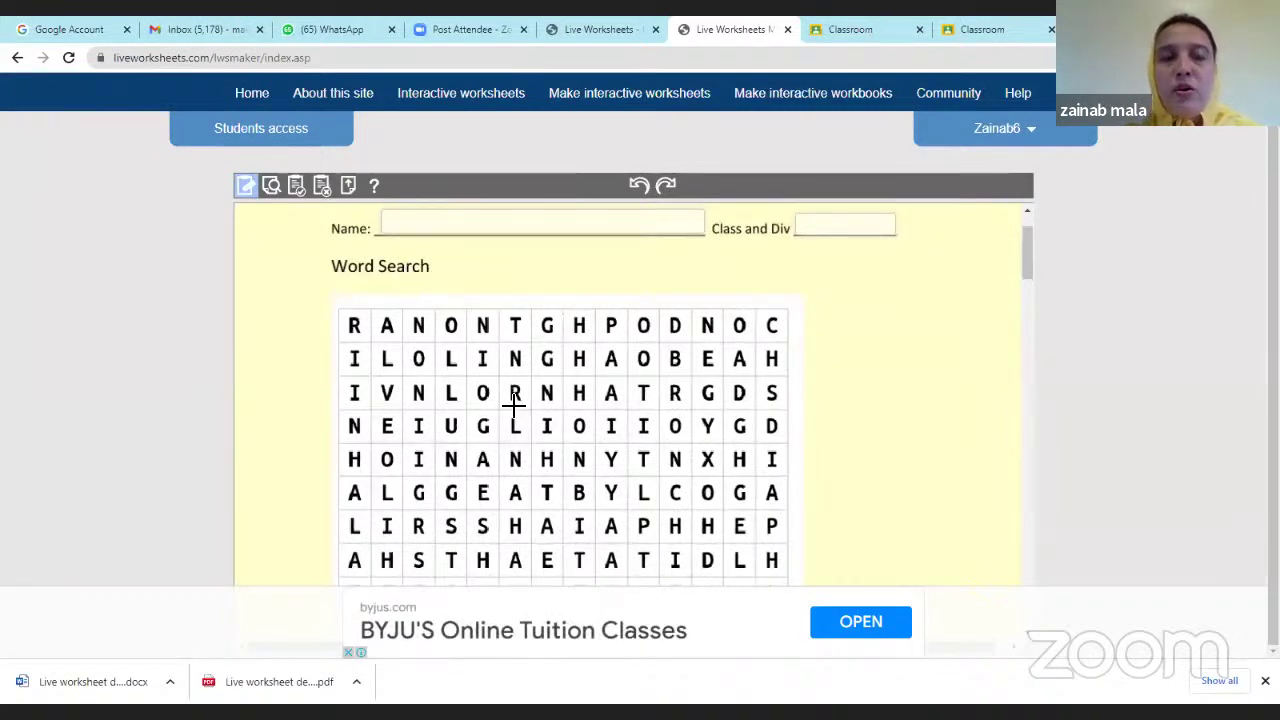
pyautogui.scroll(-4, 514, 406)
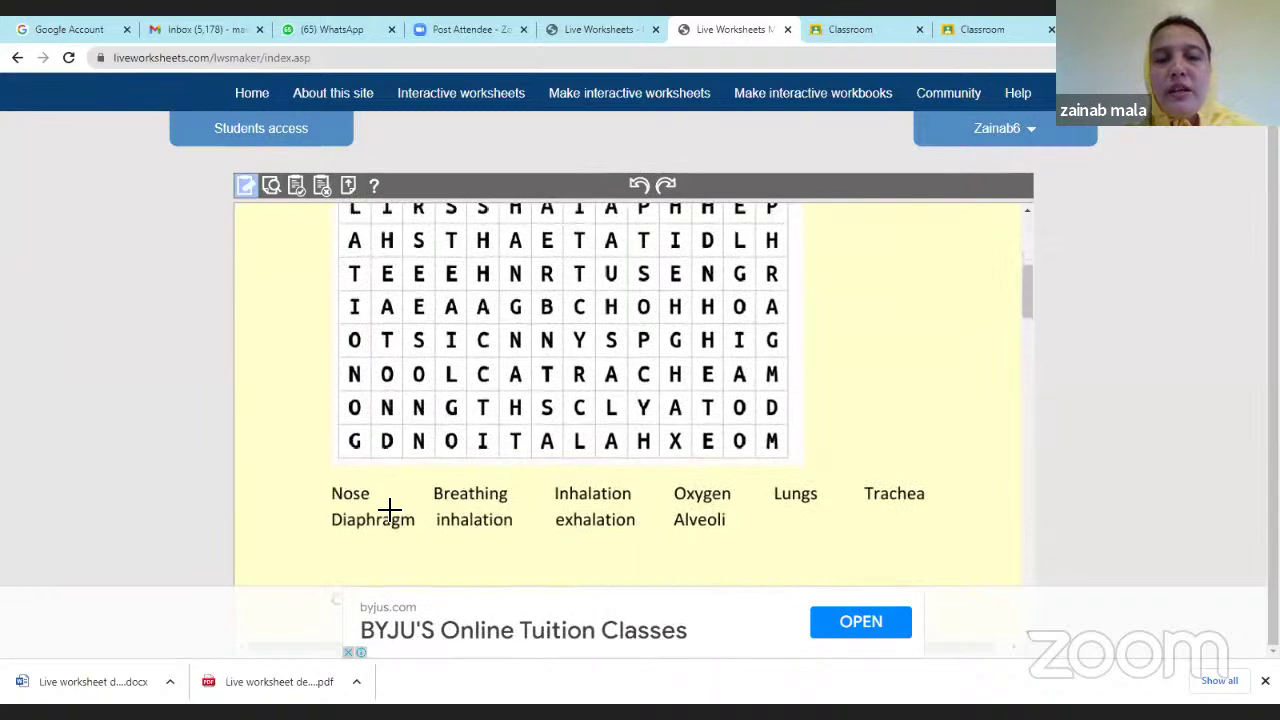
pyautogui.scroll(1, 421, 430)
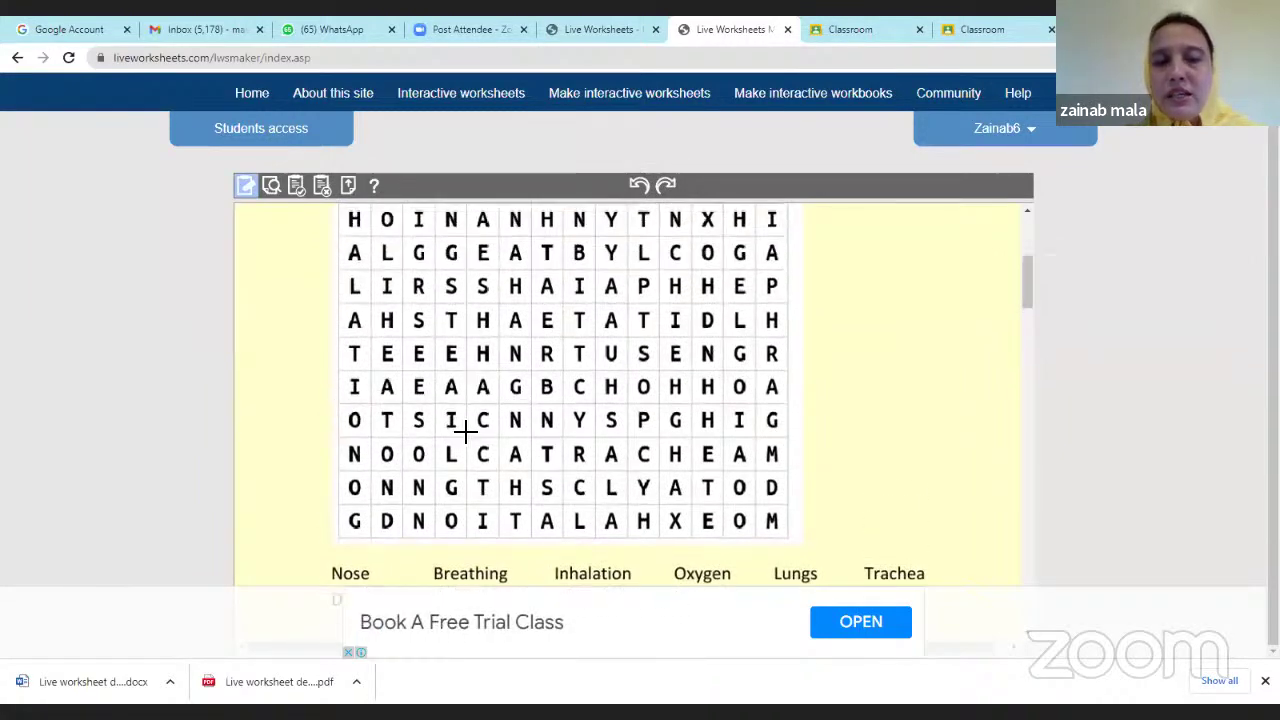
pyautogui.scroll(1, 465, 432)
pyautogui.scroll(1, 465, 432)
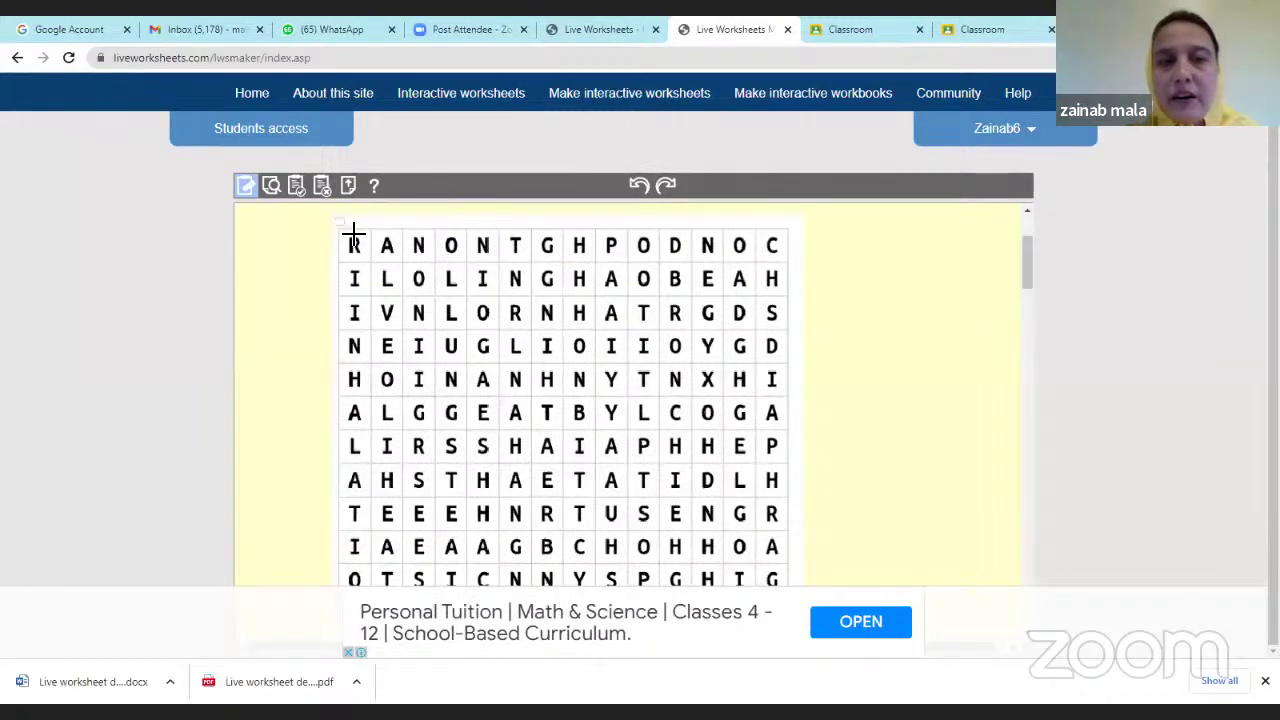
pyautogui.moveTo(353, 236); pyautogui.dragTo(797, 469)
pyautogui.scroll(-3, 791, 583)
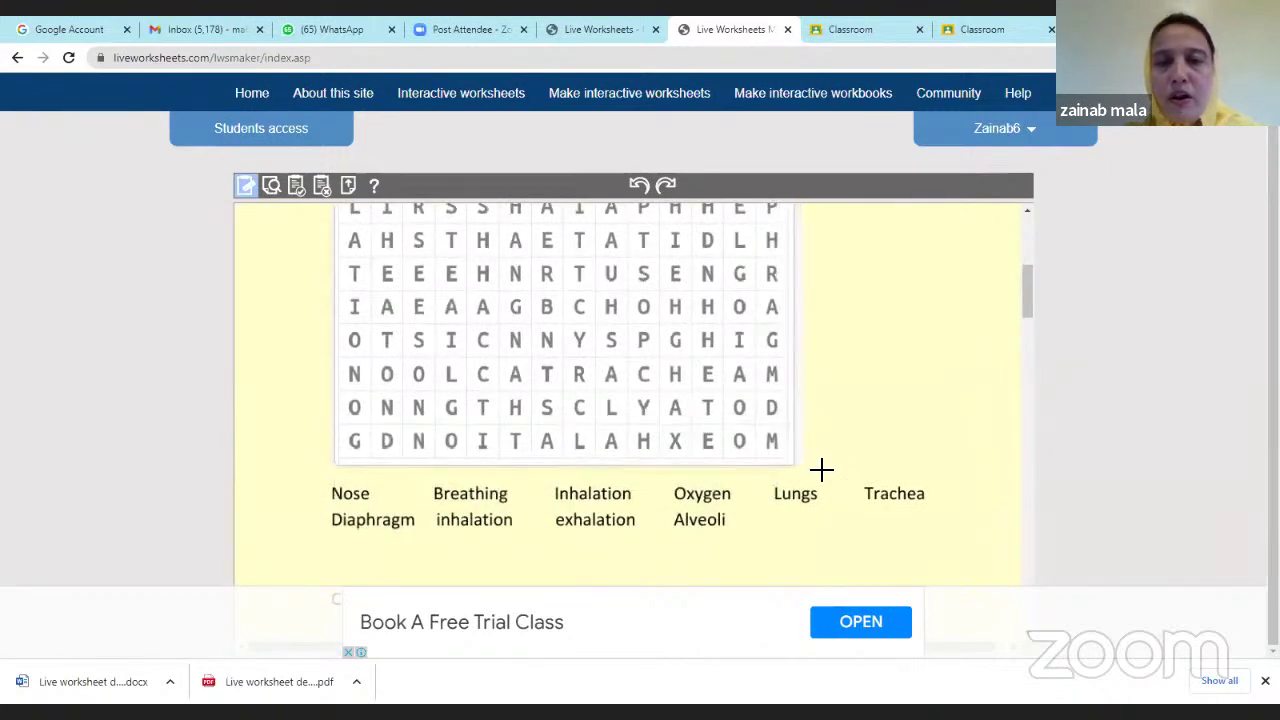
pyautogui.scroll(3, 554, 388)
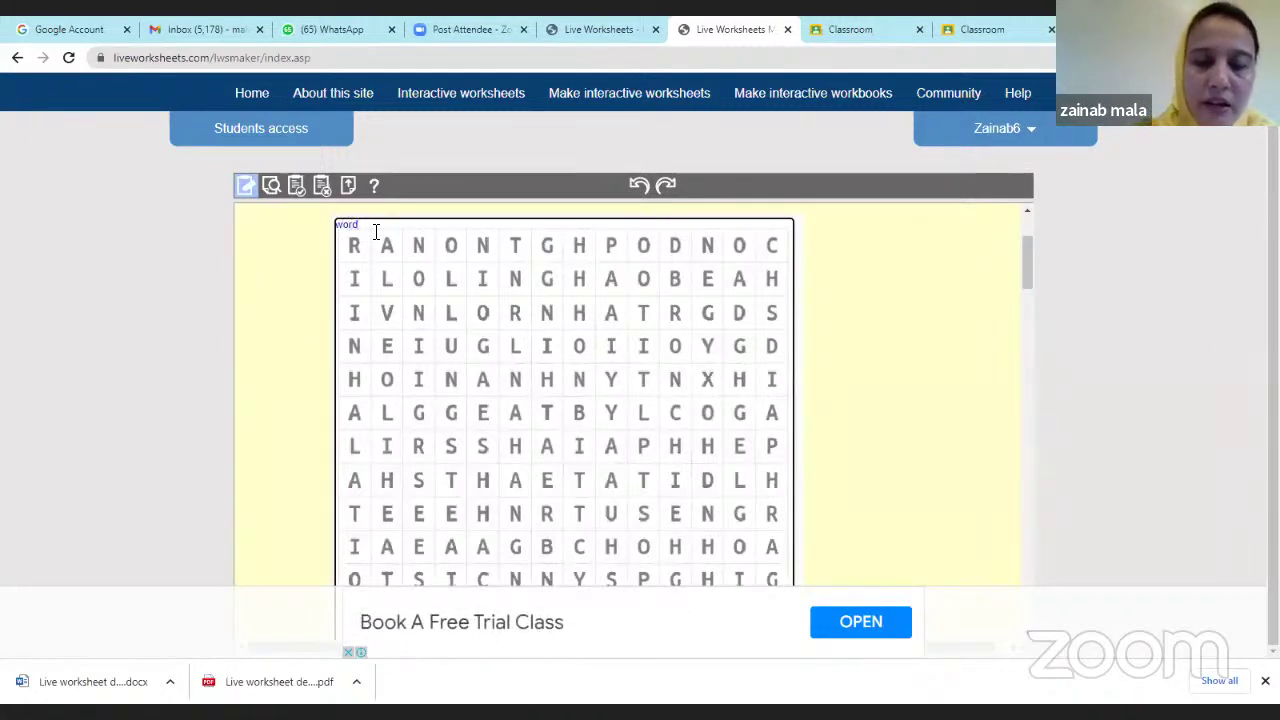
# Complete the wordsearch label and create a 14 by 14 word search grid.
pyautogui.write('arc')
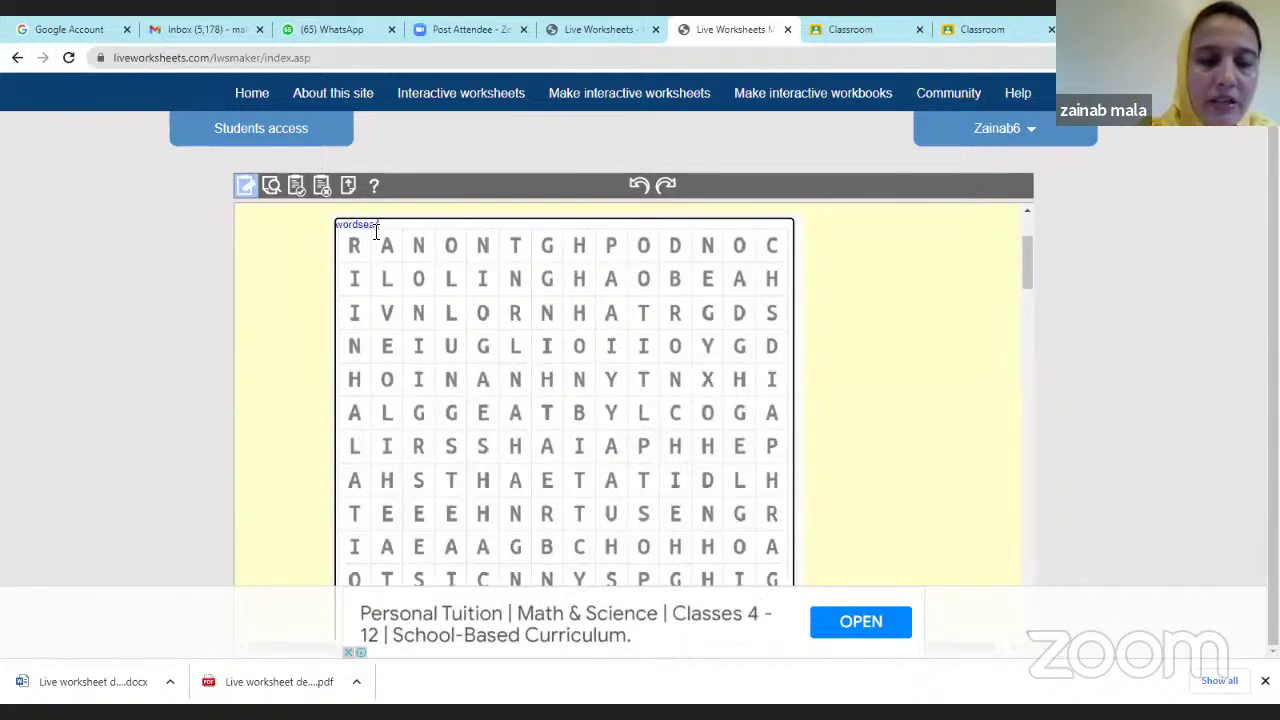
pyautogui.write('h')
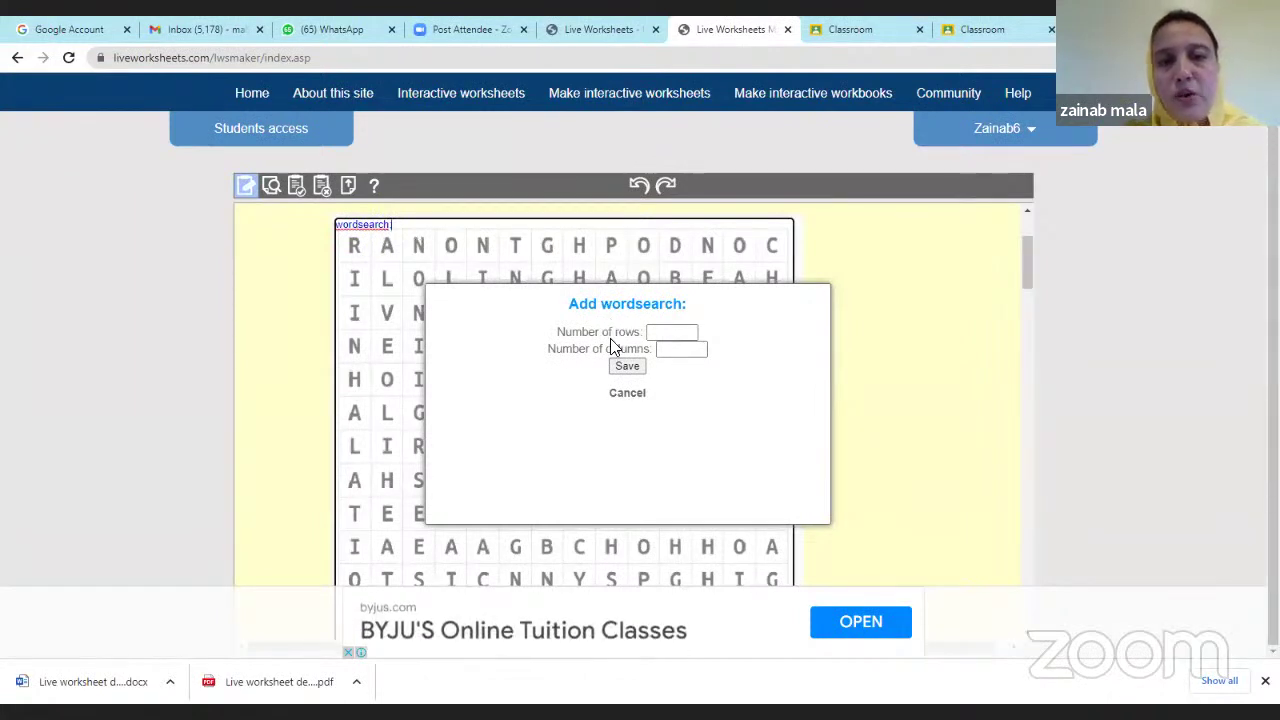
pyautogui.click(668, 335)
pyautogui.click(668, 333)
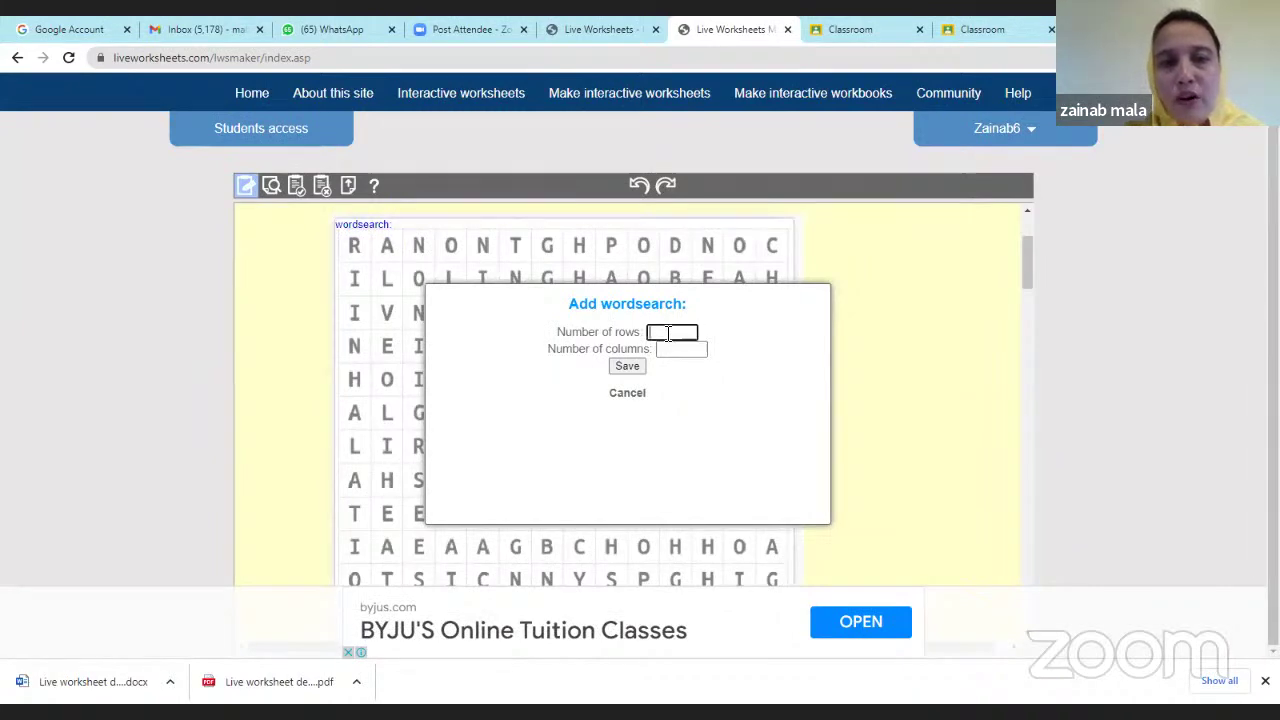
pyautogui.write('14')
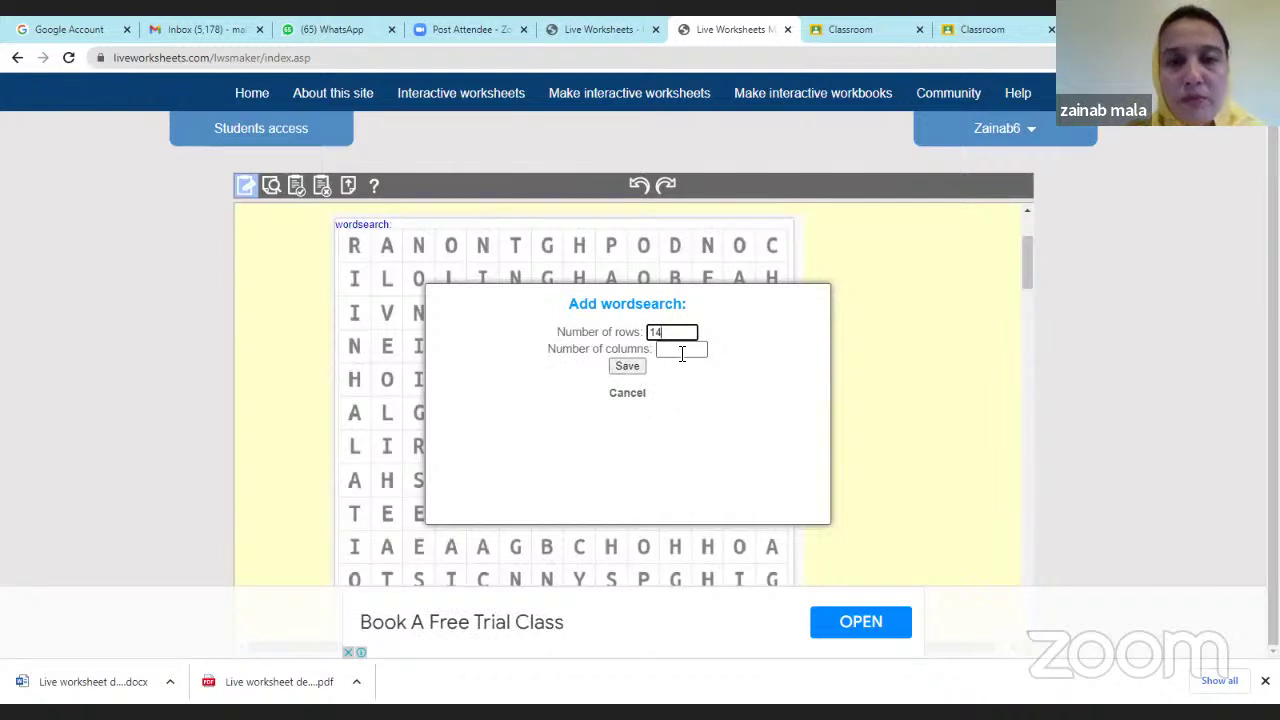
pyautogui.click(681, 351)
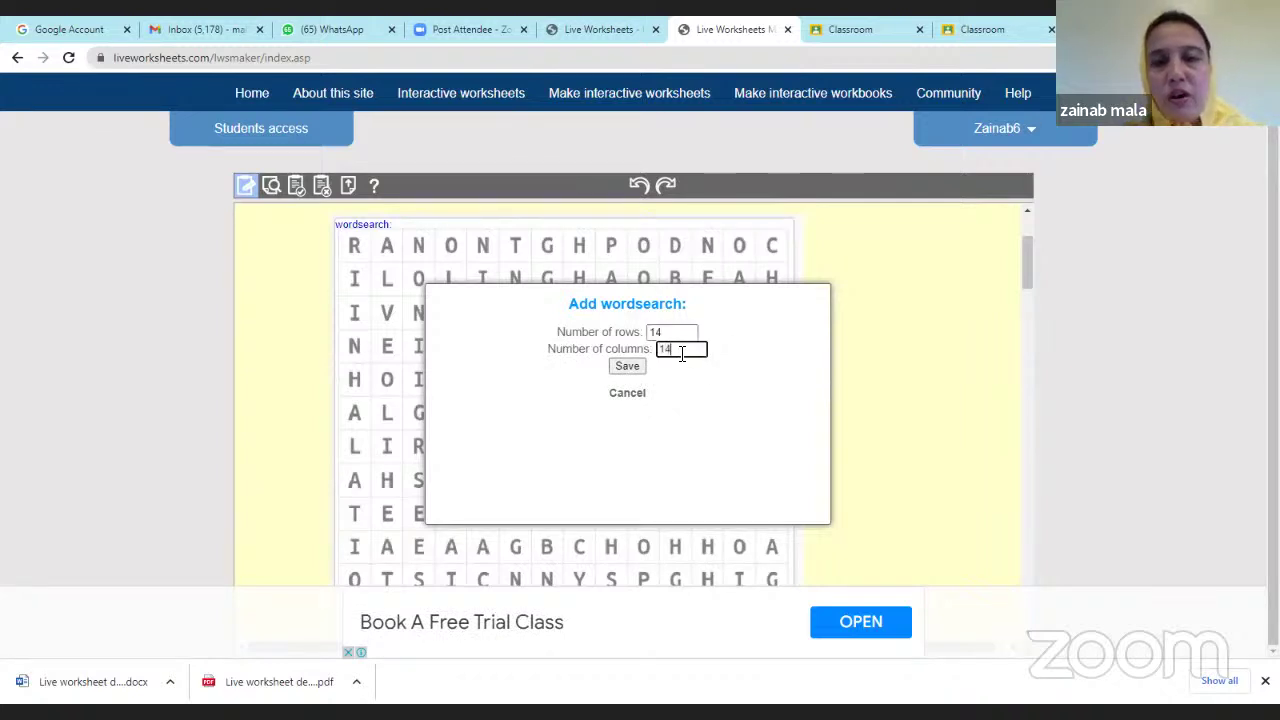
pyautogui.click(630, 367)
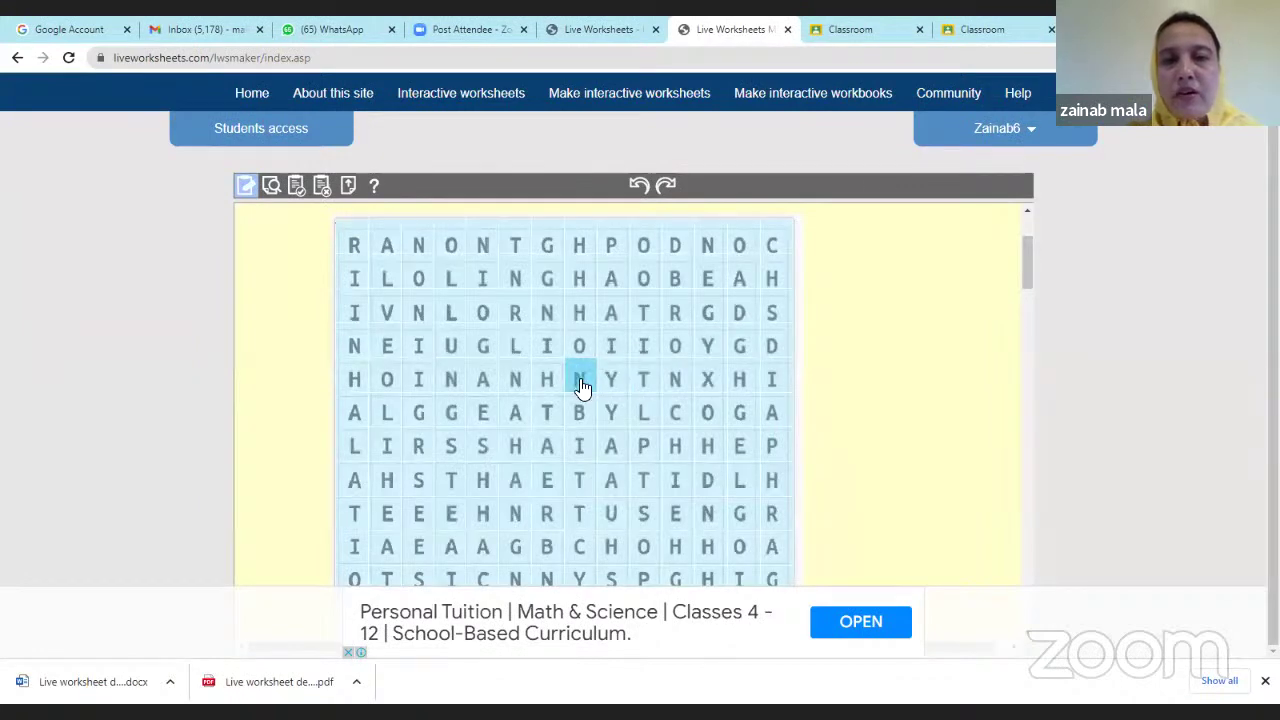
pyautogui.scroll(-2, 585, 440)
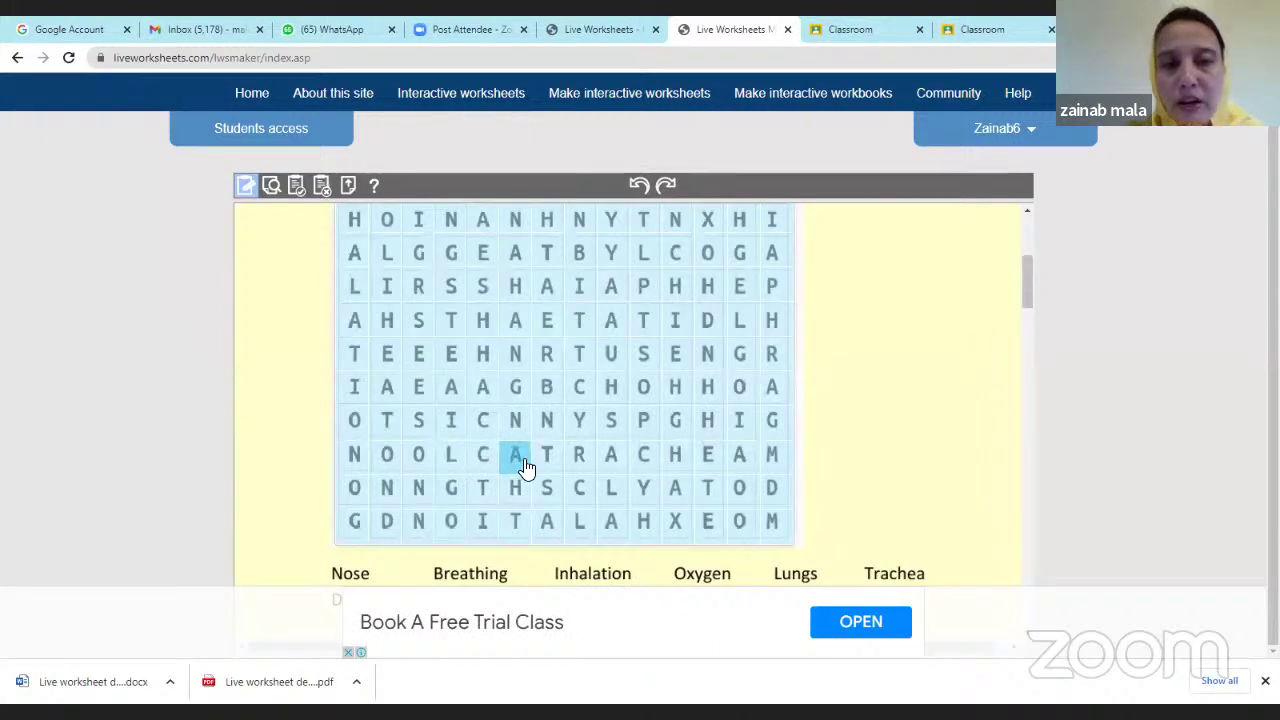
# Mark INHALATION down the first column of the grid as an answer word.
pyautogui.scroll(1, 525, 467)
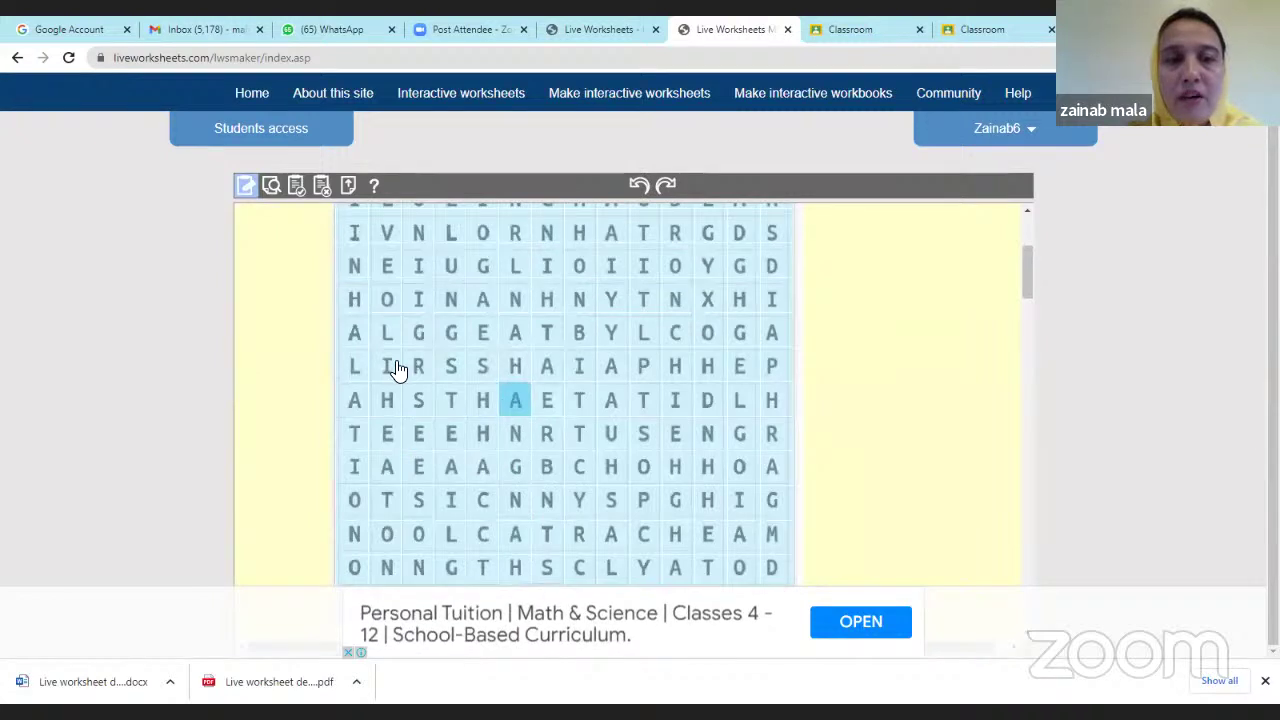
pyautogui.moveTo(352, 240); pyautogui.dragTo(352, 455)
pyautogui.scroll(-1, 354, 411)
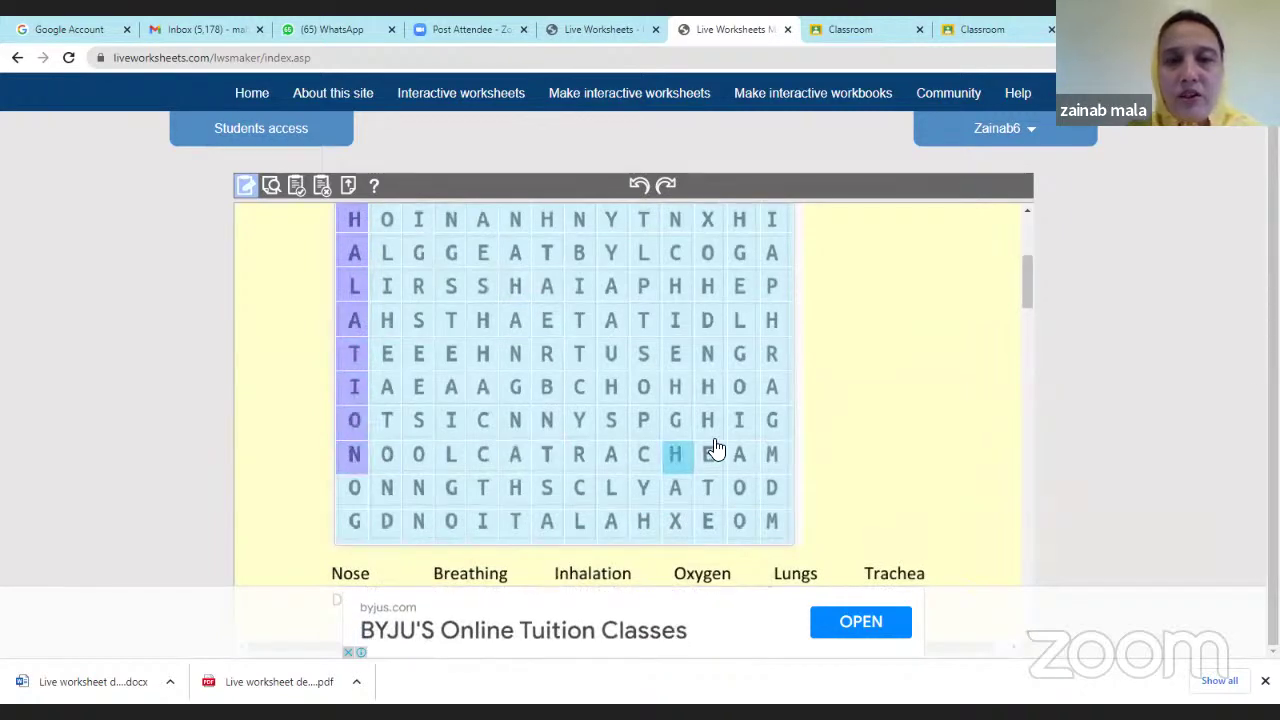
# Mark DIAPHRAGM down the last column of the grid as an answer word.
pyautogui.scroll(1, 771, 278)
pyautogui.moveTo(771, 278); pyautogui.dragTo(771, 531)
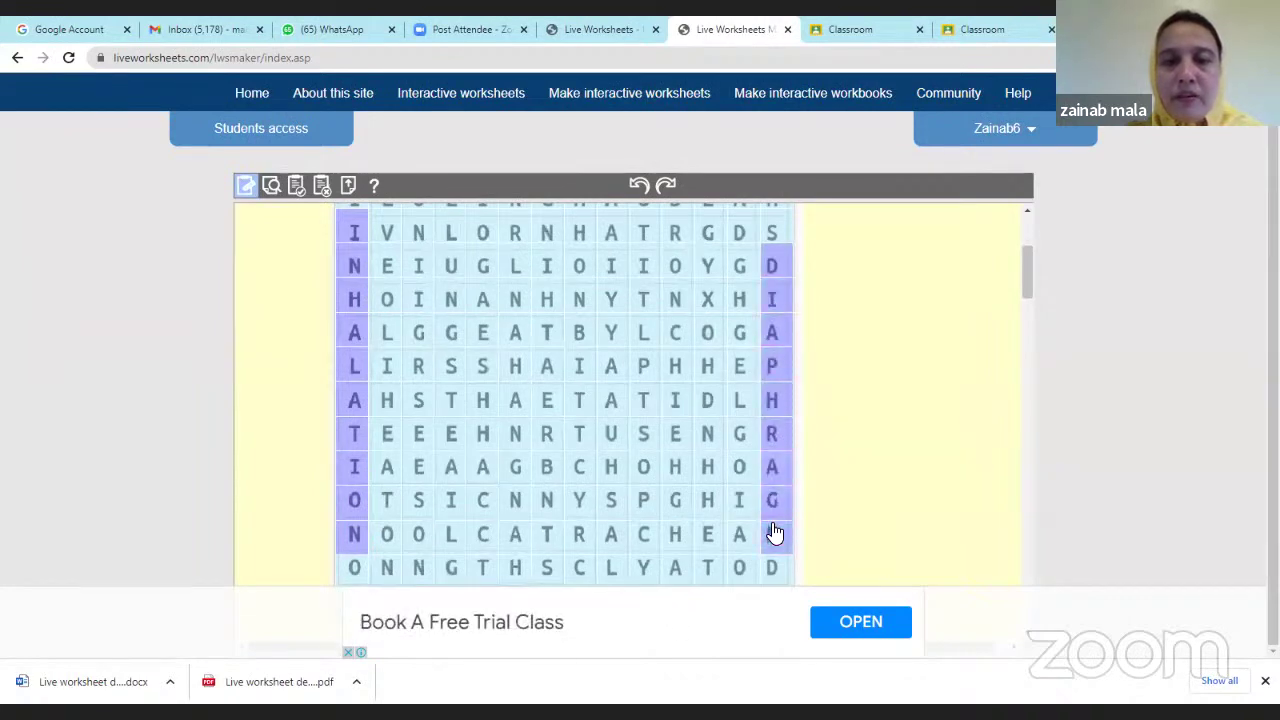
pyautogui.scroll(-2, 767, 515)
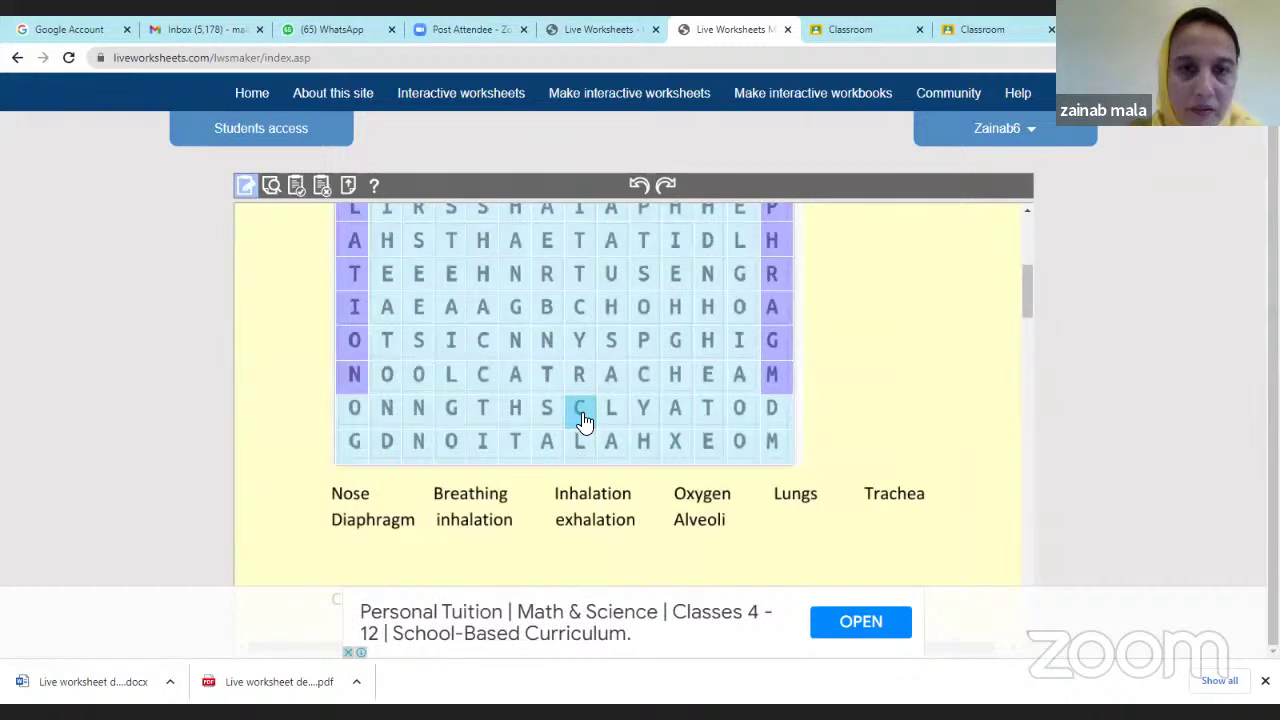
pyautogui.scroll(3, 585, 420)
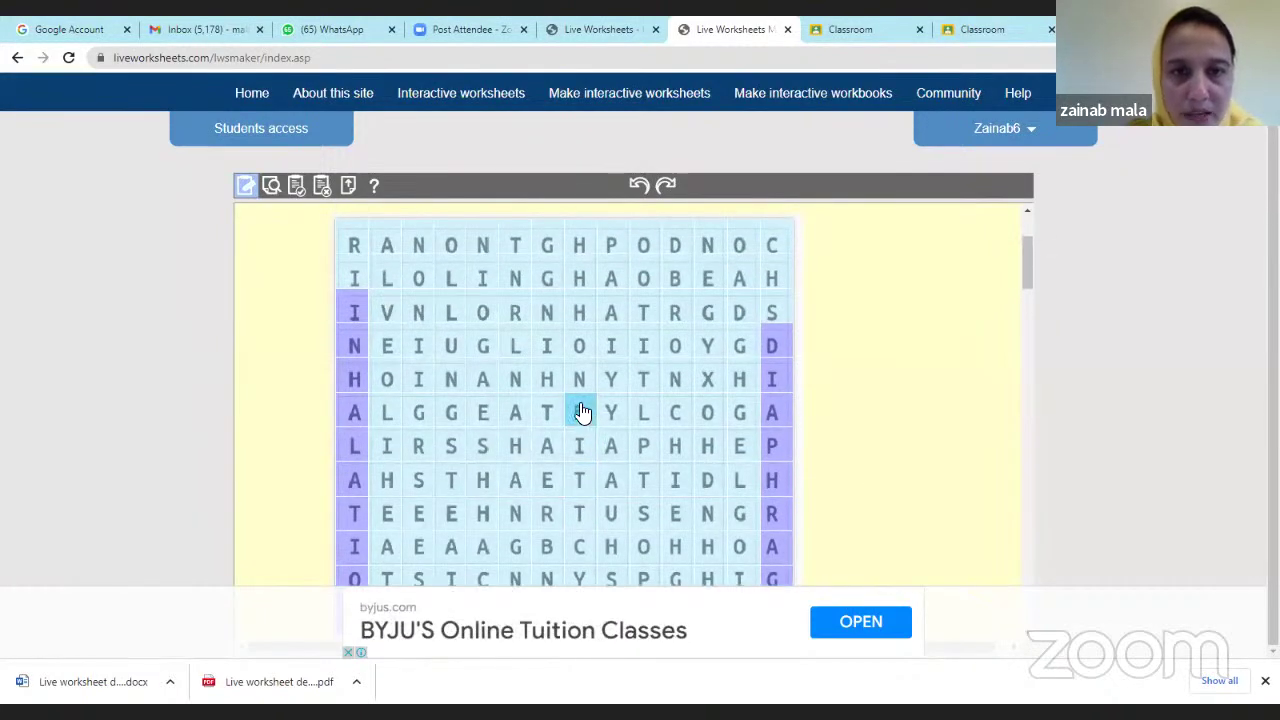
pyautogui.scroll(-2, 516, 441)
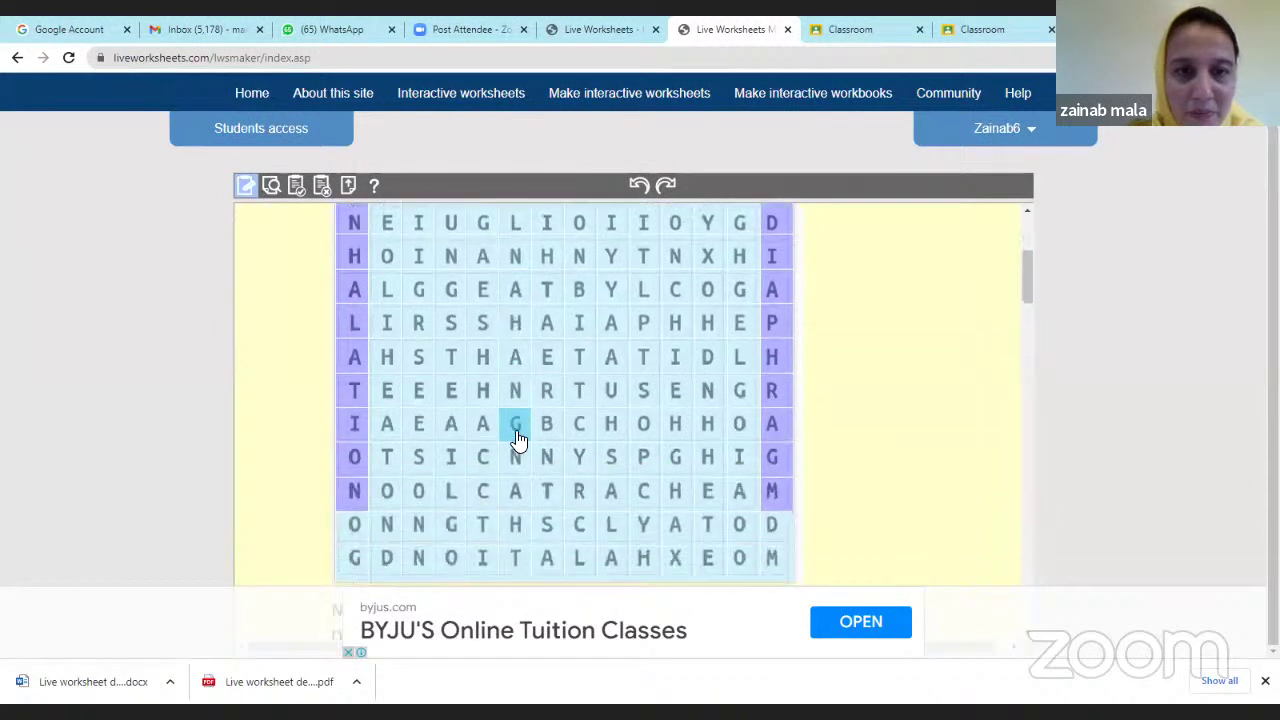
pyautogui.scroll(1, 520, 430)
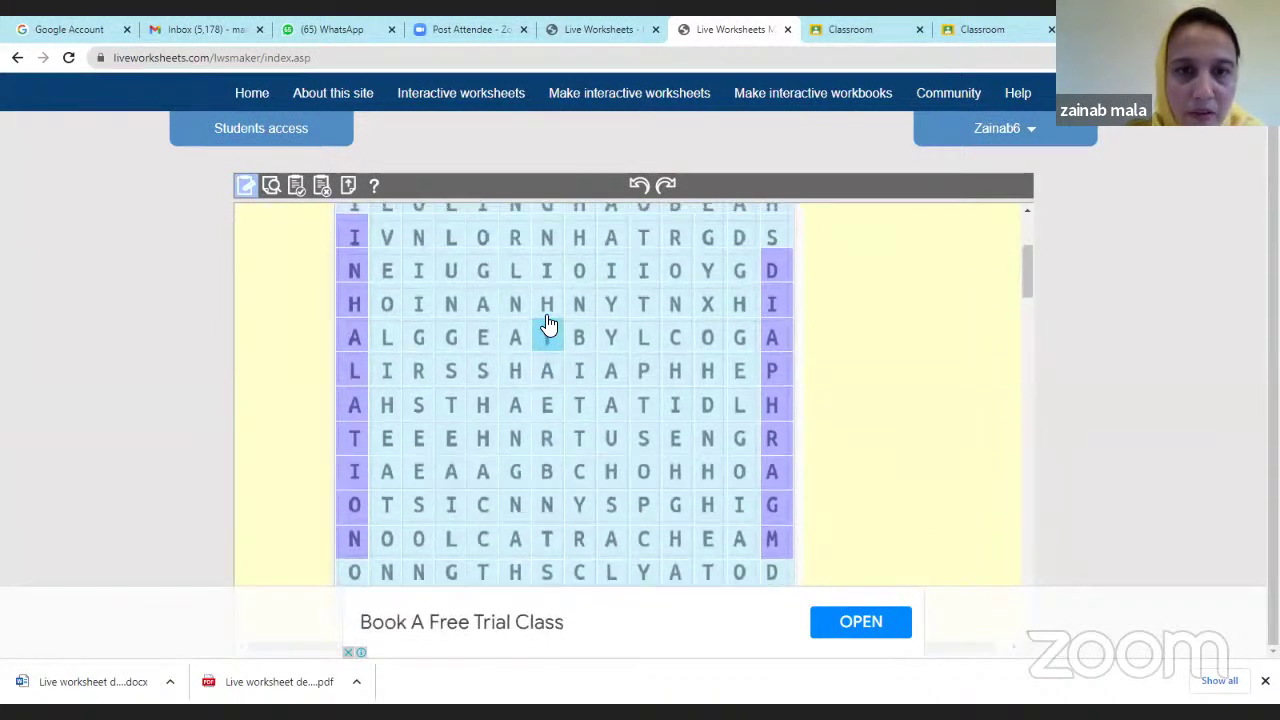
pyautogui.scroll(2, 549, 330)
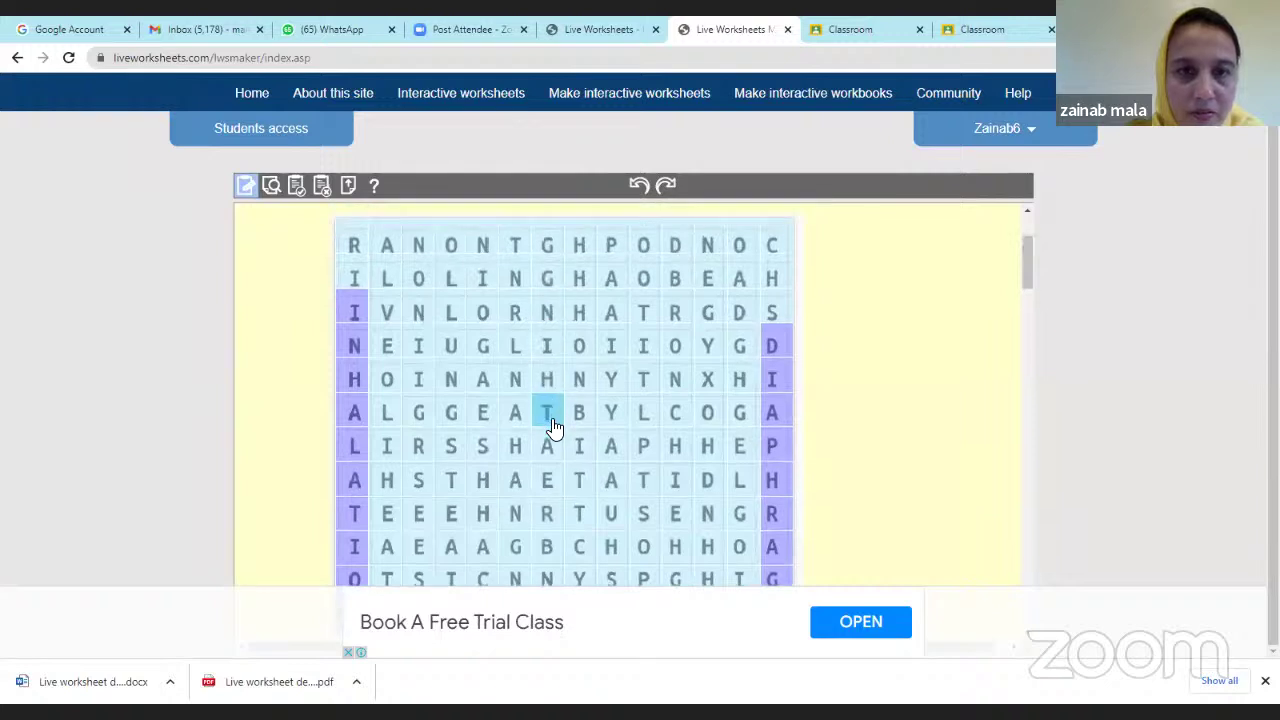
pyautogui.scroll(-2, 550, 430)
# Mark the letters of BREATHING vertically in the grid as an answer word.
pyautogui.click(546, 466)
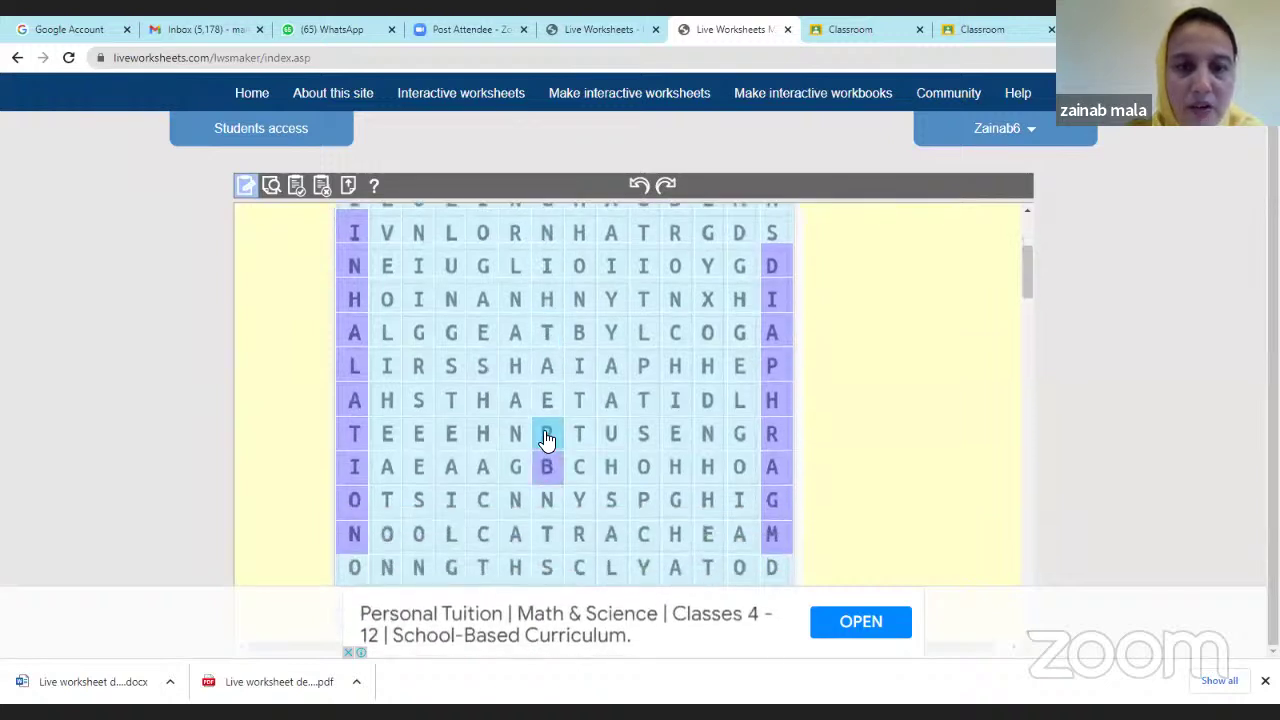
pyautogui.click(546, 436)
pyautogui.click(546, 401)
pyautogui.click(546, 367)
pyautogui.click(546, 338)
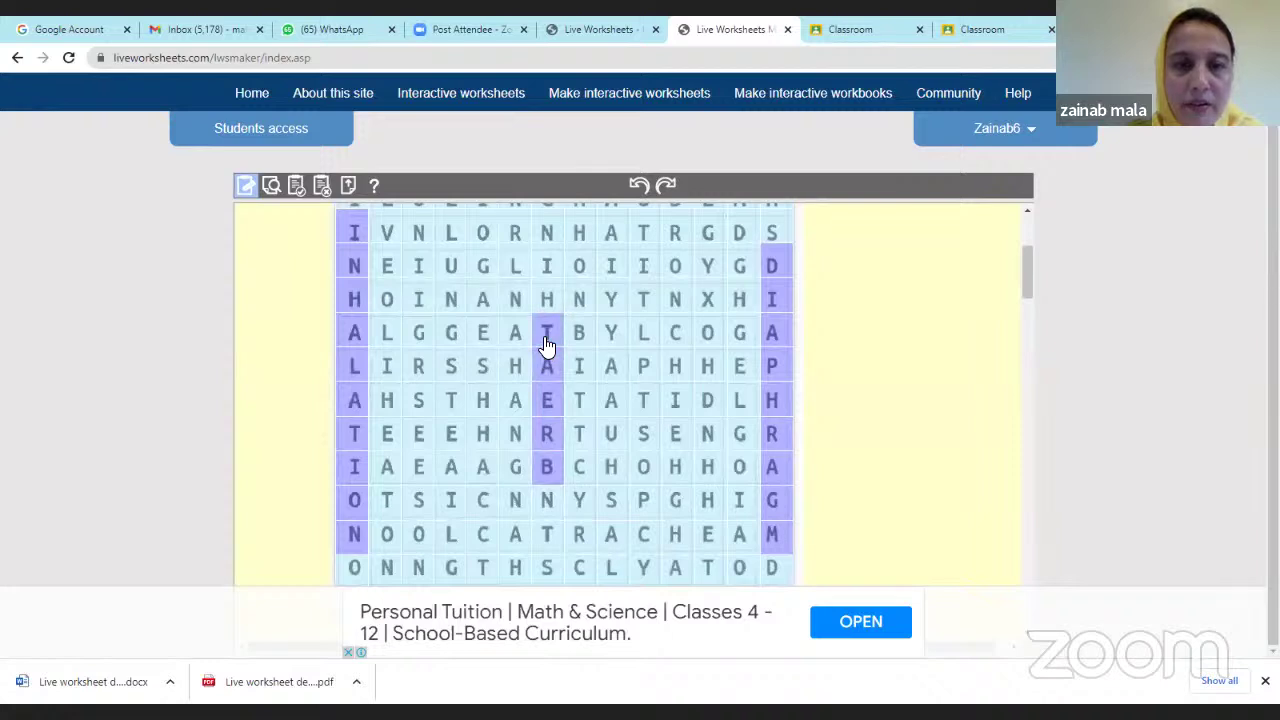
pyautogui.click(547, 300)
pyautogui.scroll(4, 550, 310)
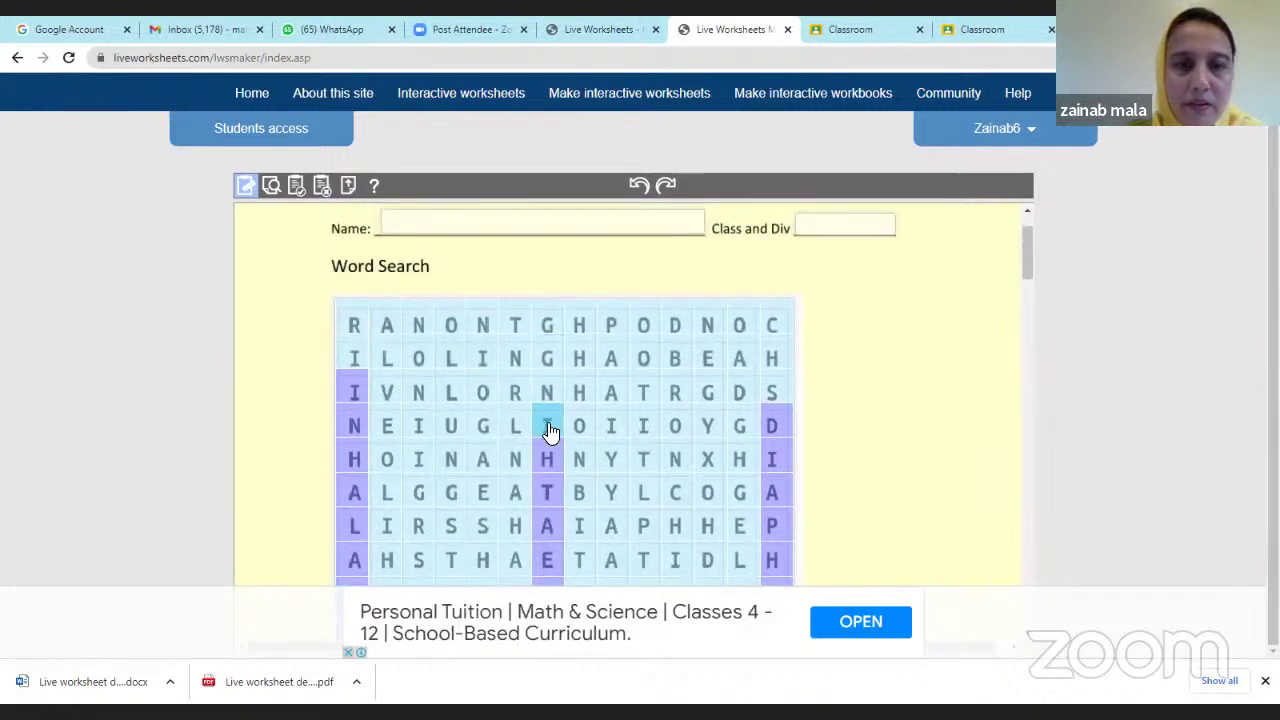
pyautogui.click(547, 426)
pyautogui.click(547, 392)
pyautogui.click(547, 358)
pyautogui.scroll(-3, 577, 391)
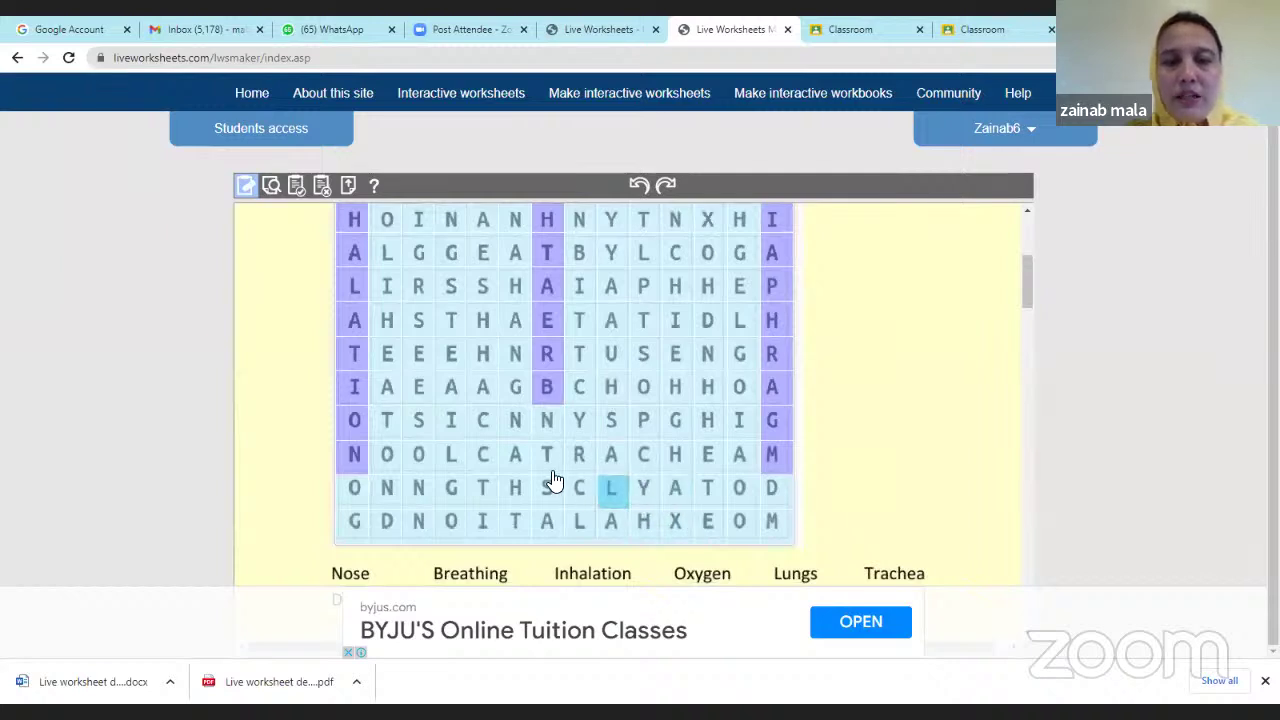
# Mark TRACHEA across its row, letter by letter, as an answer word.
pyautogui.click(548, 460)
pyautogui.click(582, 458)
pyautogui.click(610, 458)
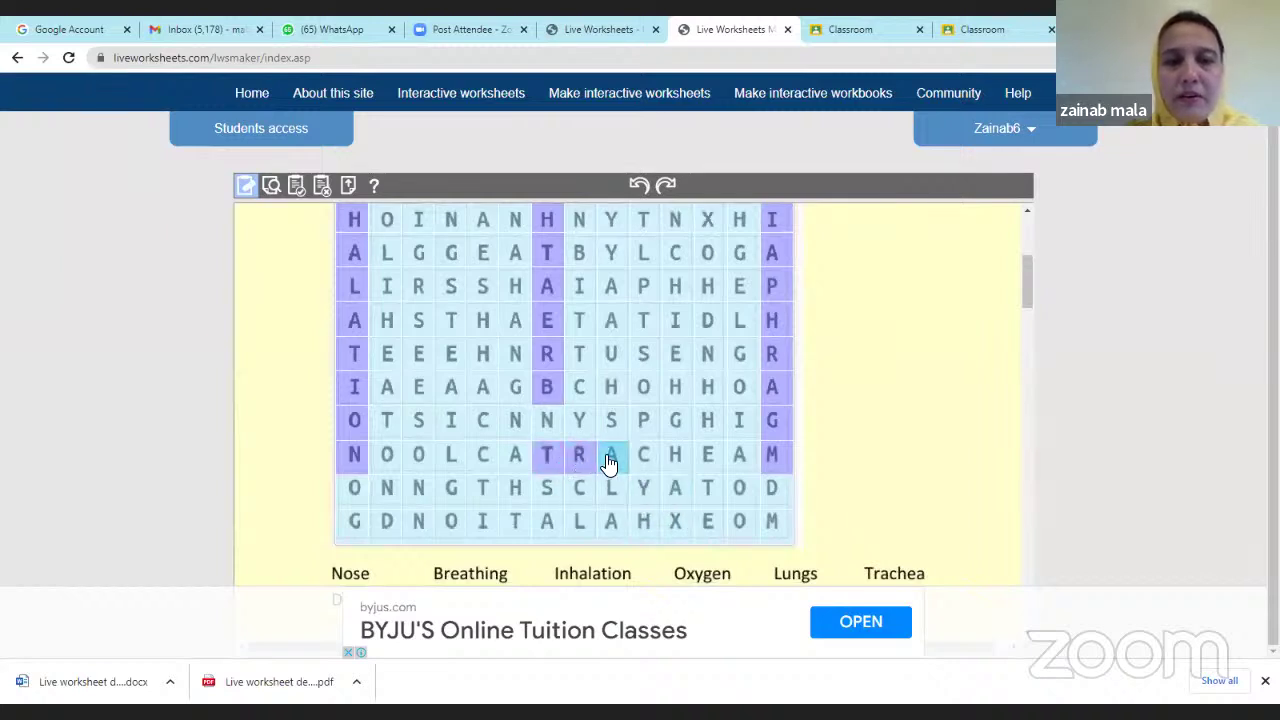
pyautogui.click(645, 458)
pyautogui.click(677, 458)
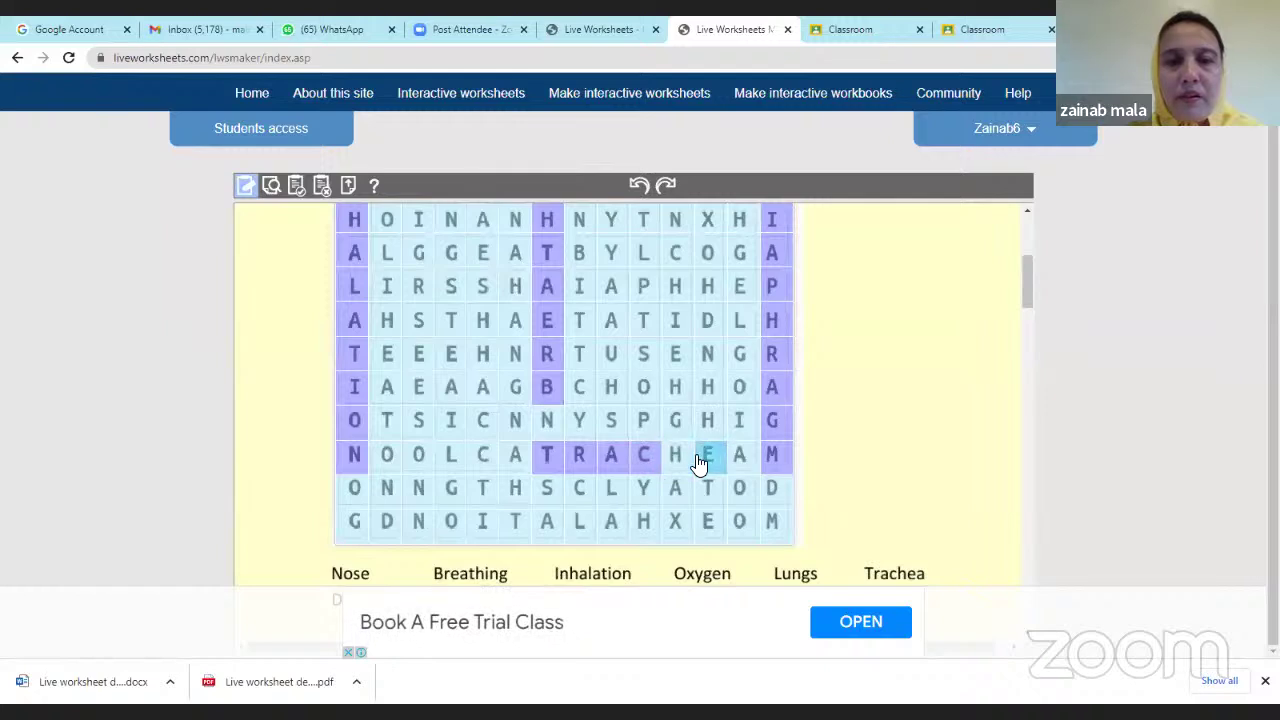
pyautogui.click(700, 461)
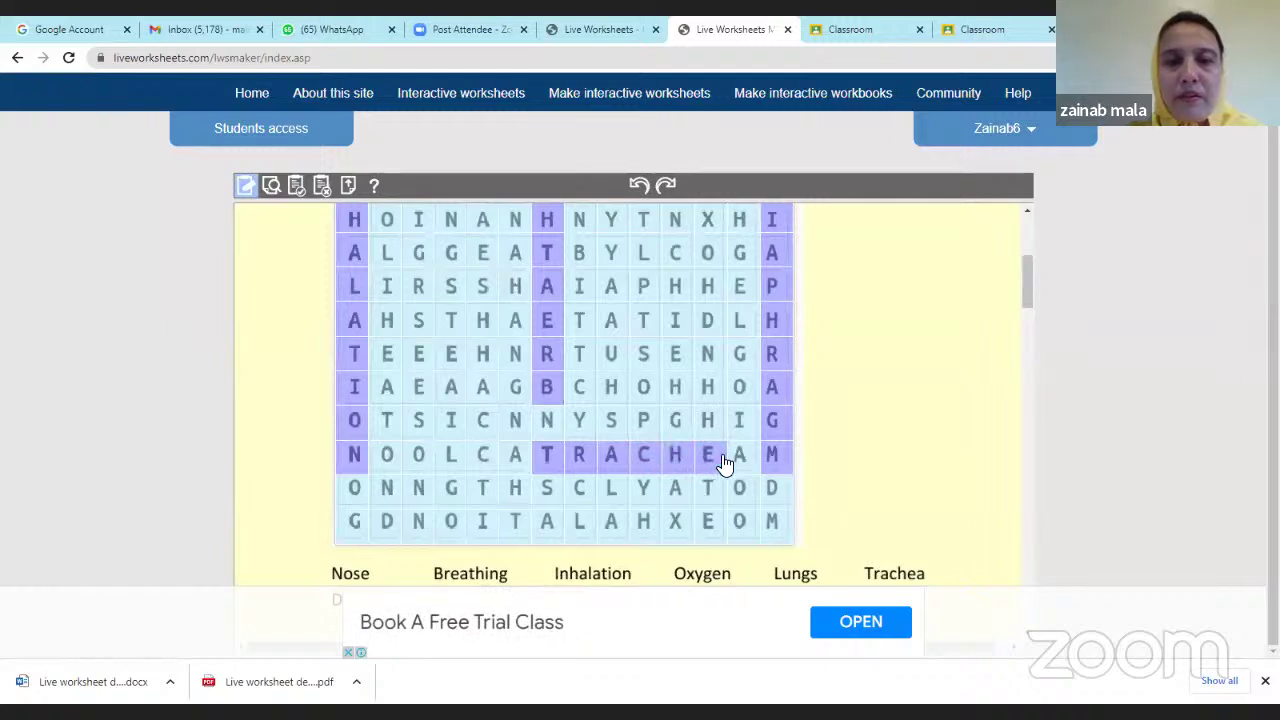
pyautogui.click(738, 458)
# Mark LUNGS down its column as the fifth answer word.
pyautogui.scroll(2, 417, 449)
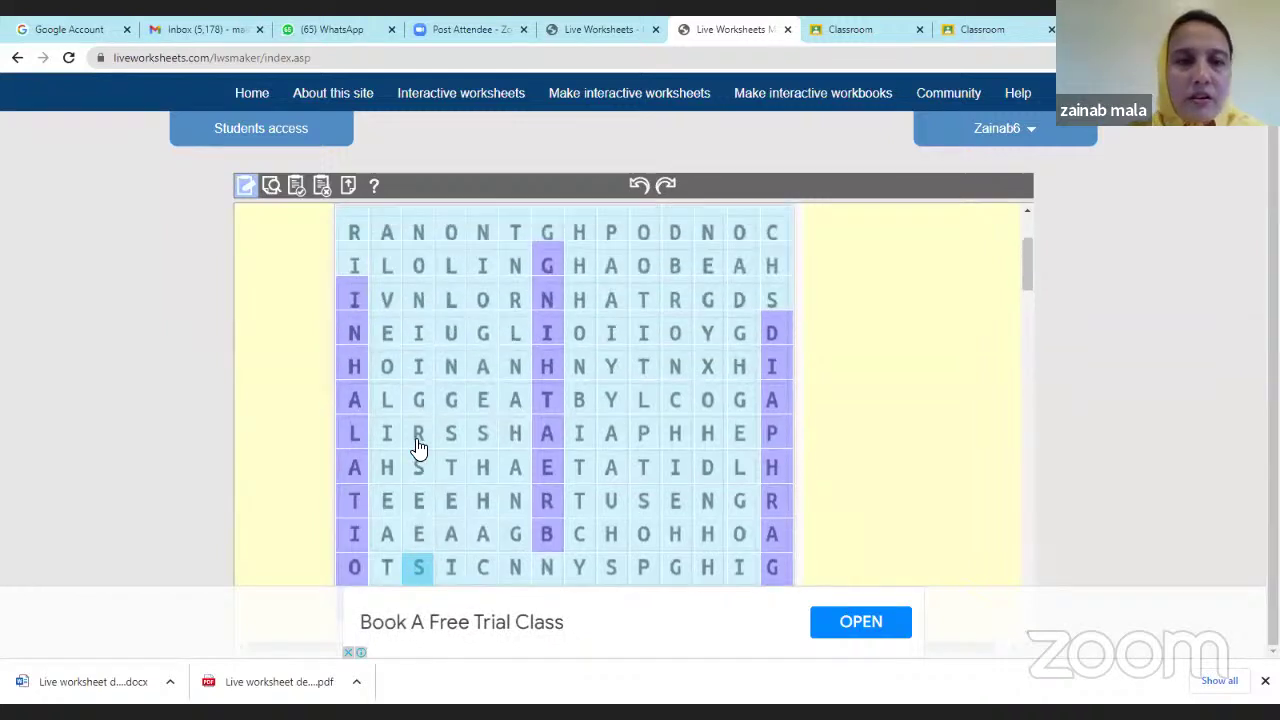
pyautogui.click(451, 315)
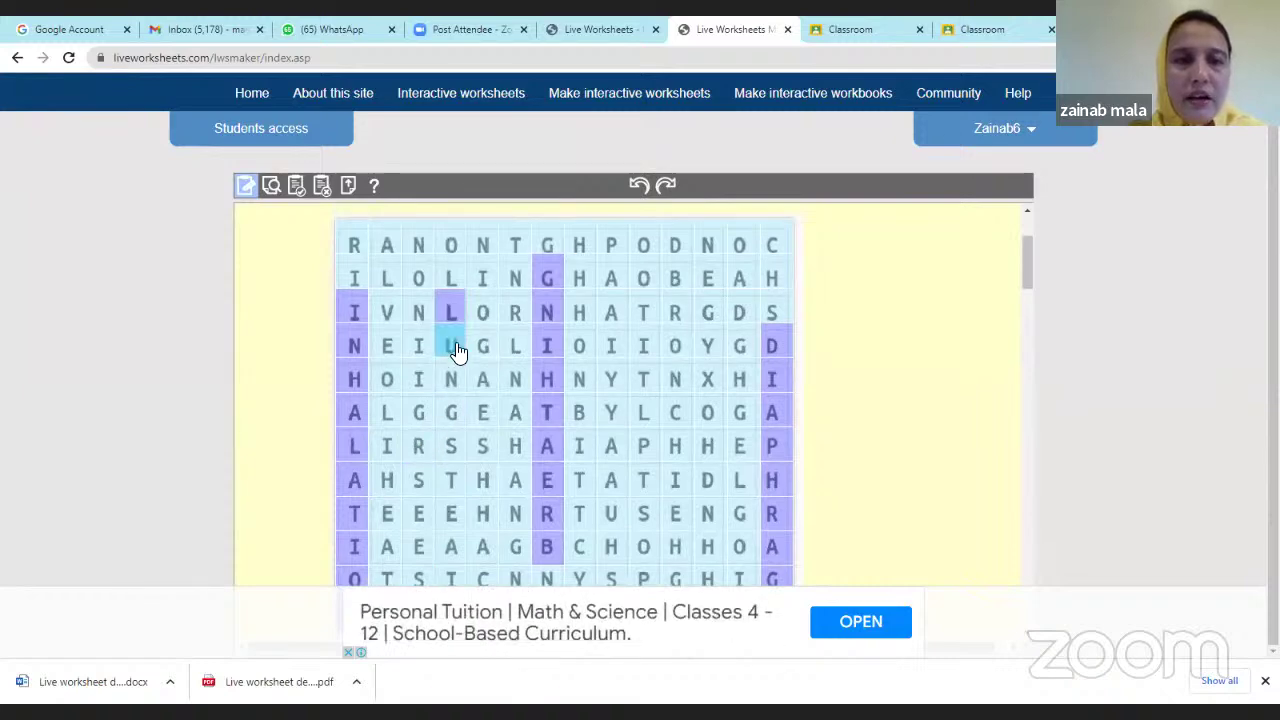
pyautogui.click(451, 348)
pyautogui.click(451, 379)
pyautogui.click(451, 412)
pyautogui.click(451, 445)
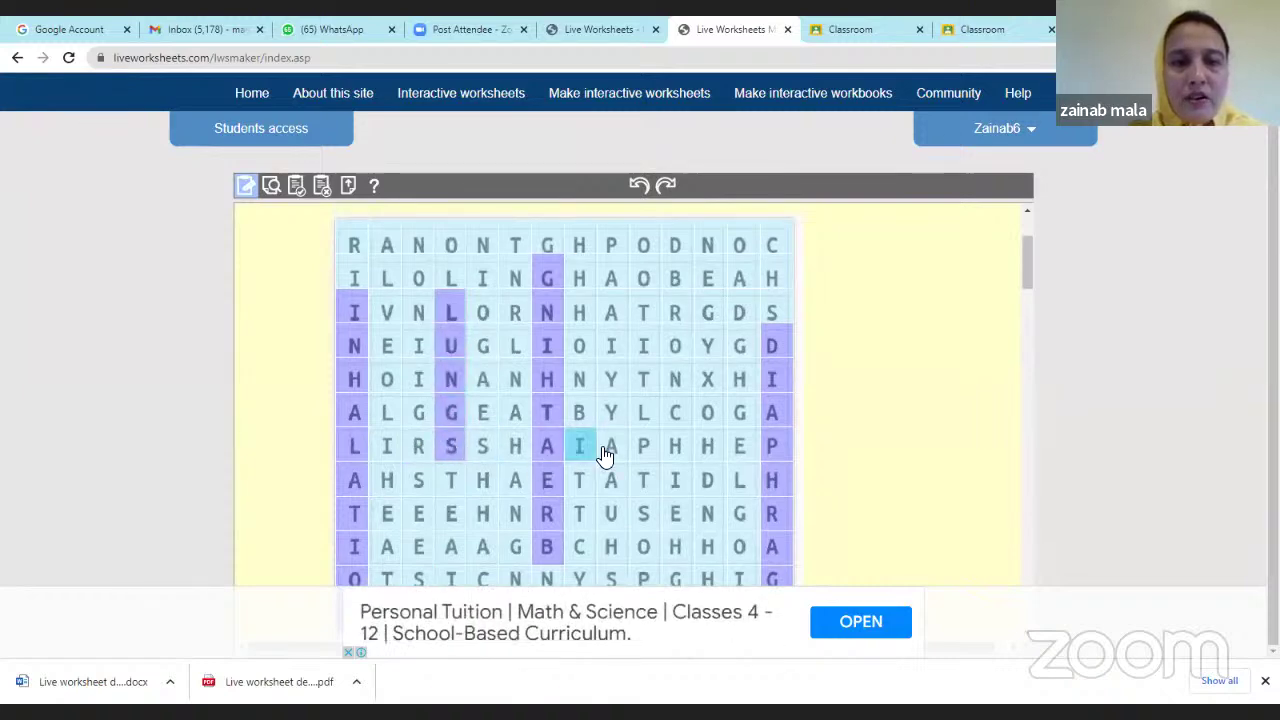
pyautogui.scroll(-3, 597, 460)
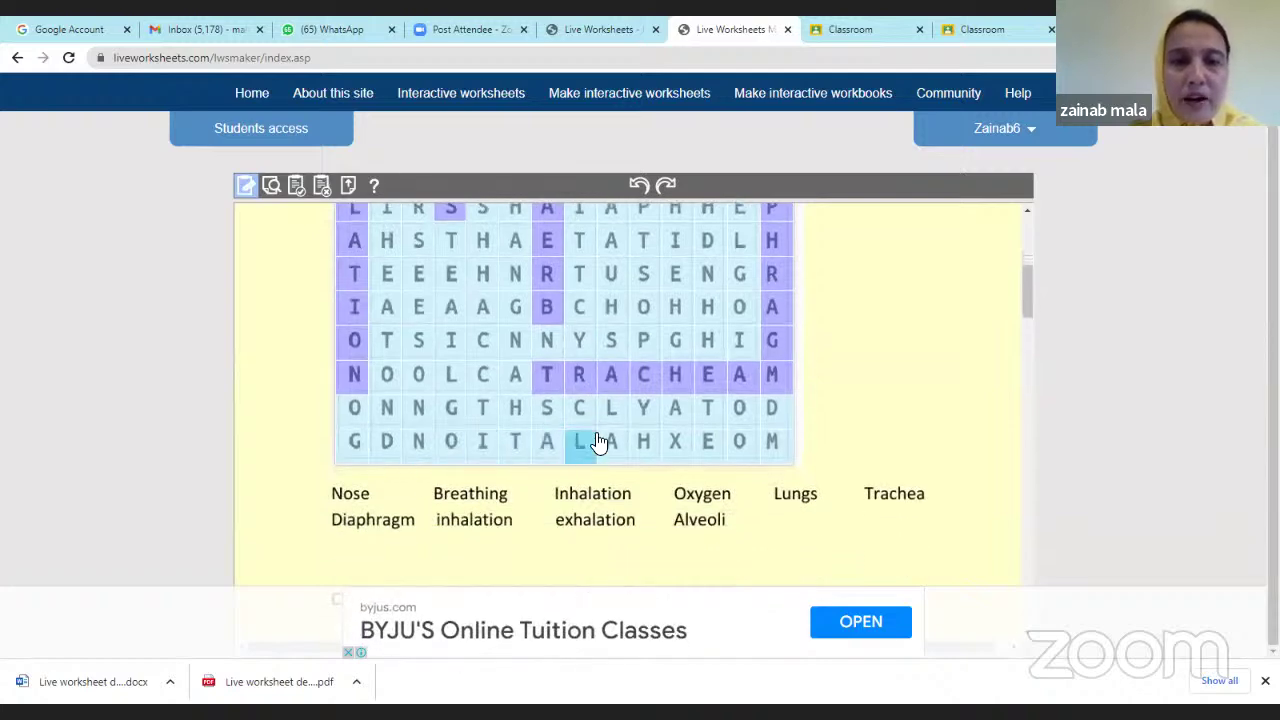
pyautogui.scroll(2, 514, 449)
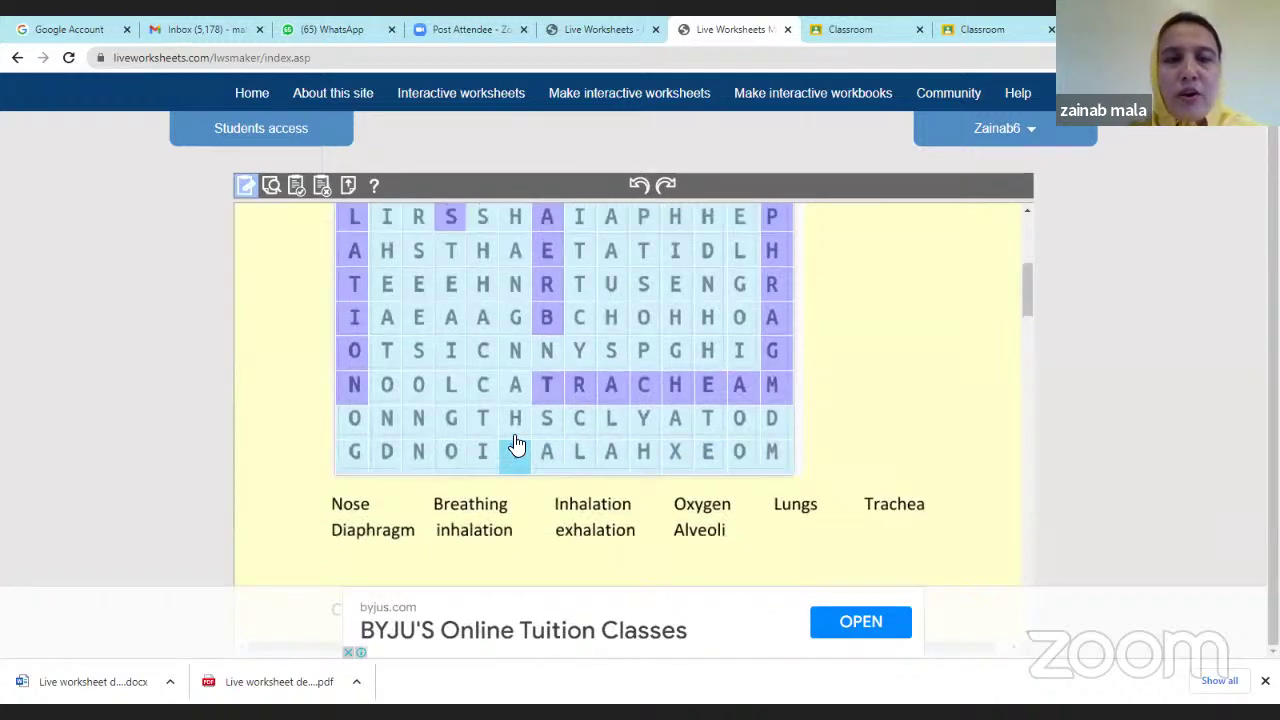
pyautogui.scroll(1, 420, 360)
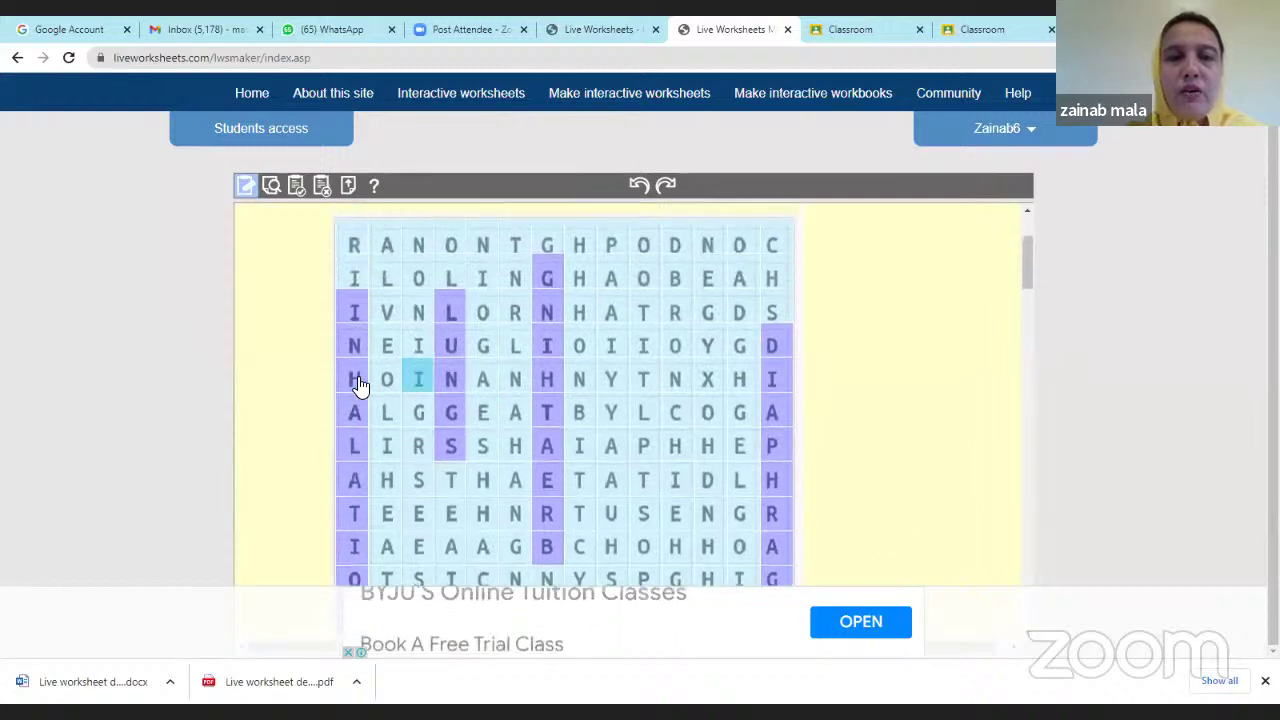
pyautogui.scroll(-3, 551, 443)
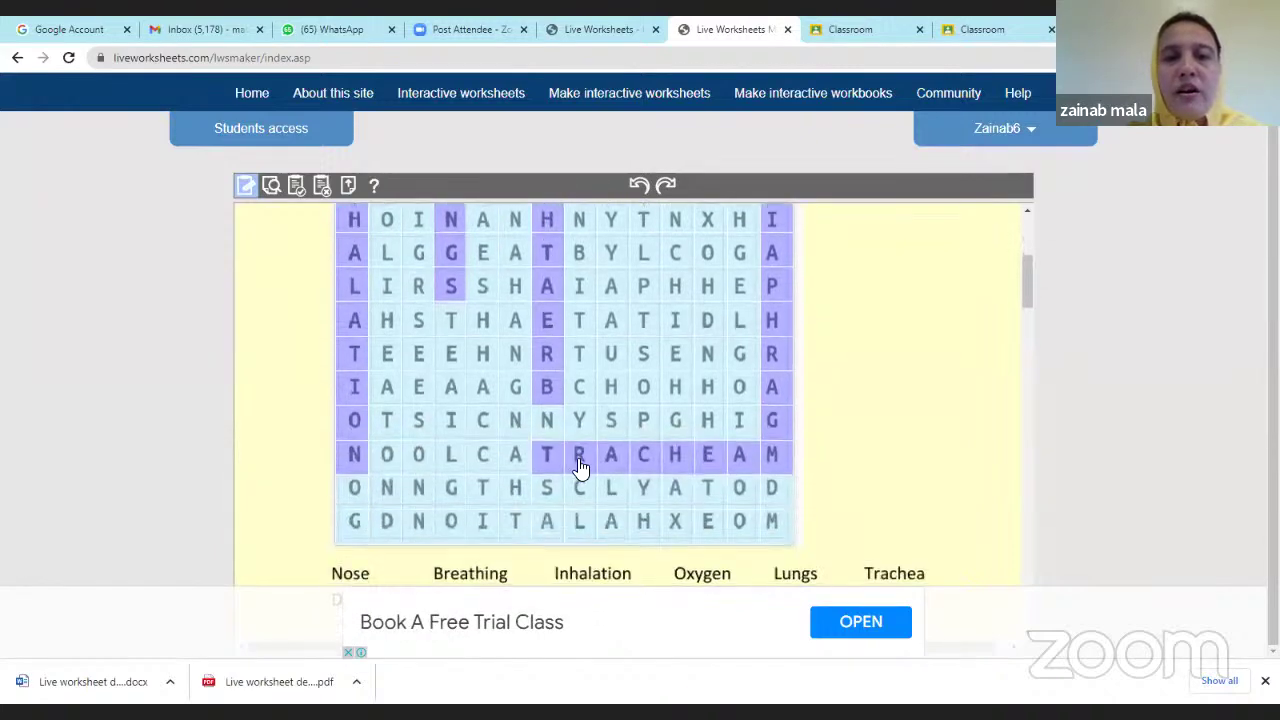
pyautogui.scroll(3, 789, 460)
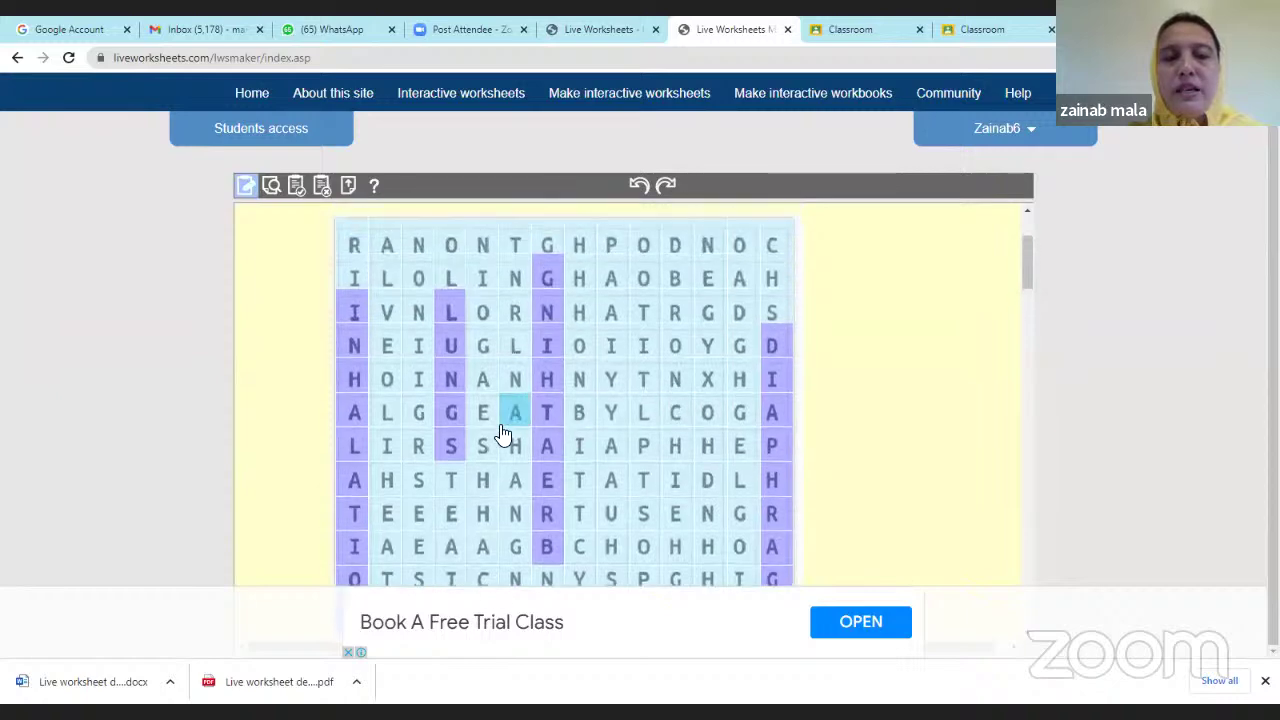
pyautogui.scroll(-3, 811, 466)
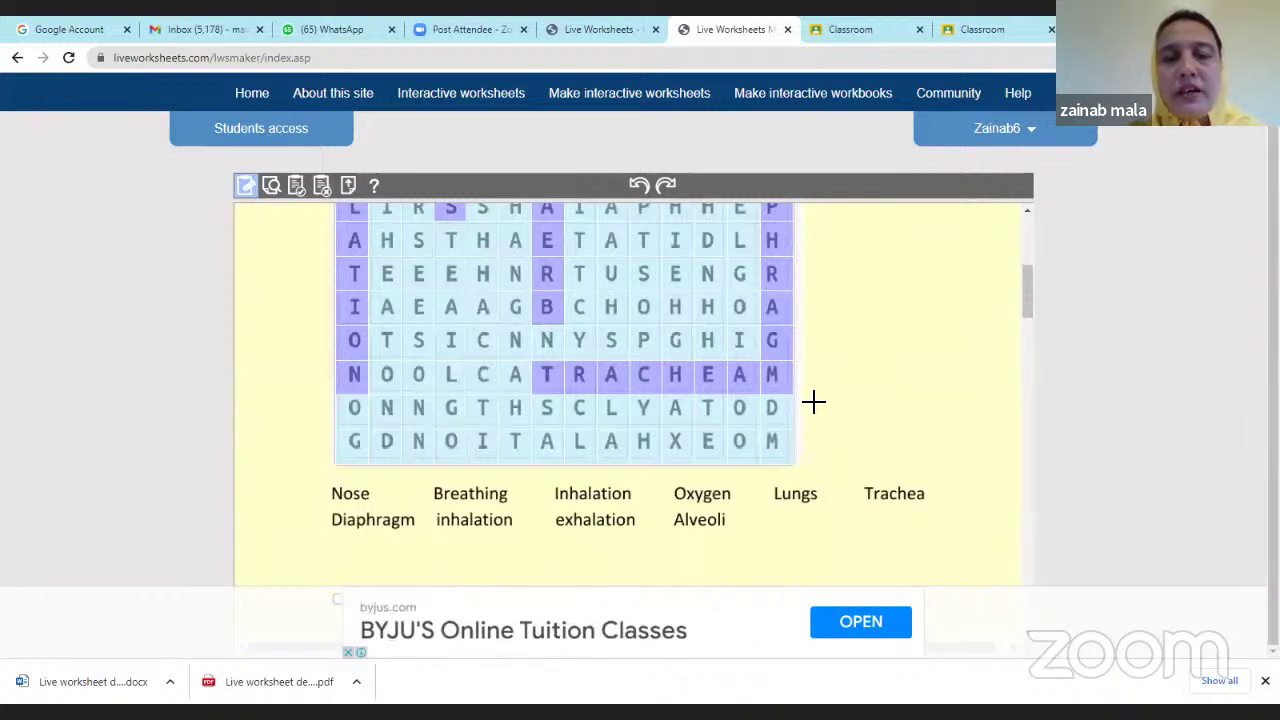
# Preview the worksheet as a student and find INHALATION and TRACHEA in the grid.
pyautogui.click(271, 187)
pyautogui.scroll(-2, 475, 363)
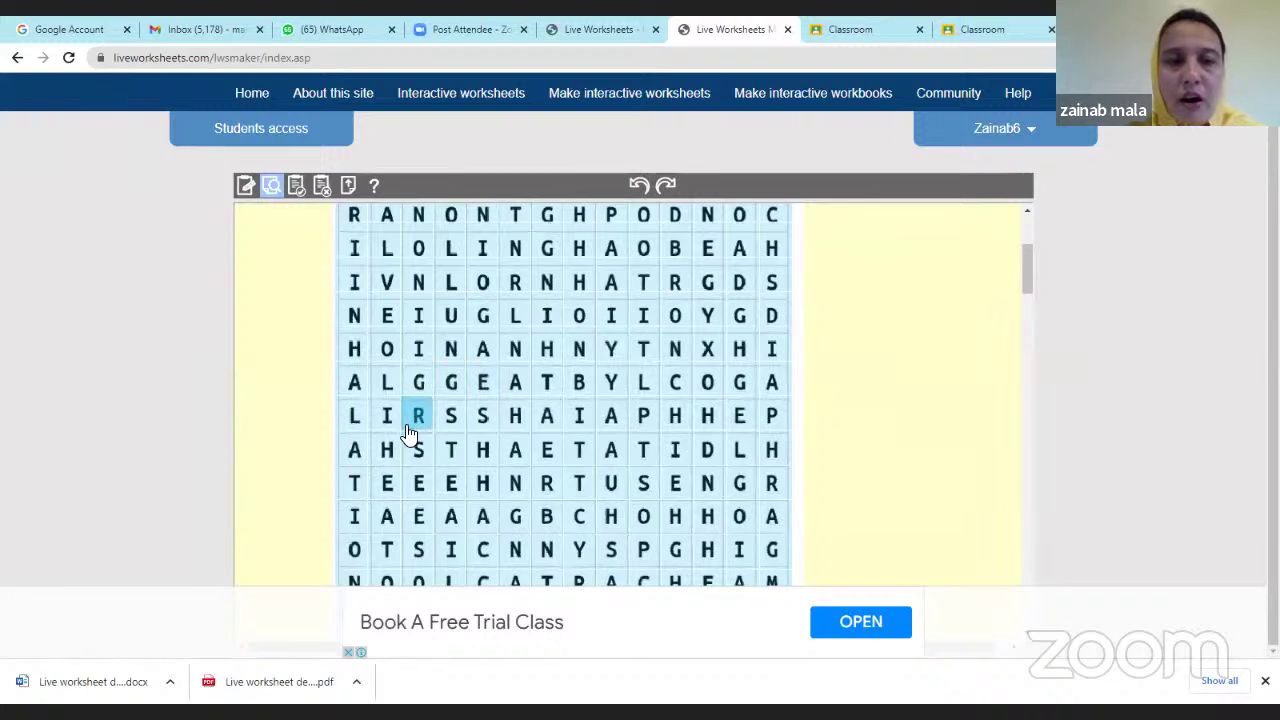
pyautogui.moveTo(354, 289); pyautogui.dragTo(356, 448)
pyautogui.scroll(-2, 354, 380)
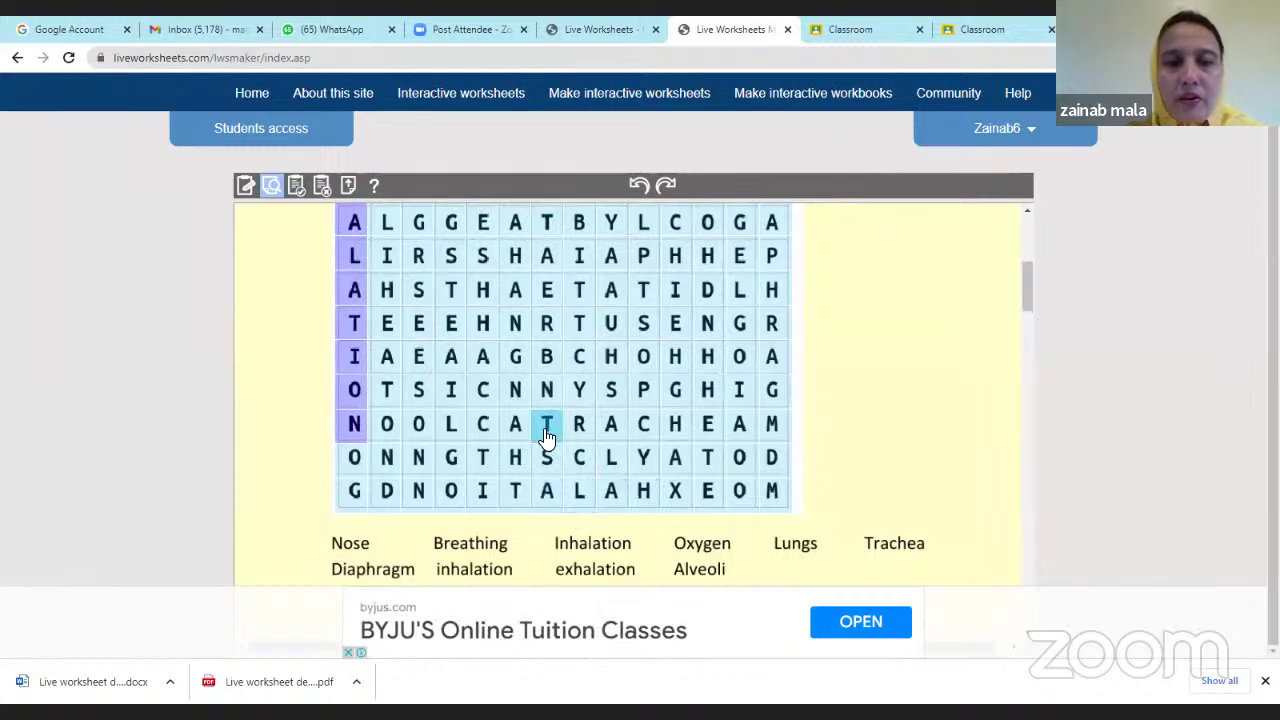
pyautogui.moveTo(545, 428); pyautogui.dragTo(737, 431)
# Submit the trial attempt with Finish!! and review the 4/10 score.
pyautogui.scroll(-1, 575, 433)
pyautogui.scroll(-15, 575, 433)
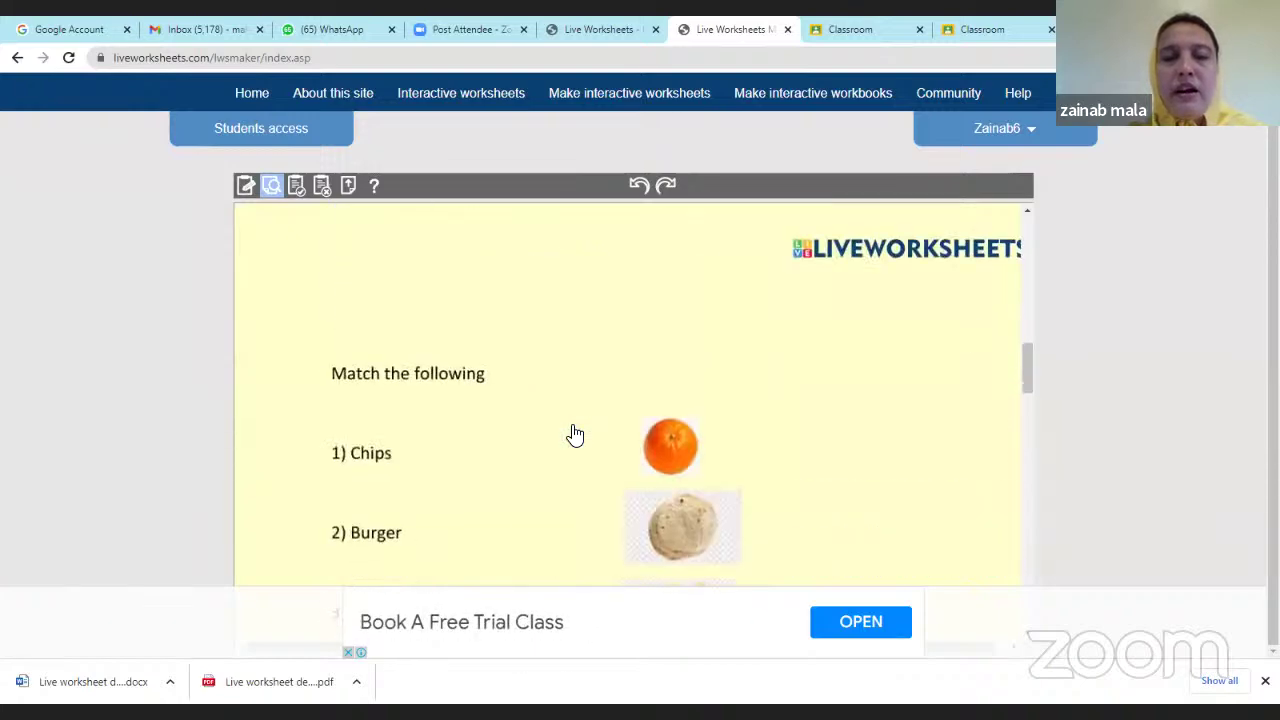
pyautogui.scroll(-6, 576, 440)
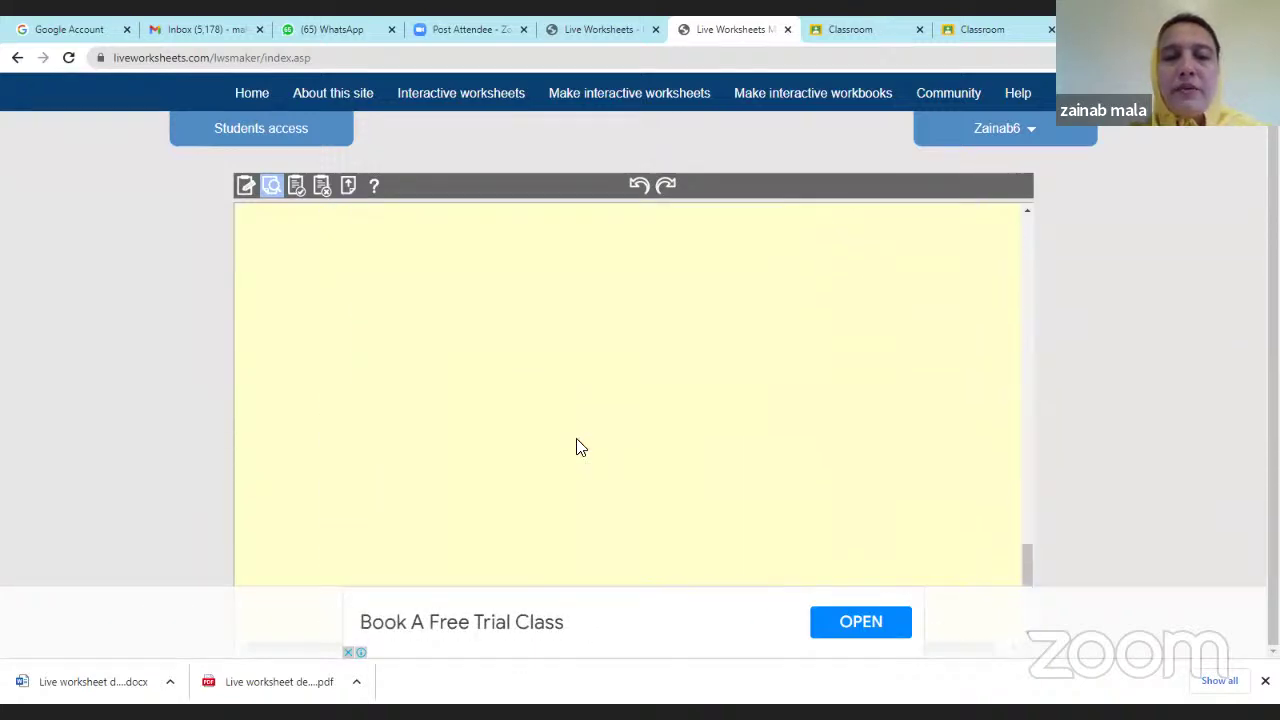
pyautogui.click(618, 515)
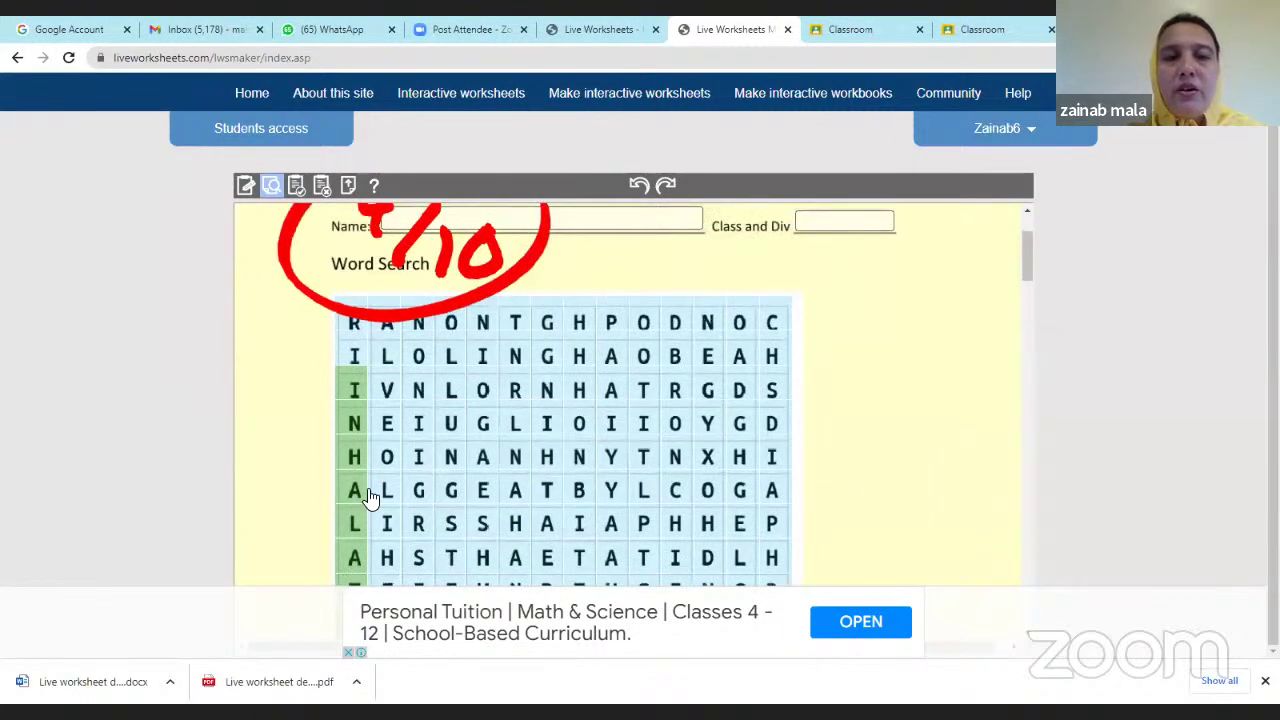
pyautogui.scroll(-3, 366, 491)
pyautogui.scroll(3, 586, 534)
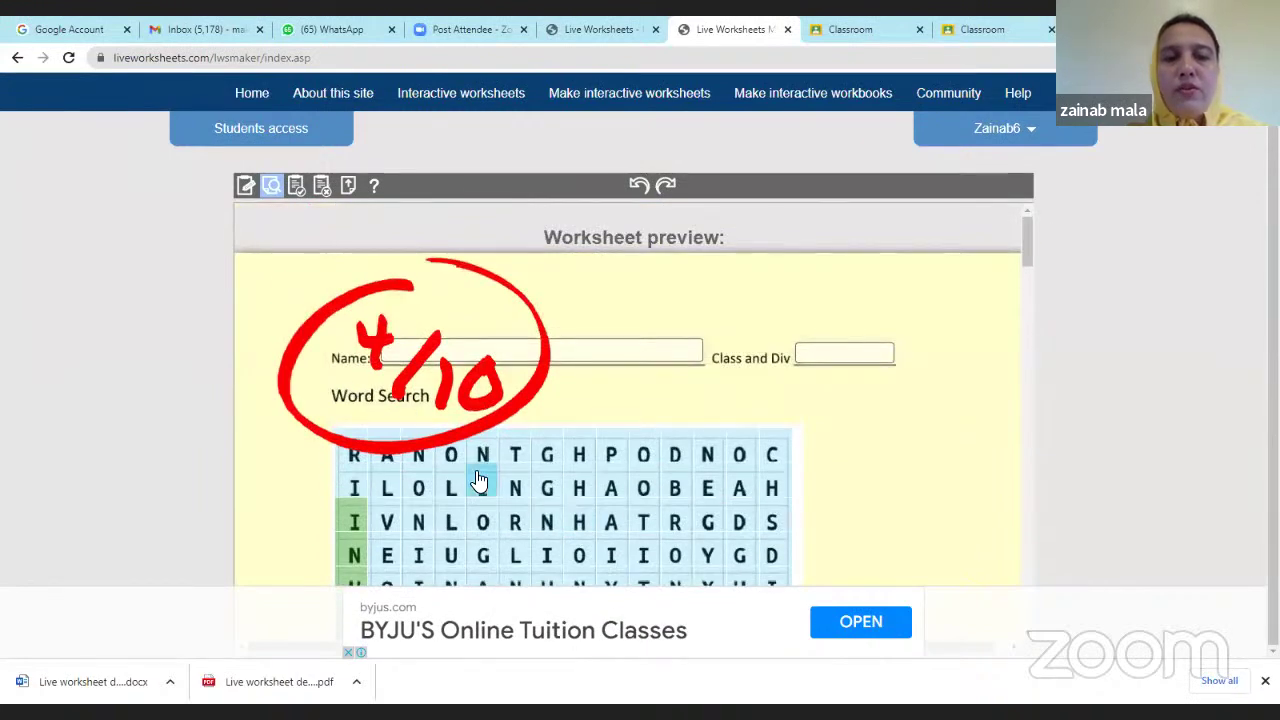
pyautogui.scroll(-5, 484, 477)
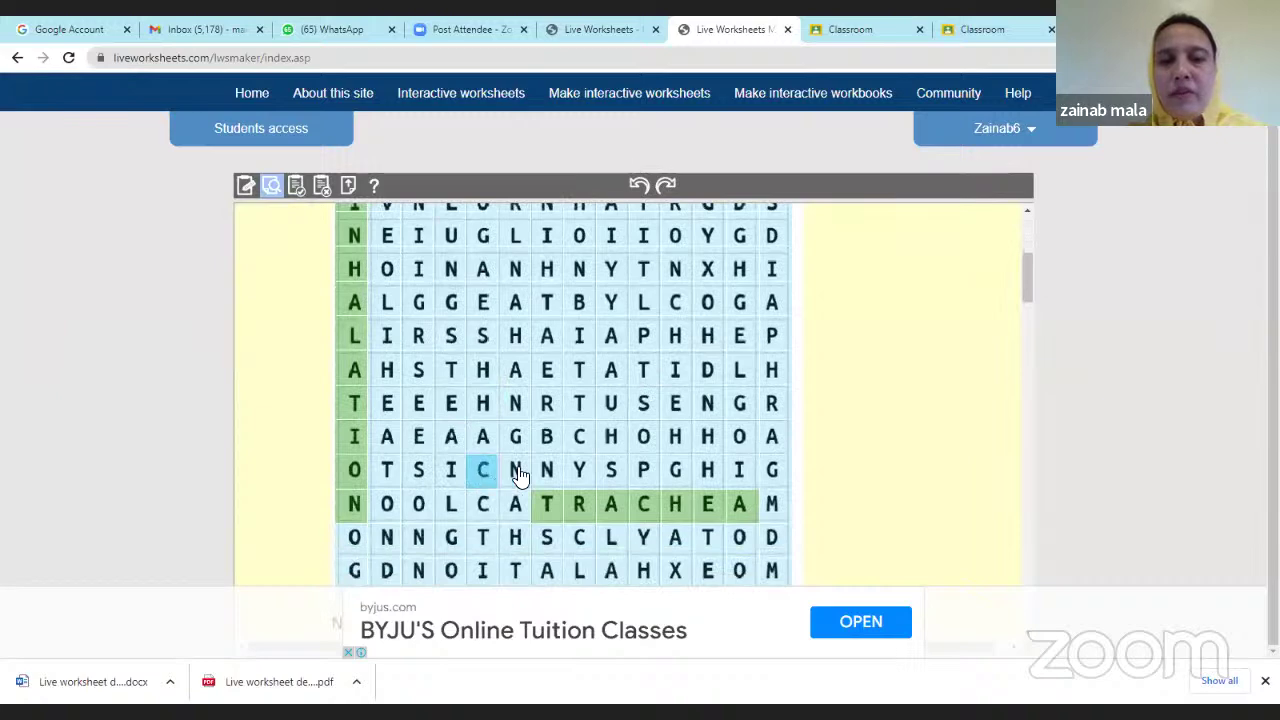
pyautogui.scroll(-3, 646, 506)
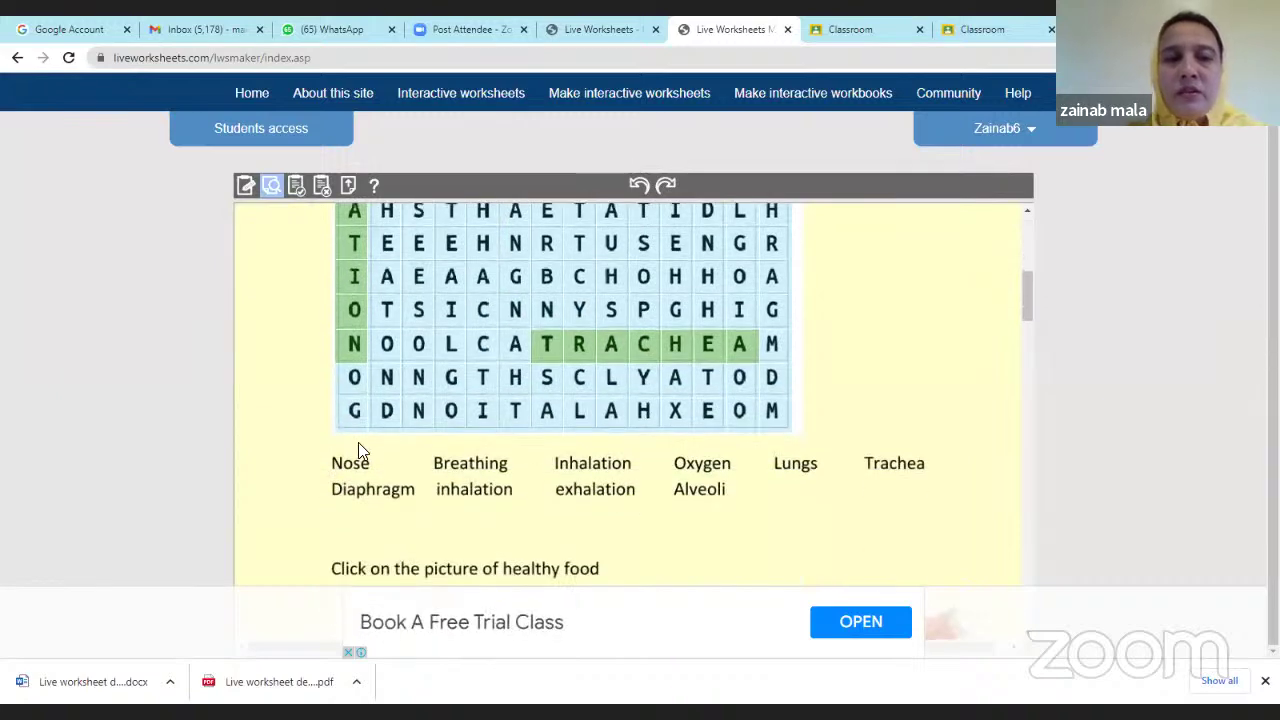
pyautogui.scroll(1, 345, 436)
pyautogui.scroll(5, 345, 436)
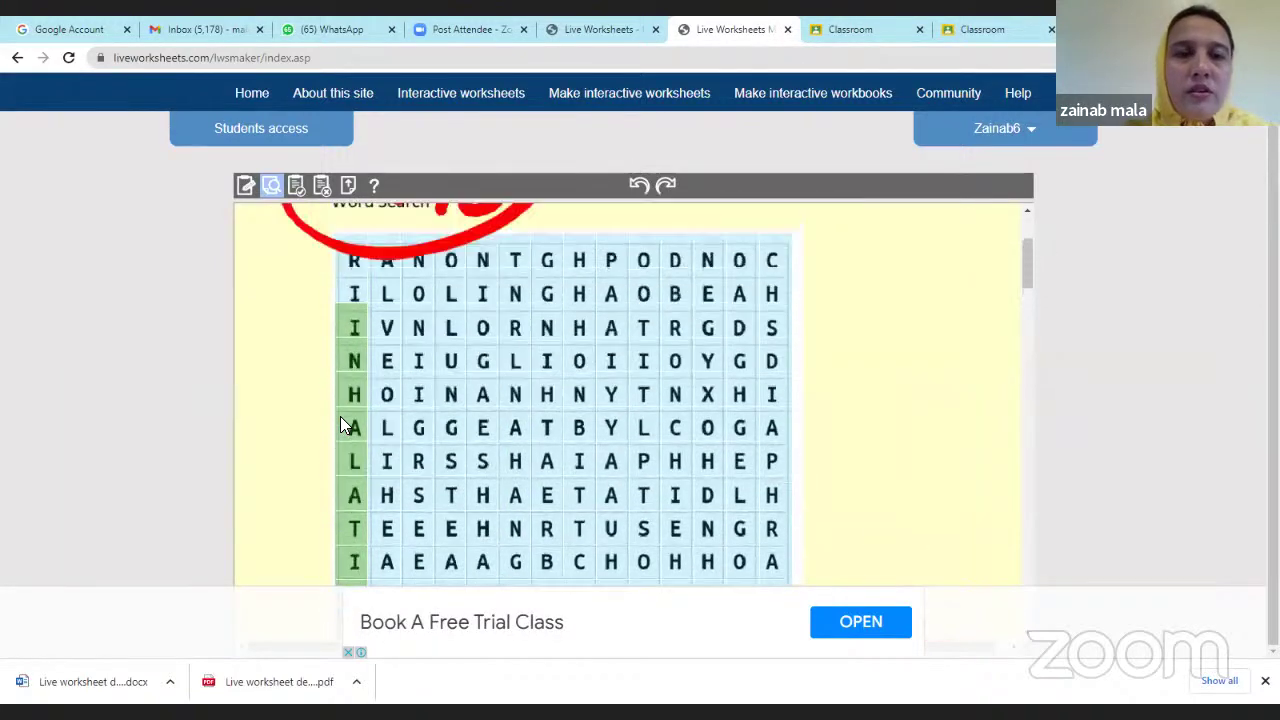
# Return to the editor and scroll down to the healthy-food question.
pyautogui.click(246, 186)
pyautogui.scroll(-5, 516, 490)
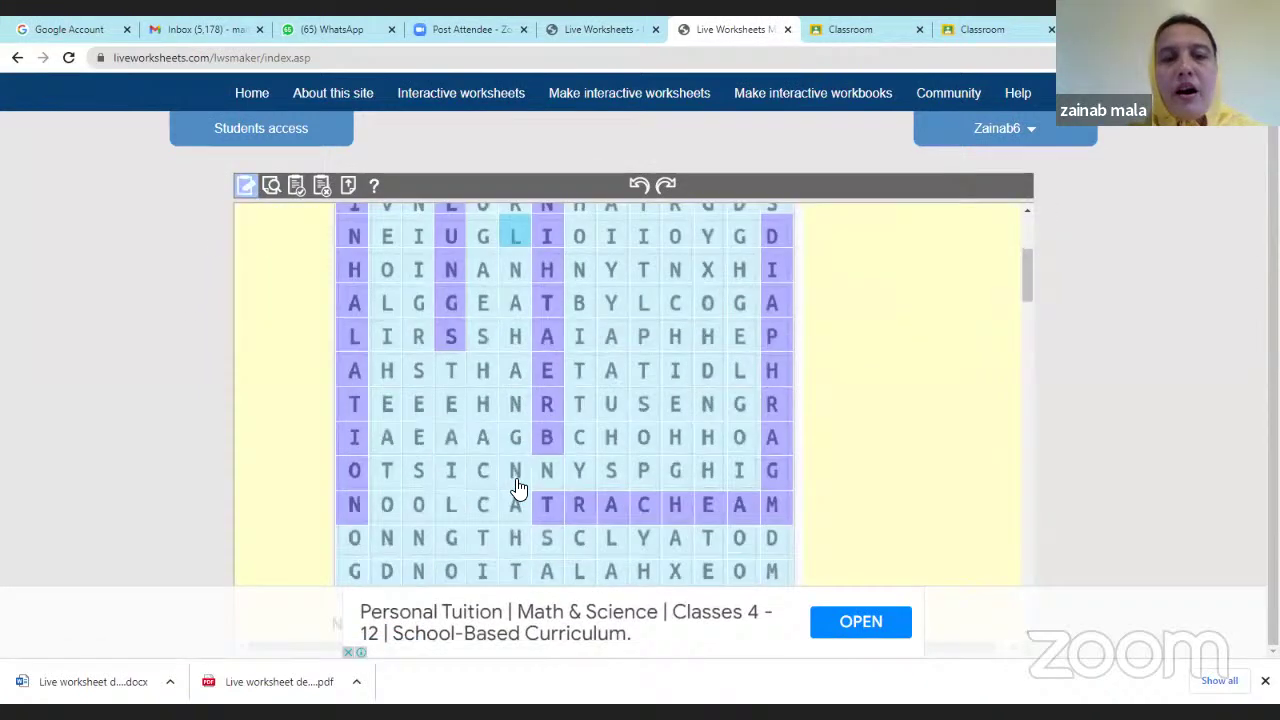
pyautogui.scroll(-6, 516, 488)
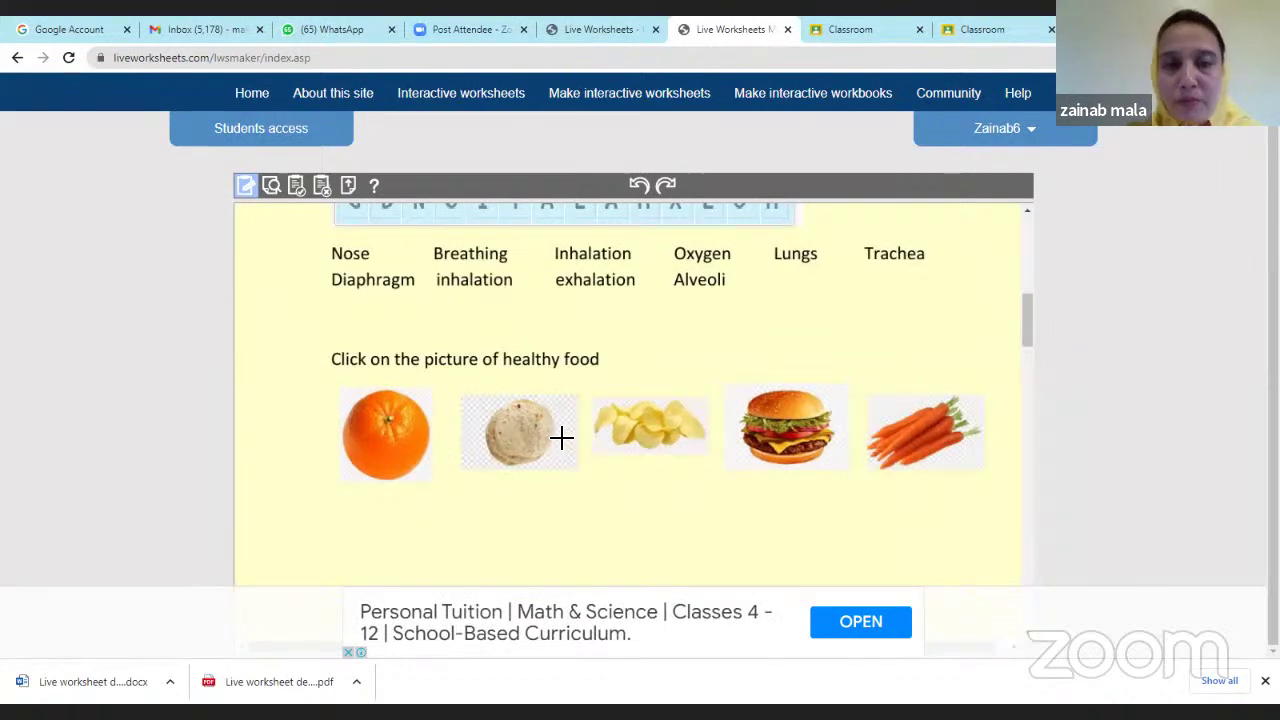
pyautogui.scroll(-1, 384, 390)
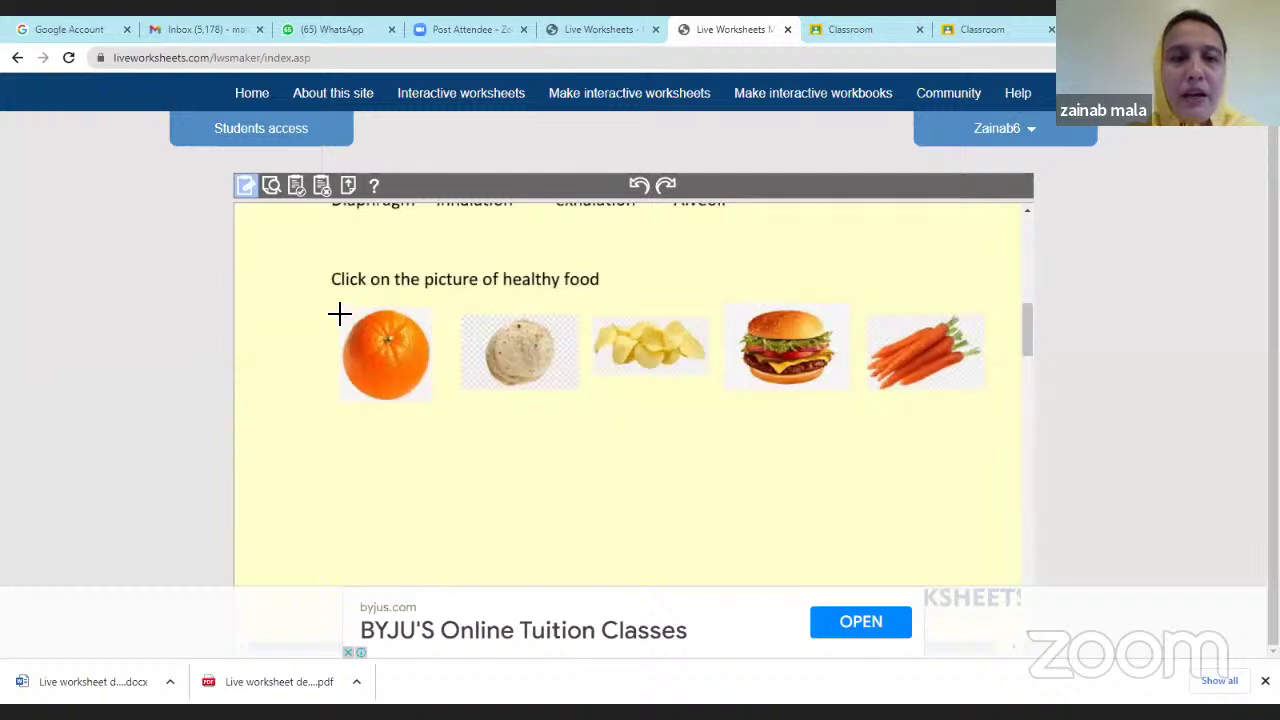
# Draw answer boxes over the orange, roti, chips, burger and carrot pictures.
pyautogui.moveTo(340, 306); pyautogui.dragTo(440, 405)
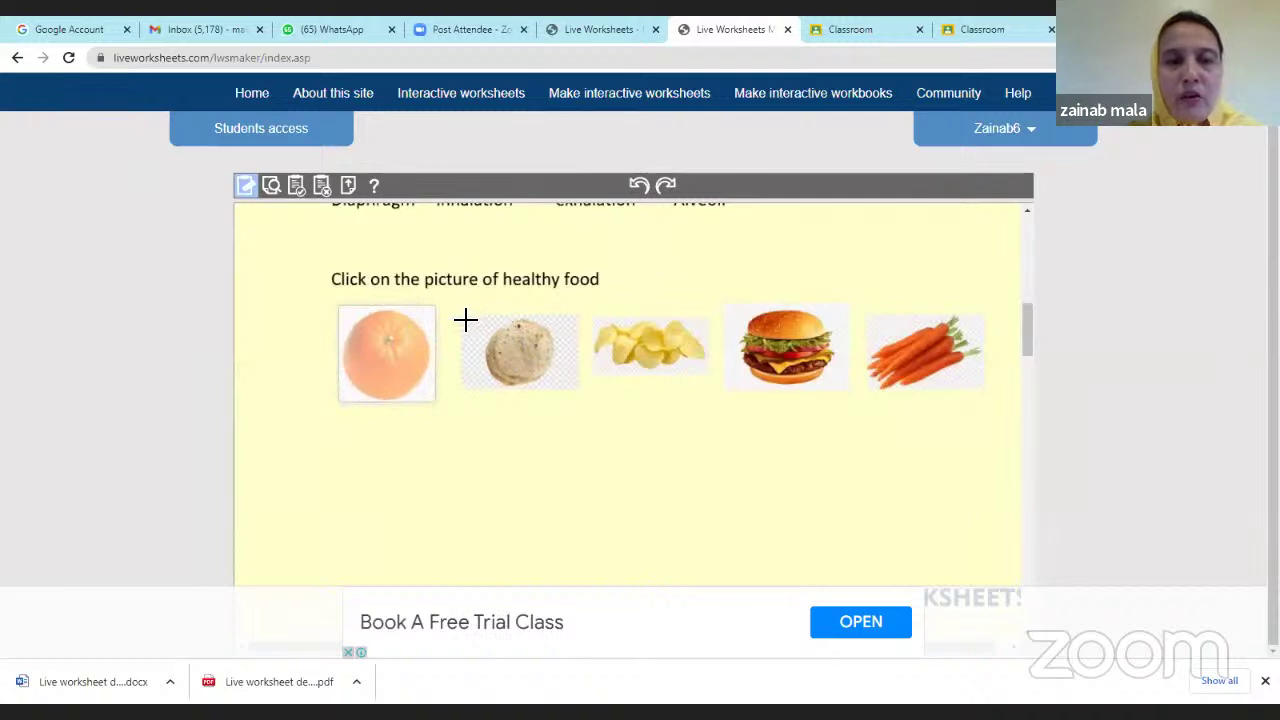
pyautogui.moveTo(465, 320); pyautogui.dragTo(581, 391)
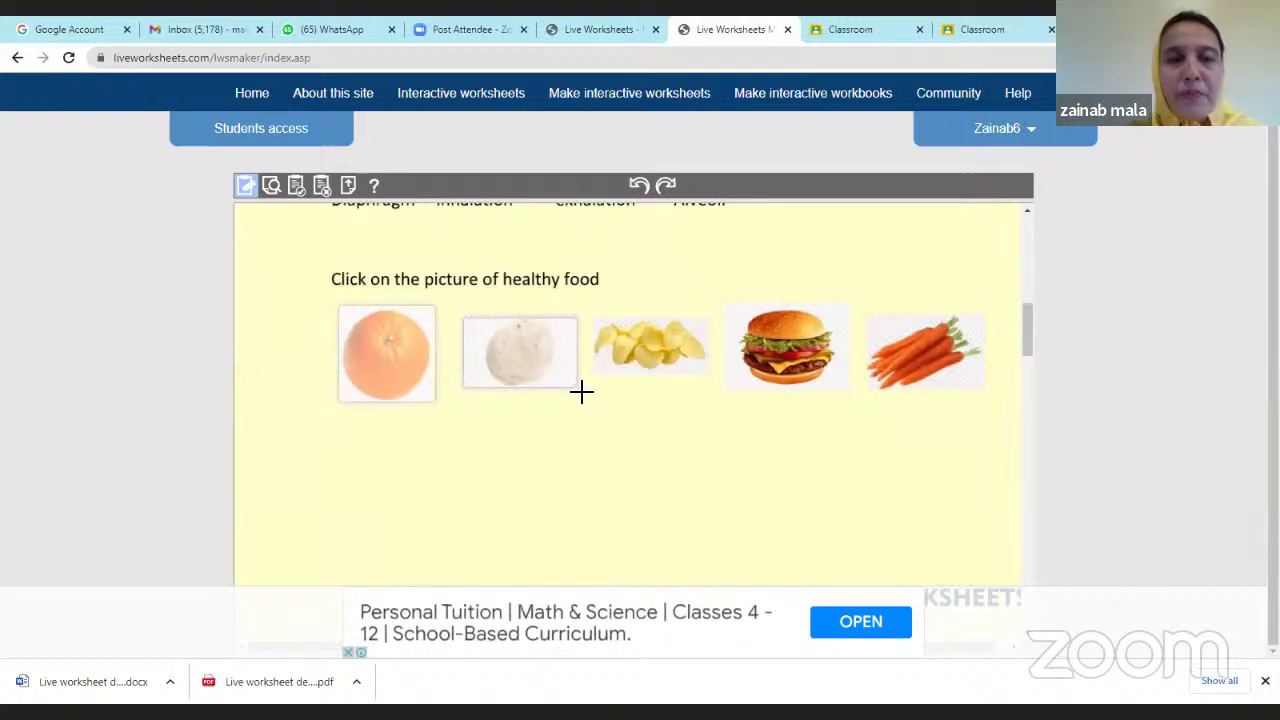
pyautogui.moveTo(595, 319); pyautogui.dragTo(709, 384)
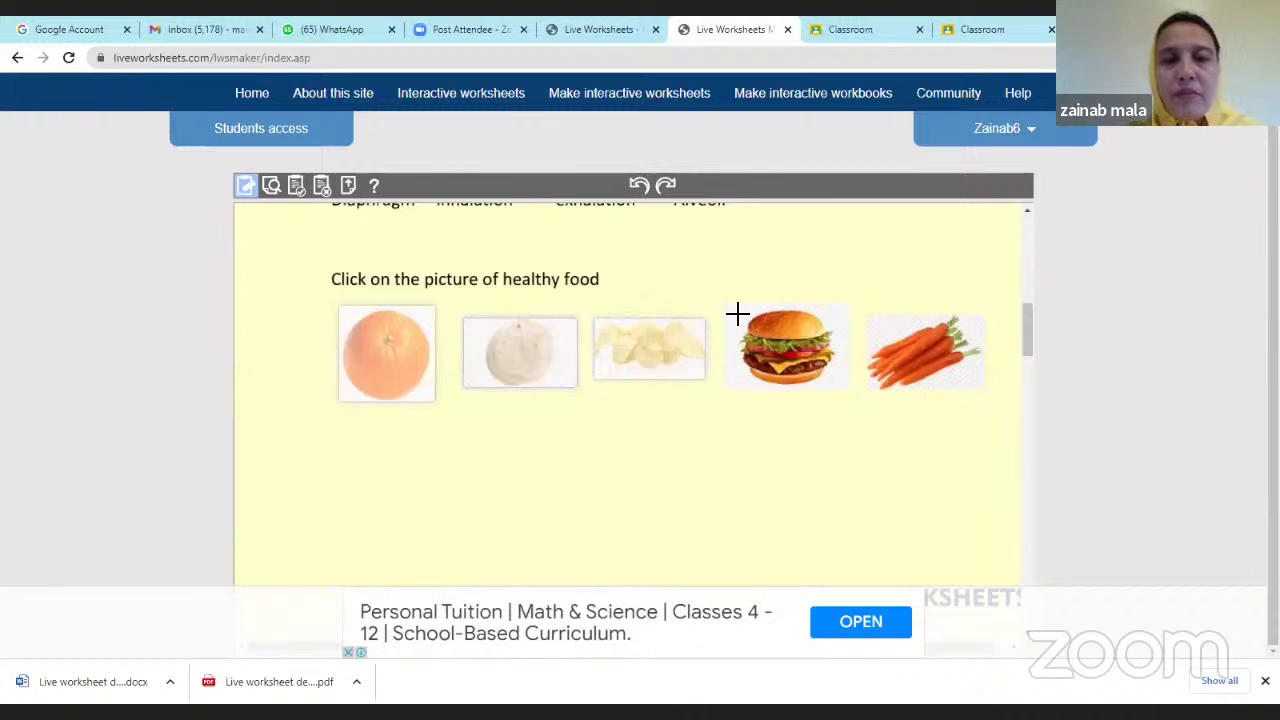
pyautogui.moveTo(733, 310); pyautogui.dragTo(855, 397)
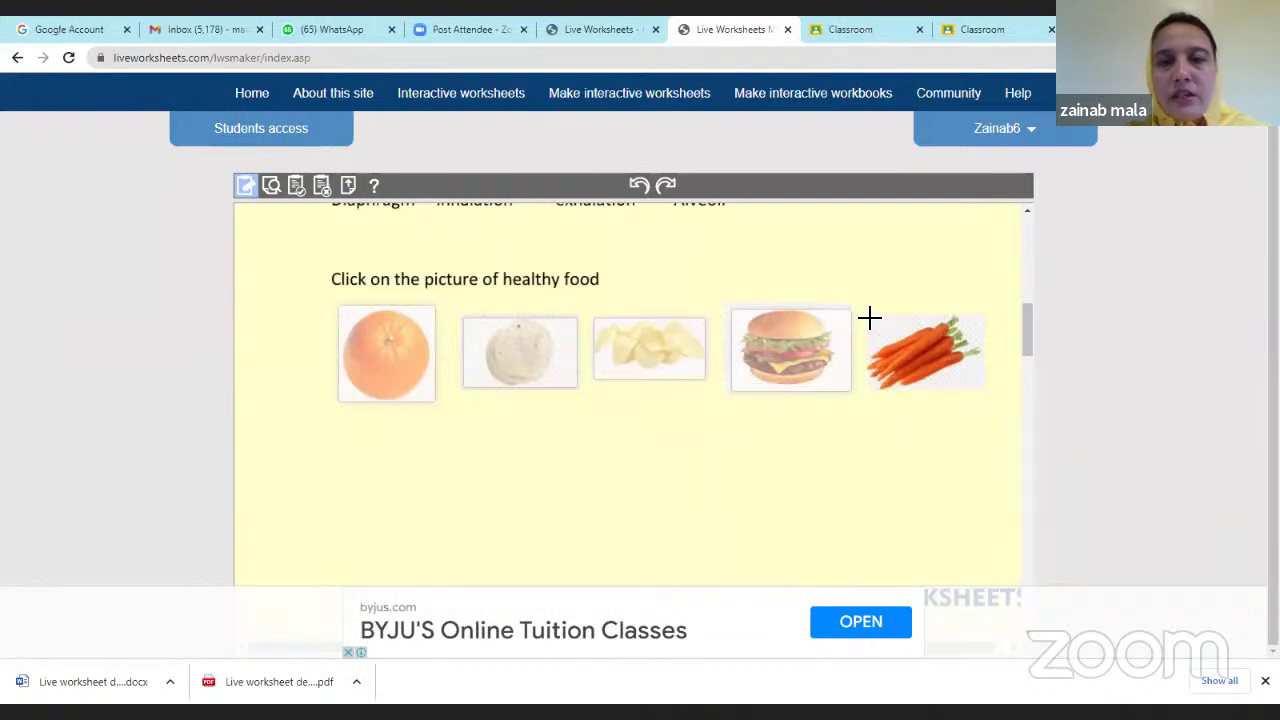
pyautogui.moveTo(869, 314); pyautogui.dragTo(987, 401)
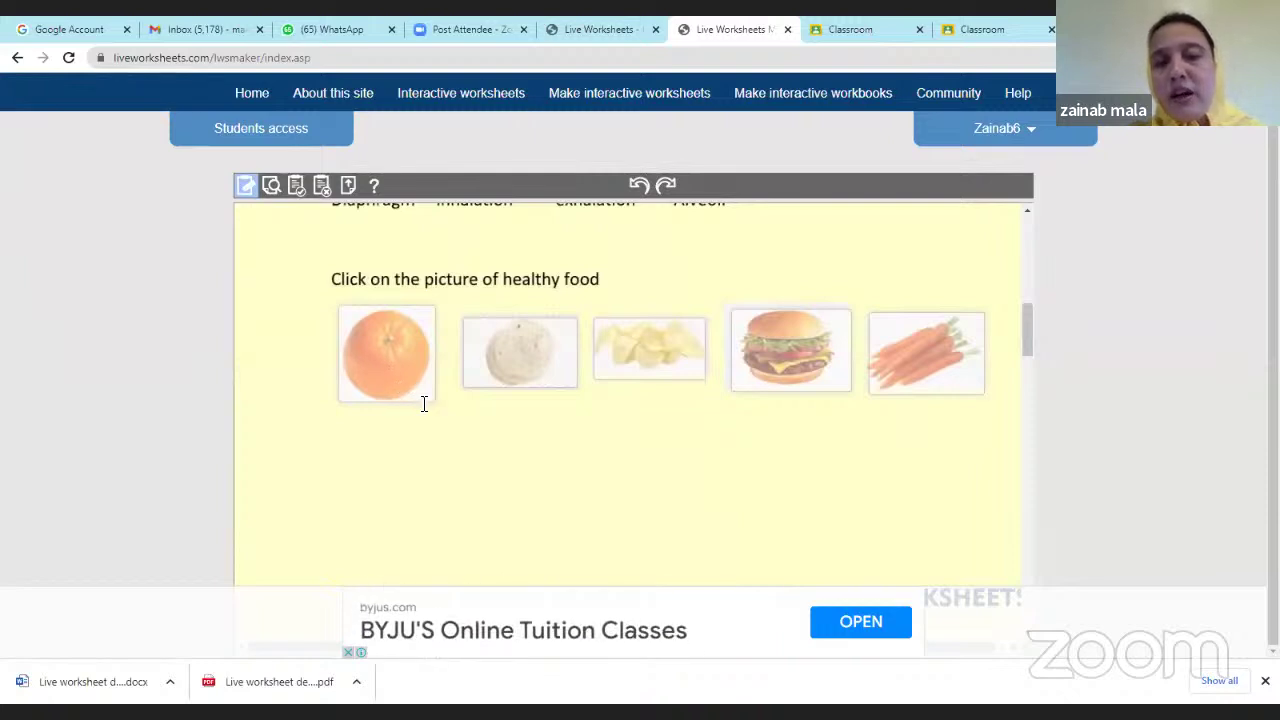
# Enter select:yes in the orange picture's answer box and select it for copying.
pyautogui.click(354, 320)
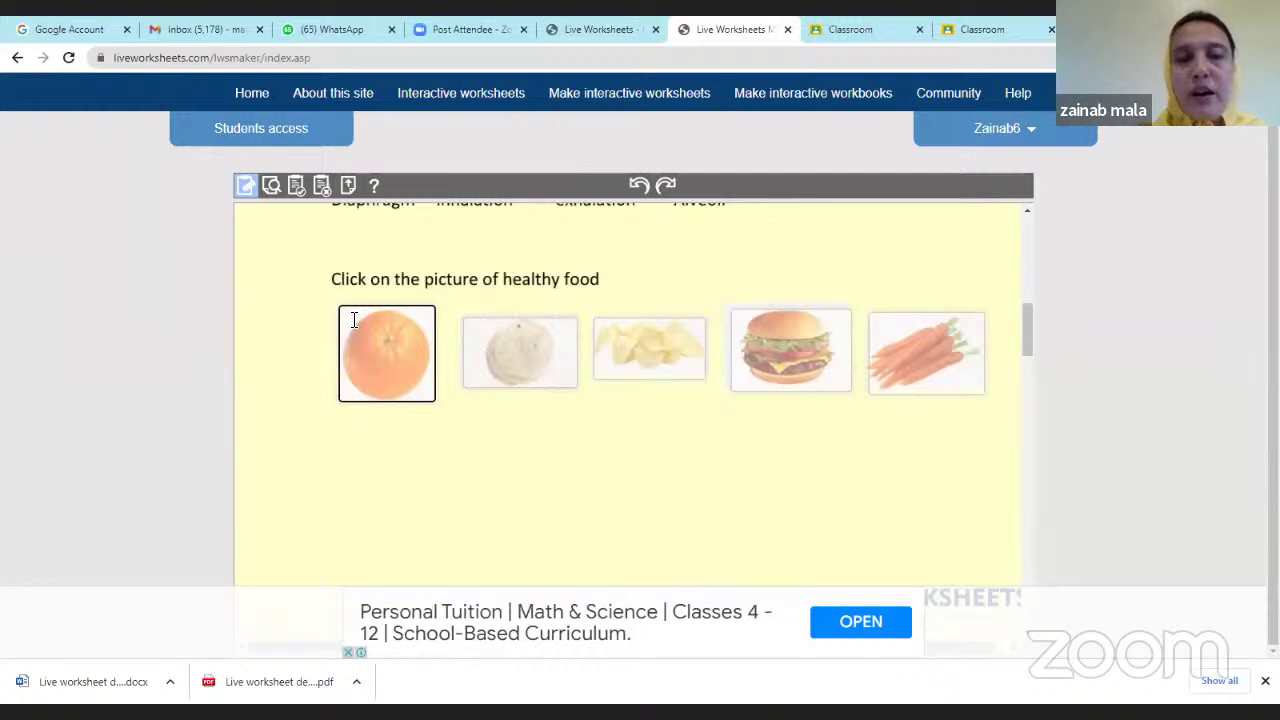
pyautogui.write('s')
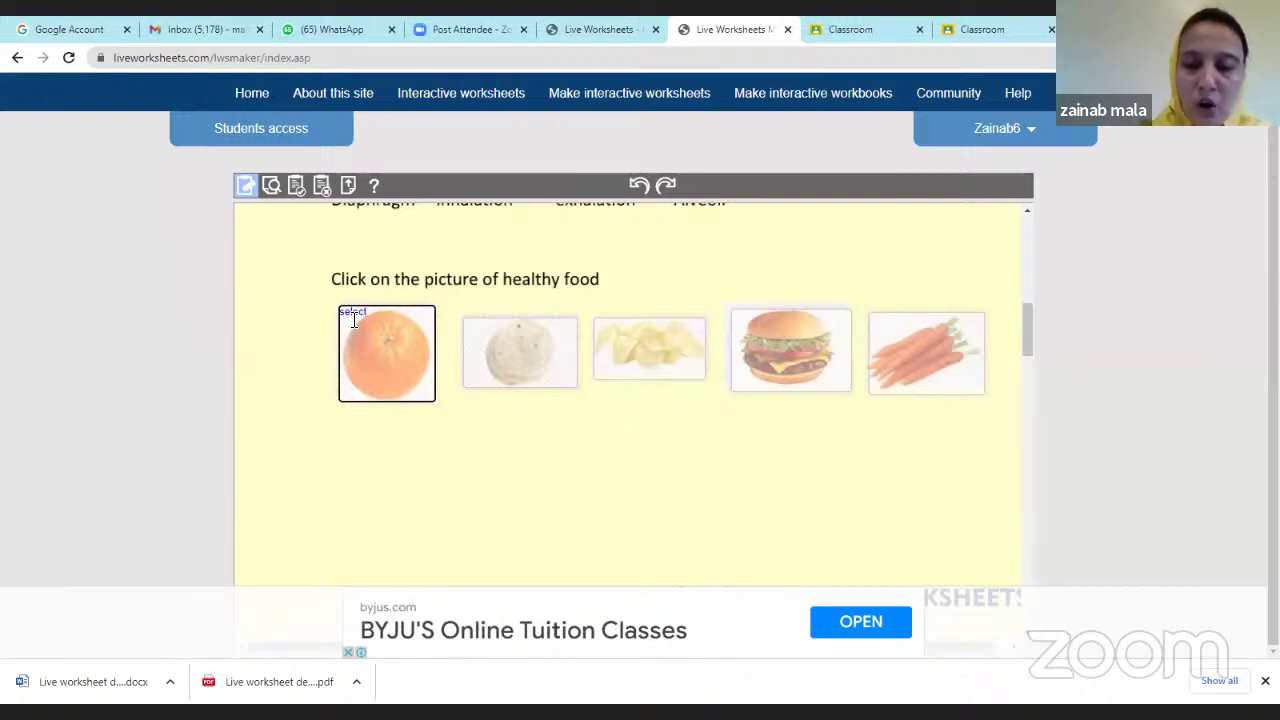
pyautogui.write('elect yes')
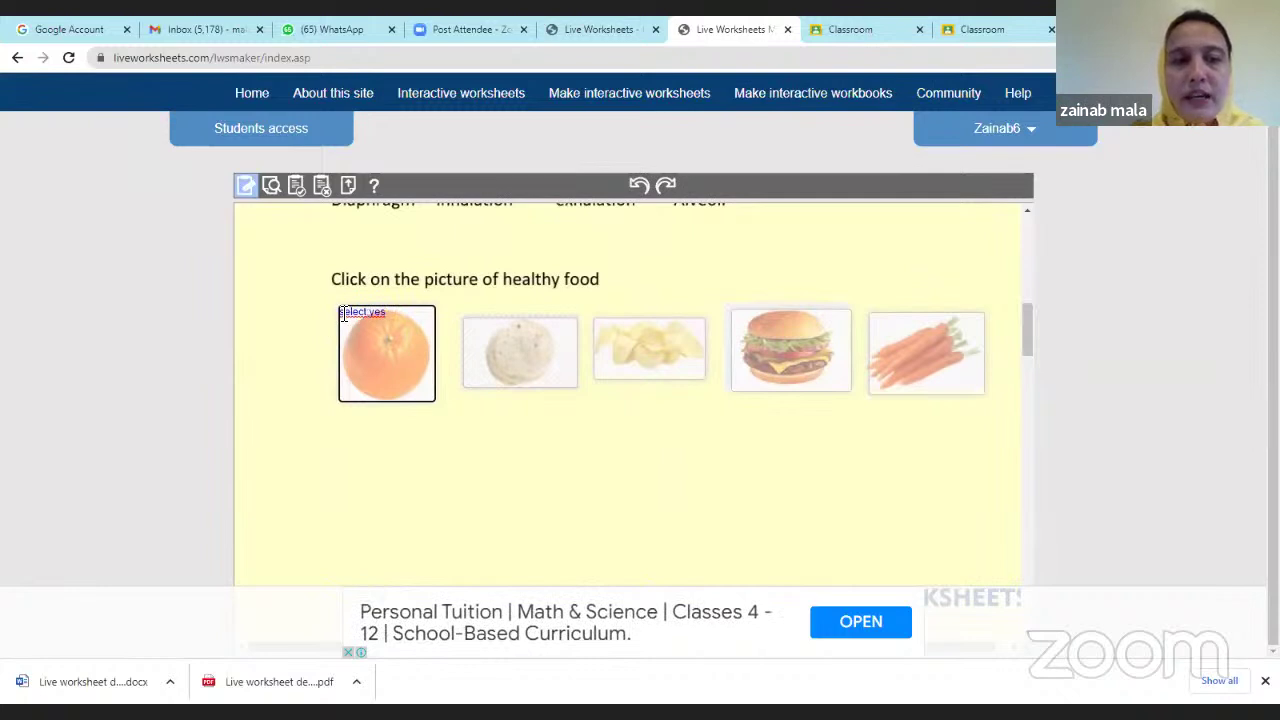
pyautogui.moveTo(353, 313); pyautogui.dragTo(383, 313)
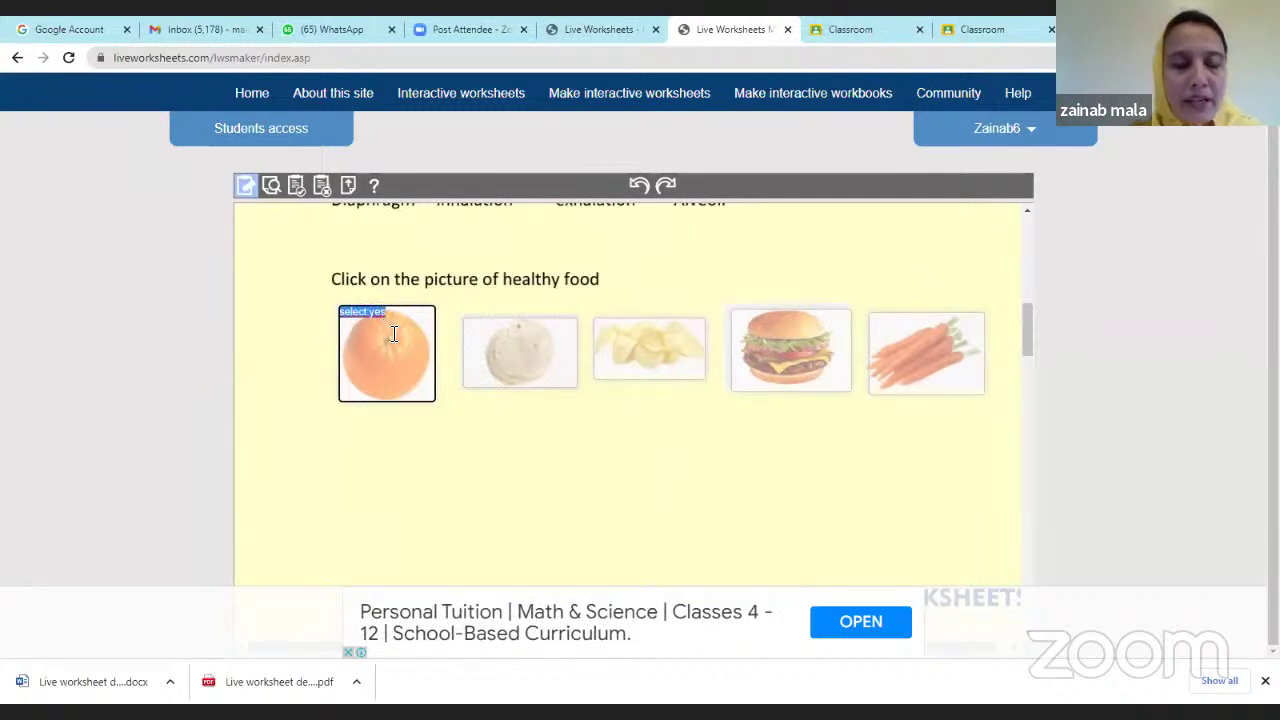
# Paste select:yes into the second picture's and carrots' answer boxes.
pyautogui.click(480, 328)
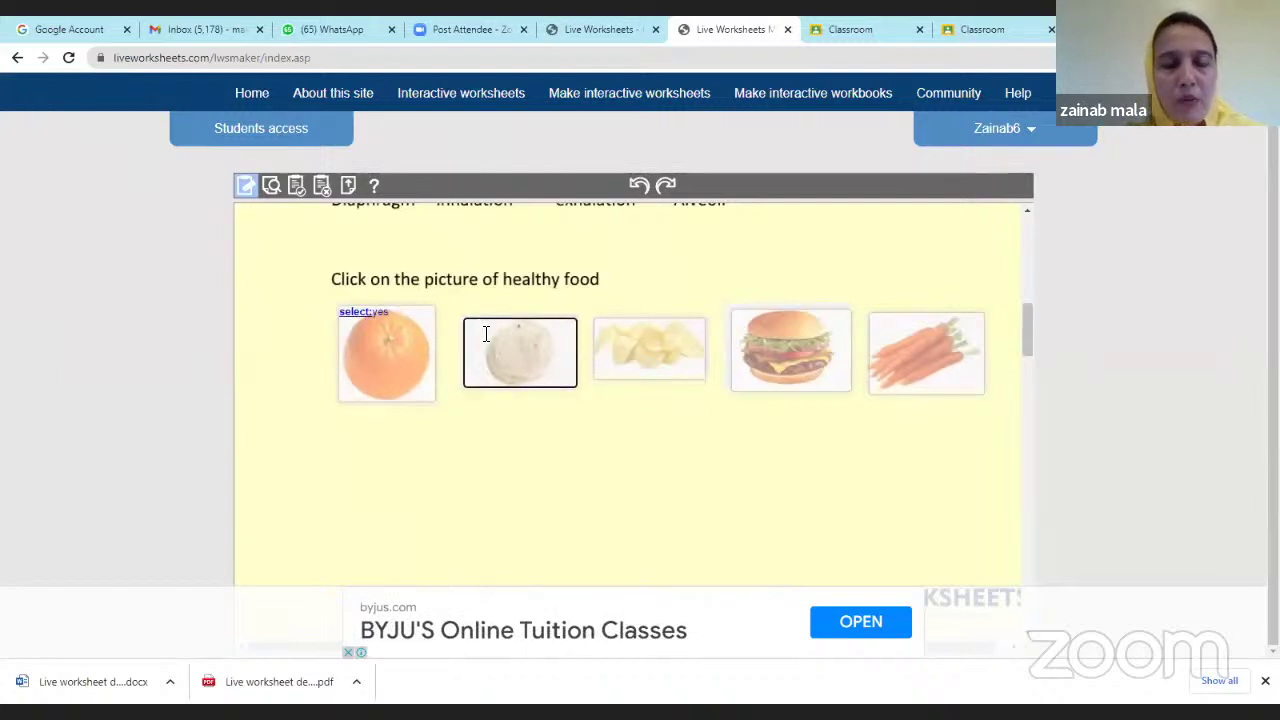
pyautogui.write('select:yes')
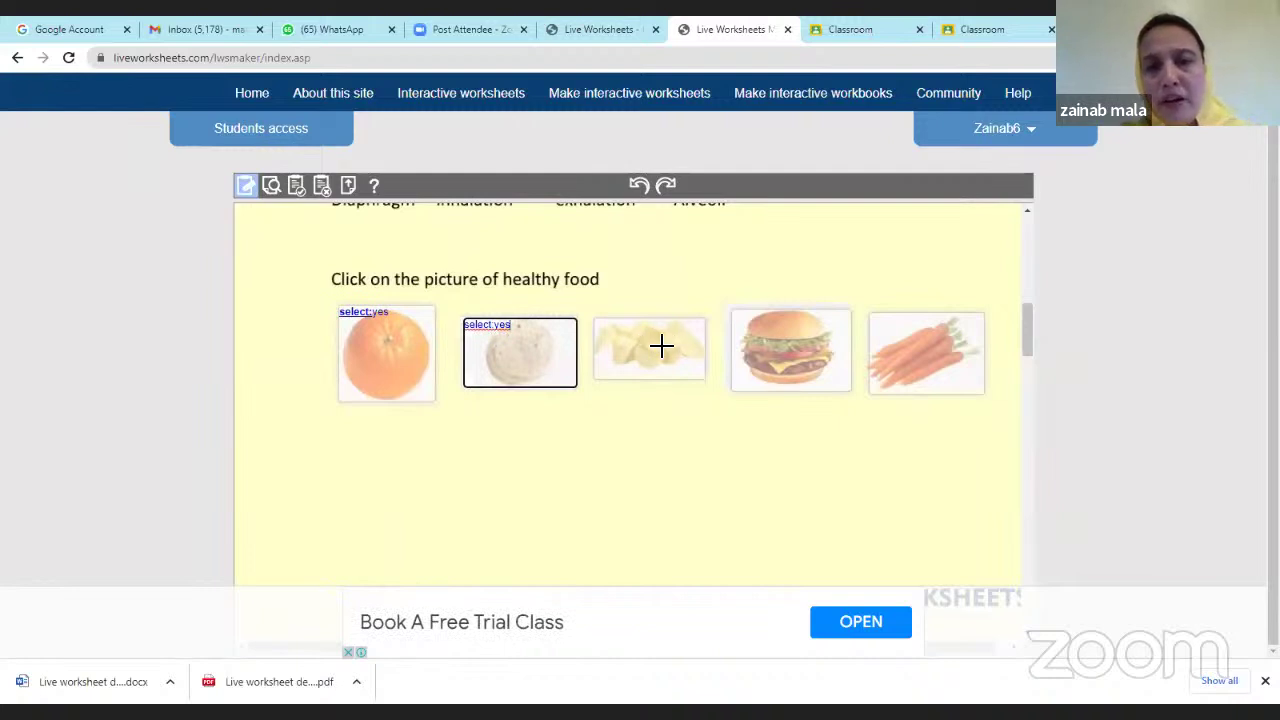
pyautogui.click(753, 325)
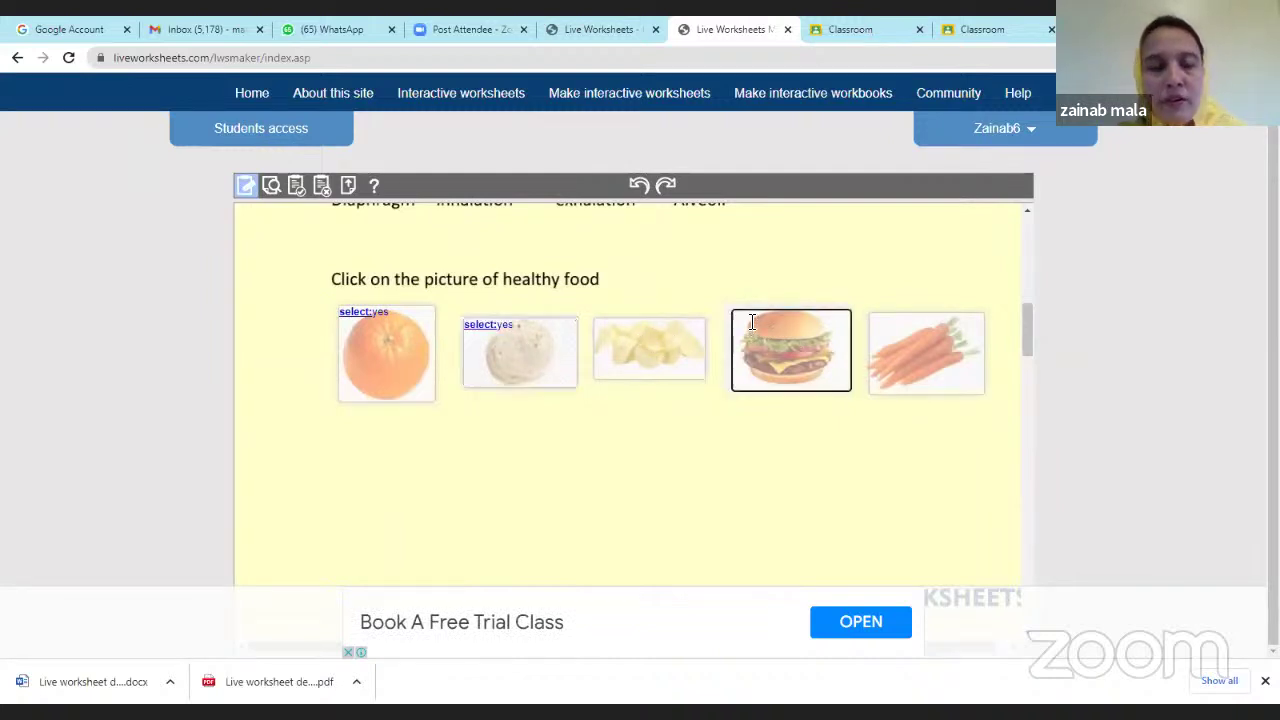
pyautogui.click(910, 328)
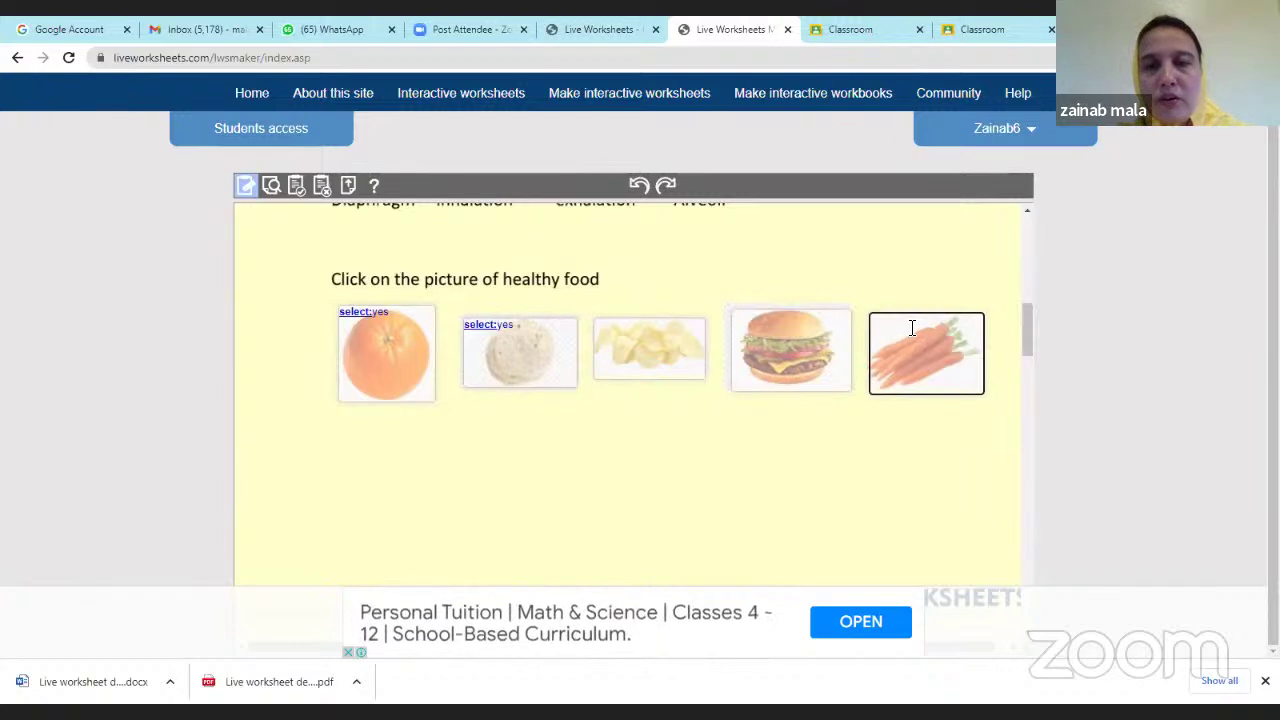
pyautogui.write('select:yes')
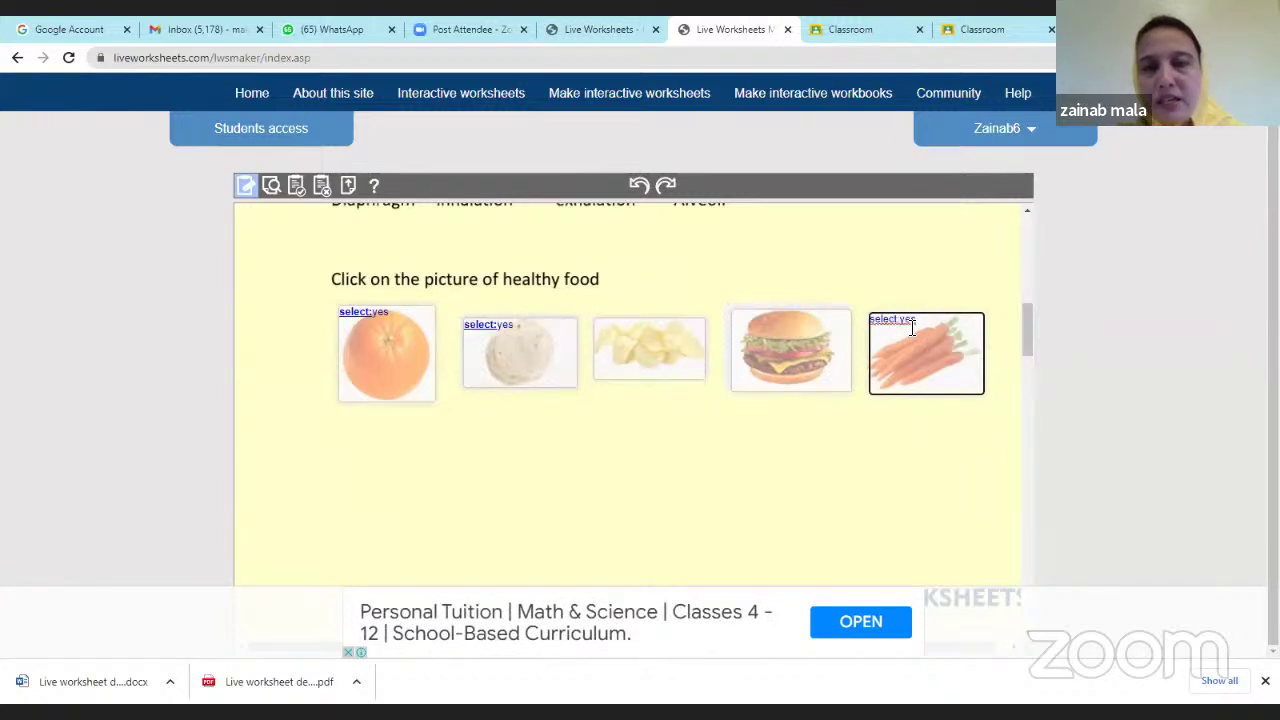
# Set the chips and burger answer boxes to select:no.
pyautogui.click(636, 340)
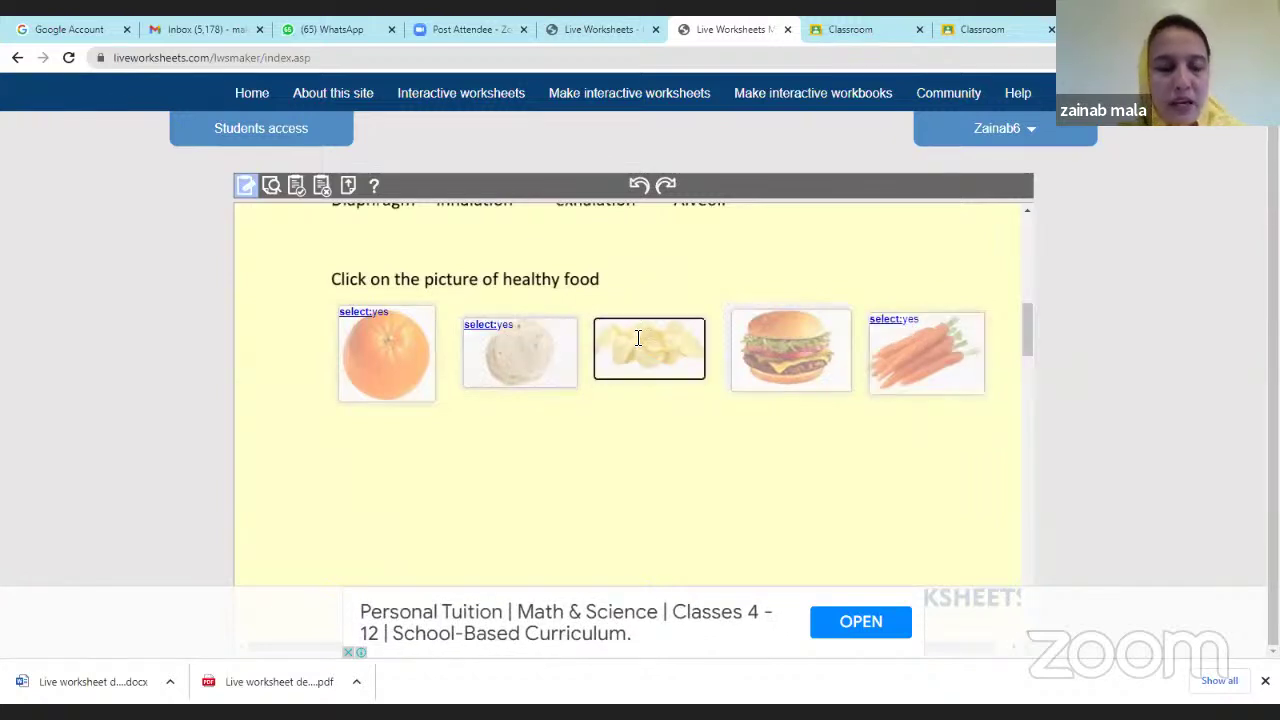
pyautogui.write('select:yes')
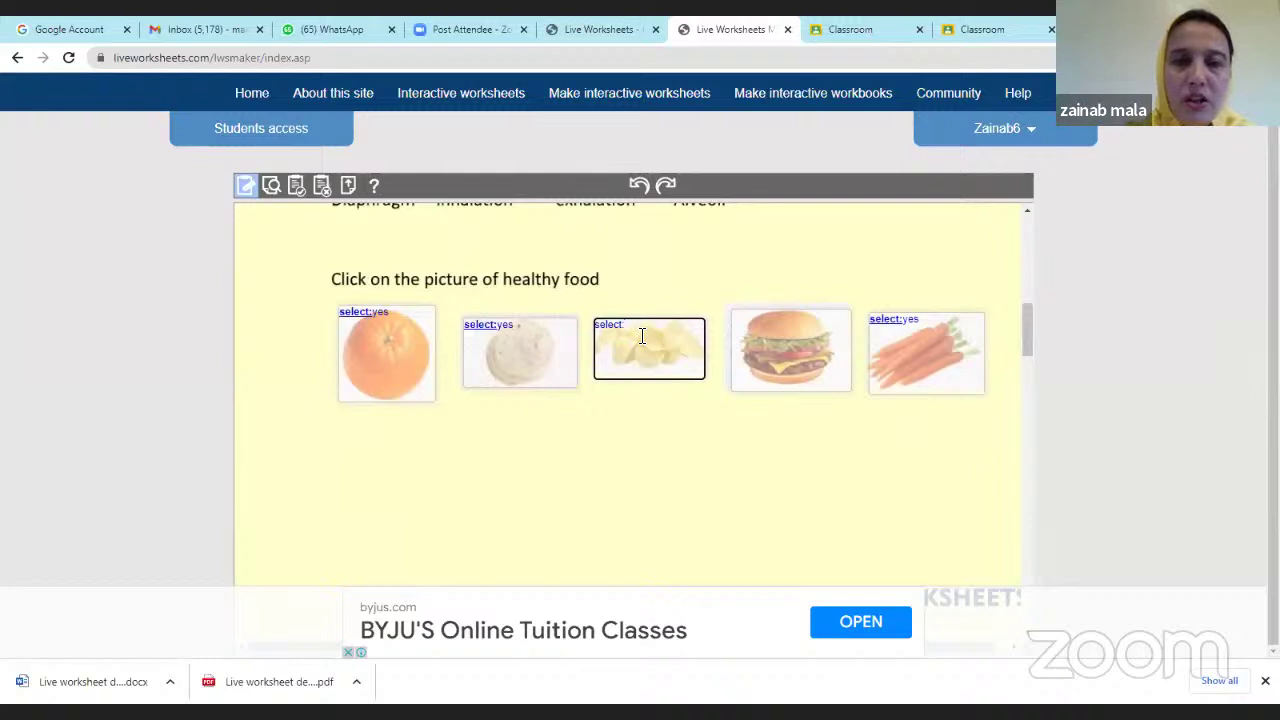
pyautogui.write('no')
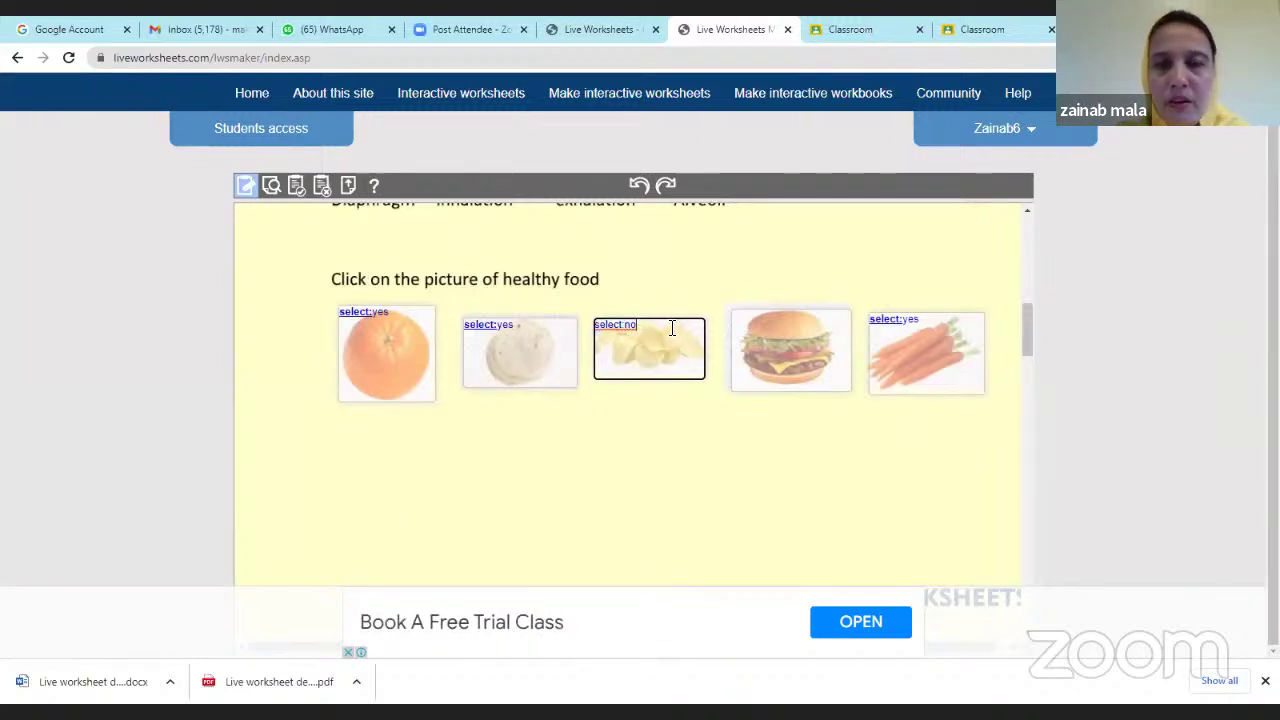
pyautogui.moveTo(613, 318); pyautogui.dragTo(646, 336)
pyautogui.hotkey('ctrl', 'c')
pyautogui.click(598, 327)
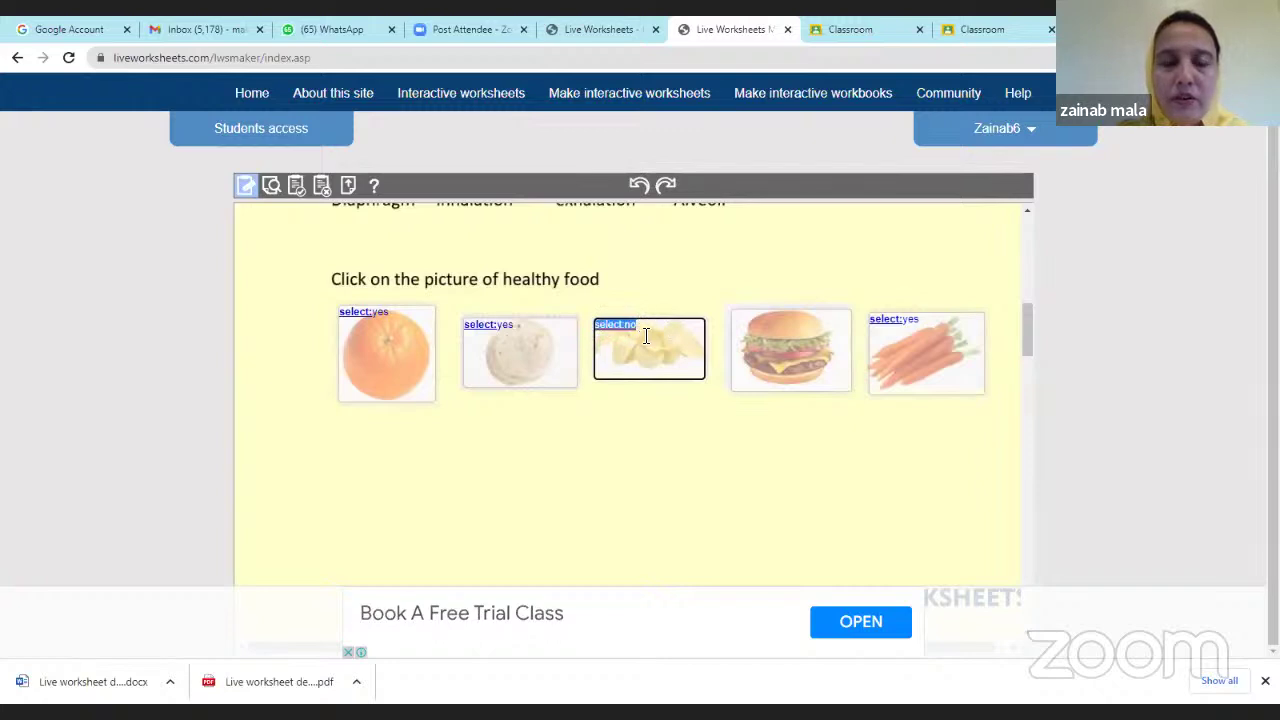
pyautogui.click(764, 323)
pyautogui.hotkey('ctrl', 'v')
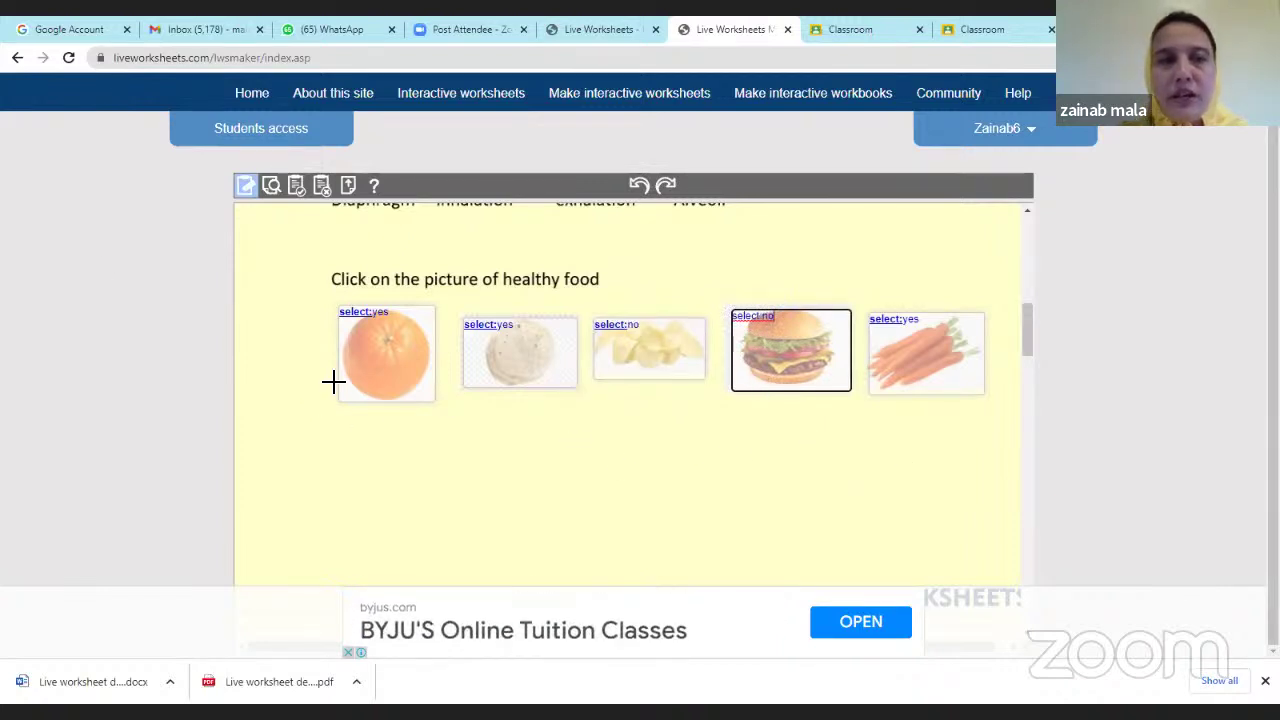
# In preview, pick the orange, second picture, burger and carrots as healthy foods.
pyautogui.scroll(3, 389, 251)
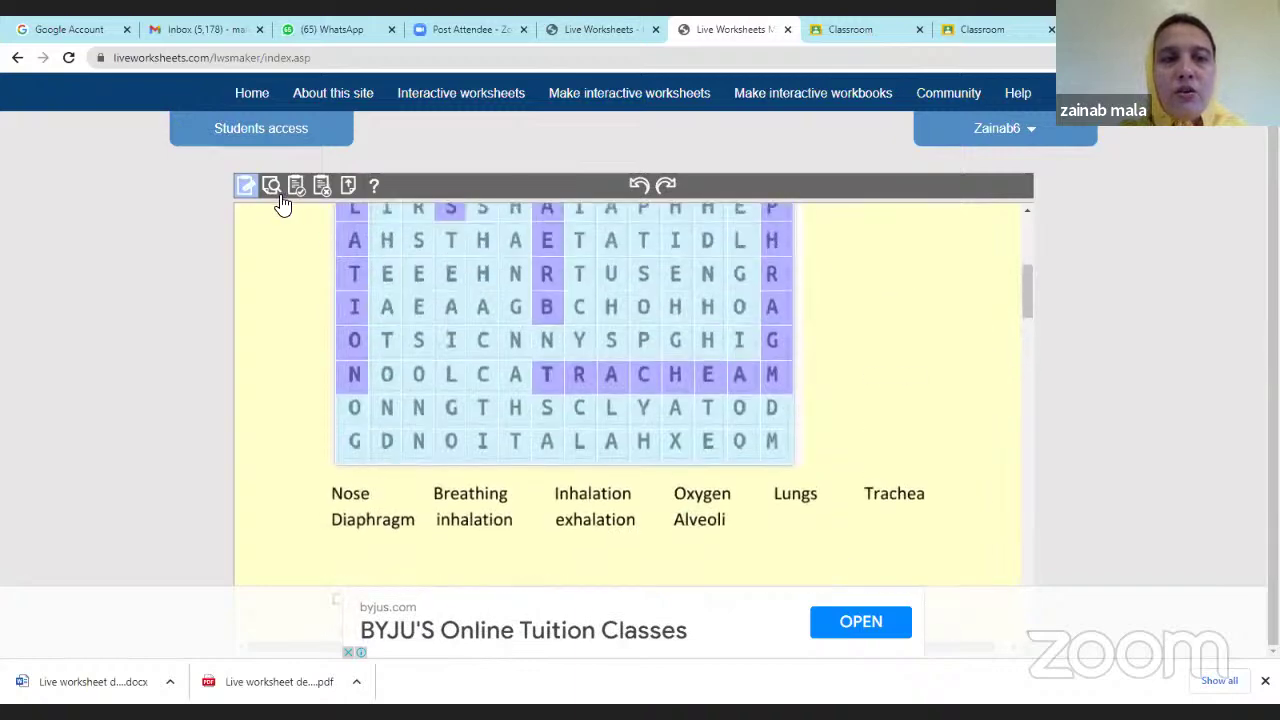
pyautogui.click(271, 186)
pyautogui.scroll(-10, 500, 345)
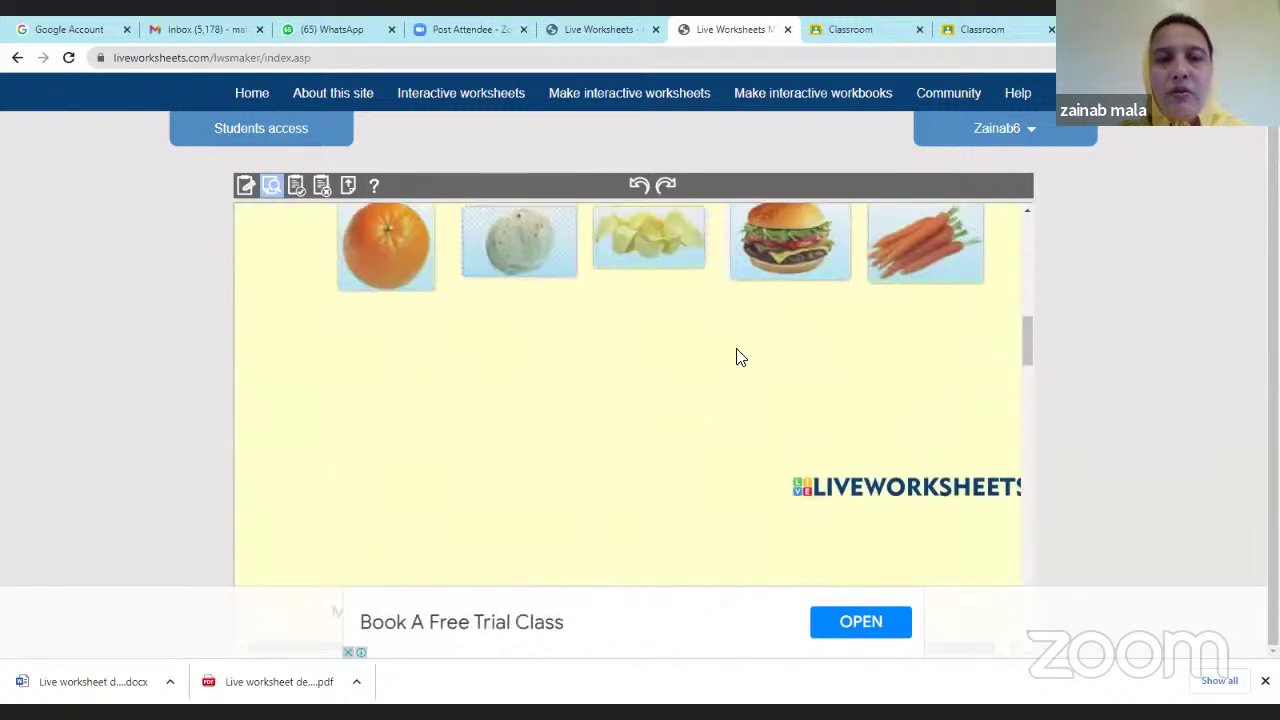
pyautogui.scroll(2, 830, 356)
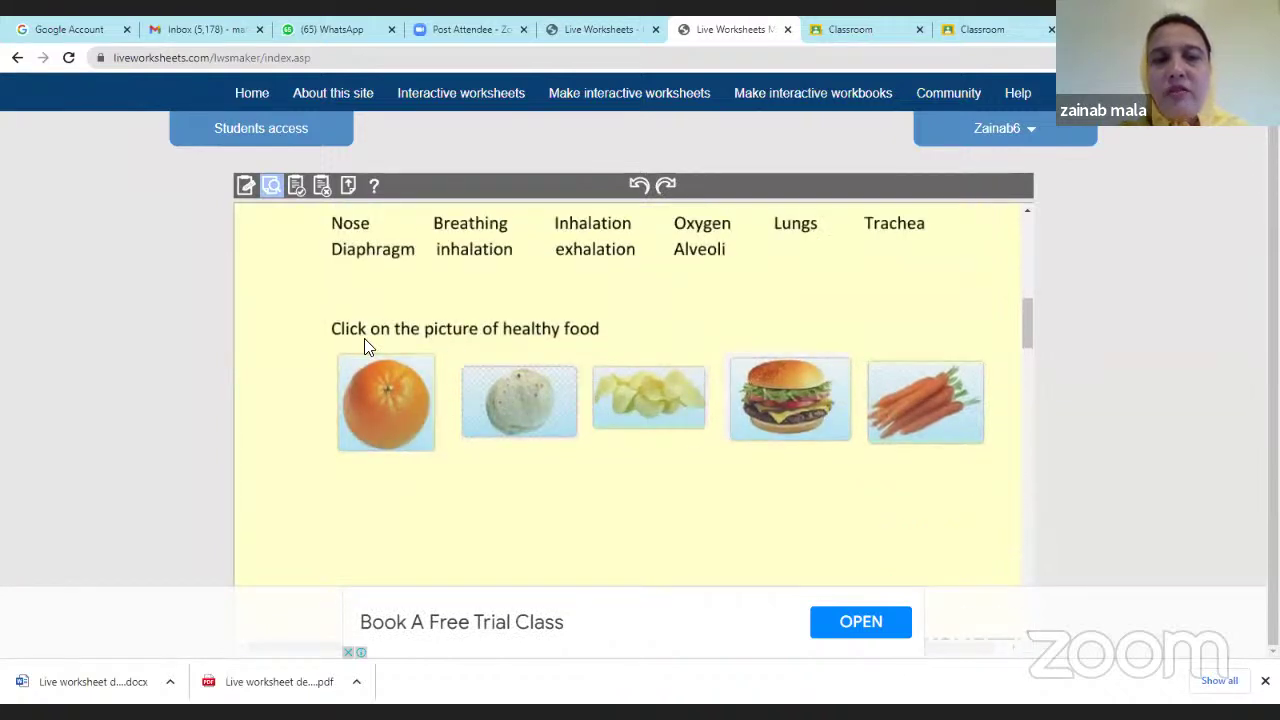
pyautogui.click(395, 428)
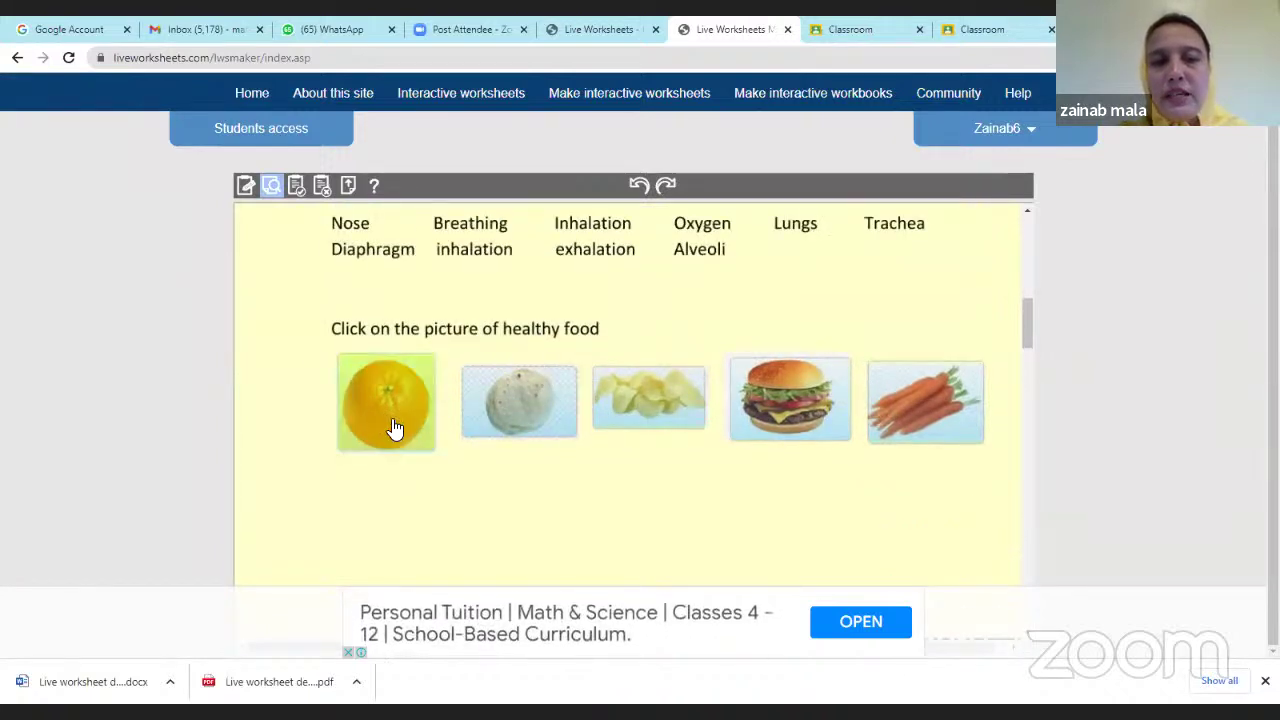
pyautogui.click(511, 432)
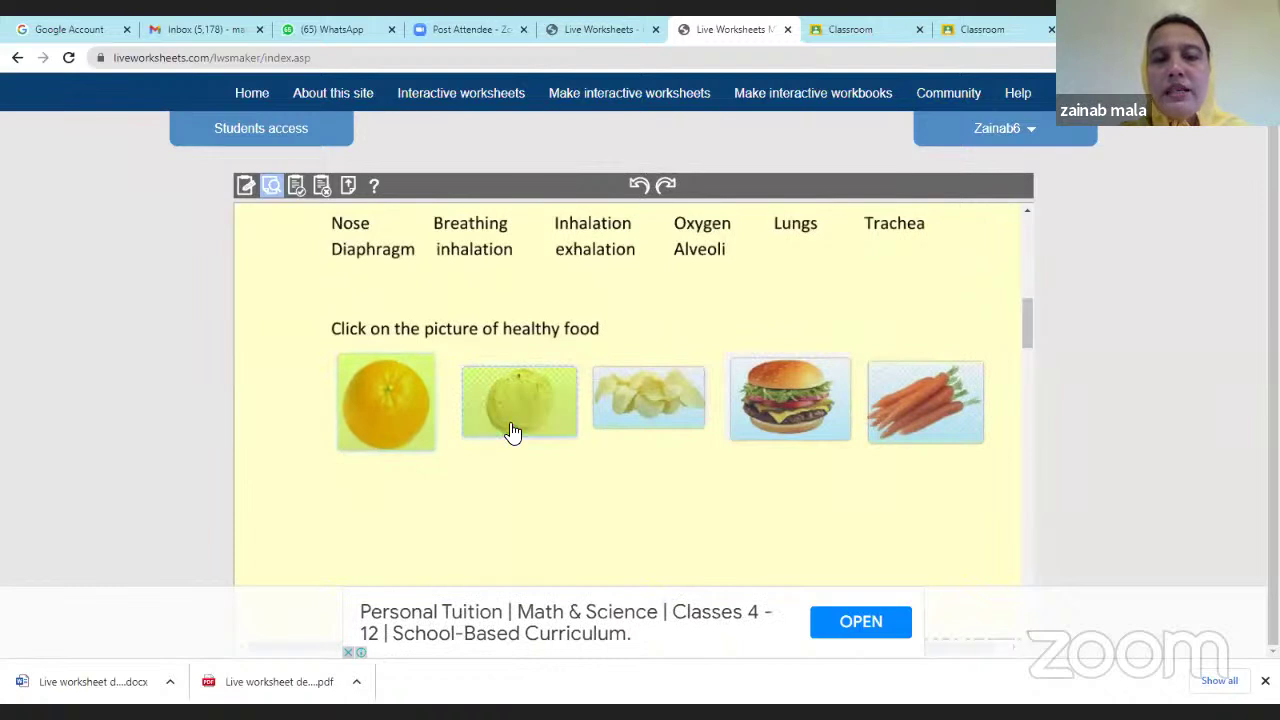
pyautogui.click(809, 434)
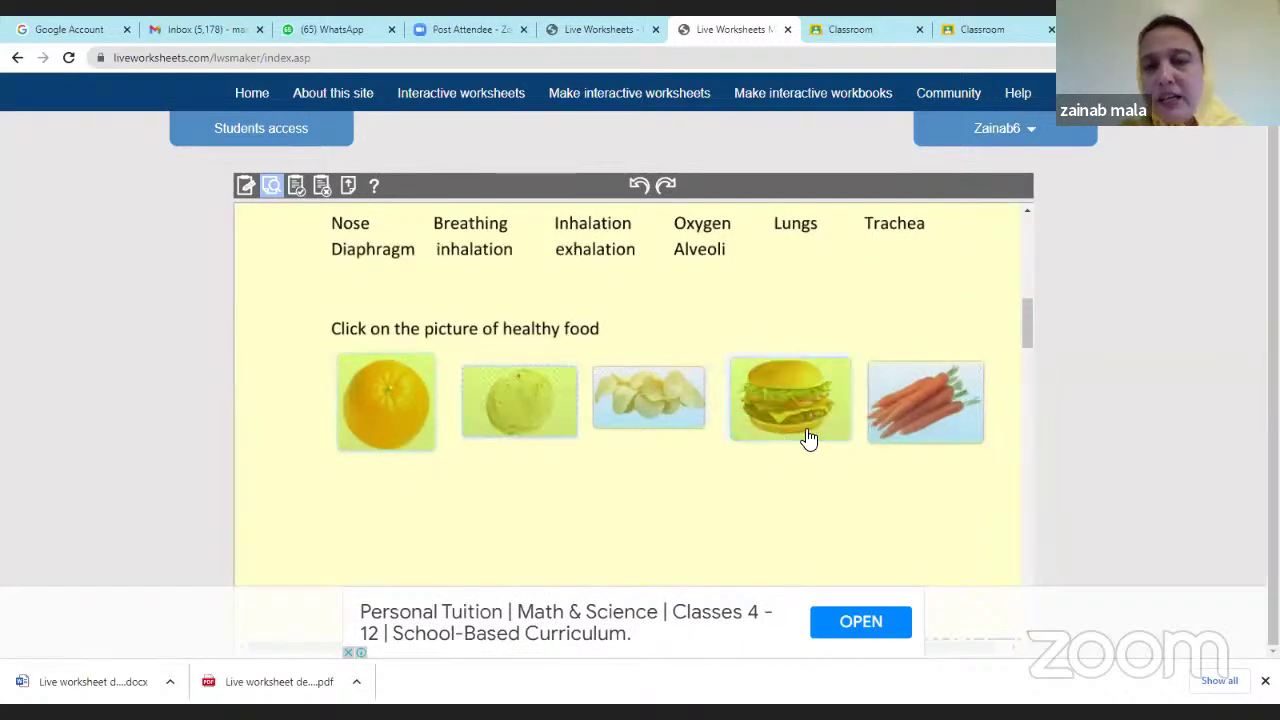
pyautogui.click(908, 421)
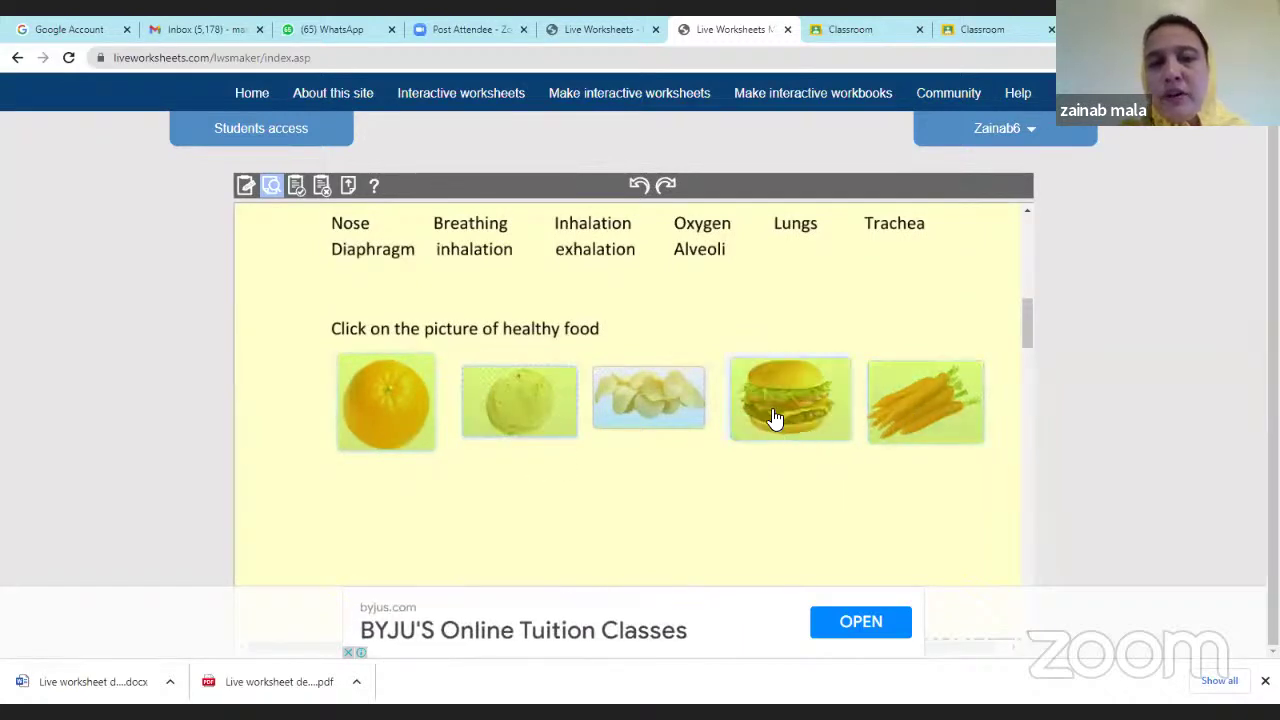
# Submit the trial attempt and look over the 2/10 result.
pyautogui.scroll(2, 770, 415)
pyautogui.scroll(-7, 766, 411)
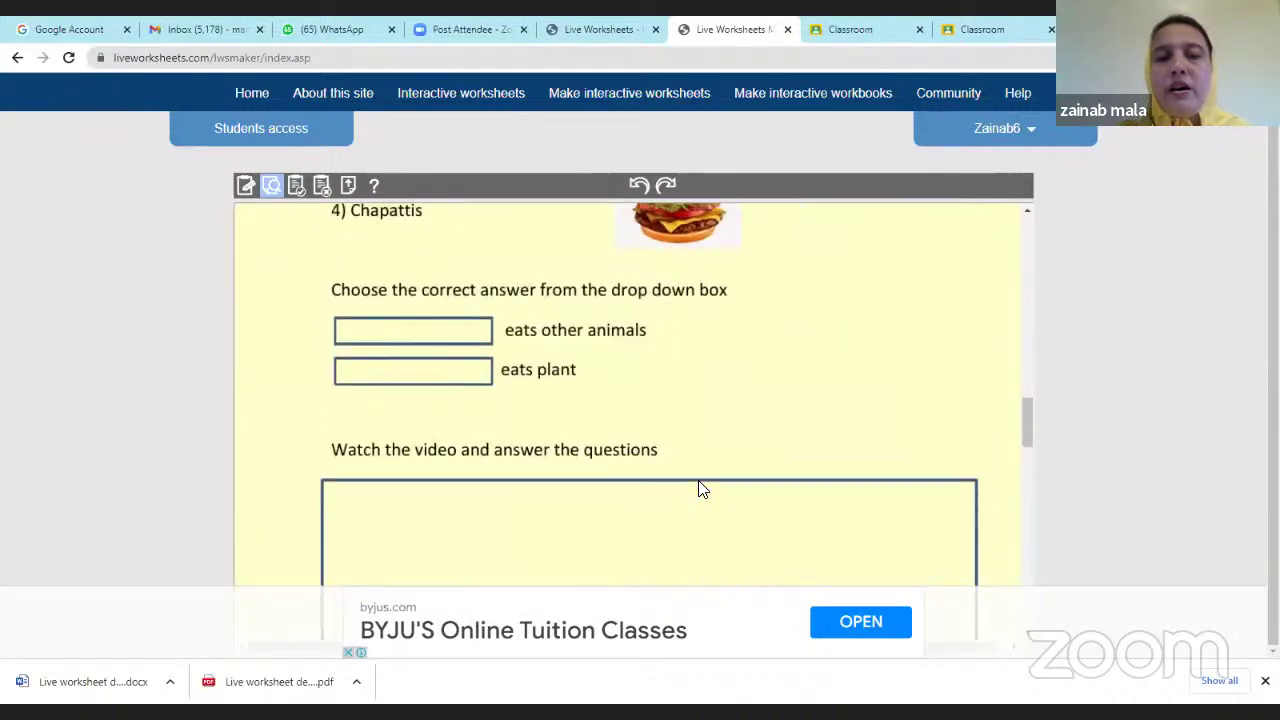
pyautogui.scroll(-15, 700, 488)
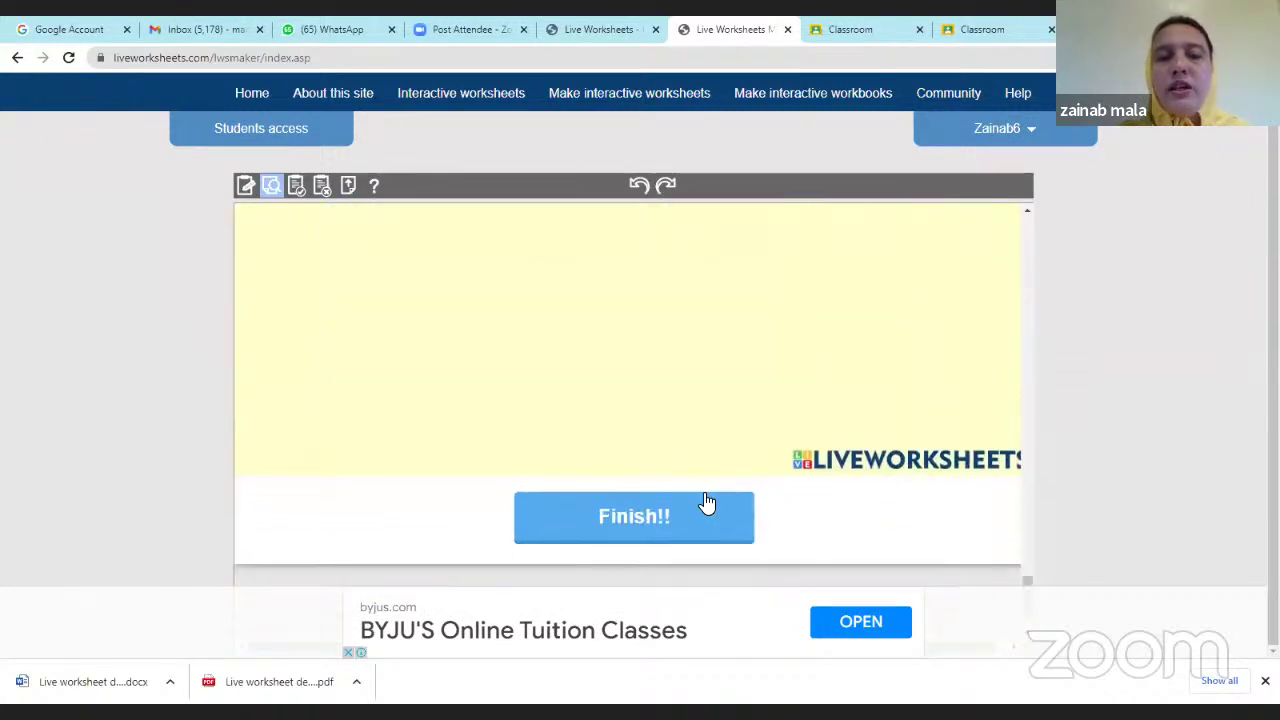
pyautogui.click(703, 517)
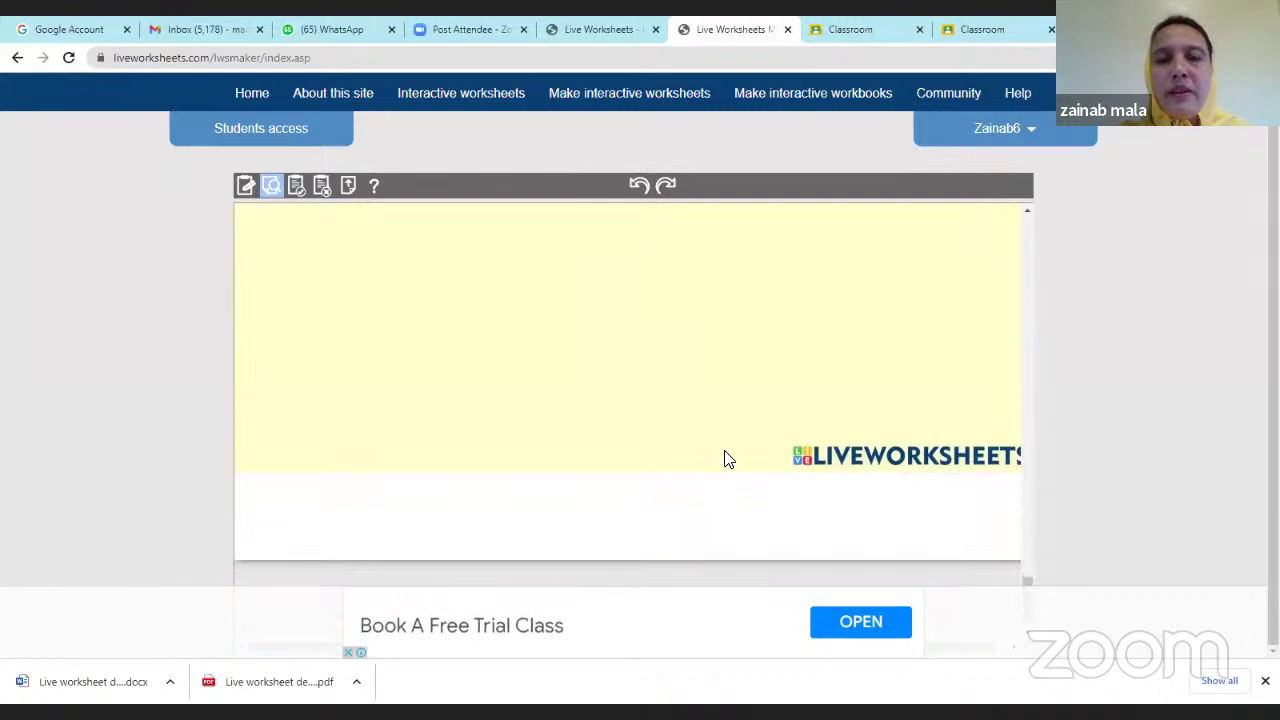
pyautogui.scroll(18, 728, 458)
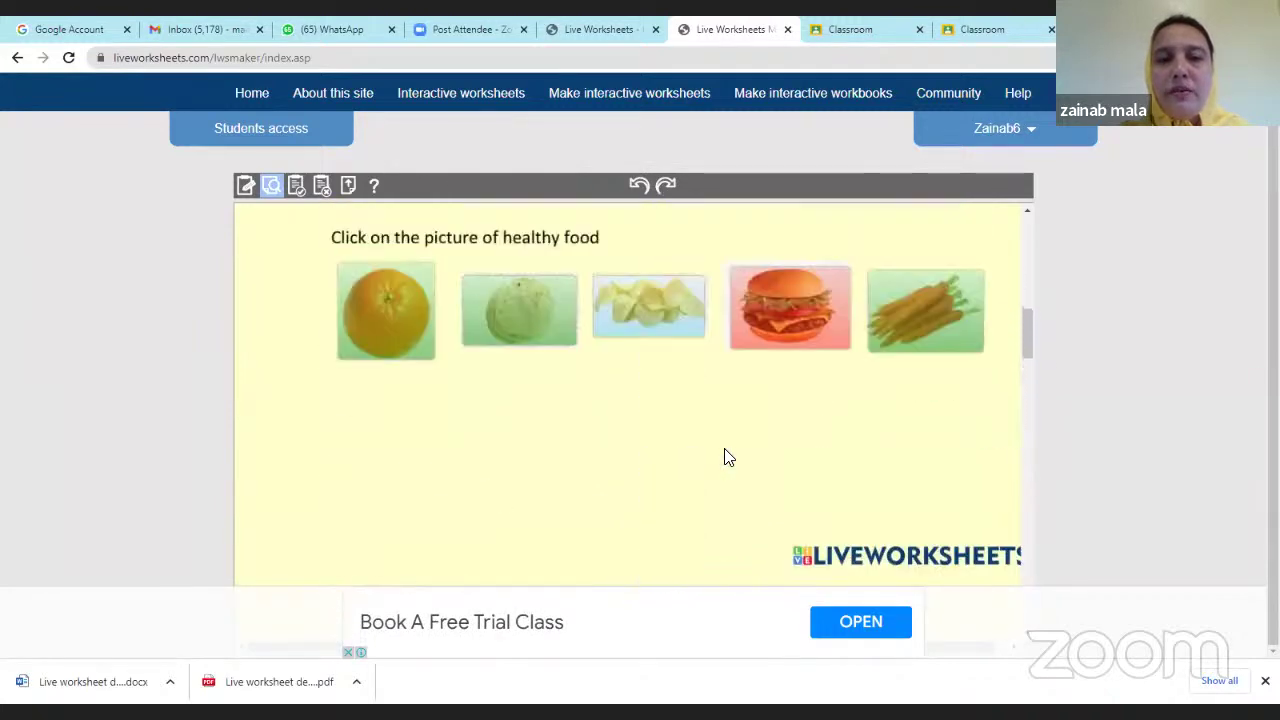
pyautogui.scroll(2, 712, 465)
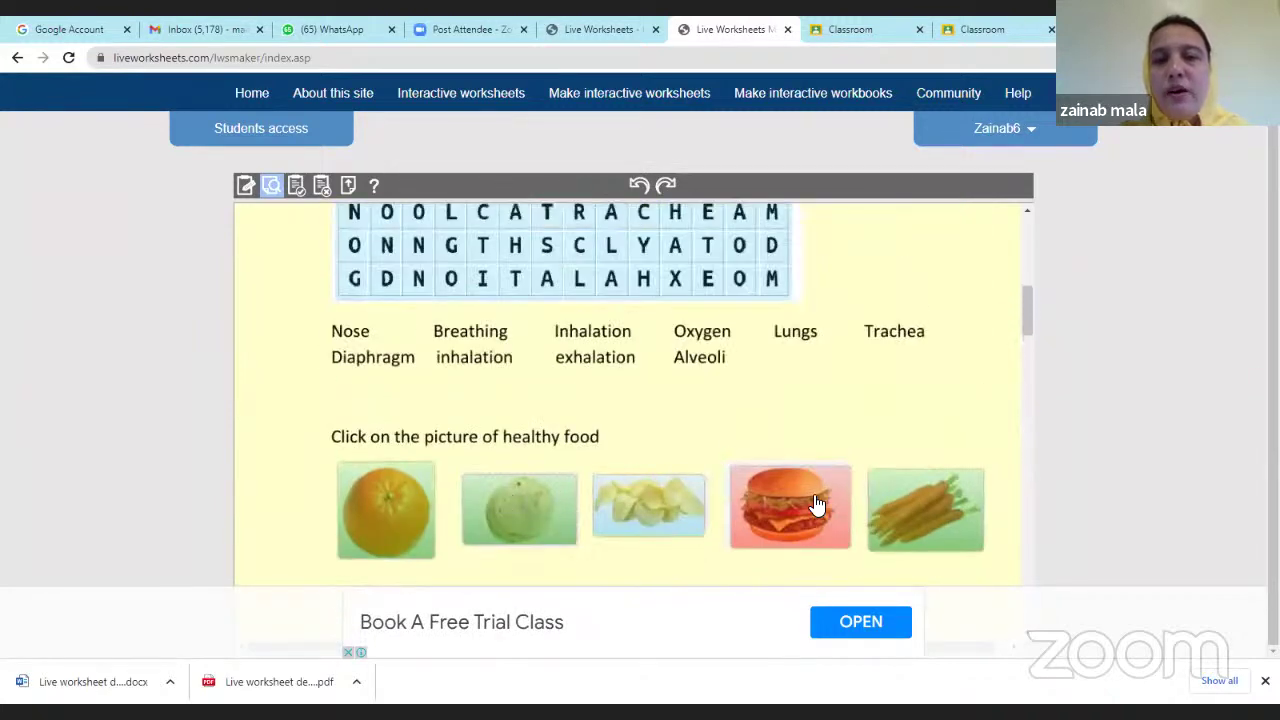
pyautogui.scroll(-1, 829, 509)
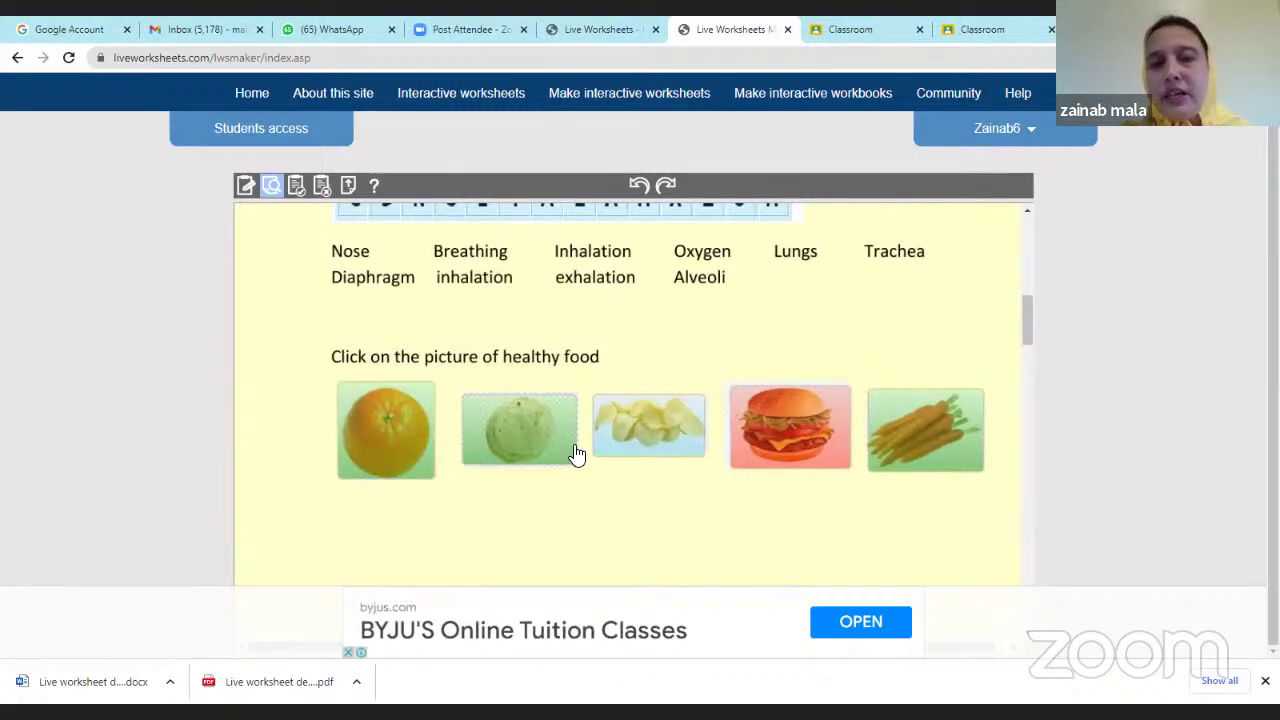
pyautogui.scroll(4, 574, 451)
pyautogui.scroll(3, 577, 453)
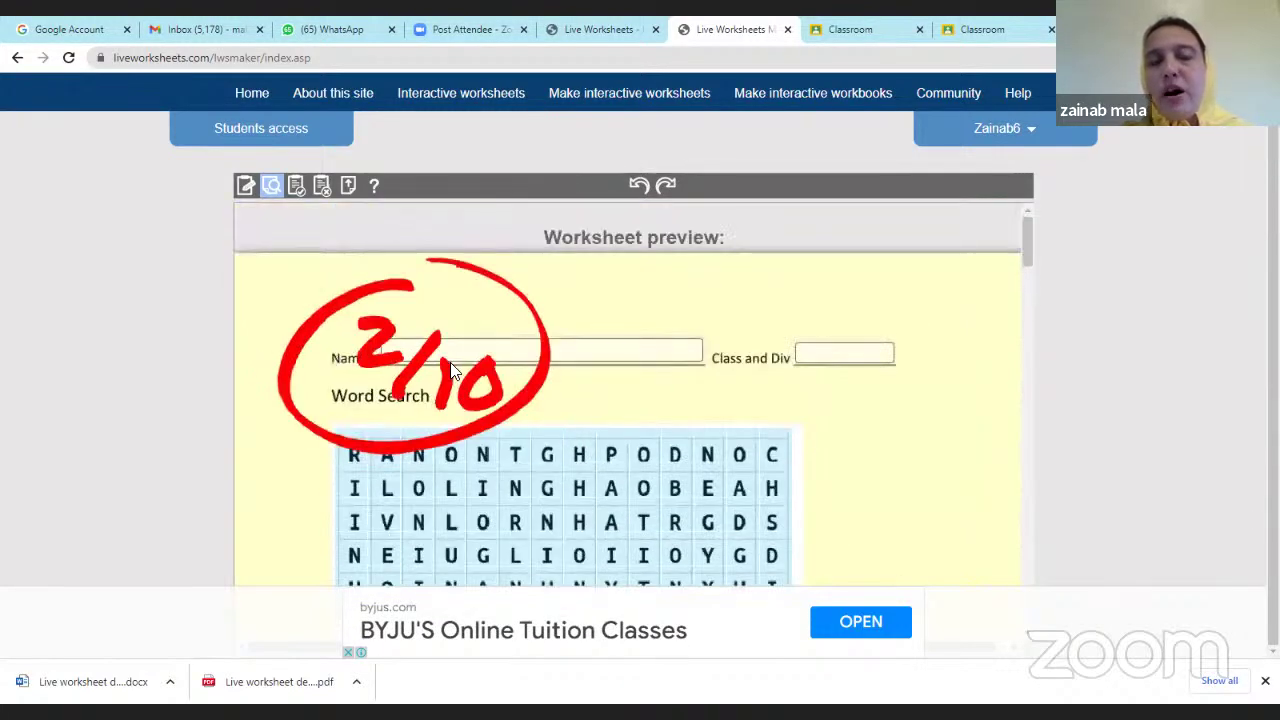
pyautogui.scroll(-3, 662, 434)
pyautogui.scroll(3, 700, 450)
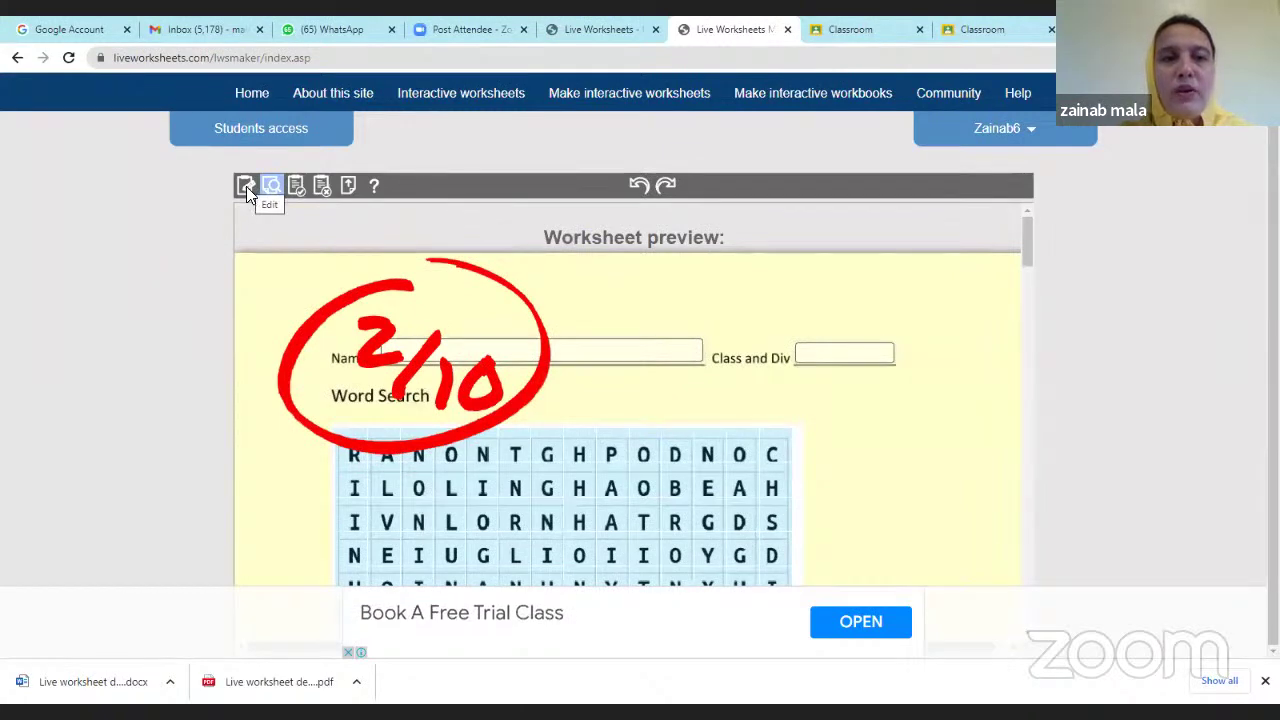
# Switch the worksheet back to edit mode and scroll to the healthy-food section.
pyautogui.click(246, 186)
pyautogui.scroll(-10, 620, 365)
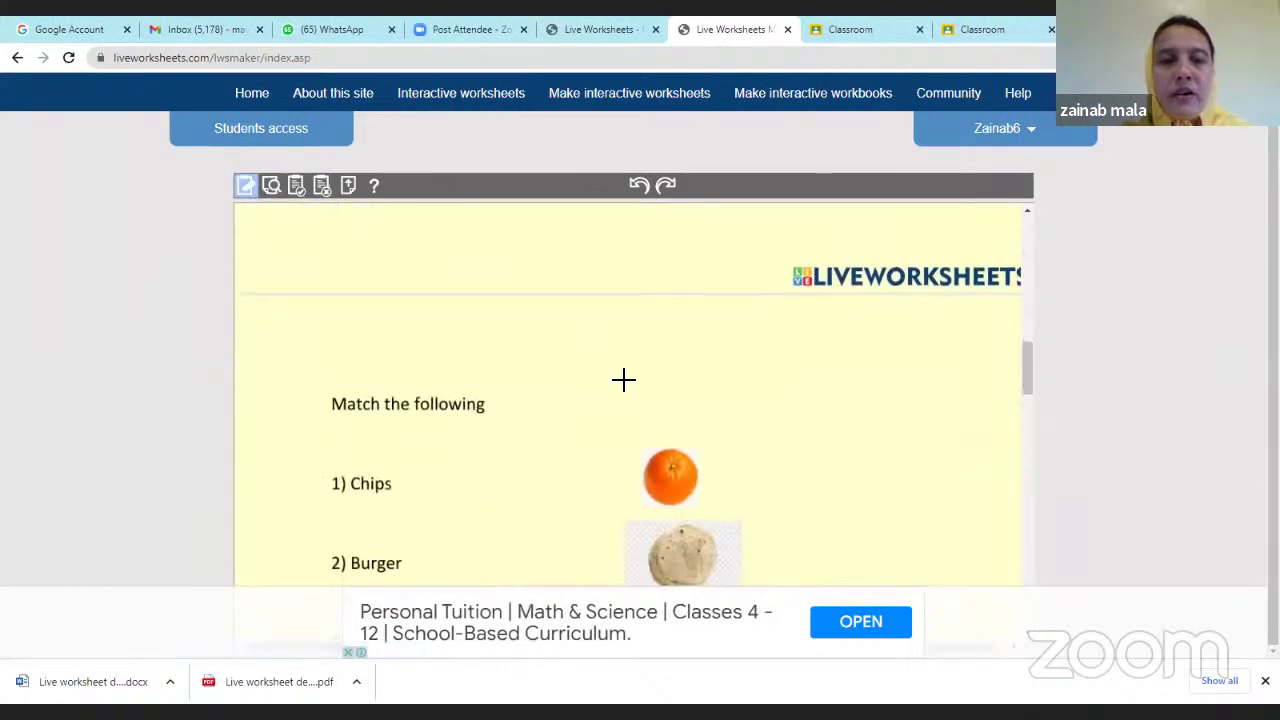
pyautogui.scroll(-5, 623, 379)
pyautogui.scroll(3, 623, 381)
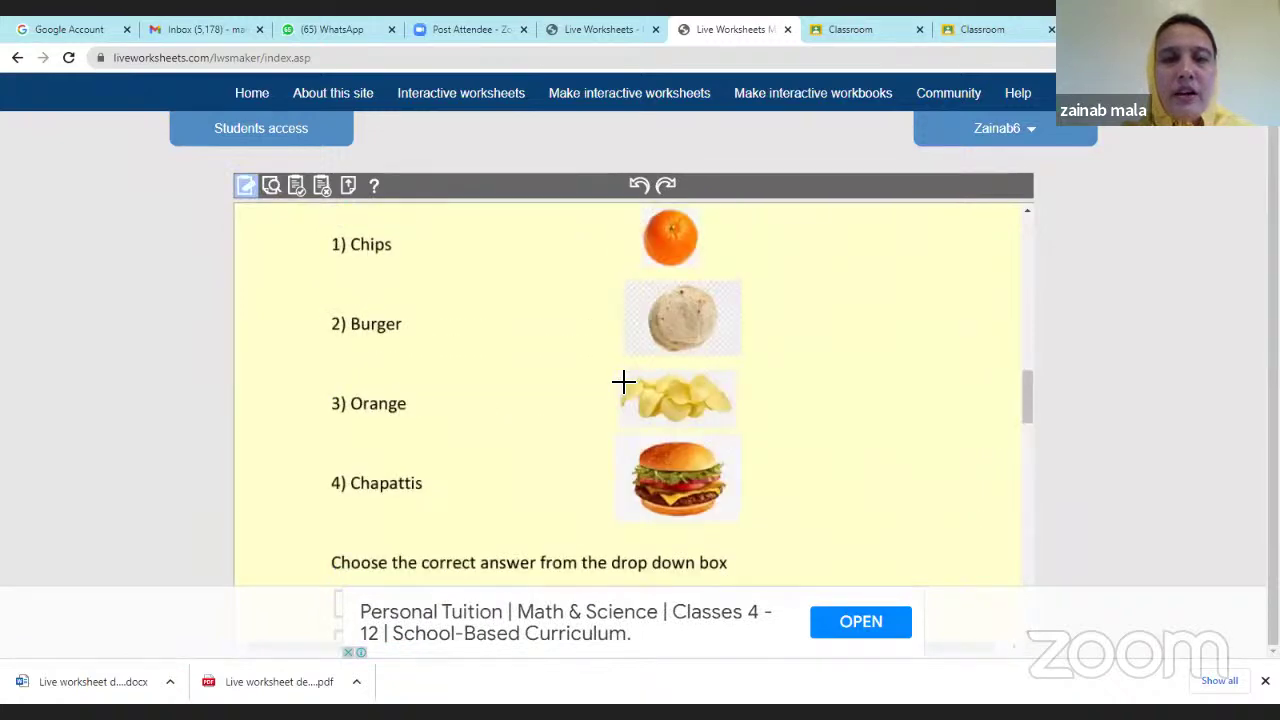
pyautogui.scroll(4, 623, 381)
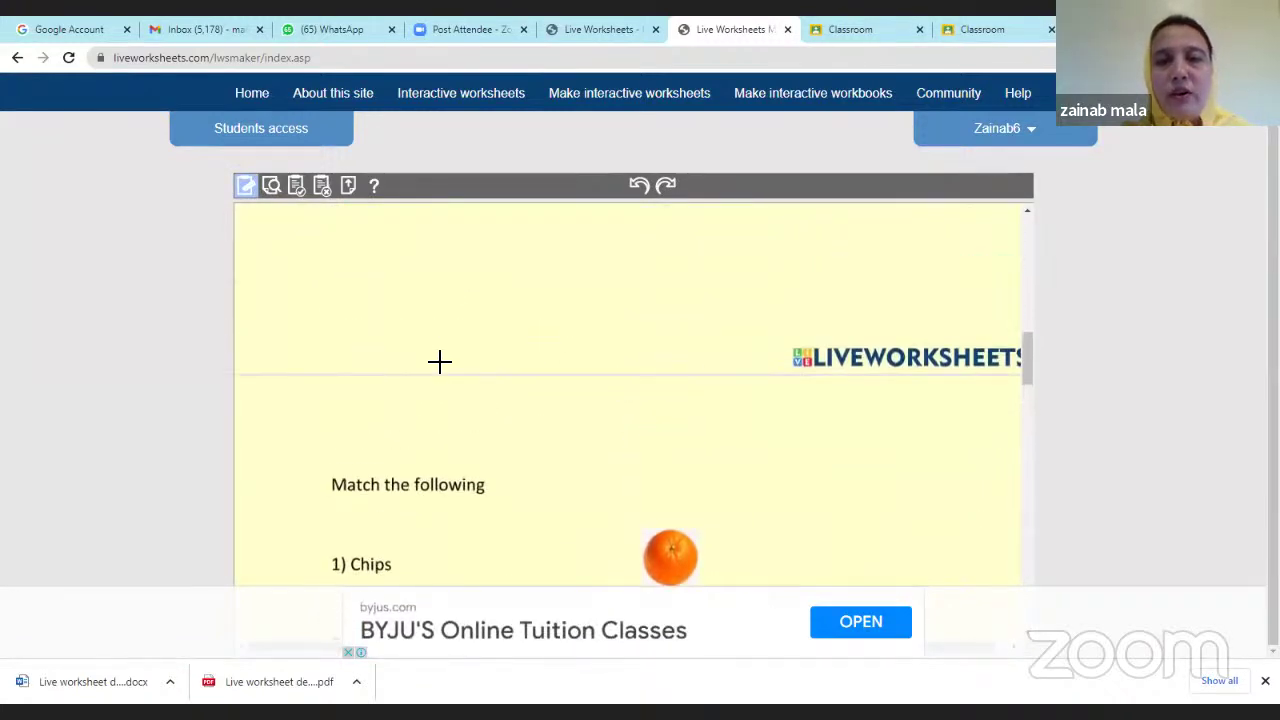
pyautogui.scroll(3, 440, 361)
pyautogui.scroll(-2, 446, 377)
pyautogui.scroll(2, 463, 398)
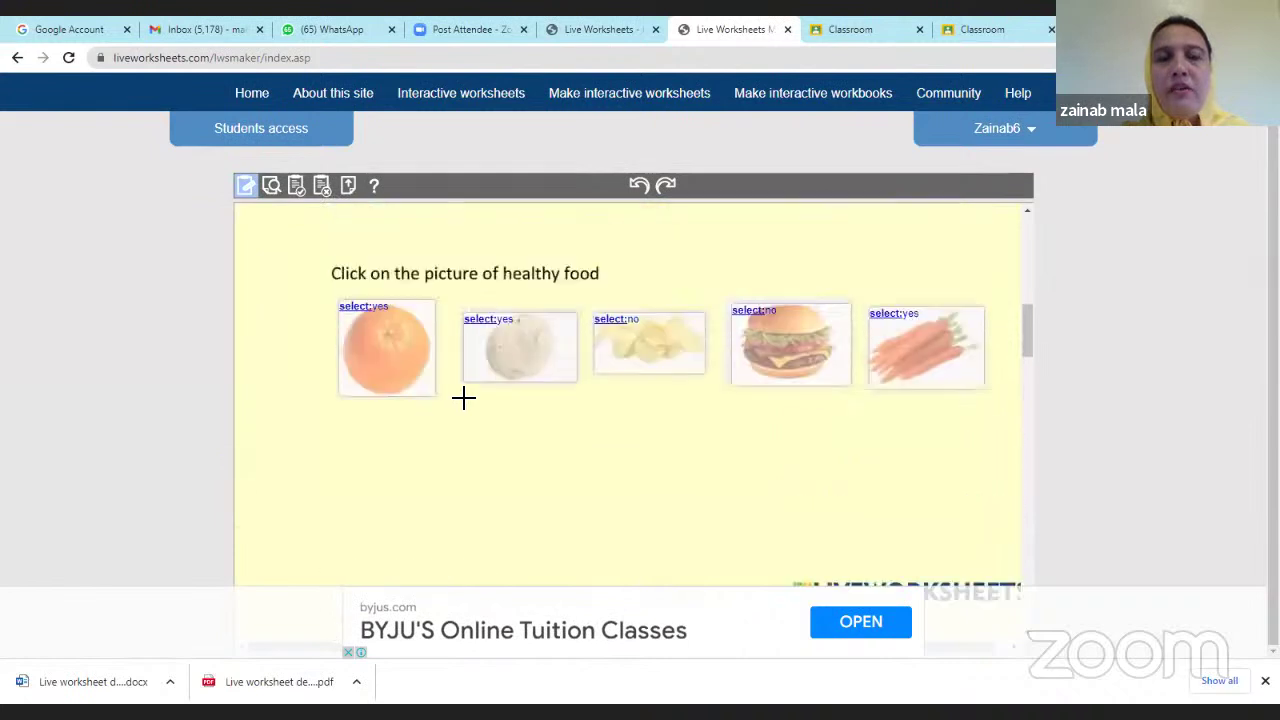
pyautogui.scroll(2, 463, 398)
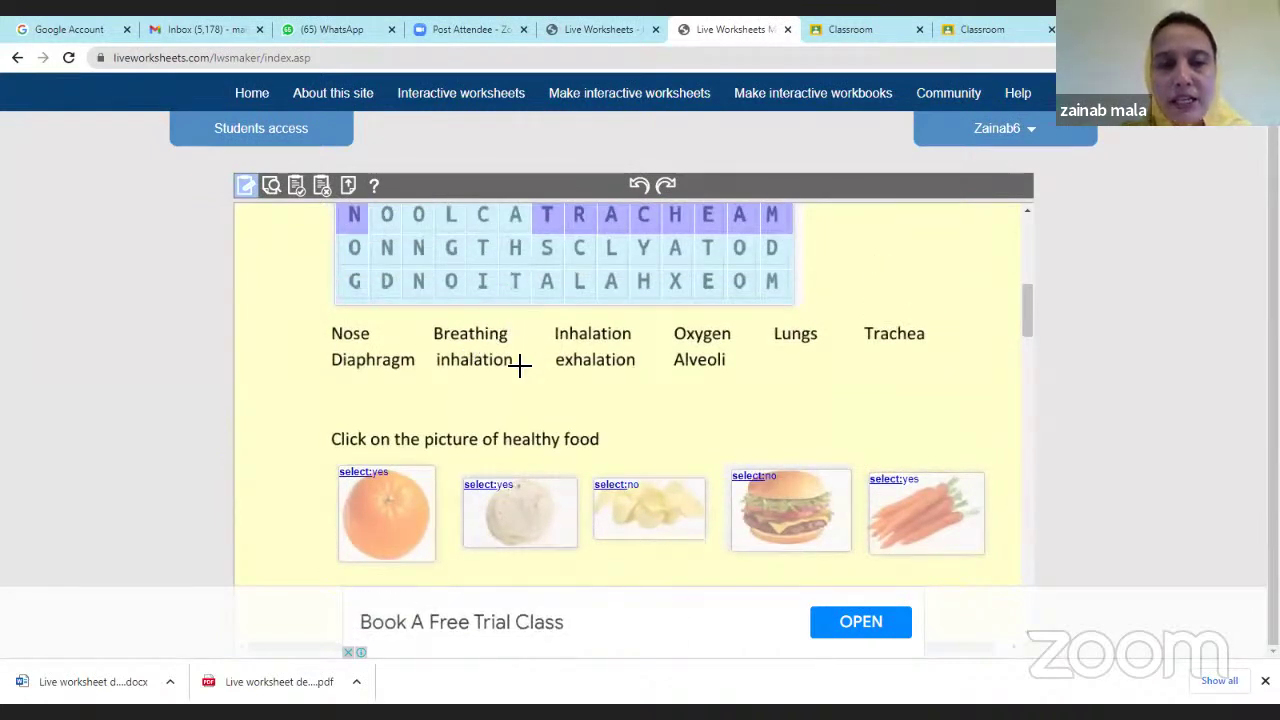
pyautogui.scroll(-2, 441, 482)
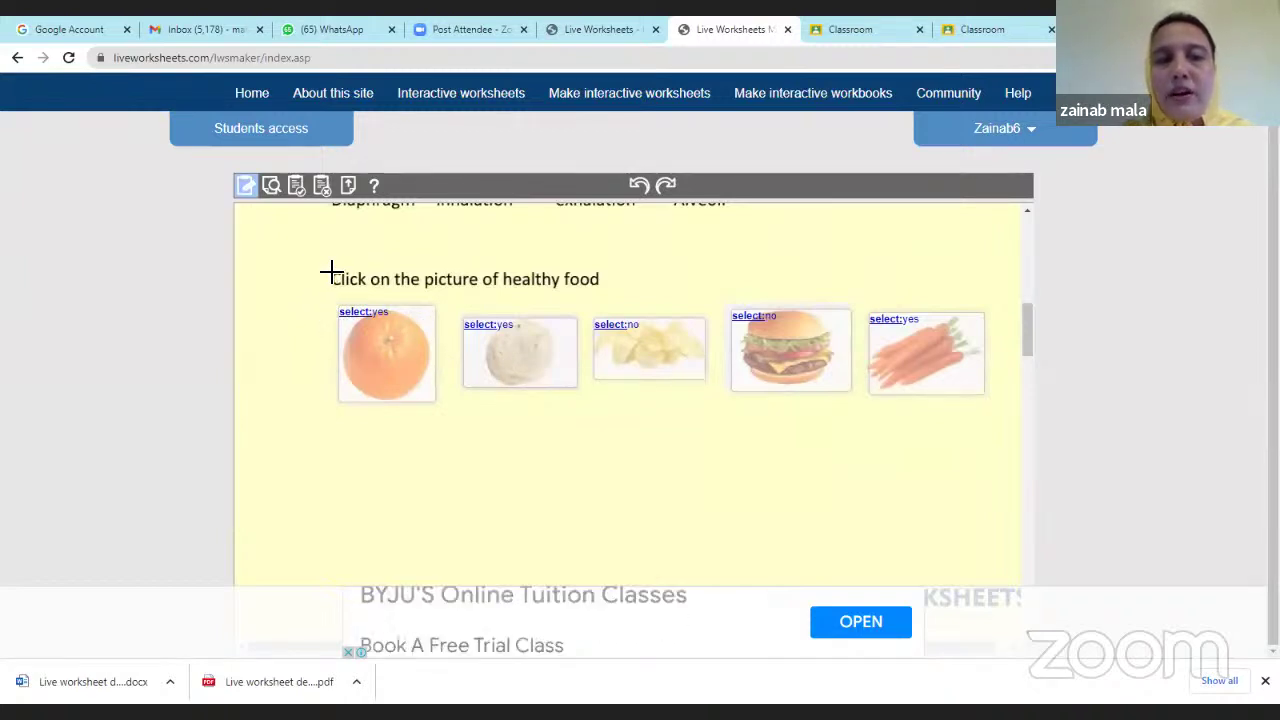
# Draw a box over the healthy-food instruction, then undo it.
pyautogui.moveTo(331, 272); pyautogui.dragTo(606, 291)
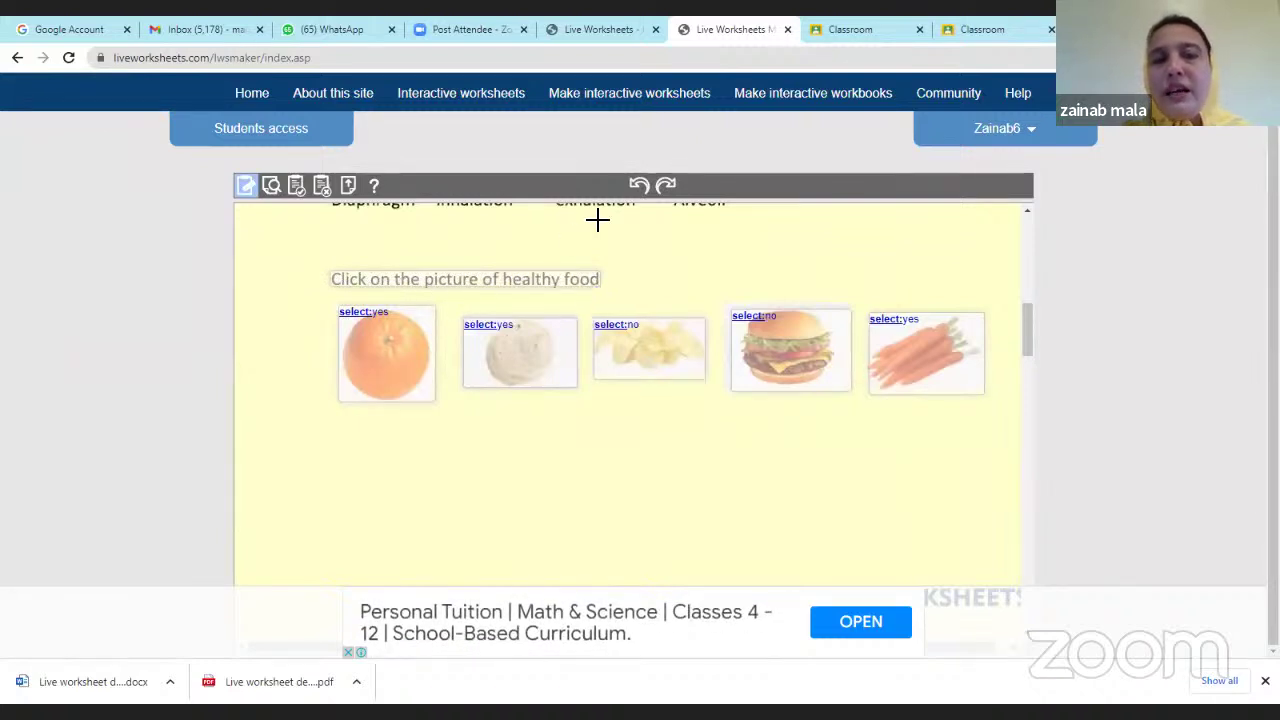
pyautogui.click(639, 192)
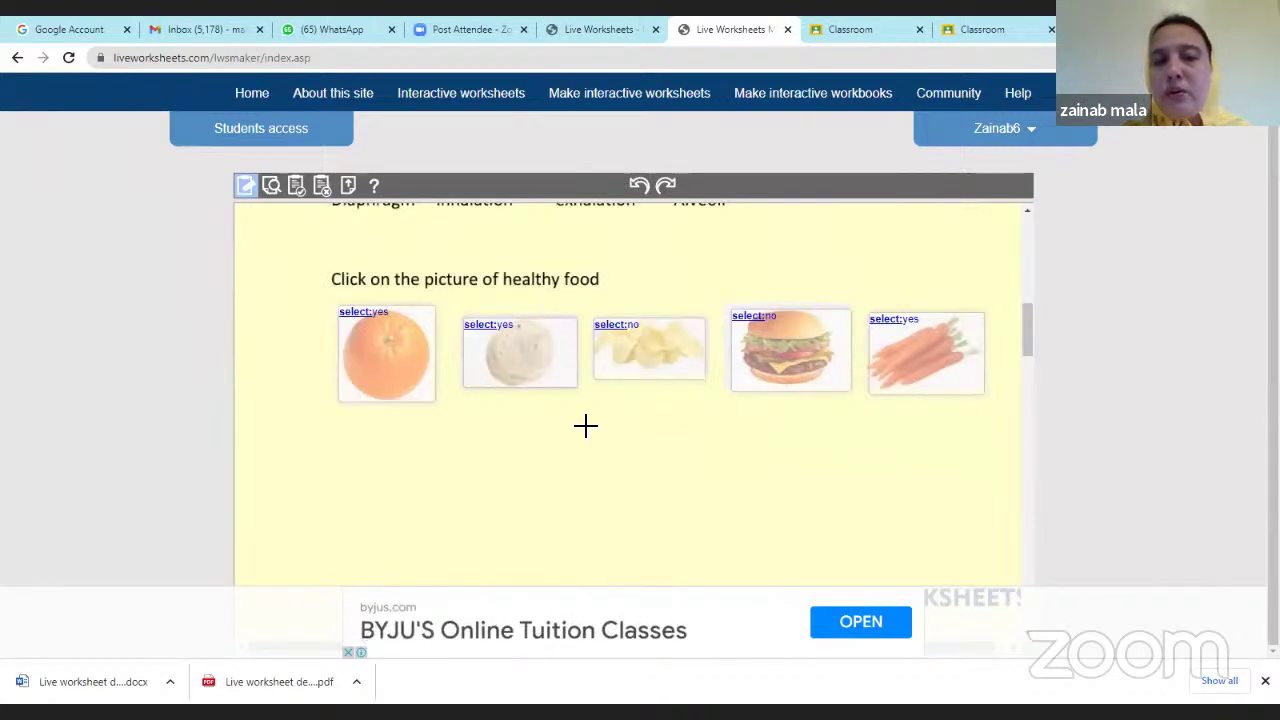
pyautogui.scroll(-3, 586, 423)
pyautogui.scroll(3, 394, 354)
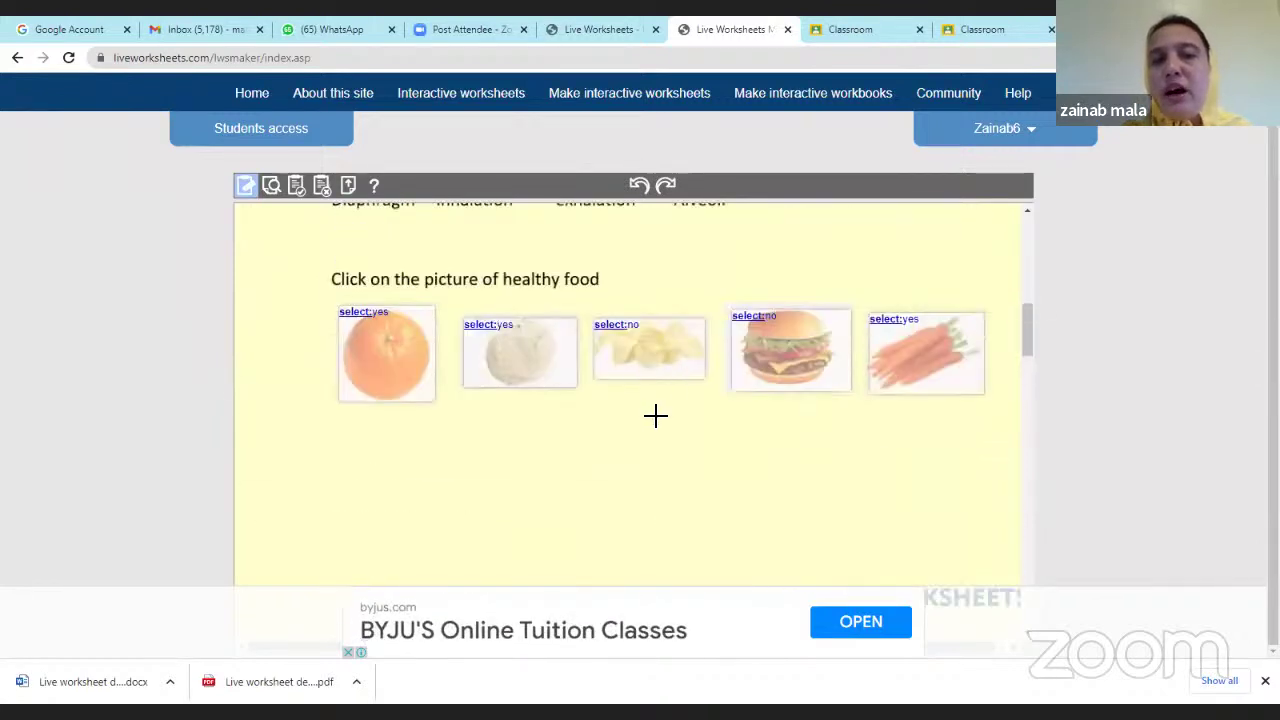
pyautogui.scroll(-5, 655, 415)
pyautogui.scroll(1, 652, 424)
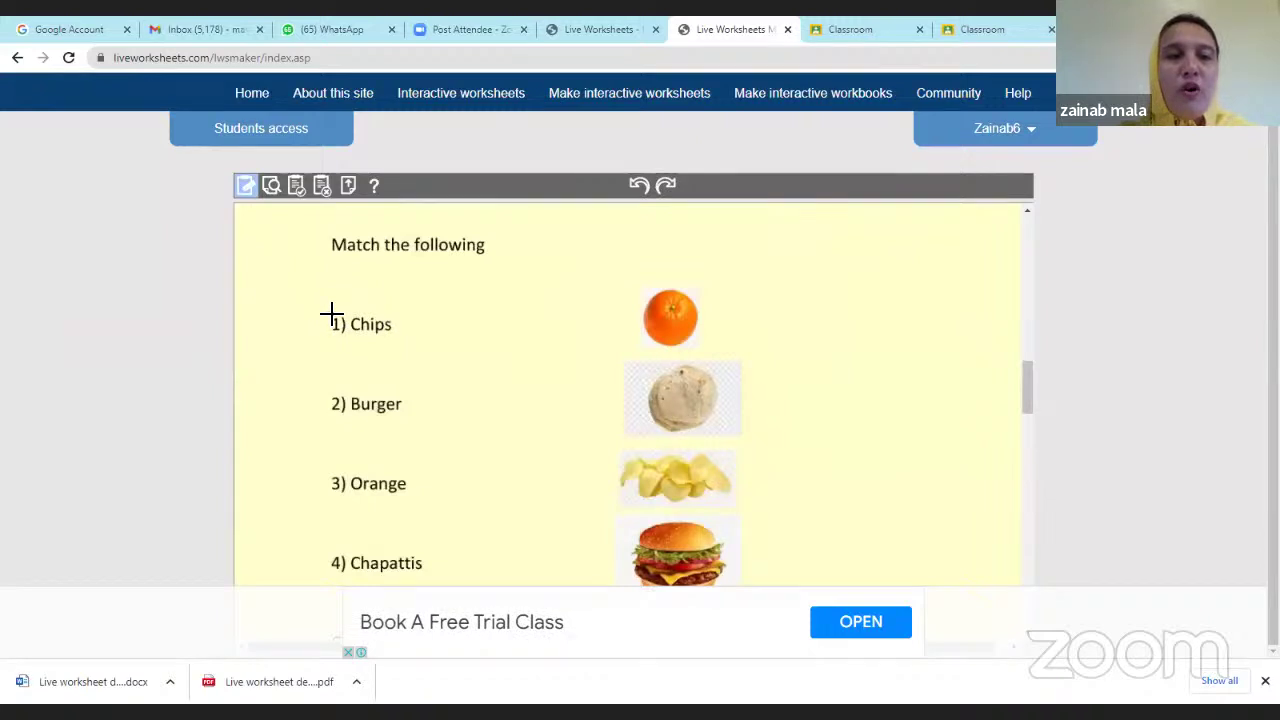
# Add boxes around the food names 1) Chips, 2) Burger, 3) Orange and 4) Chapattis.
pyautogui.moveTo(332, 315); pyautogui.dragTo(403, 344)
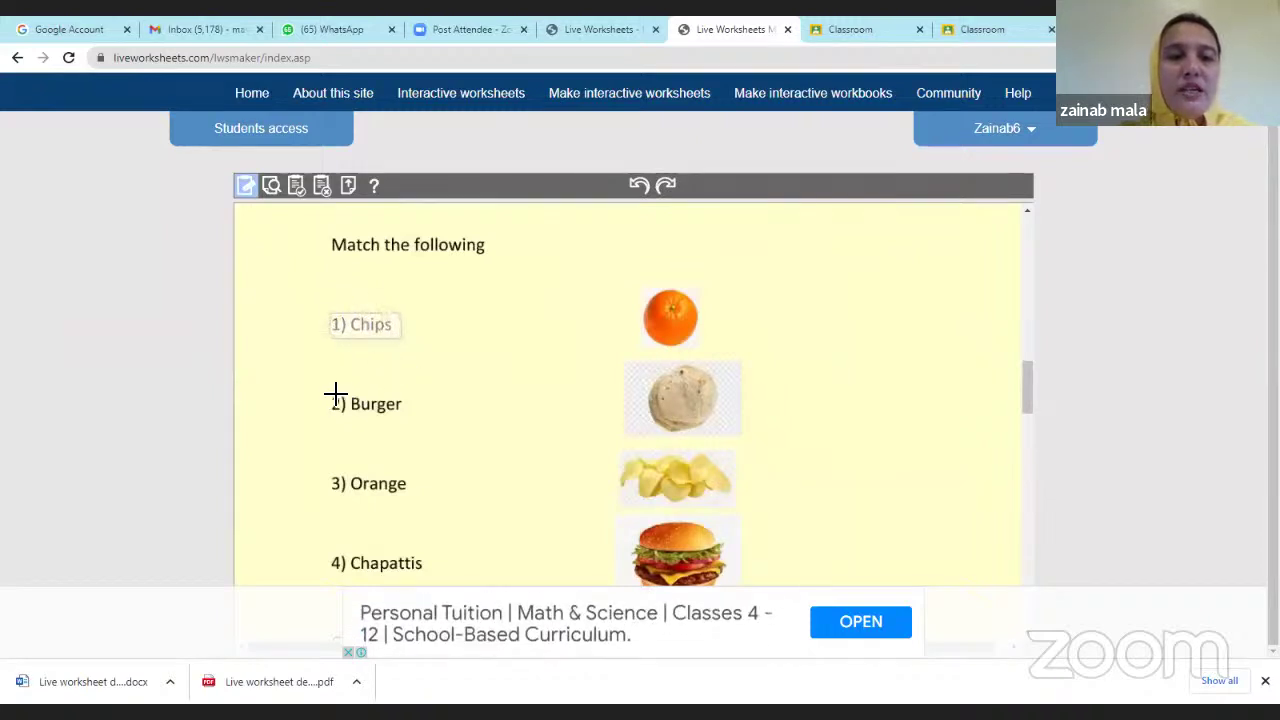
pyautogui.moveTo(331, 395); pyautogui.dragTo(407, 422)
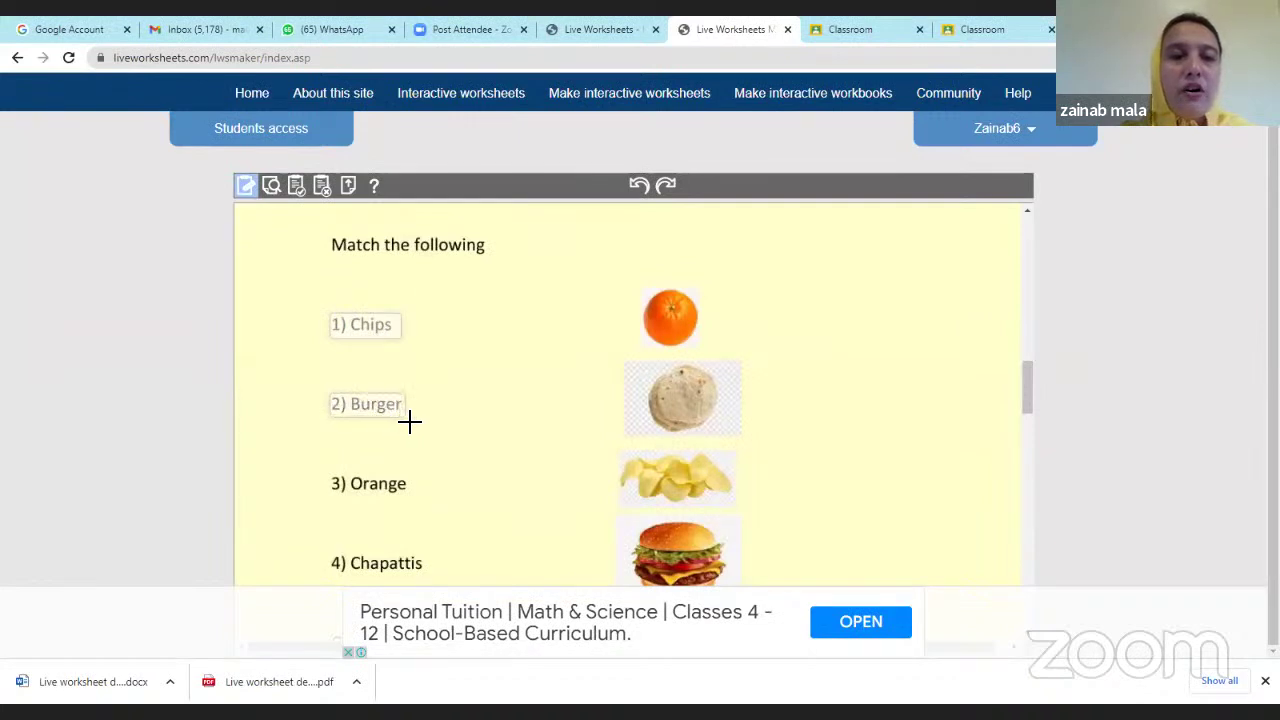
pyautogui.moveTo(328, 478); pyautogui.dragTo(416, 502)
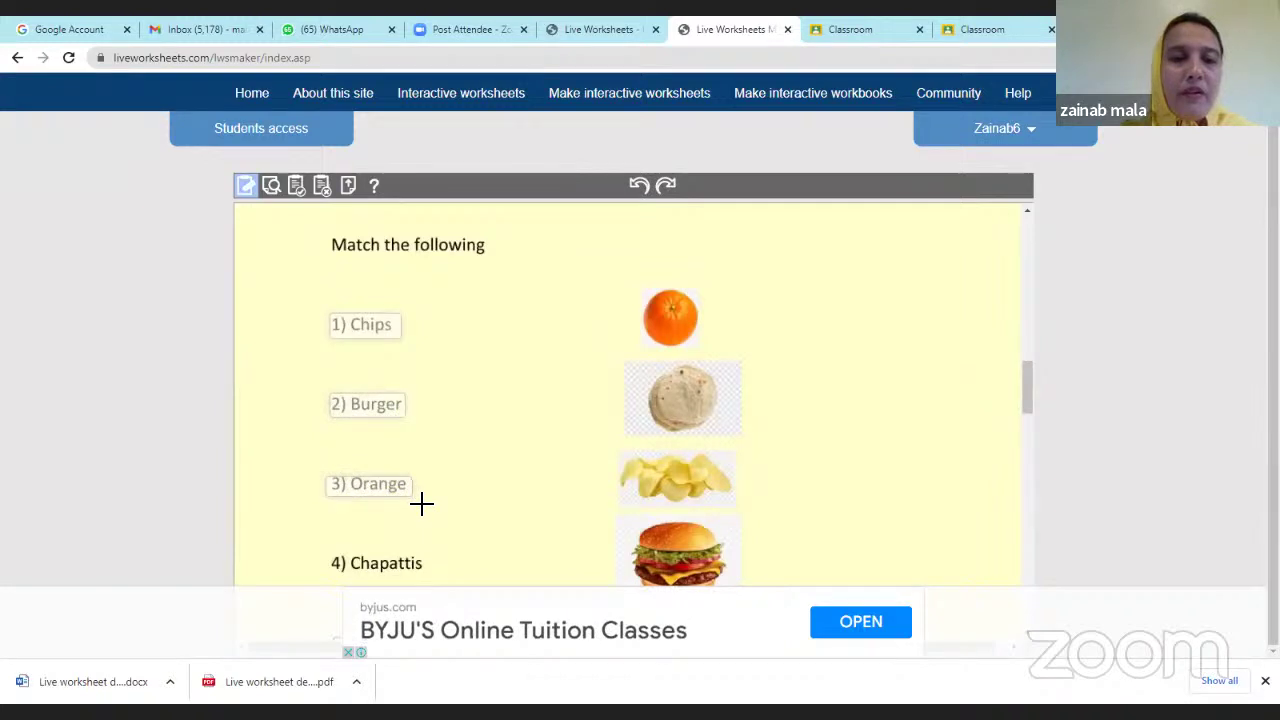
pyautogui.scroll(-1, 417, 500)
pyautogui.moveTo(333, 477); pyautogui.dragTo(428, 500)
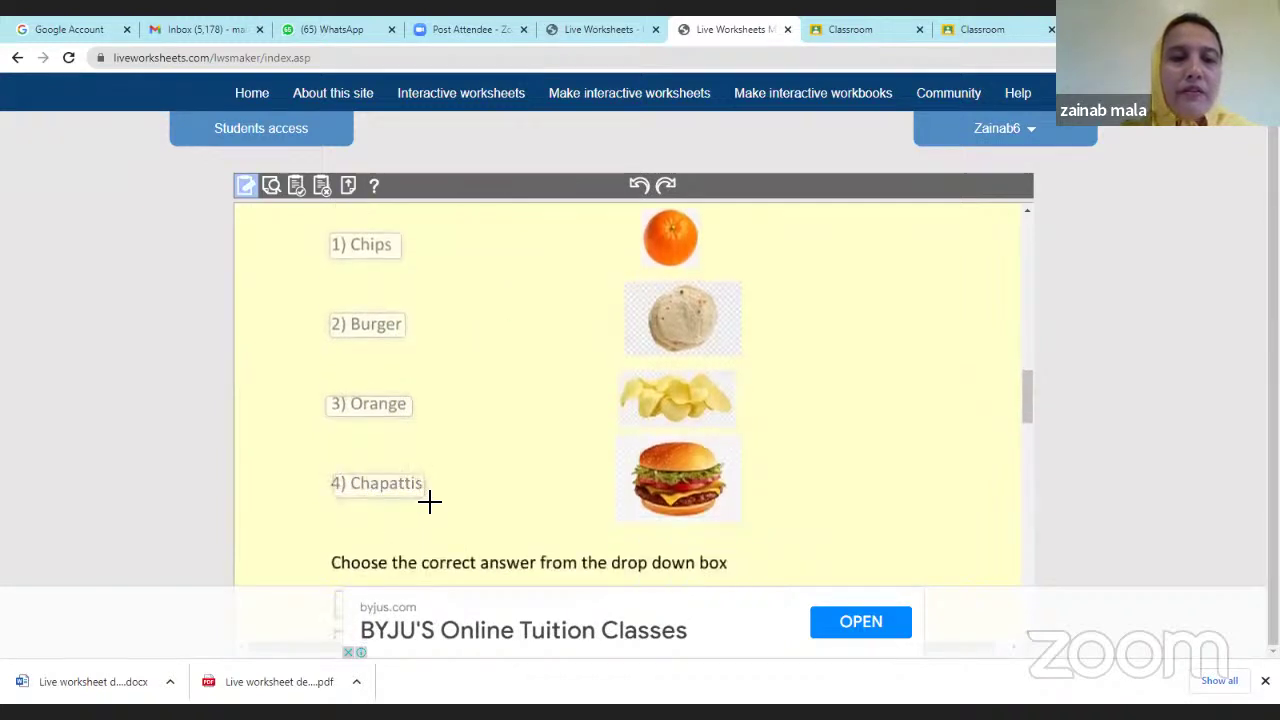
pyautogui.scroll(1, 636, 236)
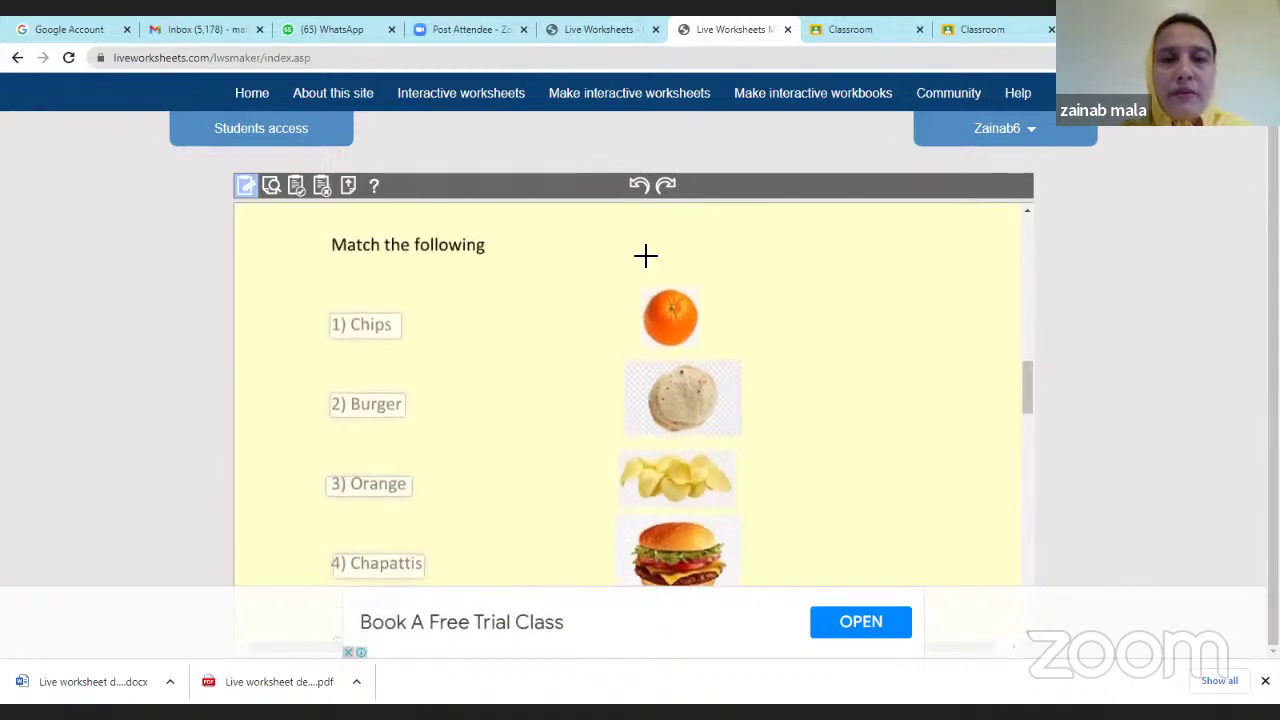
# Add boxes over the orange, chapati, chips and burger pictures, redrawing misplaced ones.
pyautogui.moveTo(645, 299); pyautogui.dragTo(714, 350)
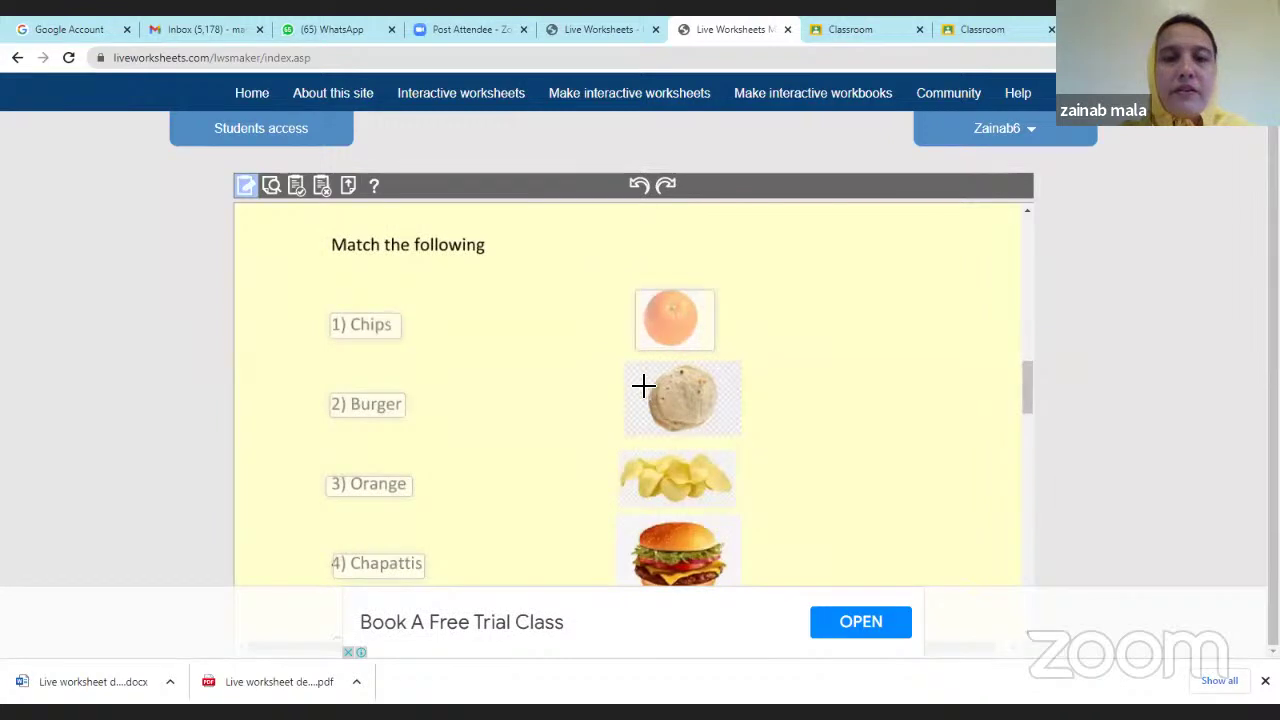
pyautogui.moveTo(641, 373); pyautogui.dragTo(729, 426)
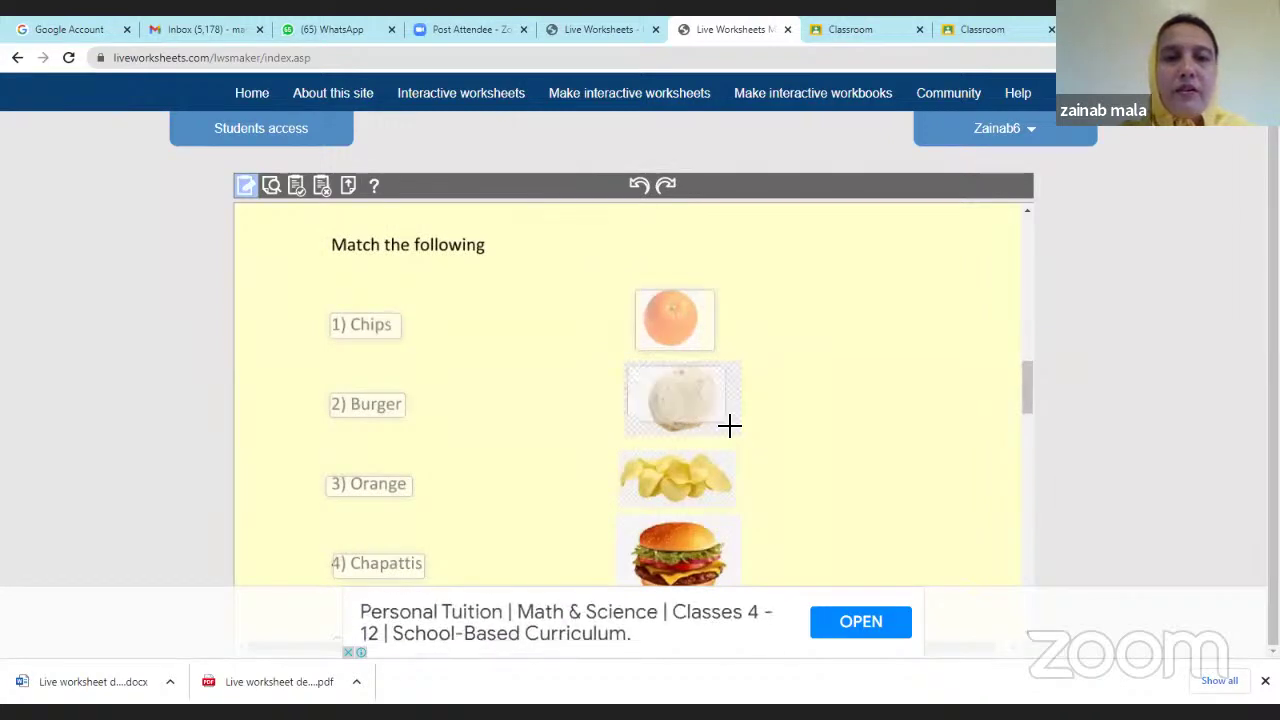
pyautogui.click(639, 186)
pyautogui.scroll(-1, 685, 340)
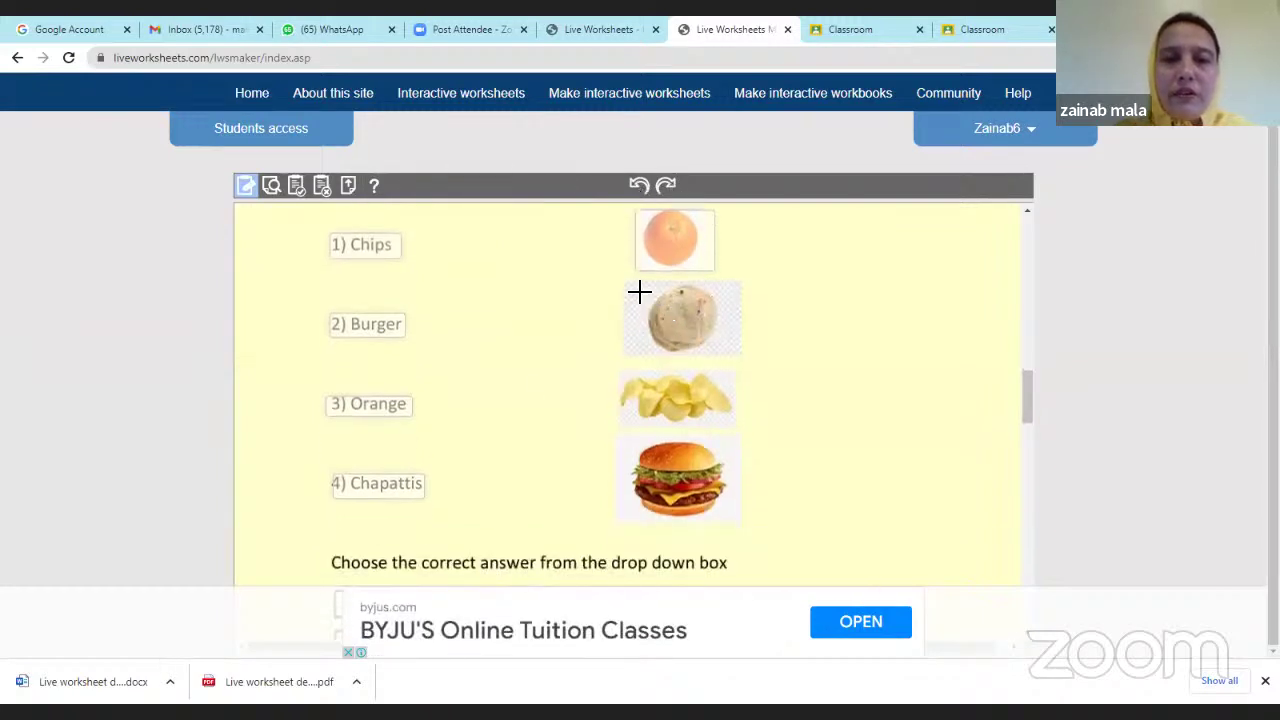
pyautogui.moveTo(627, 284); pyautogui.dragTo(750, 364)
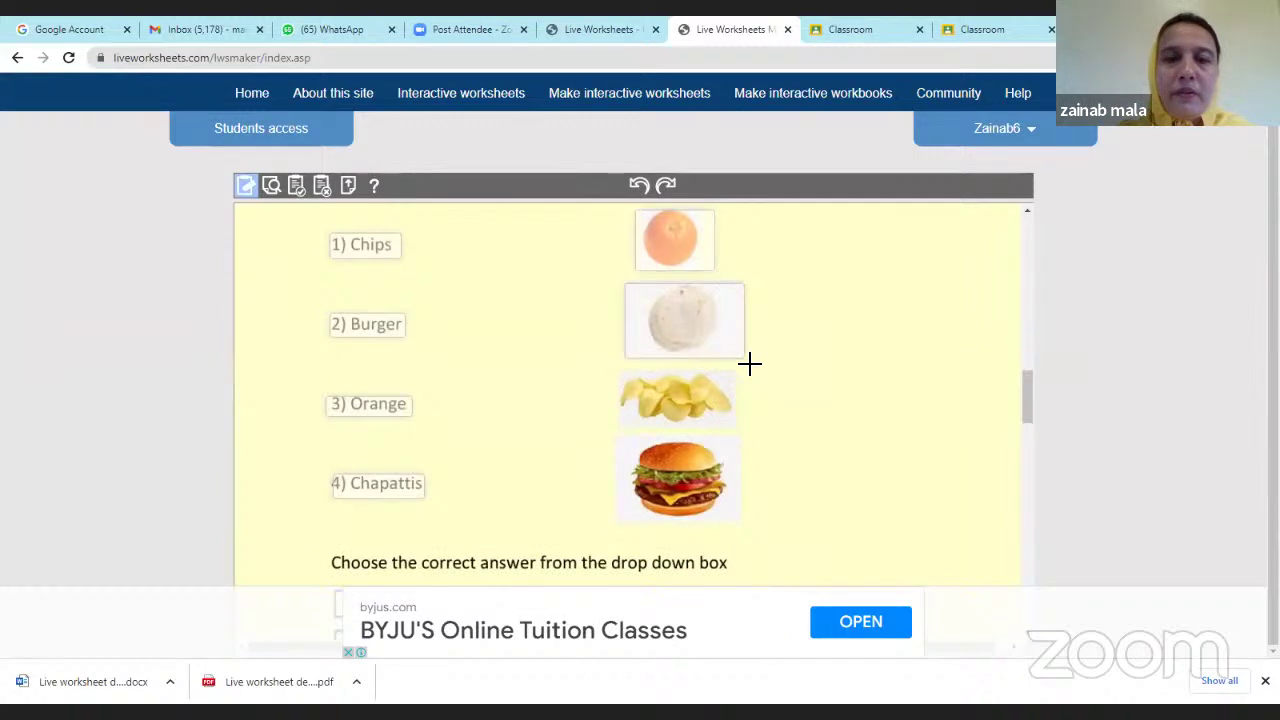
pyautogui.moveTo(623, 372); pyautogui.dragTo(740, 446)
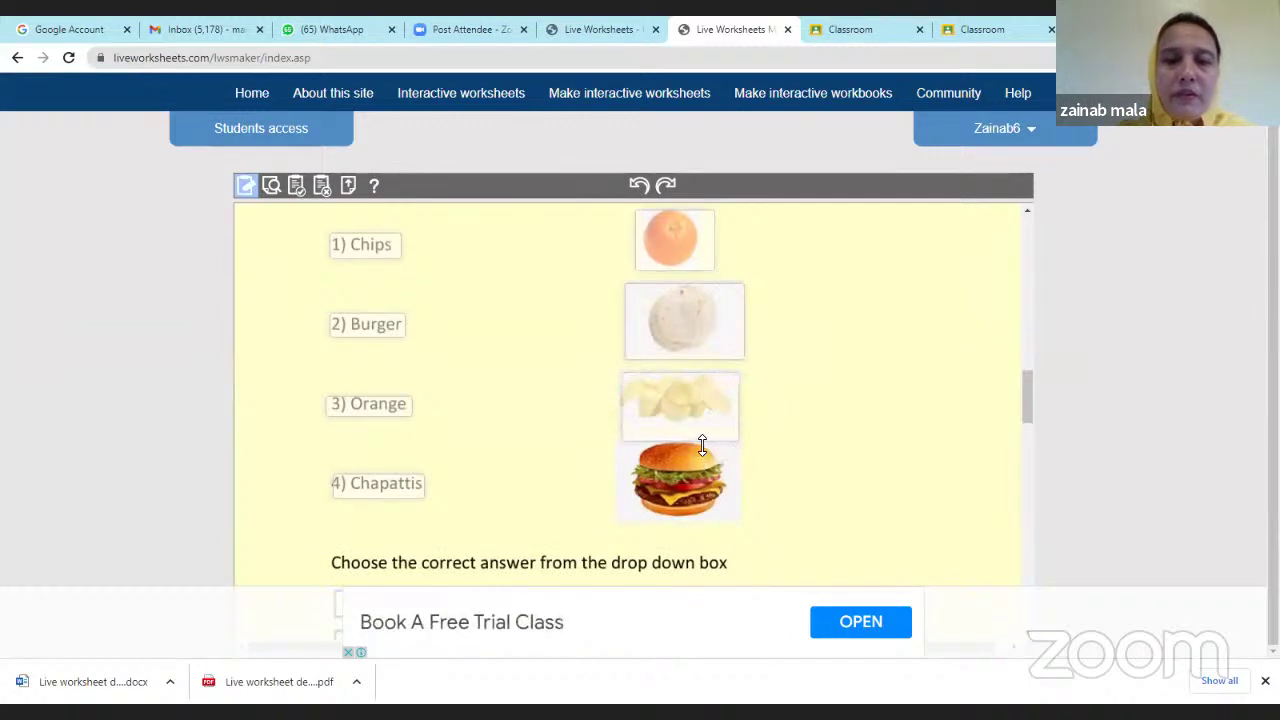
pyautogui.click(640, 187)
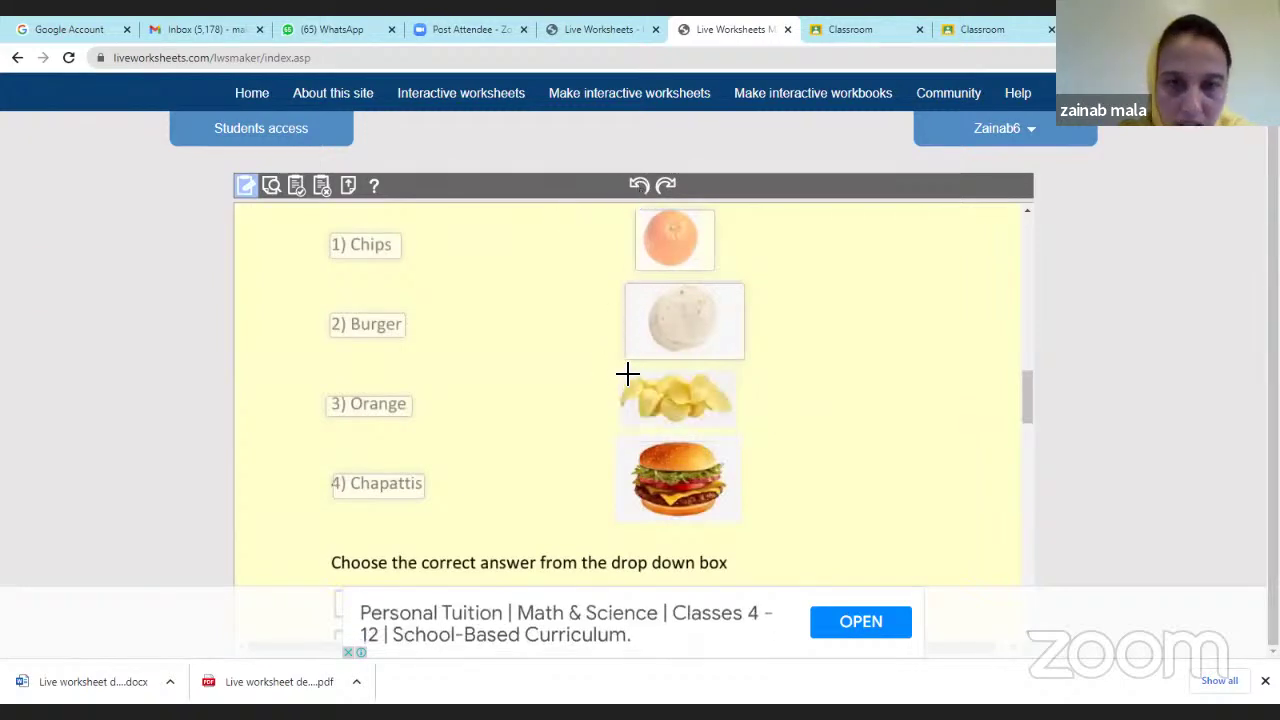
pyautogui.moveTo(623, 374); pyautogui.dragTo(737, 427)
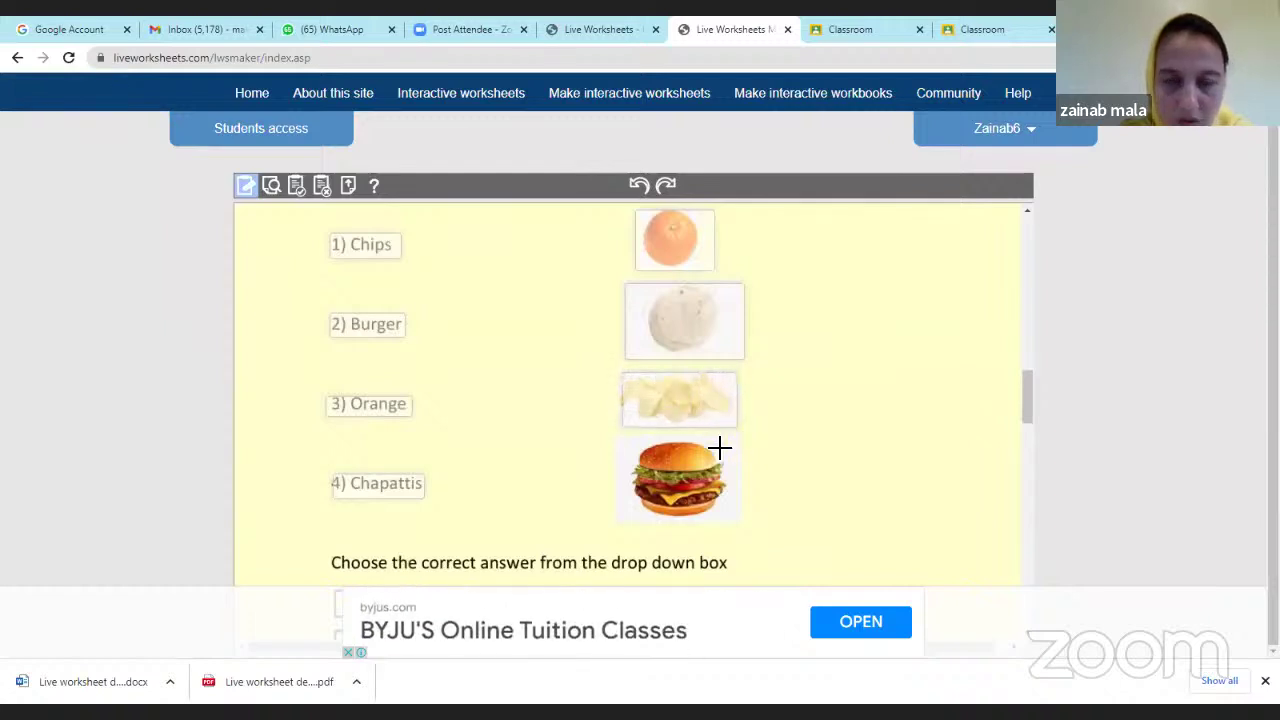
pyautogui.moveTo(620, 440); pyautogui.dragTo(740, 520)
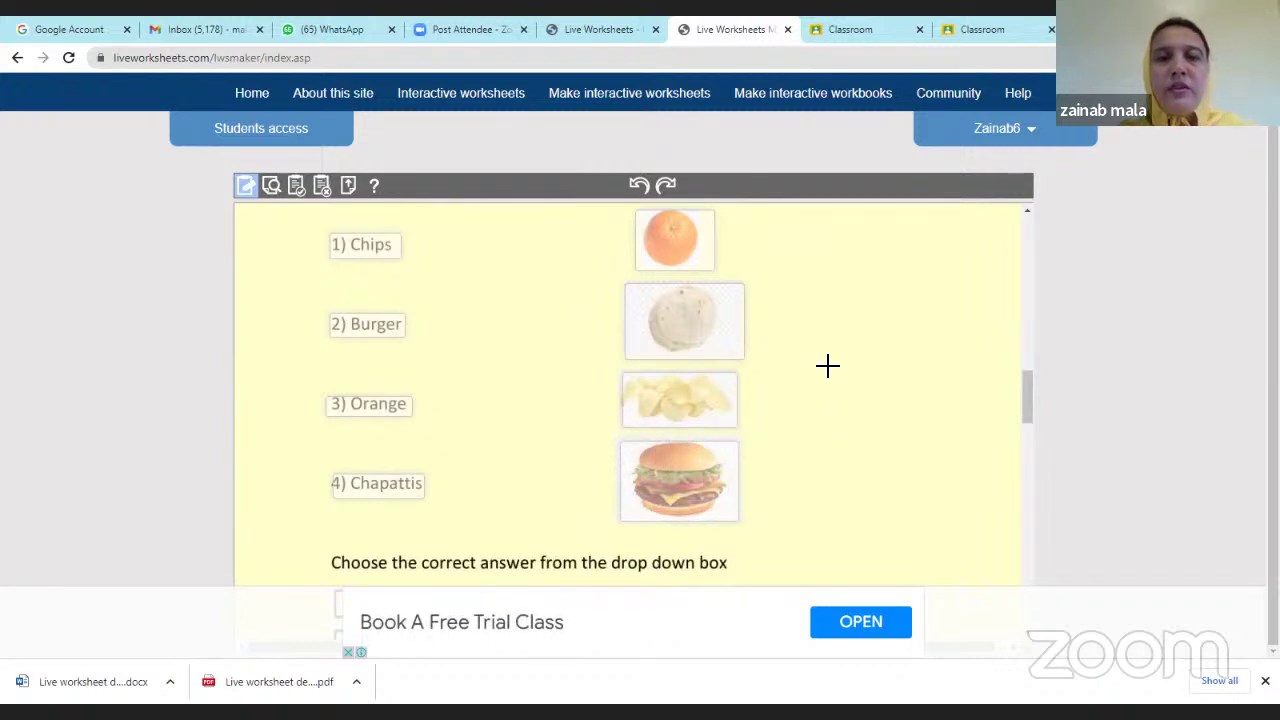
pyautogui.scroll(1, 700, 360)
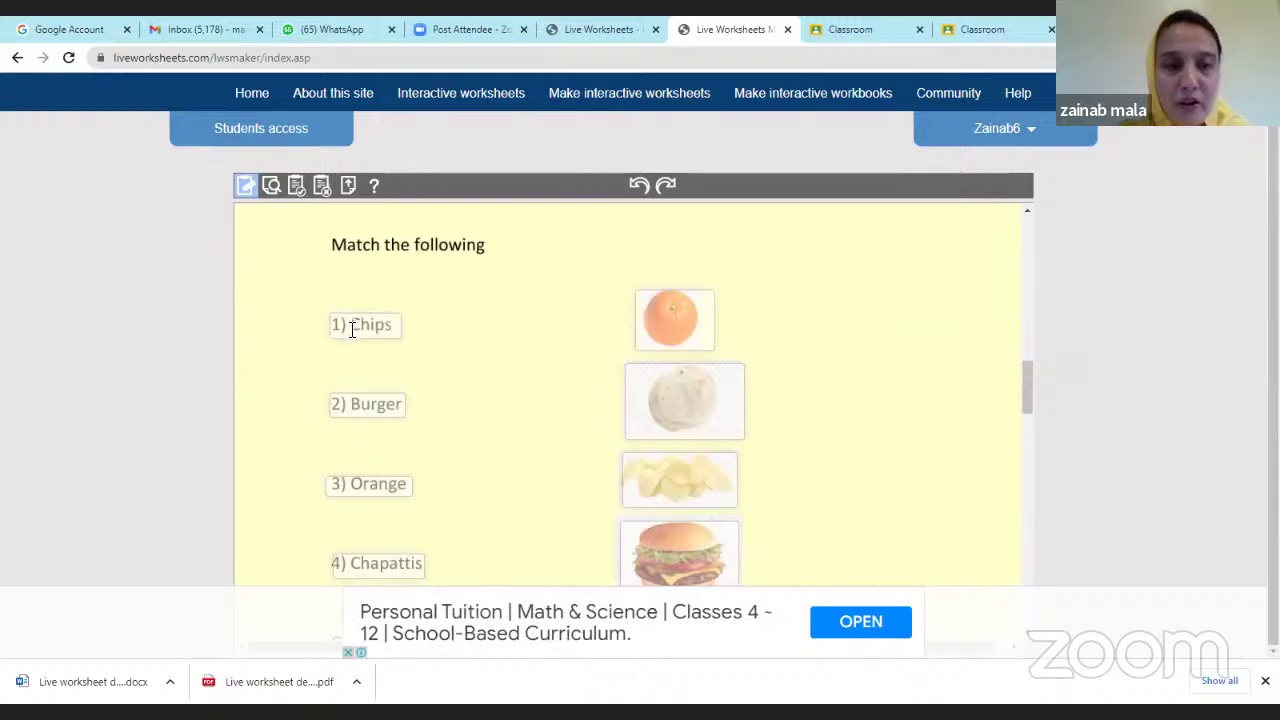
# Check the Chips box's join:1 code and give the Burger box join:2.
pyautogui.click(358, 328)
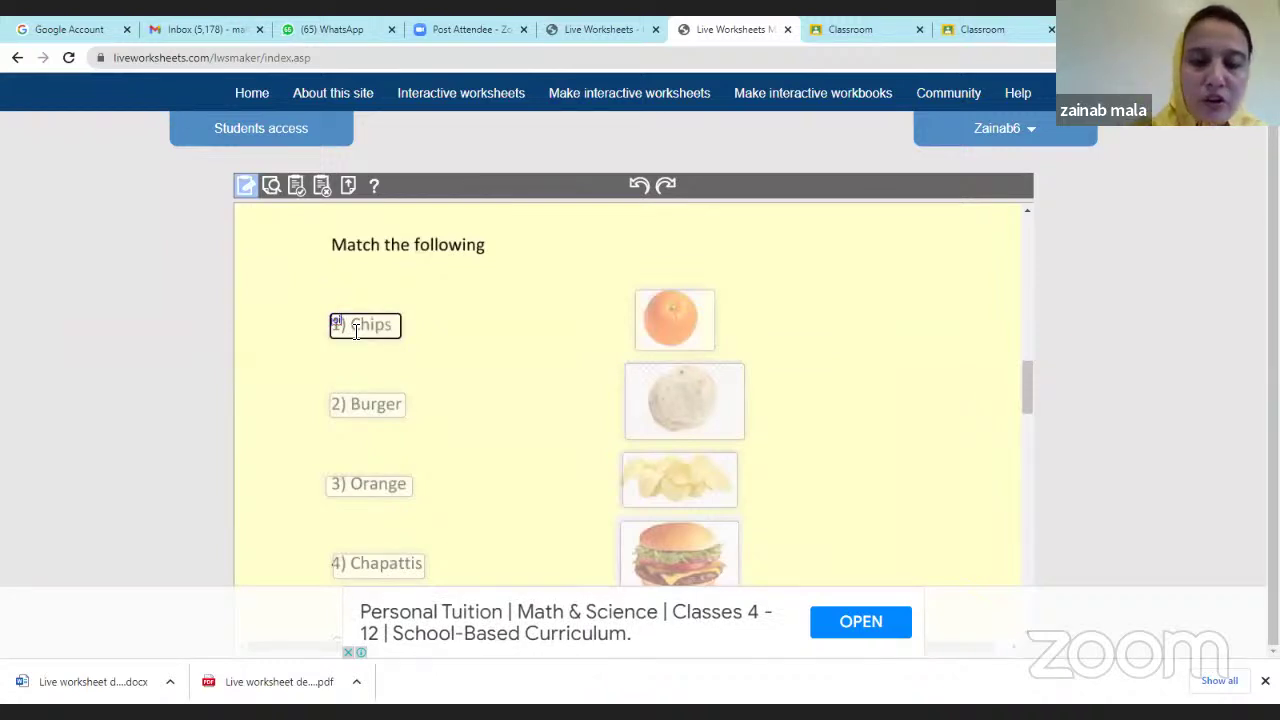
pyautogui.write('n:1')
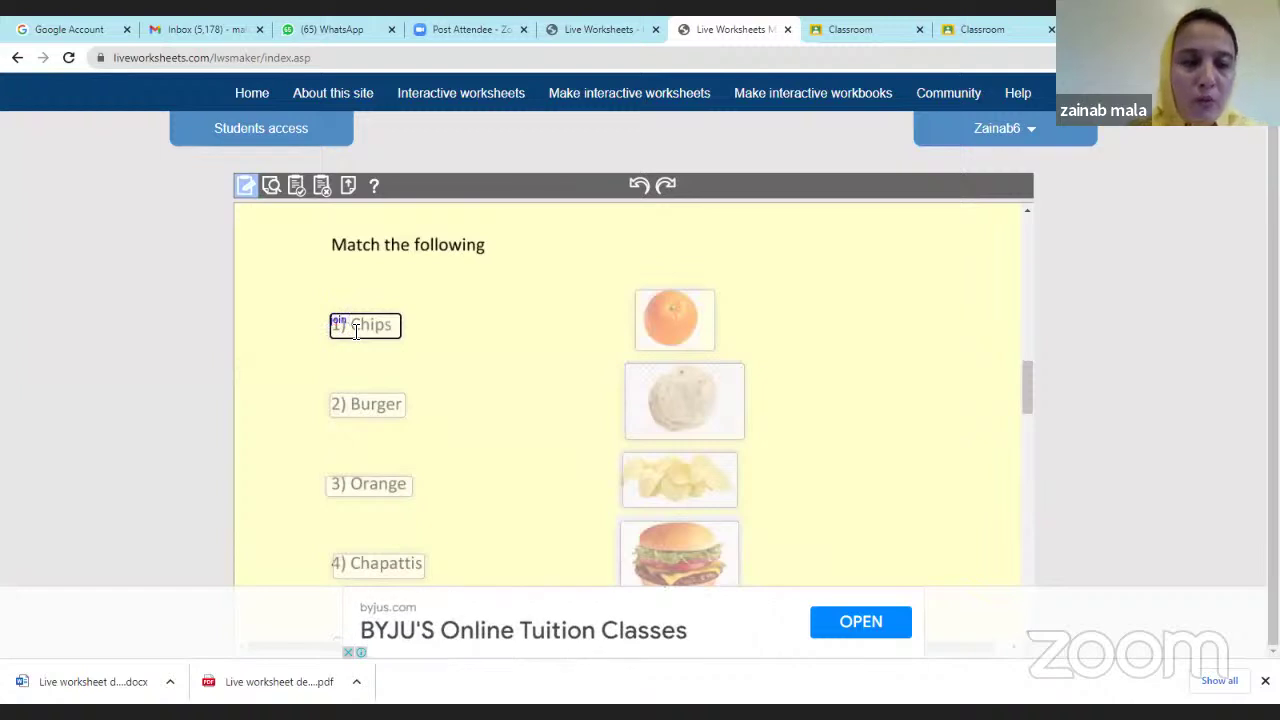
pyautogui.click(355, 411)
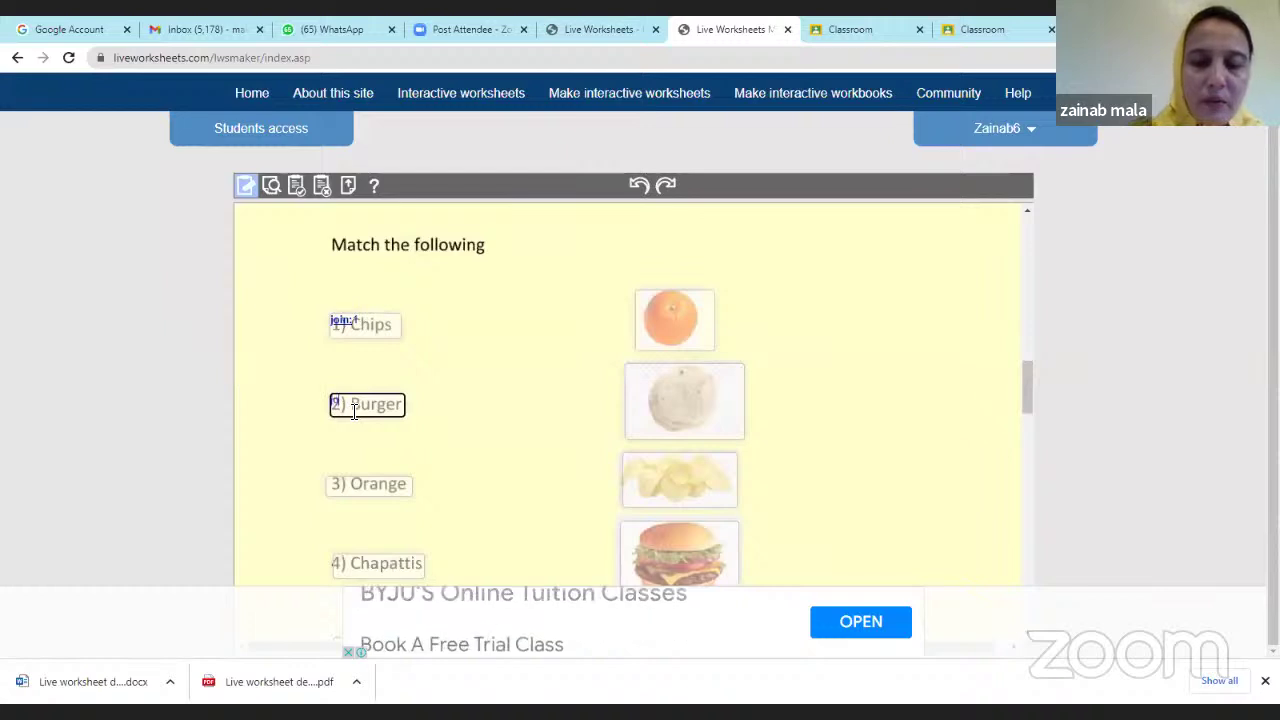
pyautogui.write('join:2')
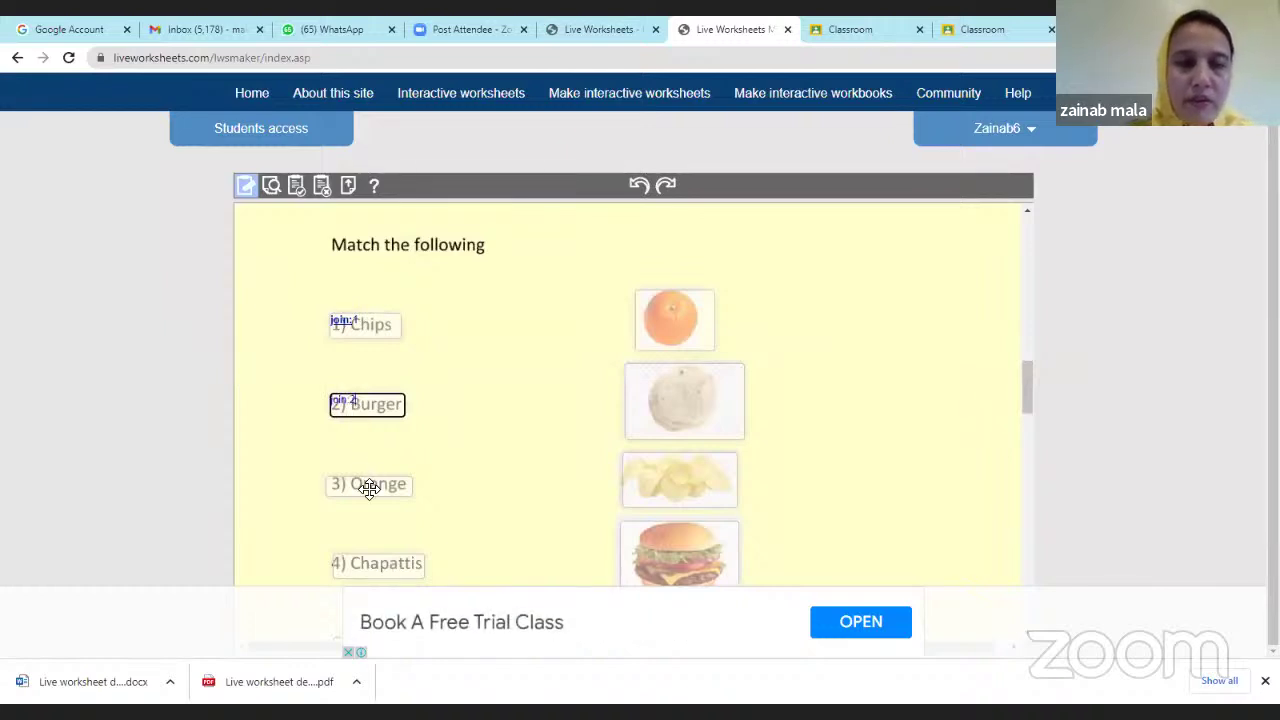
# Give the Orange box join:3 and the Chapattis box join:4, then select Chips' join:1 code.
pyautogui.click(369, 487)
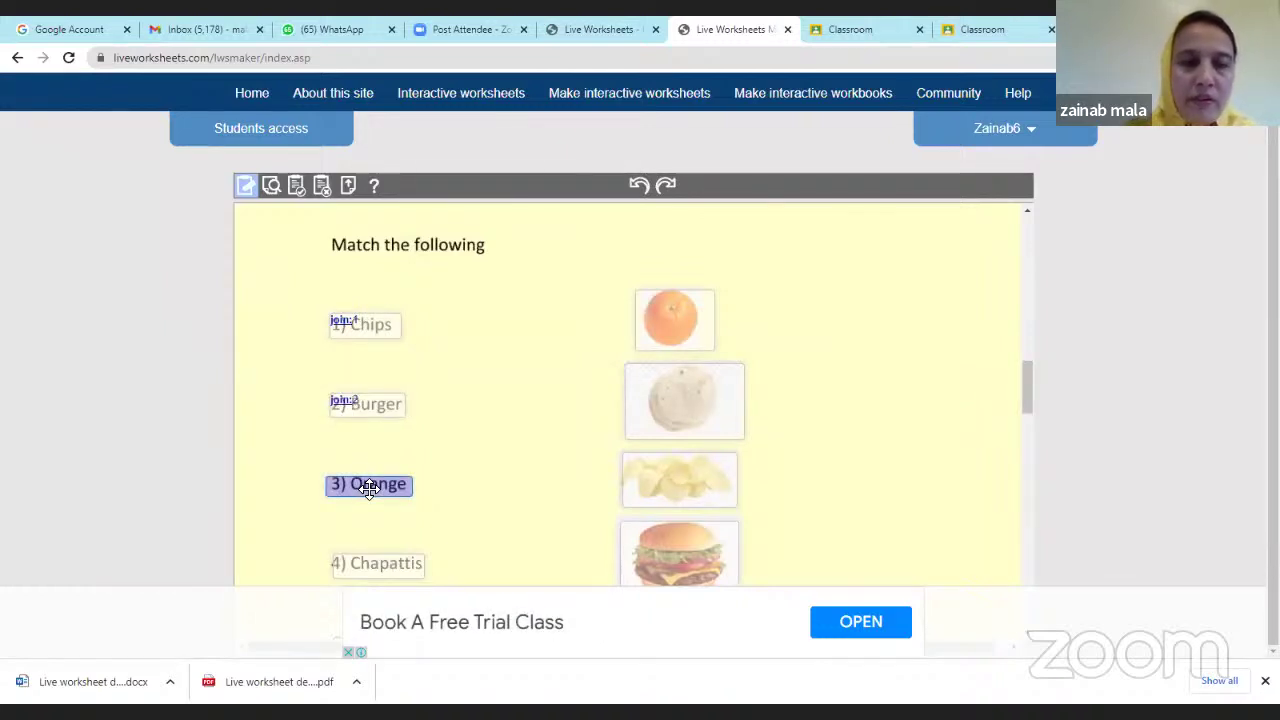
pyautogui.click(489, 469)
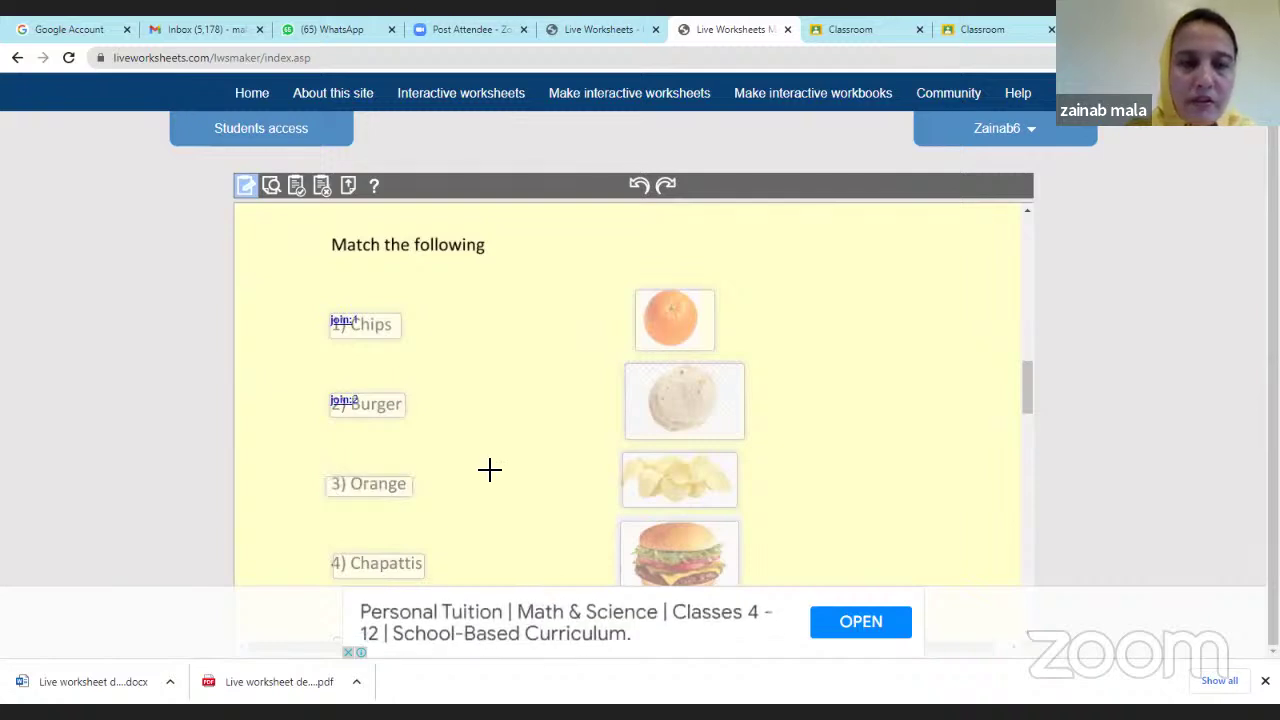
pyautogui.click(400, 487)
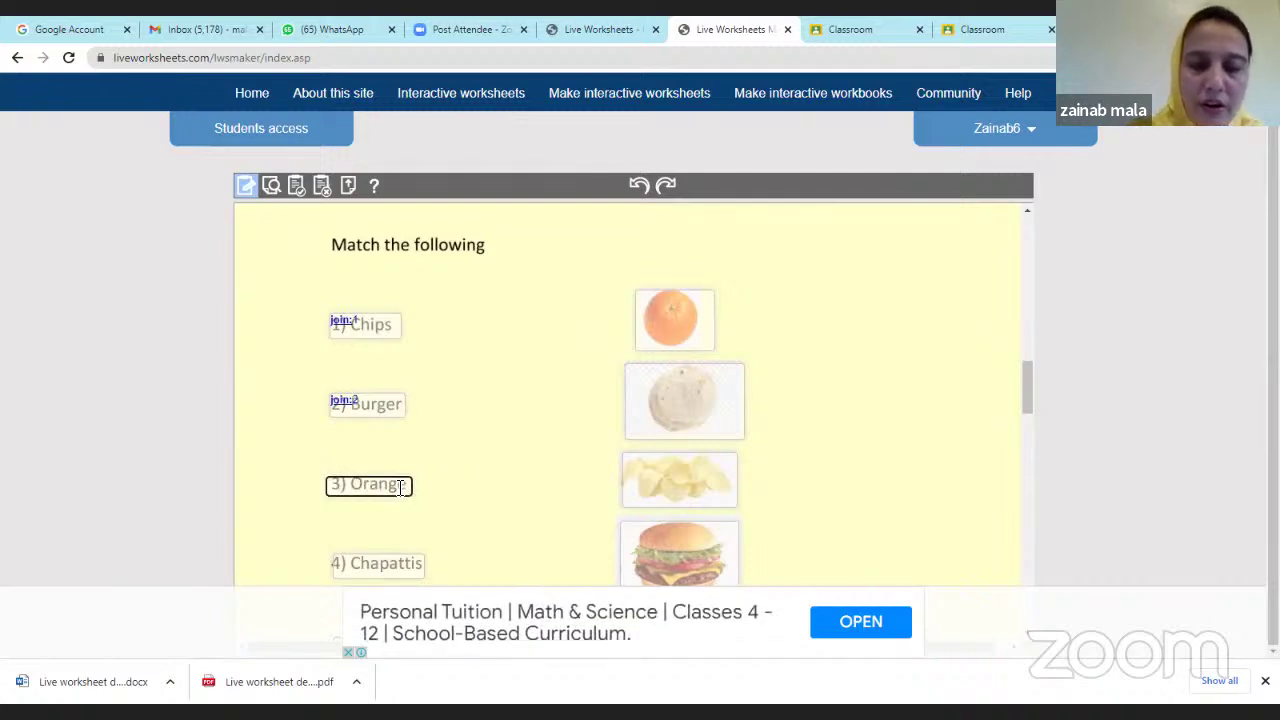
pyautogui.write('join')
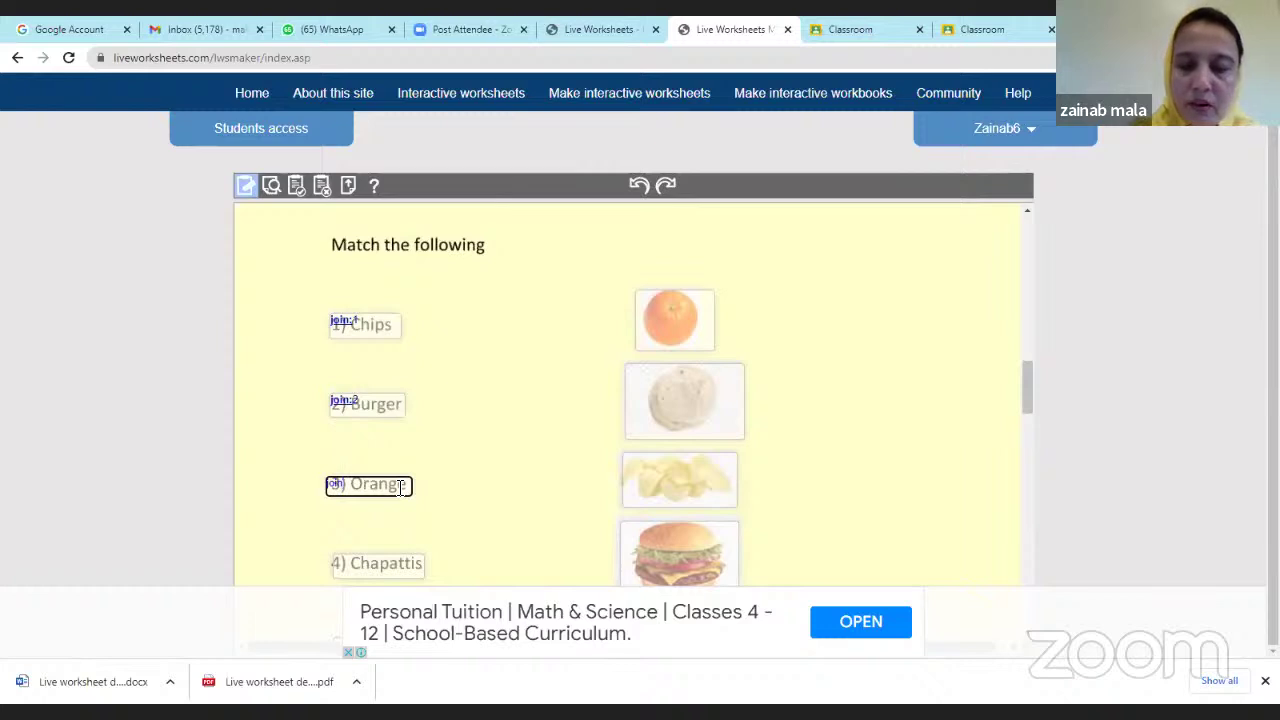
pyautogui.write(':3')
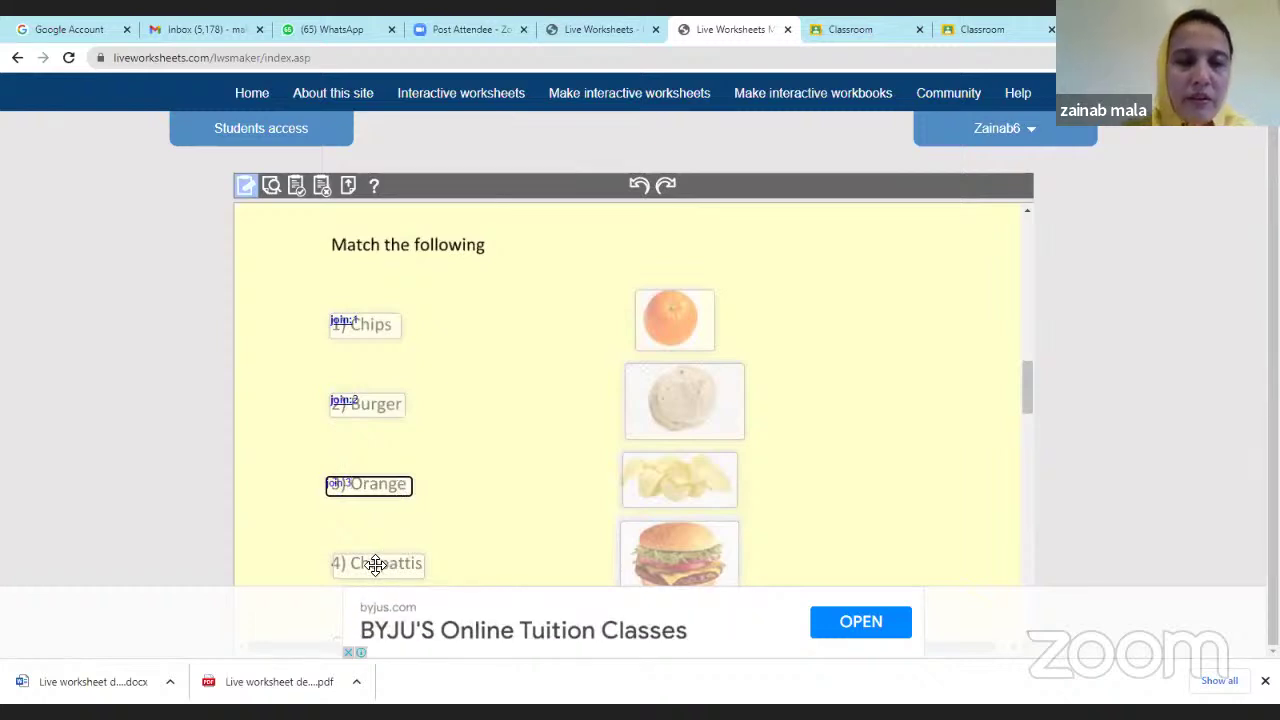
pyautogui.click(375, 565)
pyautogui.click(429, 549)
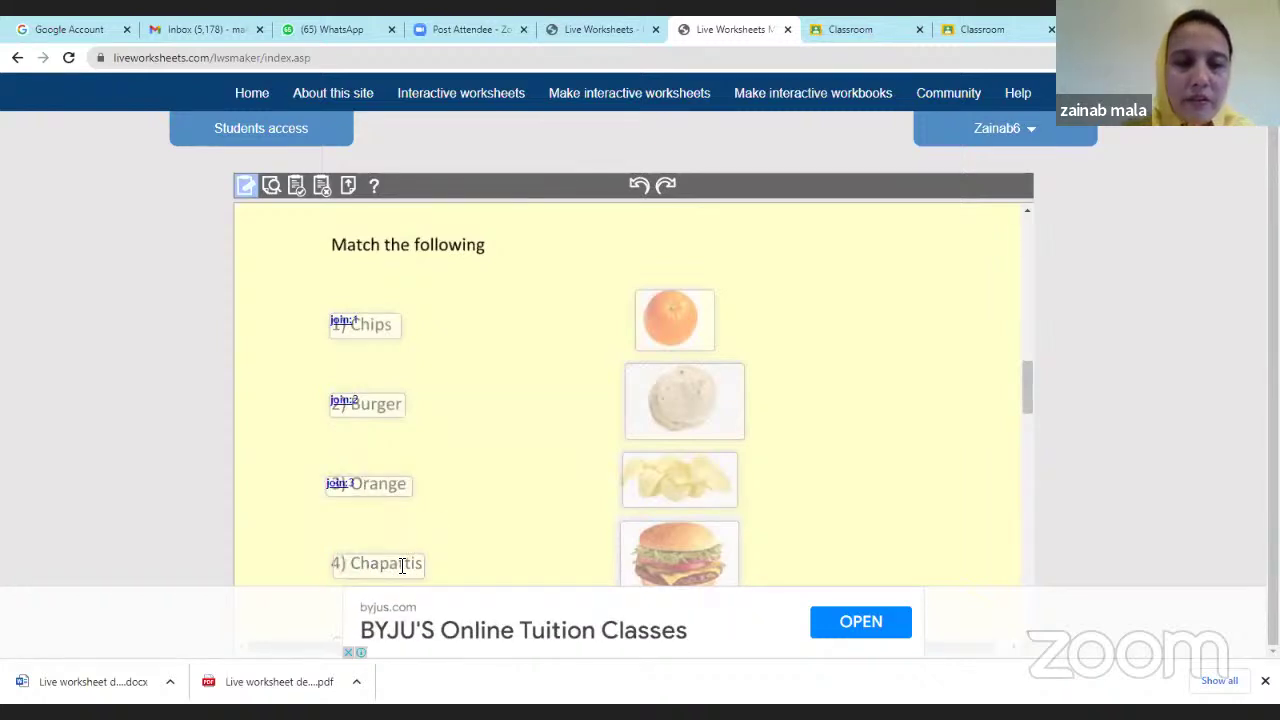
pyautogui.click(402, 565)
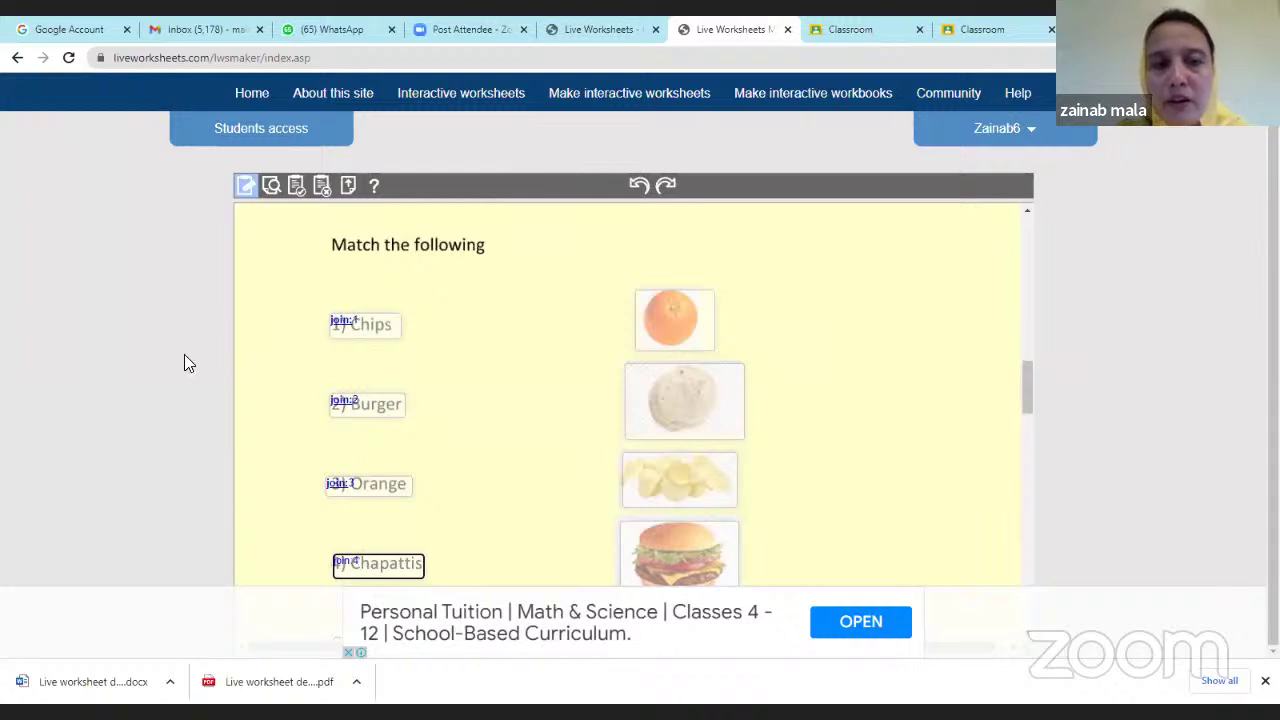
pyautogui.moveTo(332, 322); pyautogui.dragTo(362, 321)
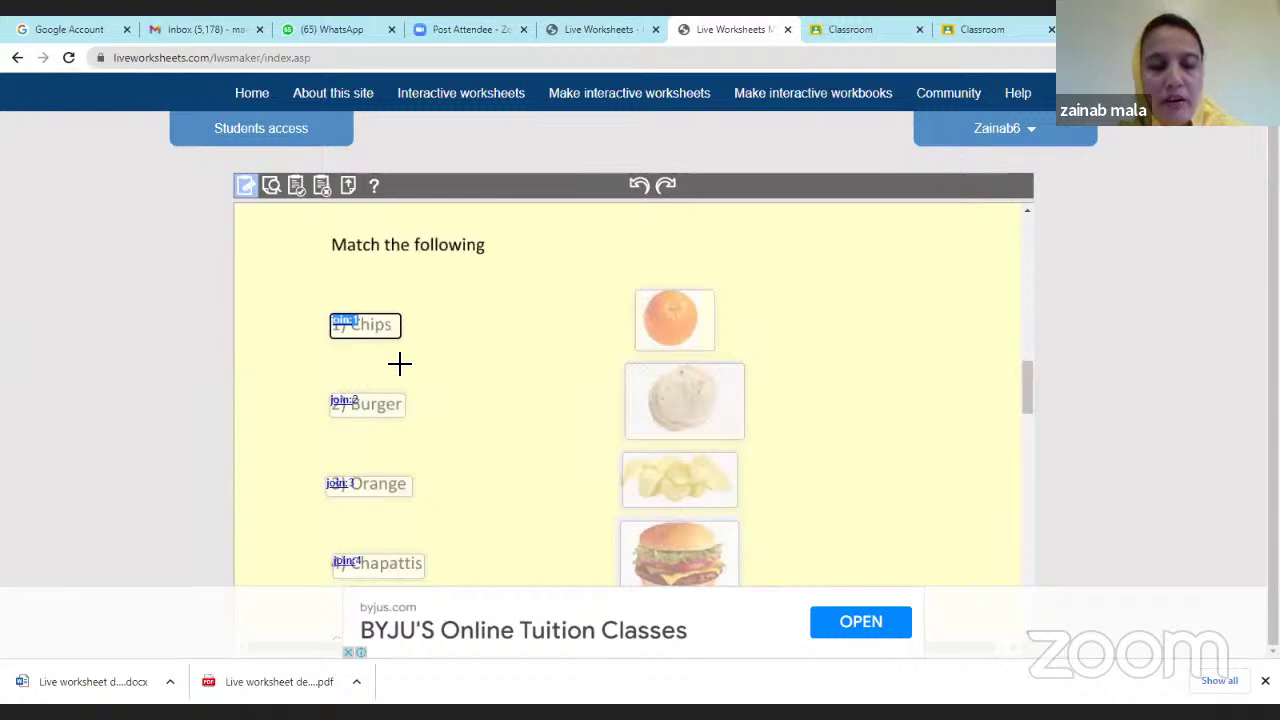
# Put join:1 in the chips picture box and join:2 in the burger picture box.
pyautogui.click(646, 468)
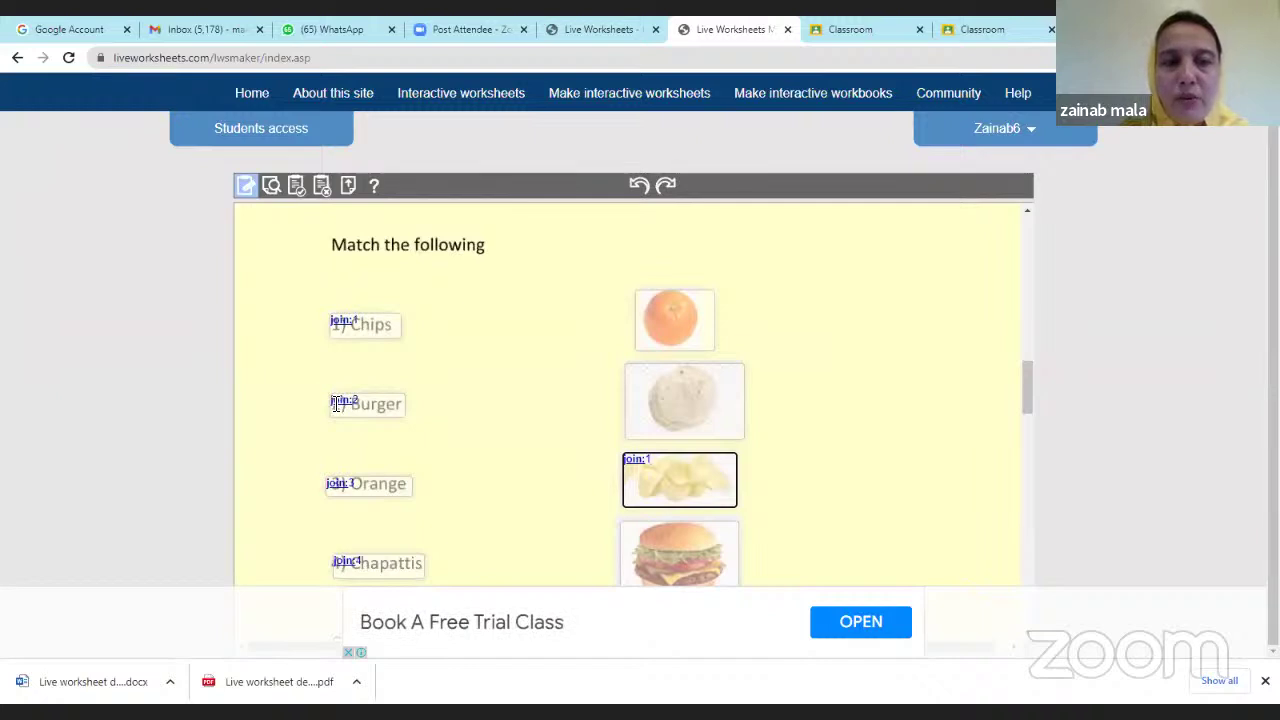
pyautogui.click(335, 400)
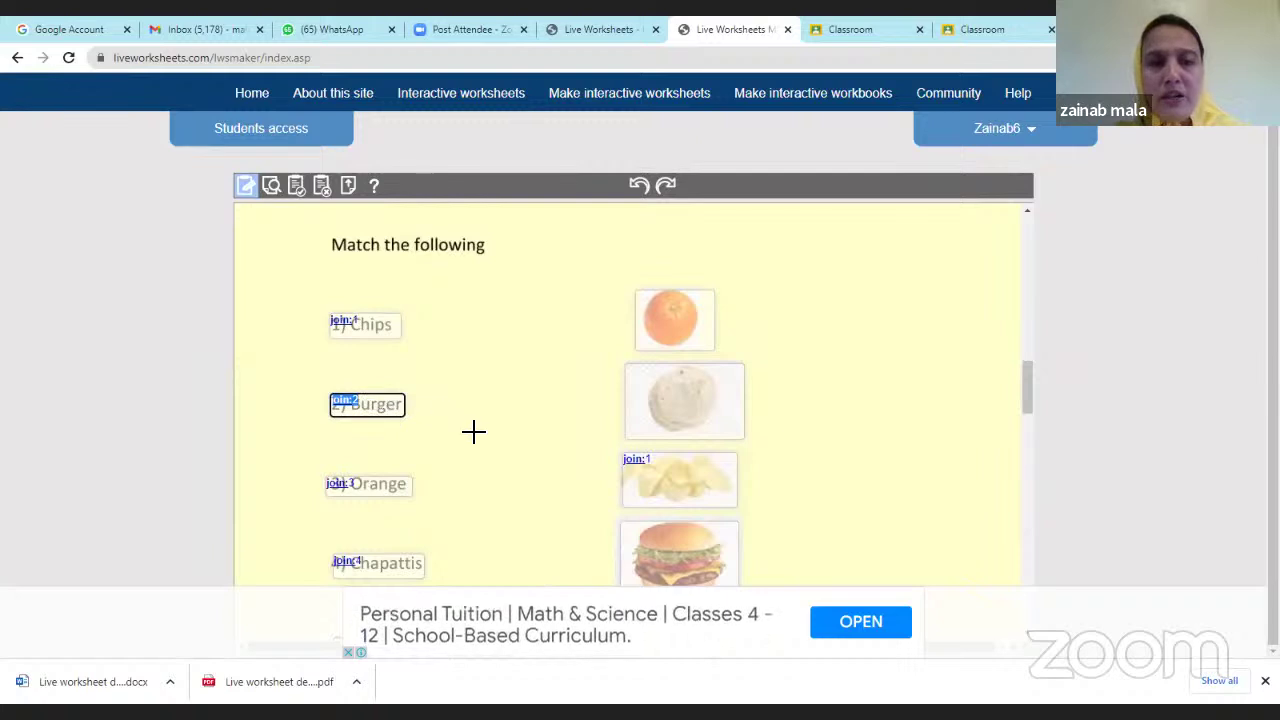
pyautogui.scroll(-2, 474, 432)
pyautogui.scroll(1, 474, 432)
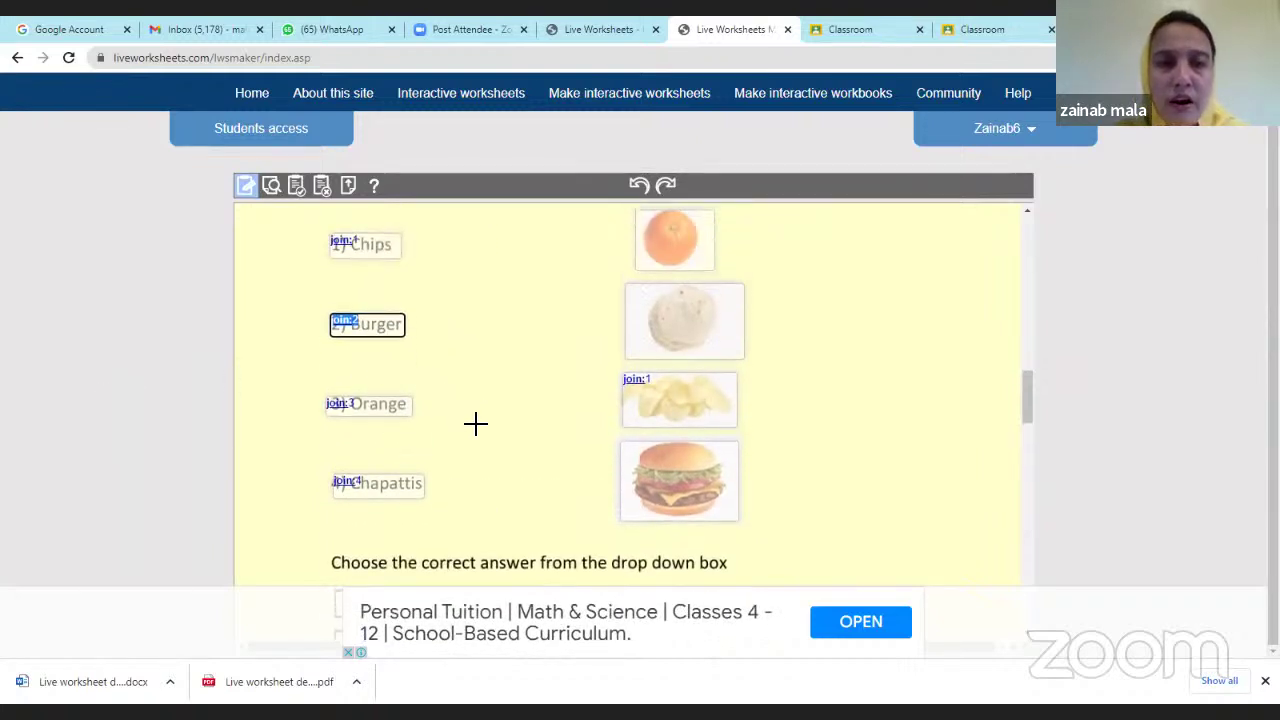
pyautogui.click(626, 463)
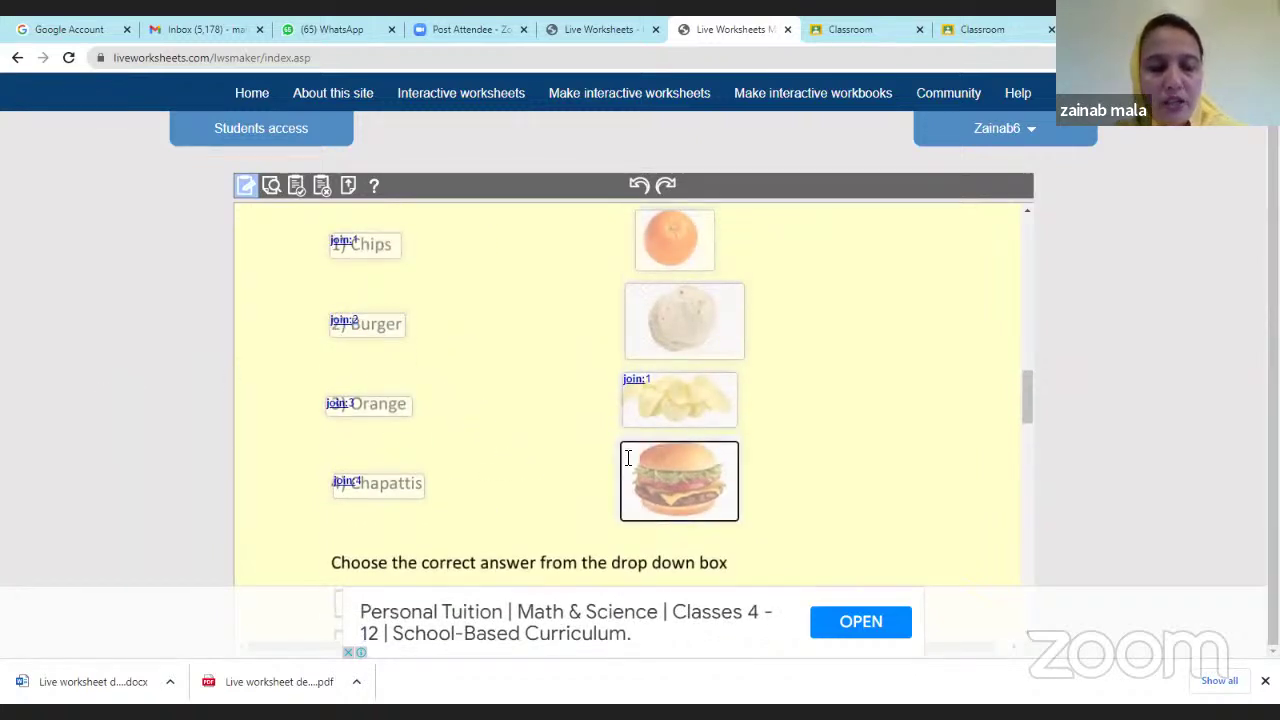
pyautogui.click(333, 404)
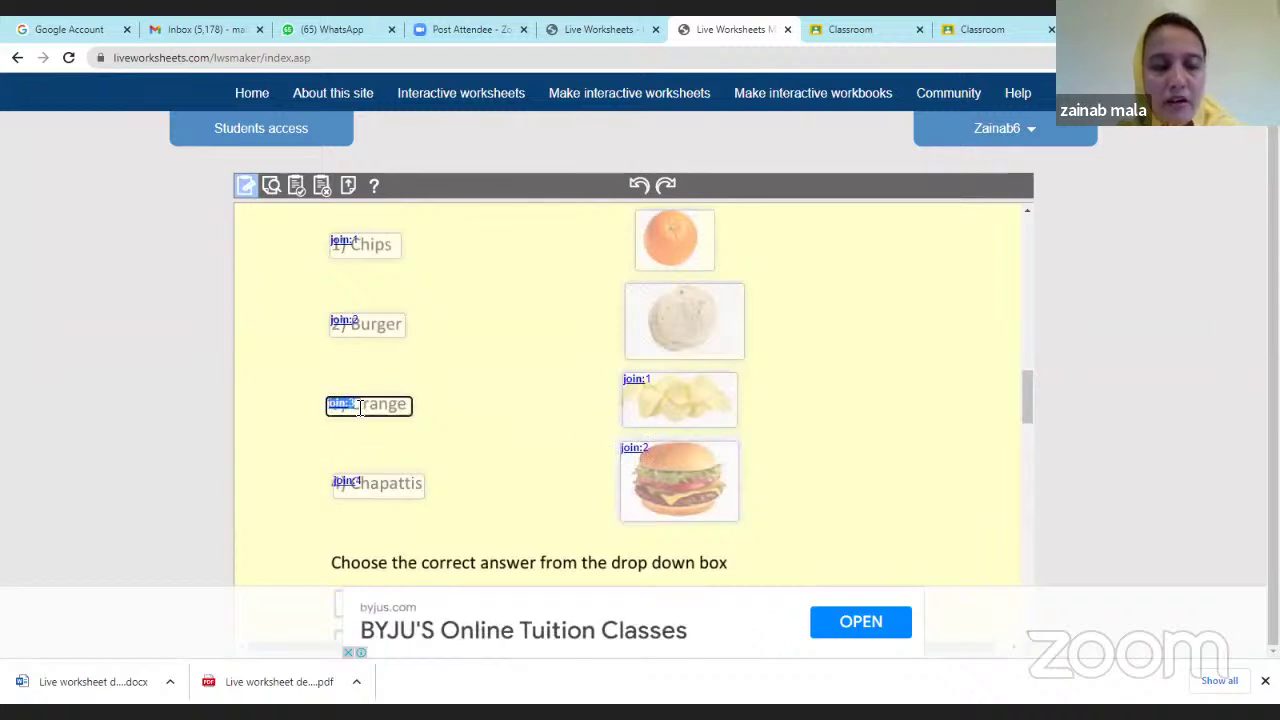
pyautogui.scroll(1, 613, 358)
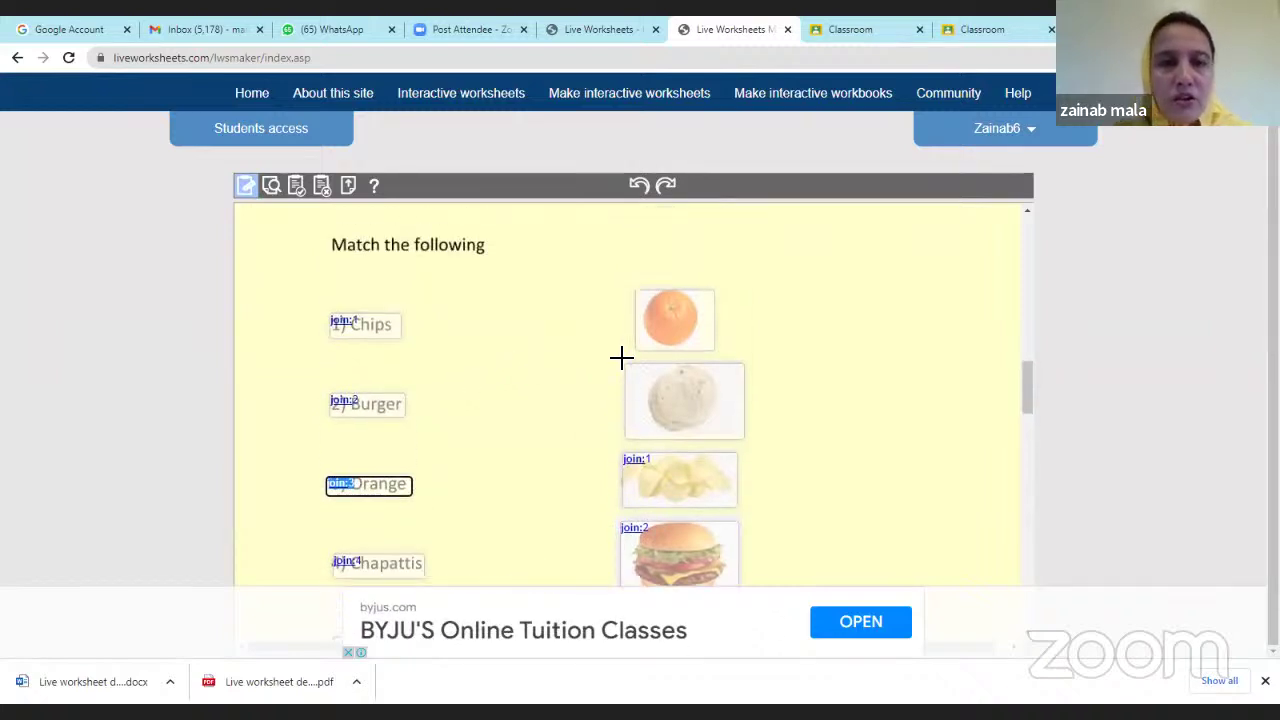
# Paste join:3 into the orange picture box and join:4 into the chapati picture box.
pyautogui.click(642, 302)
pyautogui.write('join:3')
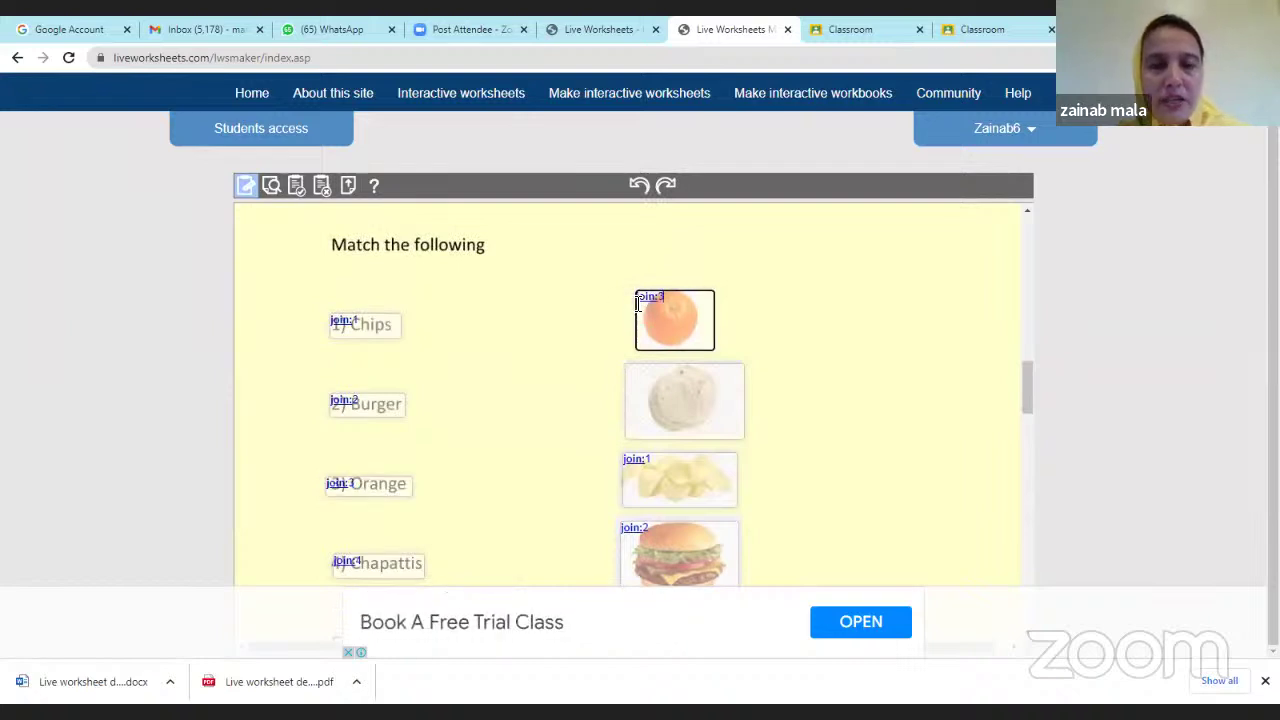
pyautogui.scroll(-2, 586, 351)
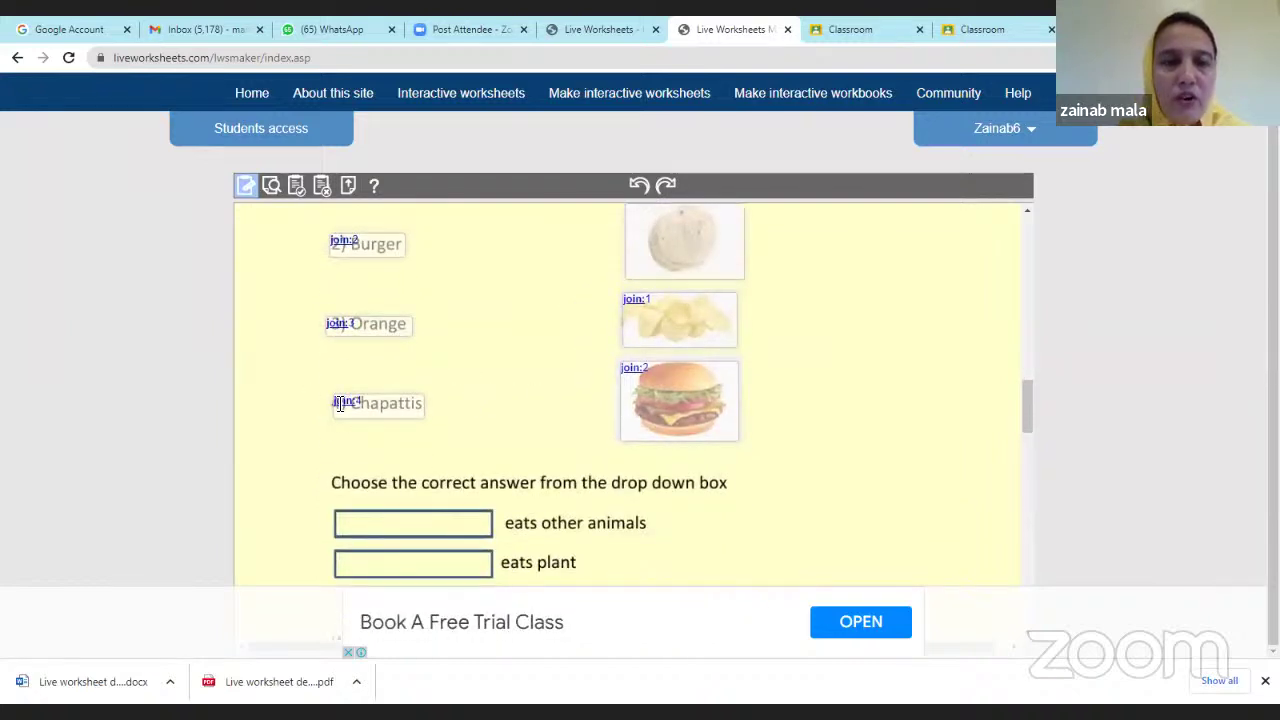
pyautogui.moveTo(337, 403); pyautogui.dragTo(368, 403)
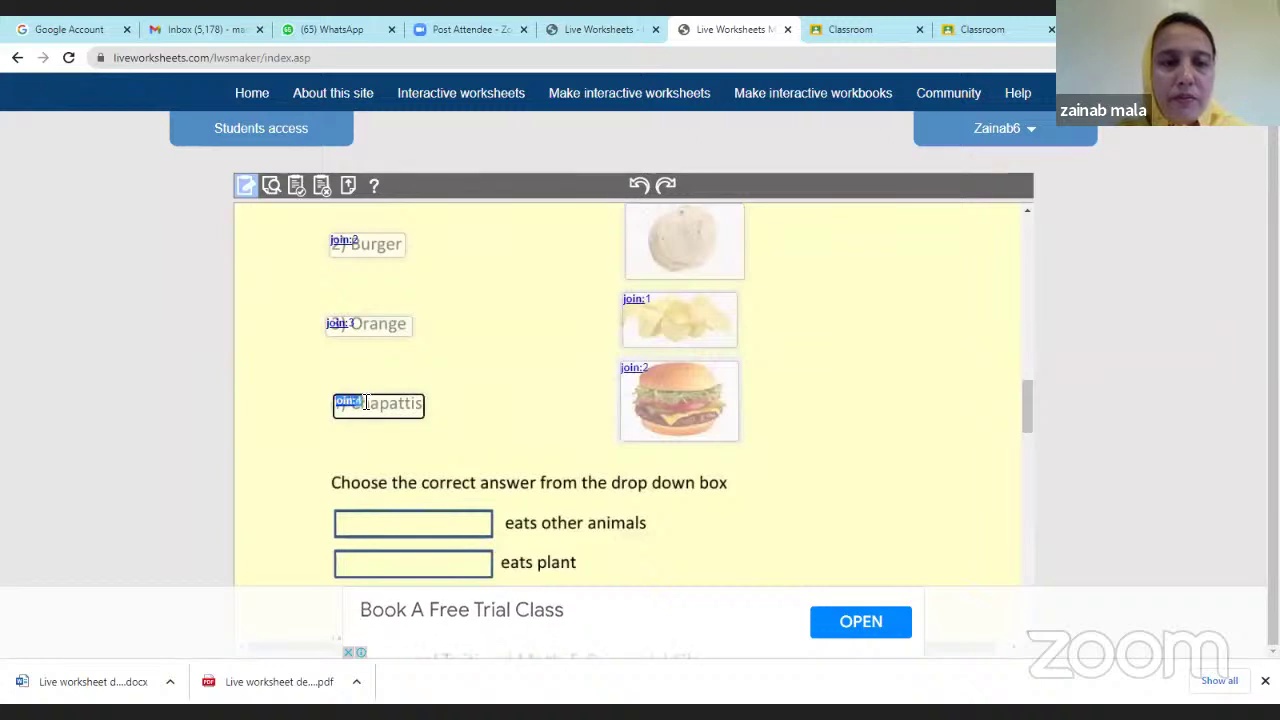
pyautogui.scroll(2, 645, 380)
pyautogui.click(645, 380)
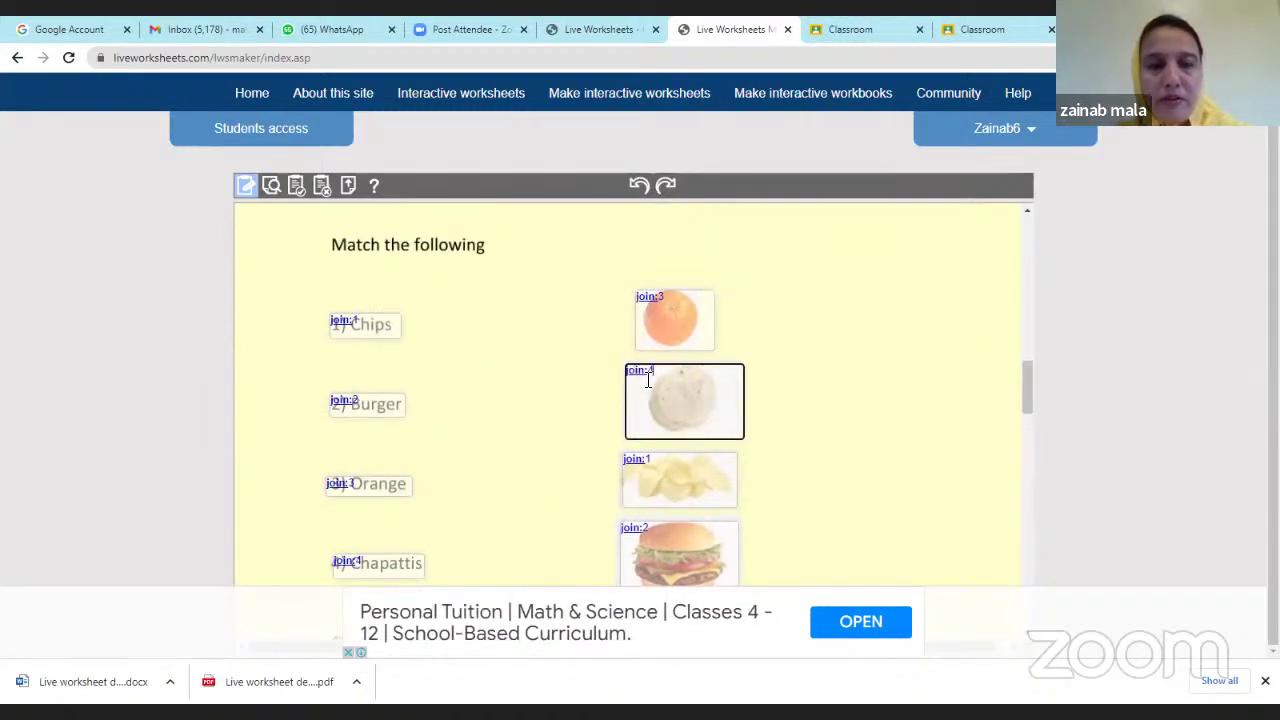
pyautogui.scroll(-2, 820, 441)
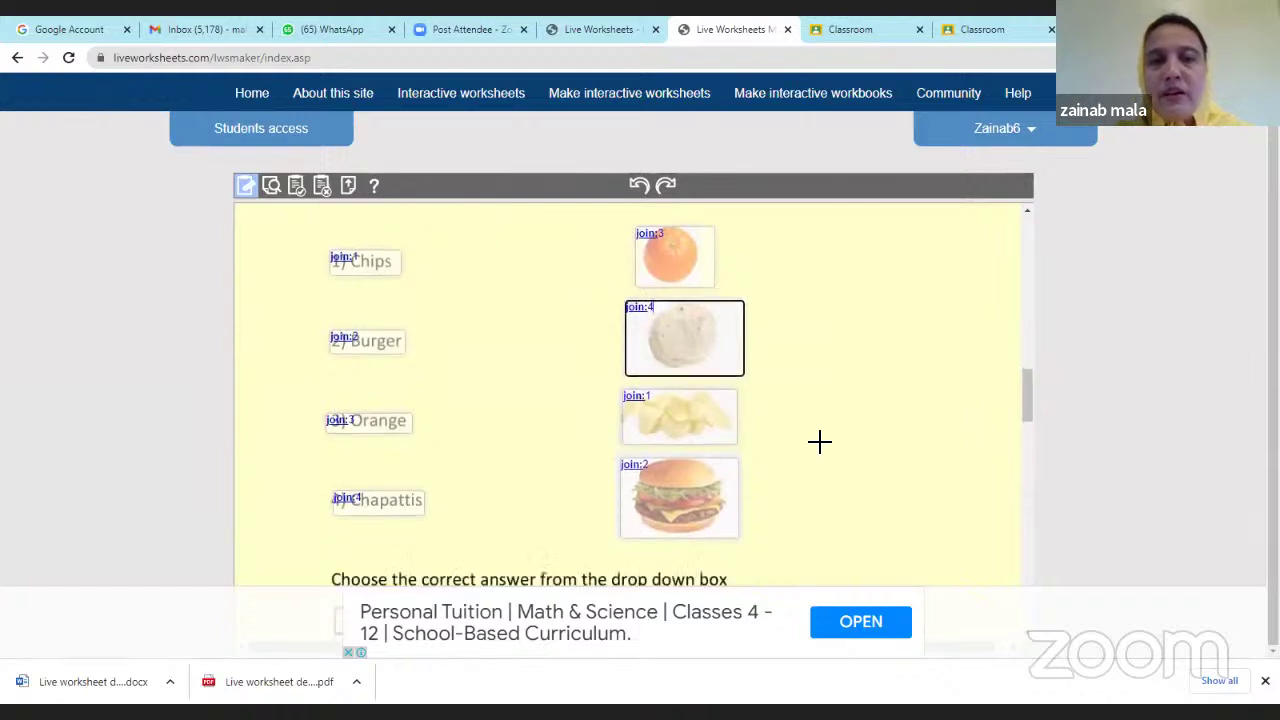
pyautogui.scroll(2, 820, 441)
pyautogui.scroll(3, 820, 441)
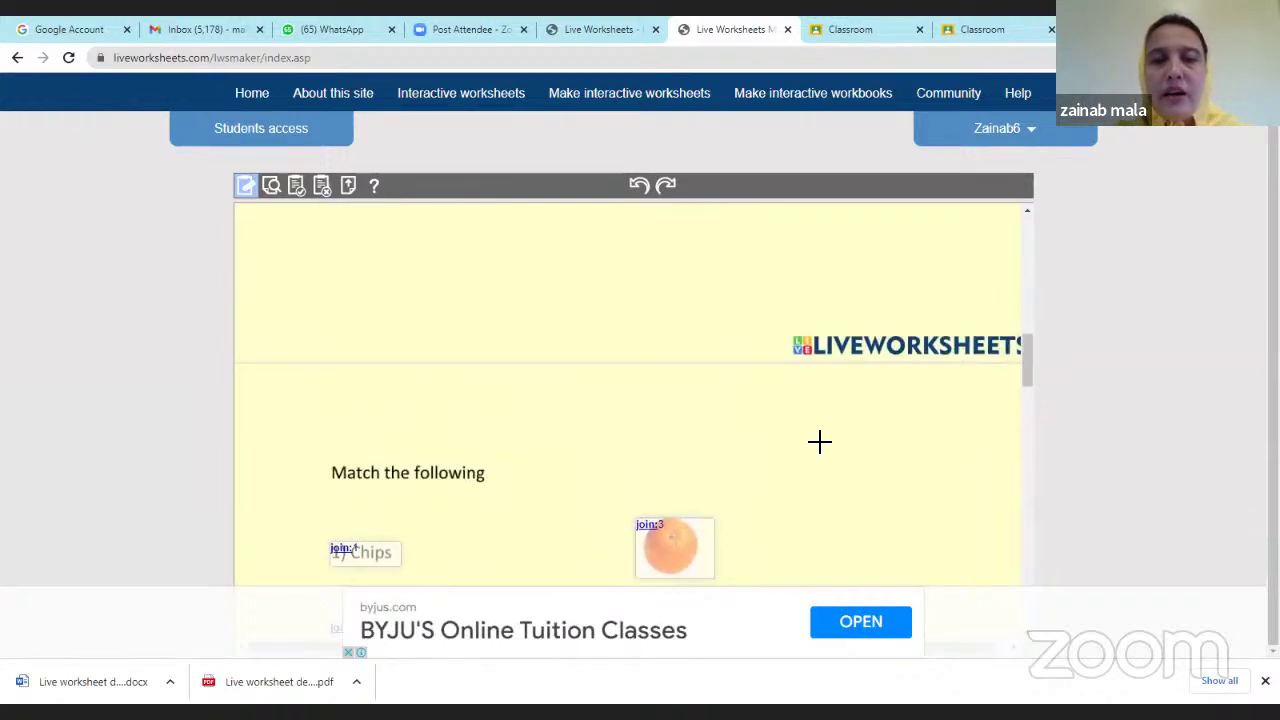
pyautogui.scroll(-2, 820, 441)
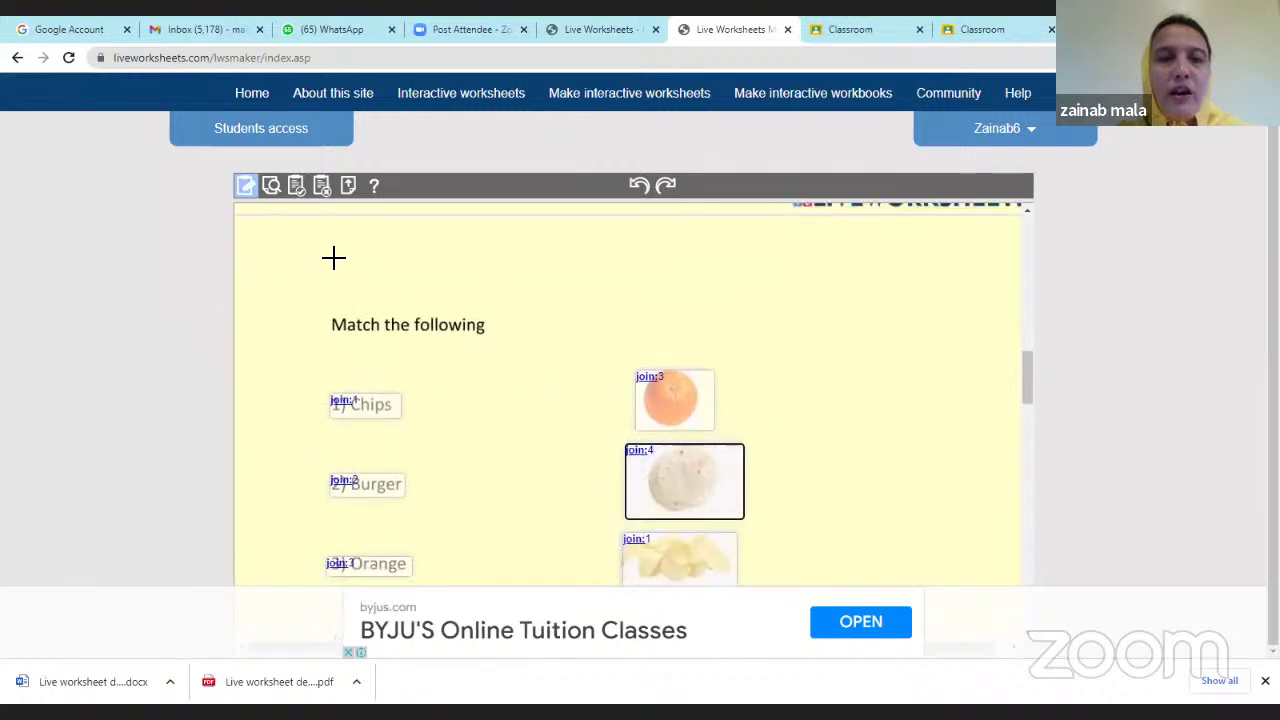
# Preview the worksheet and test-match Chips and Burger to food pictures.
pyautogui.click(271, 187)
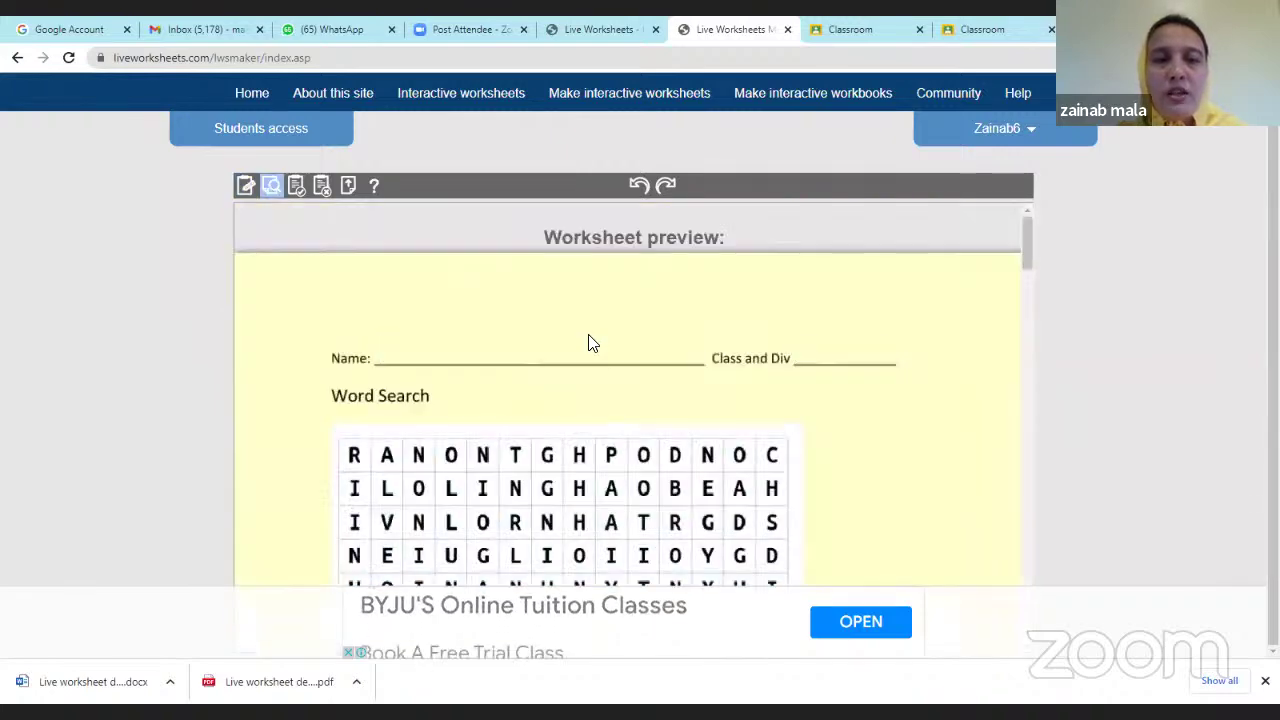
pyautogui.scroll(-10, 608, 364)
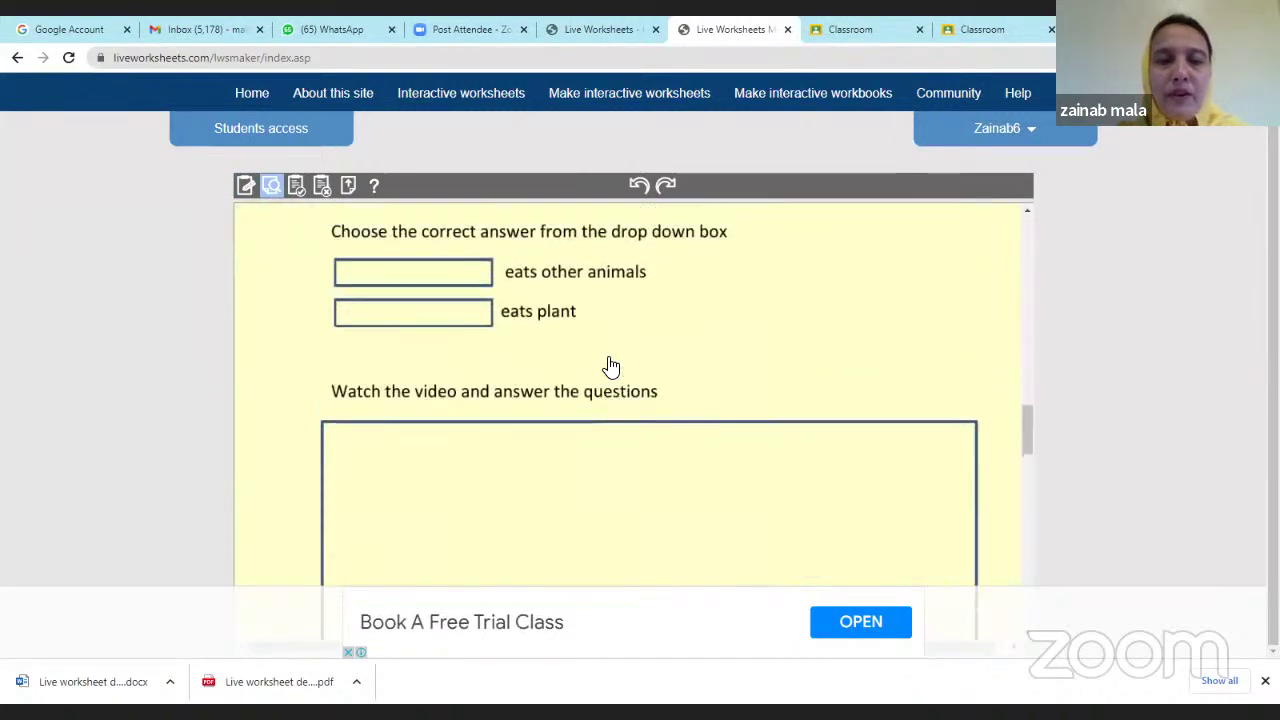
pyautogui.scroll(3, 600, 380)
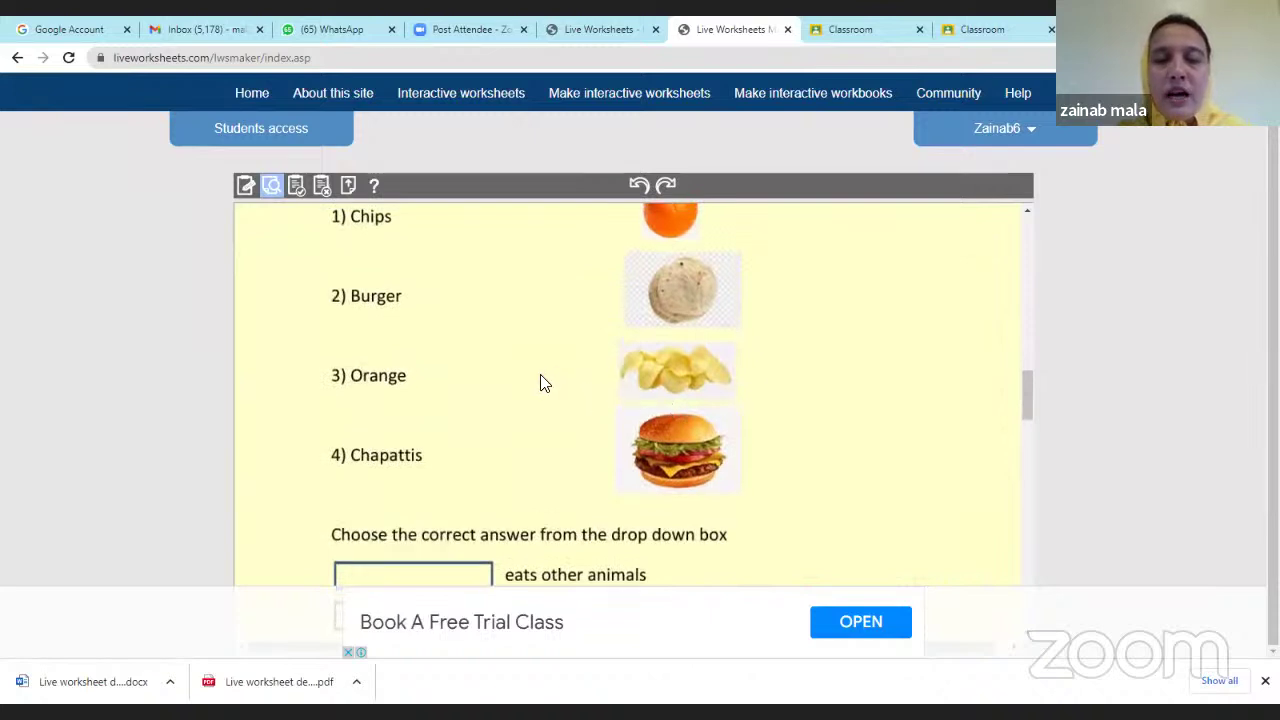
pyautogui.scroll(1, 545, 381)
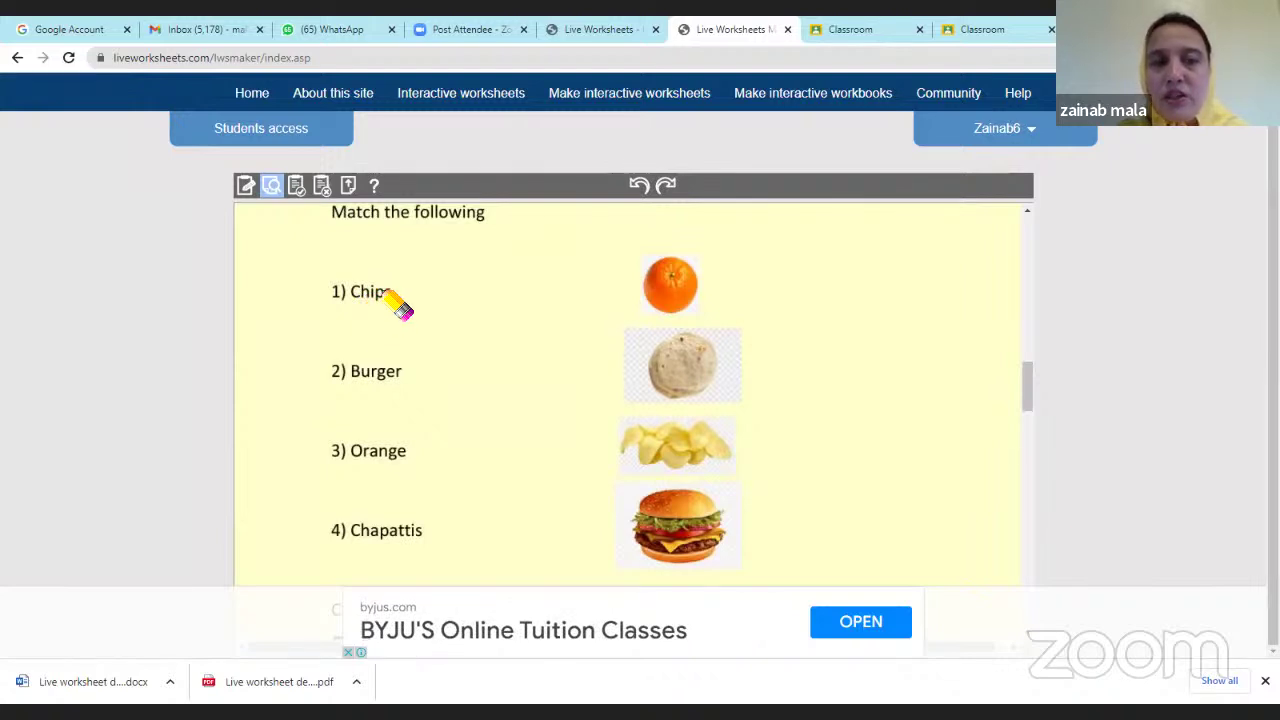
pyautogui.moveTo(384, 290); pyautogui.dragTo(630, 455)
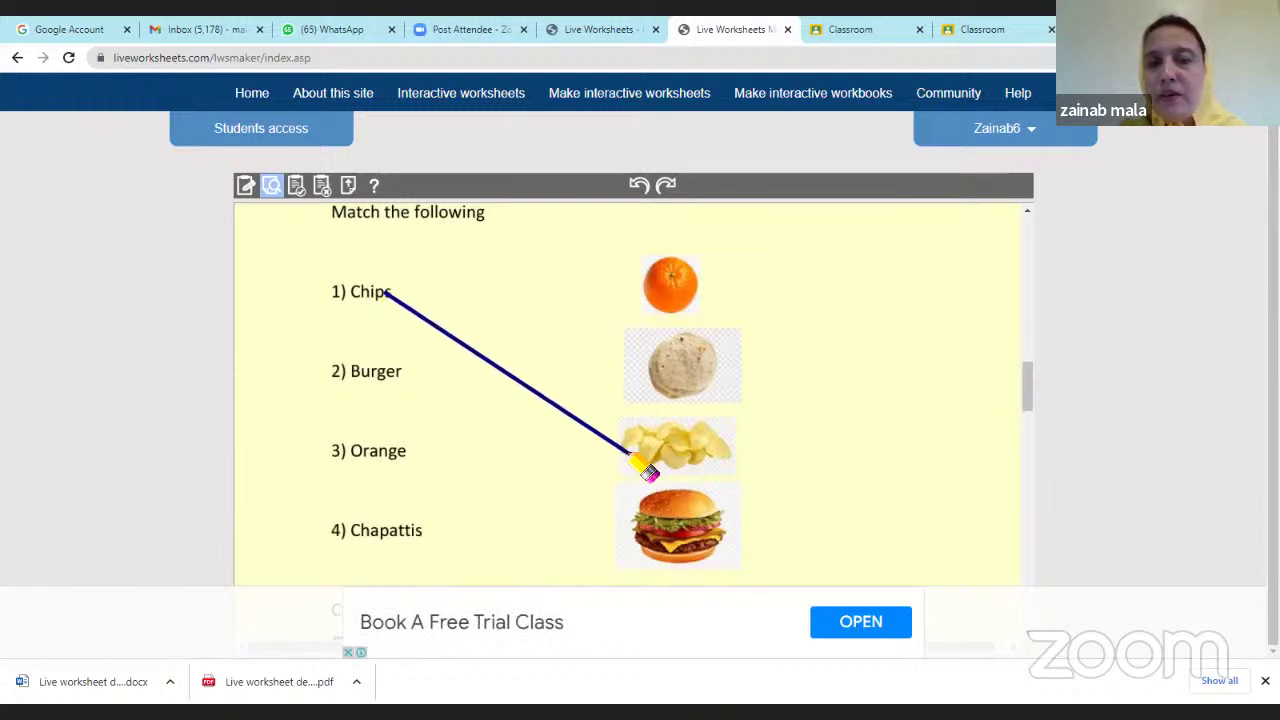
pyautogui.moveTo(394, 374)
pyautogui.mouseDown()
pyautogui.moveTo(549, 477)
pyautogui.moveTo(662, 530)
pyautogui.mouseUp()
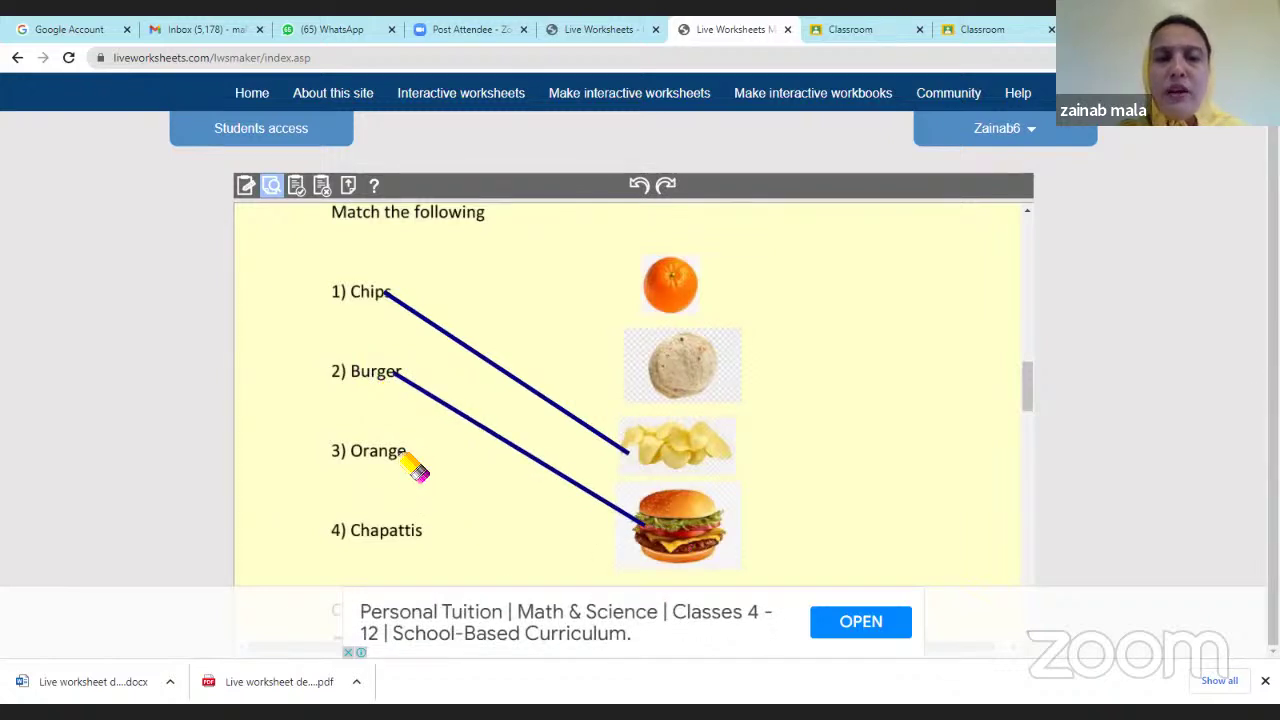
# Join Orange to the chapatti picture and Chapattis to the orange picture.
pyautogui.moveTo(407, 455); pyautogui.dragTo(612, 386)
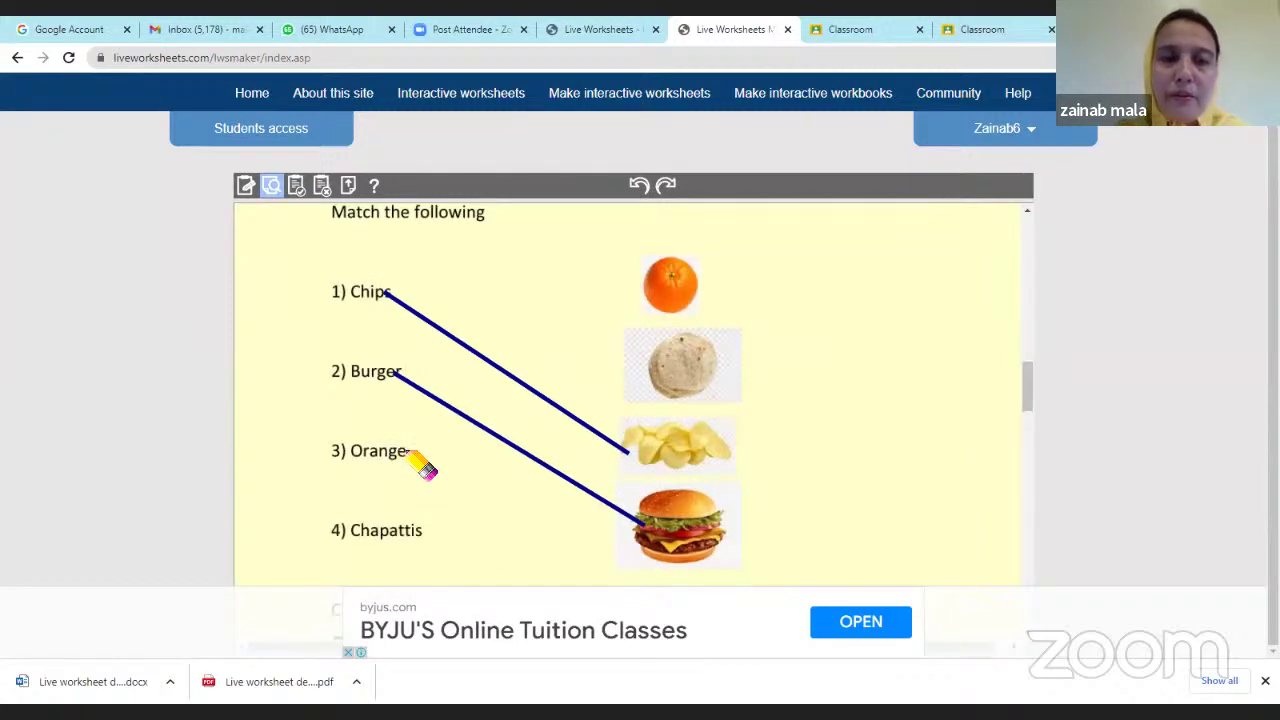
pyautogui.moveTo(420, 460)
pyautogui.mouseDown()
pyautogui.moveTo(586, 403)
pyautogui.moveTo(678, 390)
pyautogui.mouseUp()
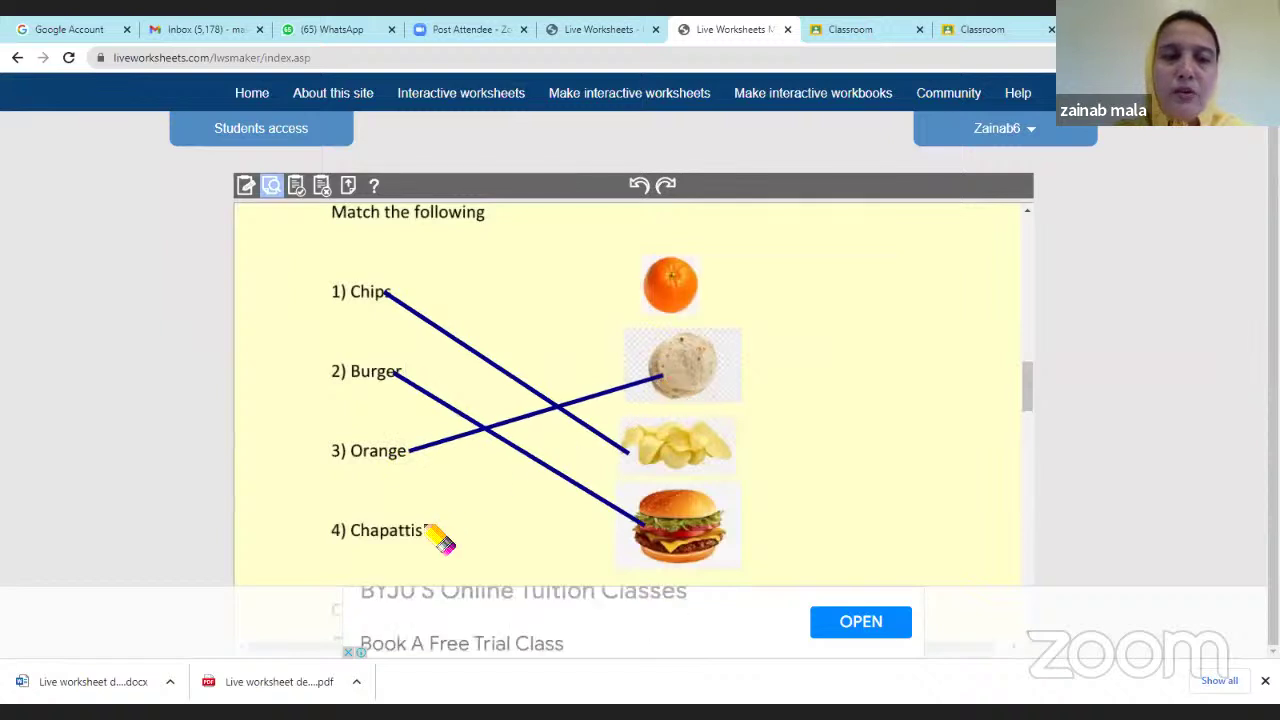
pyautogui.moveTo(422, 531)
pyautogui.mouseDown()
pyautogui.moveTo(640, 330)
pyautogui.moveTo(700, 298)
pyautogui.mouseUp()
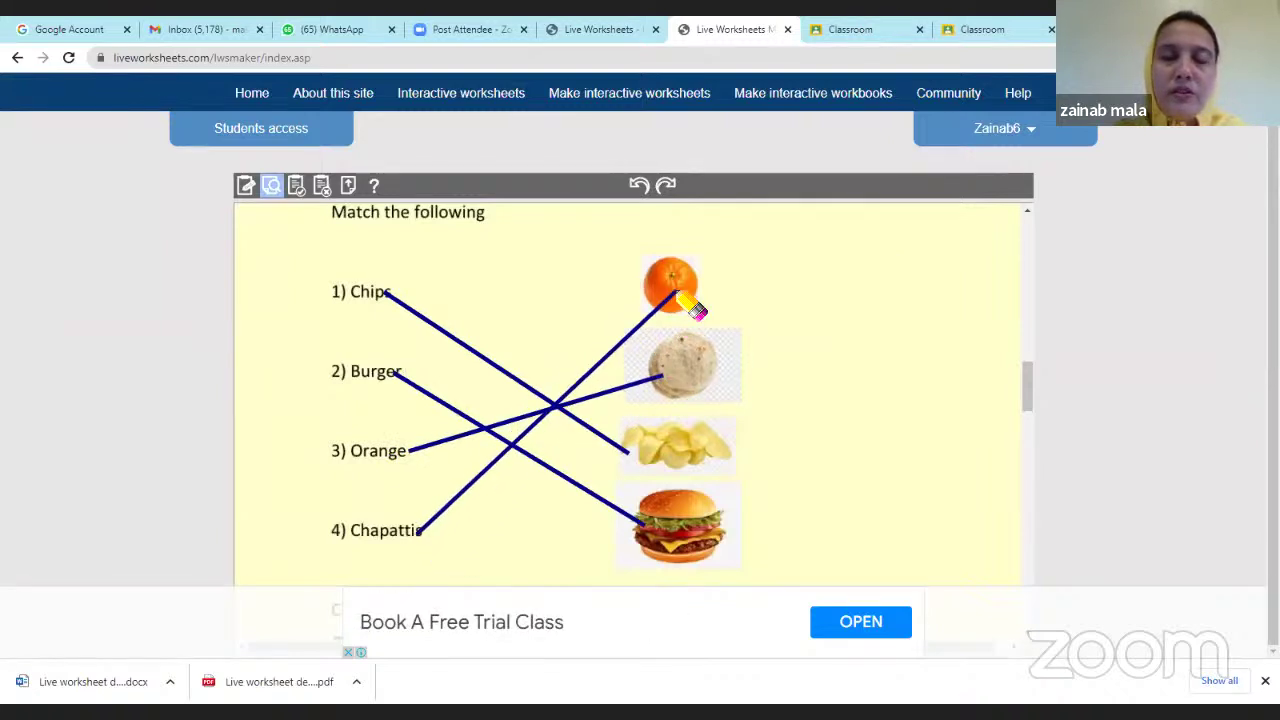
pyautogui.scroll(-3, 823, 350)
pyautogui.scroll(-8, 823, 367)
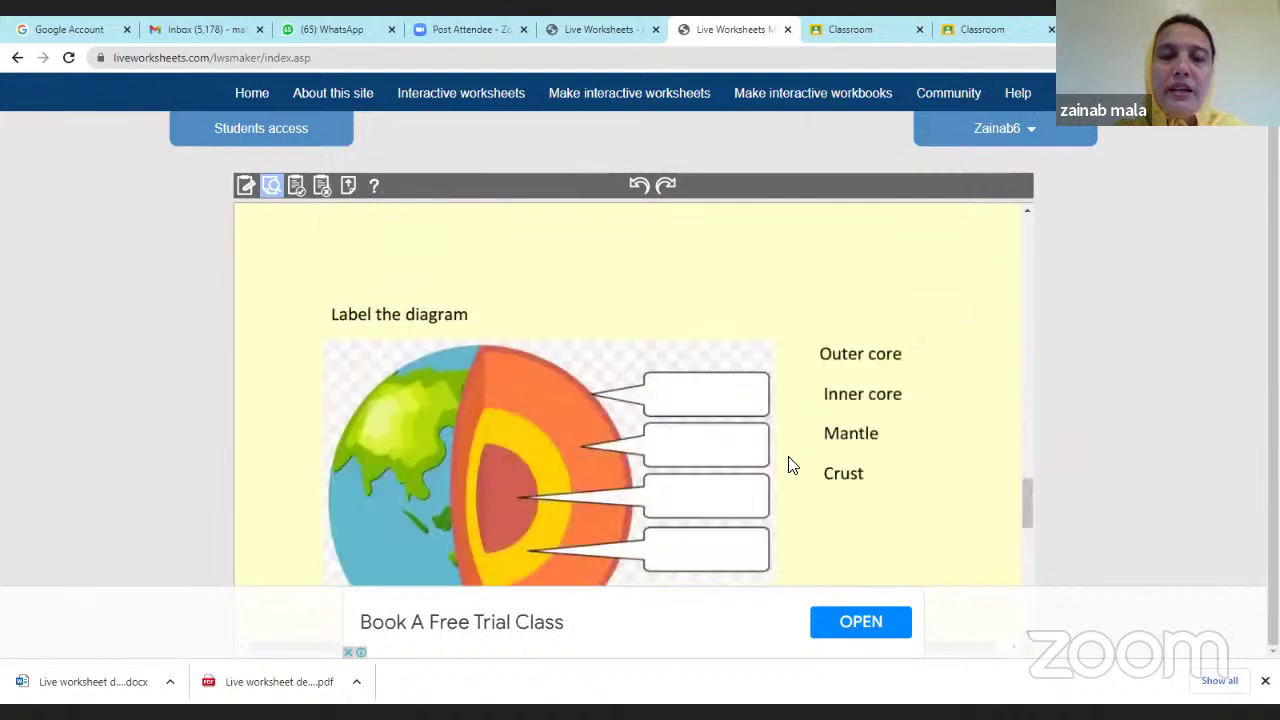
# Scroll through the finished preview to check the 1/10 score and green/red match marks.
pyautogui.scroll(-5, 657, 517)
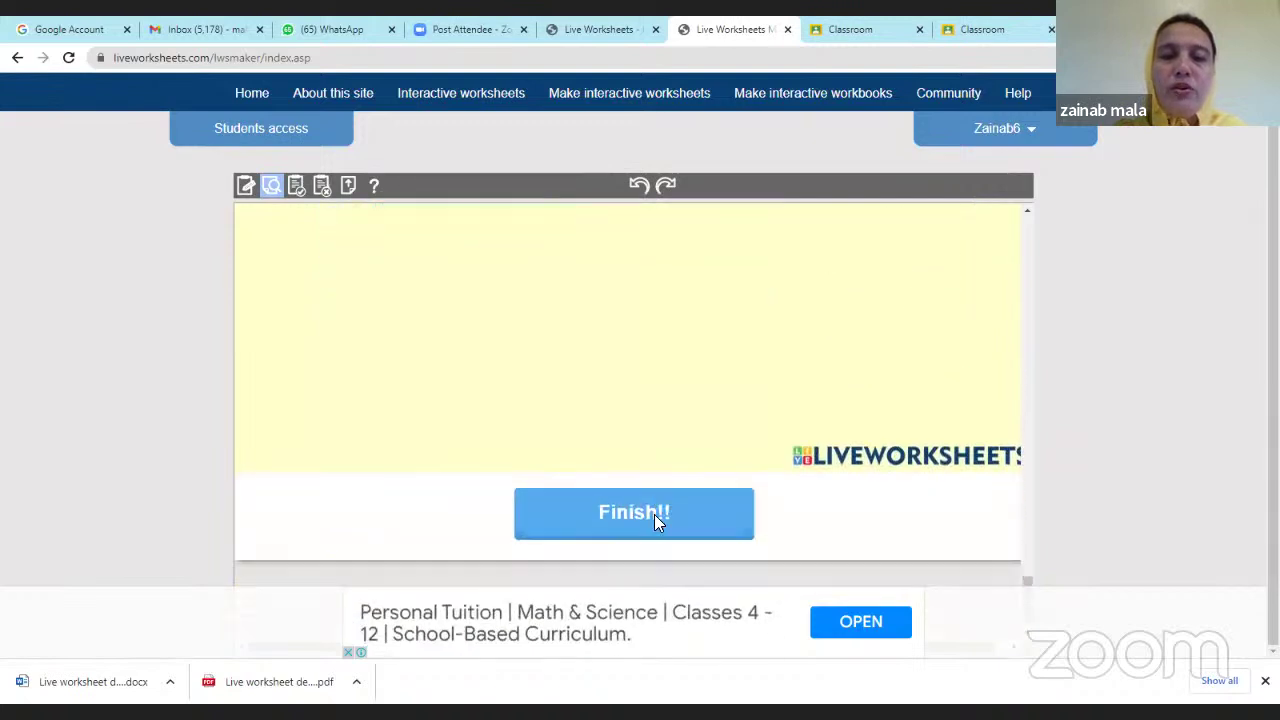
pyautogui.scroll(10, 660, 476)
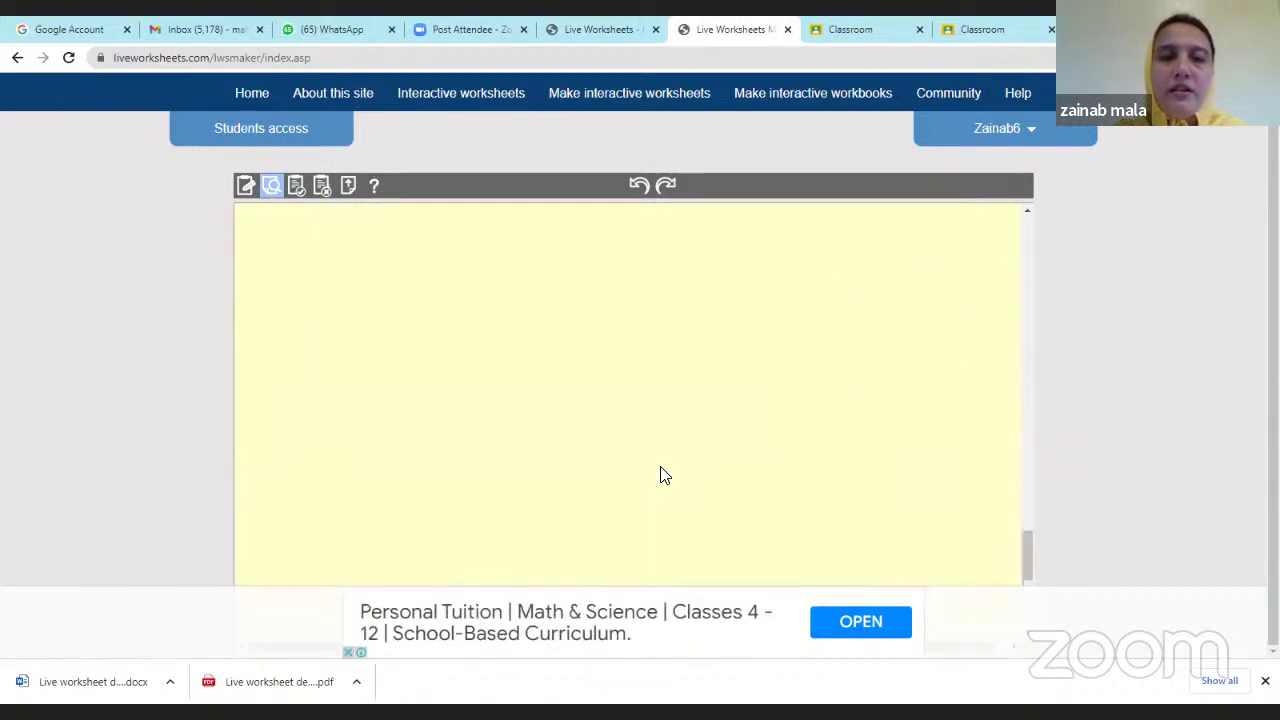
pyautogui.scroll(4, 660, 476)
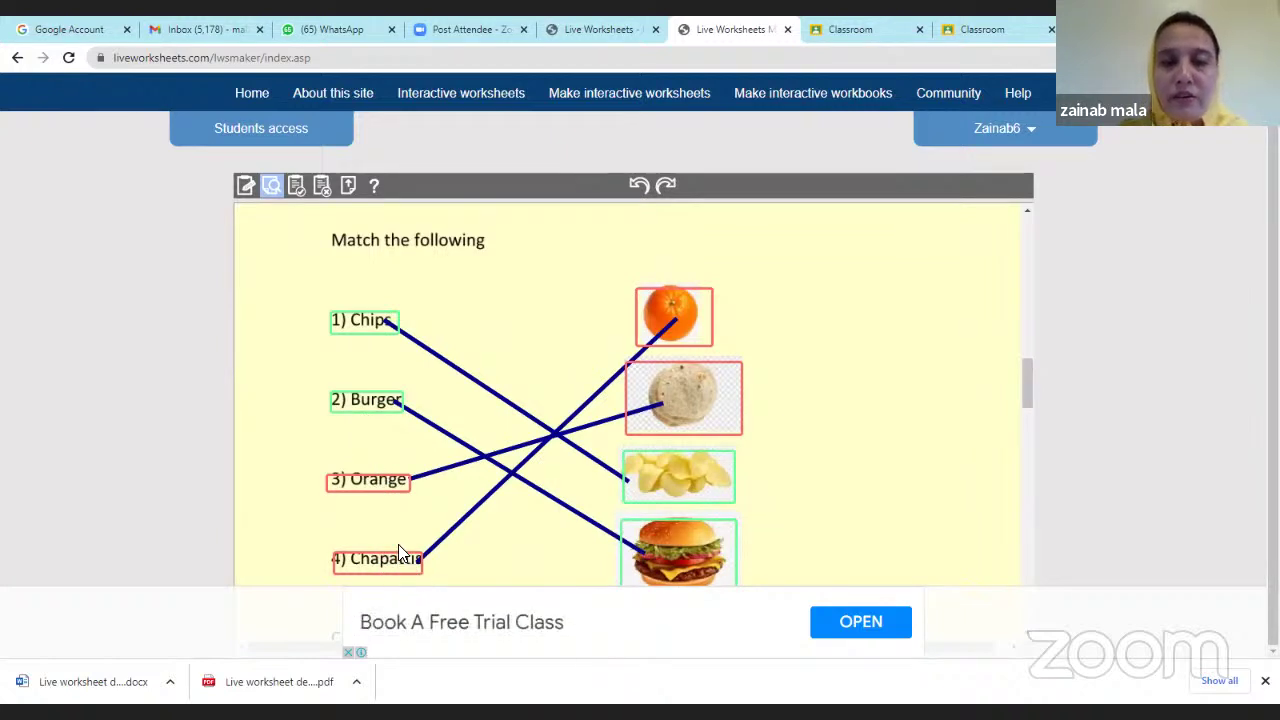
pyautogui.scroll(5, 398, 536)
pyautogui.scroll(10, 400, 520)
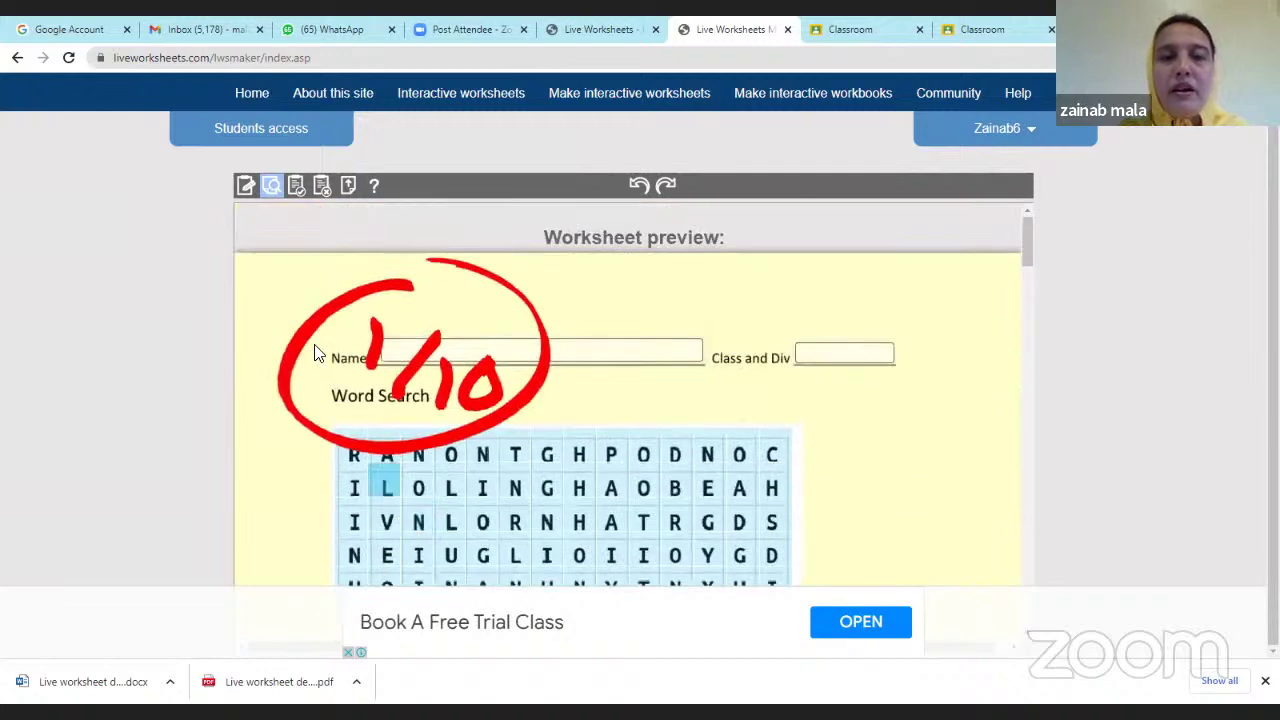
pyautogui.scroll(-4, 540, 440)
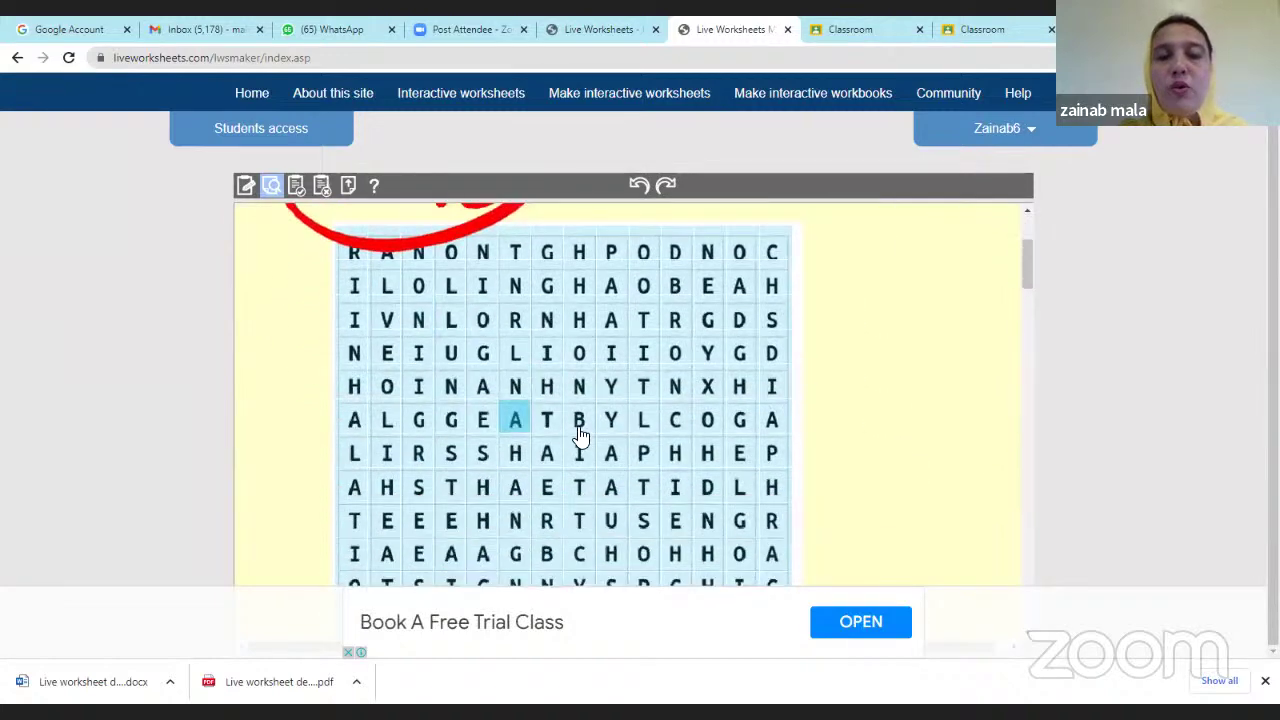
pyautogui.scroll(2, 578, 420)
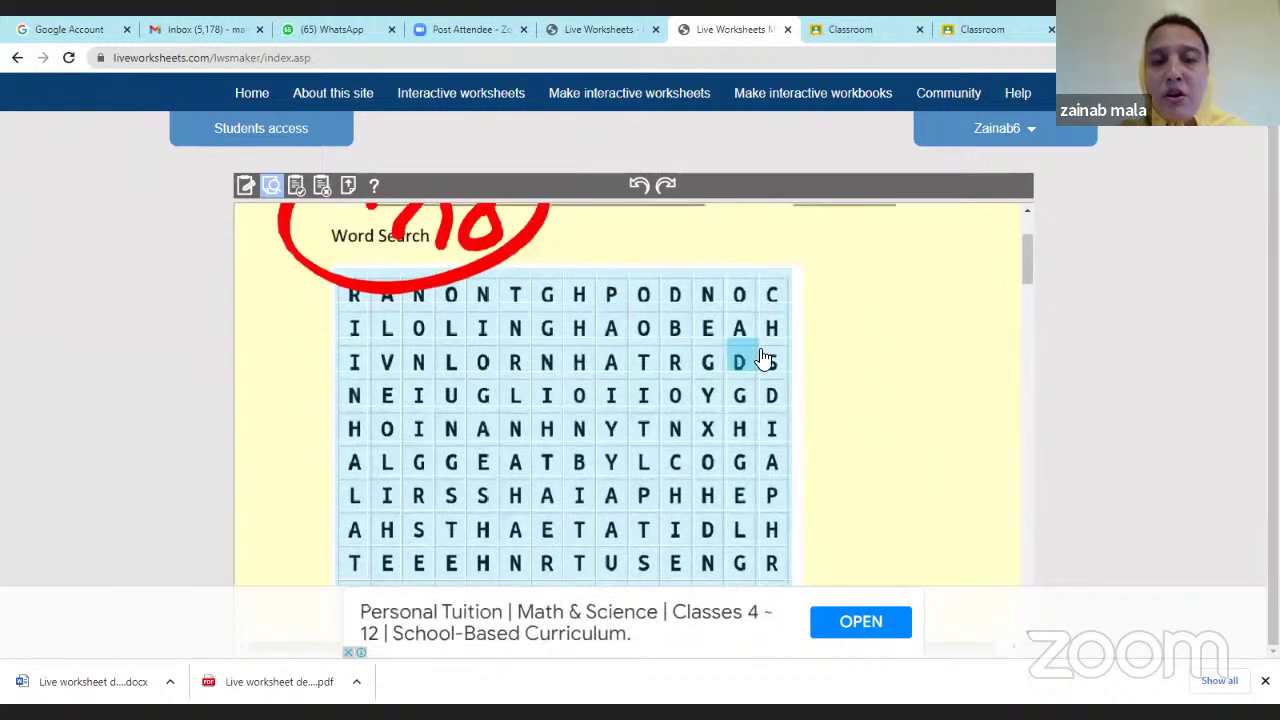
pyautogui.scroll(-3, 897, 455)
pyautogui.scroll(-9, 790, 440)
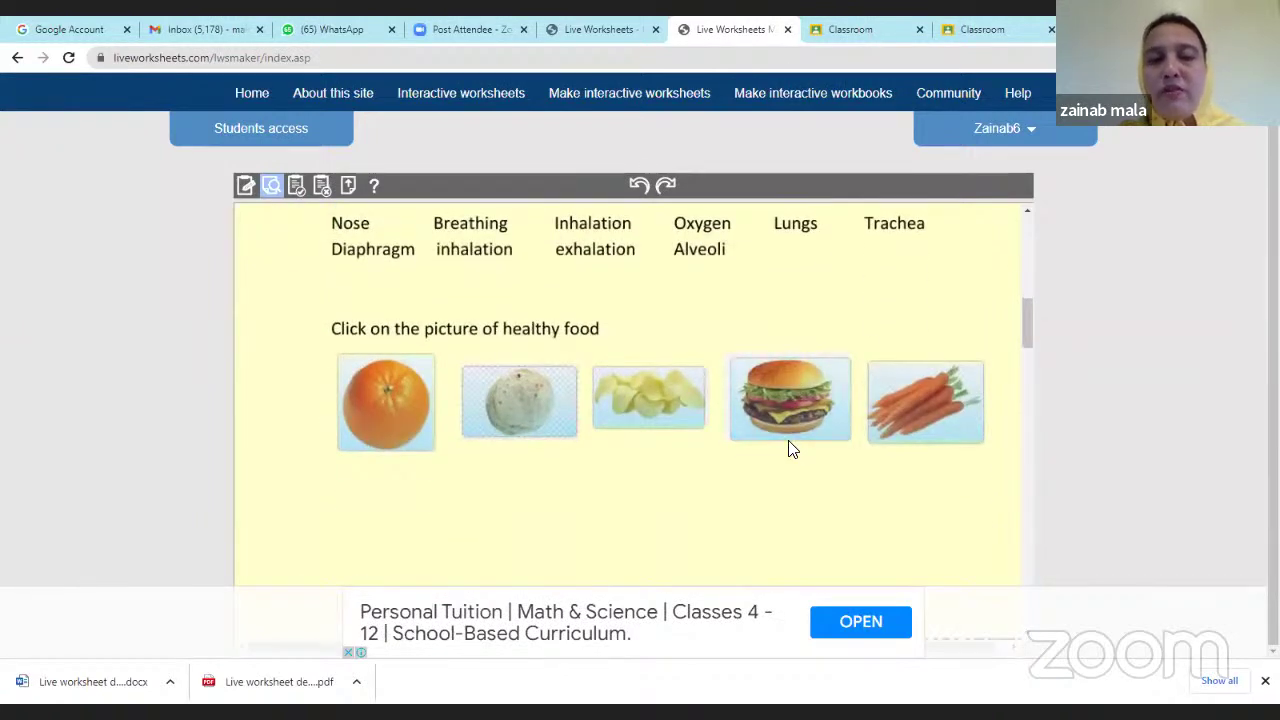
pyautogui.scroll(-8, 784, 476)
pyautogui.scroll(8, 784, 477)
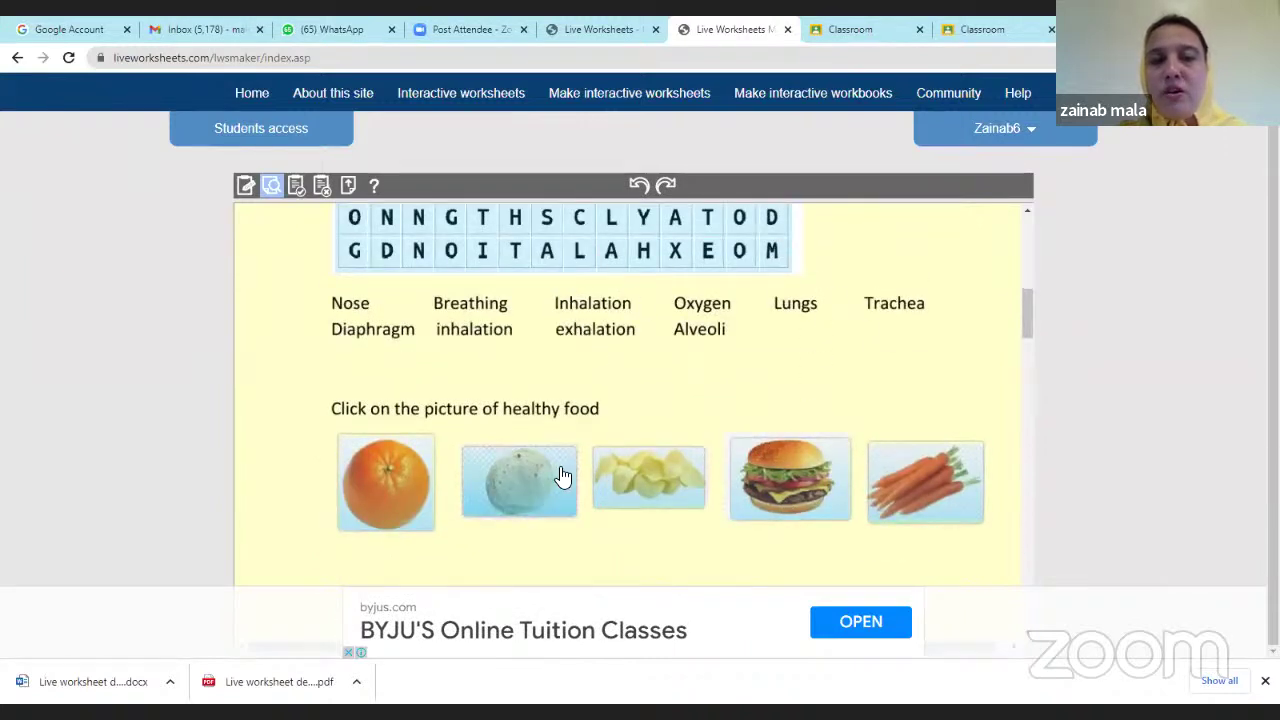
pyautogui.scroll(-8, 606, 514)
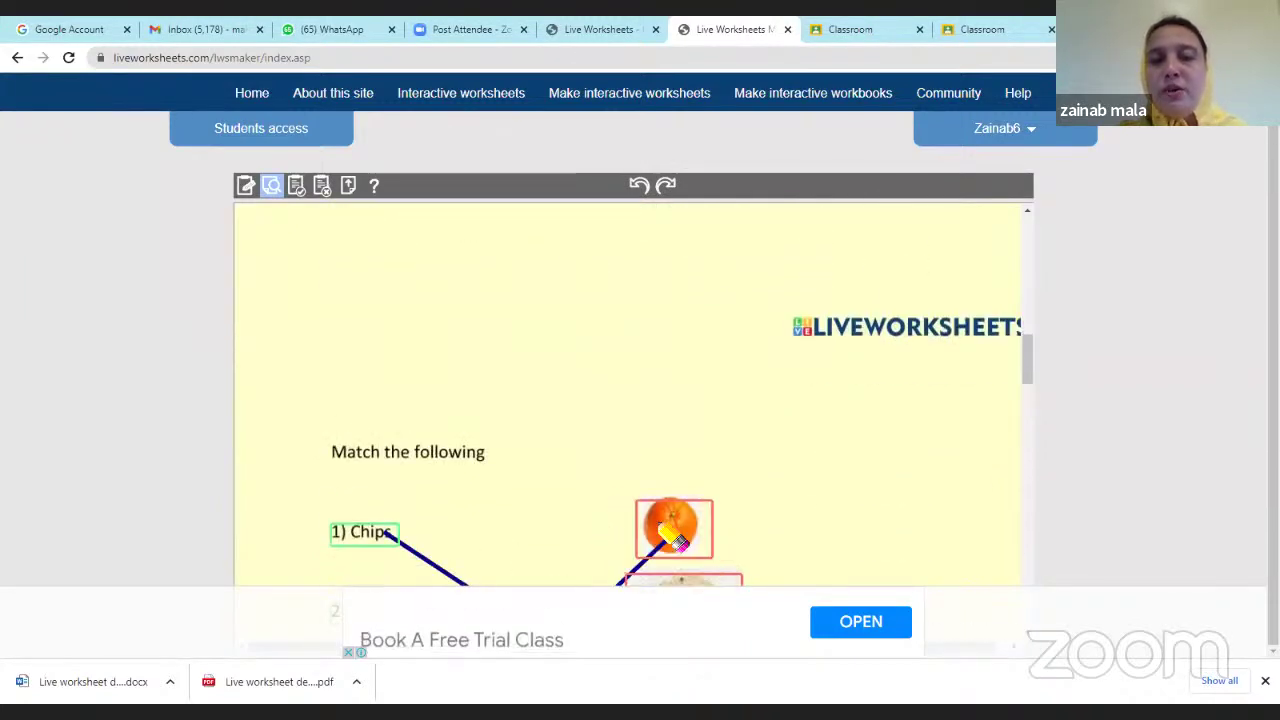
pyautogui.scroll(8, 514, 443)
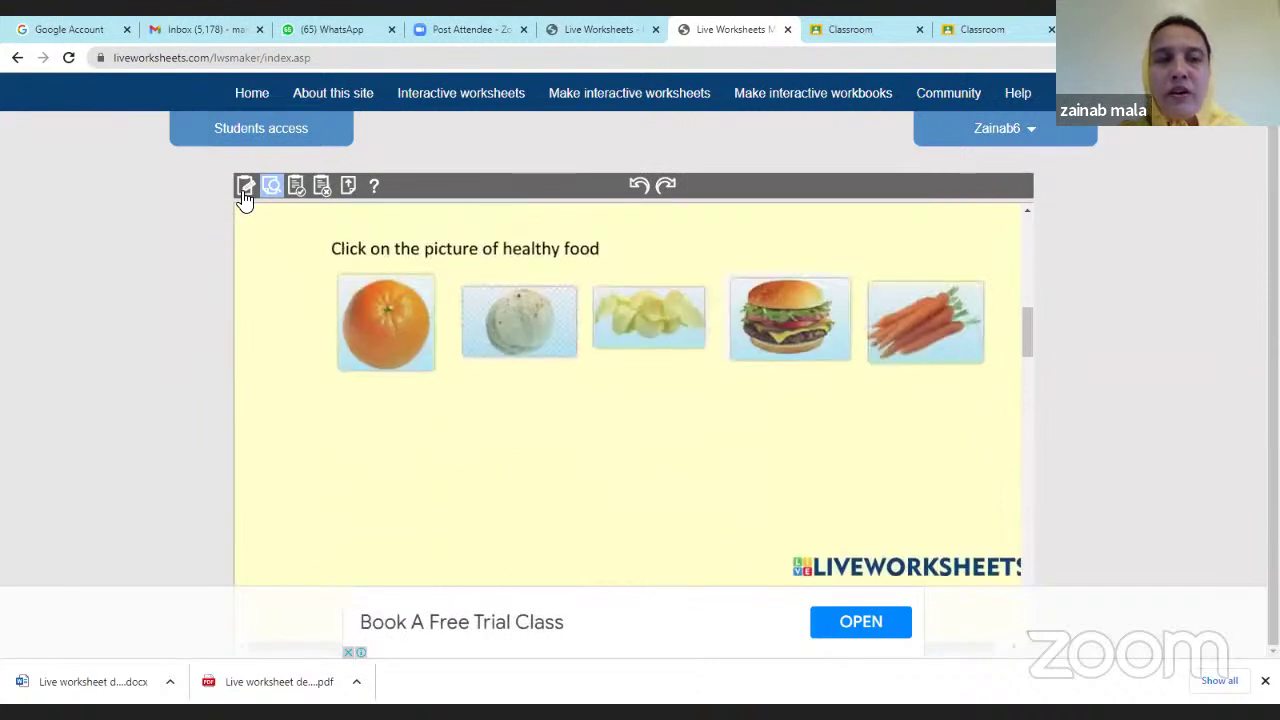
# Return to the editor and scroll to the 'Choose the correct answer from the drop down box' exercise.
pyautogui.click(249, 192)
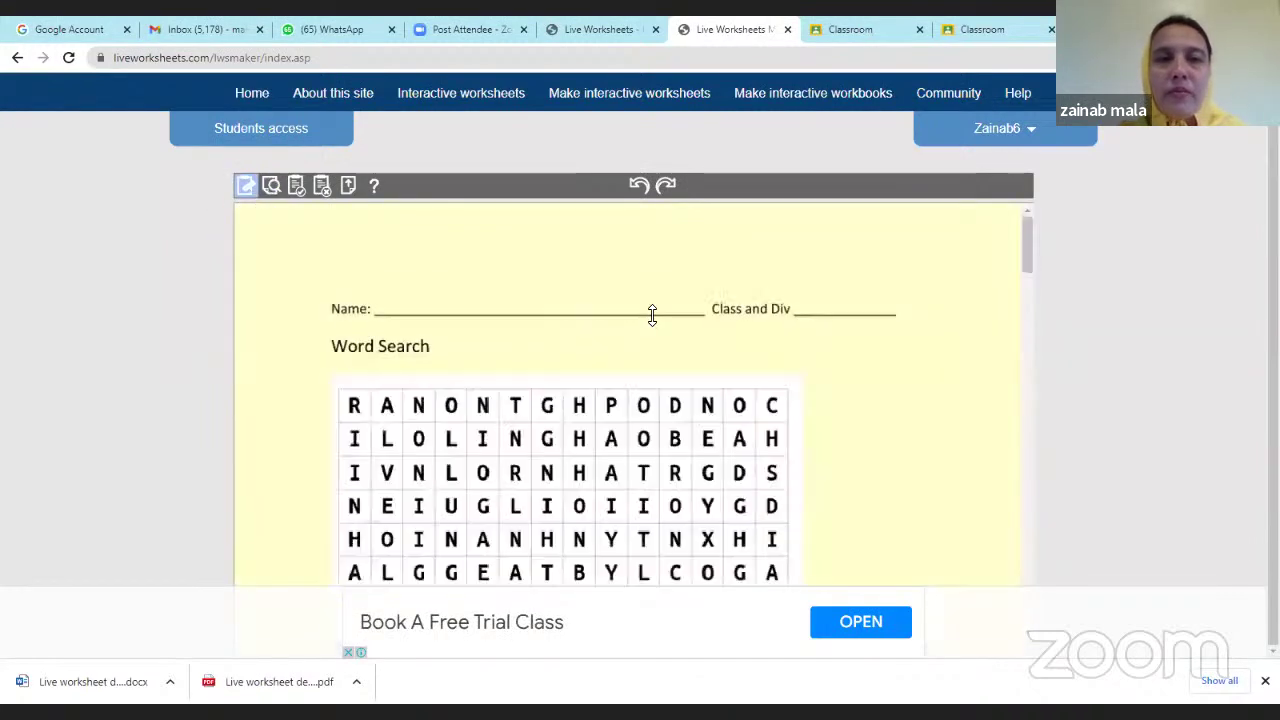
pyautogui.scroll(-15, 690, 353)
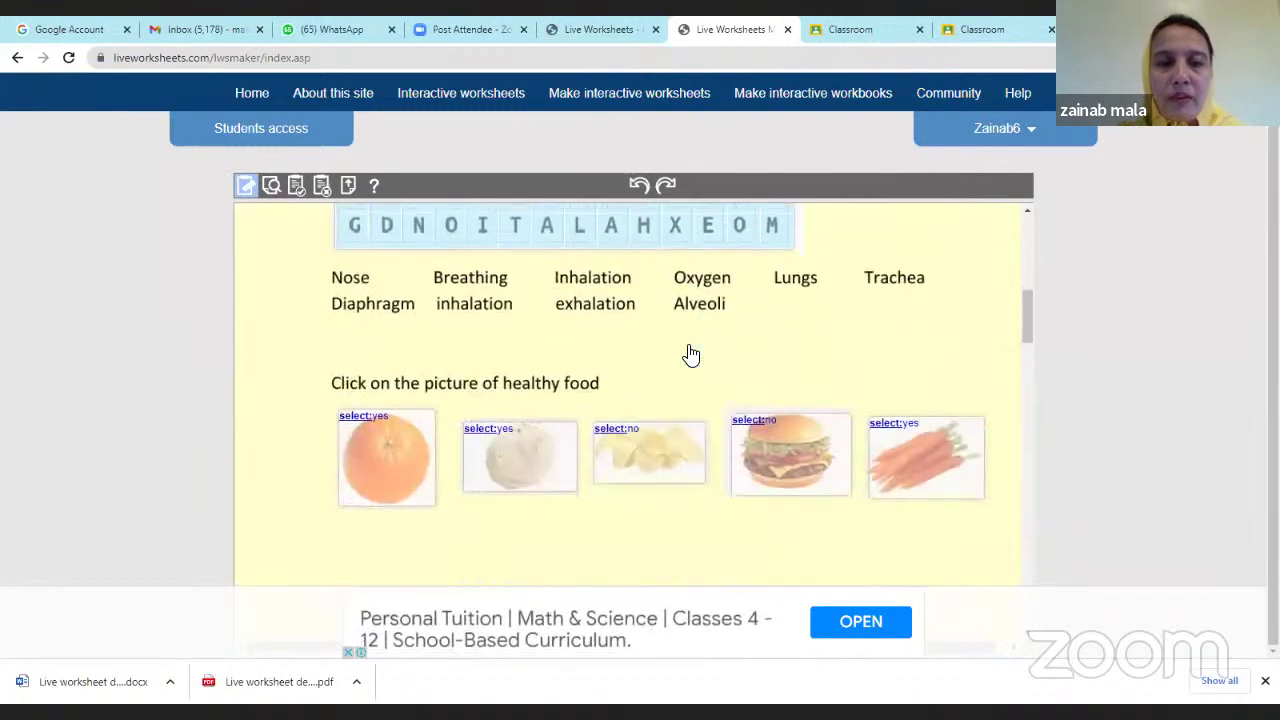
pyautogui.scroll(-4, 688, 354)
pyautogui.scroll(3, 686, 354)
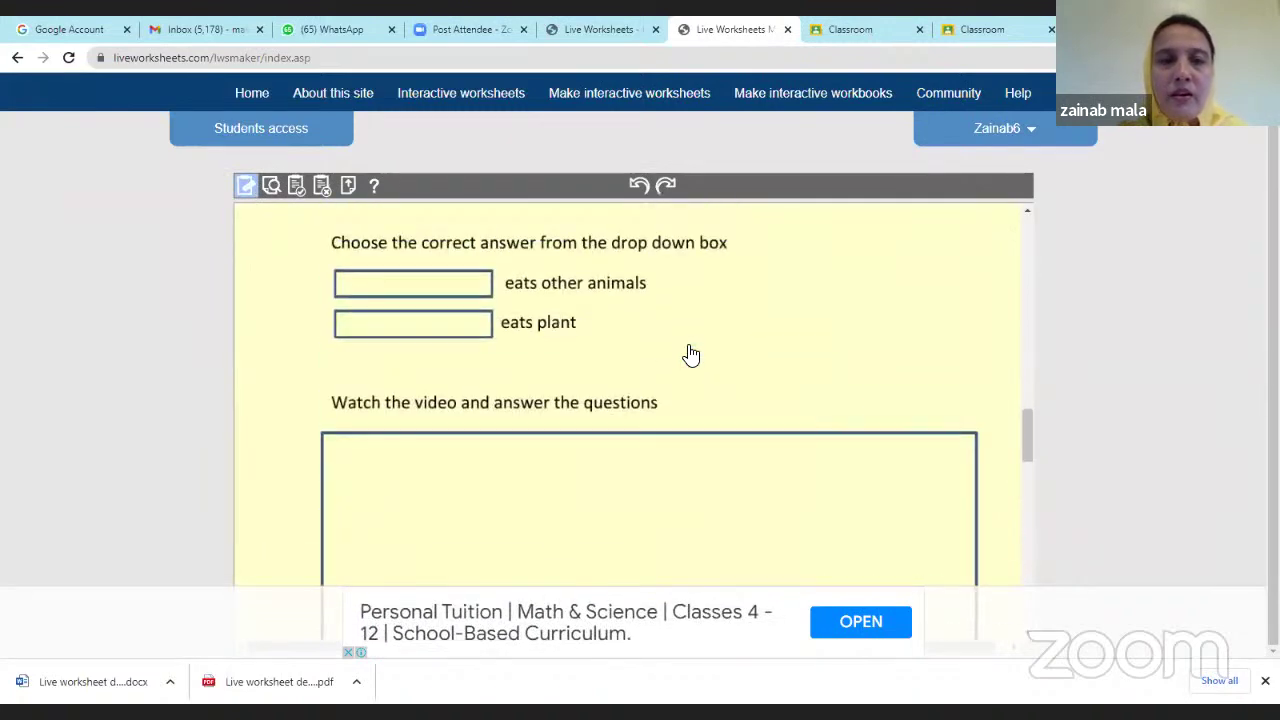
pyautogui.scroll(1, 560, 340)
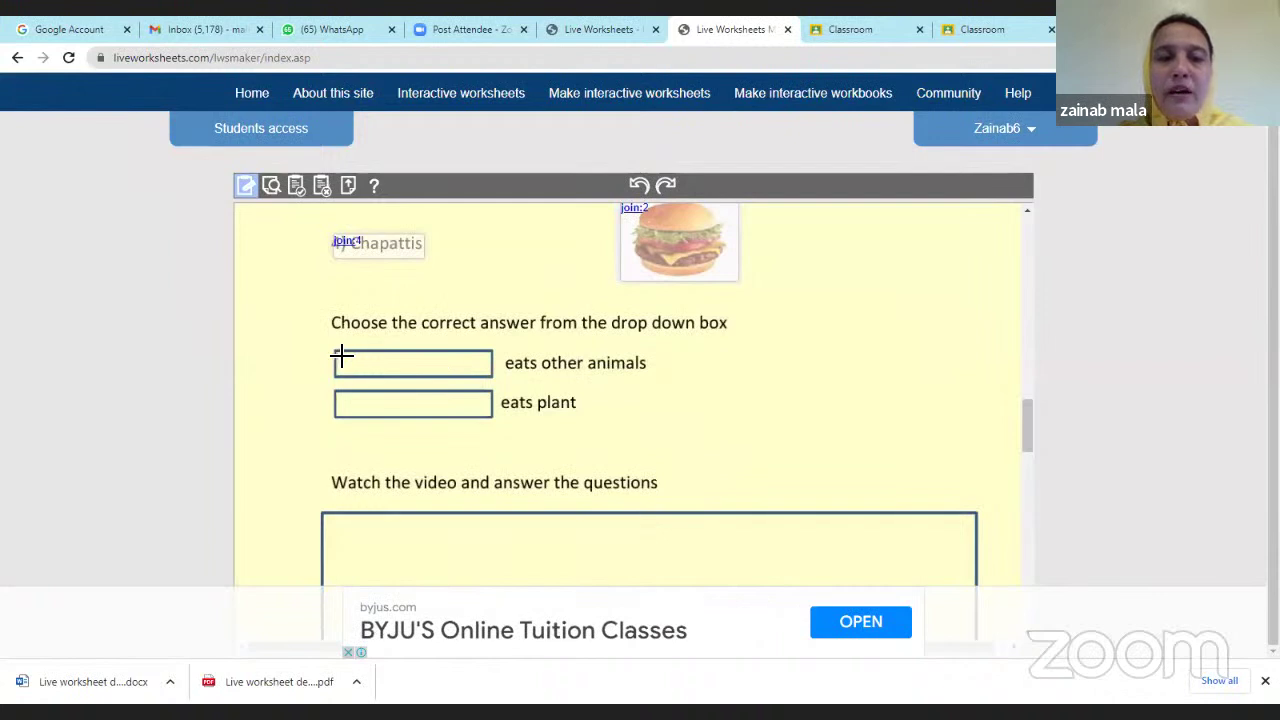
# Draw answer boxes over the 'eats other animals' and 'eats plant' blanks, typing 'choose' in the first.
pyautogui.moveTo(342, 355); pyautogui.dragTo(493, 377)
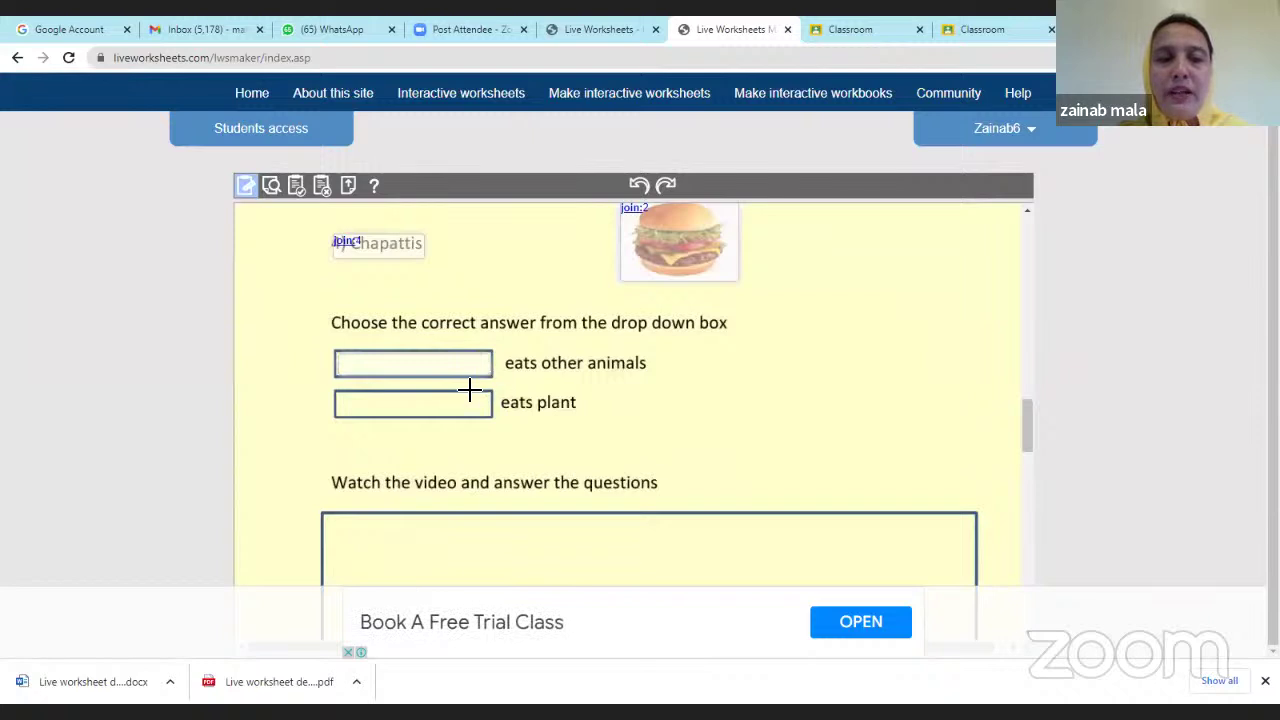
pyautogui.moveTo(340, 398); pyautogui.dragTo(497, 418)
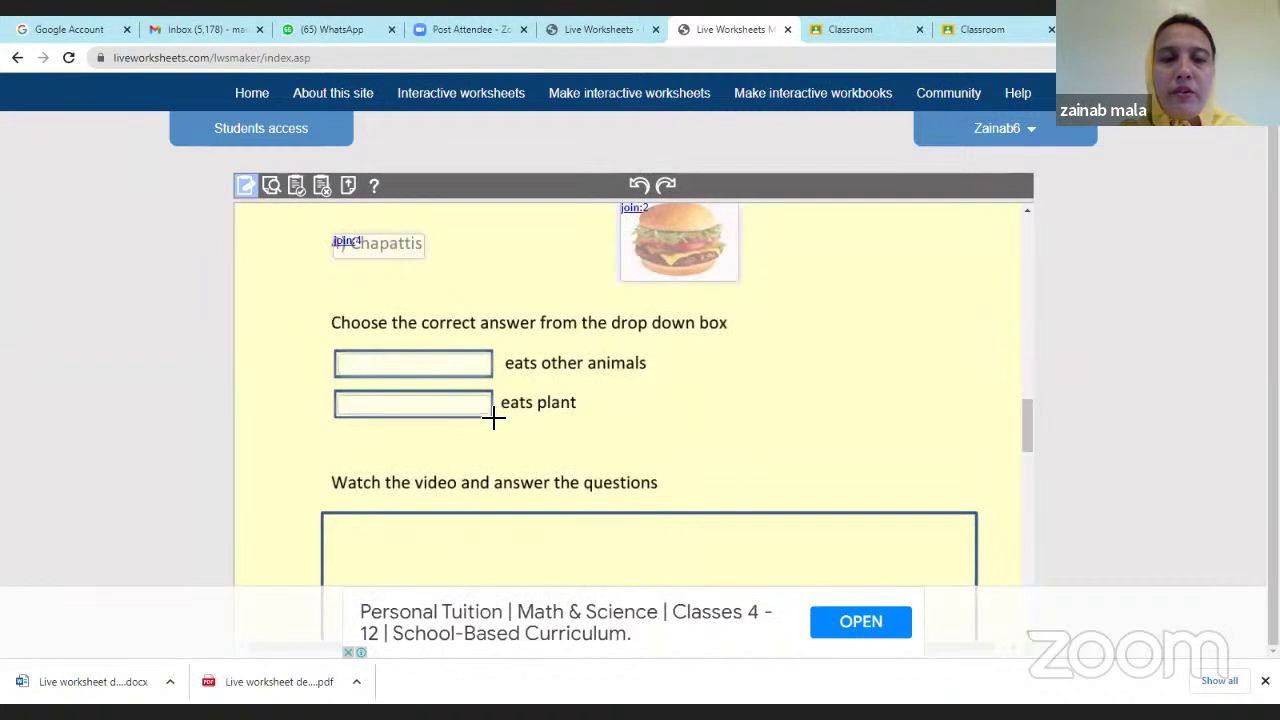
pyautogui.click(368, 367)
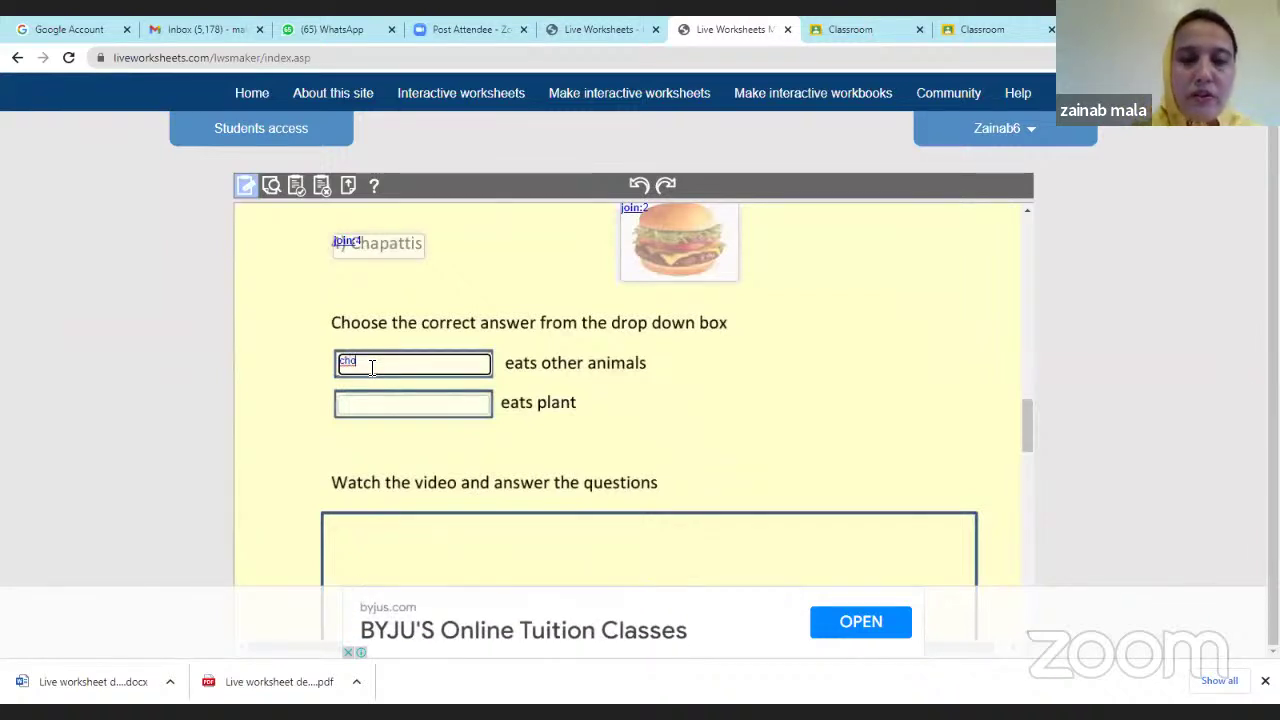
pyautogui.write('ose')
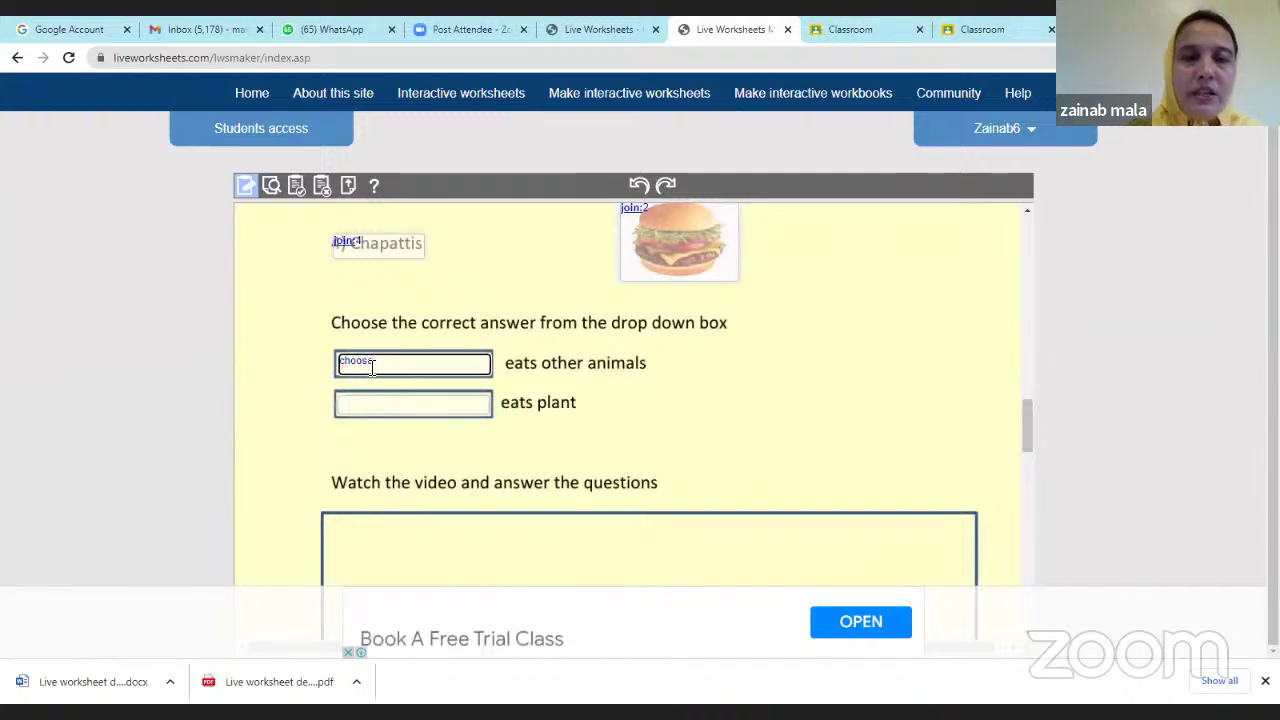
pyautogui.scroll(1, 617, 398)
pyautogui.scroll(10, 617, 398)
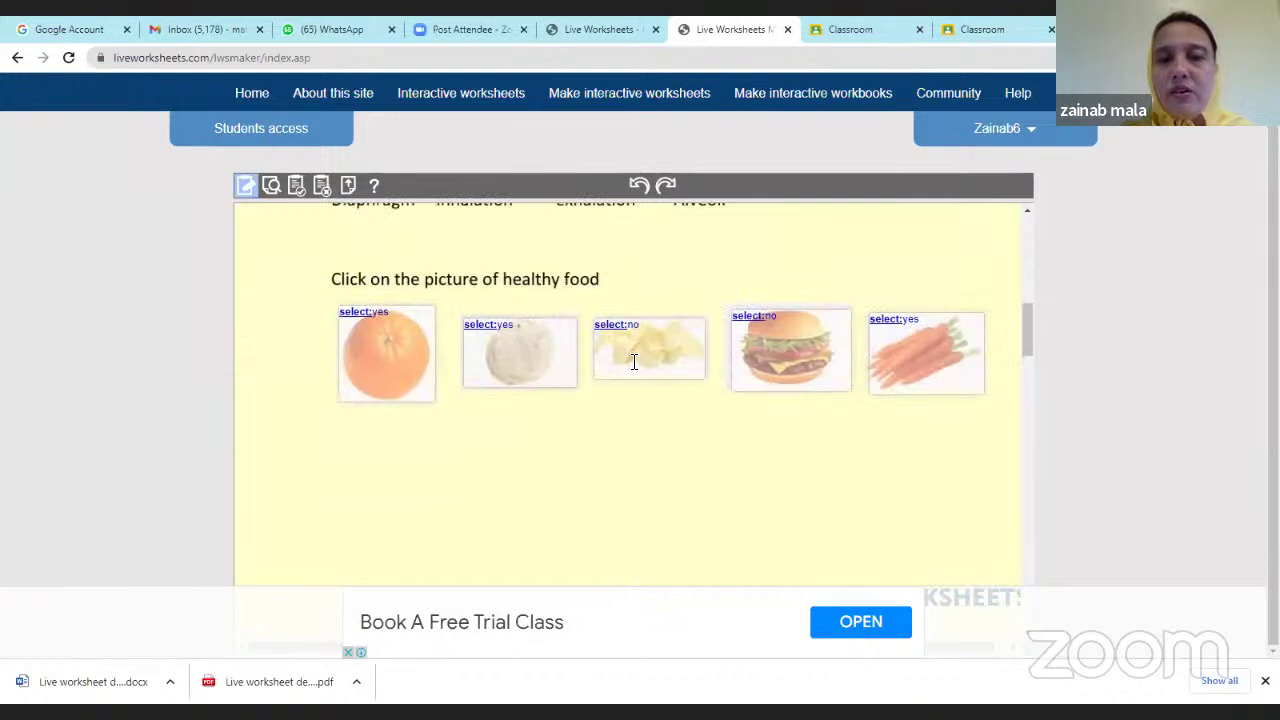
pyautogui.scroll(-15, 634, 362)
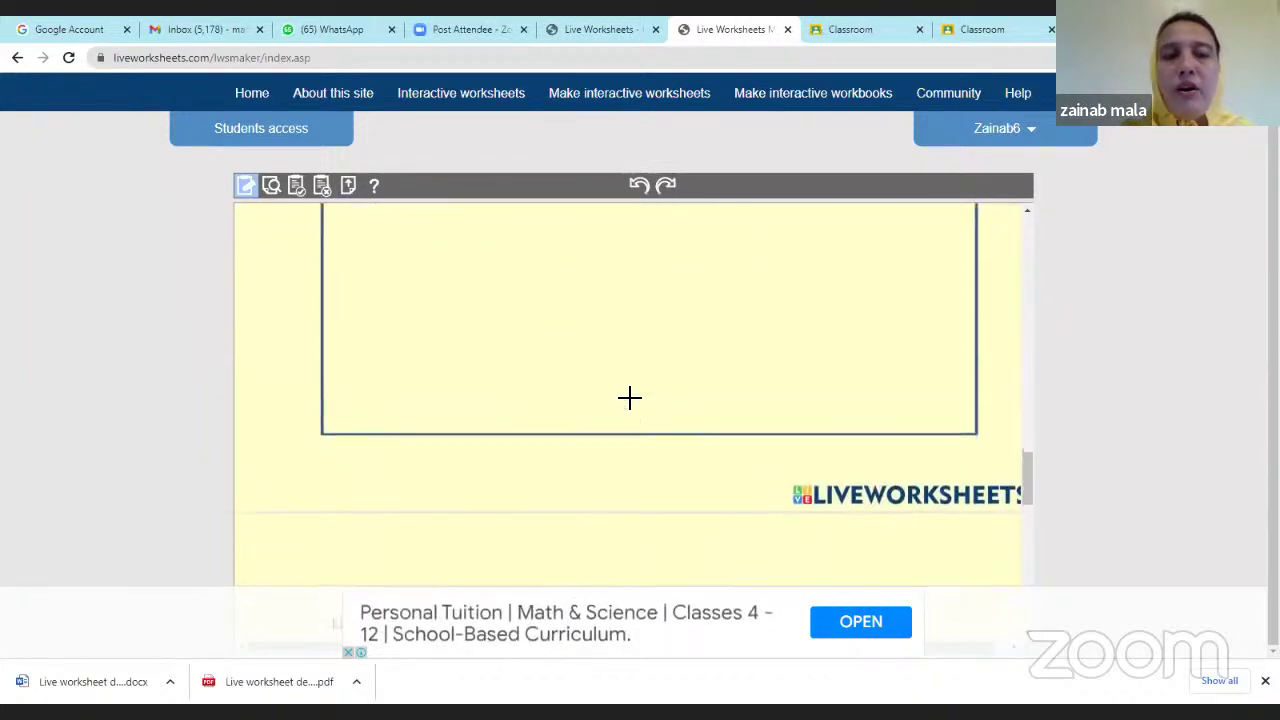
pyautogui.scroll(5, 629, 398)
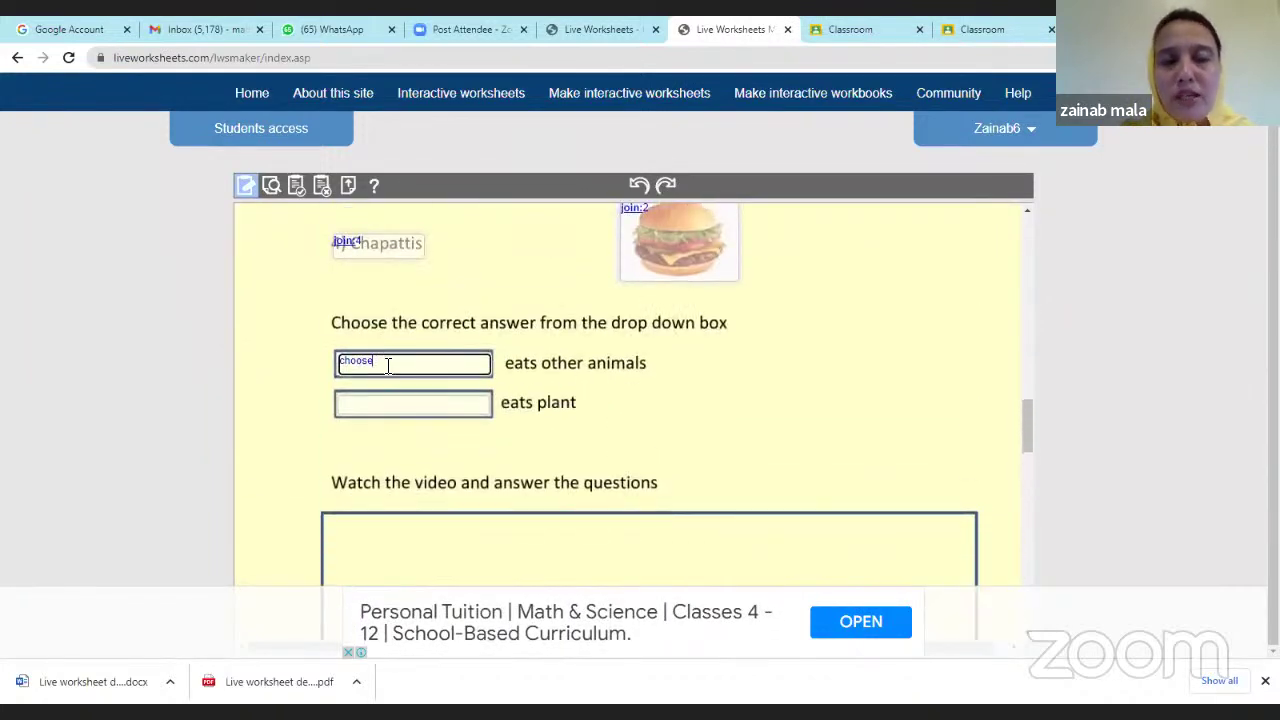
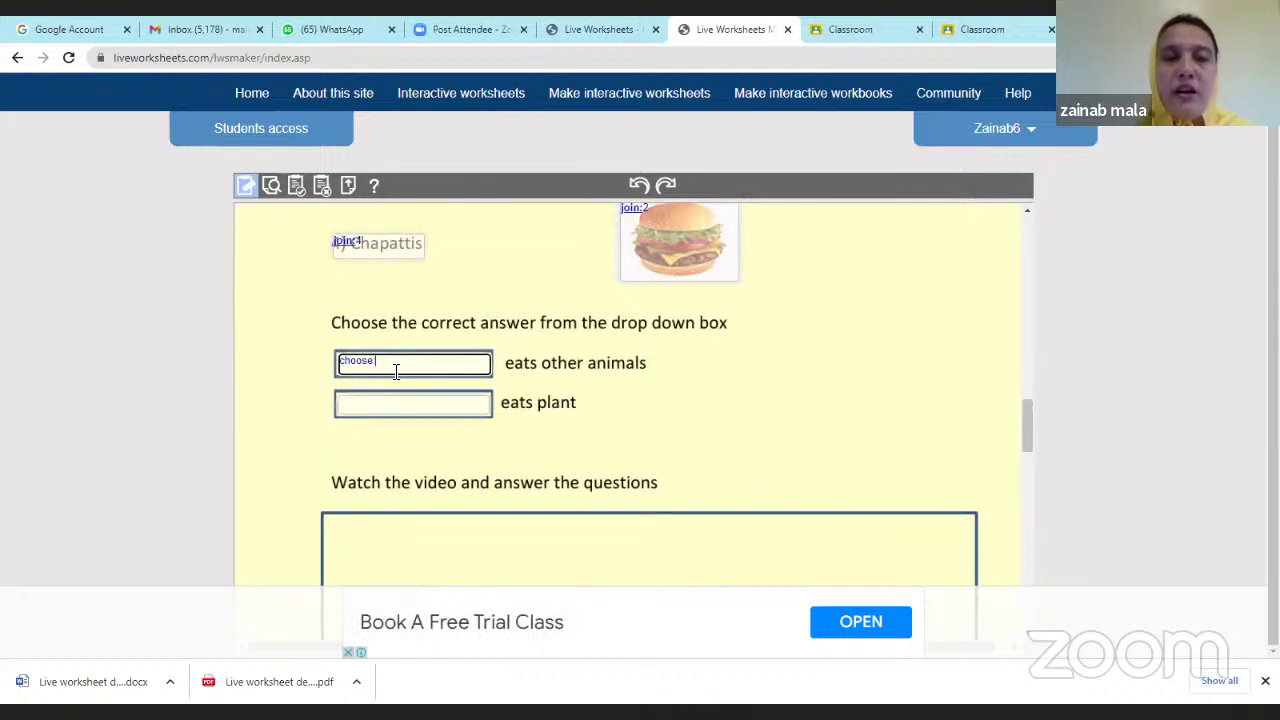
# Define the first drop-down as choose:herbivores/*carnivores/scavengers and select its whole text.
pyautogui.write(':herbivo')
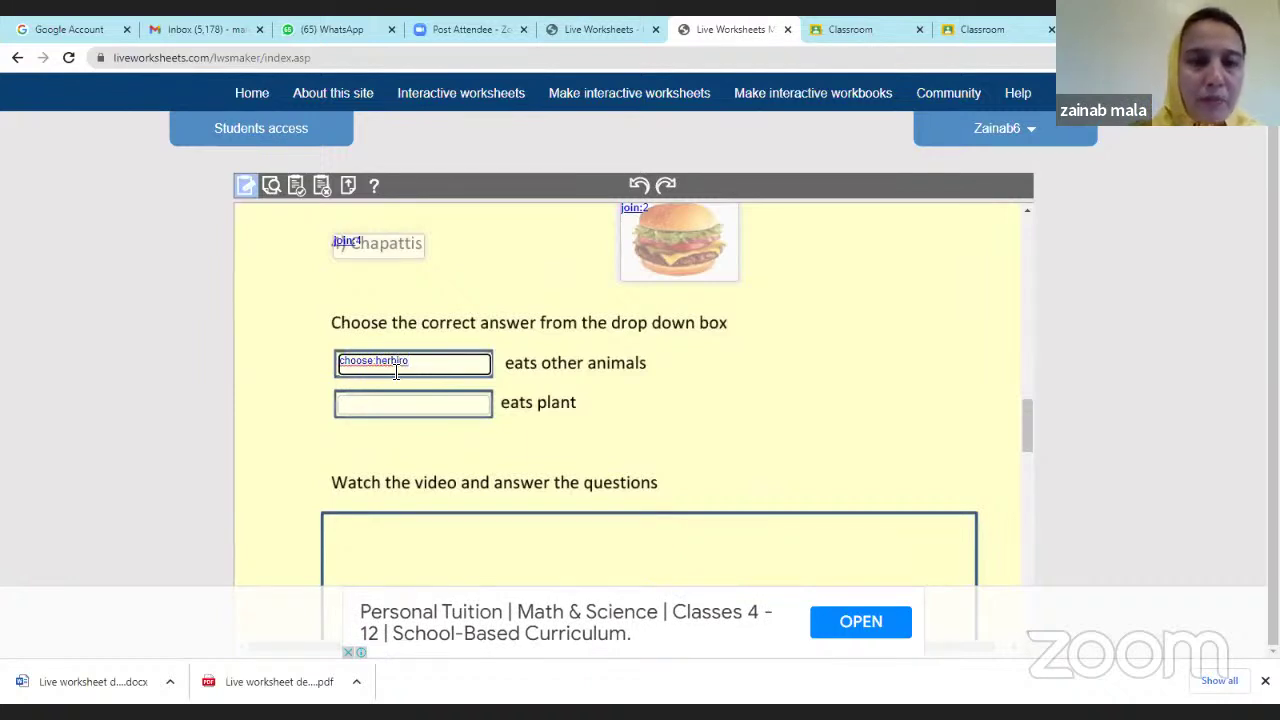
pyautogui.press('BackSpace')
pyautogui.press('BackSpace')
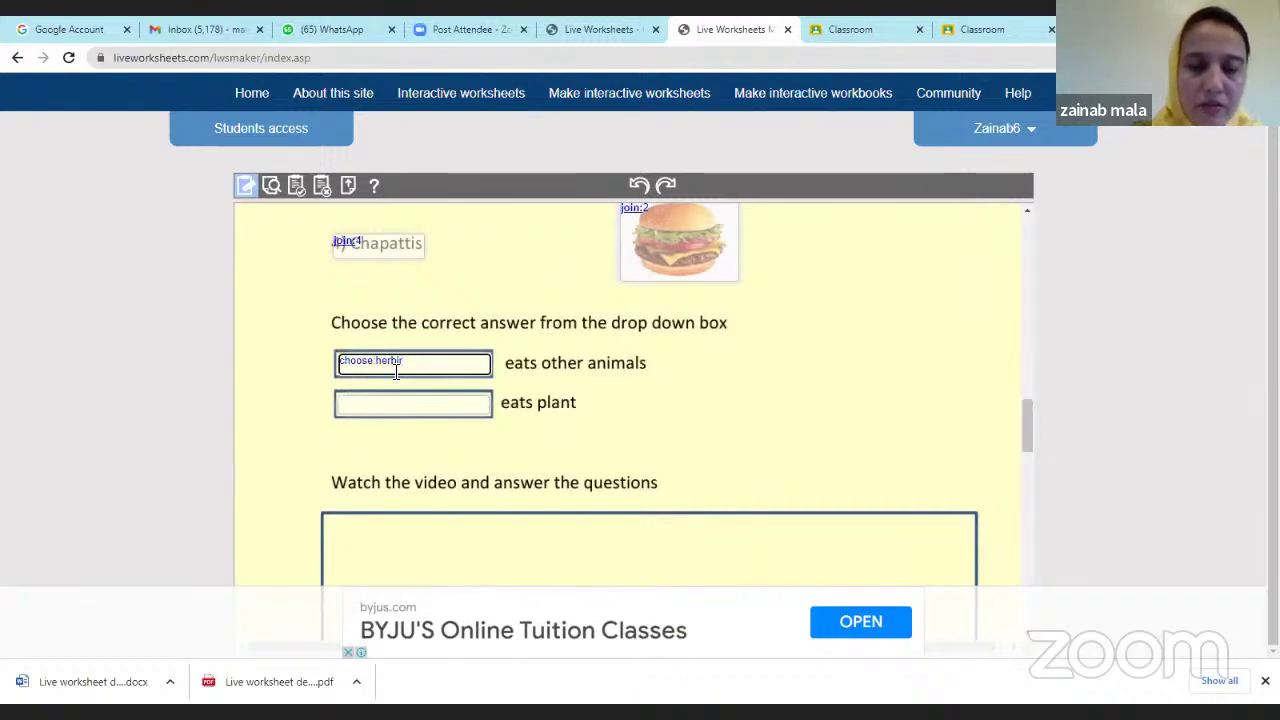
pyautogui.write('vores')
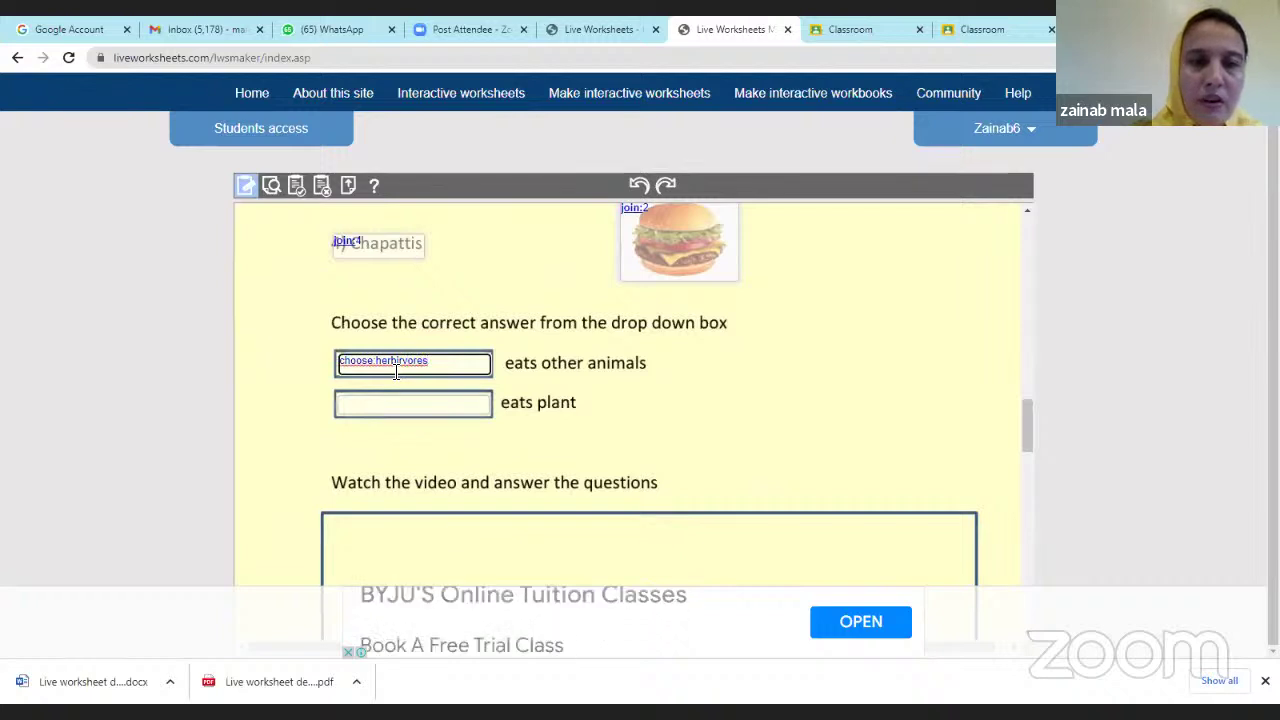
pyautogui.write('/')
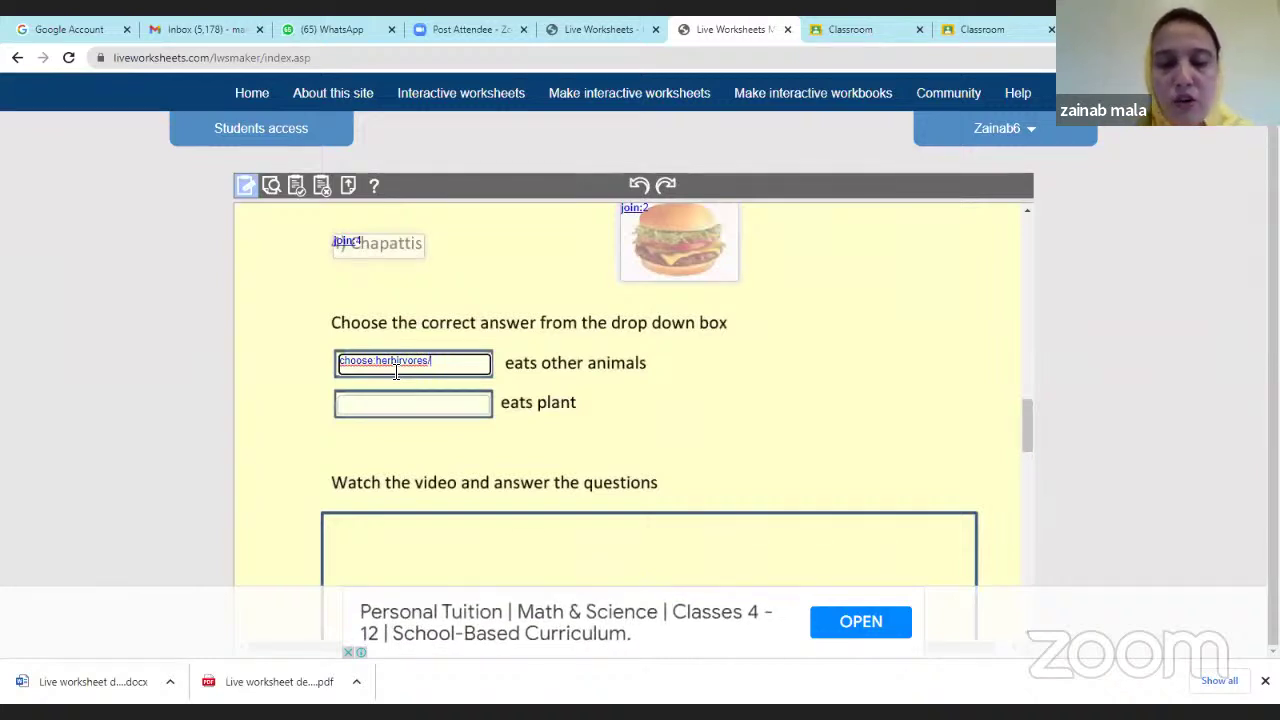
pyautogui.write('c')
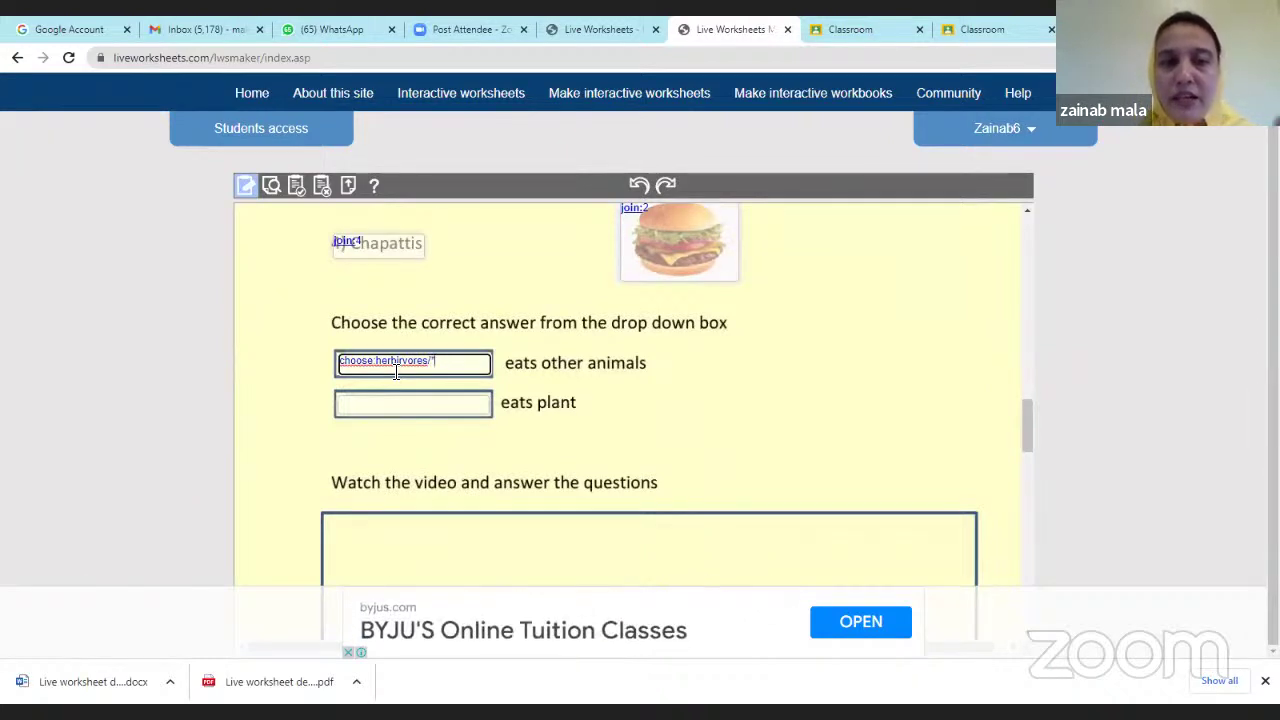
pyautogui.write('car')
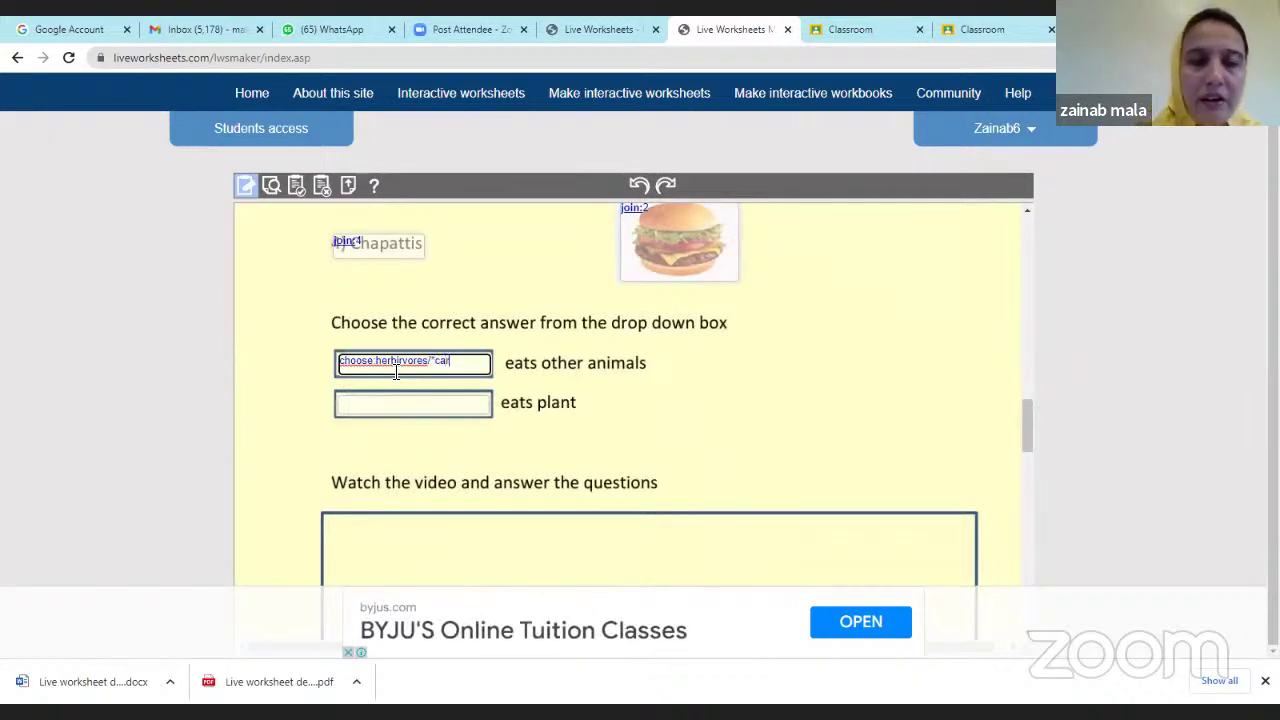
pyautogui.write('nivo')
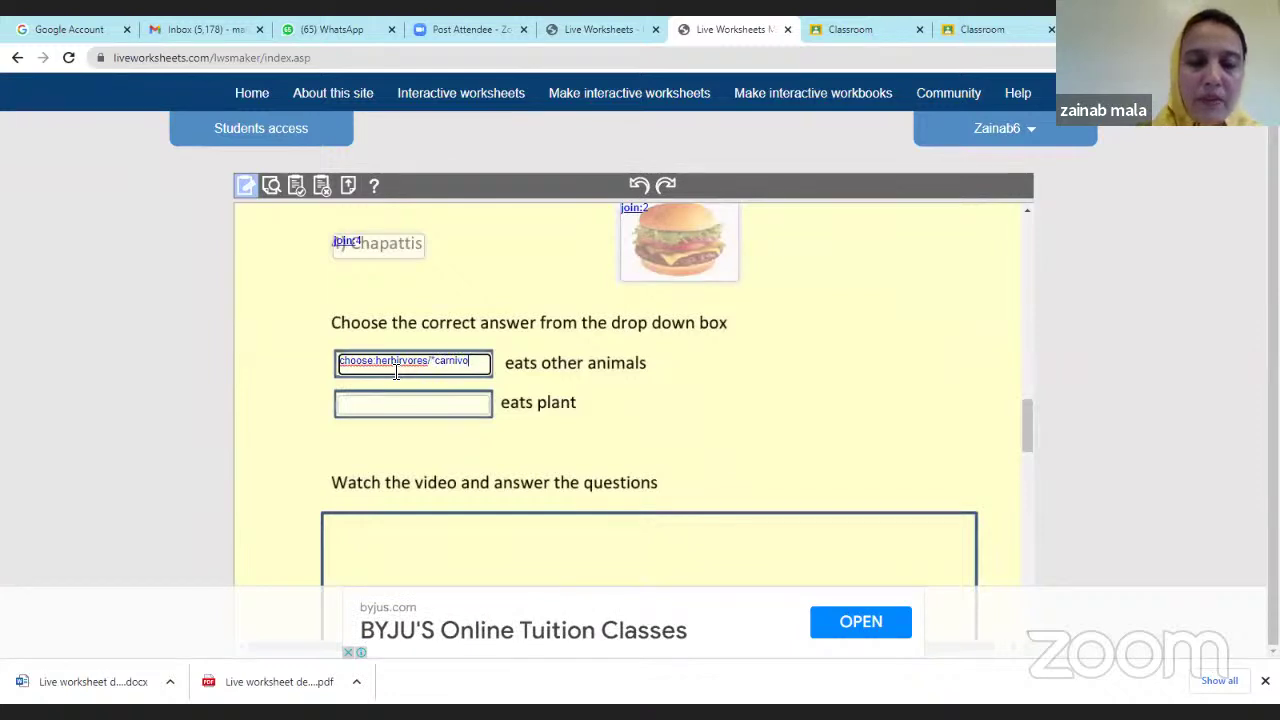
pyautogui.write('res/')
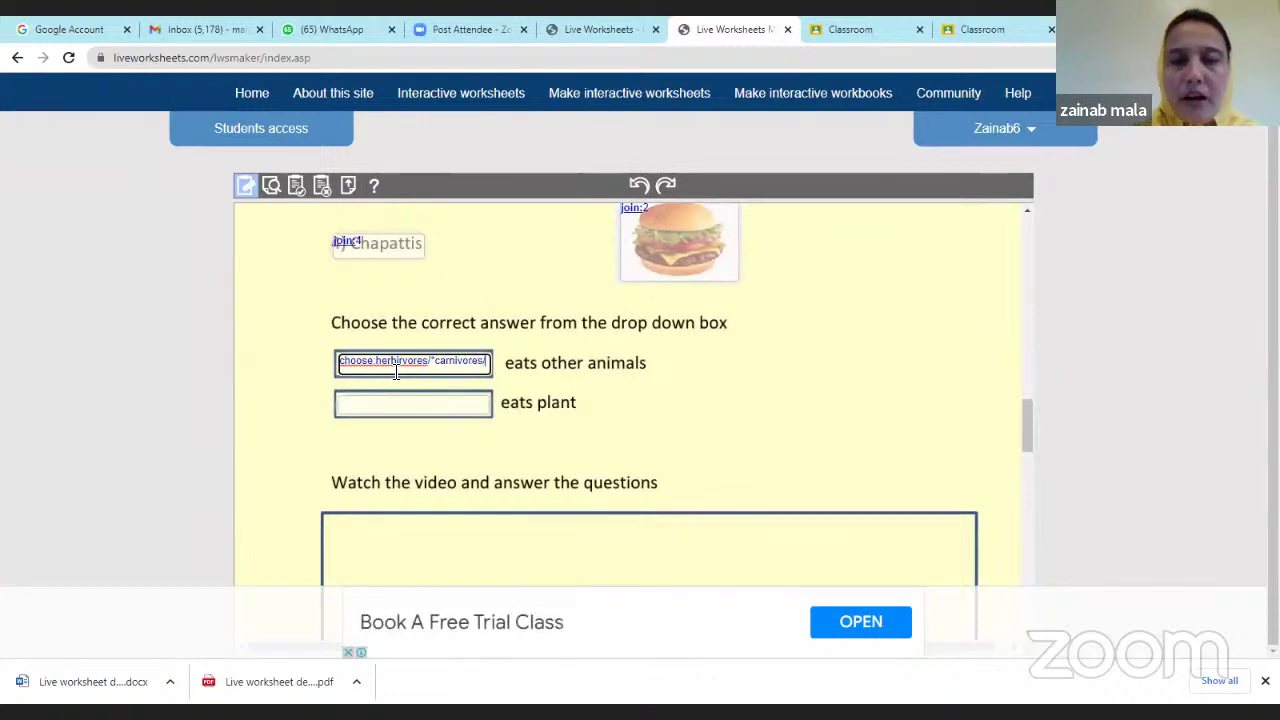
pyautogui.write('o')
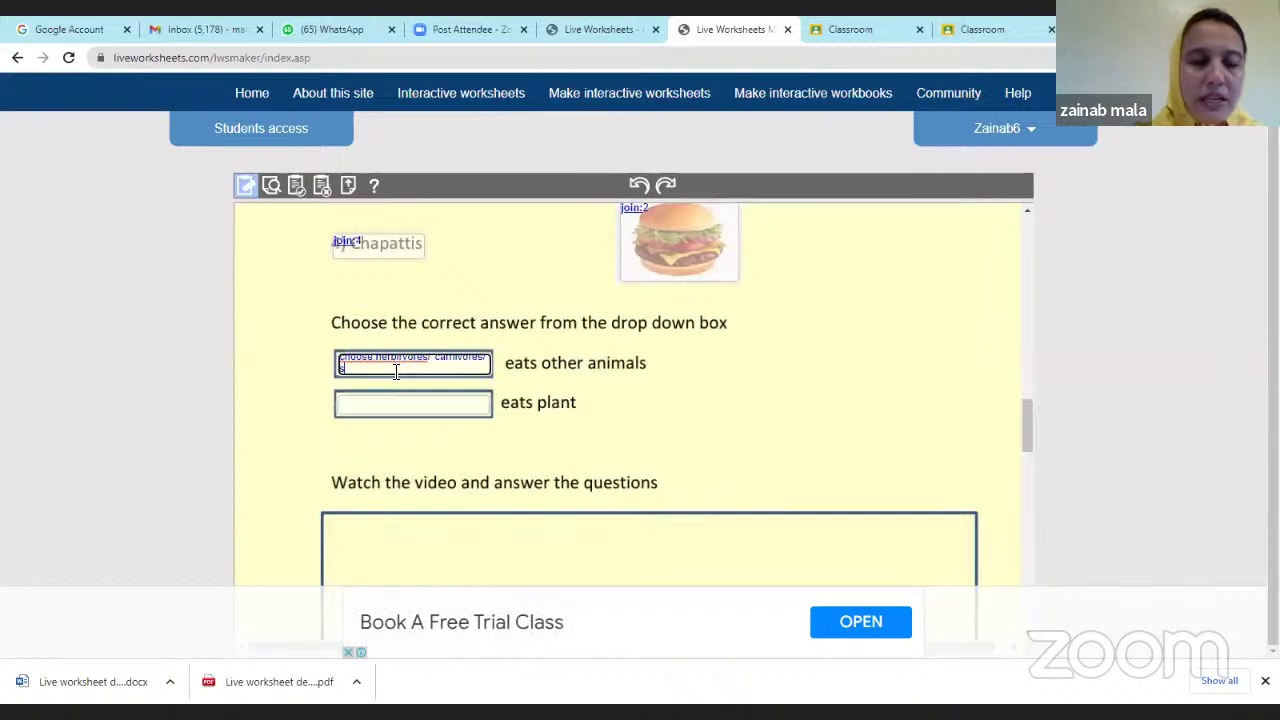
pyautogui.write('cavengers')
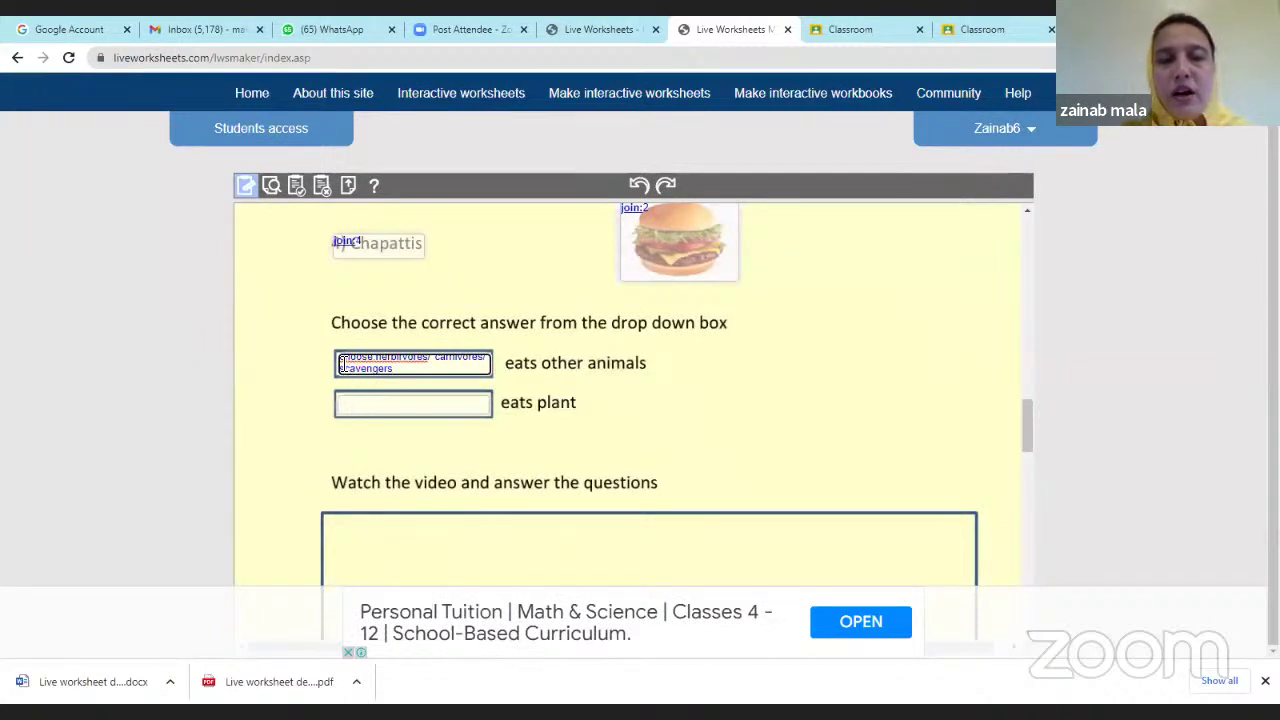
pyautogui.tripleClick(359, 372)
pyautogui.moveTo(360, 372); pyautogui.dragTo(400, 378)
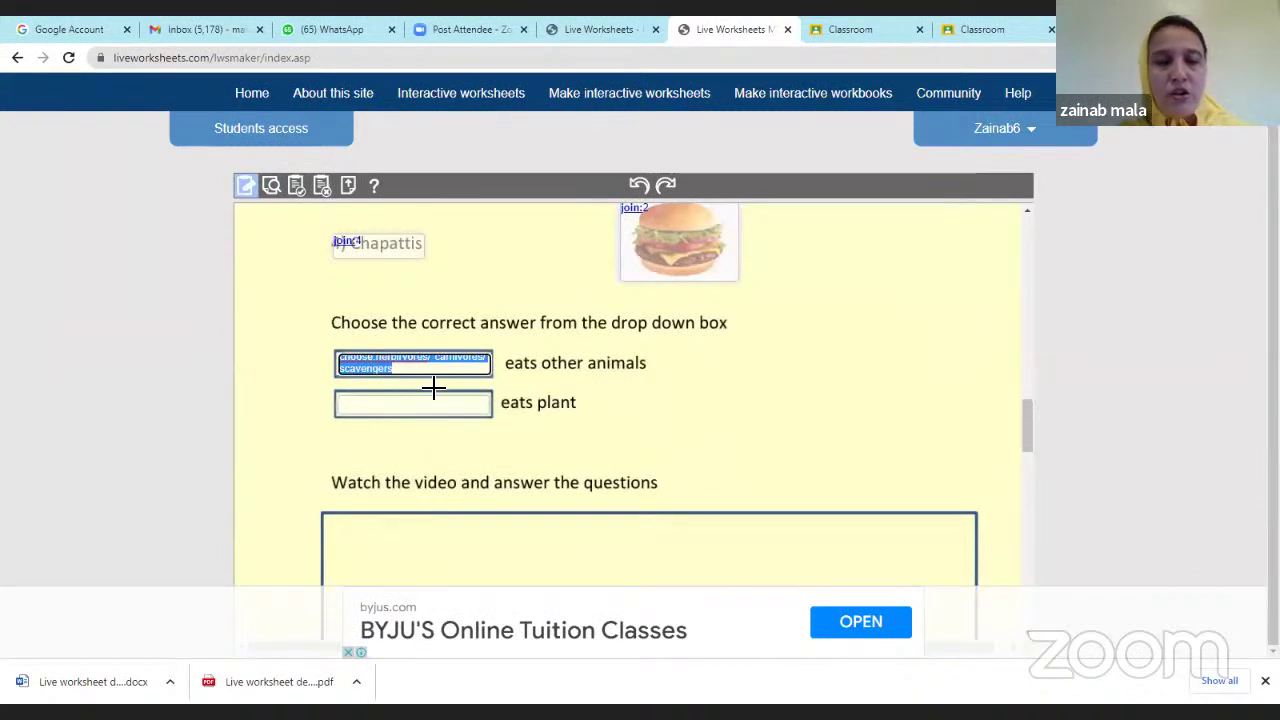
# Paste the drop-down definition into the 'eats plant' box and make the box taller.
pyautogui.click(360, 404)
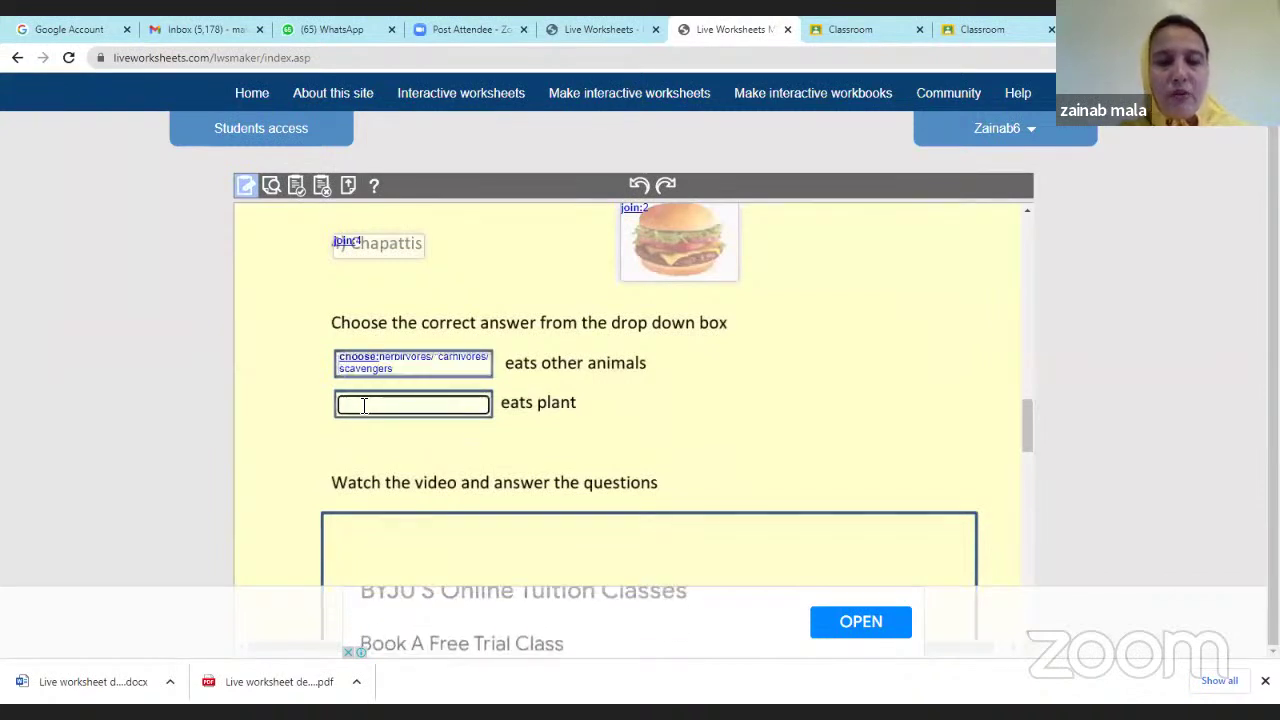
pyautogui.write('choose:herbivores/ carnivores/ scavengers')
pyautogui.scroll(1, 426, 410)
pyautogui.scroll(-1, 426, 414)
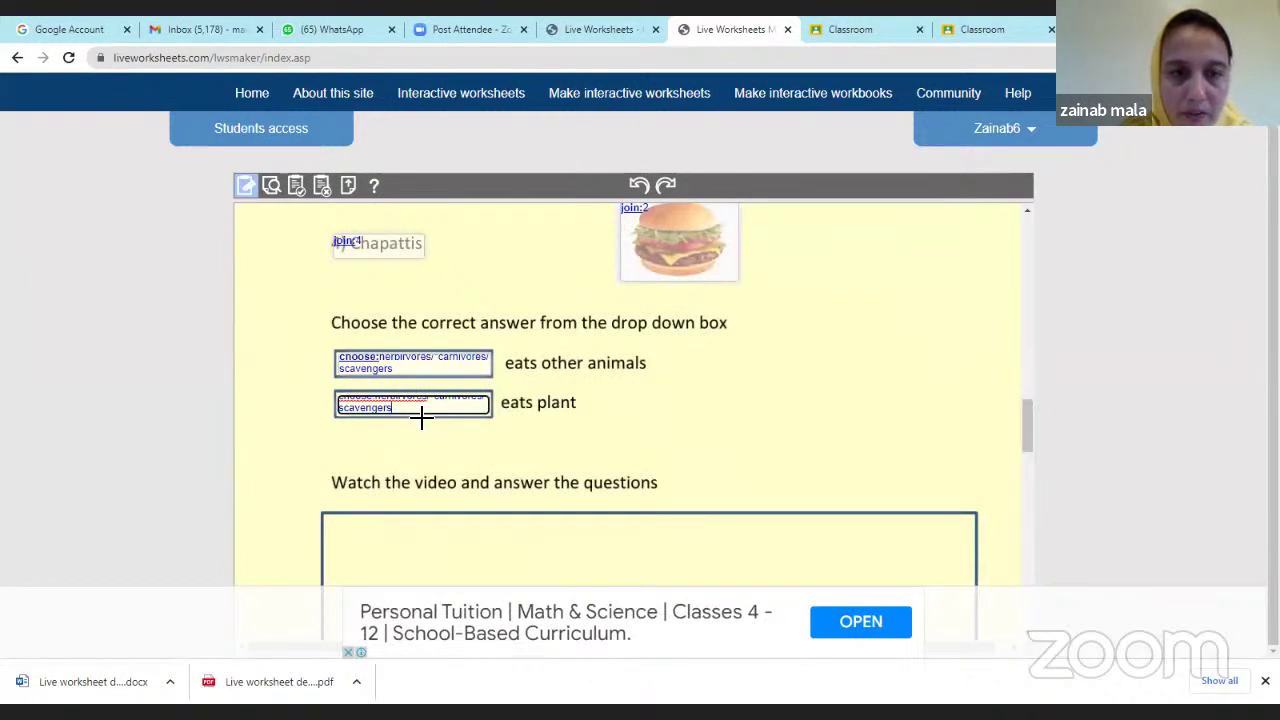
pyautogui.click(419, 418)
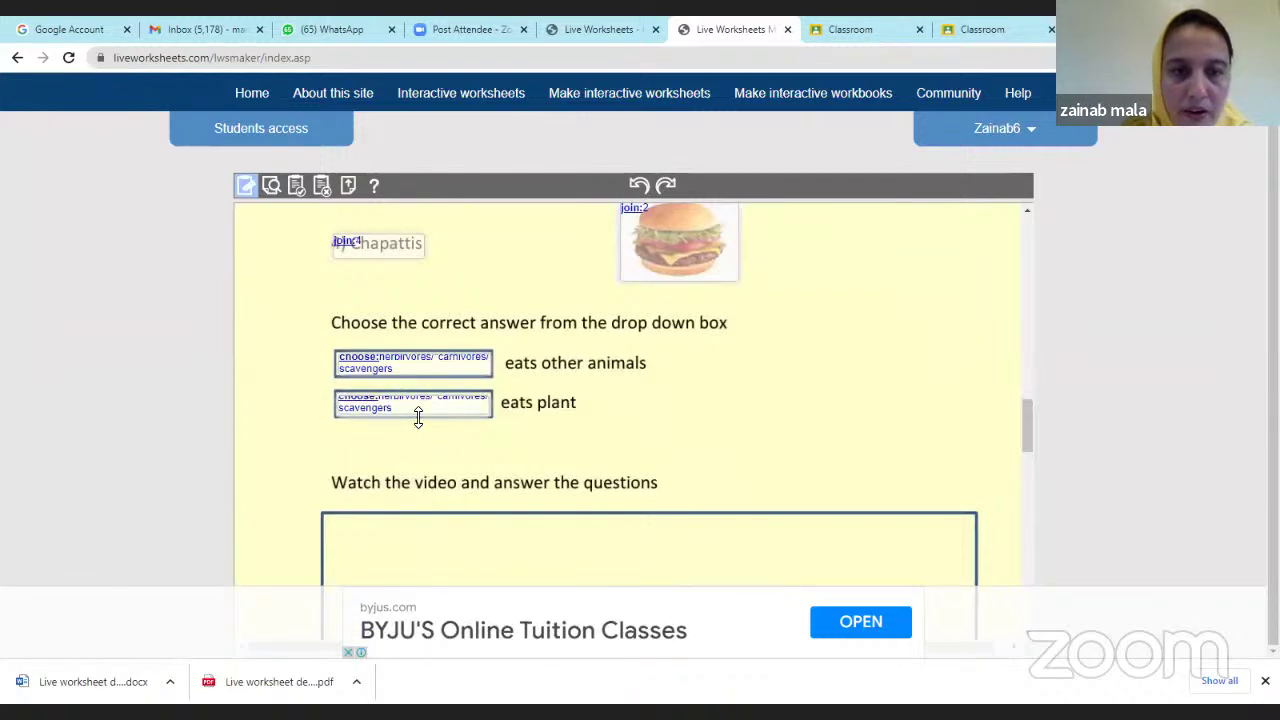
pyautogui.moveTo(418, 416); pyautogui.dragTo(418, 424)
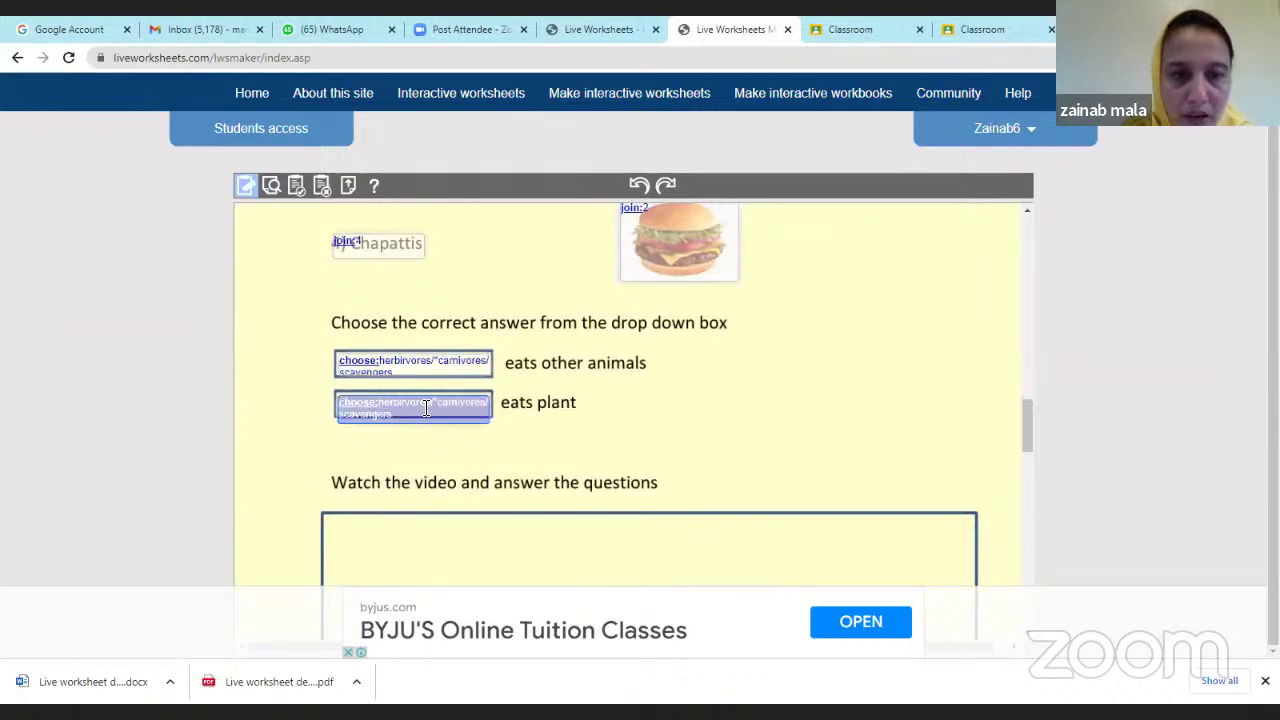
# Move the correct-answer asterisk from carnivores to herbivores in the second drop-down.
pyautogui.click(440, 404)
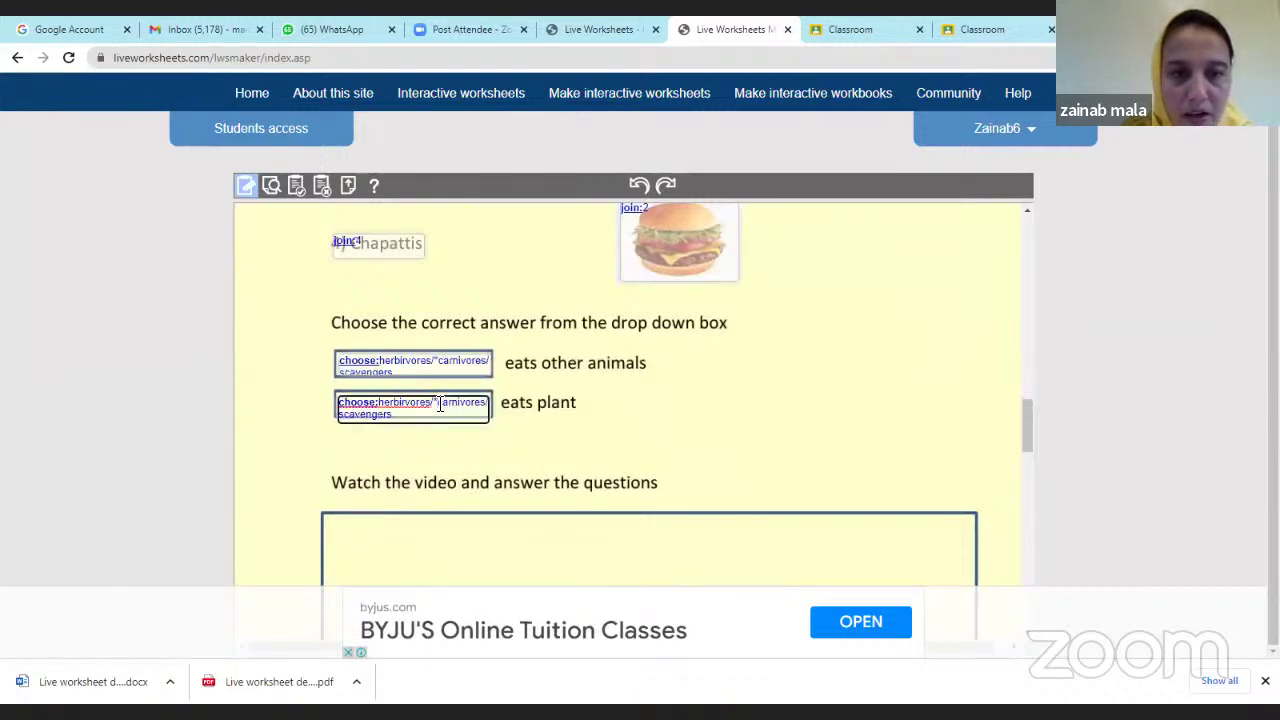
pyautogui.press('BackSpace')
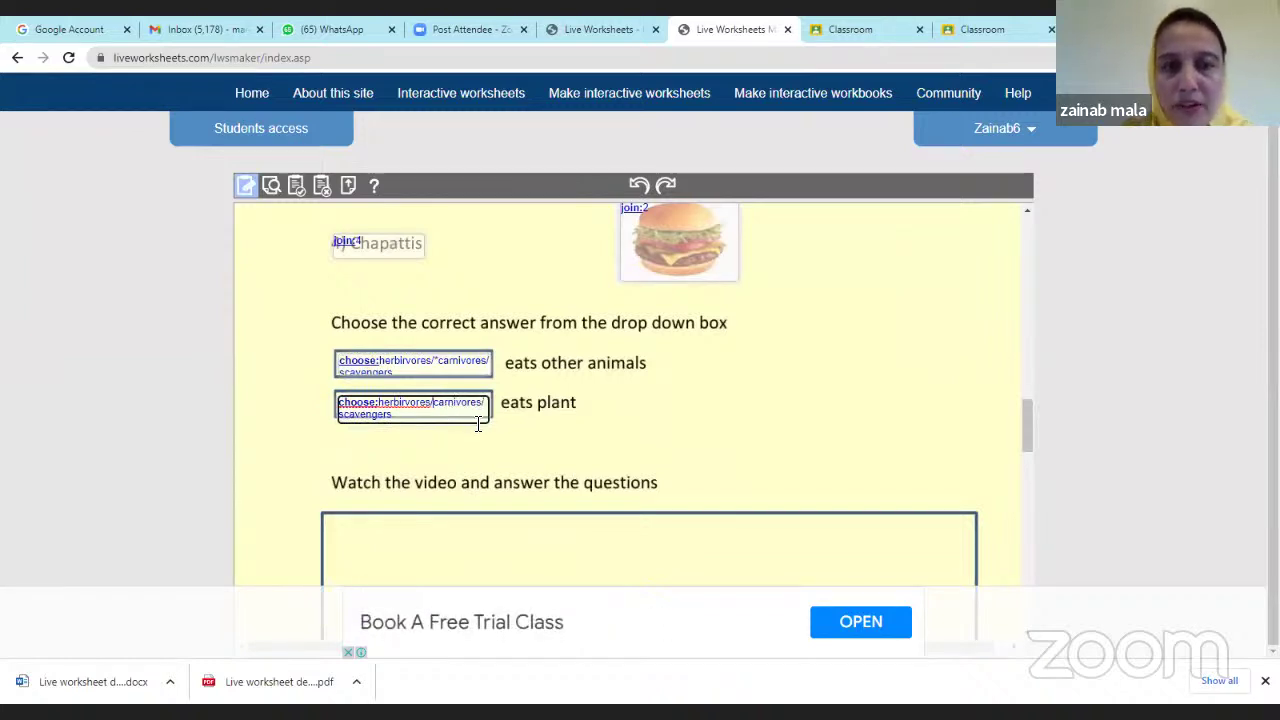
pyautogui.click(380, 405)
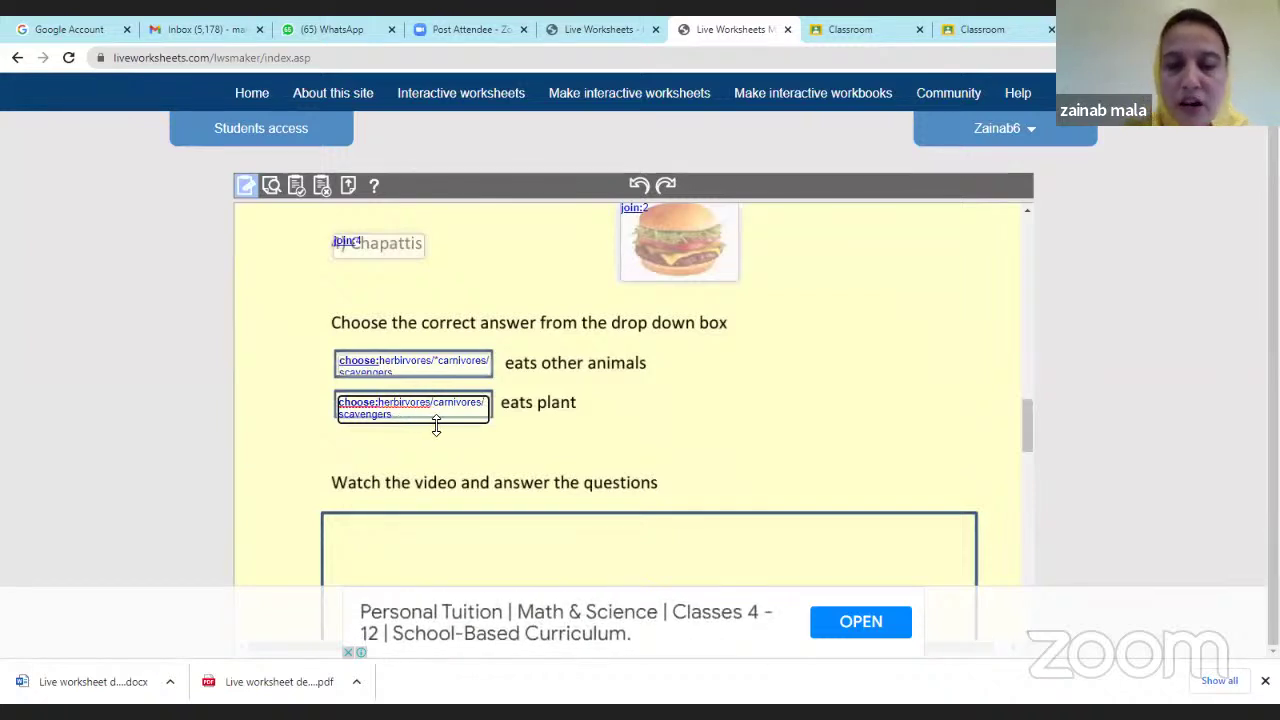
pyautogui.write('*')
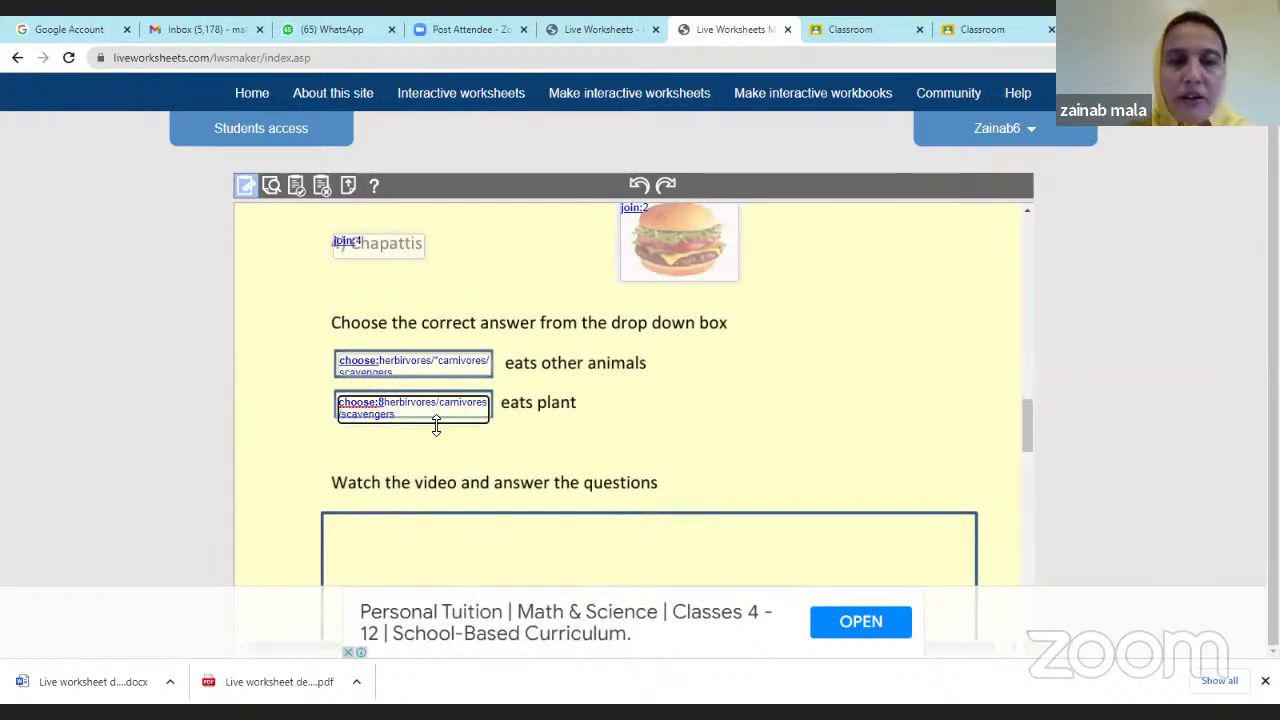
pyautogui.press('BackSpace')
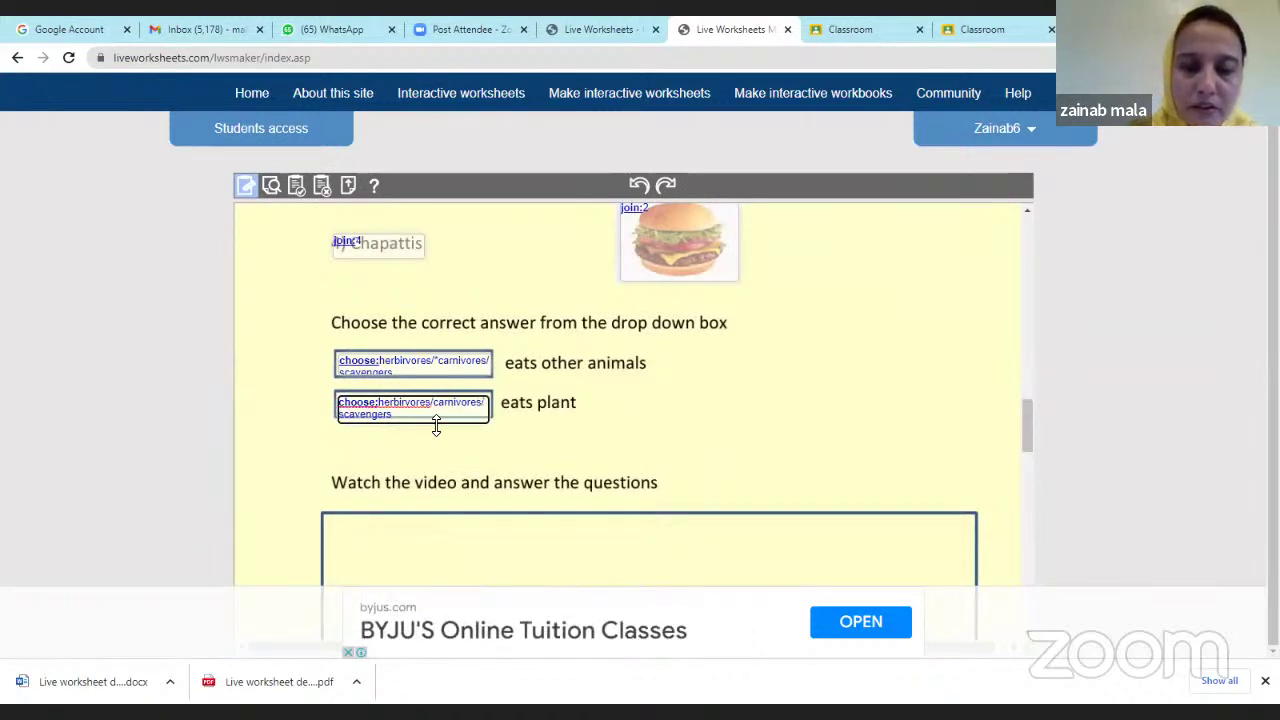
pyautogui.write('*')
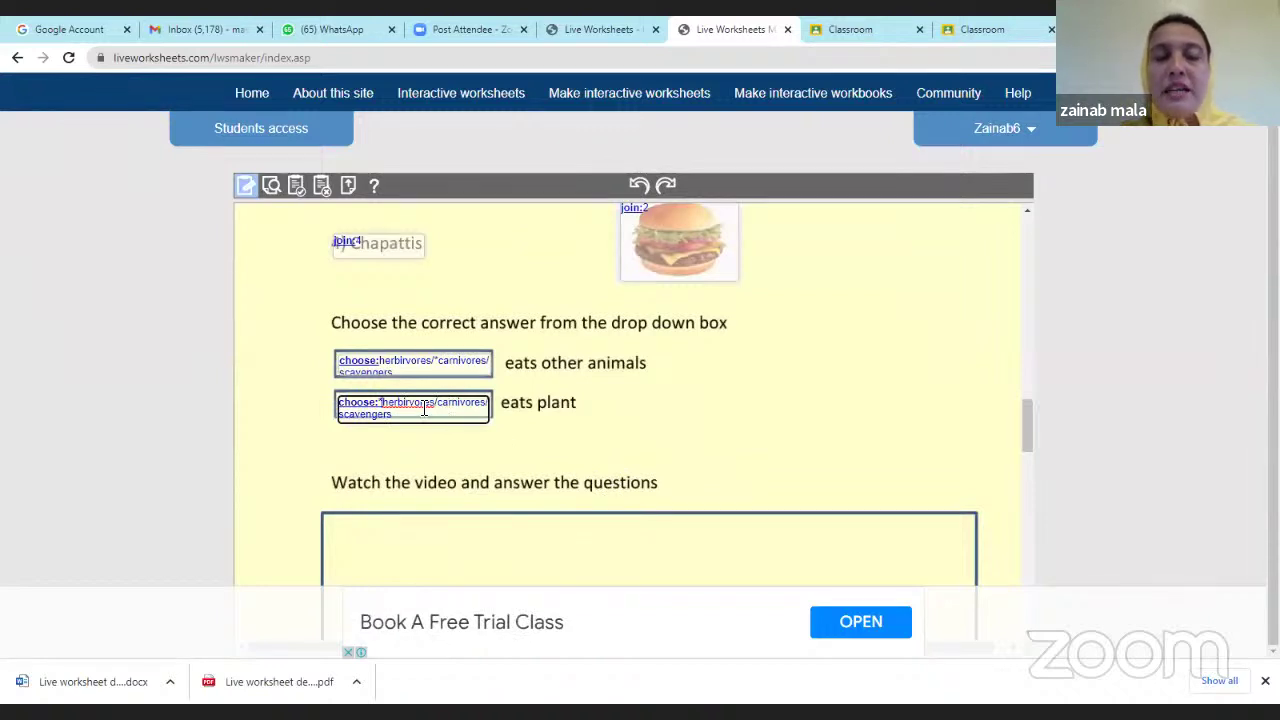
pyautogui.scroll(5, 462, 403)
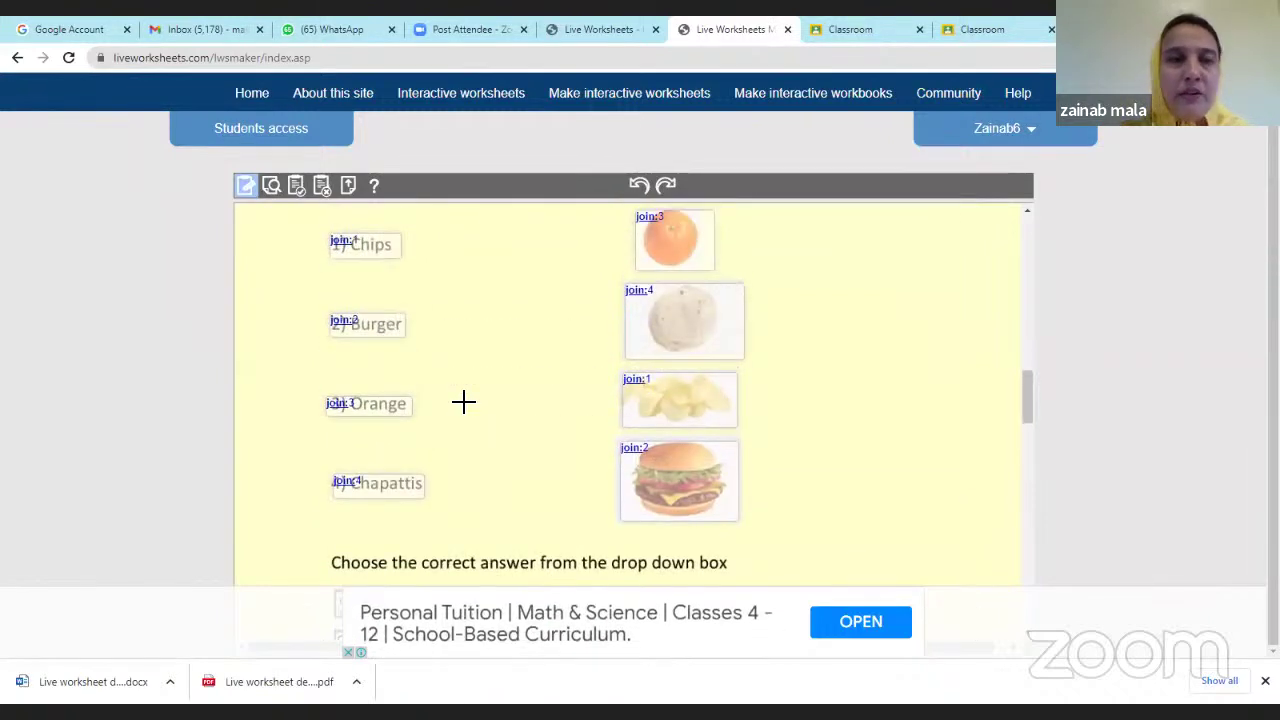
# Preview the worksheet and choose carnivores and scavengers in the two drop-downs.
pyautogui.click(271, 186)
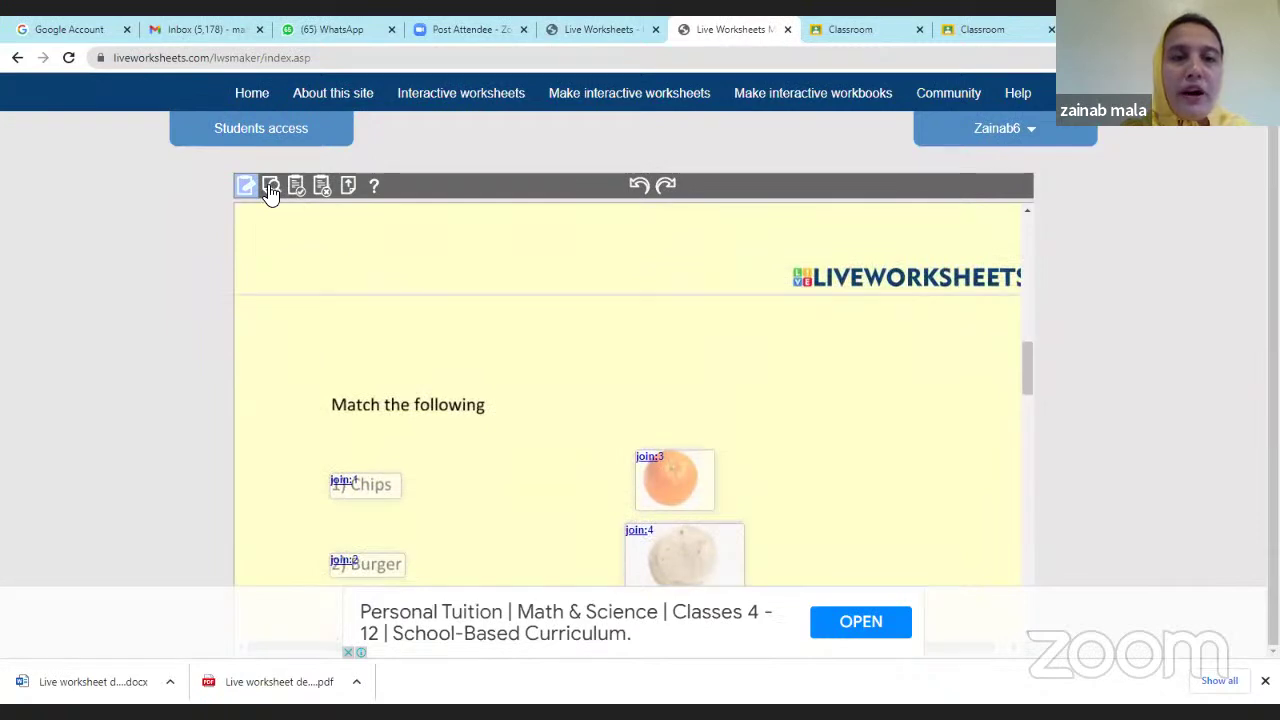
pyautogui.scroll(-15, 481, 360)
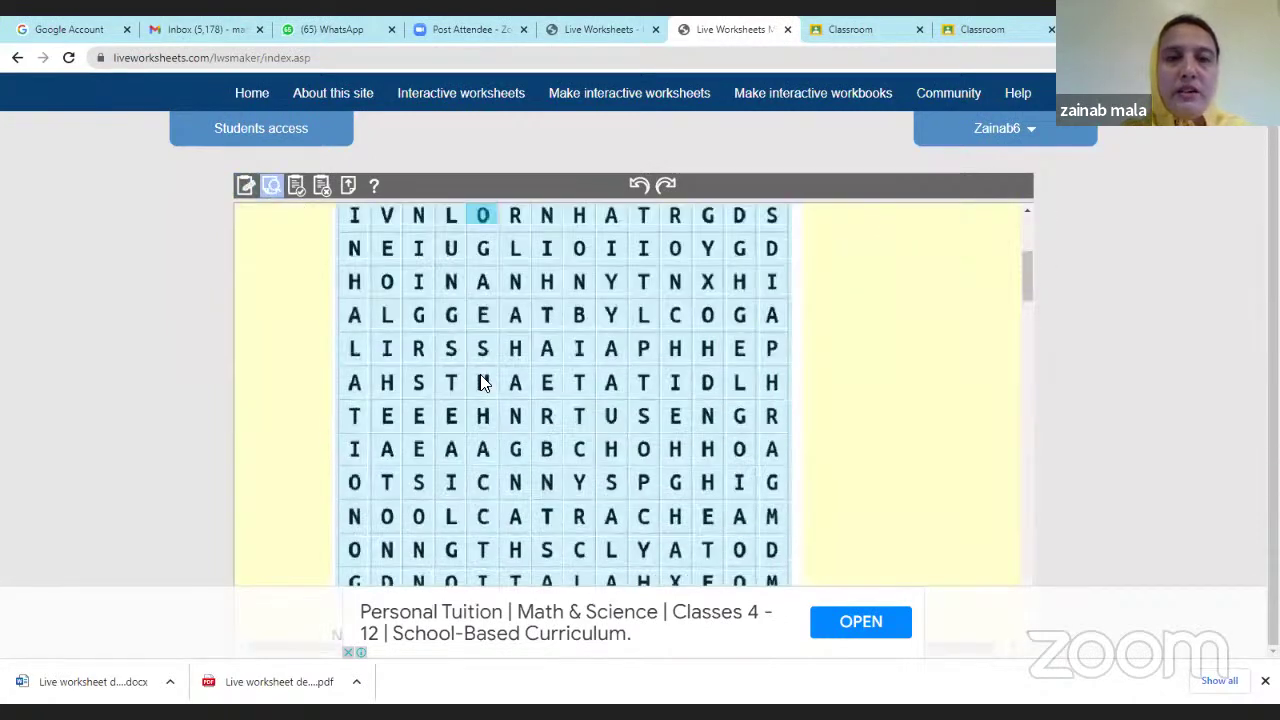
pyautogui.scroll(4, 481, 383)
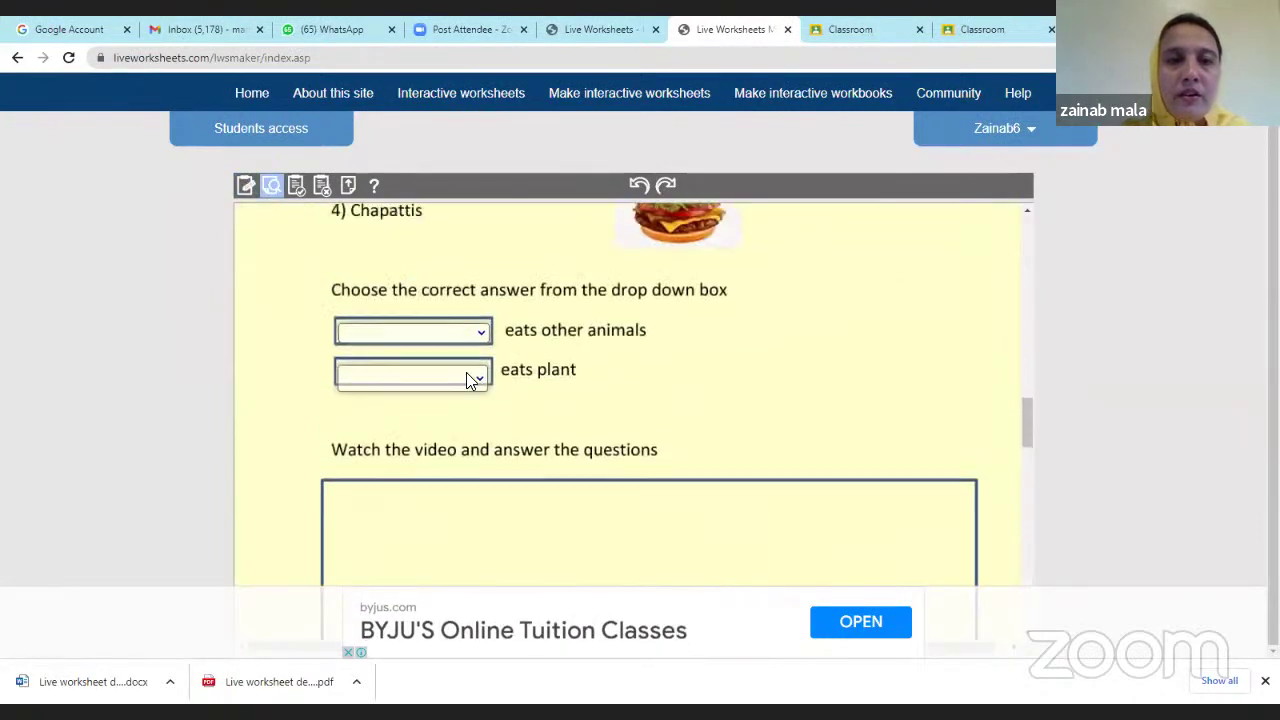
pyautogui.click(478, 338)
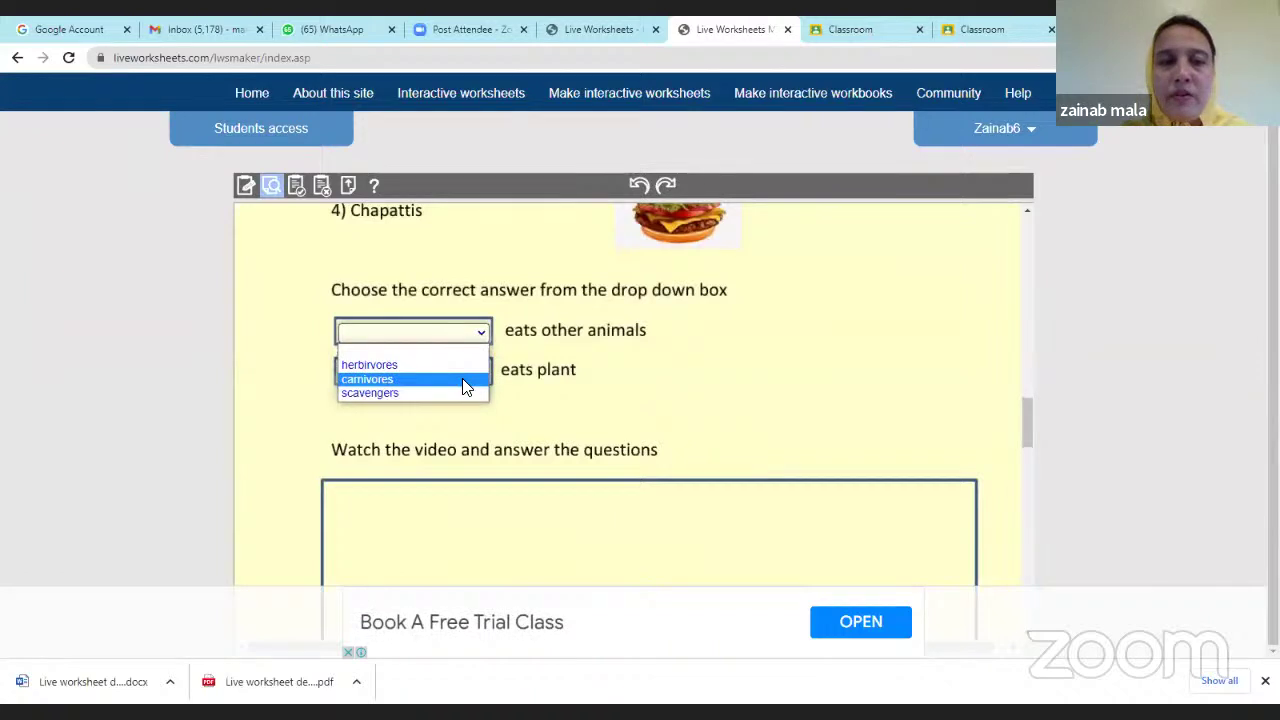
pyautogui.click(465, 380)
pyautogui.click(478, 374)
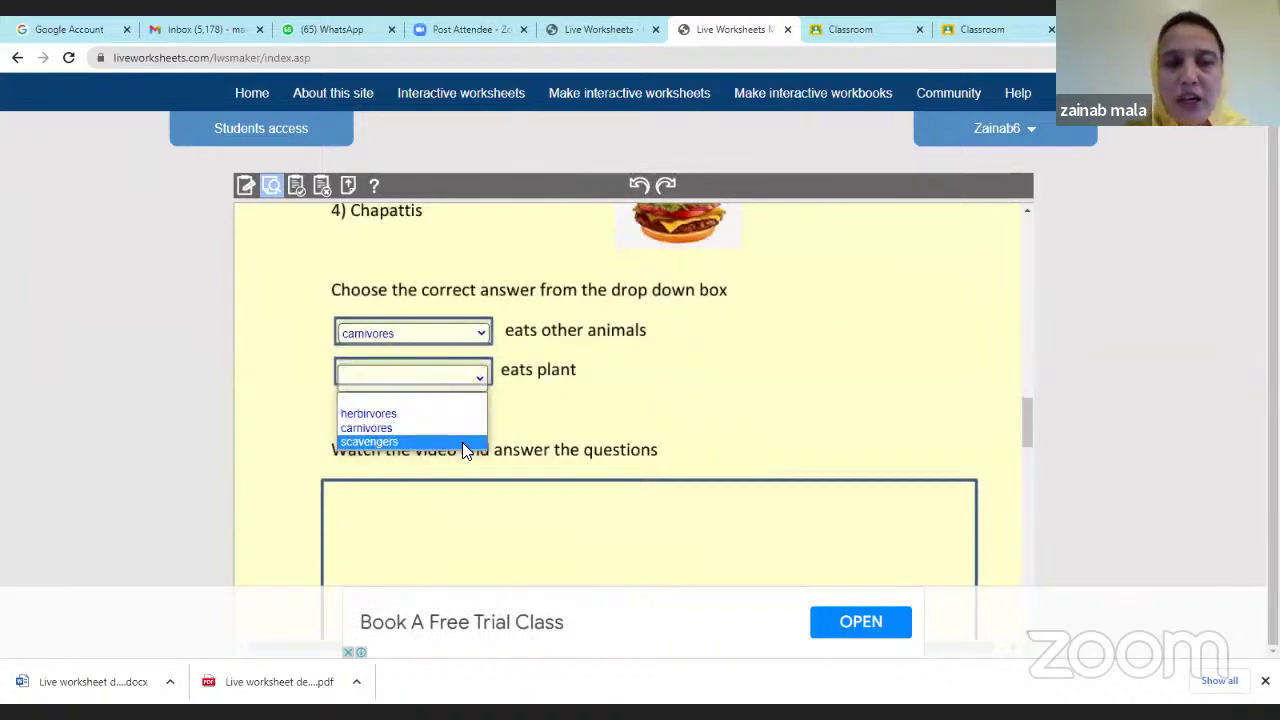
pyautogui.click(462, 442)
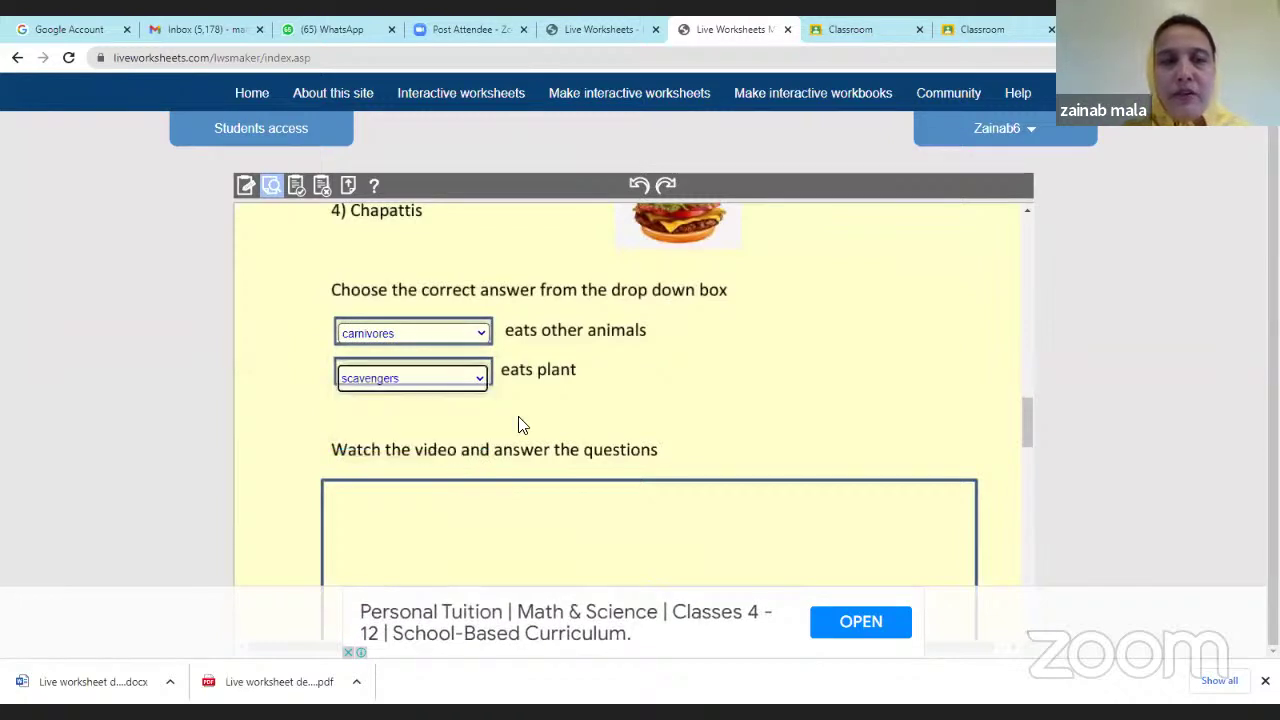
pyautogui.scroll(-12, 522, 430)
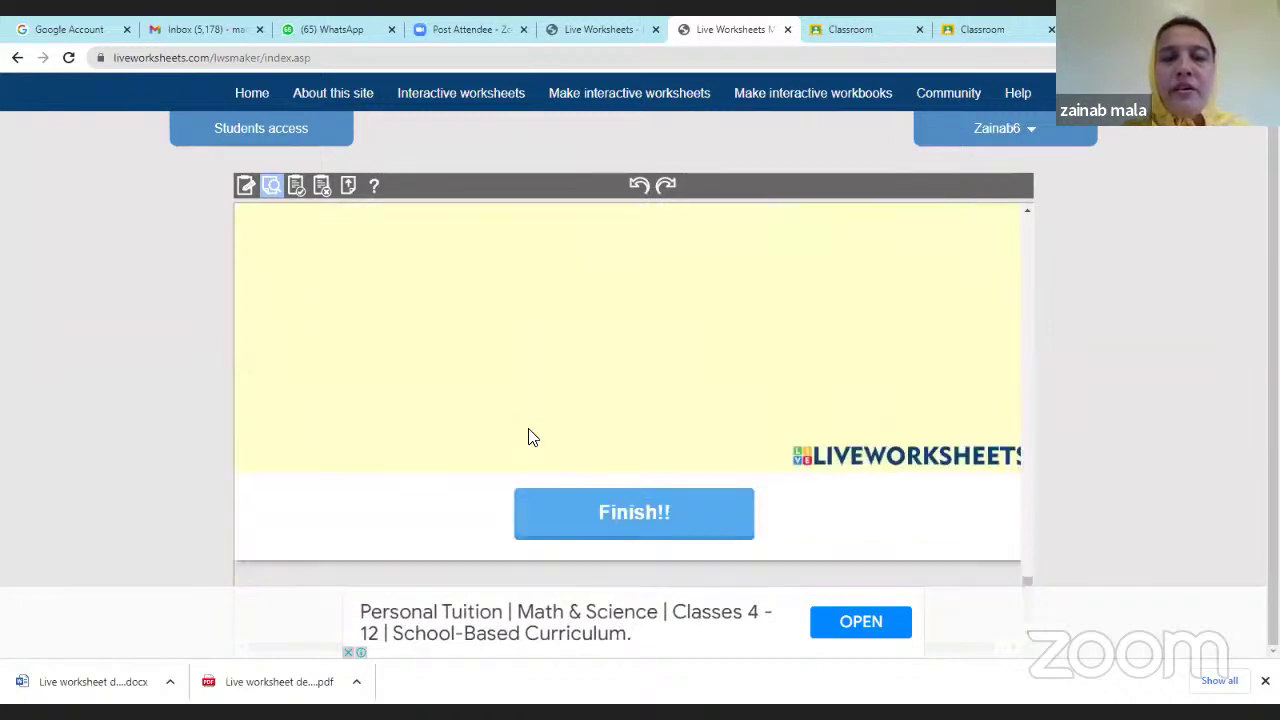
# Finish the preview, check carnivores graded correct and scavengers wrong, then resume editing.
pyautogui.click(584, 518)
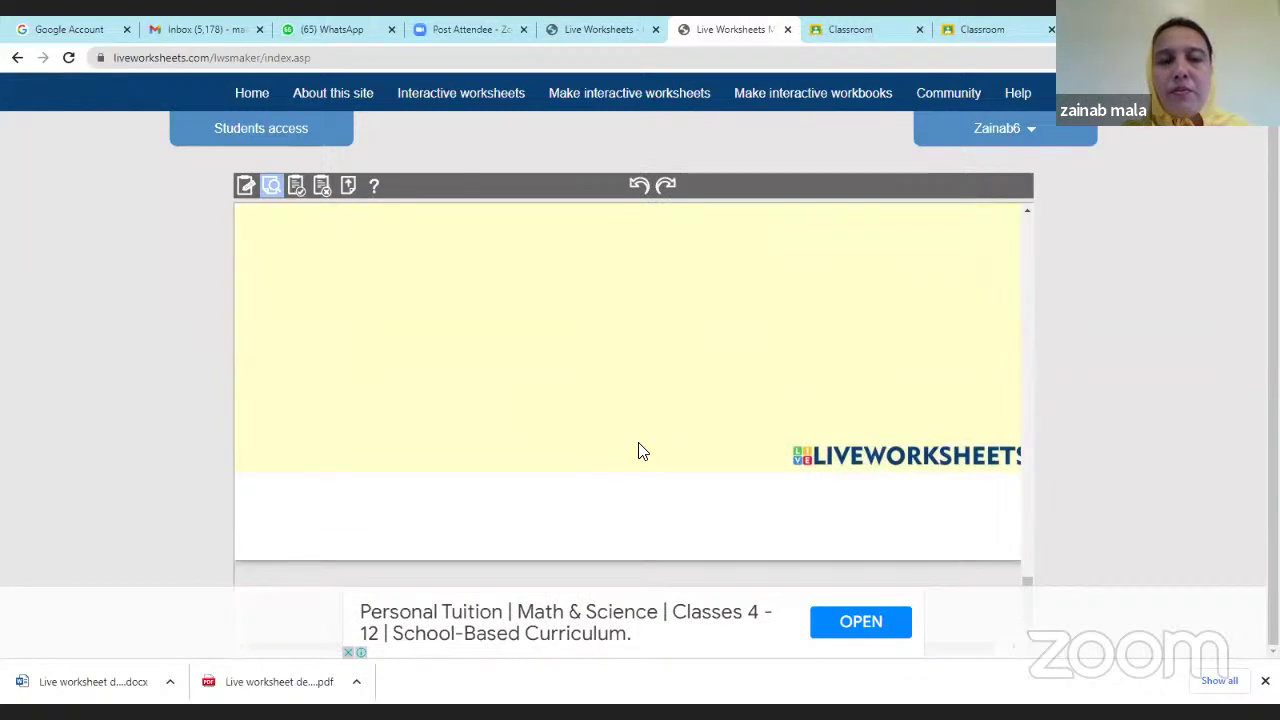
pyautogui.scroll(5, 642, 445)
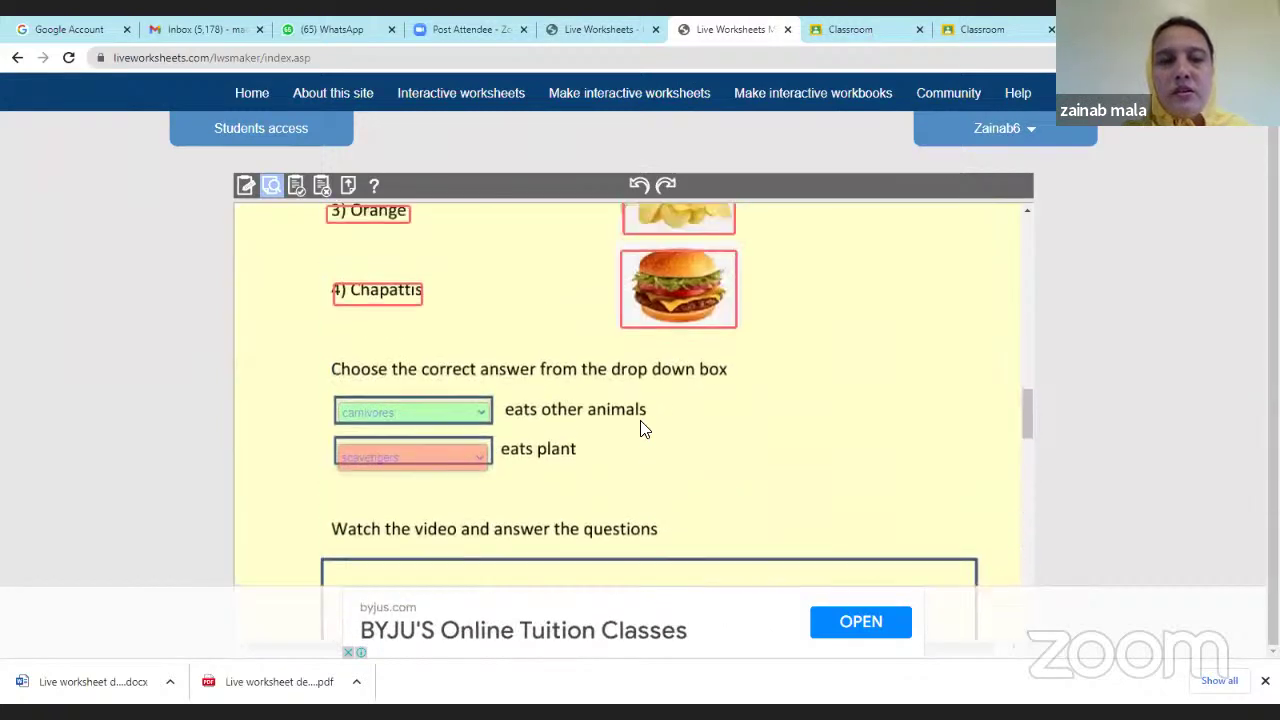
pyautogui.scroll(2, 642, 430)
pyautogui.scroll(-4, 640, 431)
pyautogui.scroll(1, 430, 345)
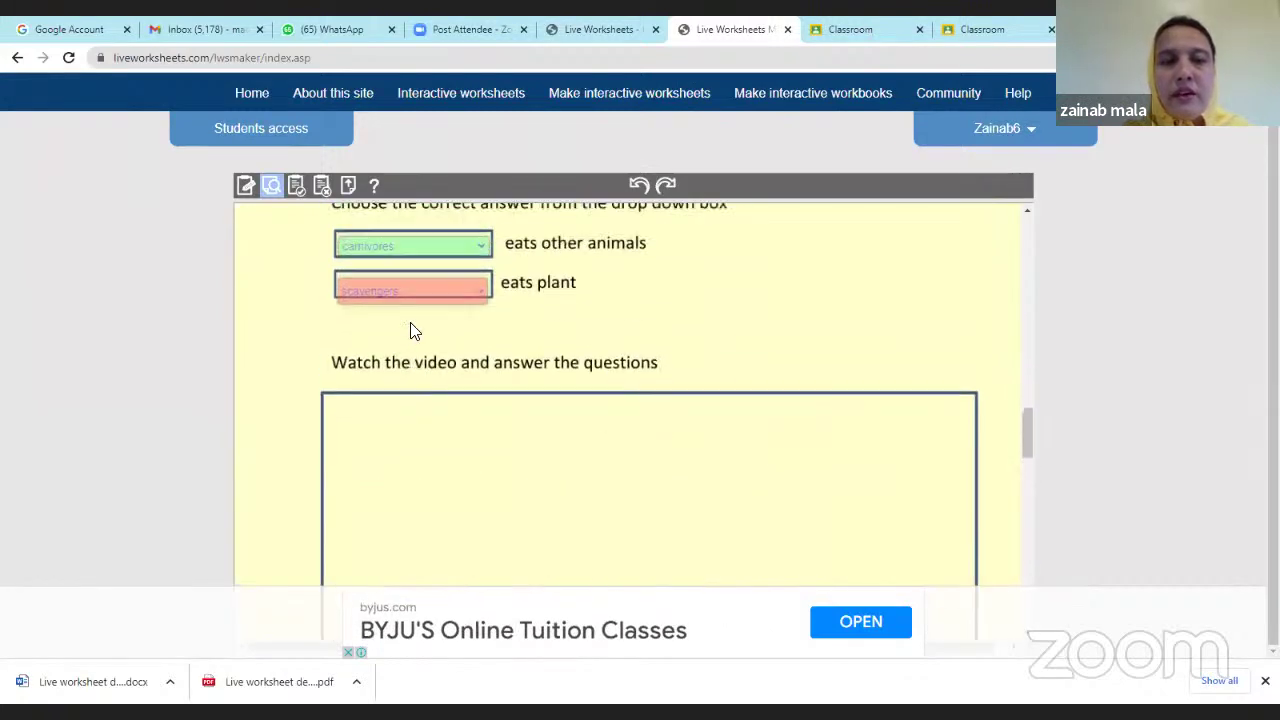
pyautogui.scroll(1, 410, 350)
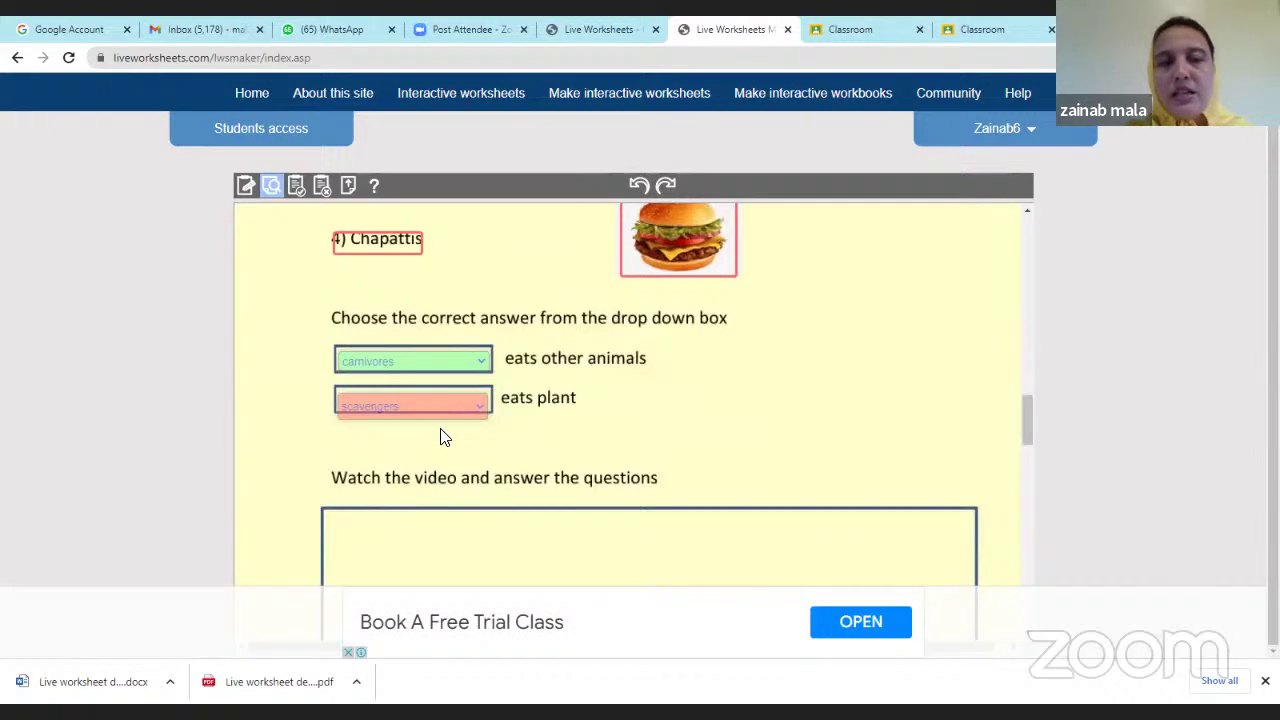
pyautogui.click(247, 188)
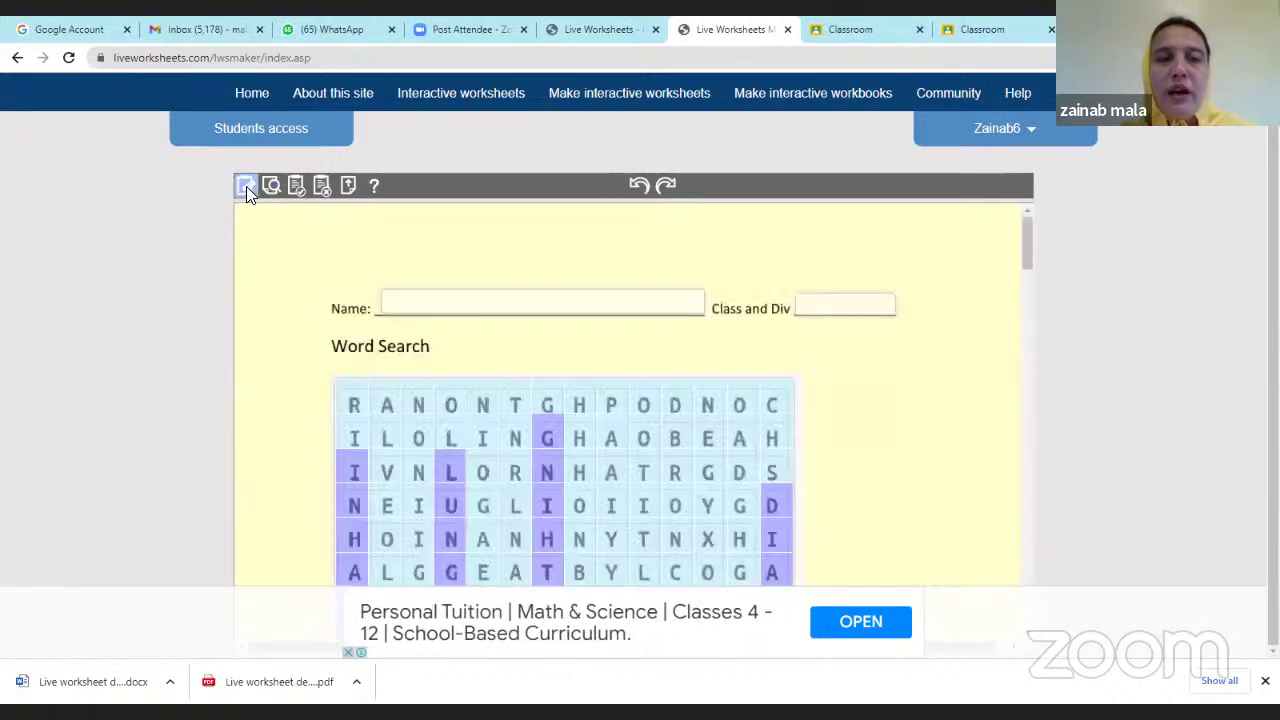
# Draw a large text box inside the video frame under 'Watch the video and answer the questions' and select it.
pyautogui.scroll(-5, 640, 450)
pyautogui.scroll(-15, 643, 450)
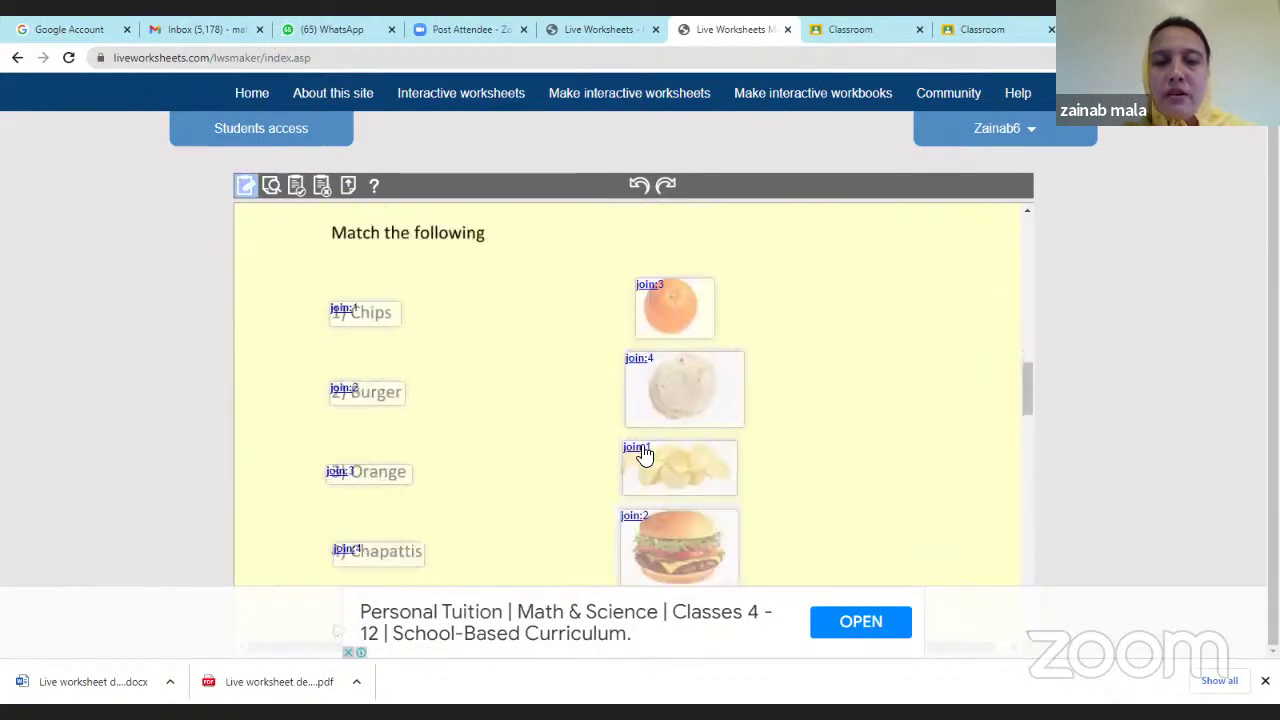
pyautogui.scroll(3, 643, 447)
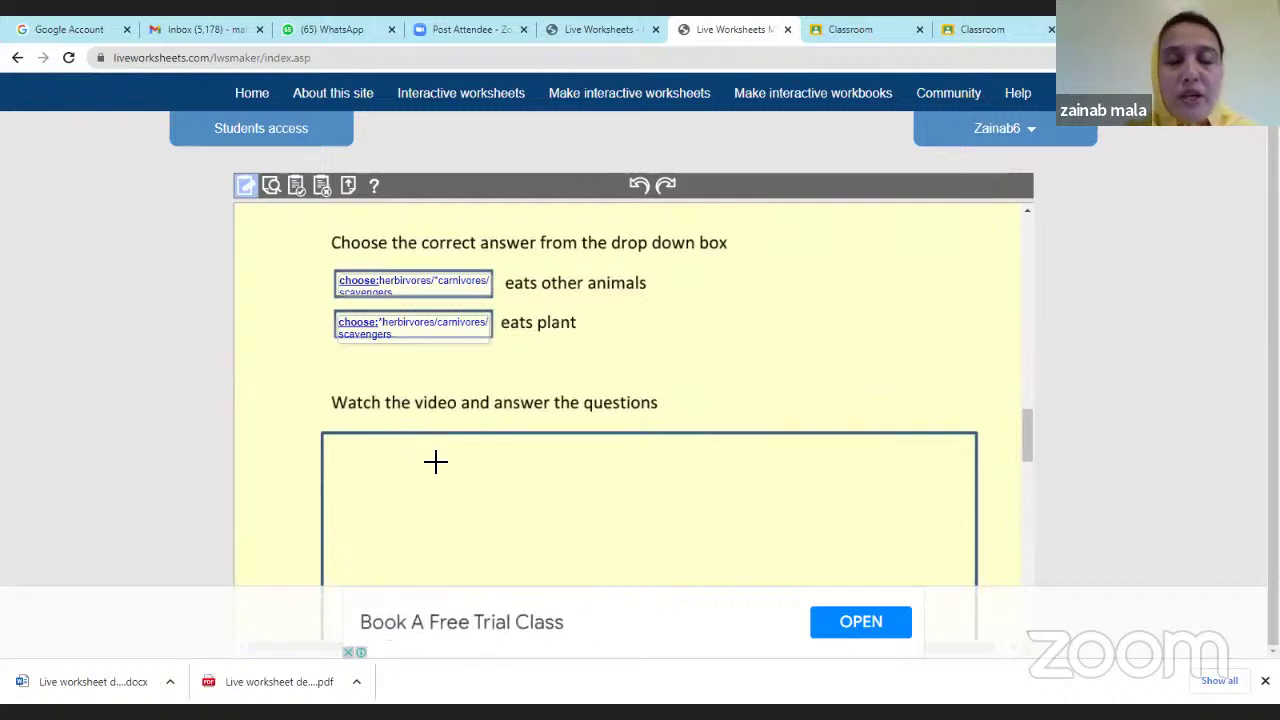
pyautogui.scroll(-1, 437, 461)
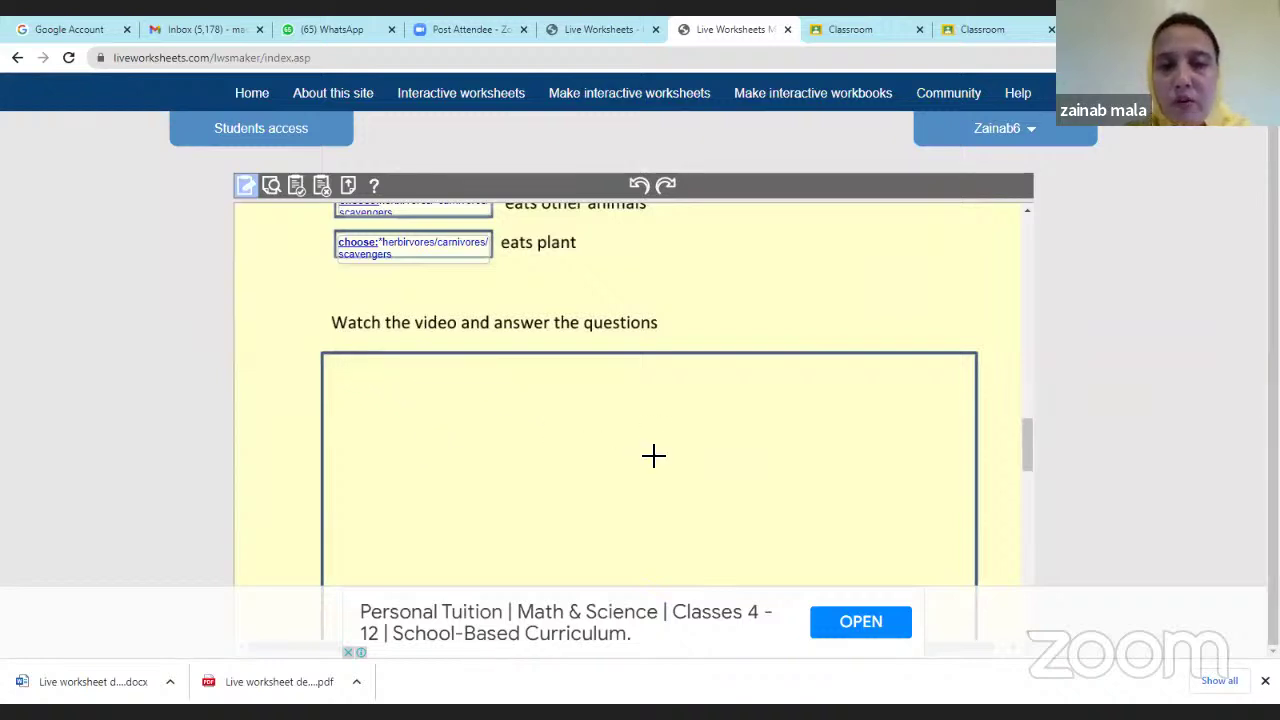
pyautogui.scroll(-1, 619, 440)
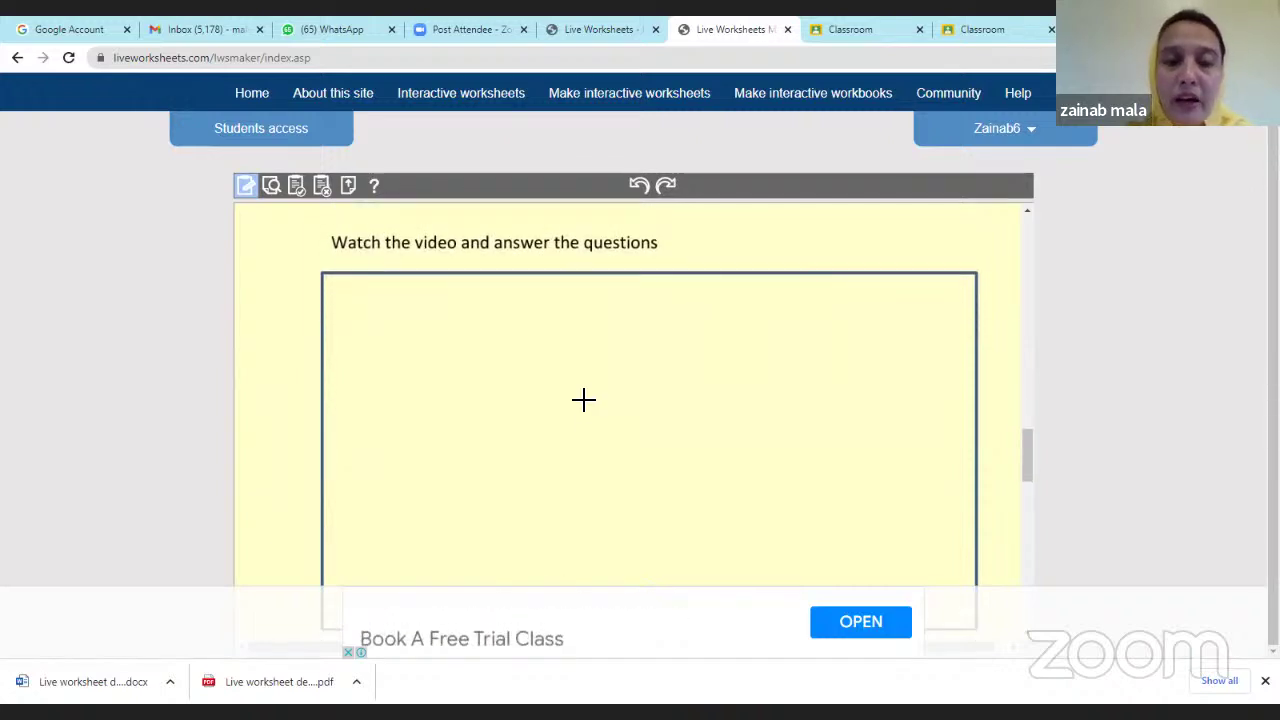
pyautogui.scroll(-2, 584, 400)
pyautogui.scroll(2, 584, 400)
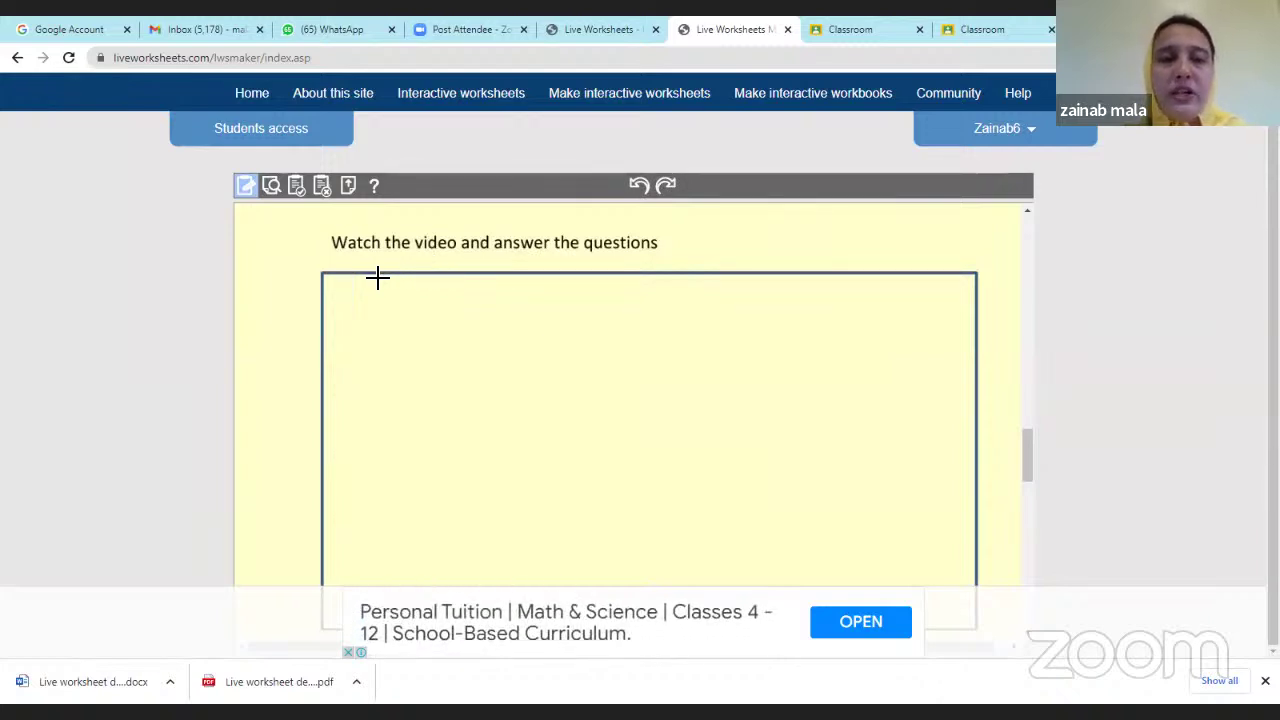
pyautogui.scroll(-3, 497, 329)
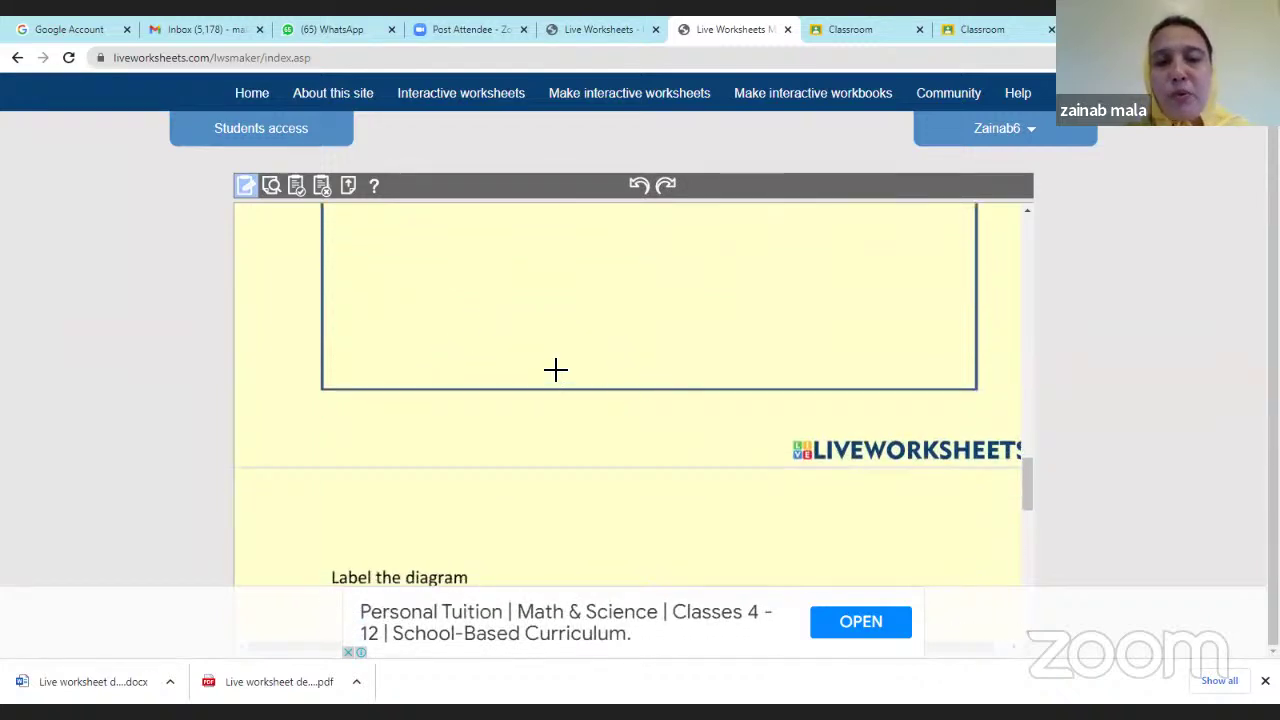
pyautogui.scroll(3, 517, 372)
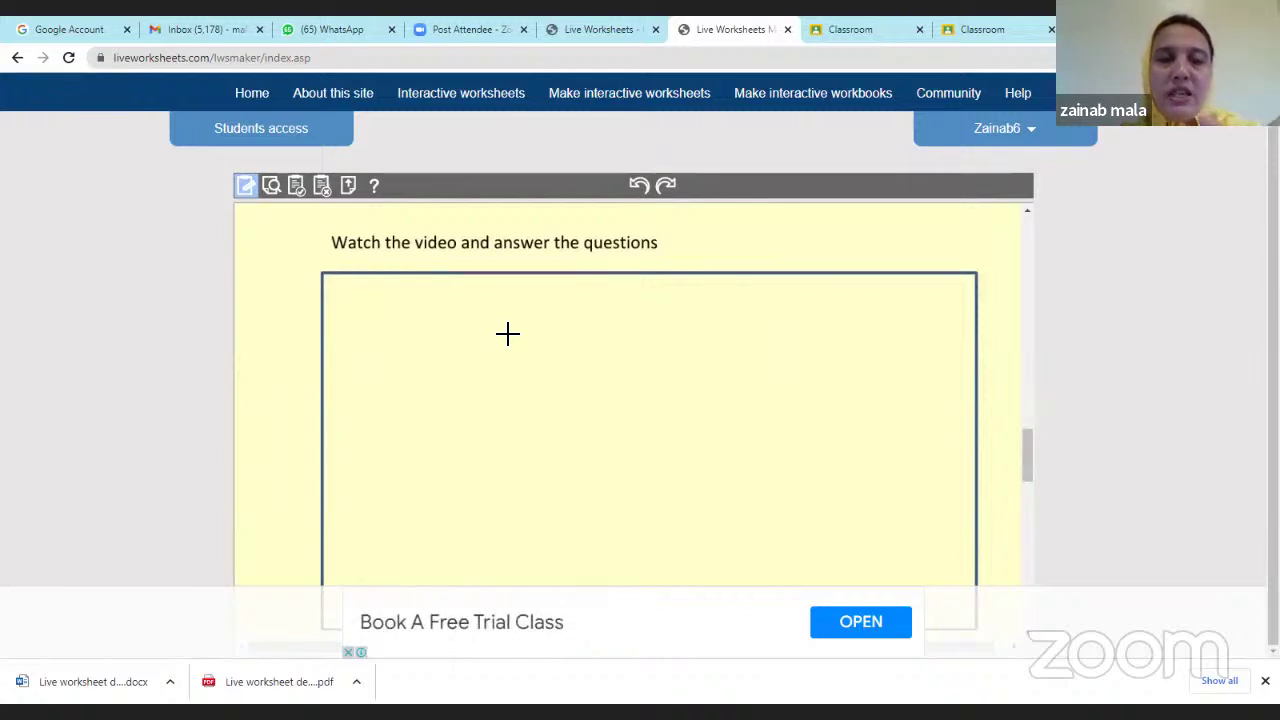
pyautogui.scroll(-3, 517, 334)
pyautogui.scroll(-1, 517, 334)
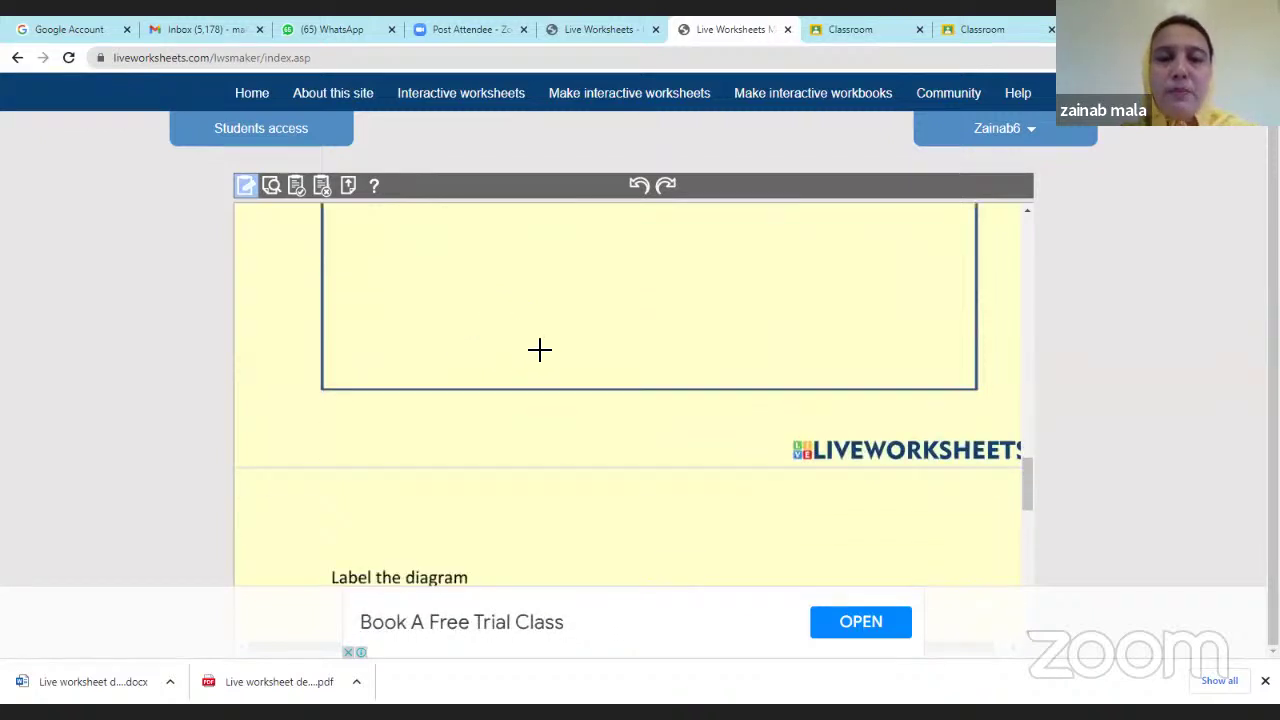
pyautogui.scroll(3, 537, 349)
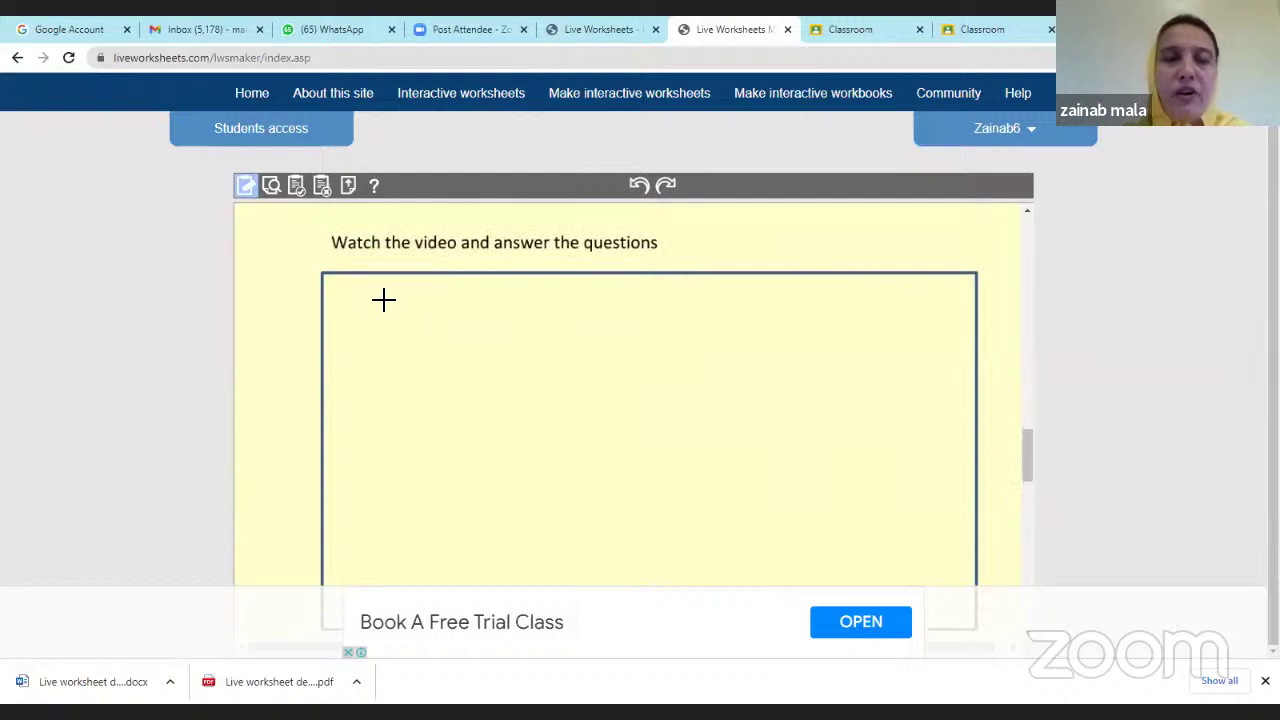
pyautogui.moveTo(326, 277); pyautogui.dragTo(974, 549)
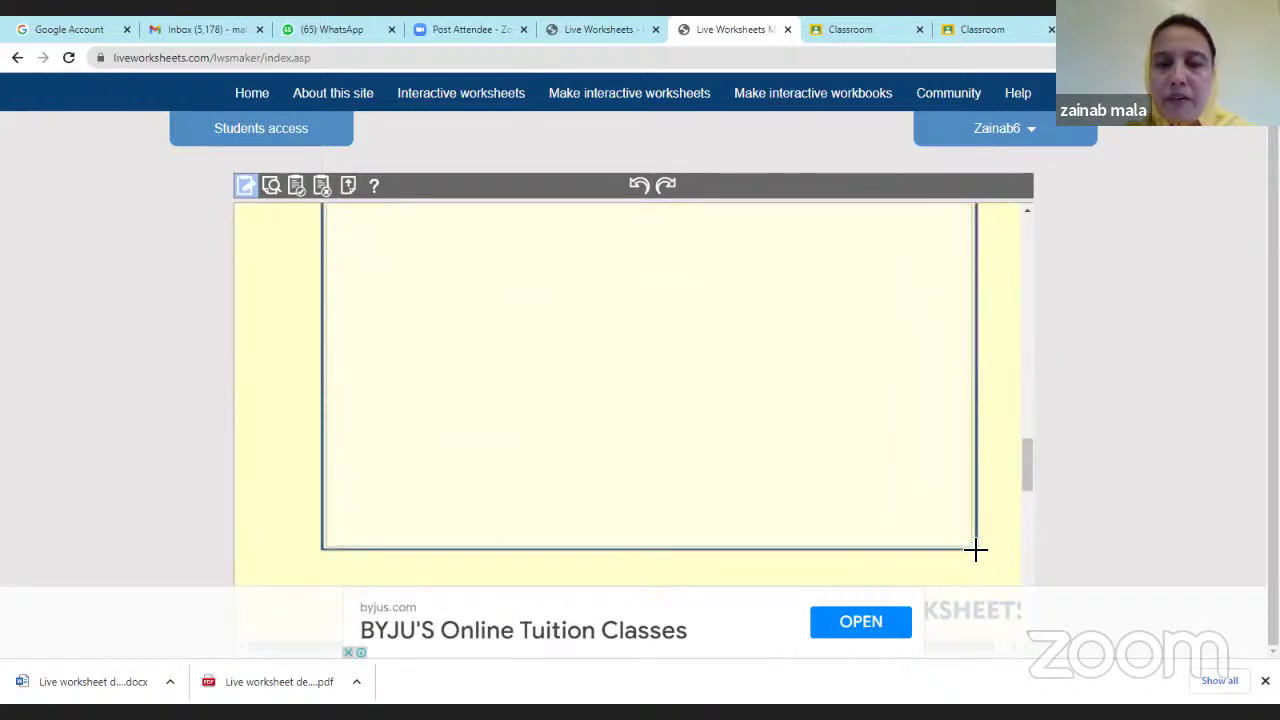
pyautogui.scroll(4, 963, 514)
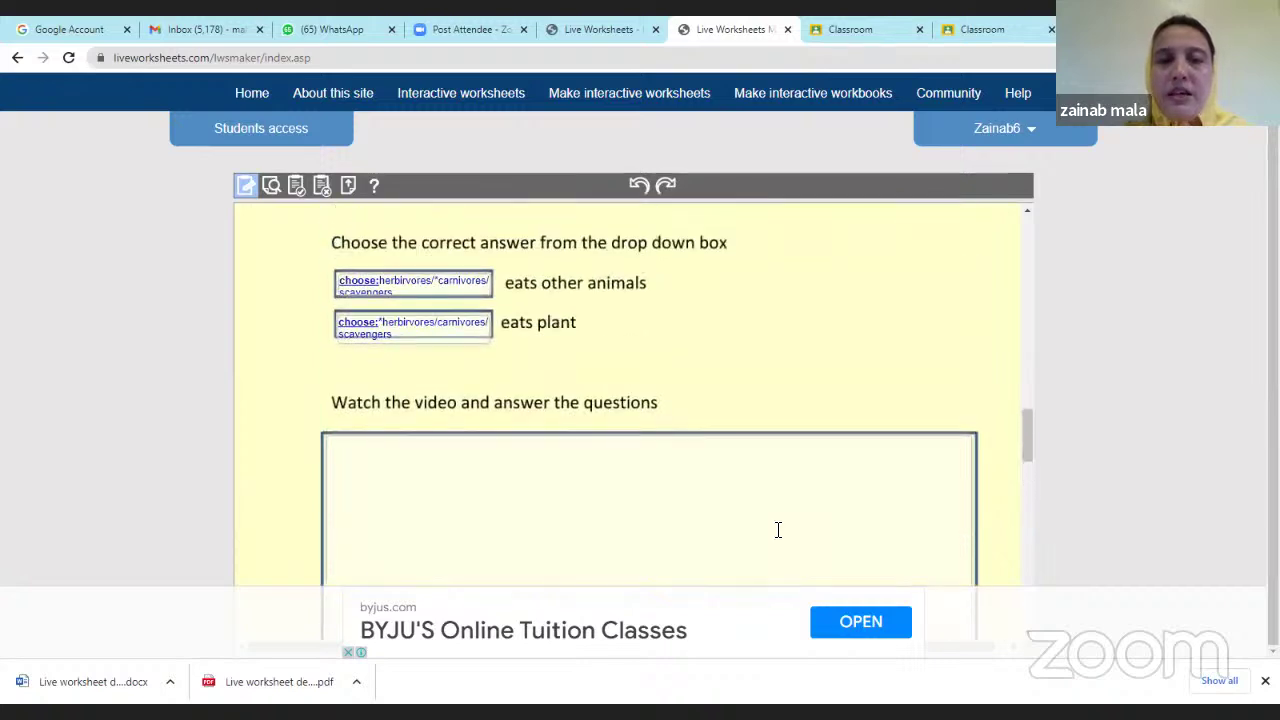
pyautogui.scroll(-5, 634, 517)
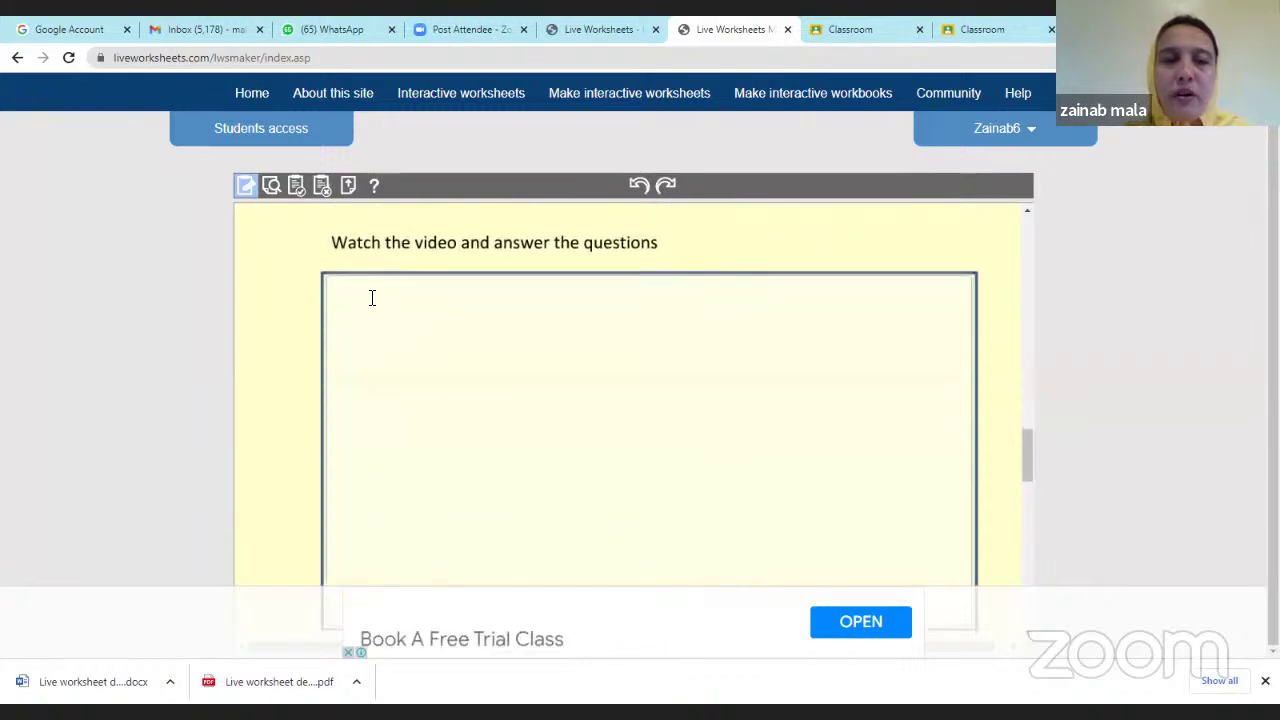
pyautogui.click(372, 296)
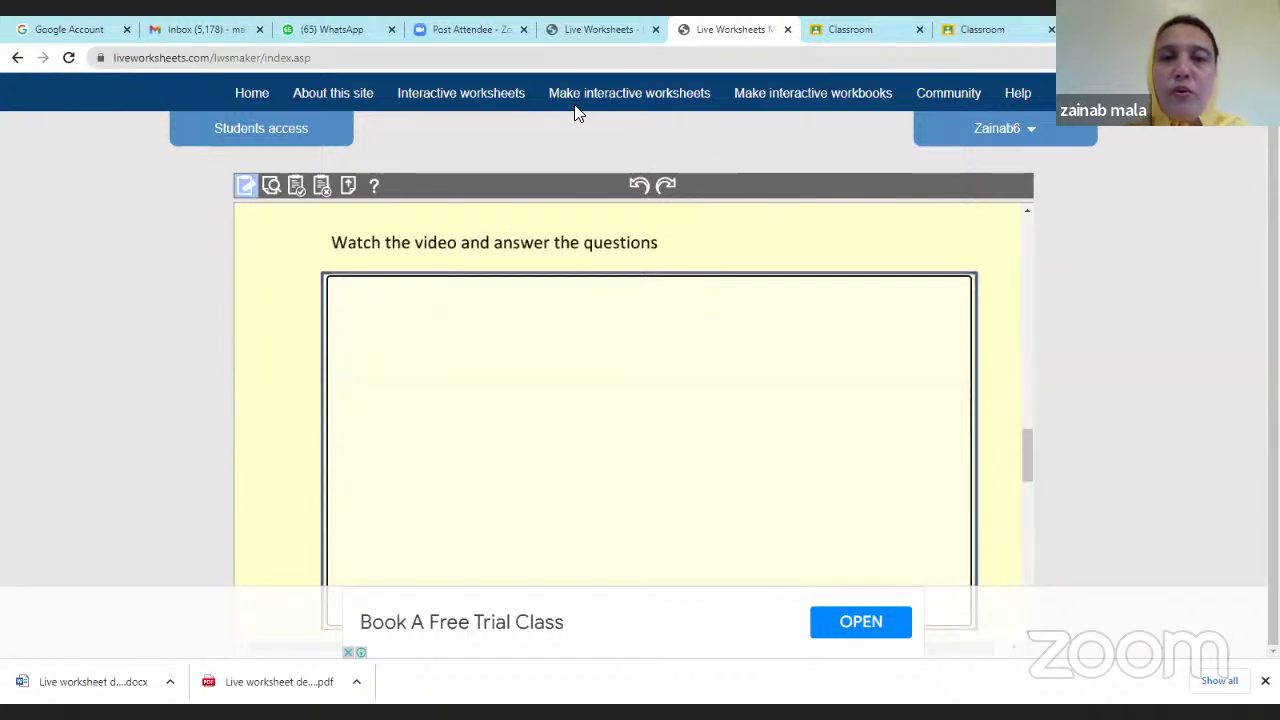
# Close the extra Classroom tab and open the YouTube website in a new tab.
pyautogui.click(1050, 27)
pyautogui.click(1075, 30)
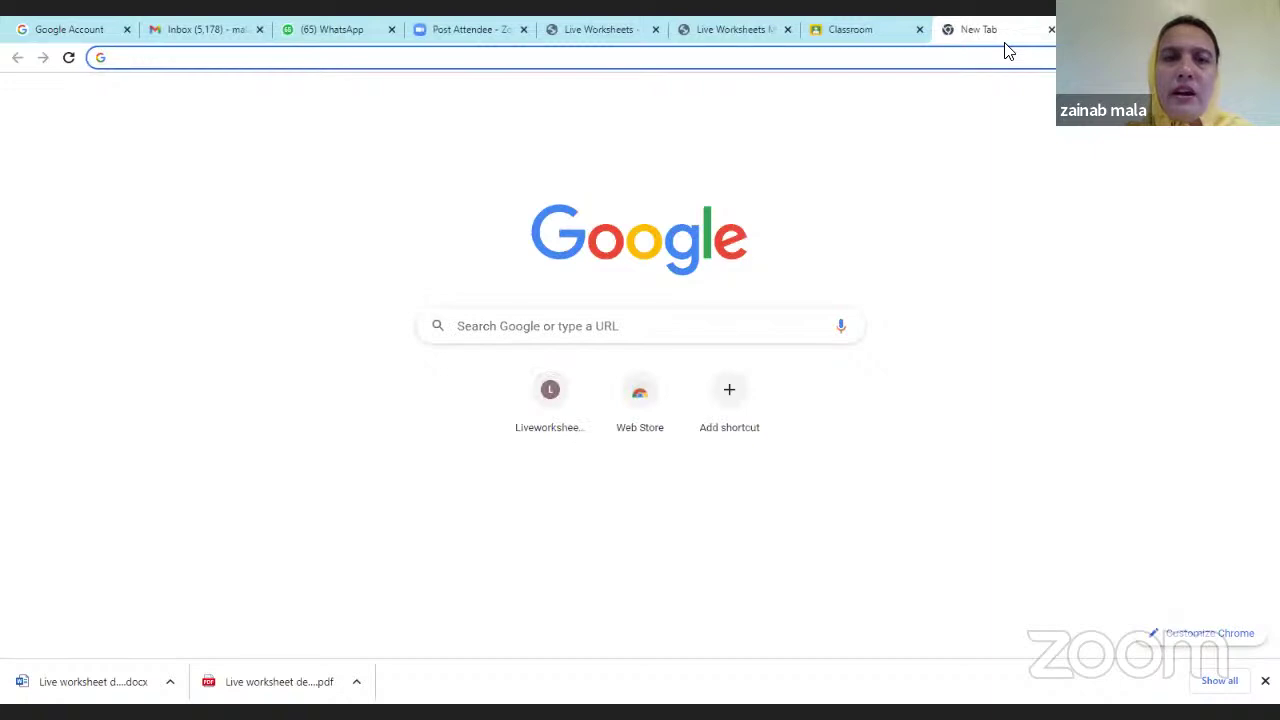
pyautogui.click(198, 77)
pyautogui.click(220, 59)
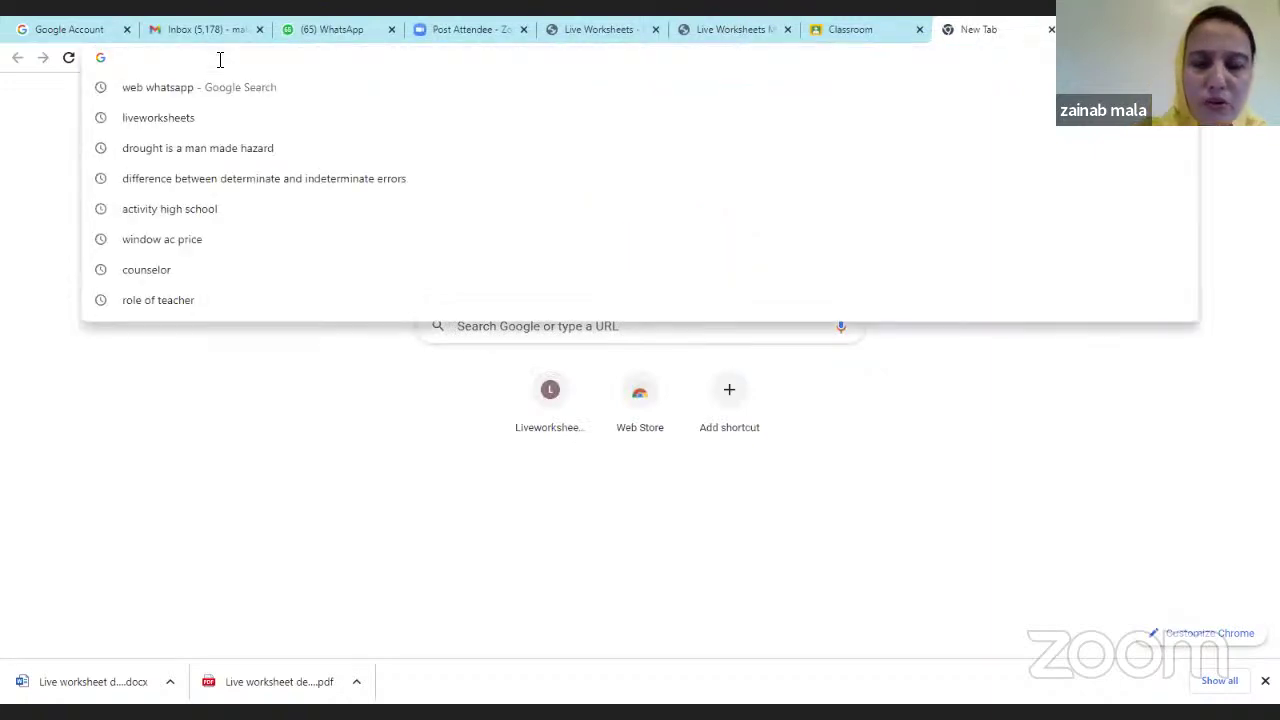
pyautogui.write('you')
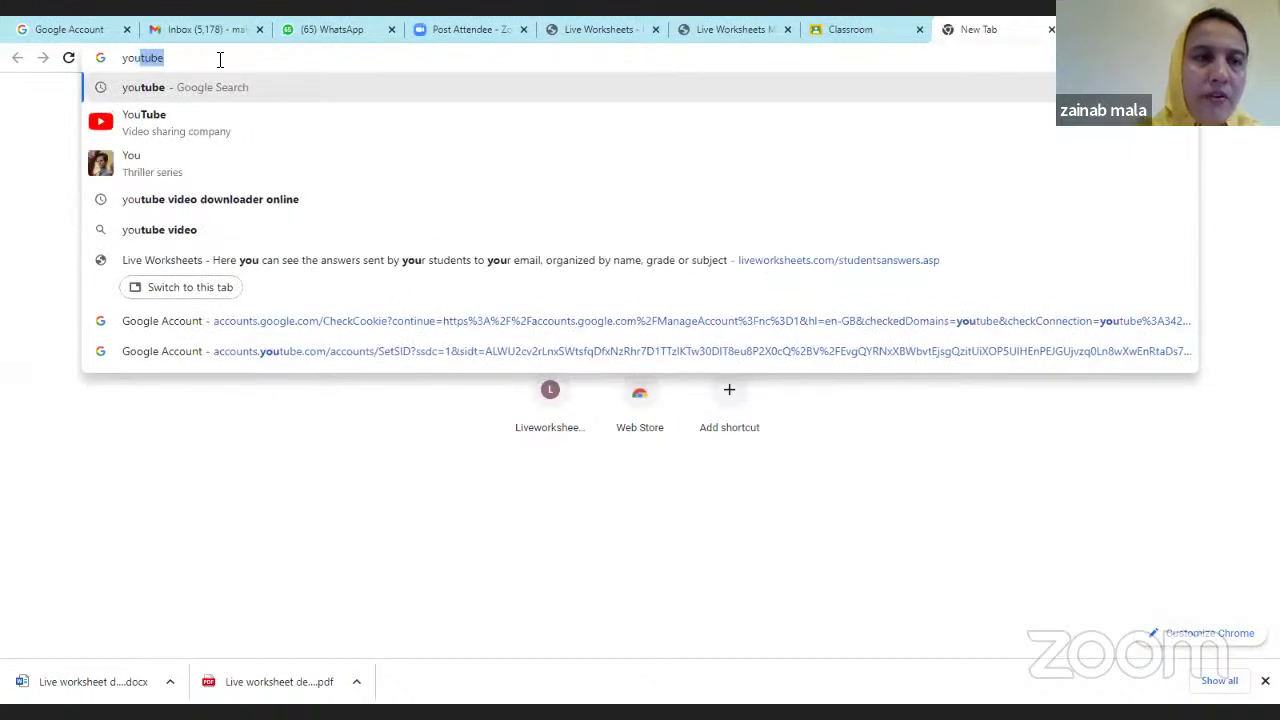
pyautogui.click(145, 125)
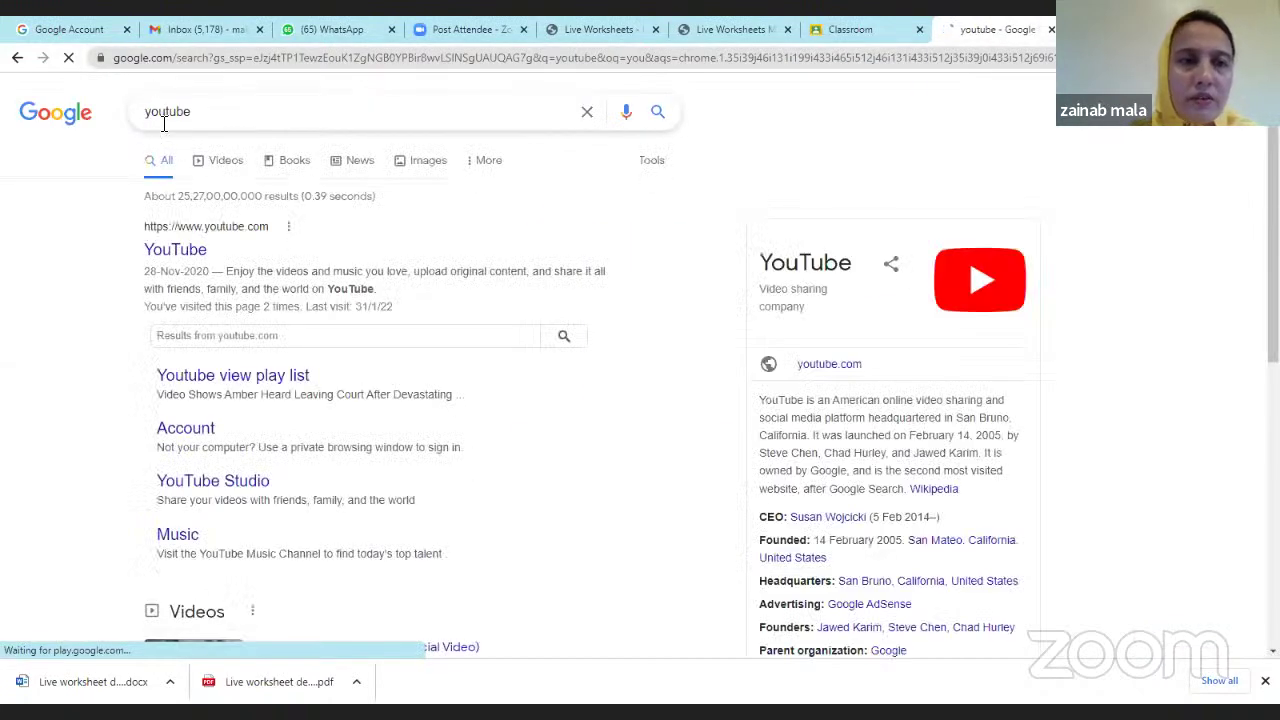
pyautogui.click(168, 263)
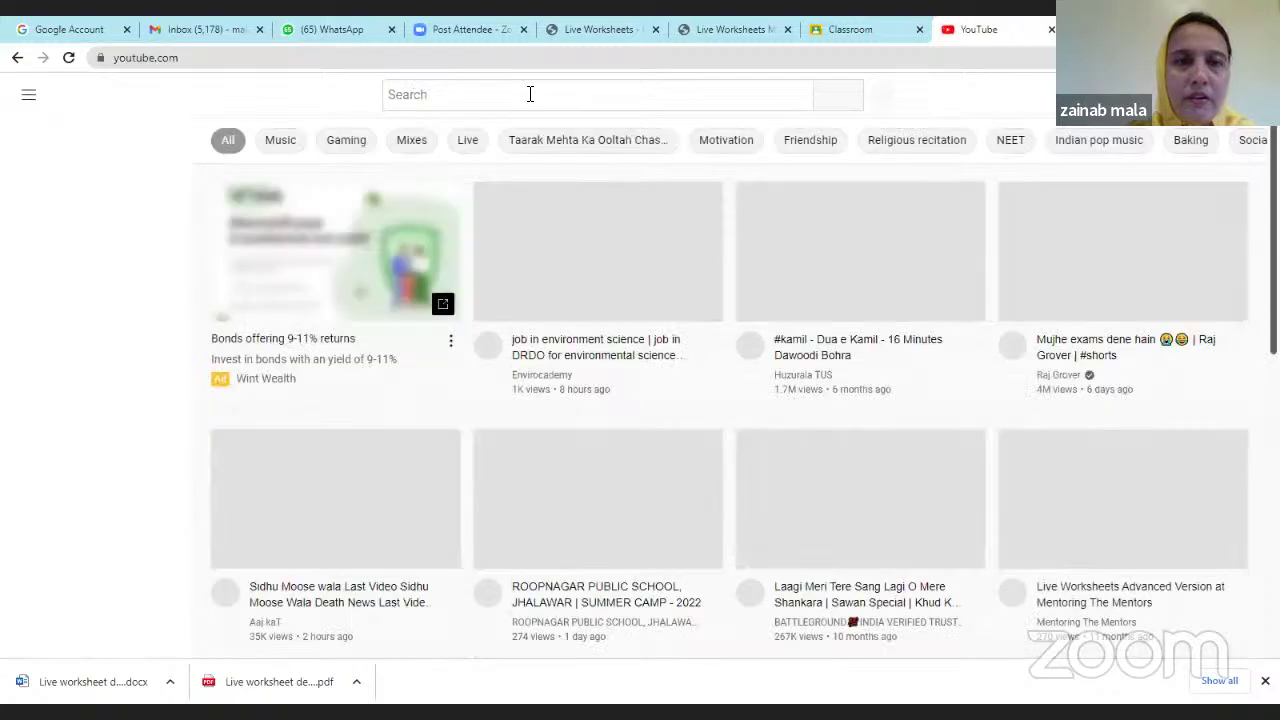
# Search YouTube for 'layers of the earth' and review the results.
pyautogui.click(529, 94)
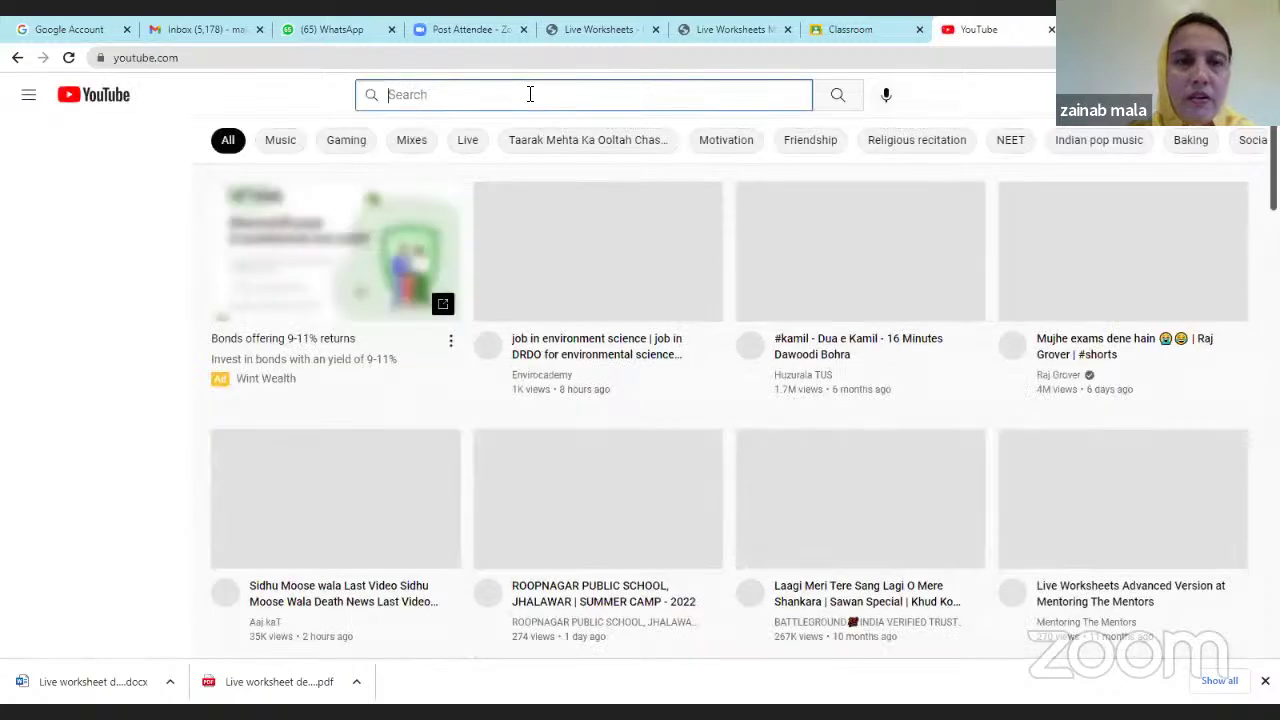
pyautogui.write('lay')
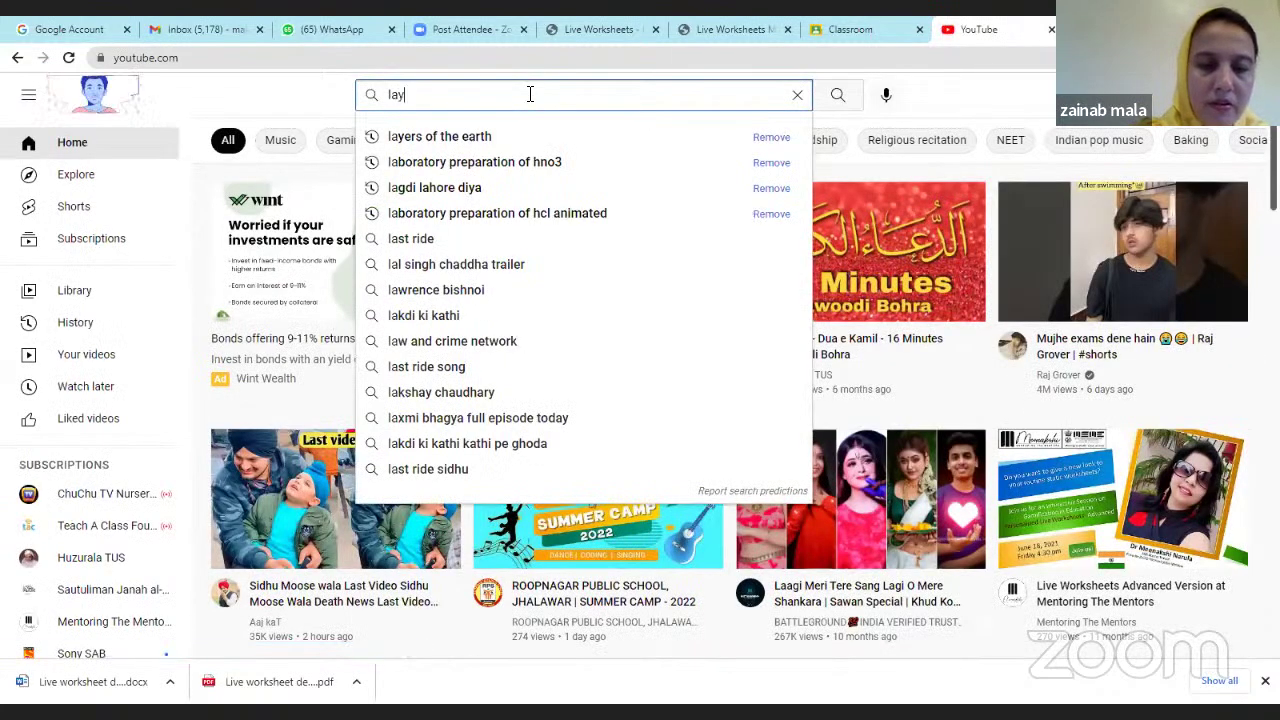
pyautogui.write('ers o')
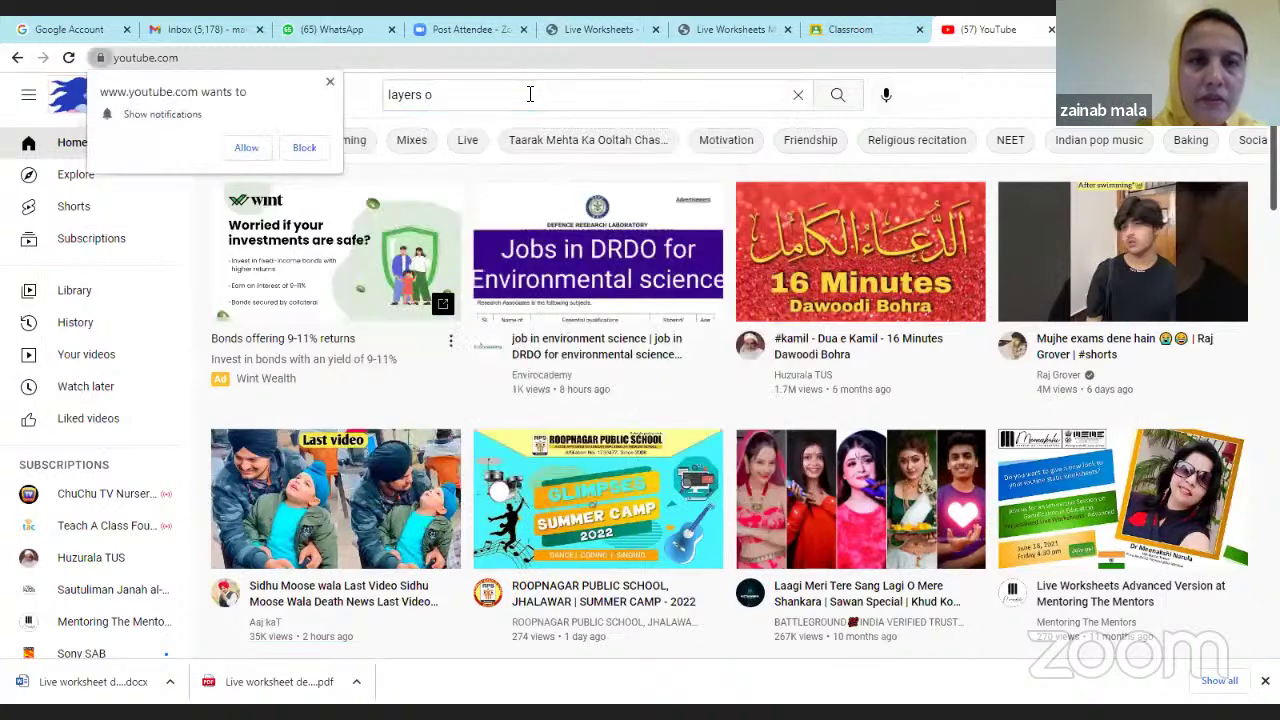
pyautogui.click(527, 94)
pyautogui.click(478, 137)
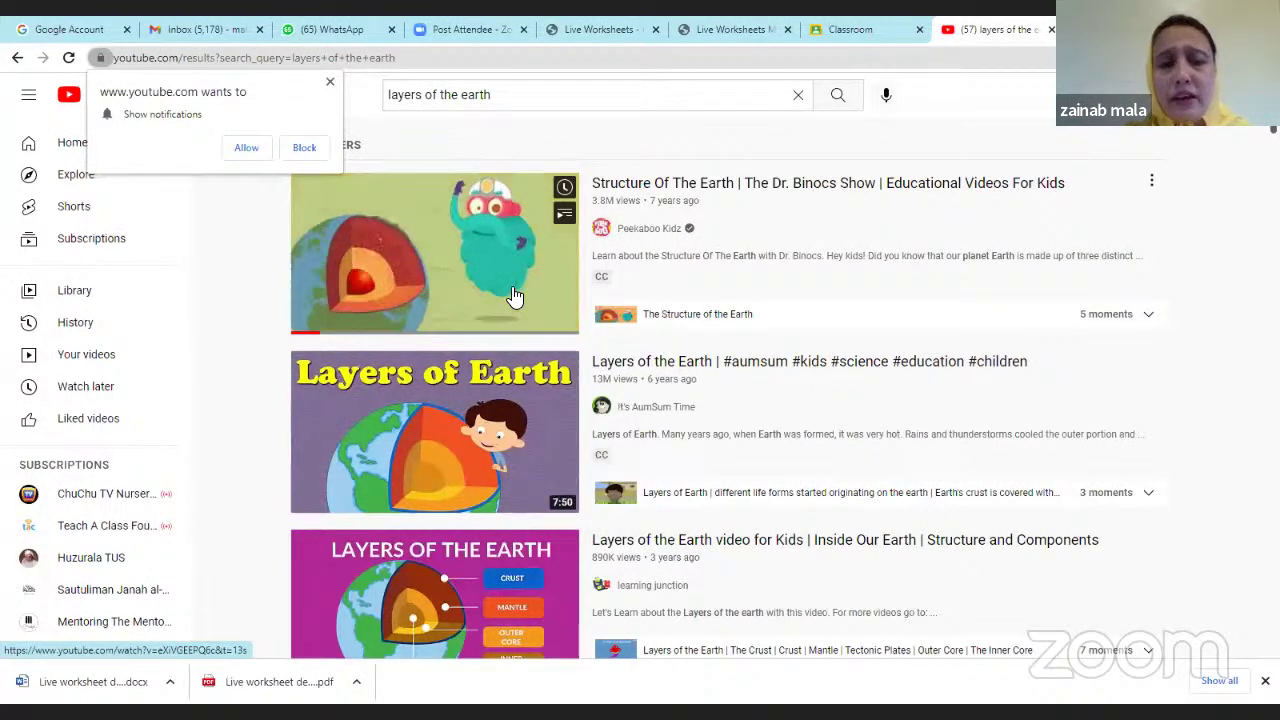
pyautogui.scroll(-2, 528, 440)
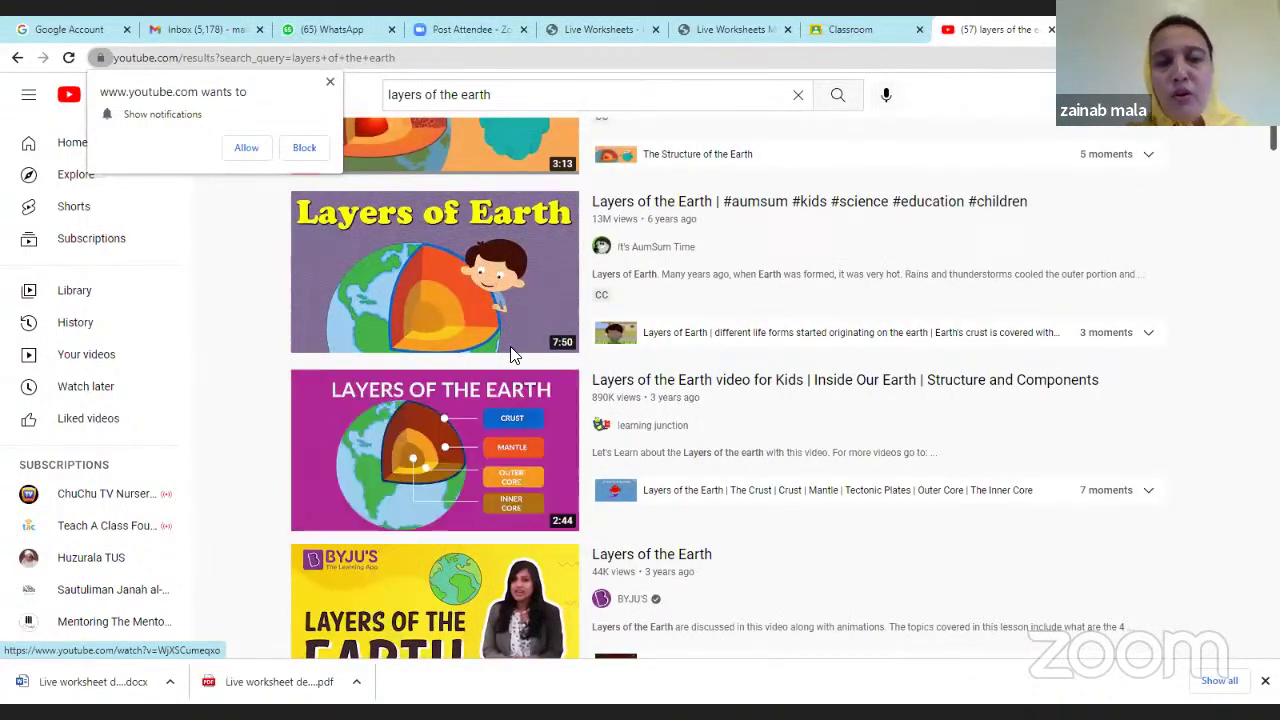
pyautogui.scroll(2, 503, 320)
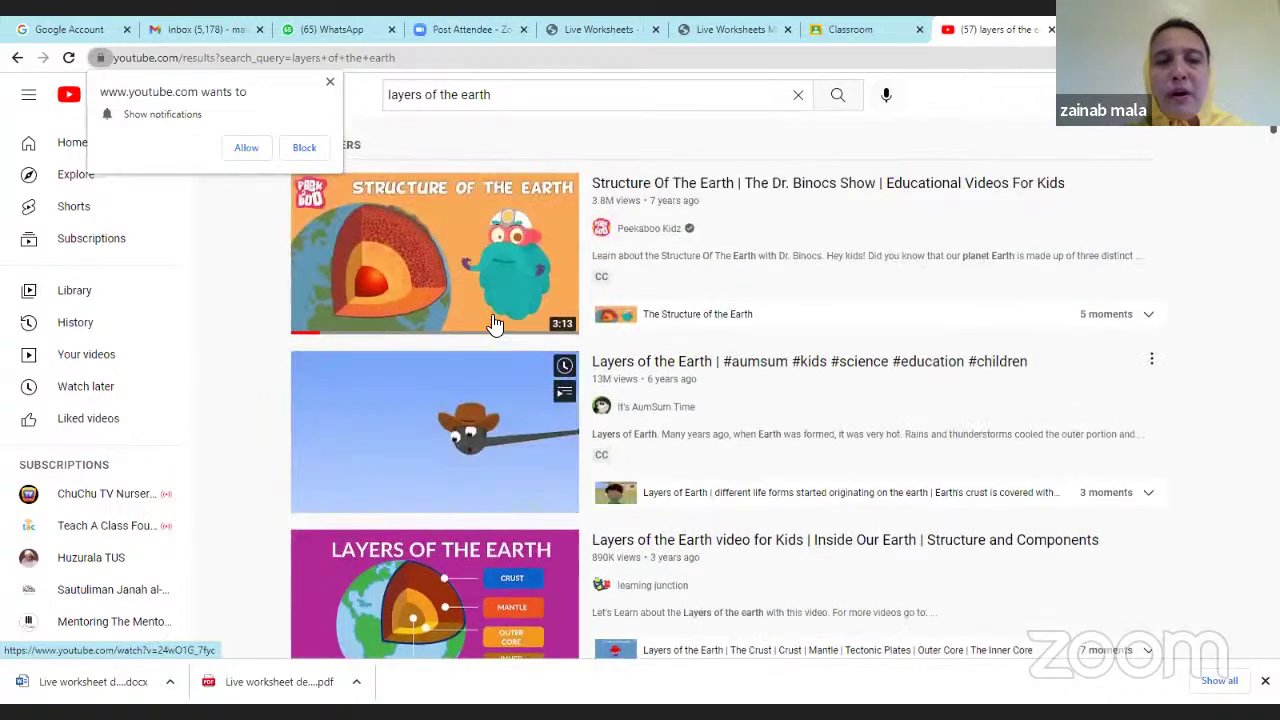
# Open the Dr. Binocs 'Structure Of The Earth' video, skip the ad and pause it.
pyautogui.click(458, 264)
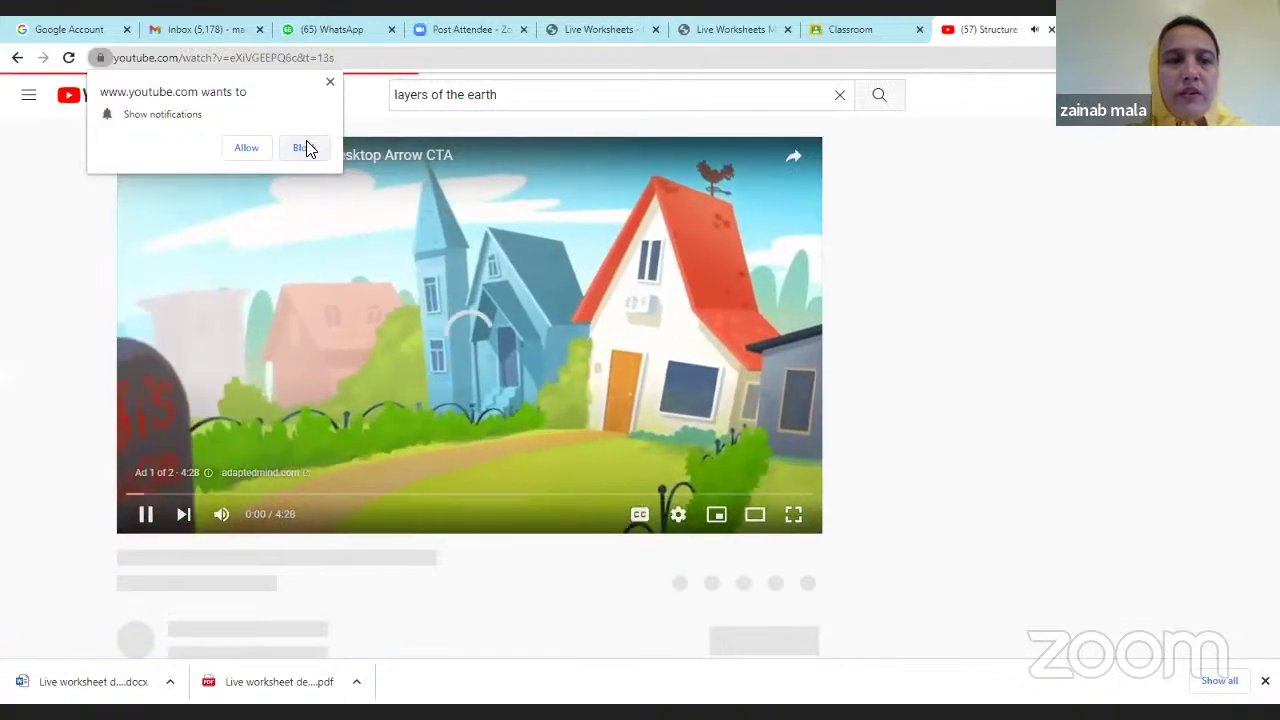
pyautogui.scroll(-2, 660, 320)
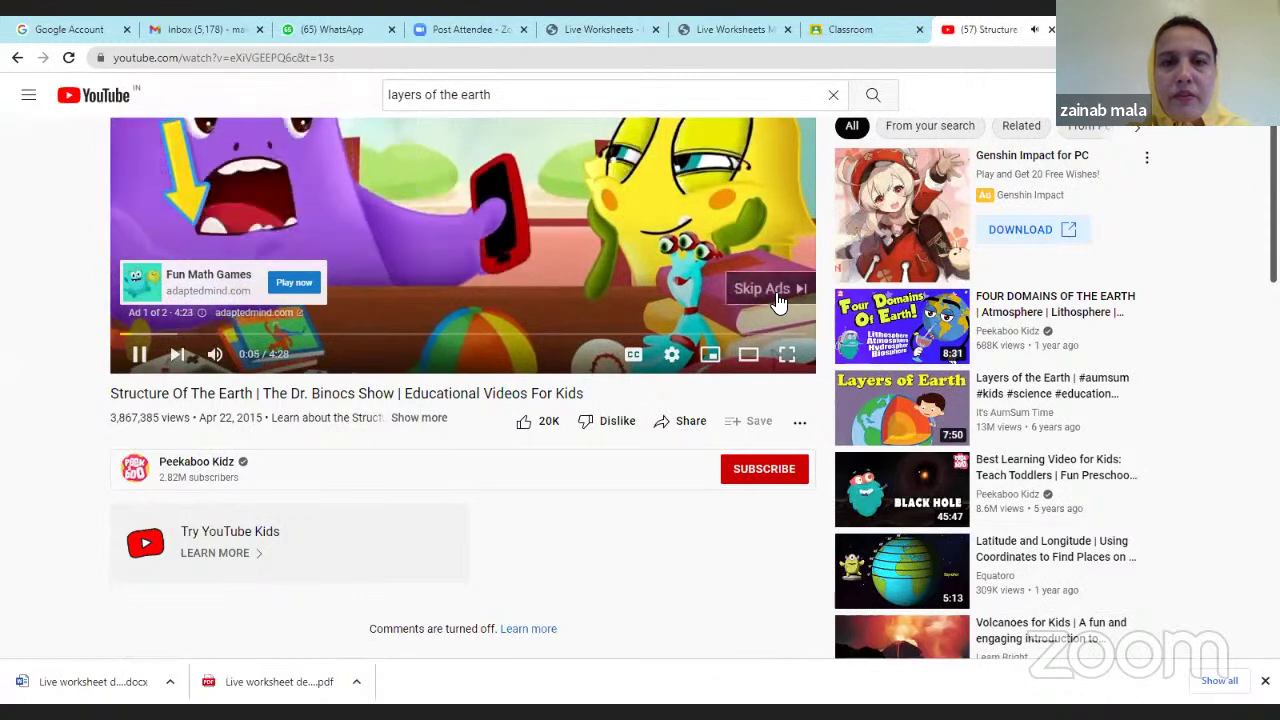
pyautogui.click(774, 292)
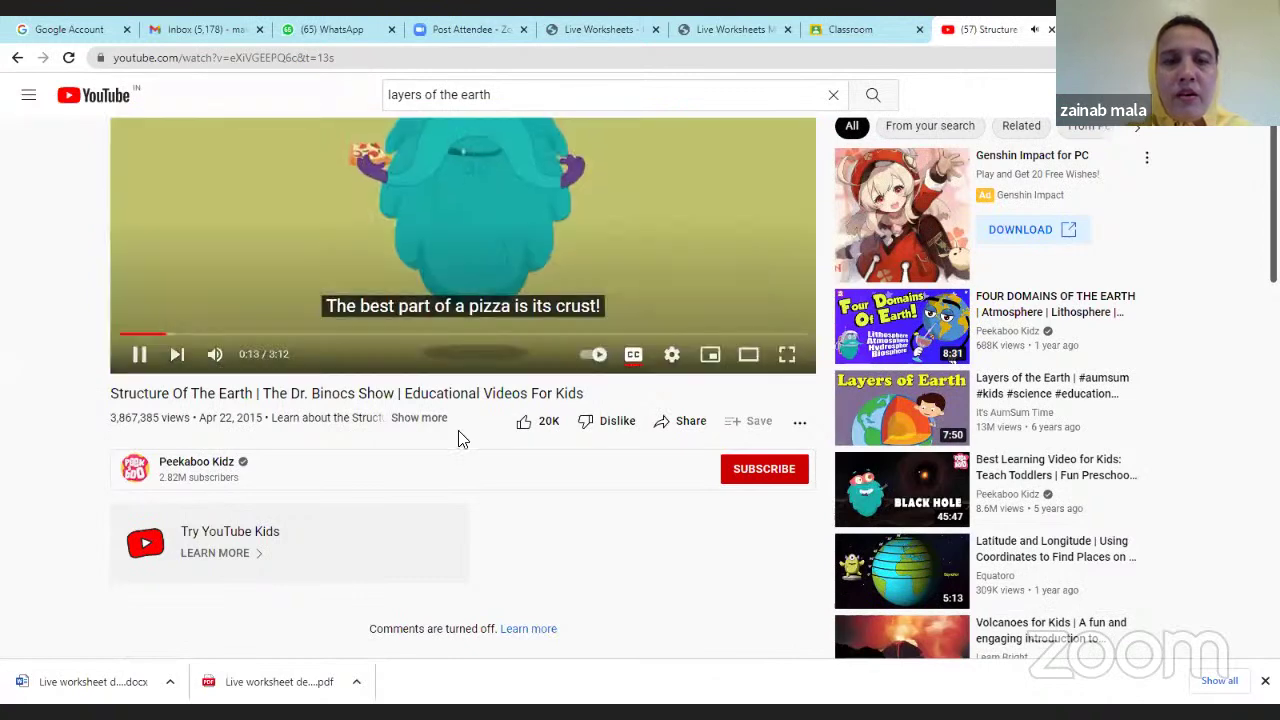
pyautogui.click(139, 354)
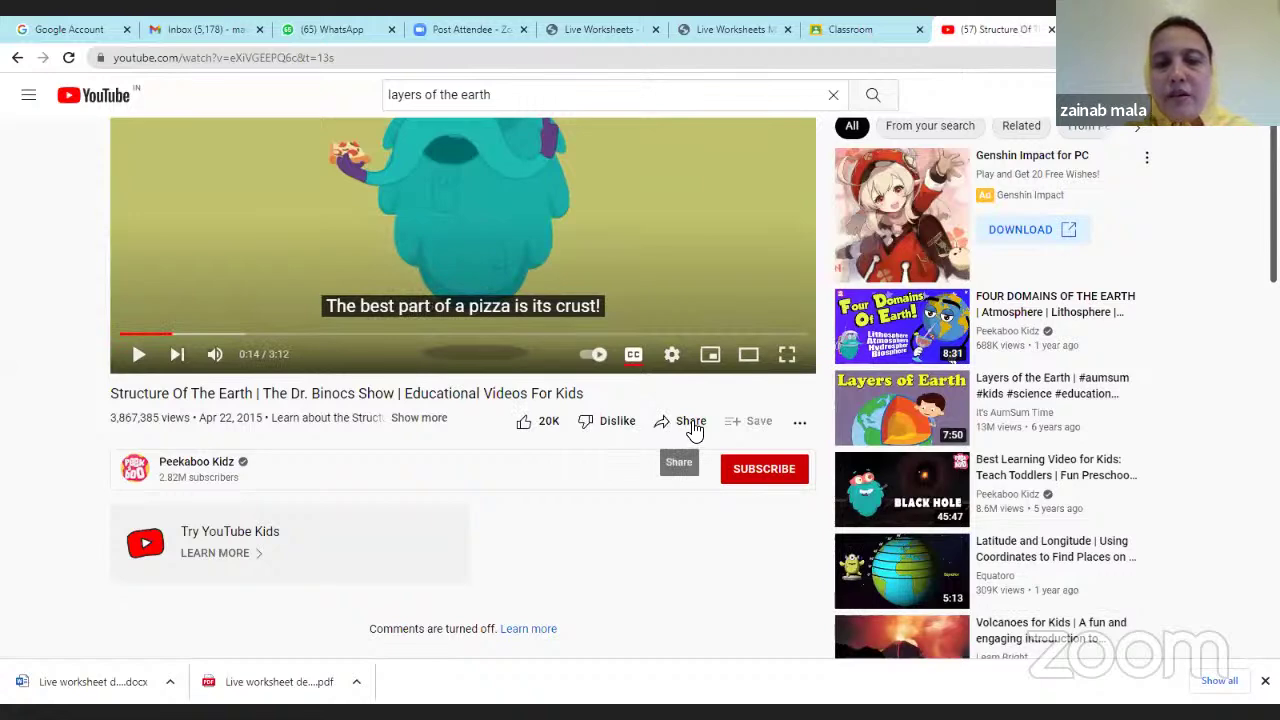
# Copy the video's share link set to start at 0:12 and return to the Liveworksheets tab.
pyautogui.click(691, 424)
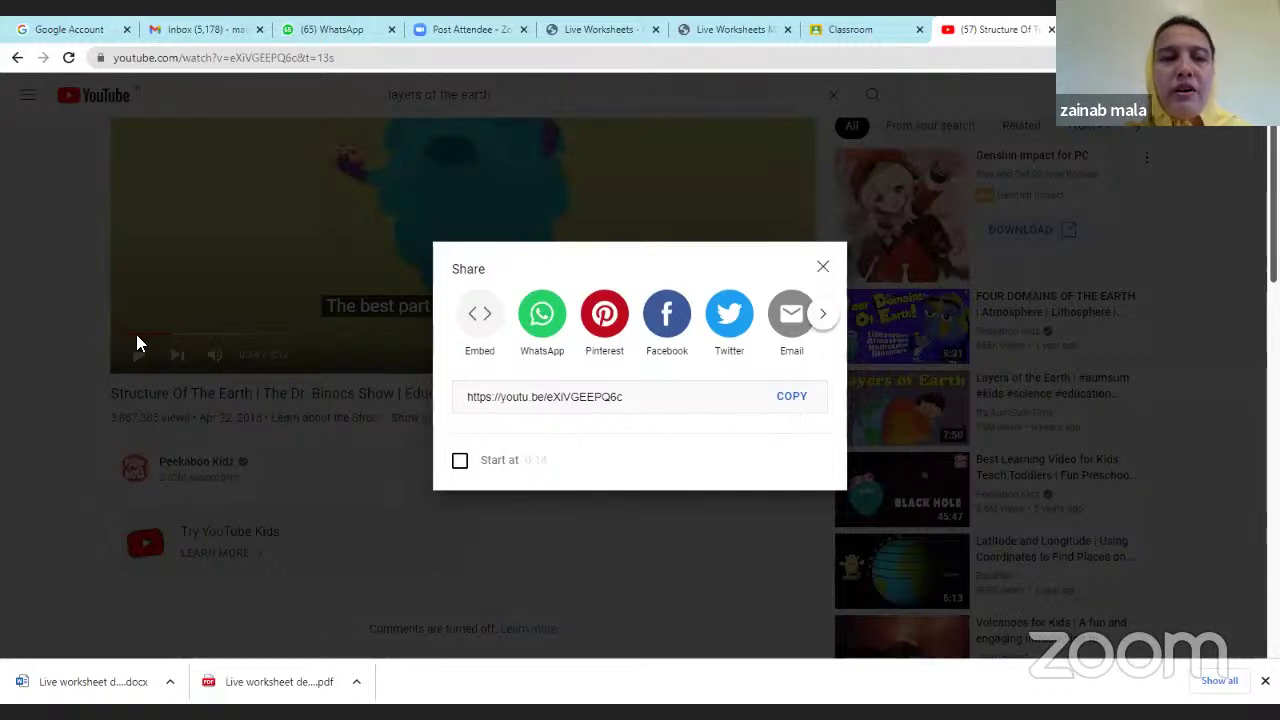
pyautogui.click(456, 462)
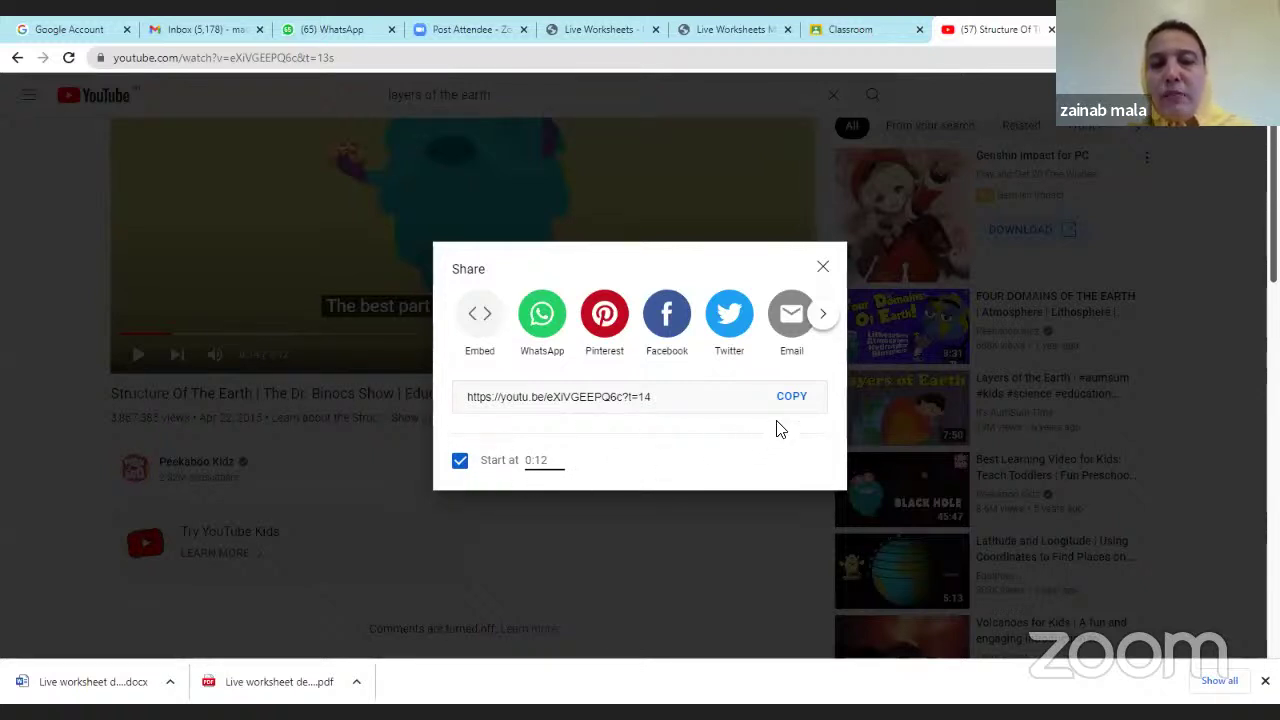
pyautogui.click(791, 397)
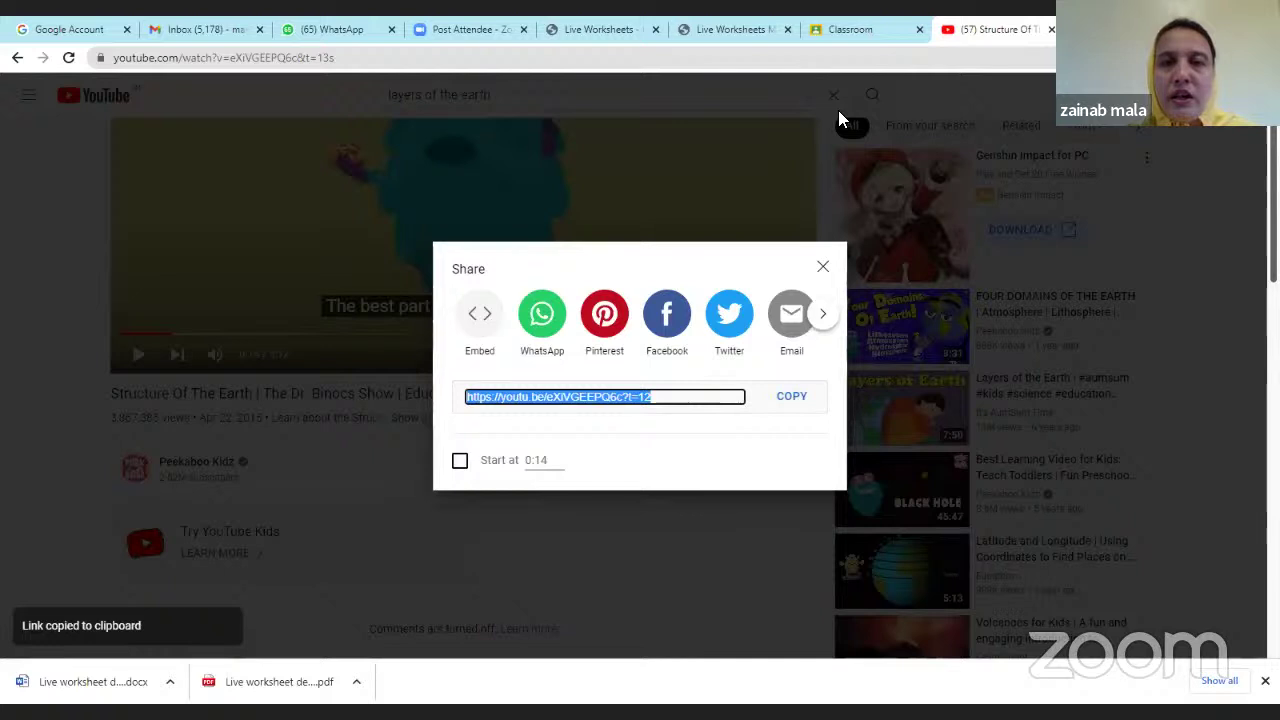
pyautogui.click(751, 29)
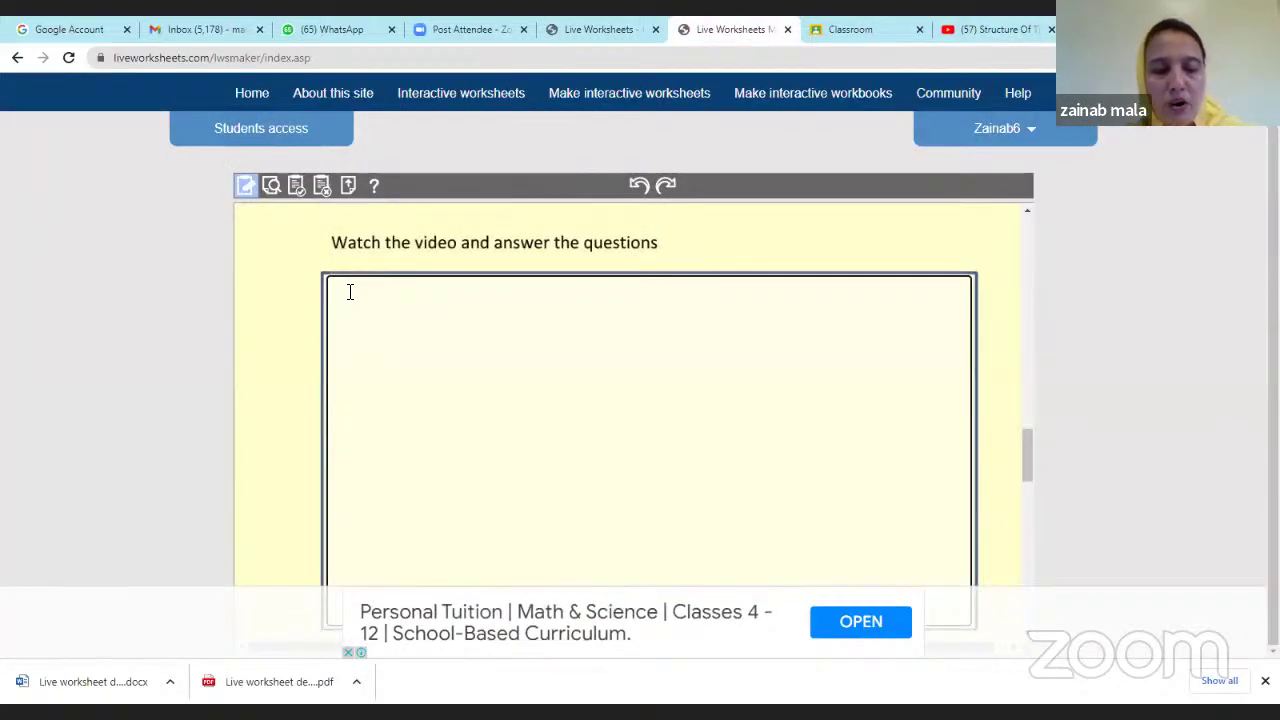
# Paste the YouTube share link ending in ?t=12 into the video text box.
pyautogui.hotkey('ctrl', 'v')
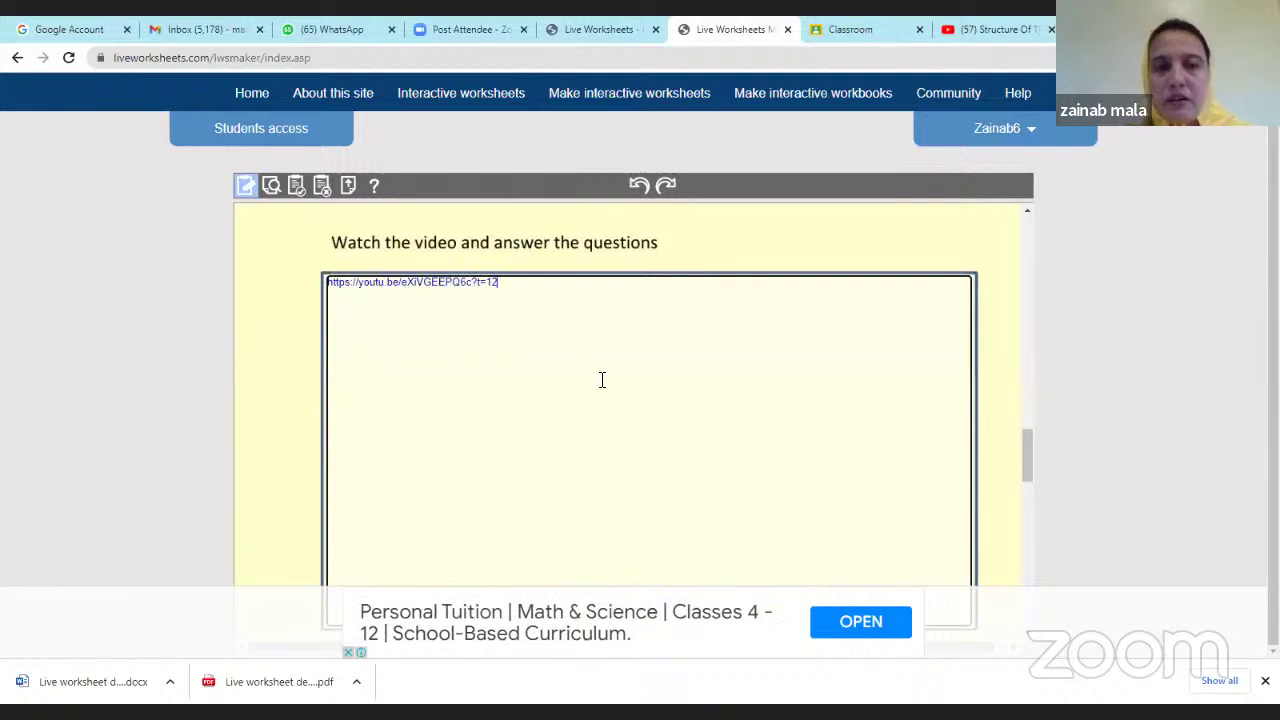
pyautogui.scroll(-5, 602, 379)
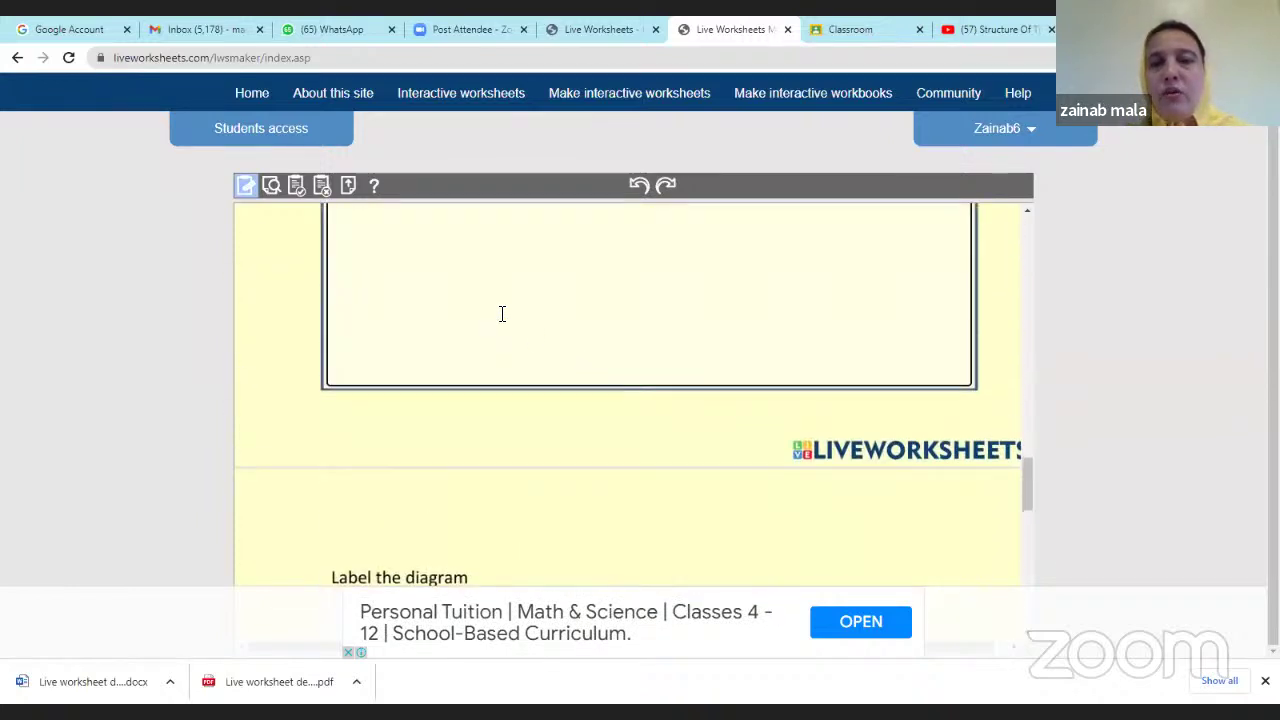
pyautogui.scroll(3, 502, 314)
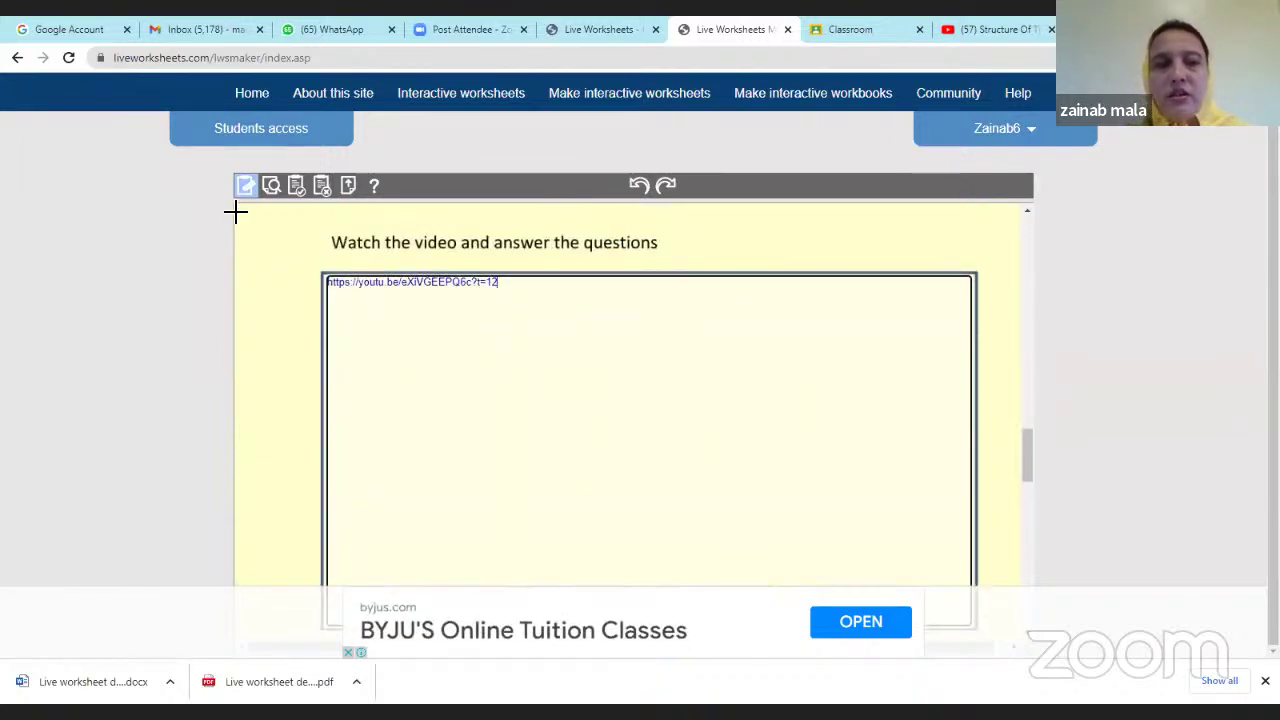
pyautogui.scroll(-3, 278, 204)
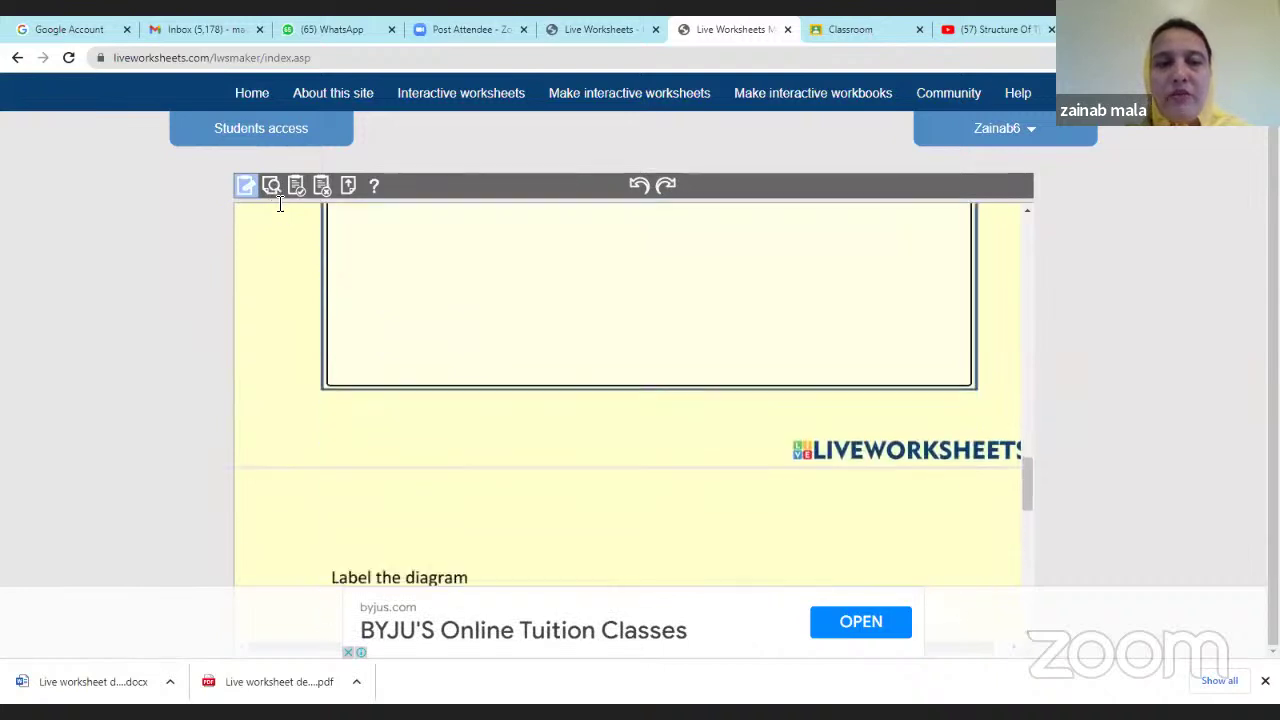
pyautogui.scroll(-3, 279, 204)
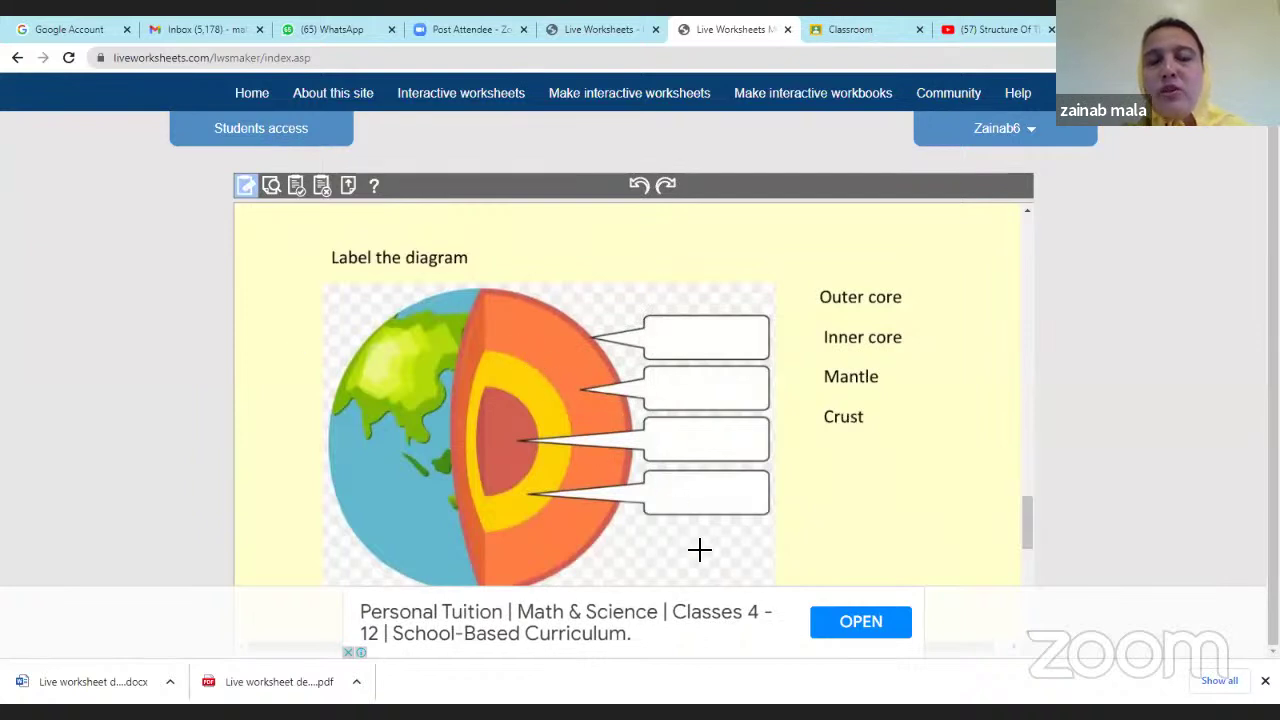
# Draw answer fields over the four diagram label boxes, redrawing the second, plus one over 'Outer core'.
pyautogui.scroll(-1, 700, 510)
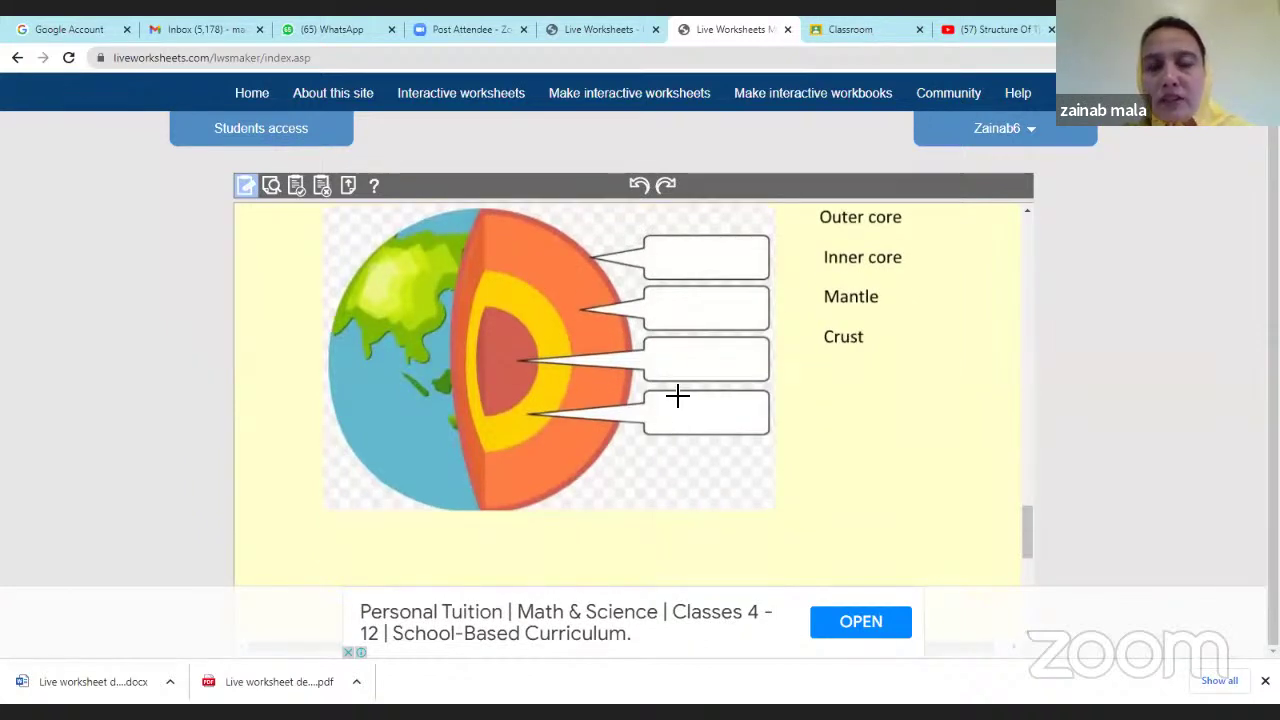
pyautogui.scroll(1, 885, 336)
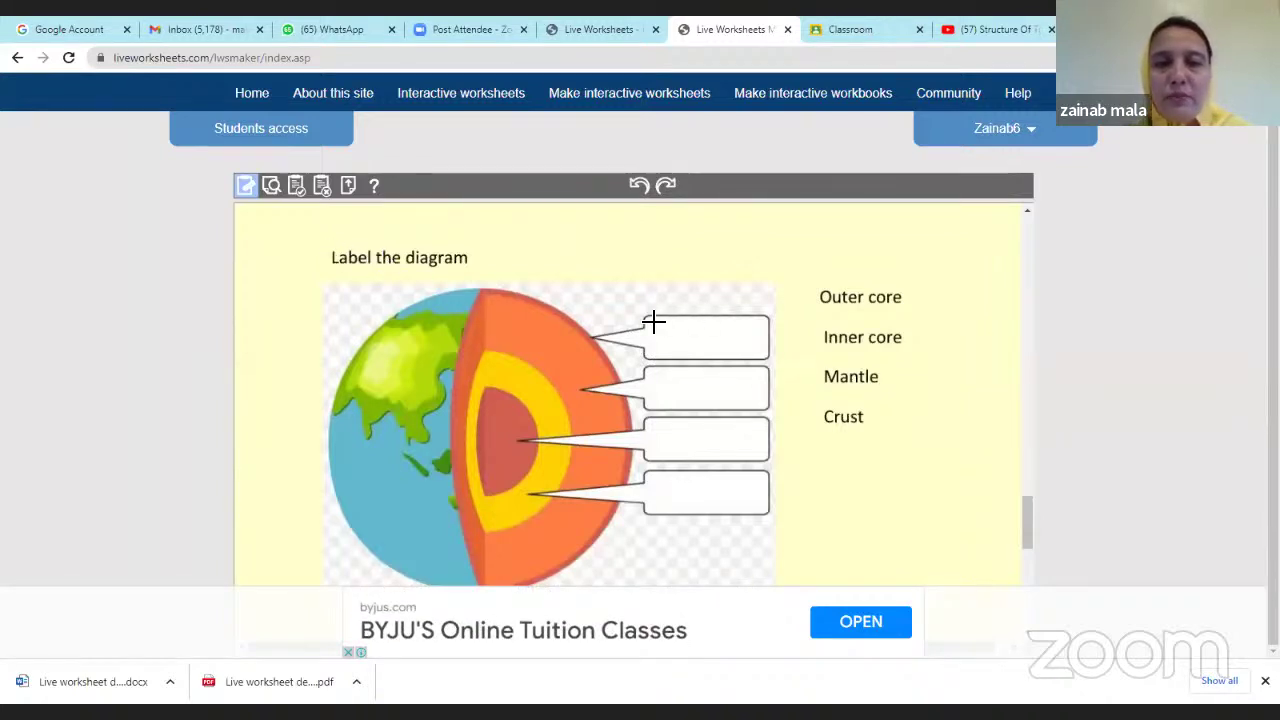
pyautogui.moveTo(648, 318)
pyautogui.mouseDown()
pyautogui.moveTo(700, 351)
pyautogui.moveTo(768, 358)
pyautogui.mouseUp()
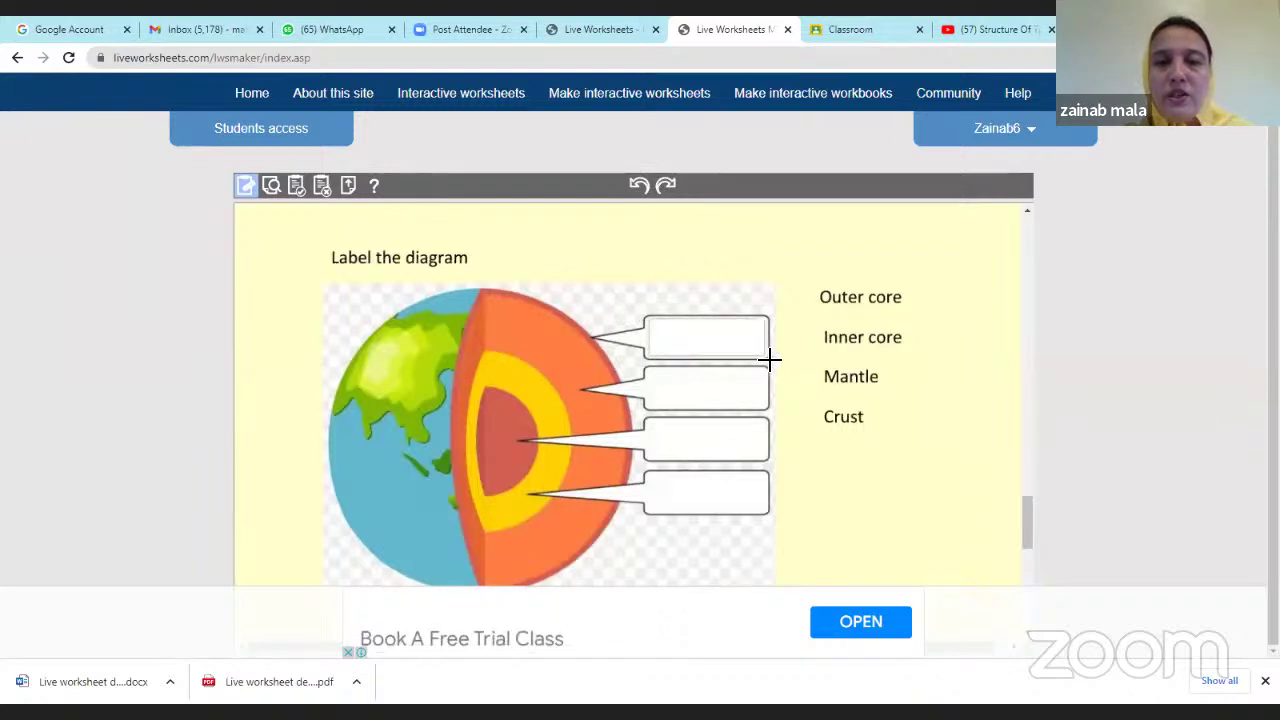
pyautogui.moveTo(651, 372); pyautogui.dragTo(768, 414)
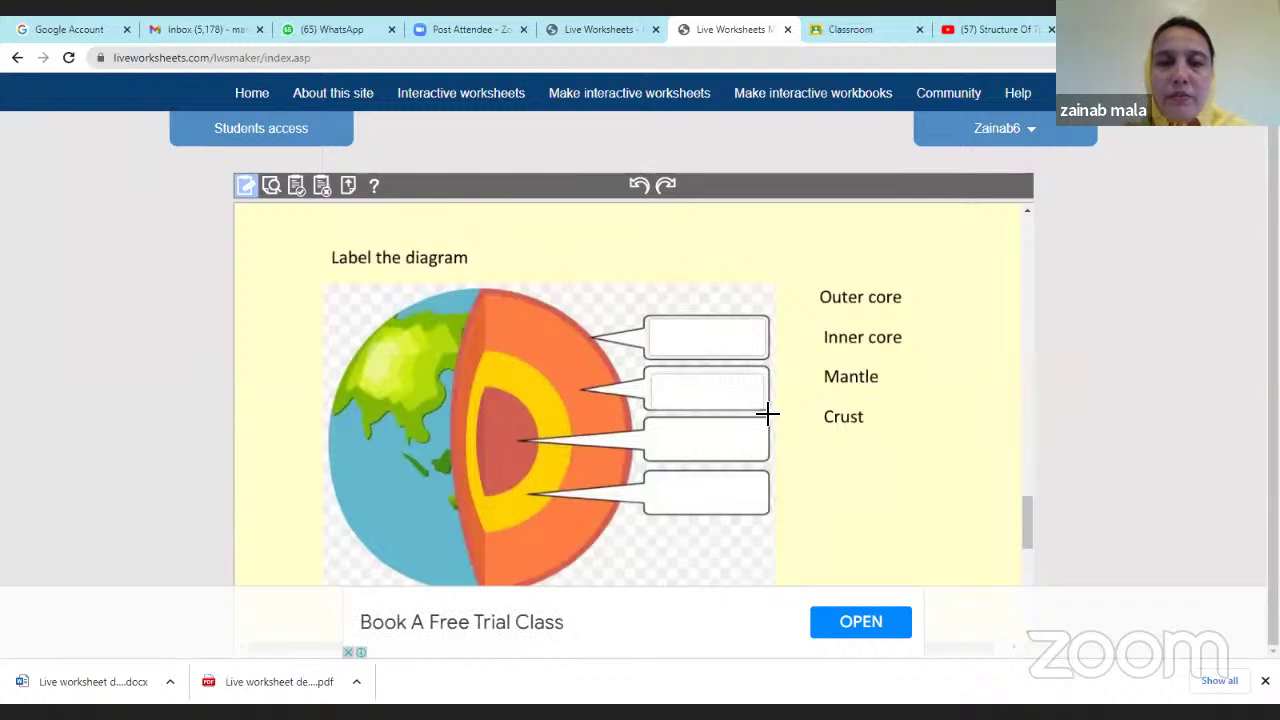
pyautogui.click(639, 185)
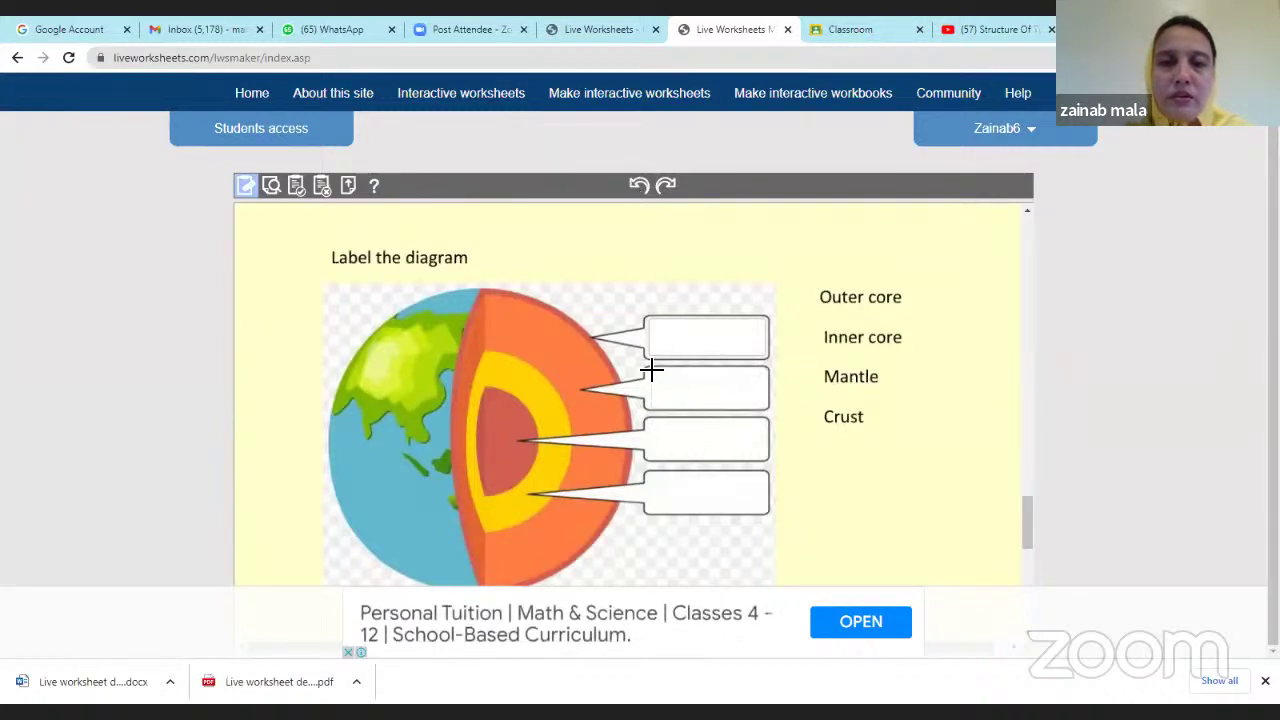
pyautogui.moveTo(650, 369)
pyautogui.mouseDown()
pyautogui.moveTo(726, 406)
pyautogui.moveTo(770, 408)
pyautogui.mouseUp()
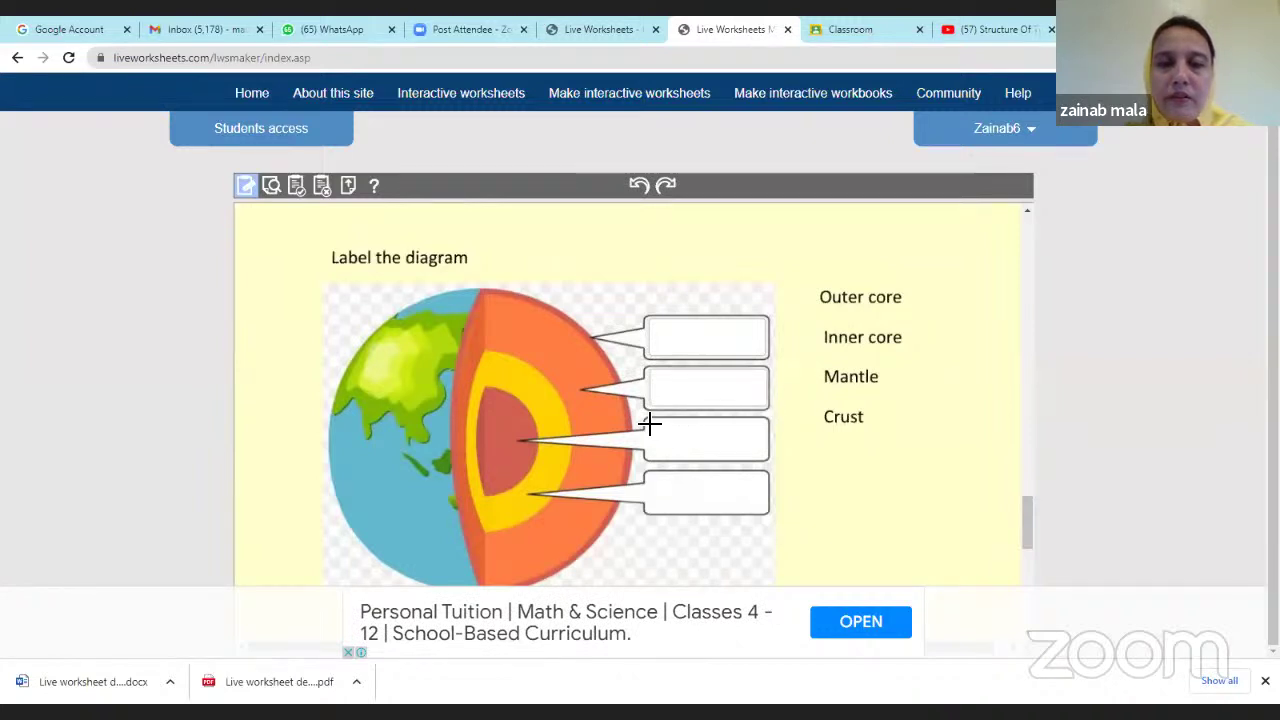
pyautogui.moveTo(649, 423); pyautogui.dragTo(771, 457)
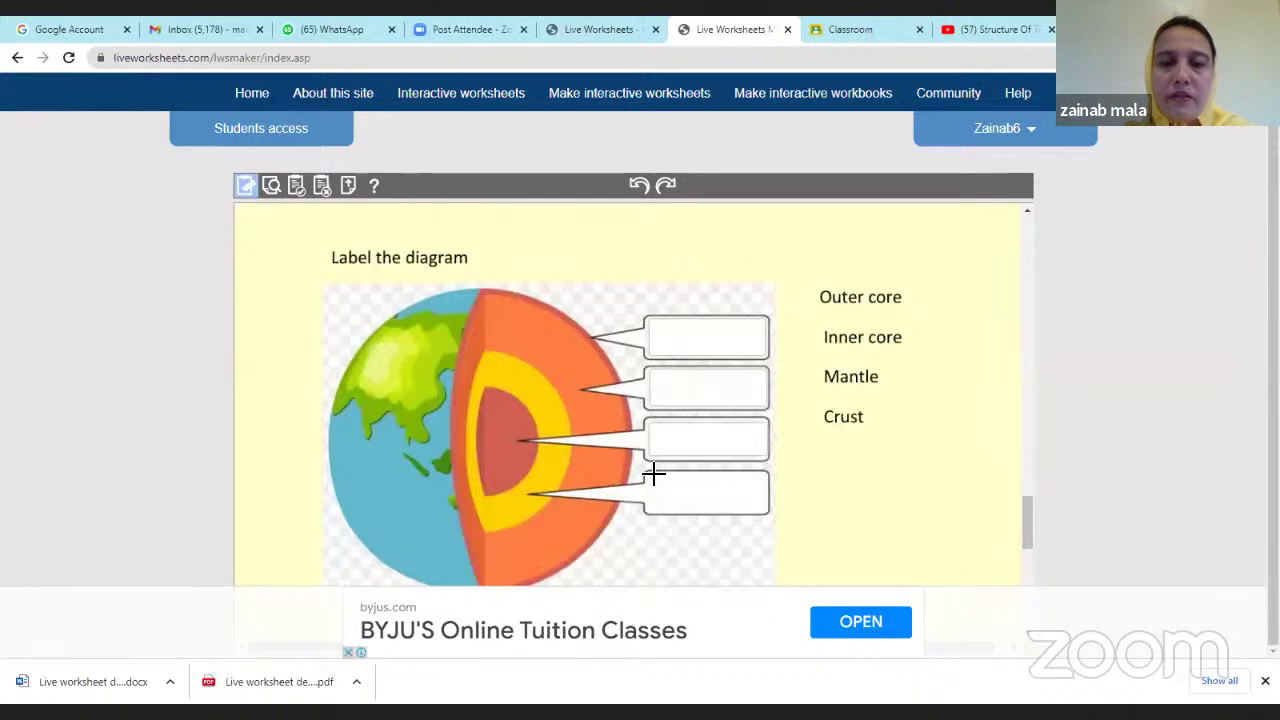
pyautogui.moveTo(665, 482); pyautogui.dragTo(763, 515)
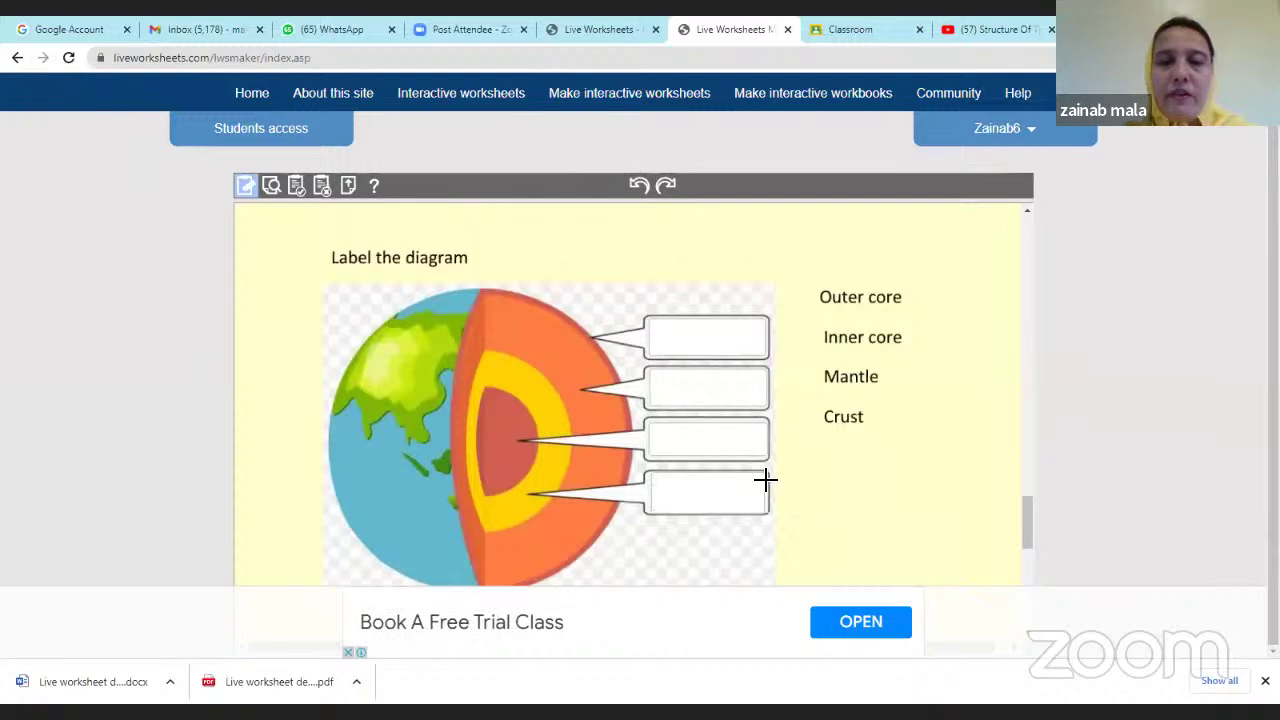
pyautogui.moveTo(825, 296); pyautogui.dragTo(907, 316)
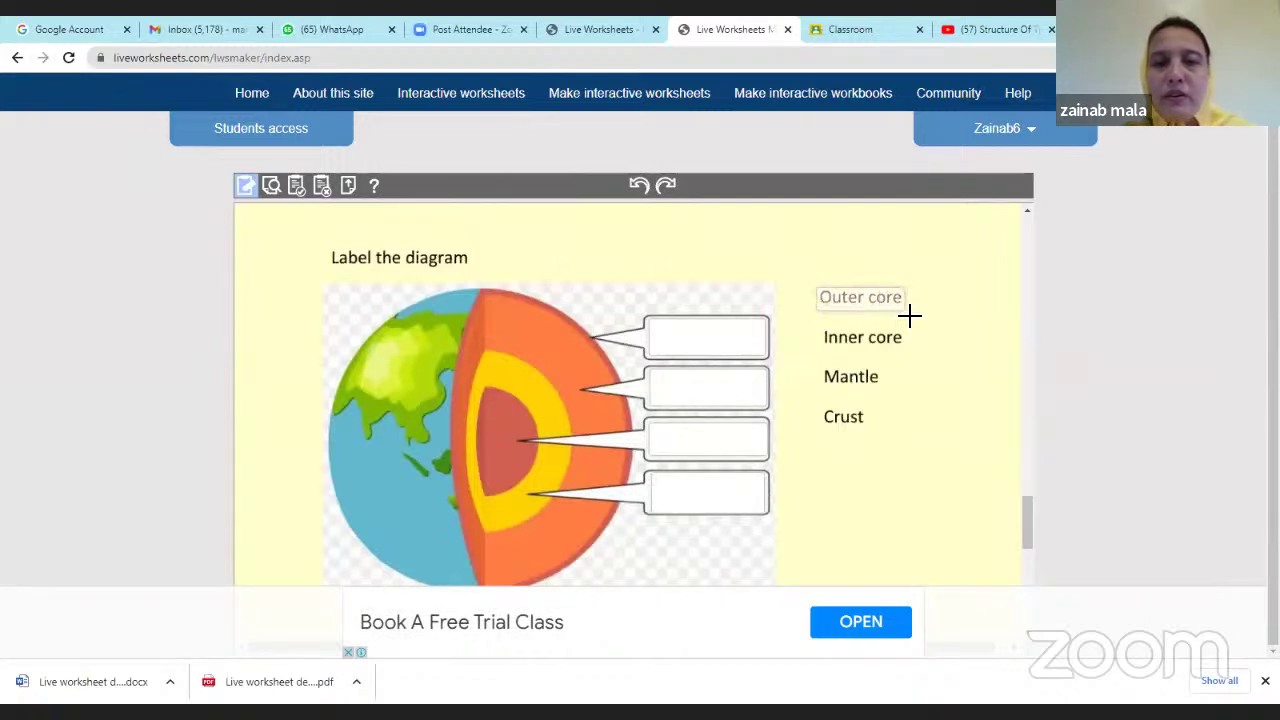
# Add fields over the Inner core, Mantle and Crust words in the label list.
pyautogui.moveTo(826, 329); pyautogui.dragTo(918, 352)
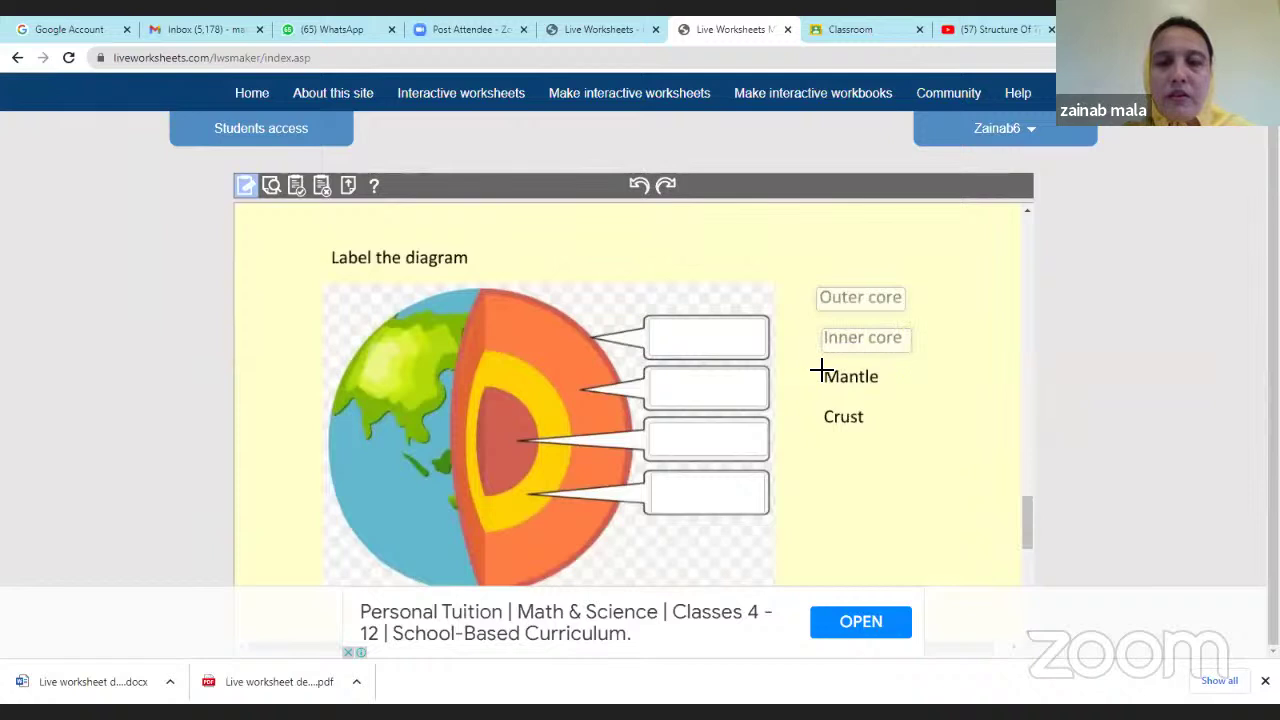
pyautogui.moveTo(820, 370); pyautogui.dragTo(881, 390)
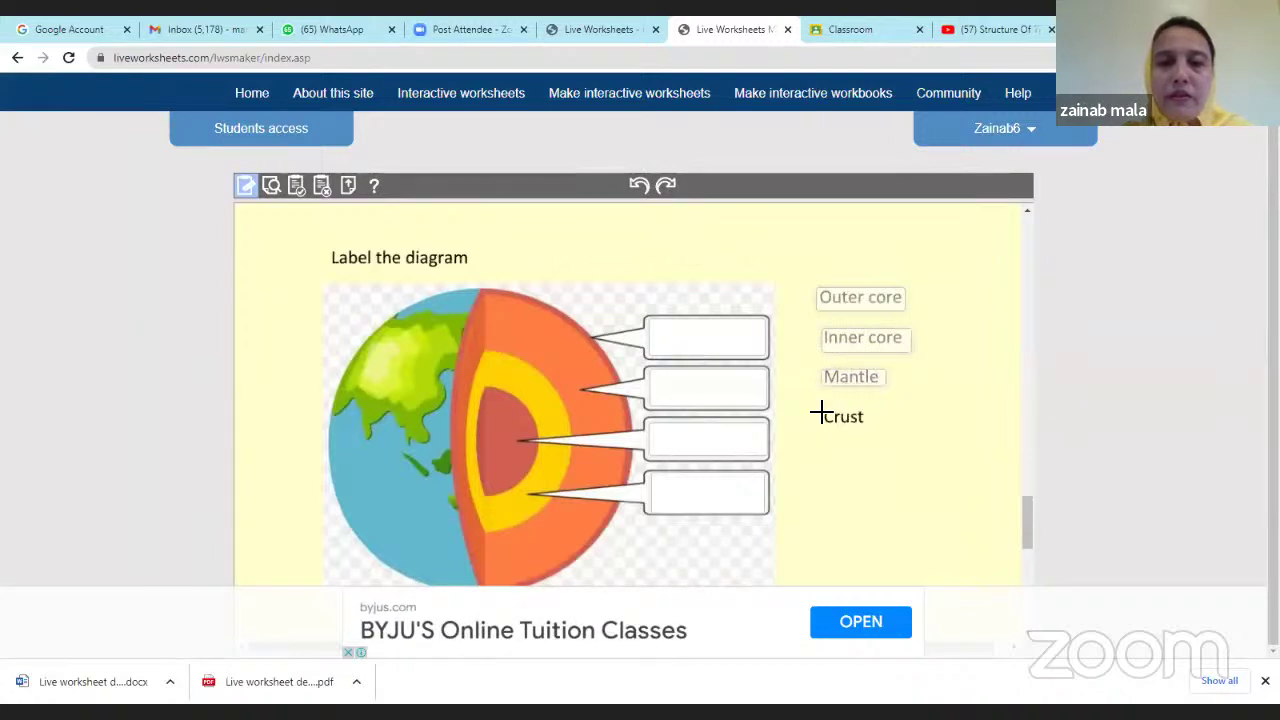
pyautogui.moveTo(830, 416); pyautogui.dragTo(889, 431)
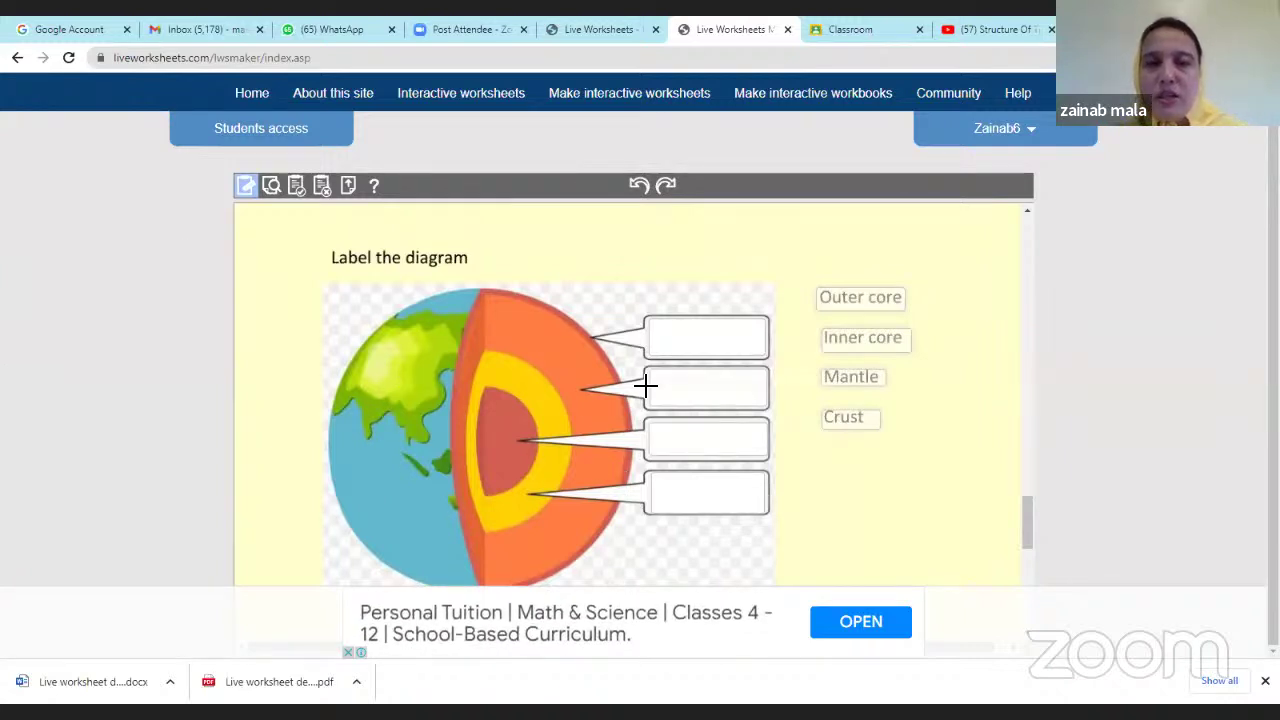
# Tag the Outer core word as drag:1 and the bottom diagram box as its drop target.
pyautogui.click(676, 334)
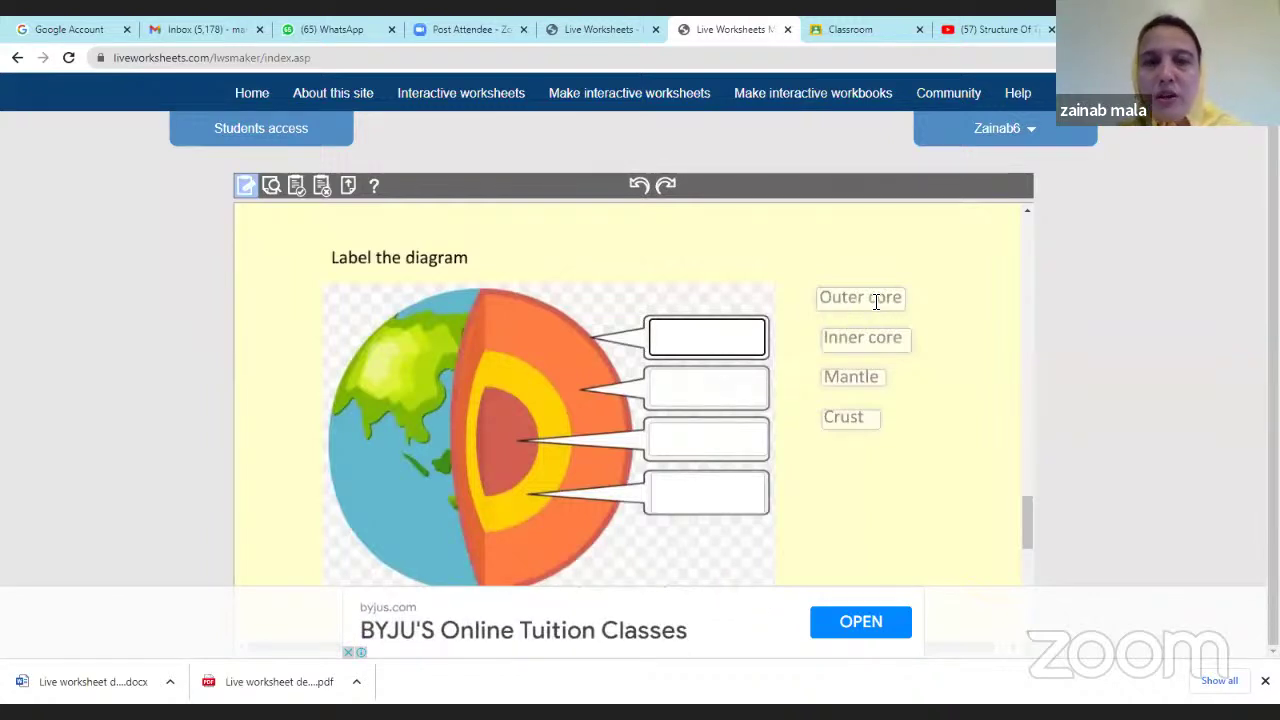
pyautogui.click(650, 131)
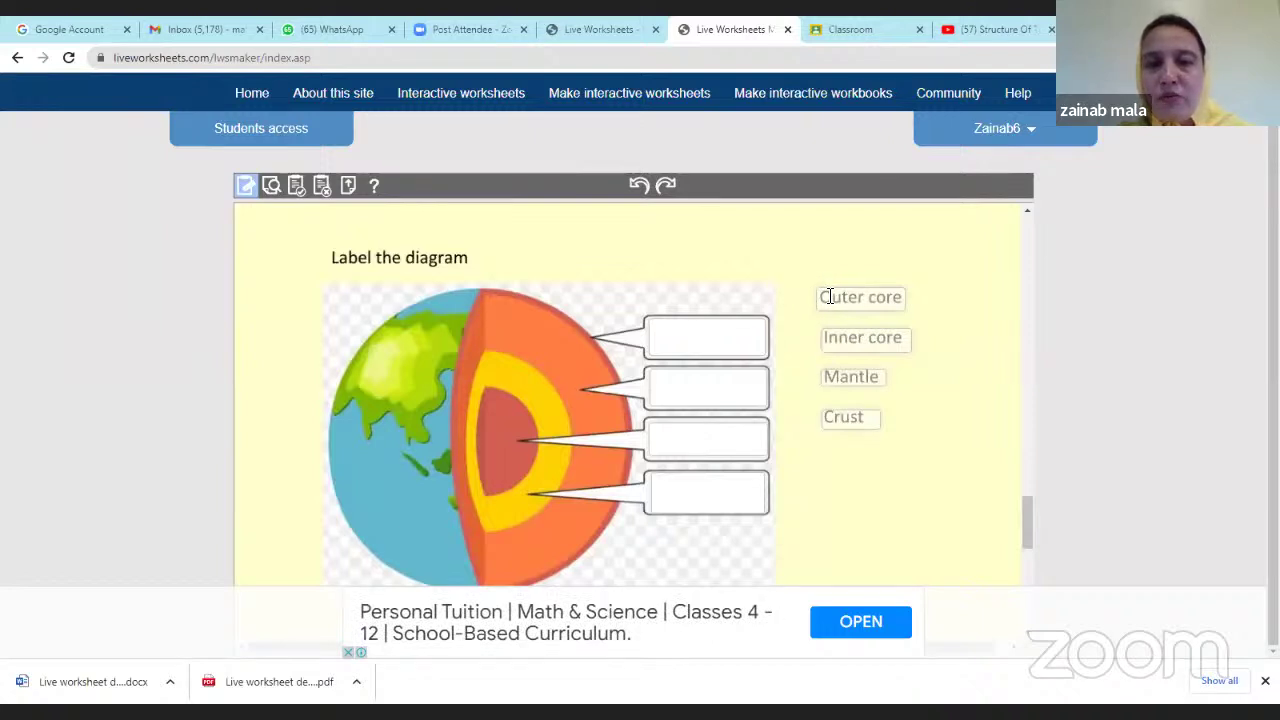
pyautogui.click(832, 299)
pyautogui.write('drag:1')
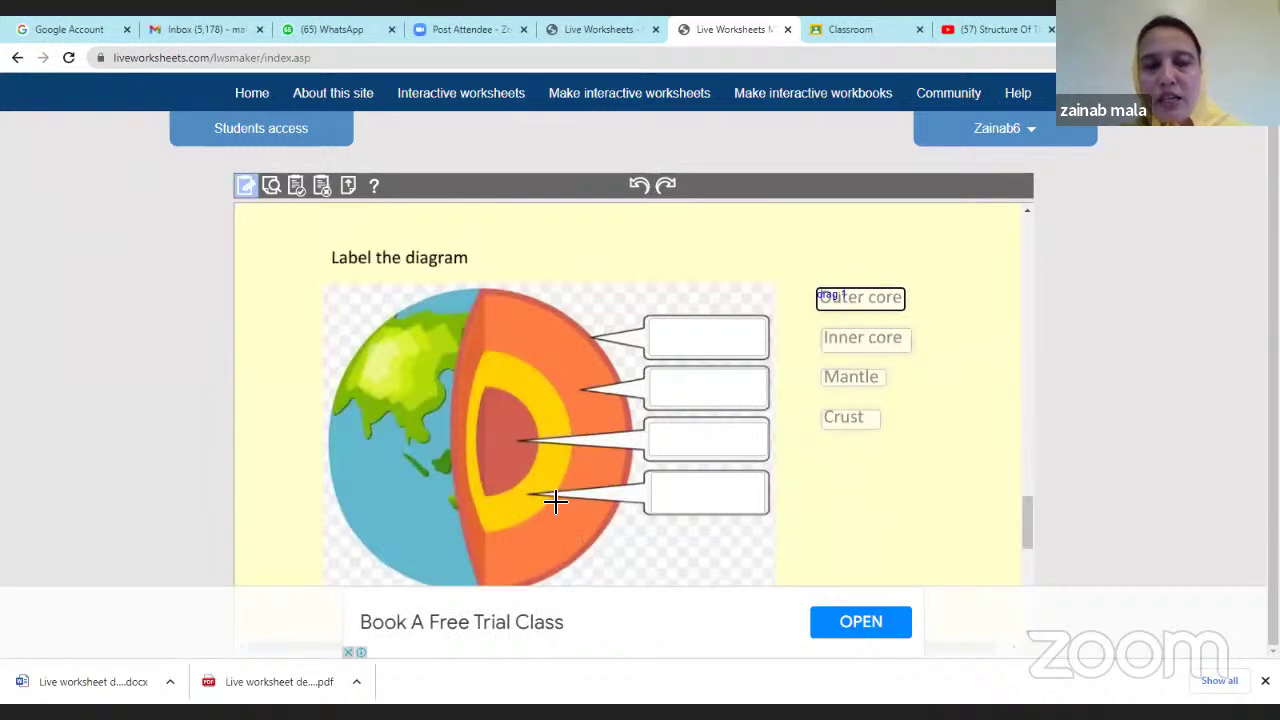
pyautogui.click(675, 488)
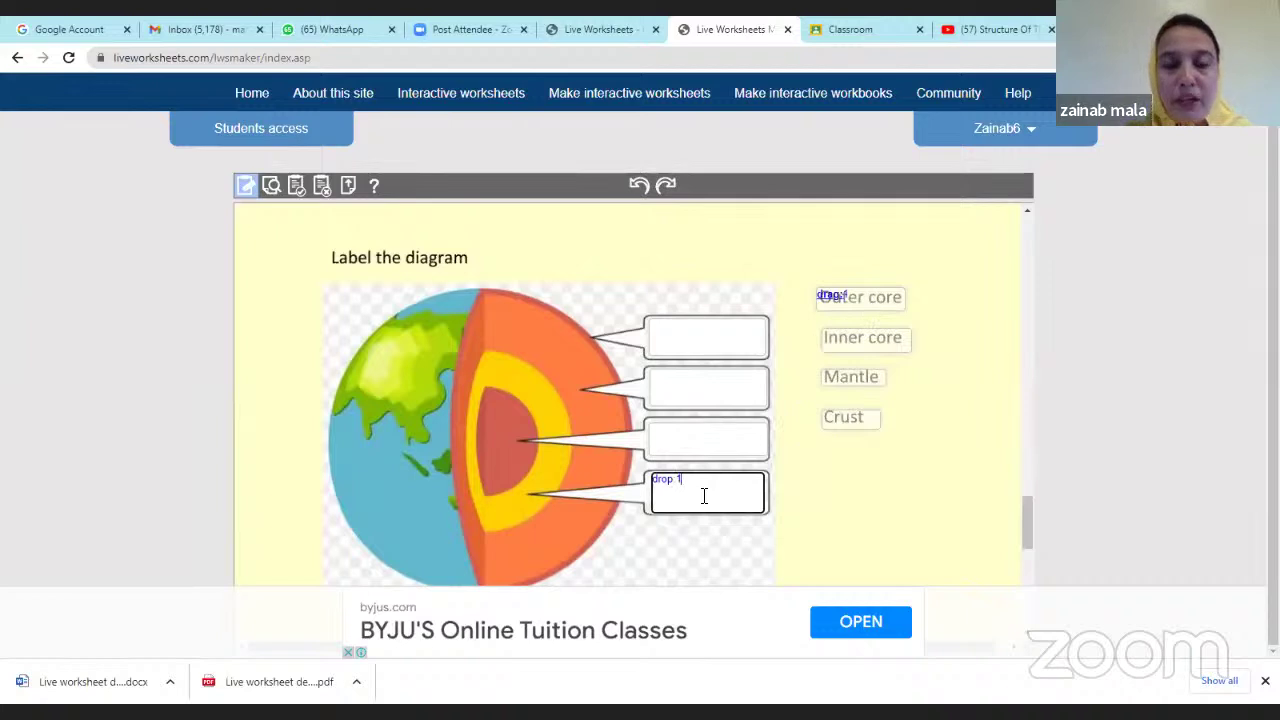
# Code Inner core as drag:2 and the third diagram box as drop:2.
pyautogui.click(831, 339)
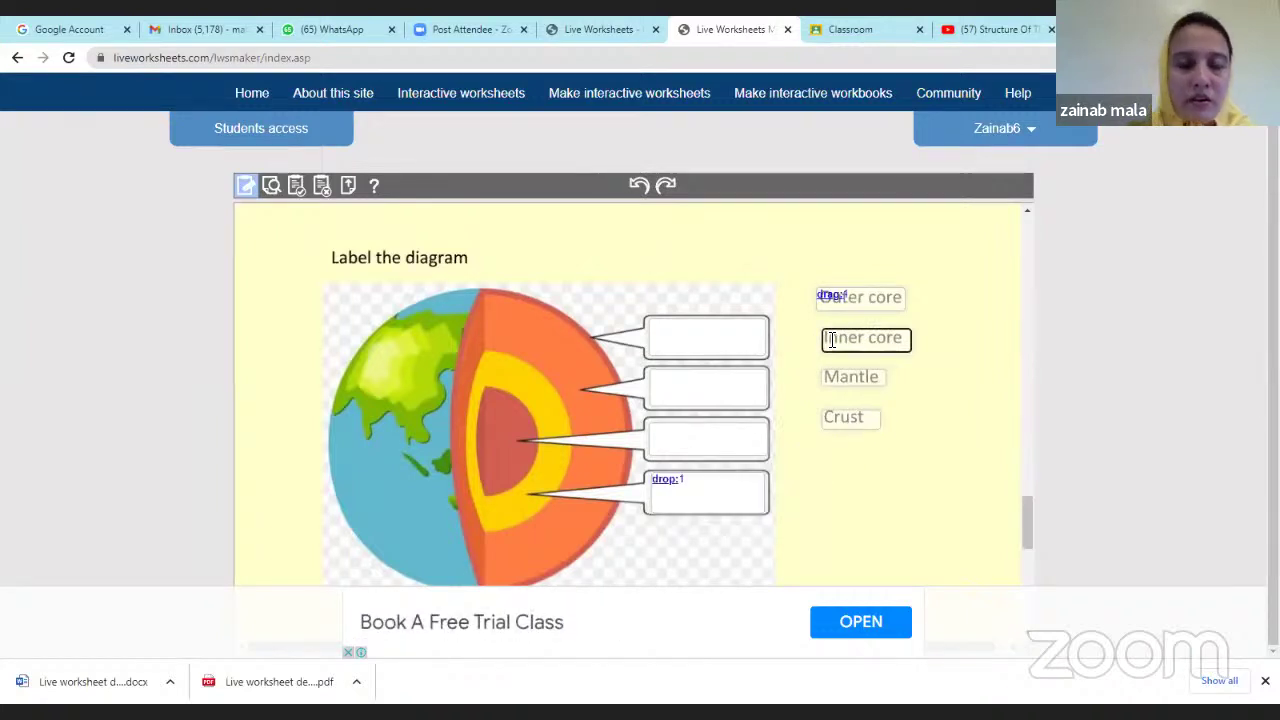
pyautogui.write('drag:2')
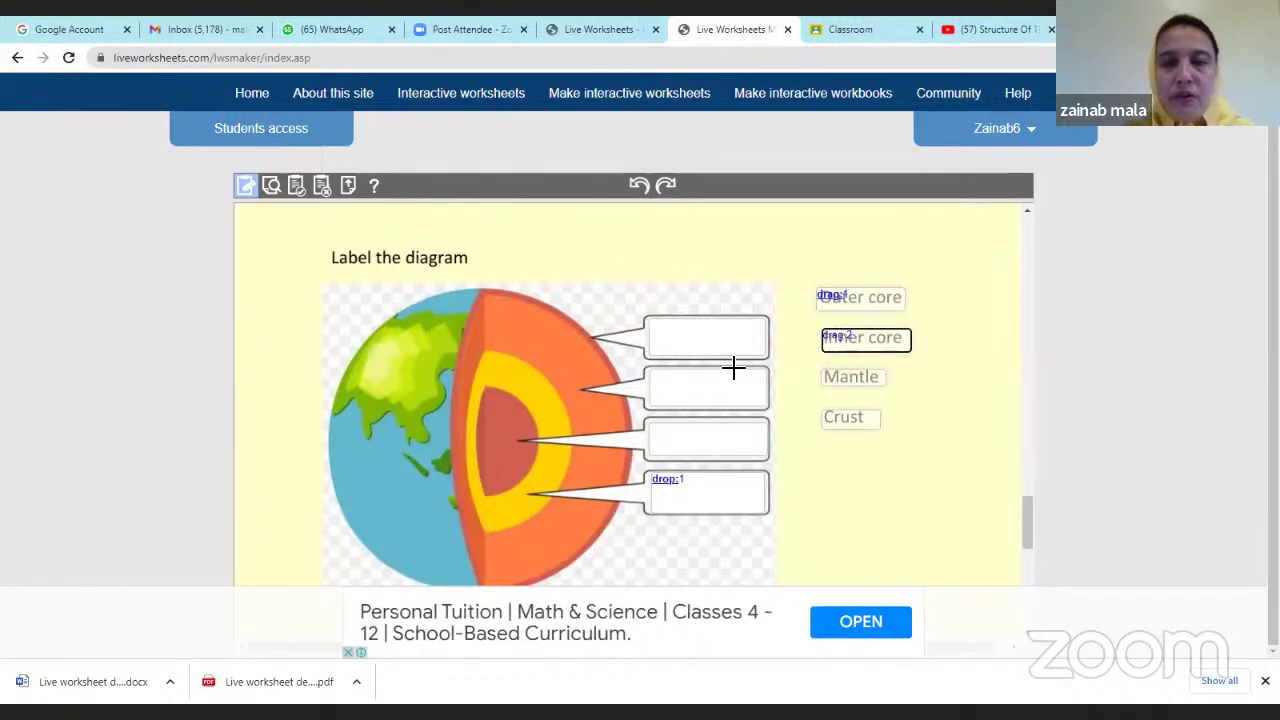
pyautogui.click(670, 432)
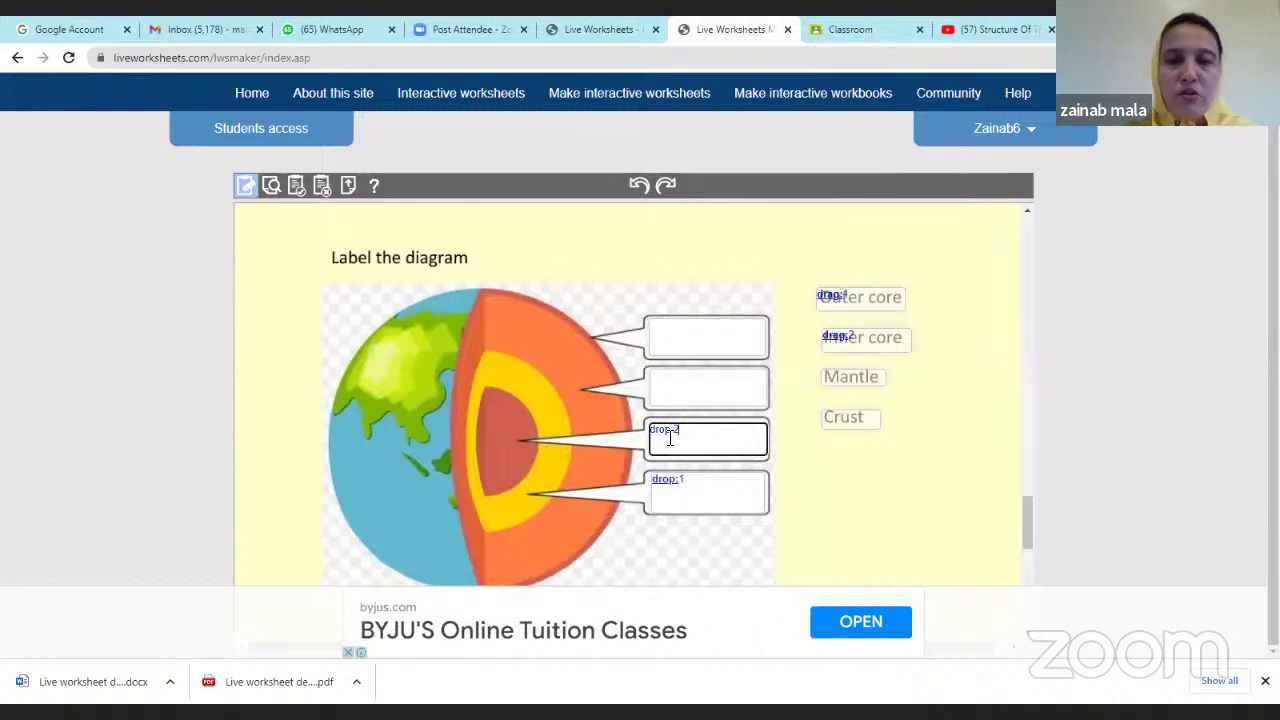
pyautogui.write('drop:2')
# Code Mantle as drag:3 and the second diagram box as drop:3.
pyautogui.click(835, 380)
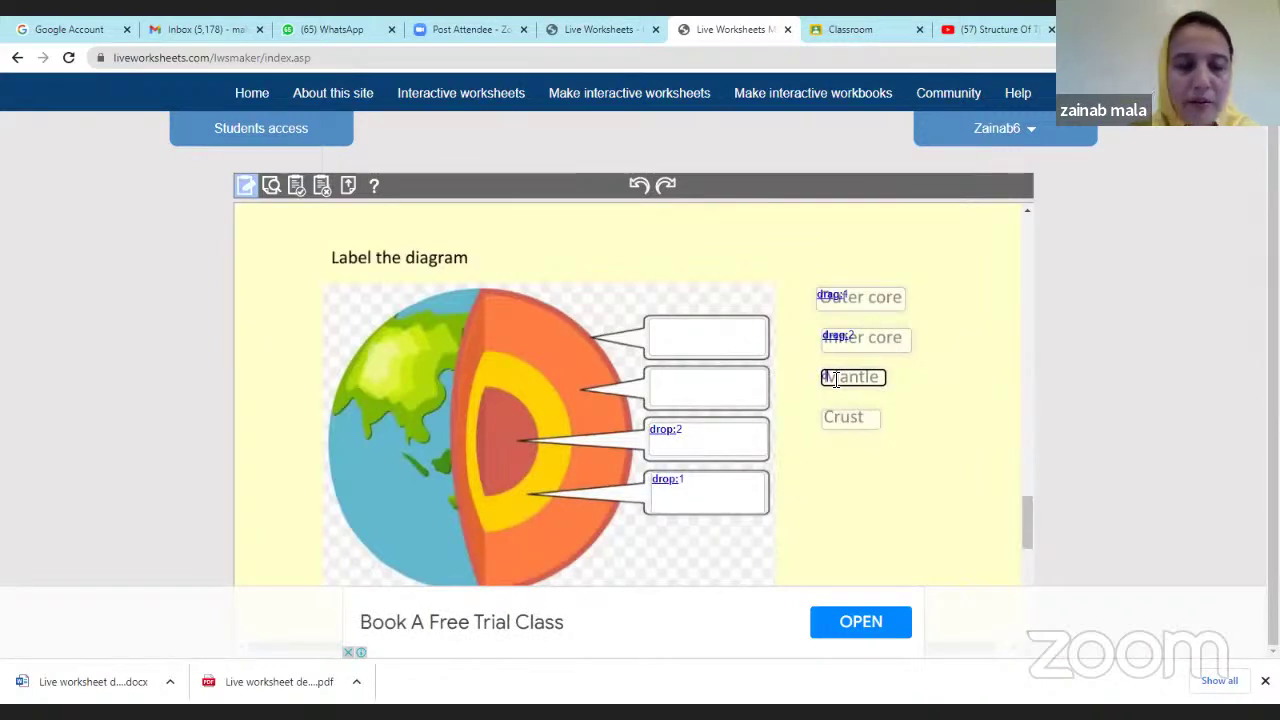
pyautogui.write('drag:3')
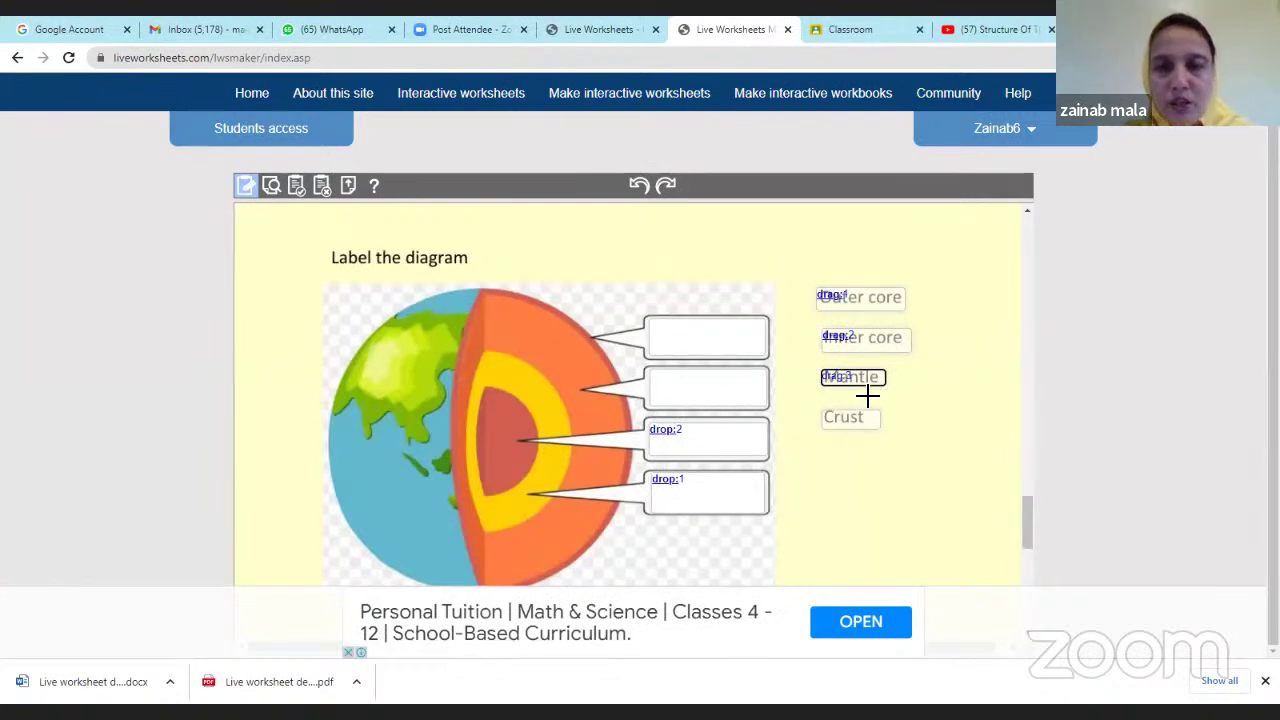
pyautogui.click(670, 384)
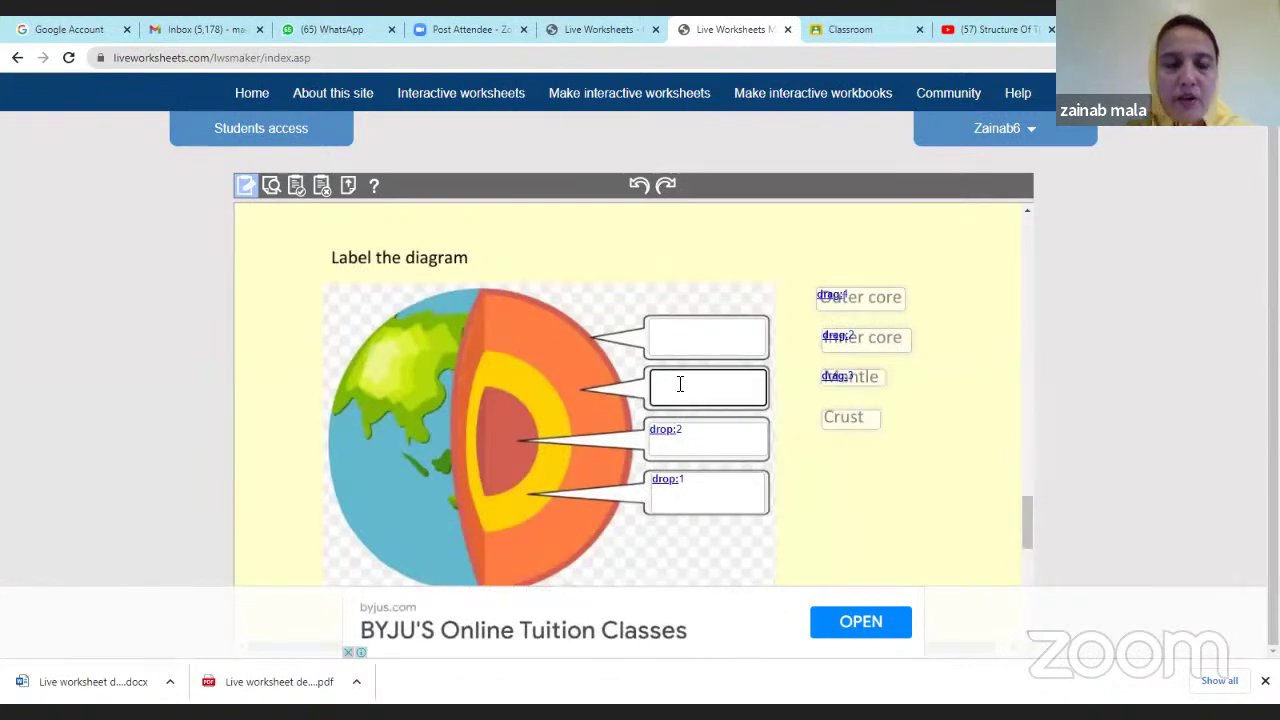
pyautogui.write('drop')
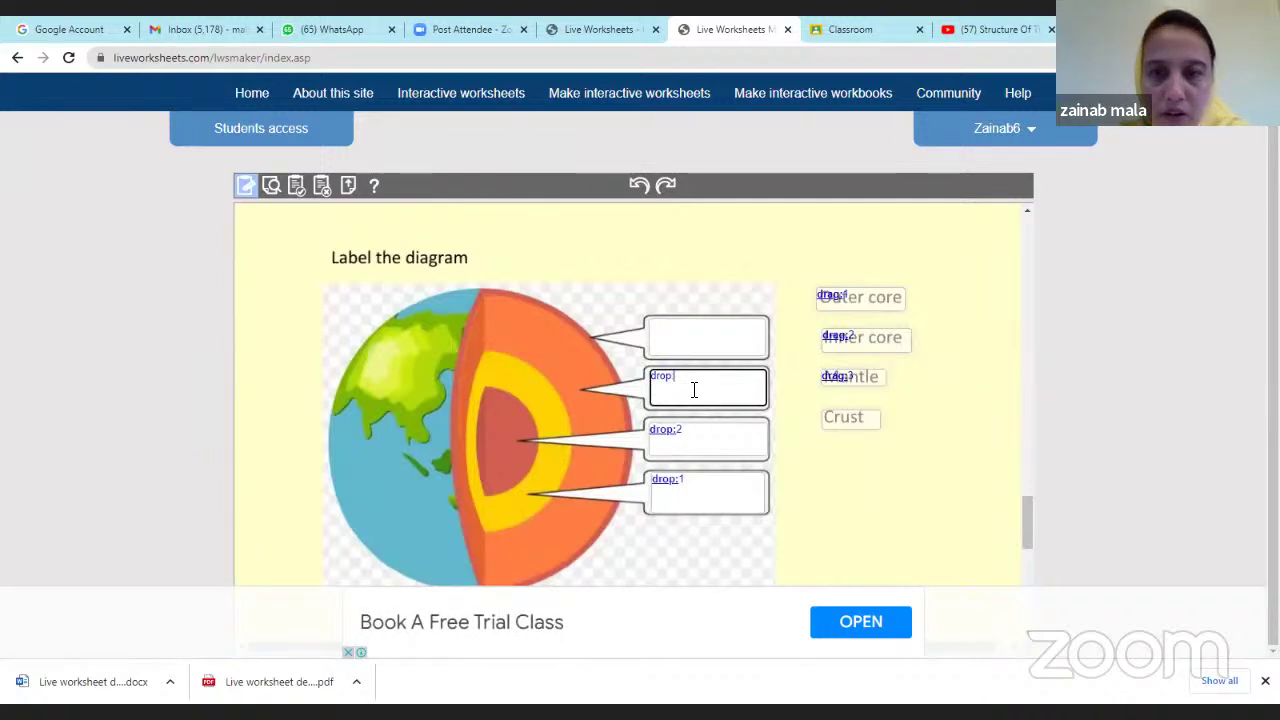
pyautogui.write(':3')
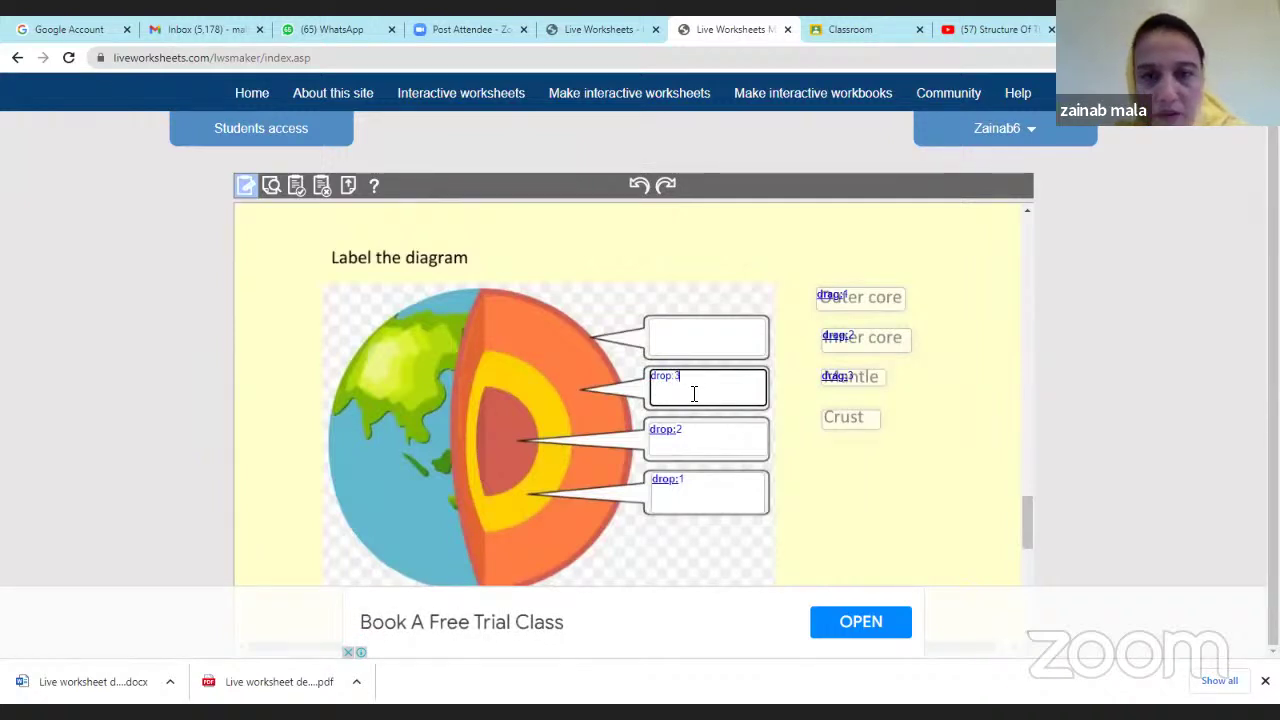
# Code Crust as drag:4 and the top diagram box as drop:4.
pyautogui.click(706, 337)
pyautogui.click(691, 337)
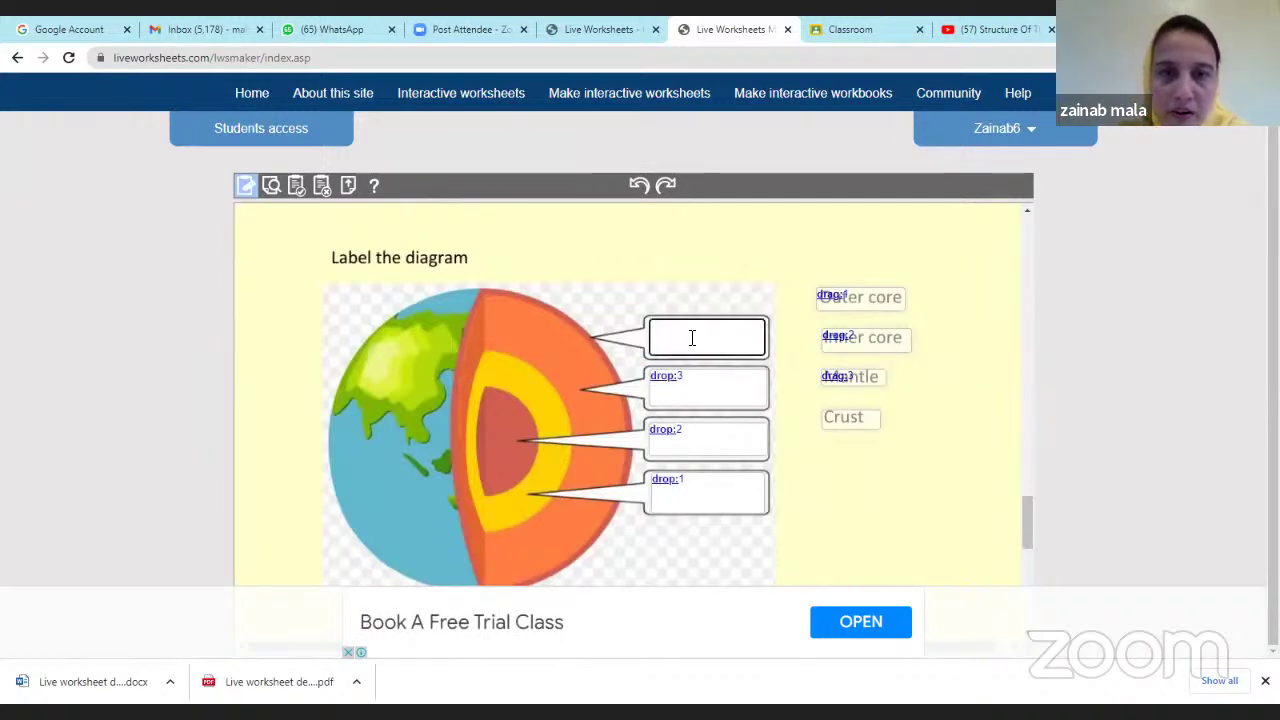
pyautogui.click(846, 420)
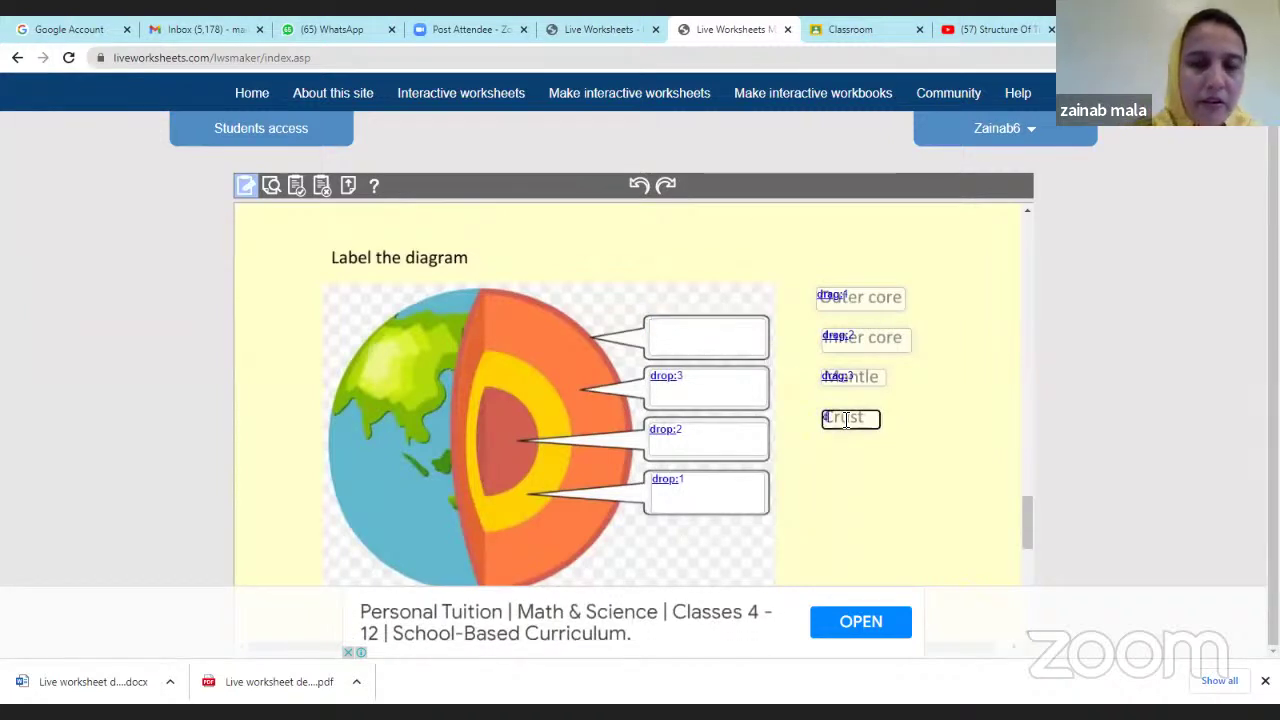
pyautogui.write('drag:4')
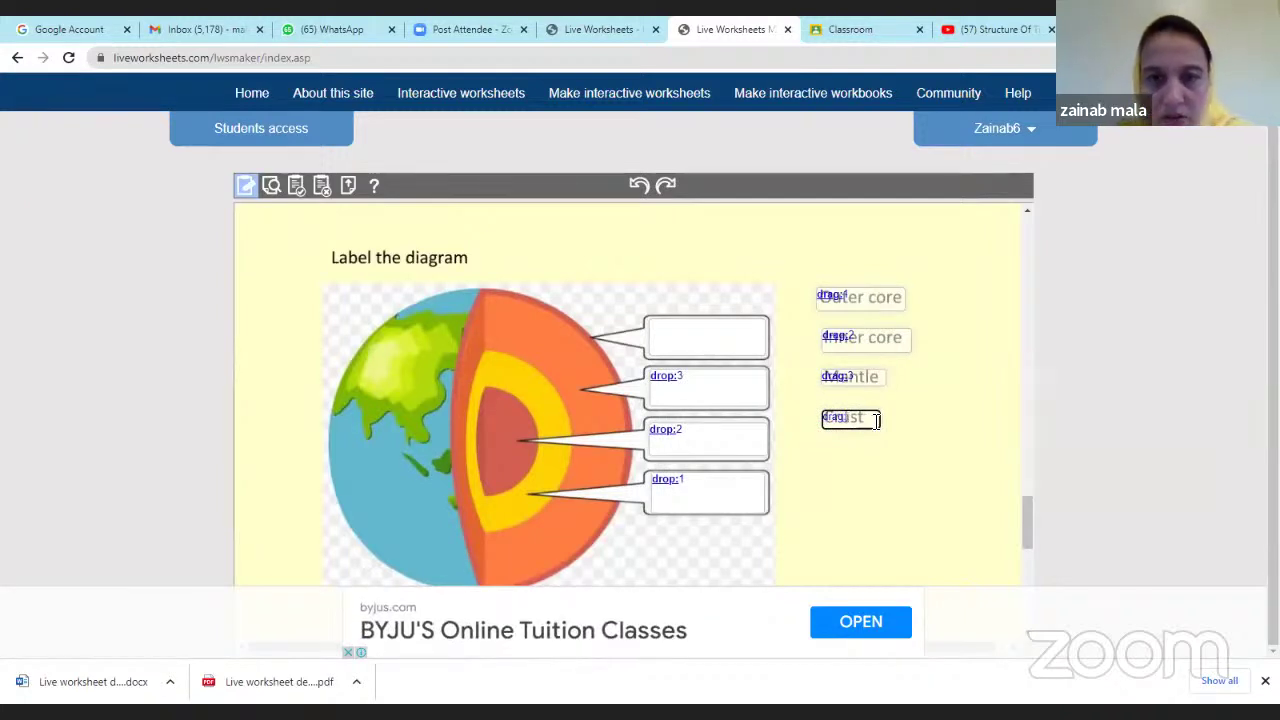
pyautogui.click(676, 336)
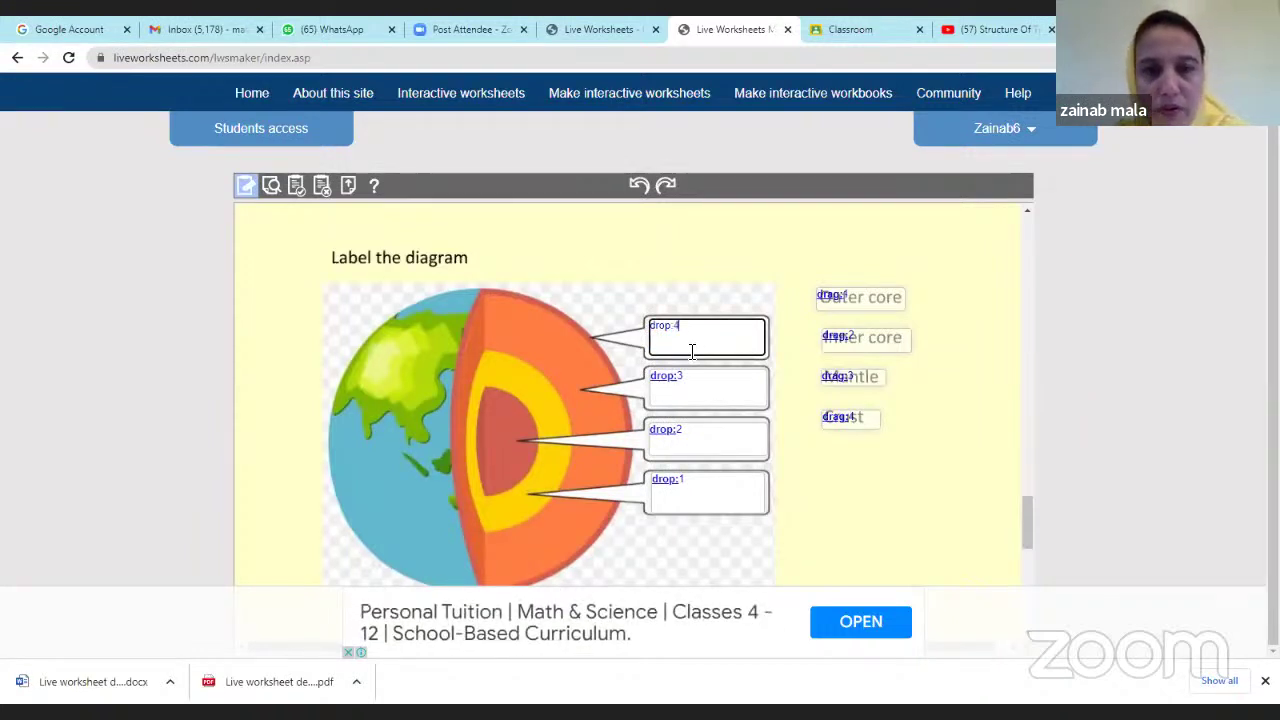
pyautogui.scroll(-1, 874, 469)
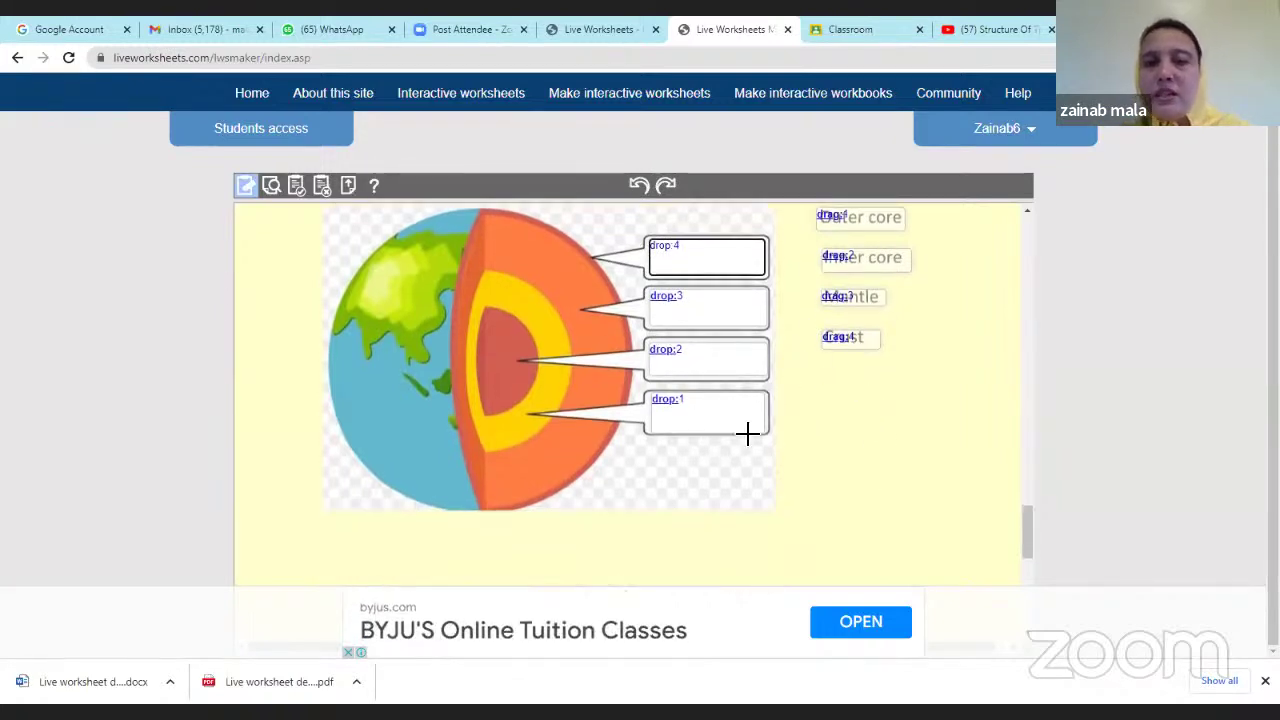
pyautogui.scroll(3, 755, 438)
pyautogui.scroll(2, 759, 461)
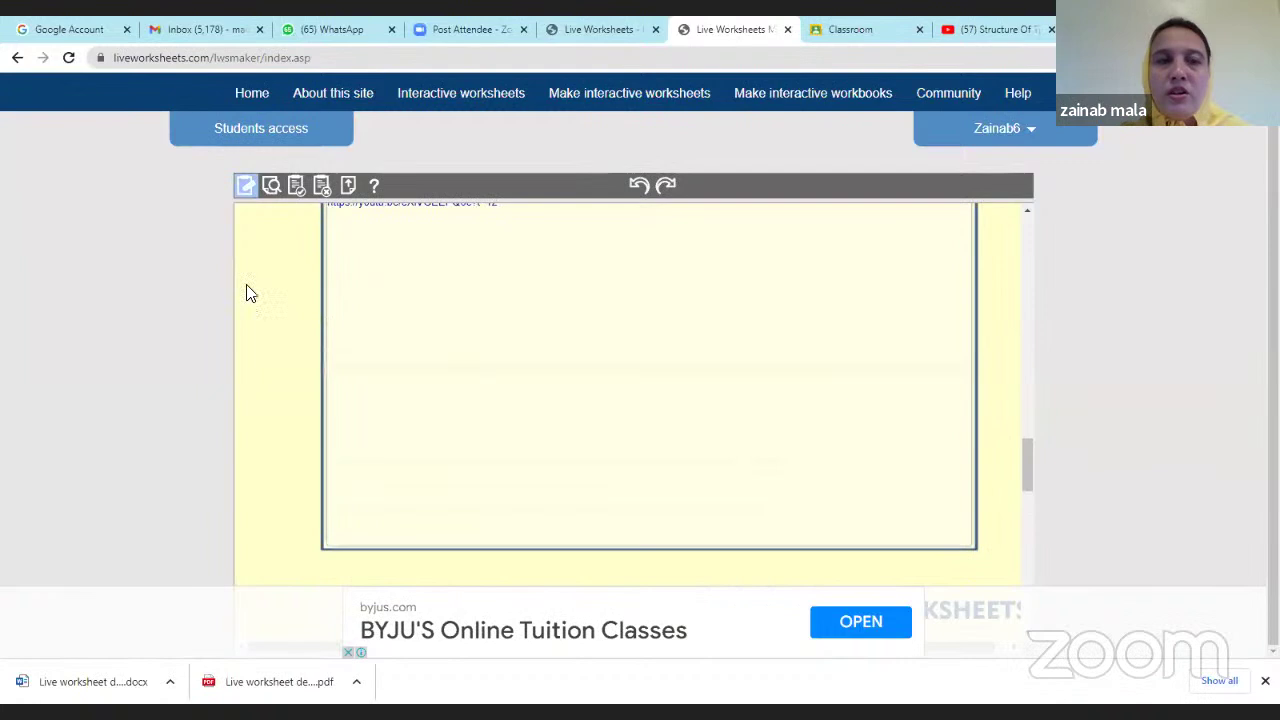
# Preview the worksheet, then play and pause the embedded earth structure video.
pyautogui.click(274, 186)
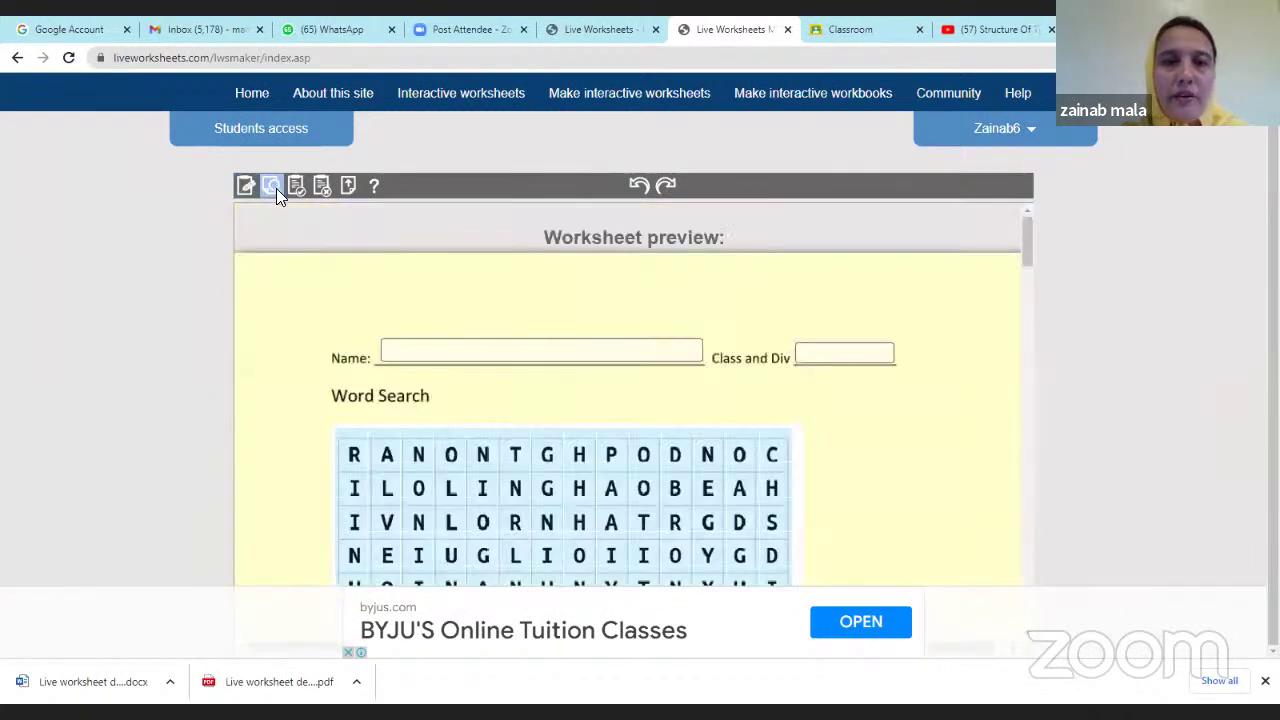
pyautogui.scroll(-7, 532, 312)
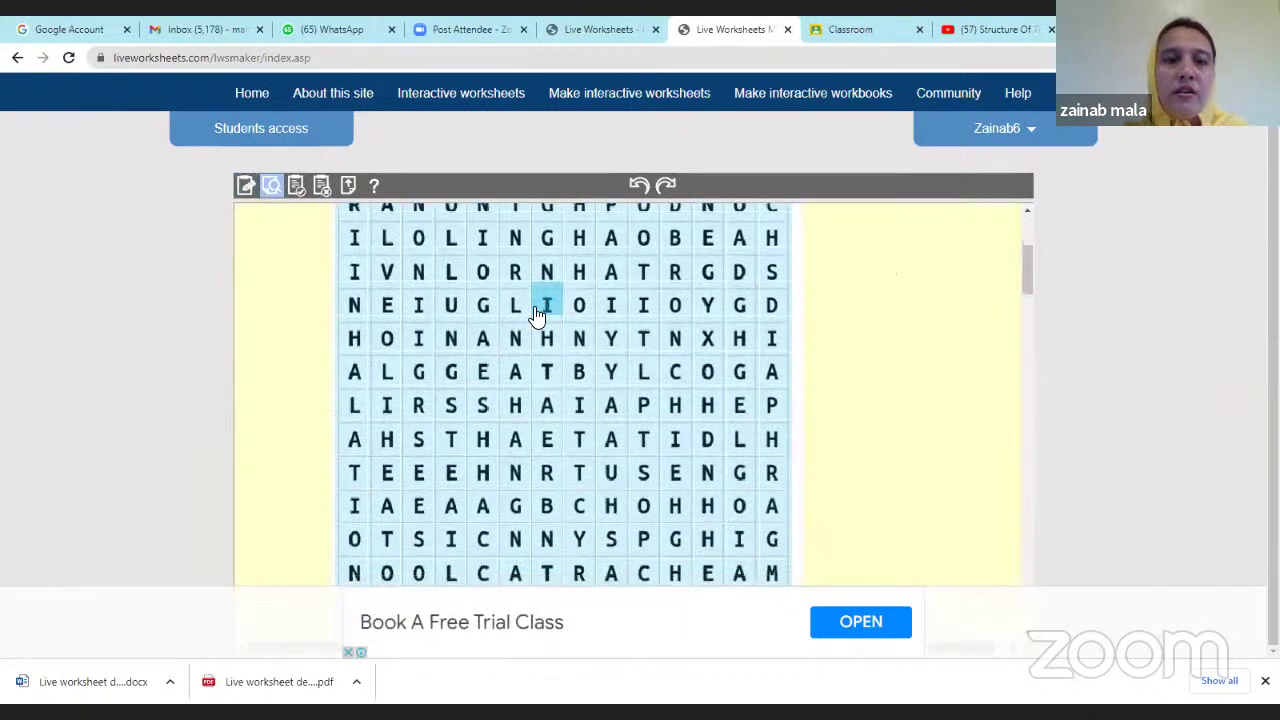
pyautogui.scroll(-6, 537, 316)
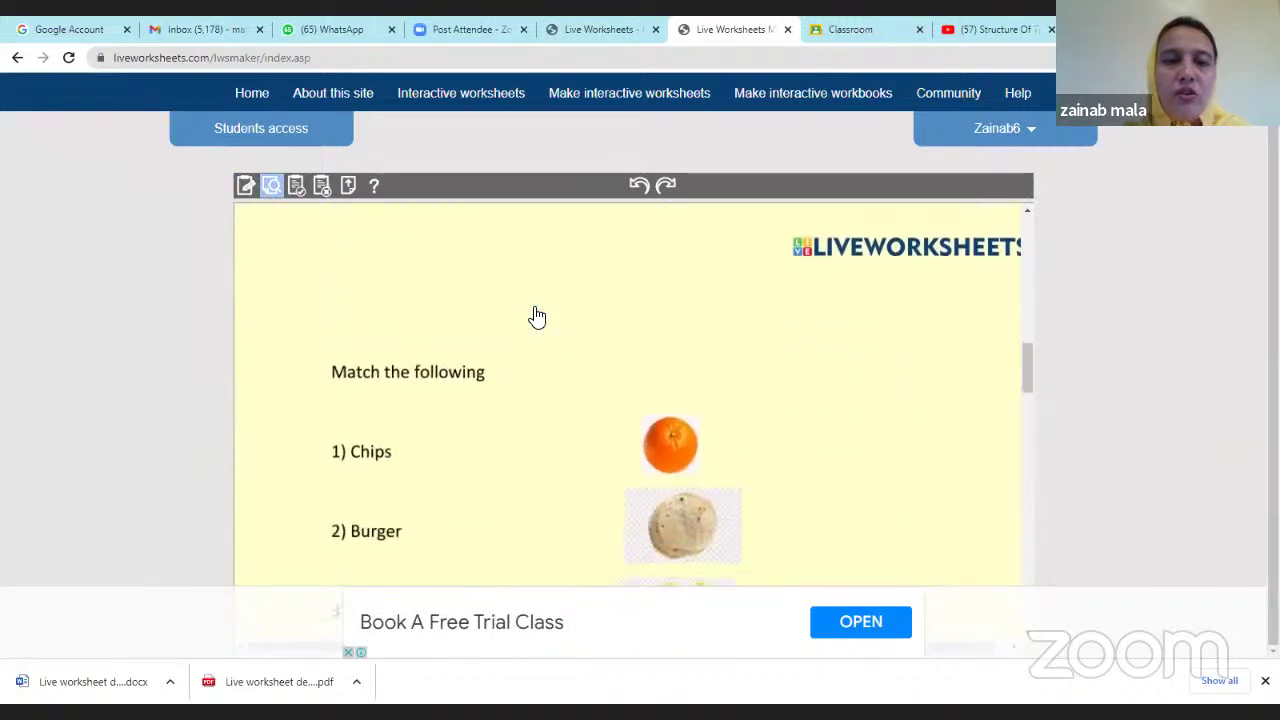
pyautogui.scroll(-6, 535, 316)
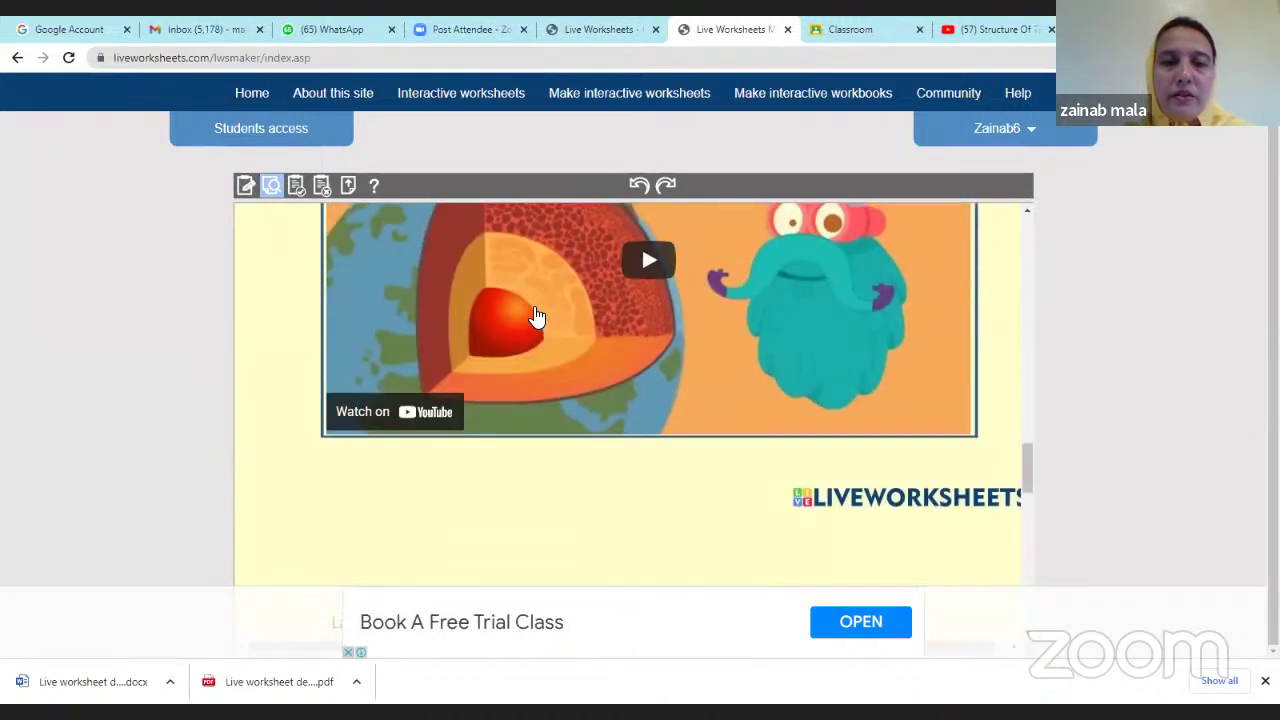
pyautogui.scroll(3, 475, 337)
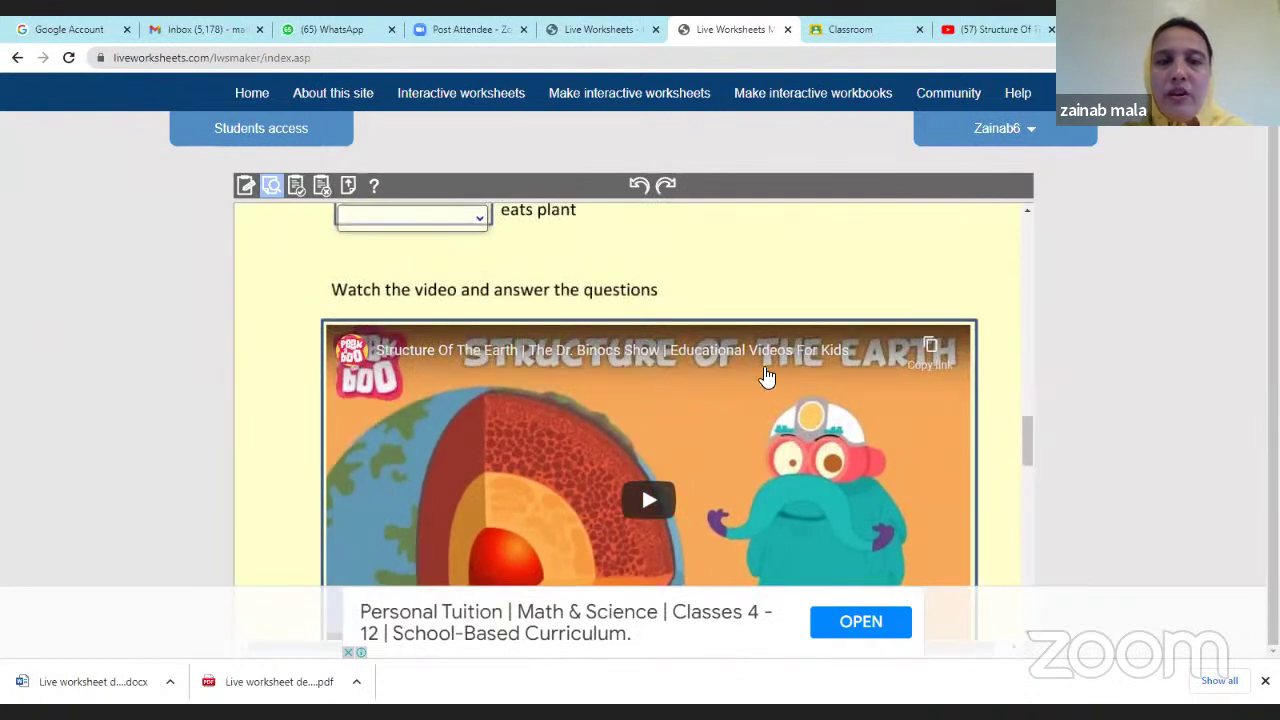
pyautogui.scroll(-2, 785, 432)
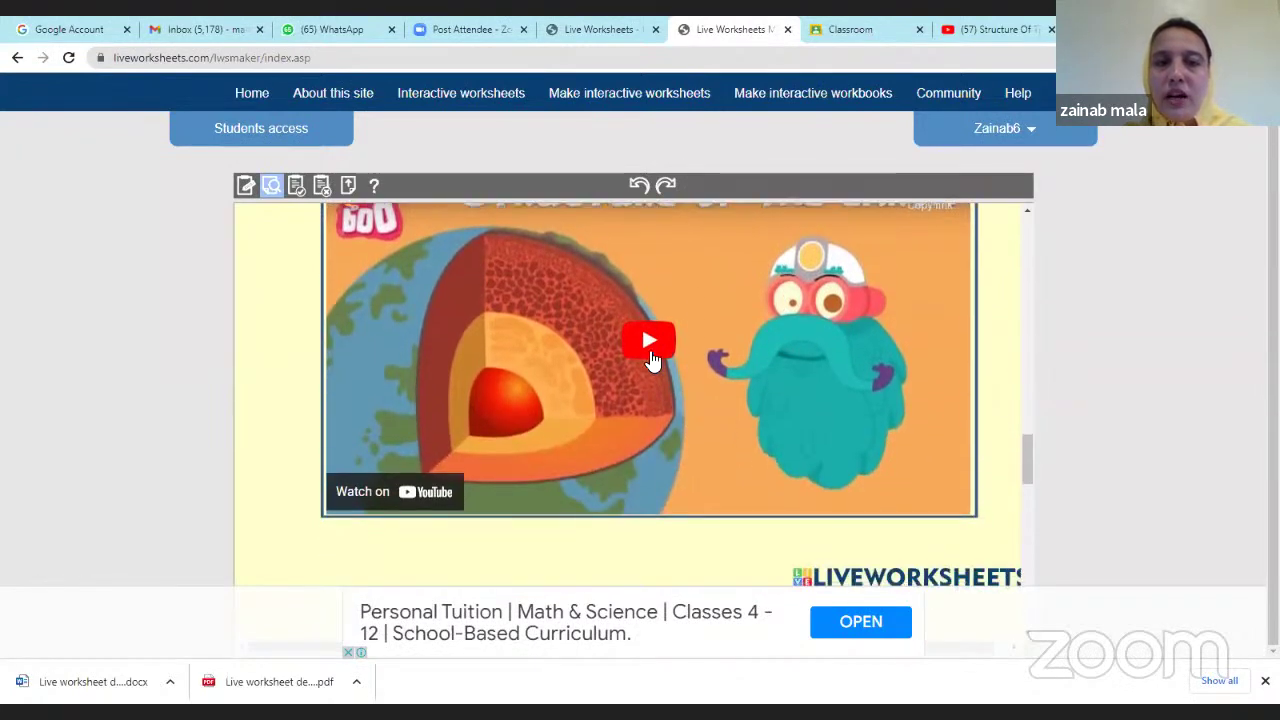
pyautogui.click(650, 350)
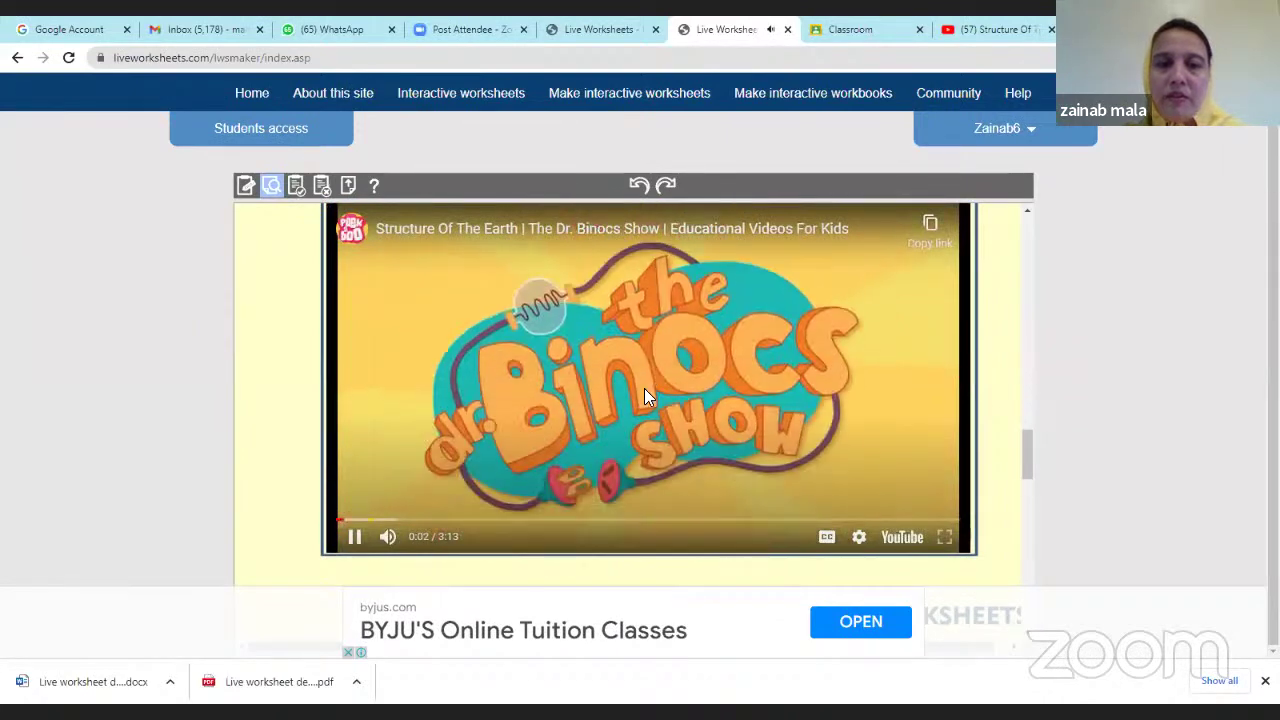
pyautogui.click(624, 382)
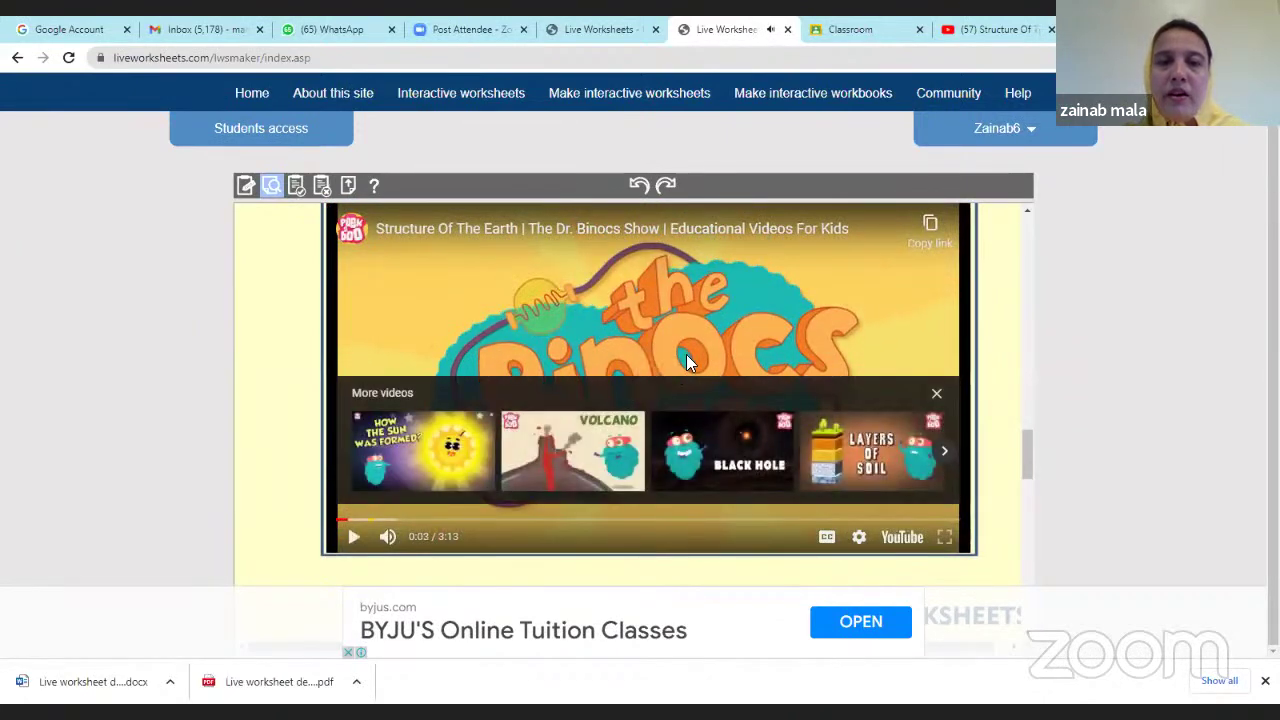
# Drag the Outer core, Inner core, Mantle and Crust labels into their diagram boxes.
pyautogui.scroll(-1, 700, 340)
pyautogui.scroll(-5, 706, 334)
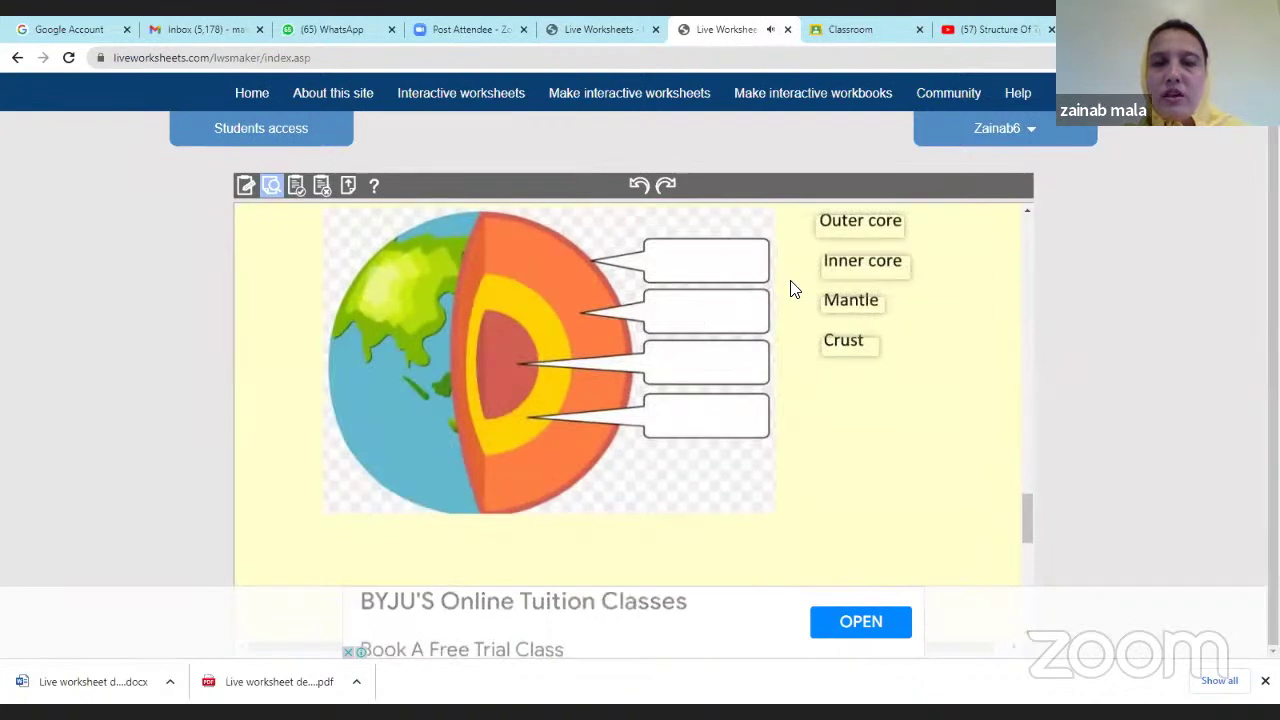
pyautogui.scroll(1, 710, 372)
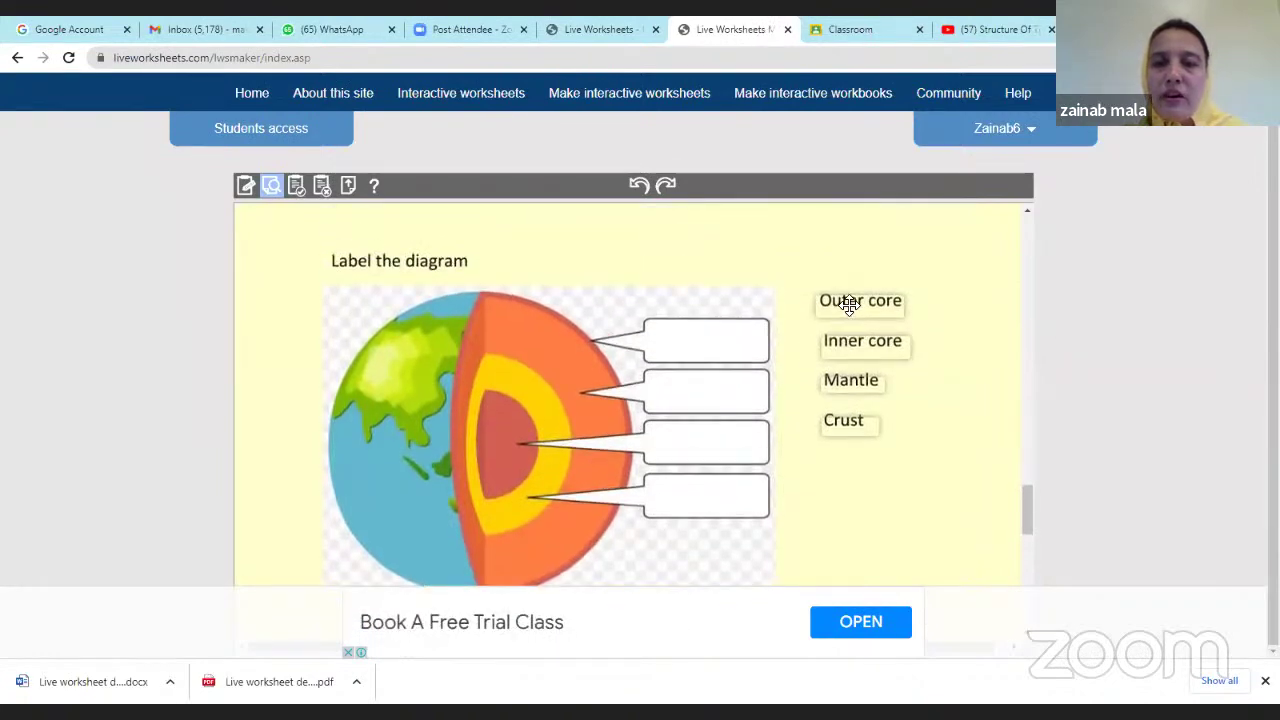
pyautogui.moveTo(849, 298); pyautogui.dragTo(706, 488)
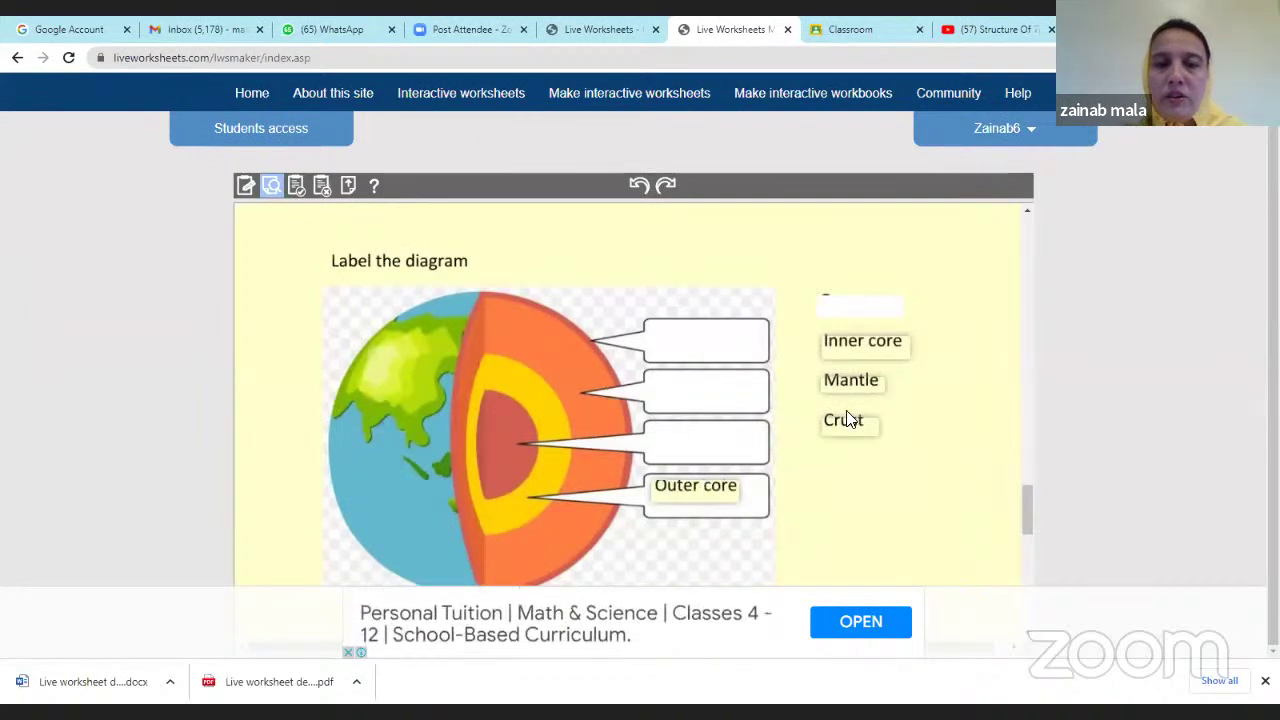
pyautogui.moveTo(903, 342); pyautogui.dragTo(686, 455)
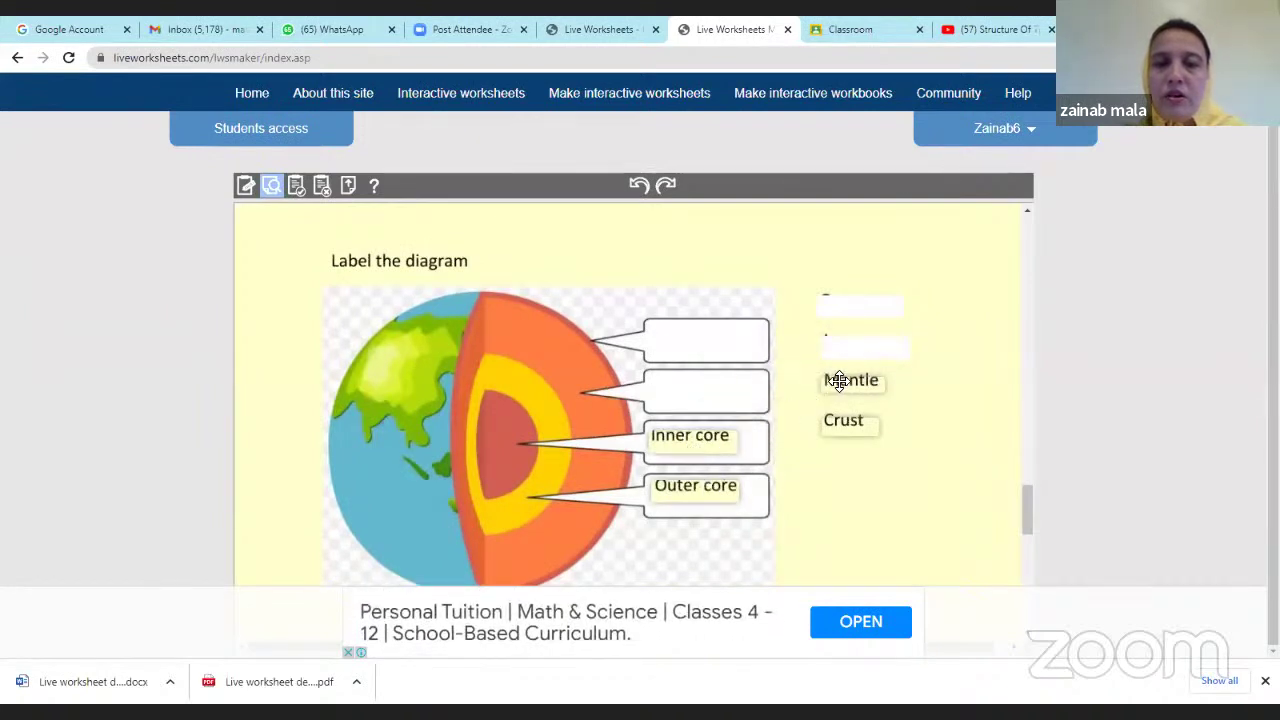
pyautogui.moveTo(837, 382); pyautogui.dragTo(672, 390)
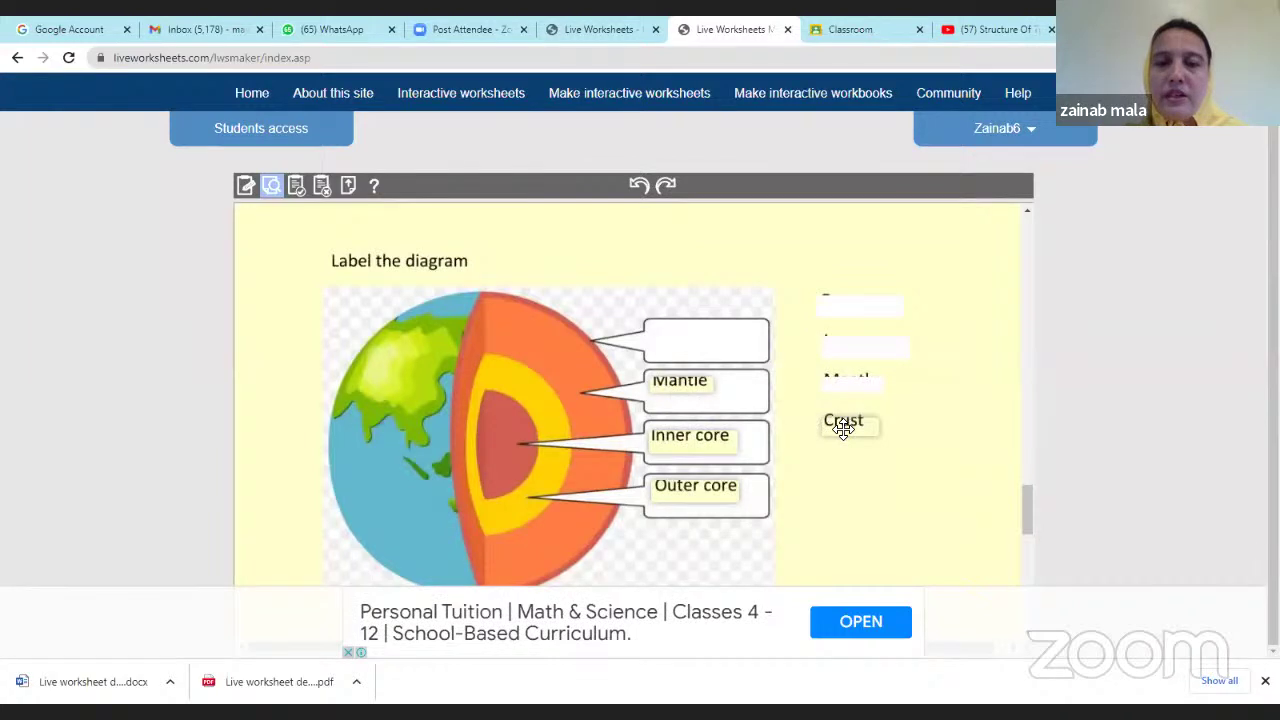
pyautogui.moveTo(843, 424); pyautogui.dragTo(757, 356)
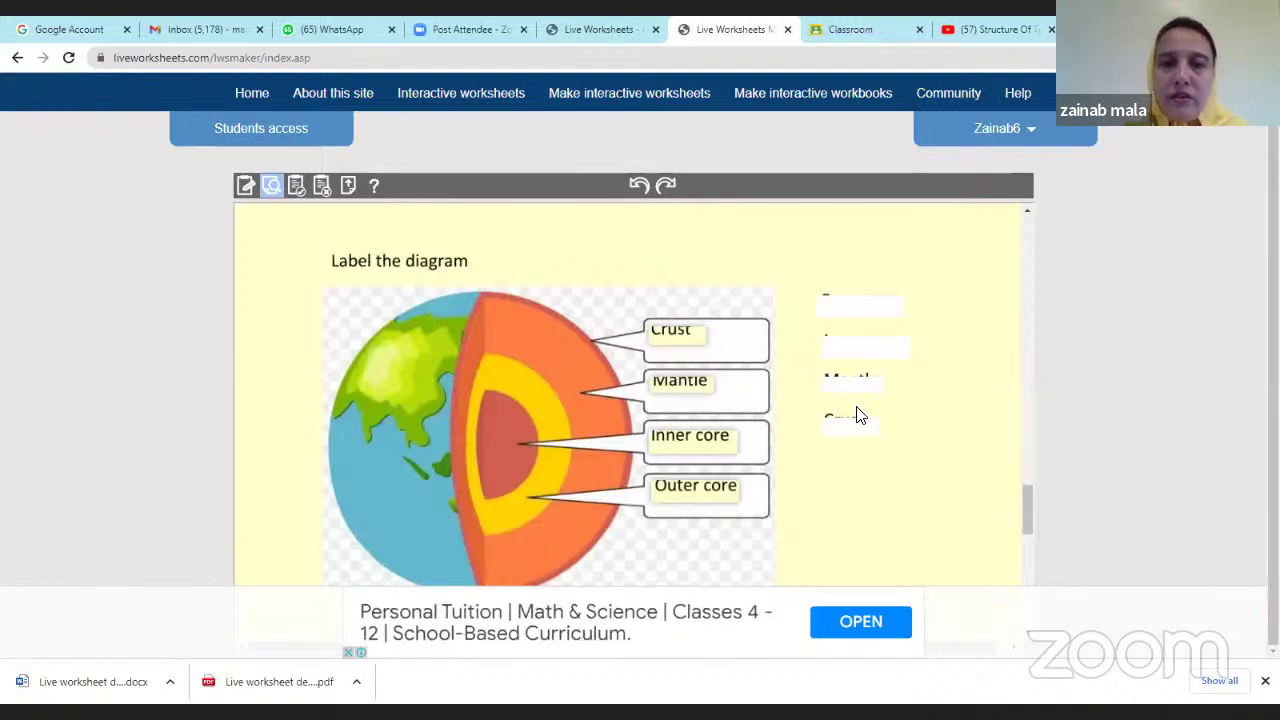
# Submit the preview with the Finish!! button and review the answers marked in red.
pyautogui.scroll(-5, 862, 418)
pyautogui.scroll(3, 866, 423)
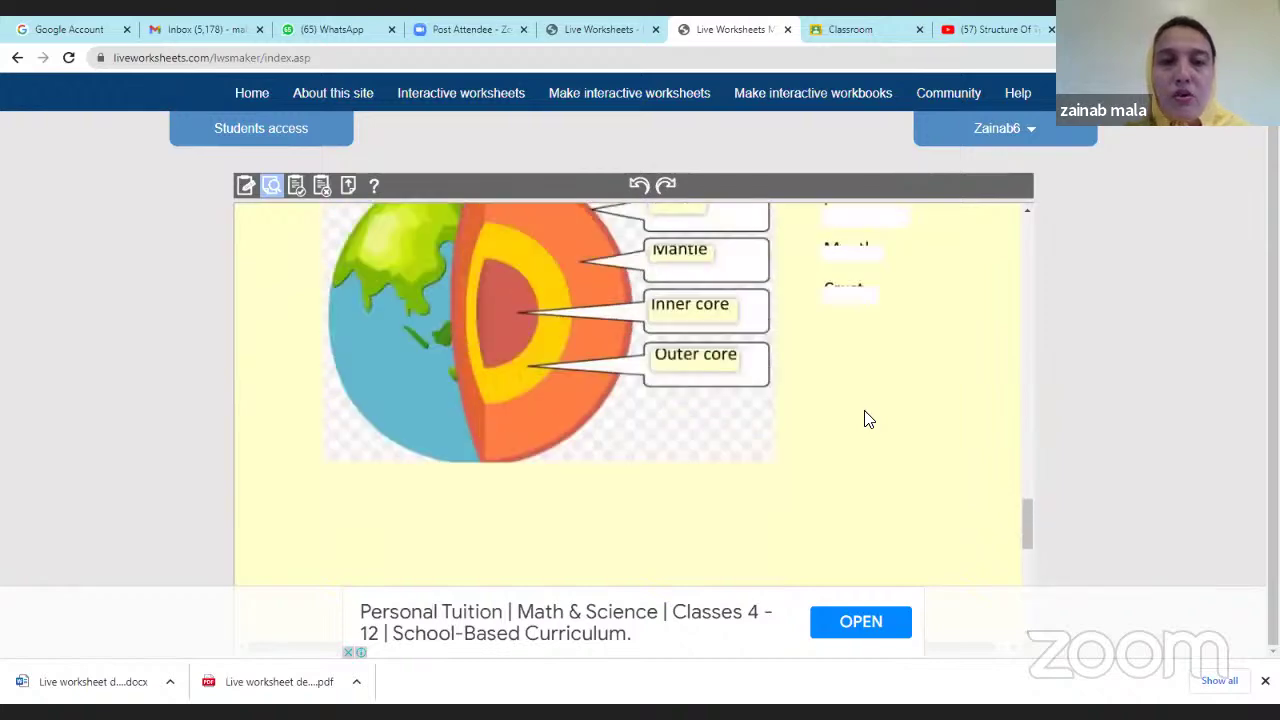
pyautogui.scroll(10, 868, 419)
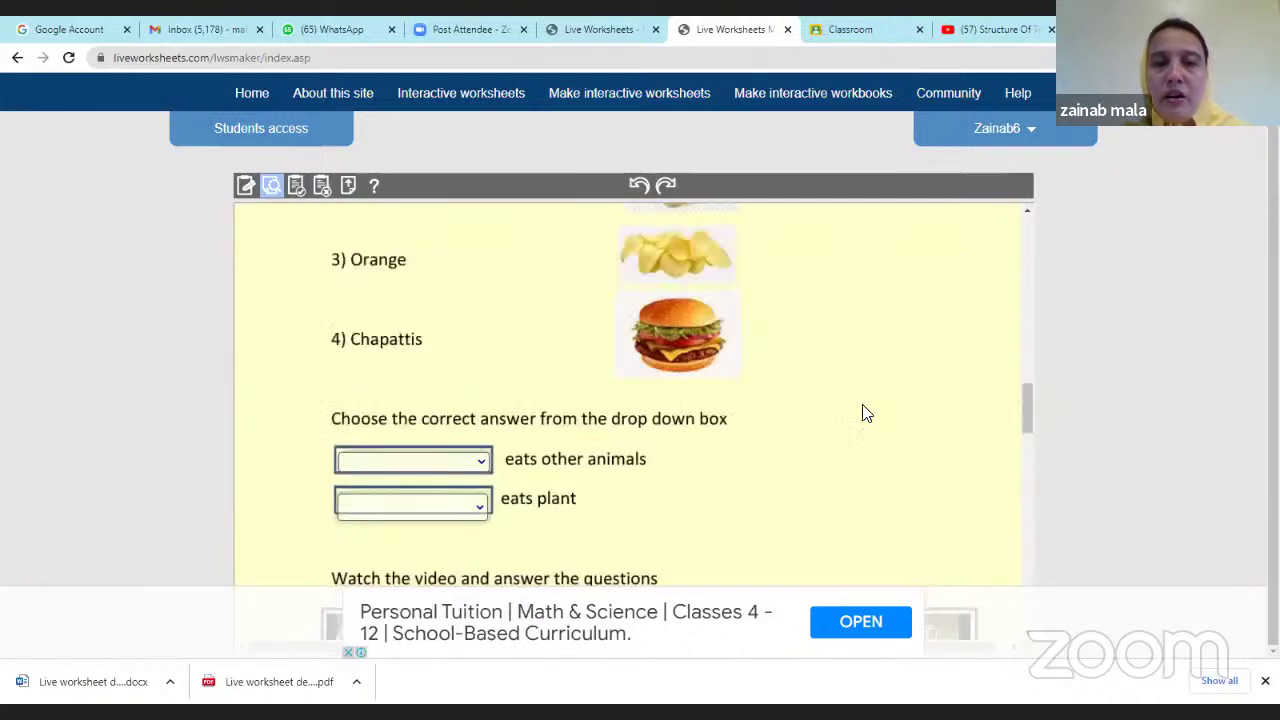
pyautogui.scroll(10, 690, 375)
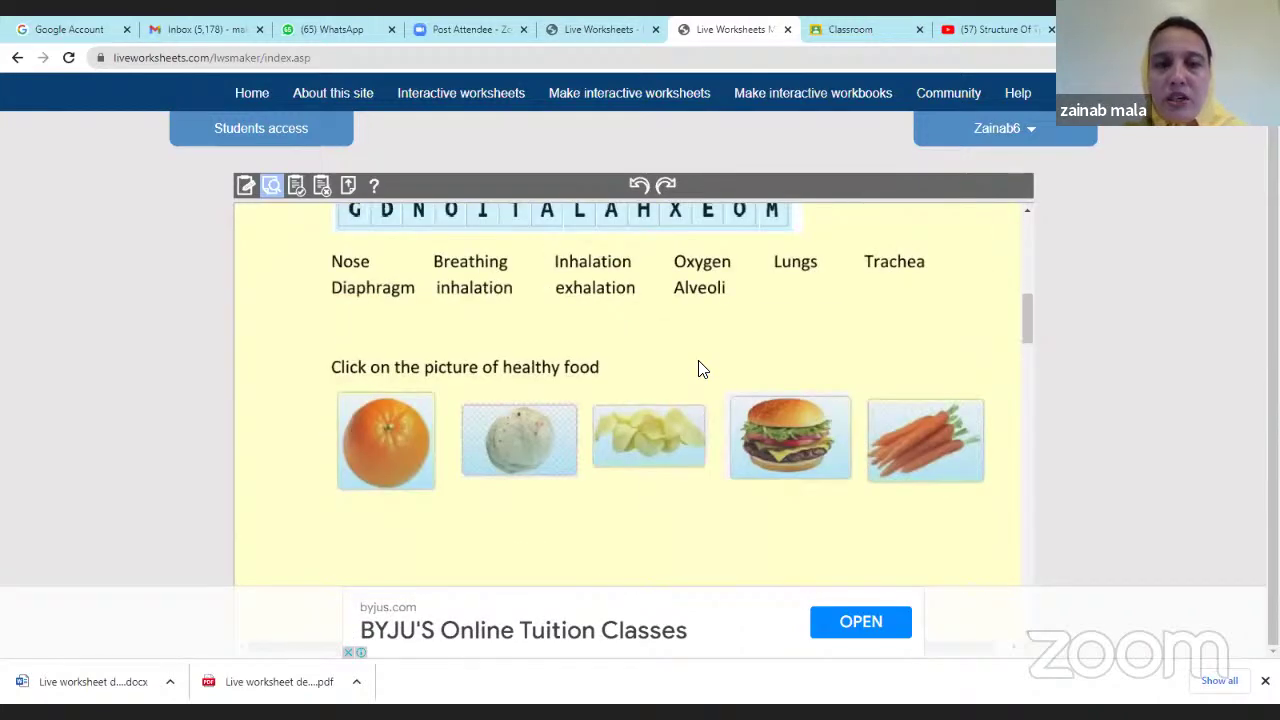
pyautogui.scroll(8, 698, 370)
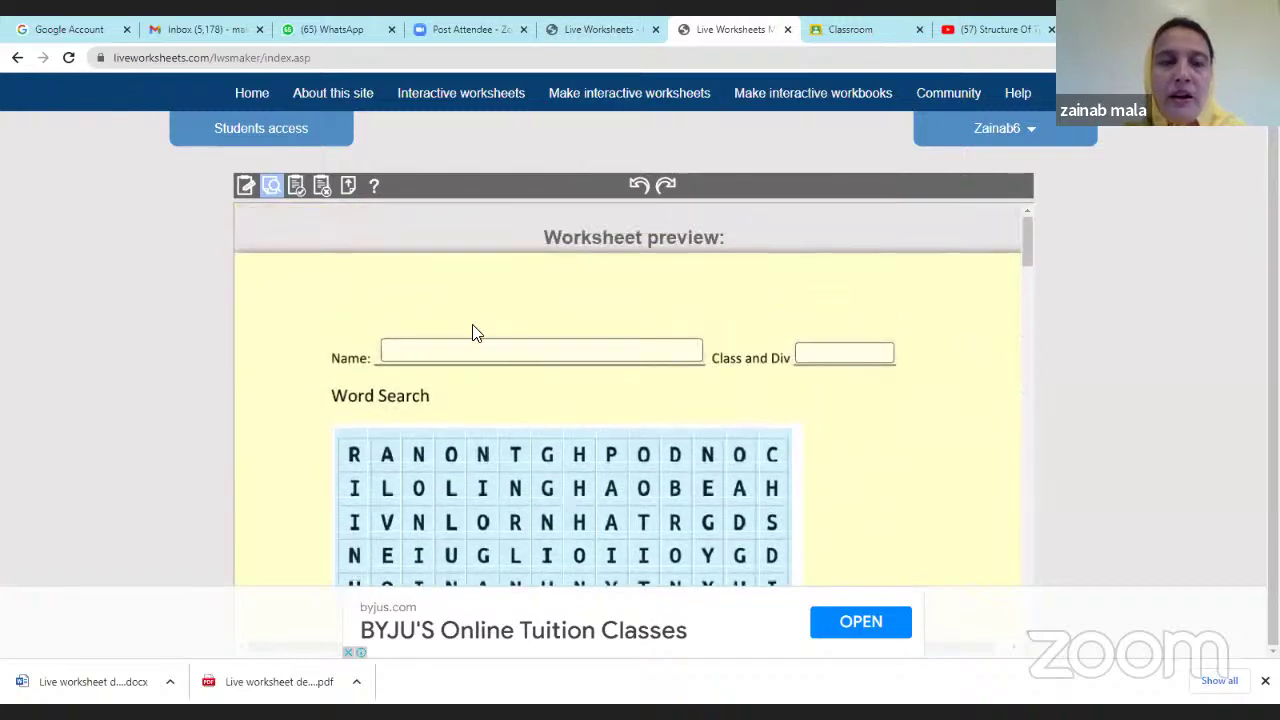
pyautogui.scroll(-10, 500, 340)
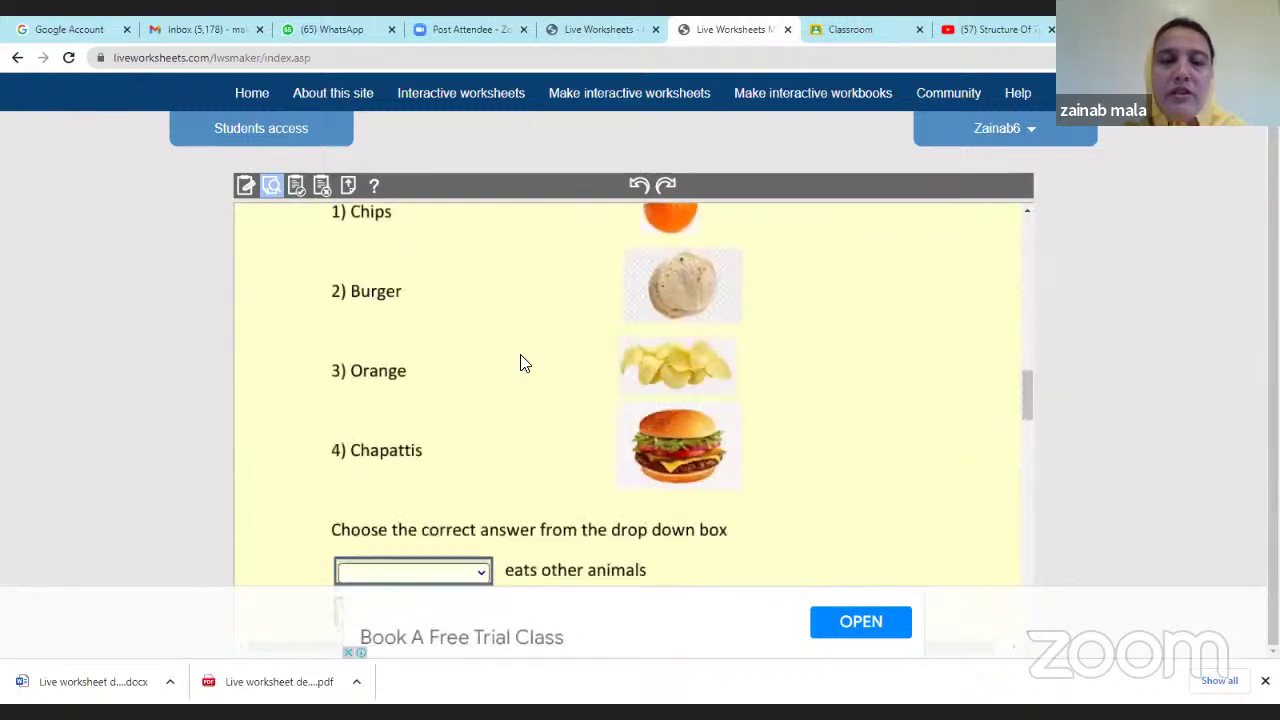
pyautogui.scroll(-15, 530, 380)
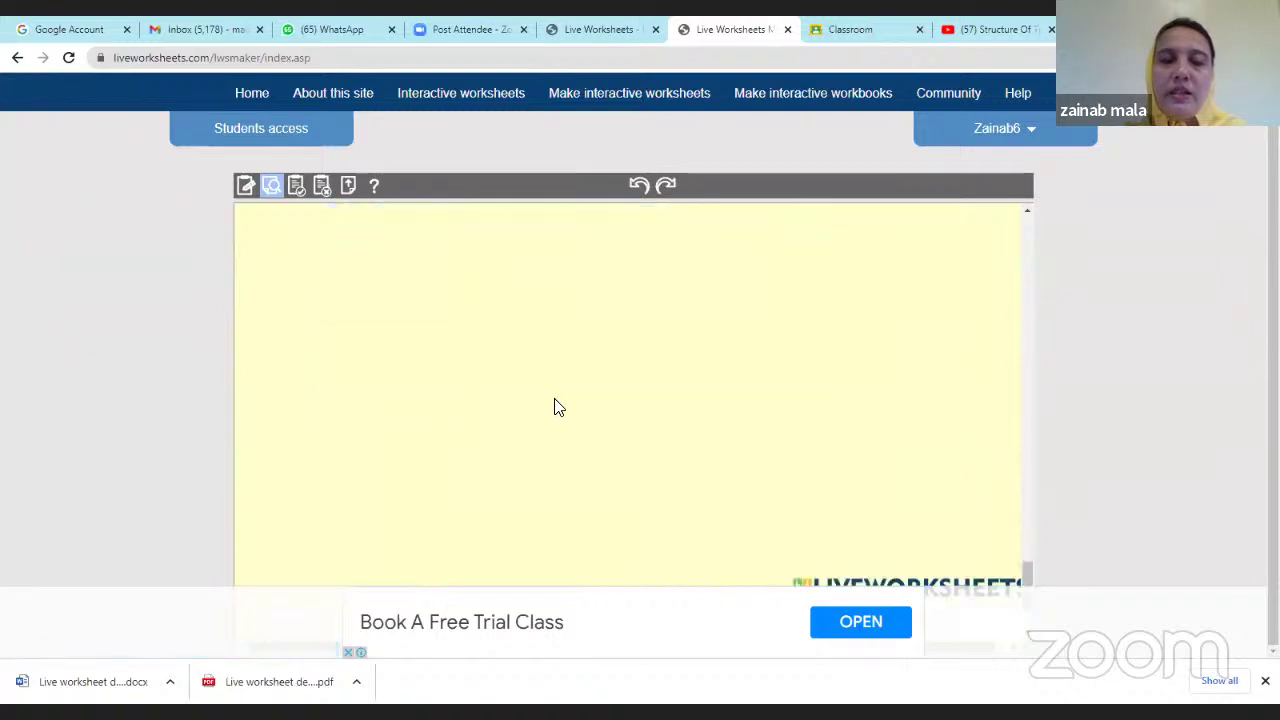
pyautogui.scroll(-2, 560, 412)
pyautogui.click(604, 517)
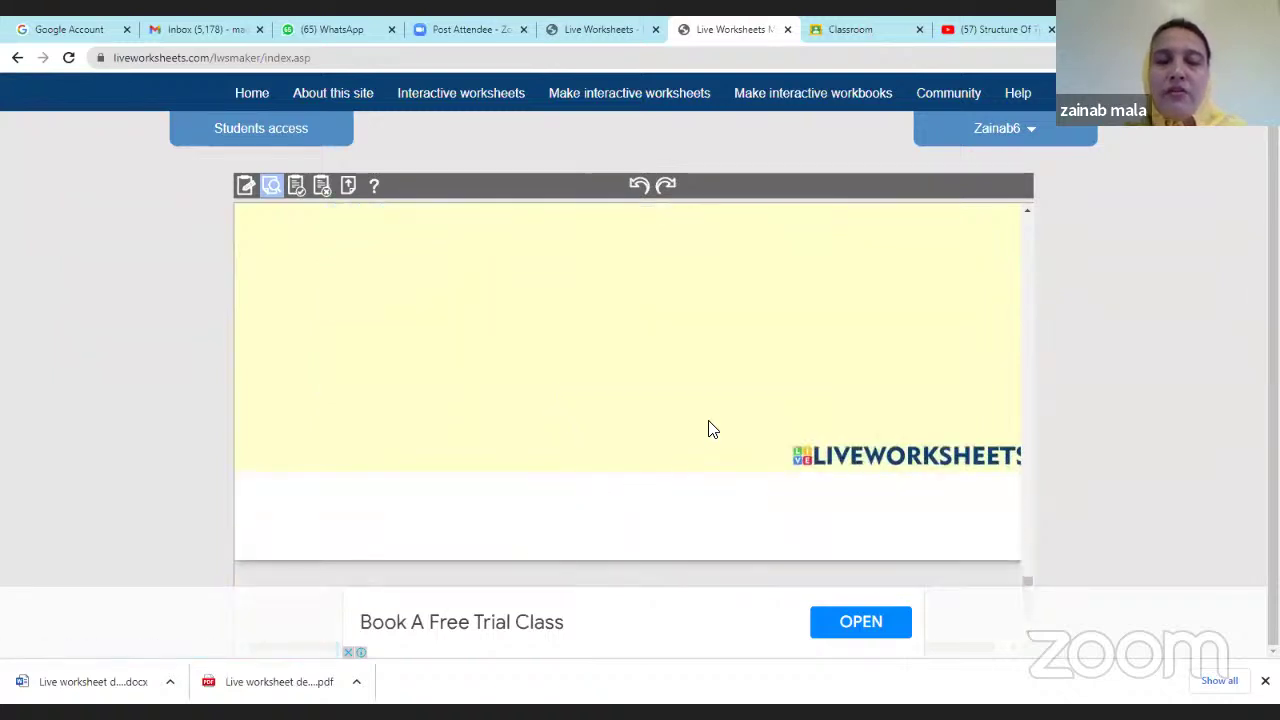
pyautogui.scroll(8, 708, 428)
pyautogui.scroll(-1, 706, 440)
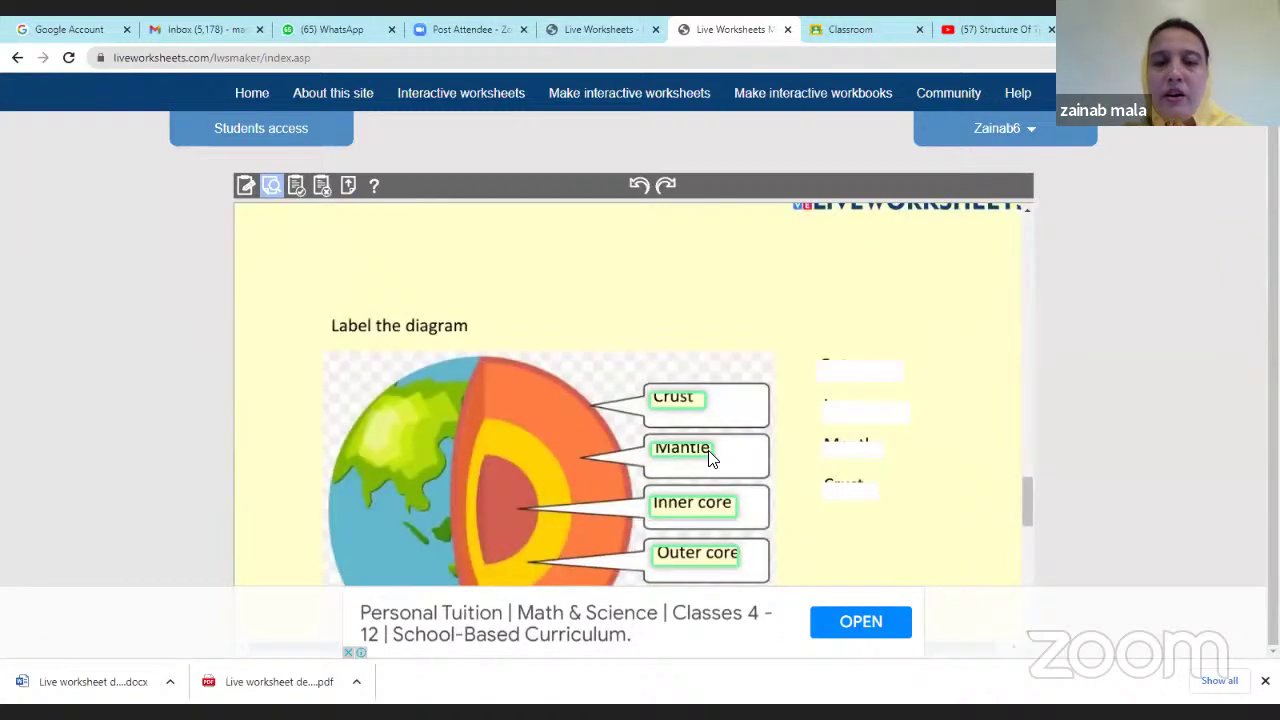
pyautogui.scroll(-2, 708, 457)
pyautogui.scroll(8, 708, 446)
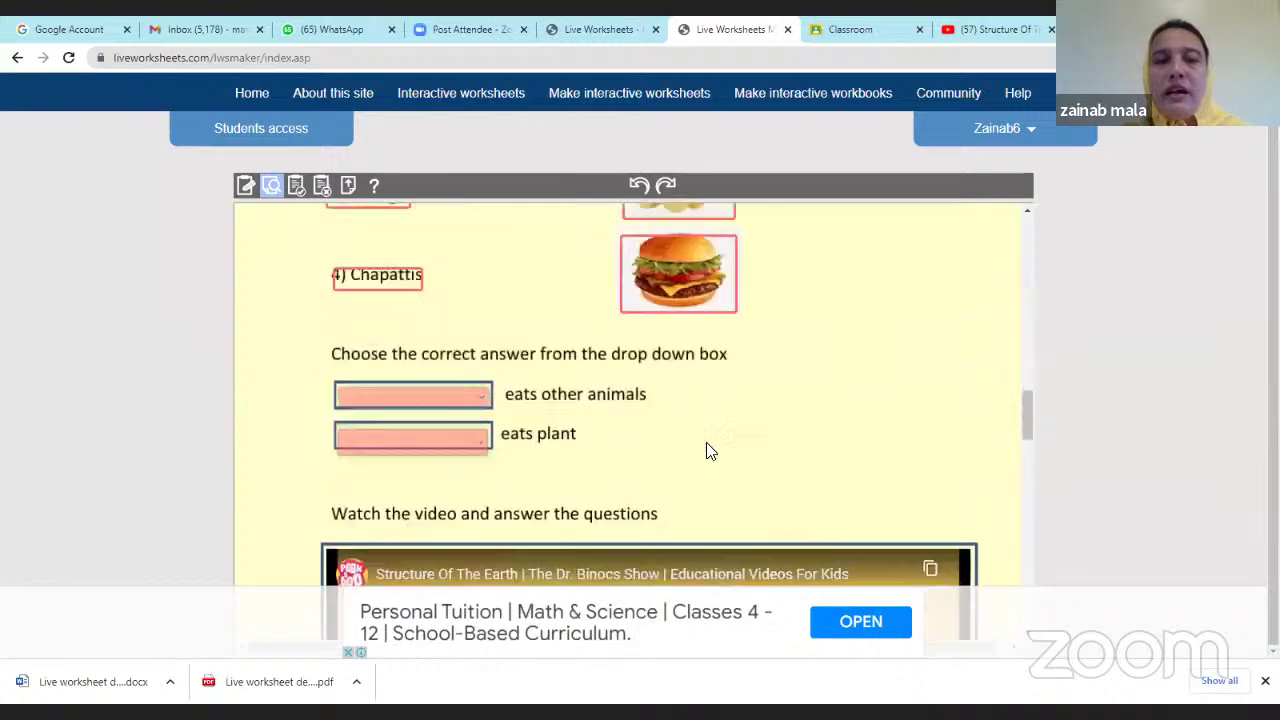
pyautogui.scroll(9, 706, 440)
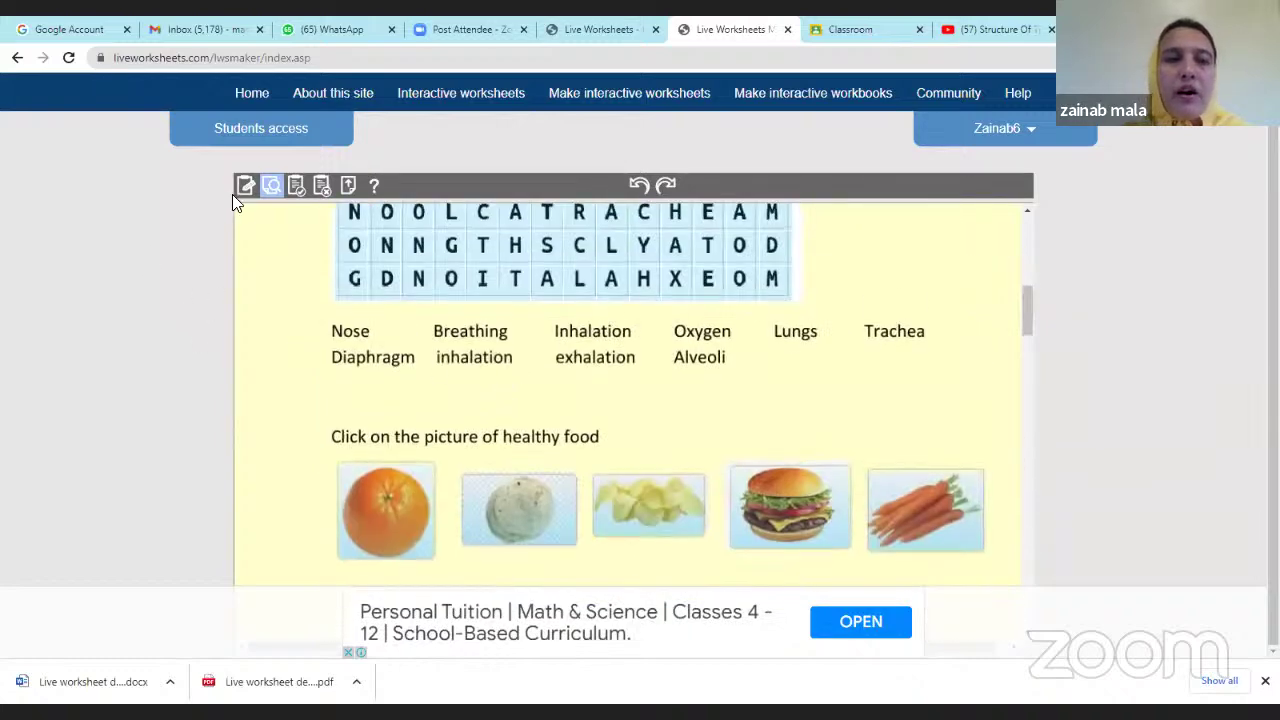
# Switch back to edit mode and return to the top, at the Name and Class fields.
pyautogui.click(245, 188)
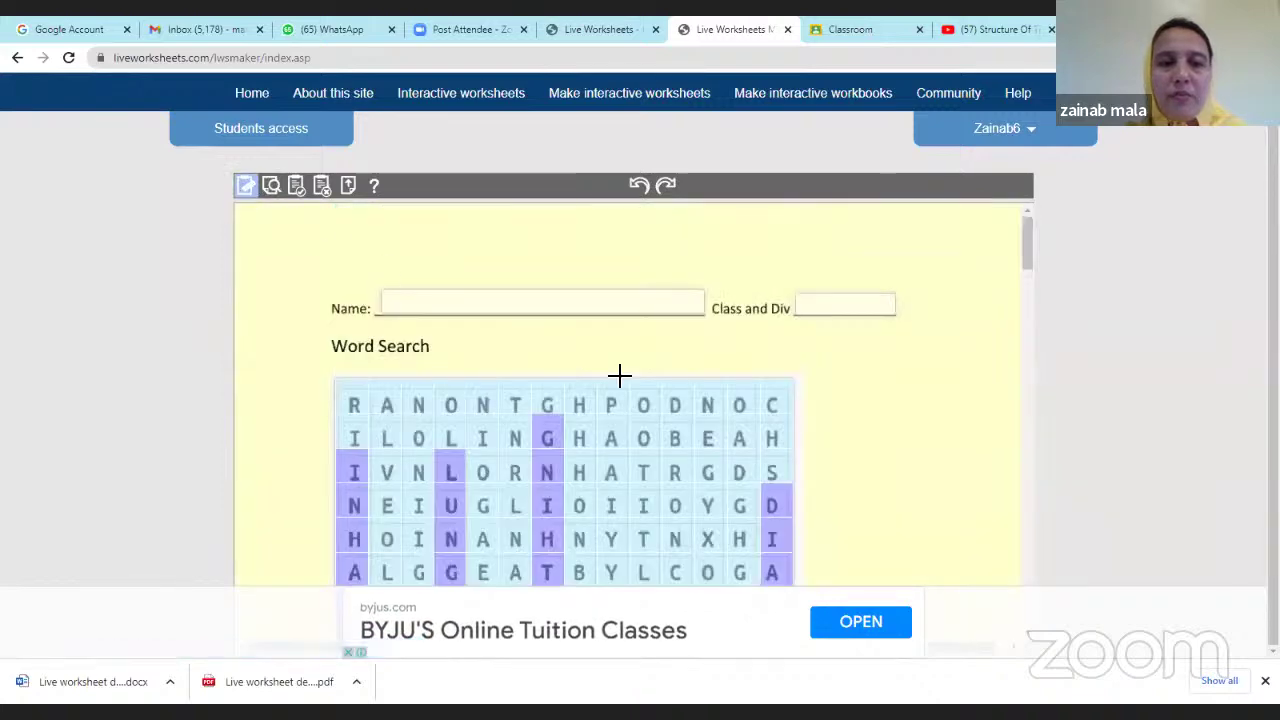
pyautogui.scroll(-6, 671, 398)
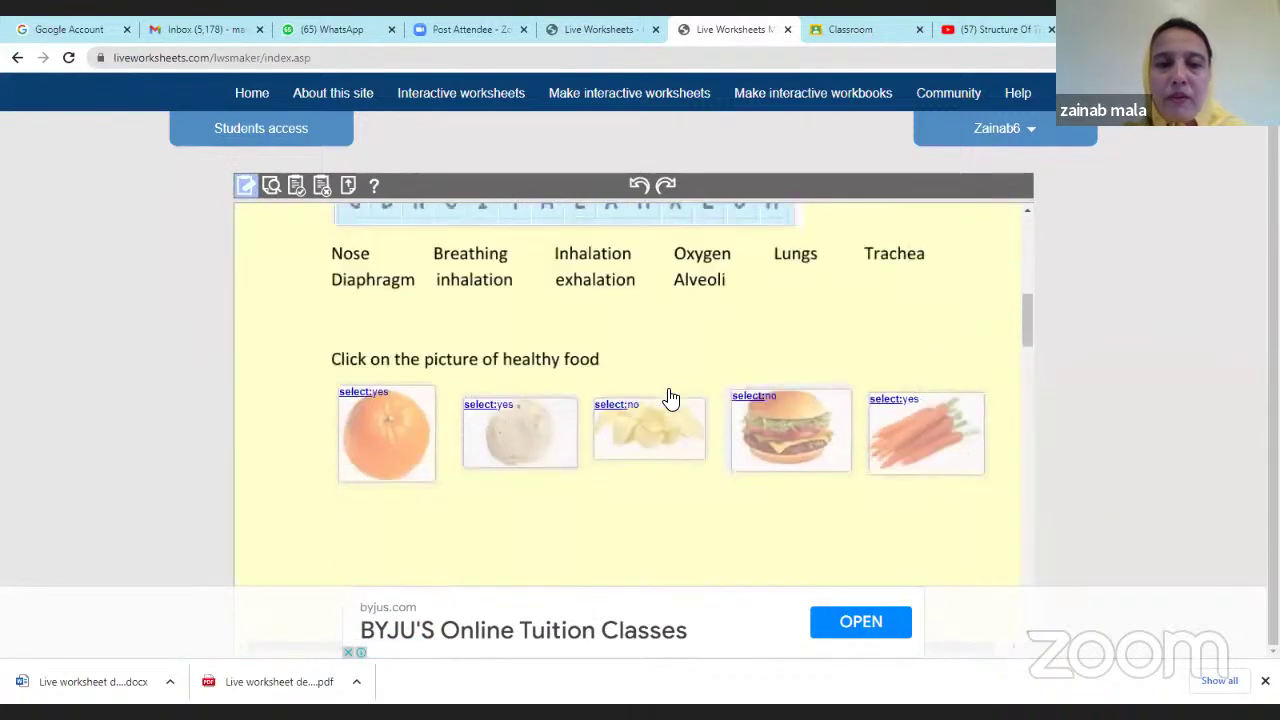
pyautogui.scroll(2, 671, 398)
pyautogui.scroll(3, 671, 398)
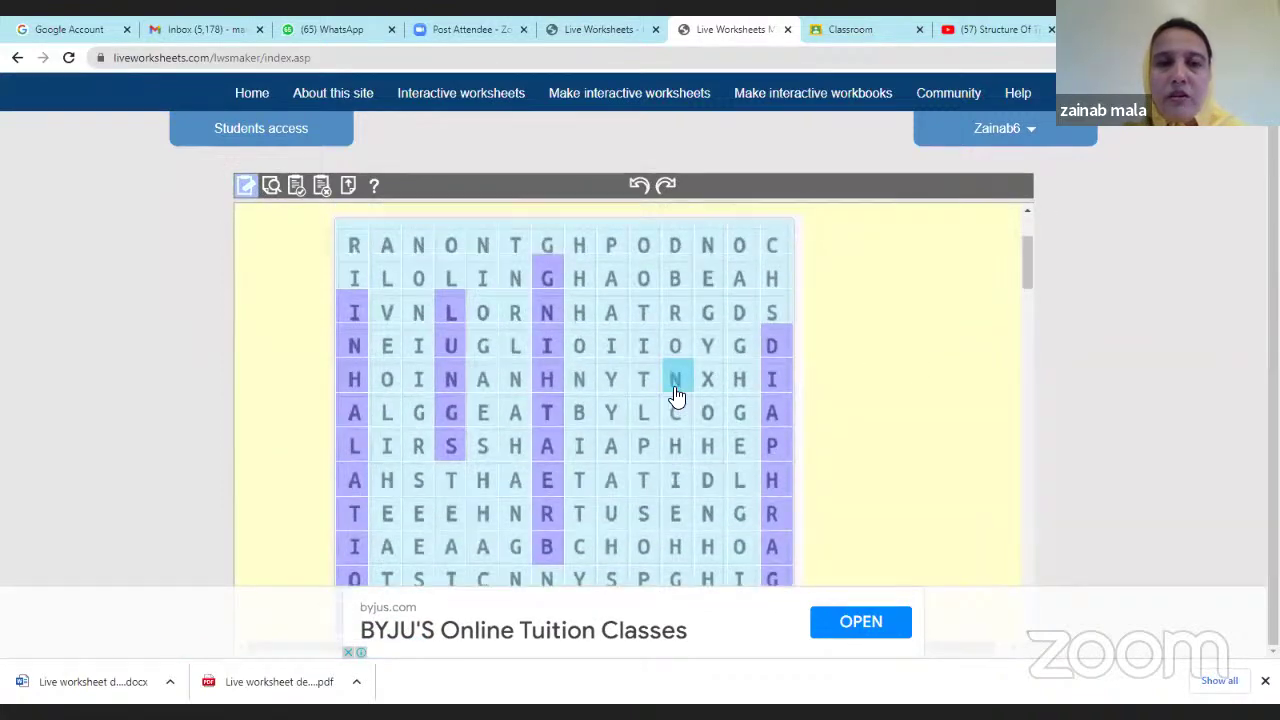
pyautogui.scroll(2, 938, 431)
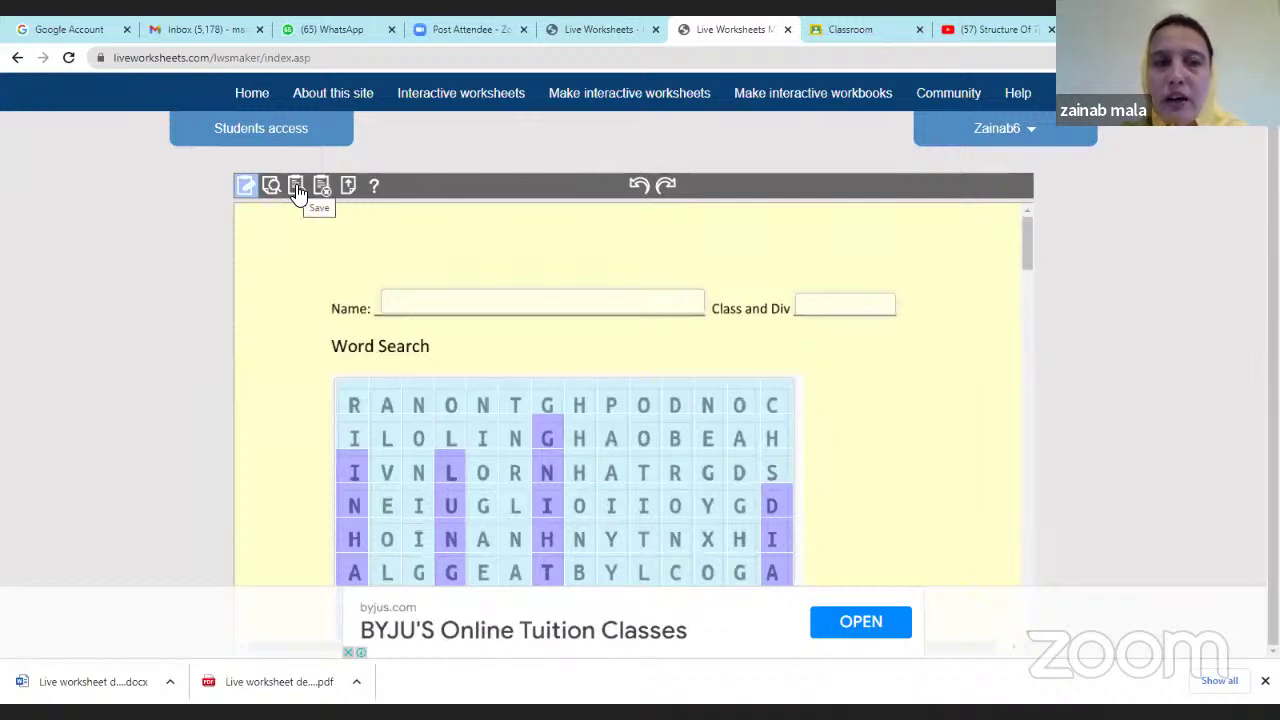
# Save the worksheet to bring up the share-or-keep-private prompt.
pyautogui.click(297, 191)
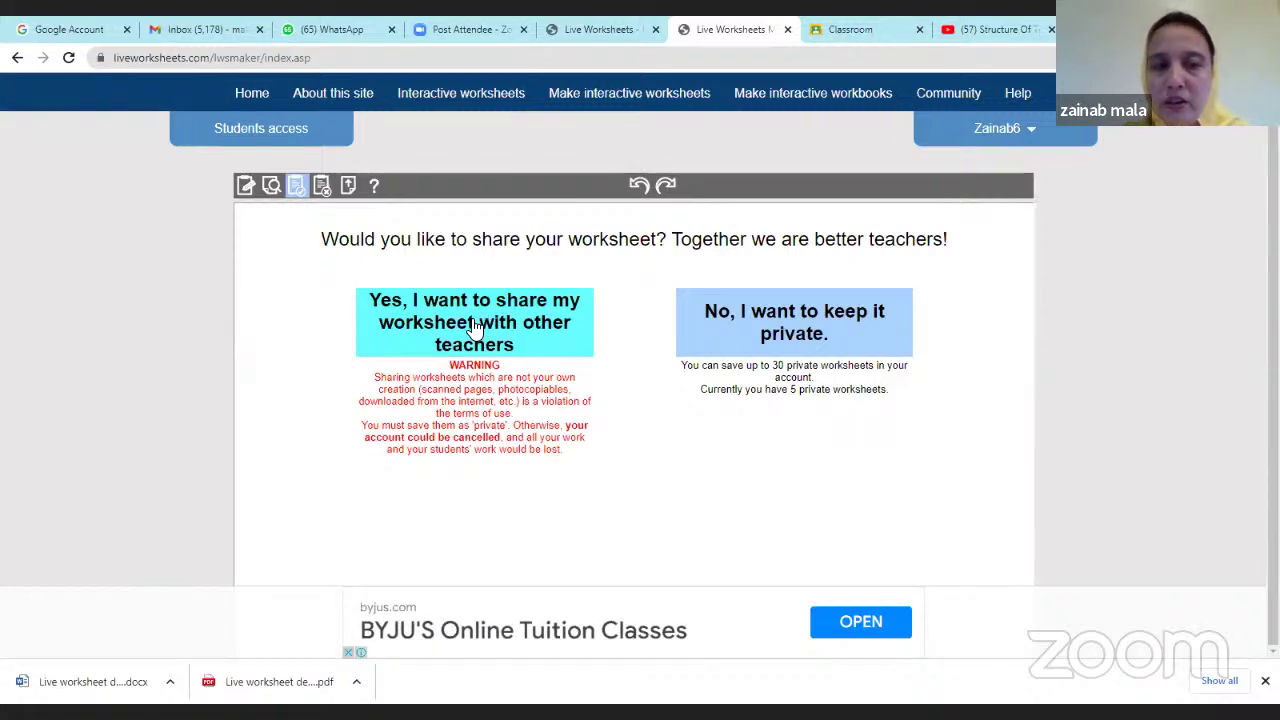
# Choose to share the worksheet, title it Food and set the language to English.
pyautogui.click(470, 318)
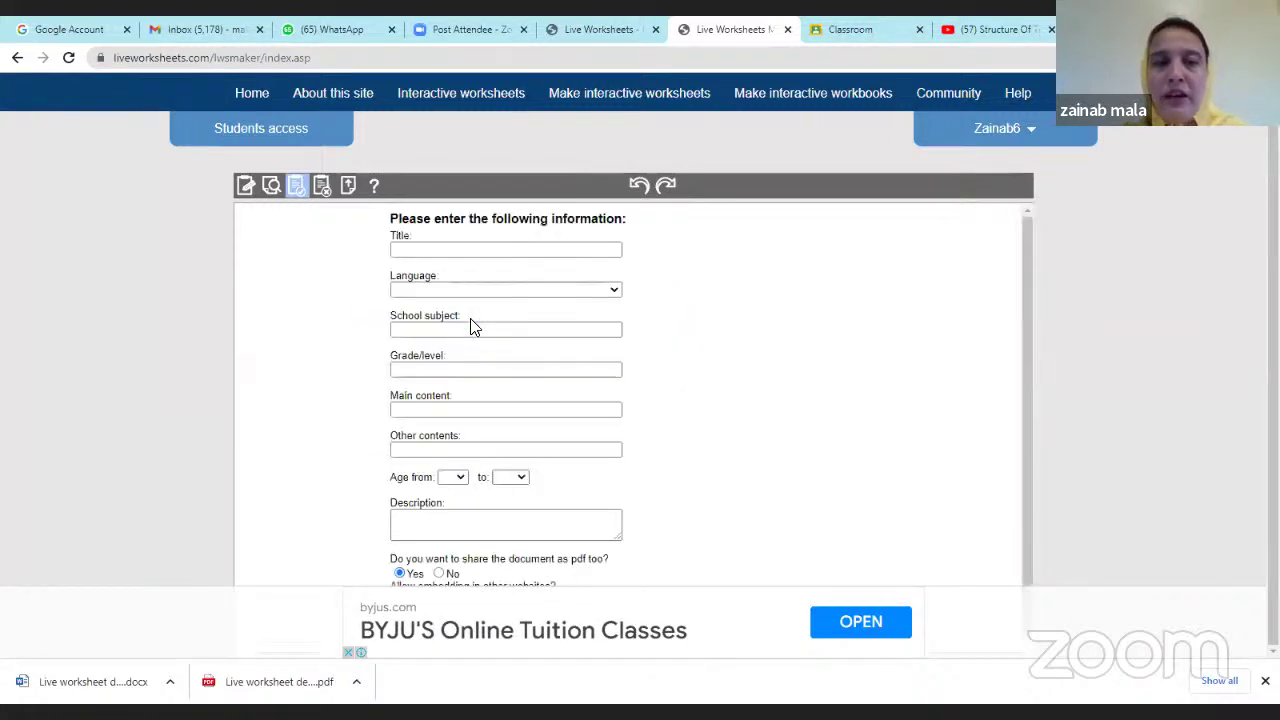
pyautogui.click(460, 250)
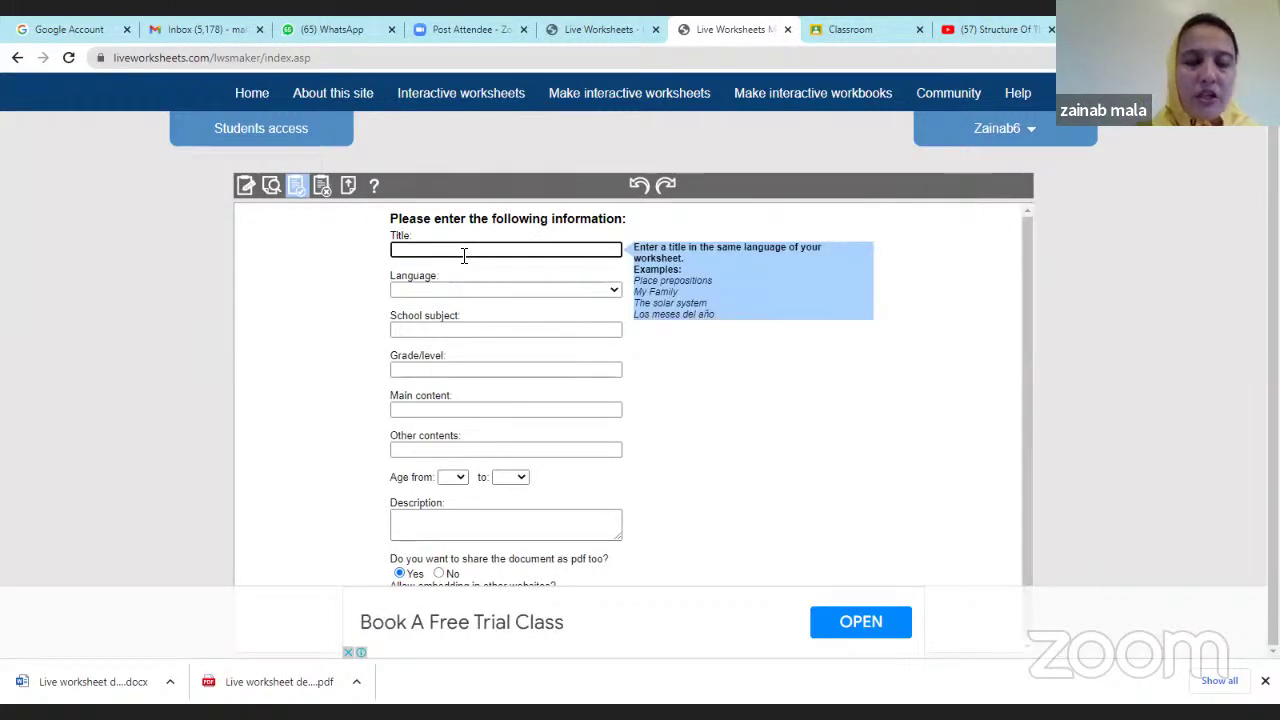
pyautogui.write('Food')
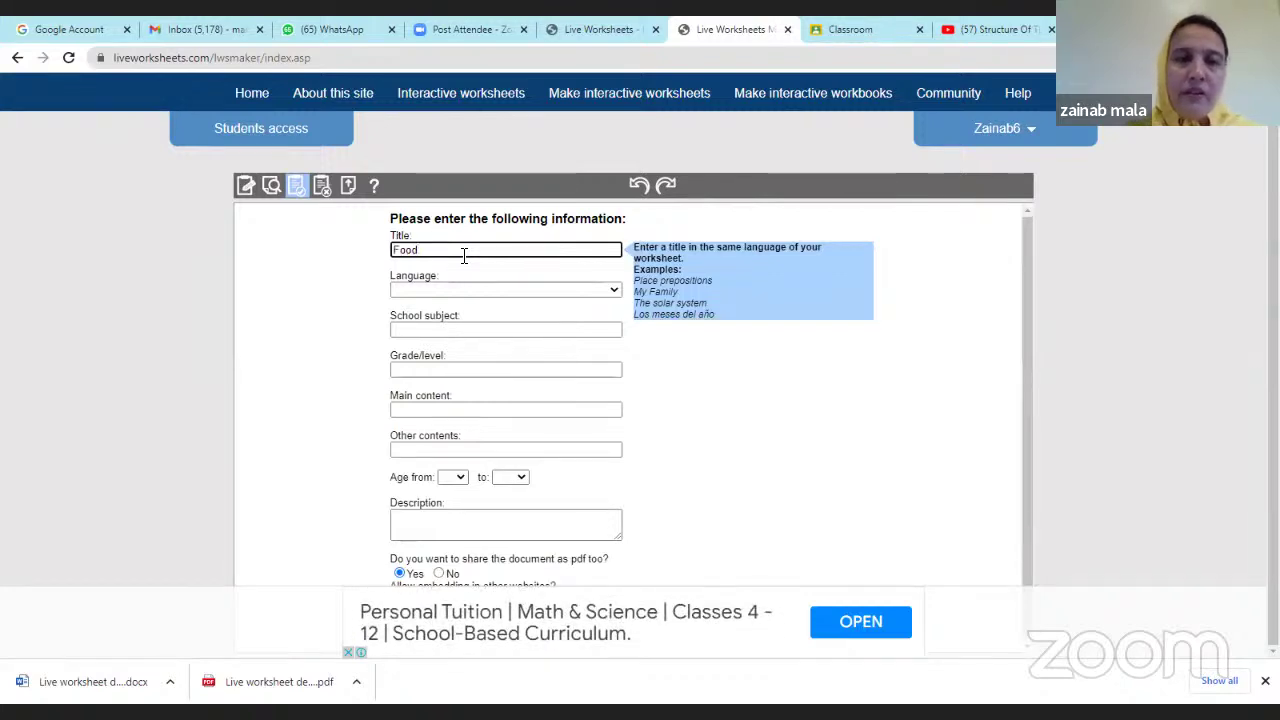
pyautogui.click(446, 292)
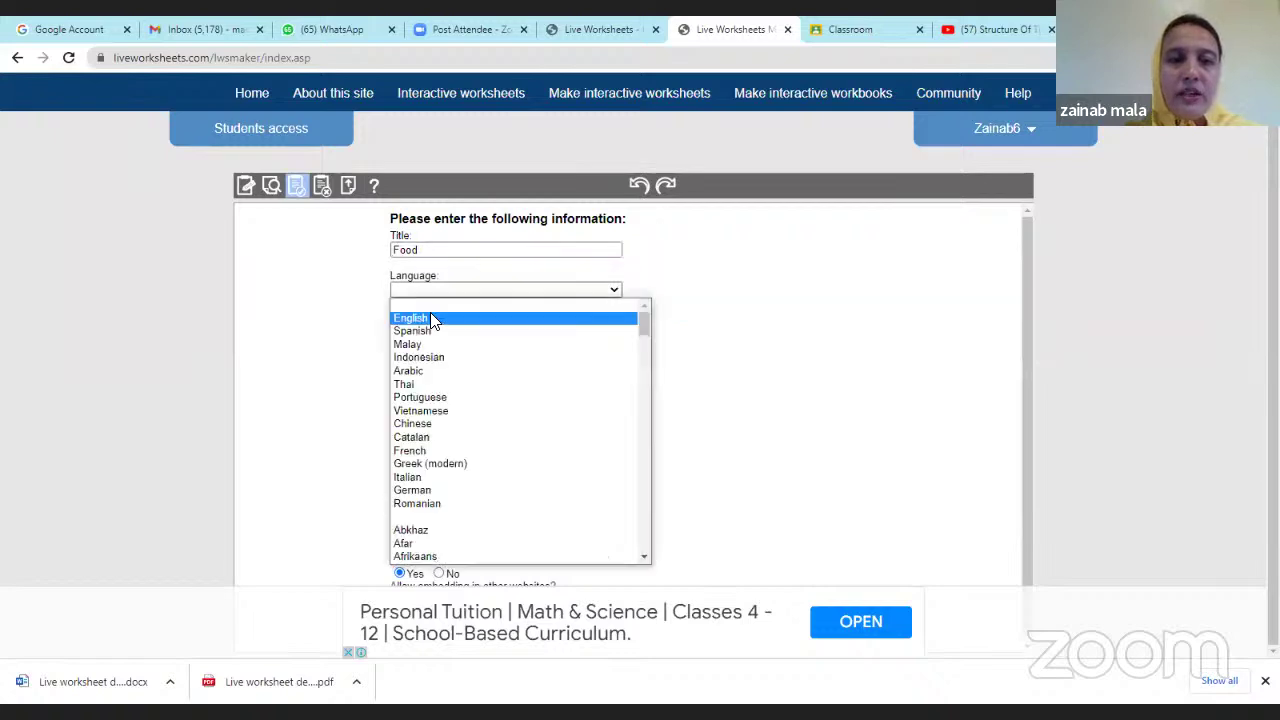
pyautogui.click(430, 318)
# Set the subject to Biology, grade 7 and main content 'type of foods'.
pyautogui.click(441, 331)
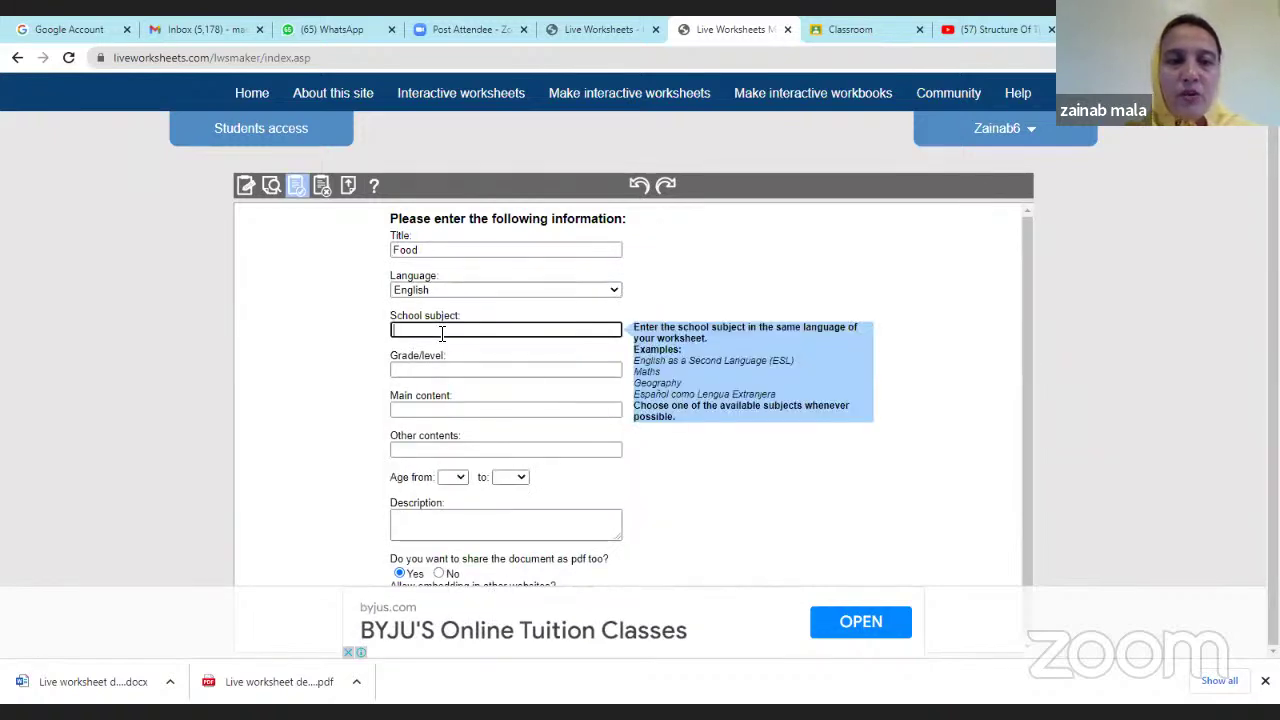
pyautogui.write('bio')
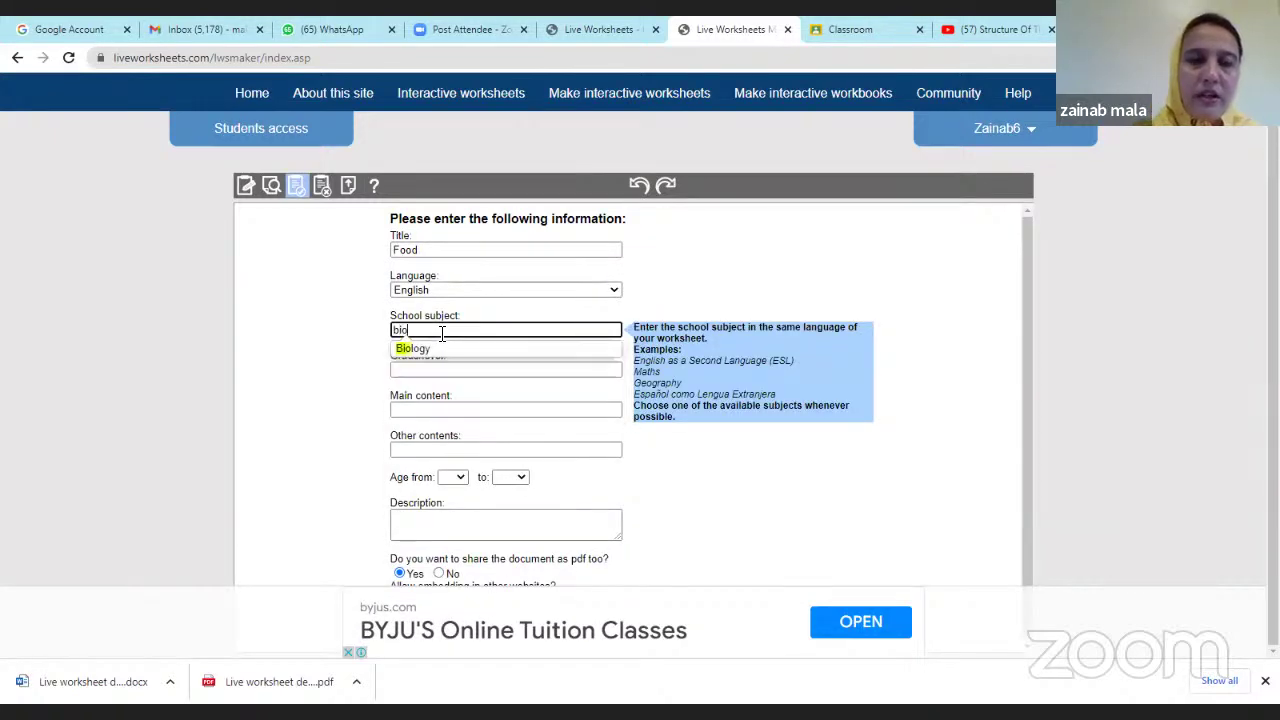
pyautogui.click(444, 349)
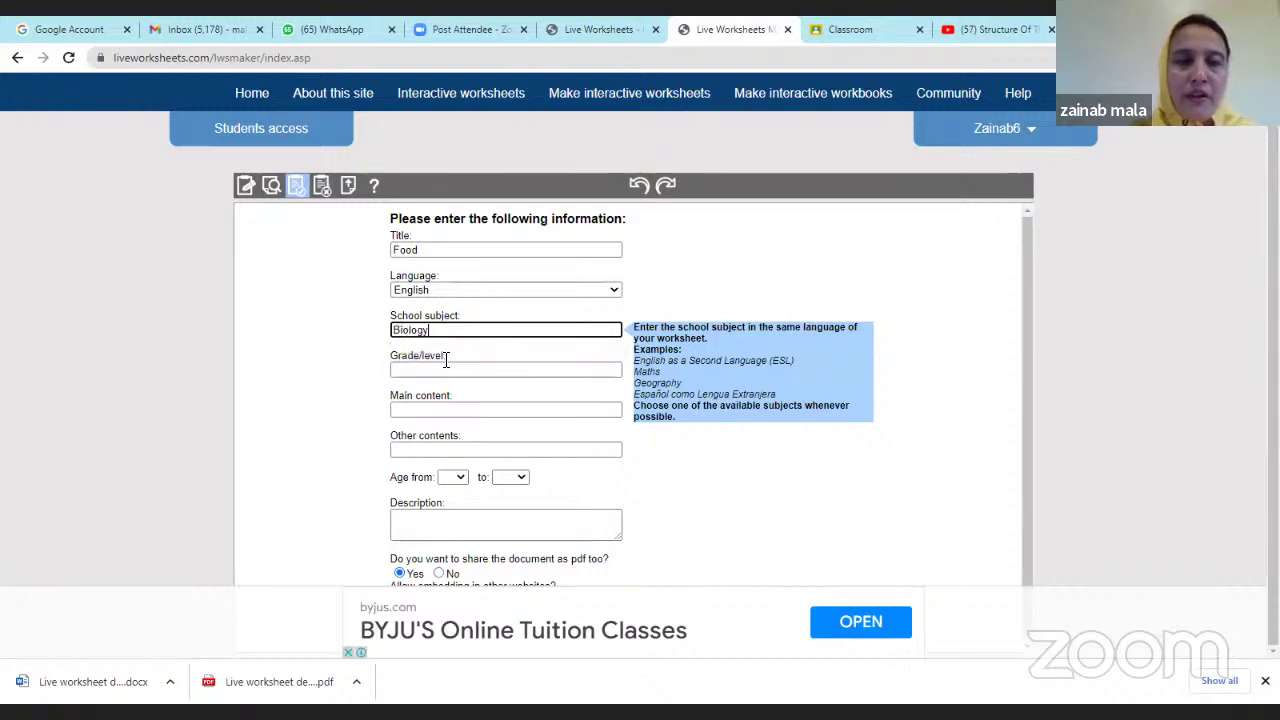
pyautogui.click(448, 368)
pyautogui.write('7')
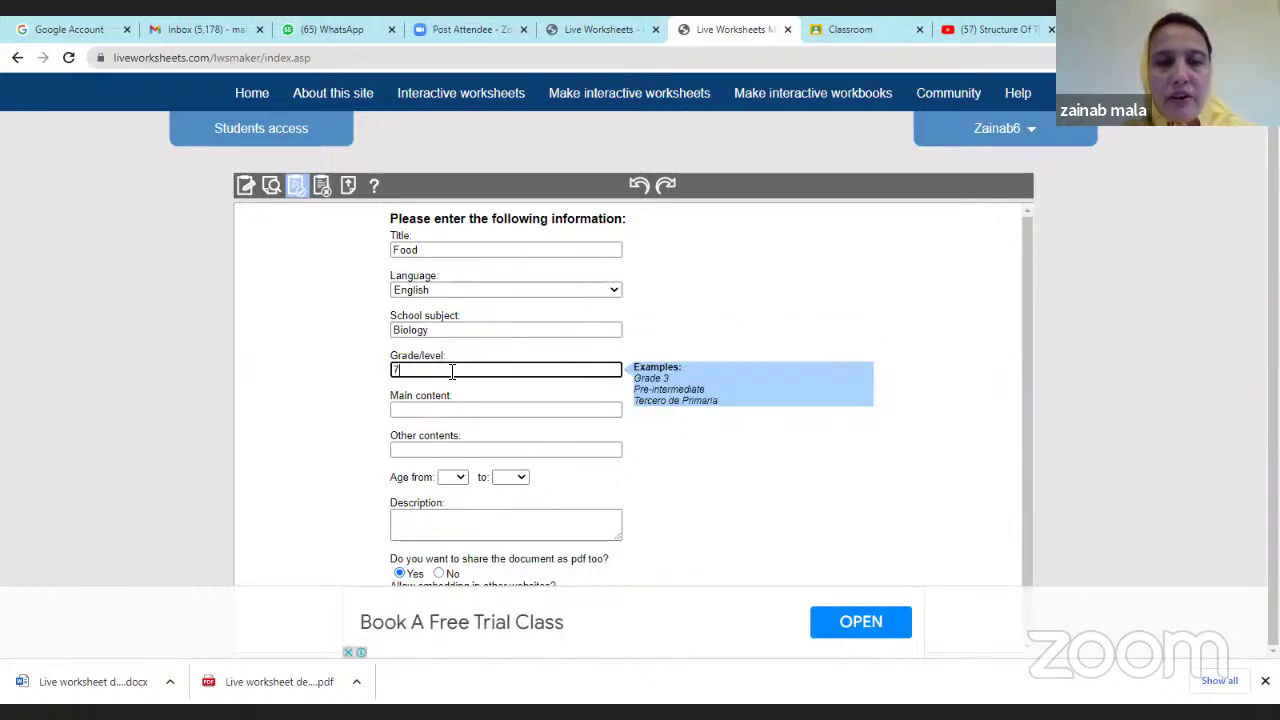
pyautogui.click(451, 411)
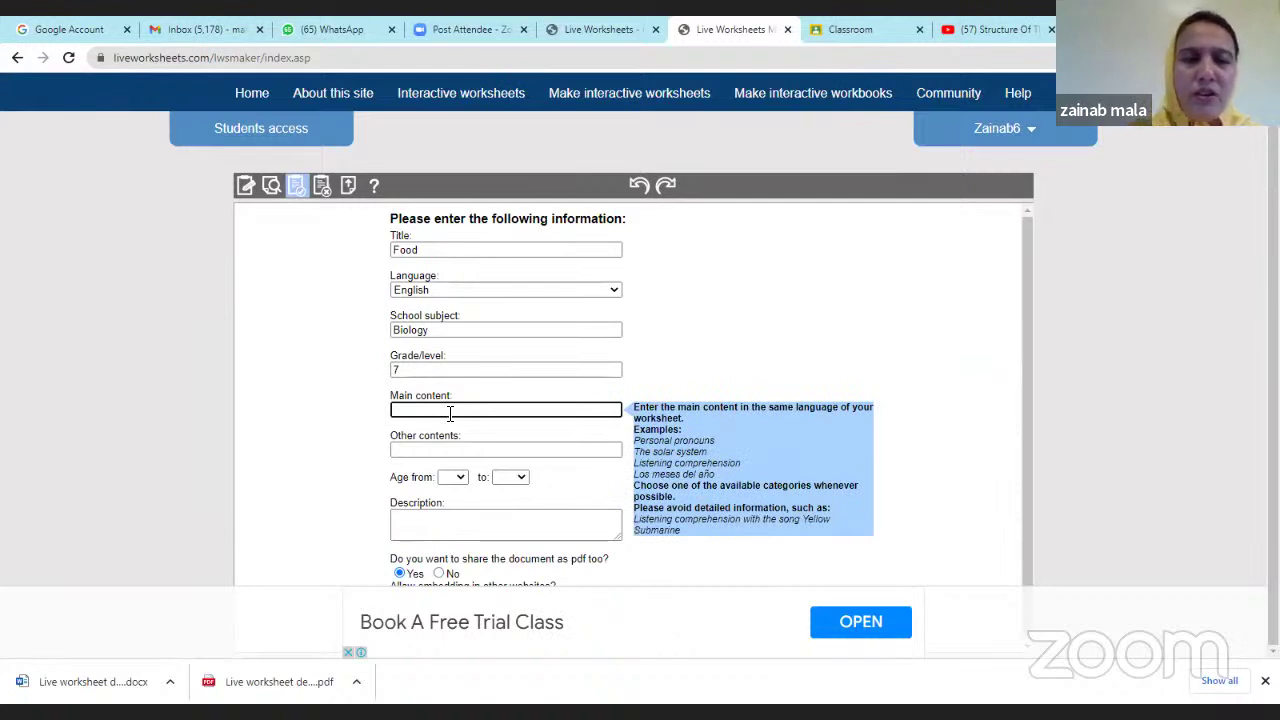
pyautogui.write('typ')
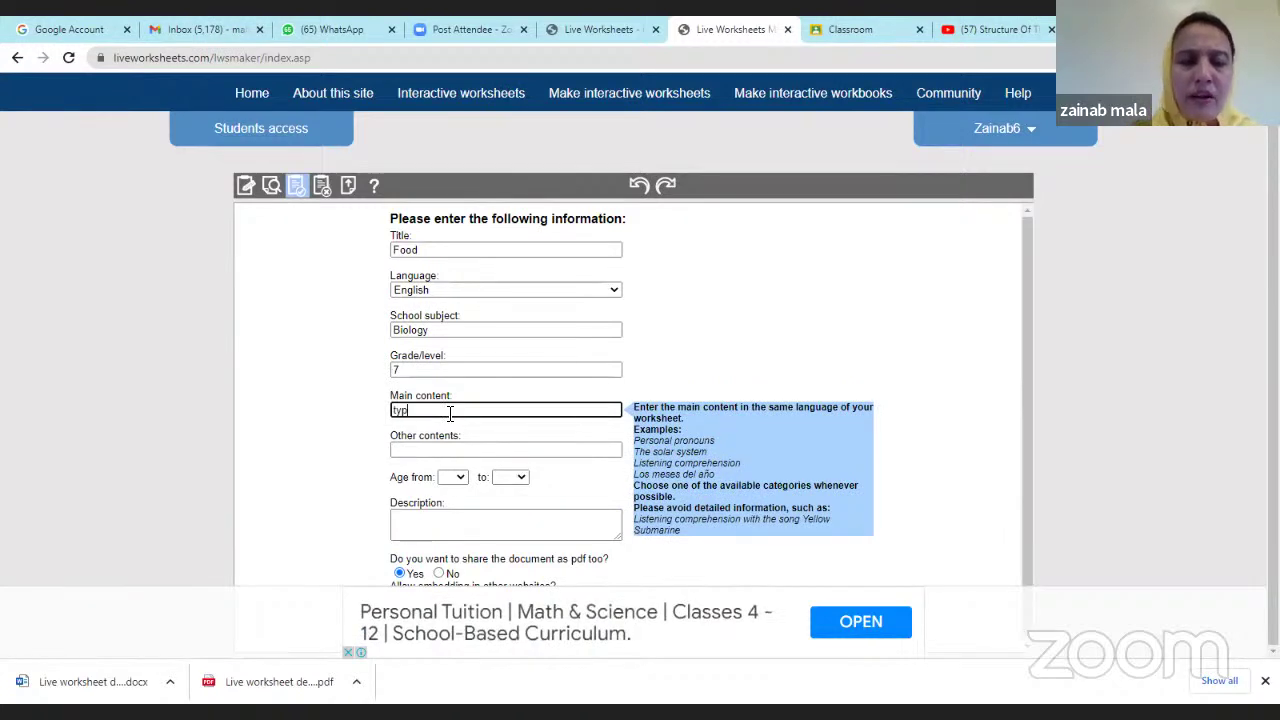
pyautogui.write('e ')
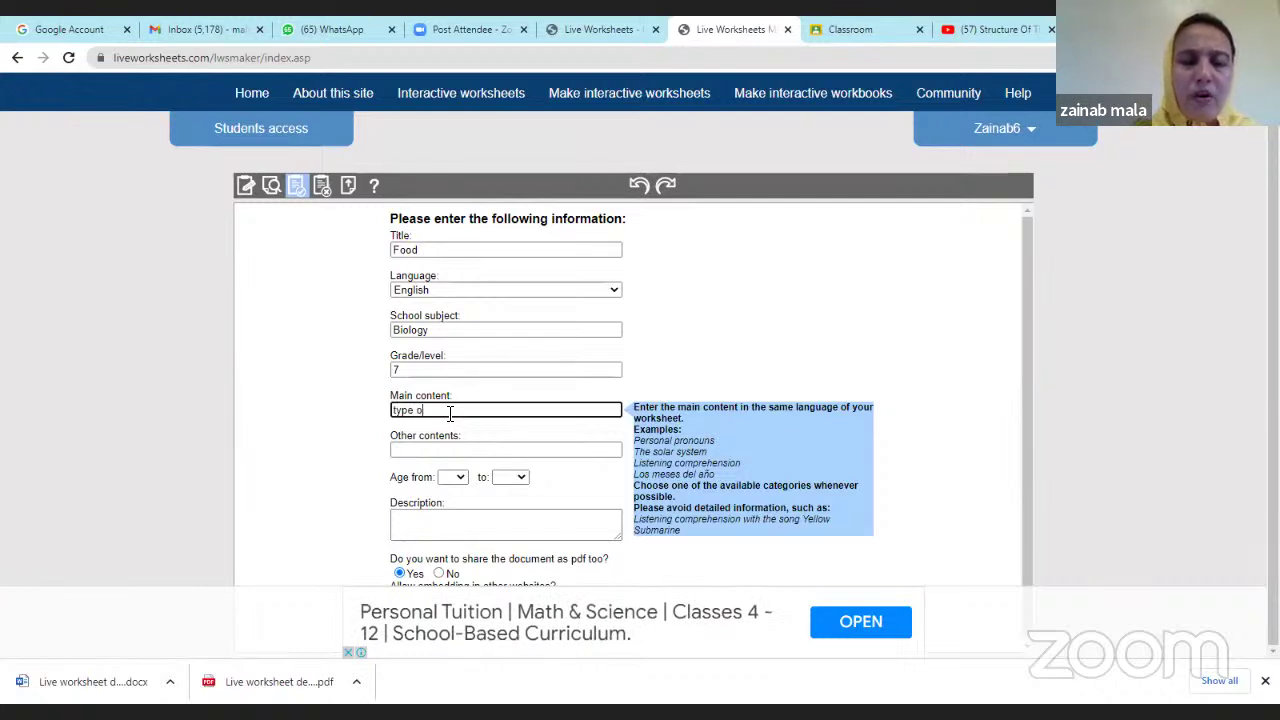
pyautogui.write('of f')
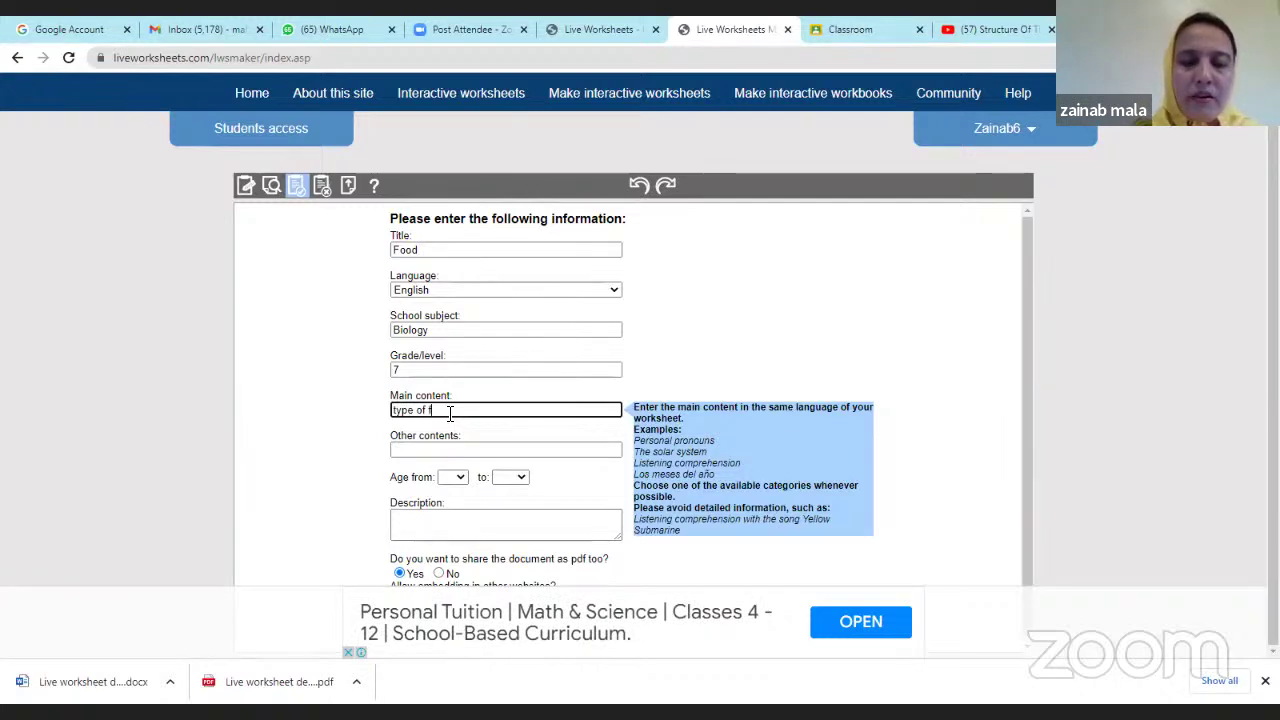
pyautogui.write('ood')
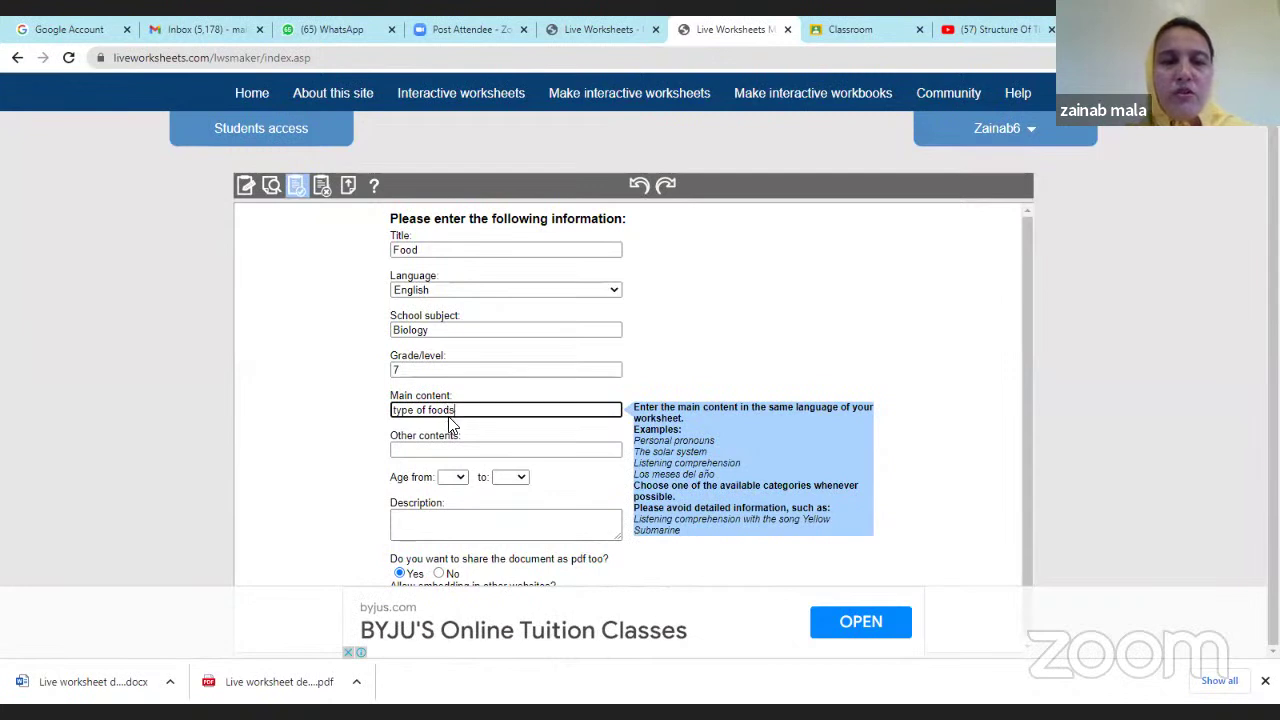
pyautogui.write('s')
pyautogui.click(458, 450)
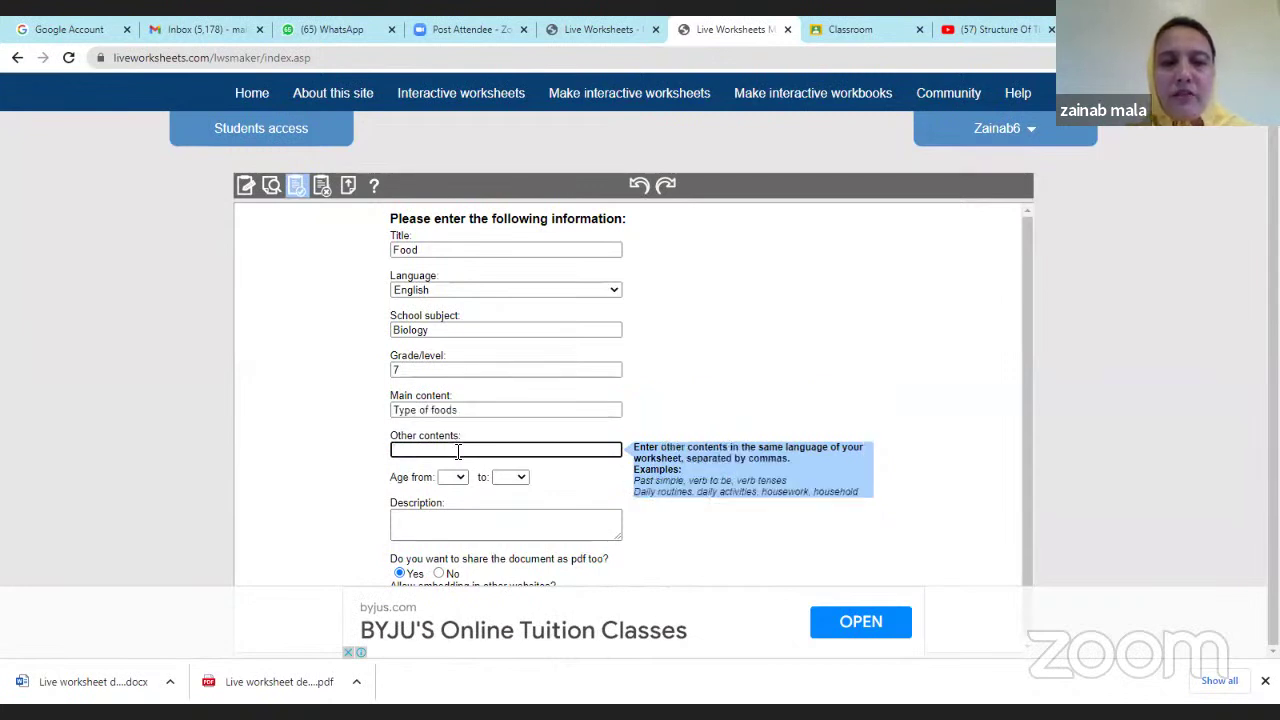
# Enter other contents 'aaa', set ages 8 to 12, and set PDF sharing to No.
pyautogui.write('aaa')
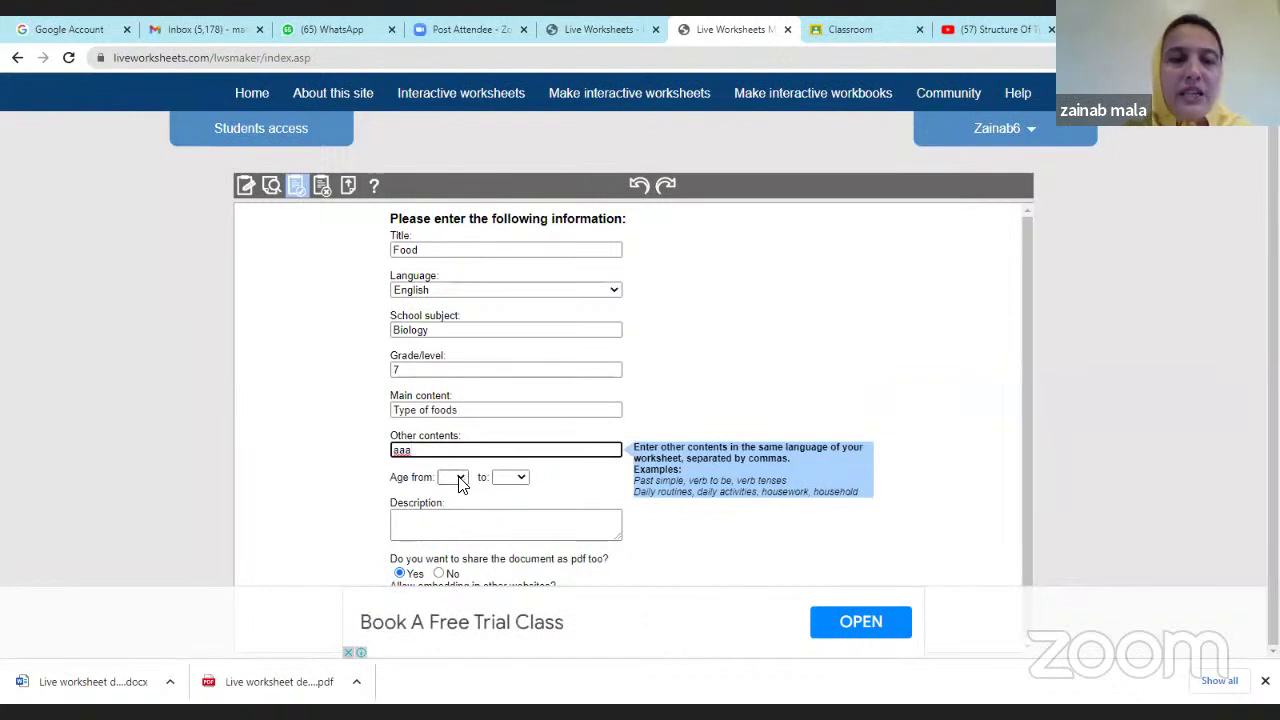
pyautogui.click(453, 477)
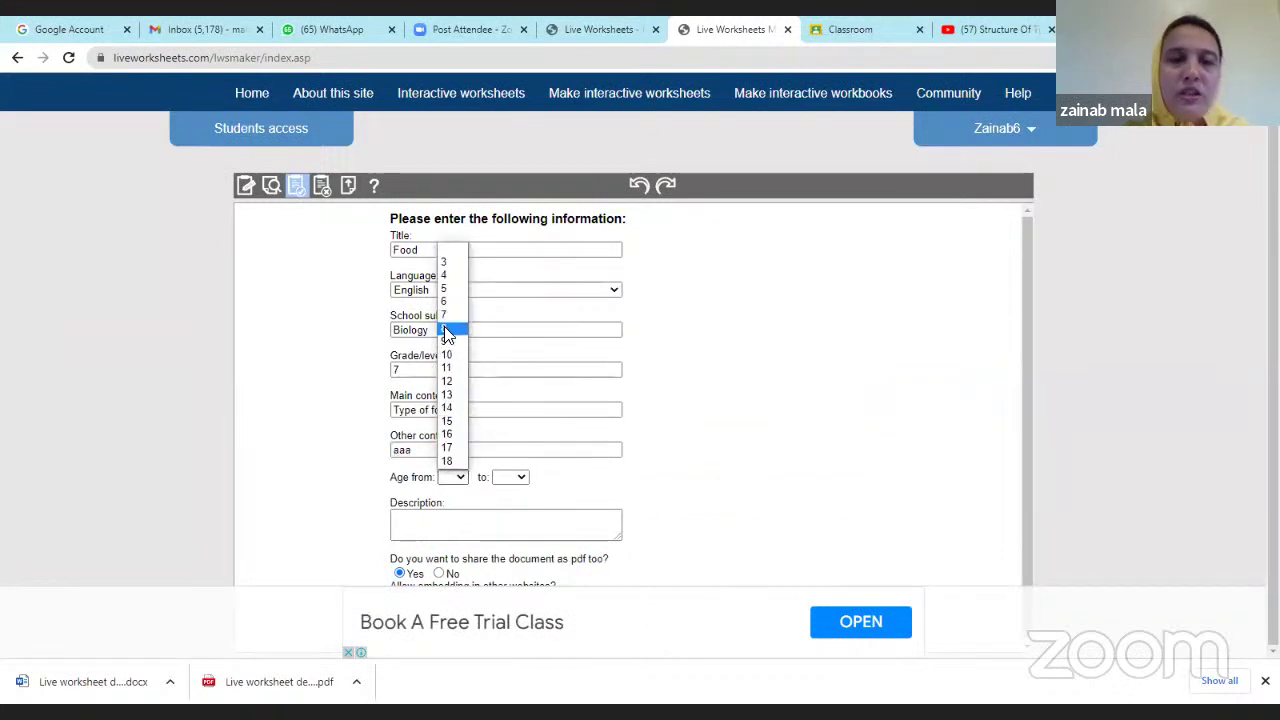
pyautogui.click(446, 331)
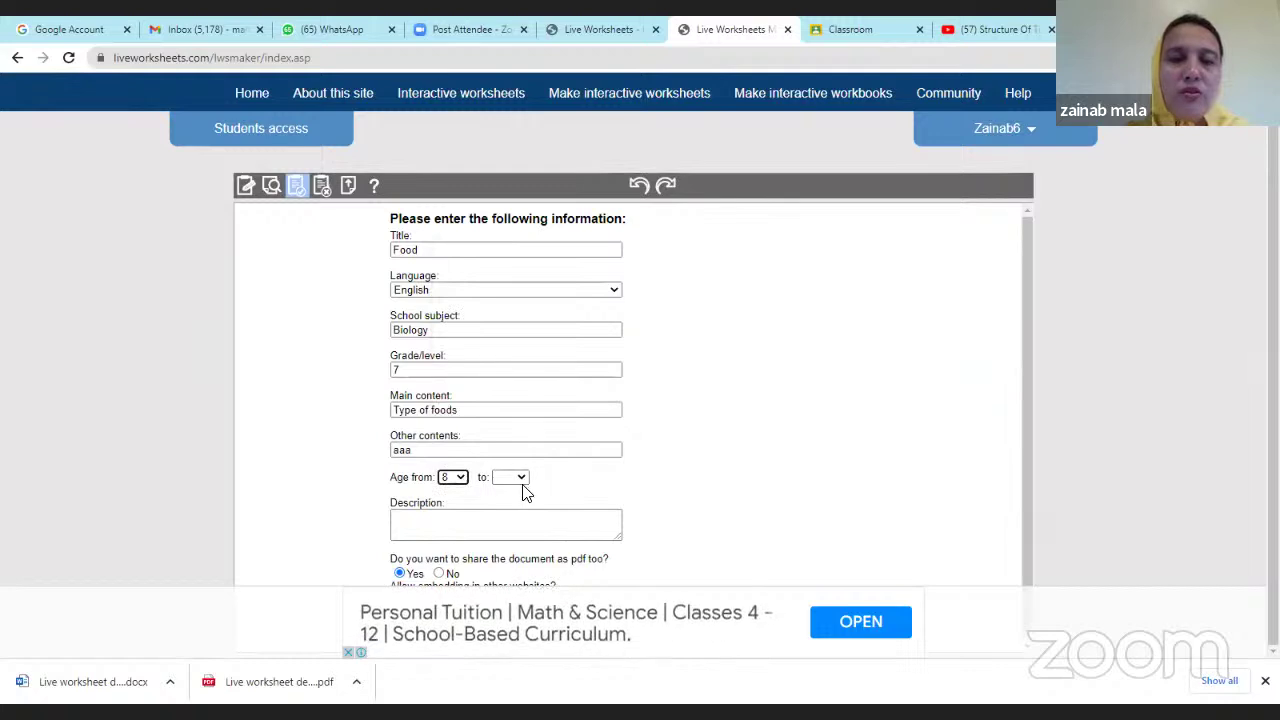
pyautogui.click(509, 477)
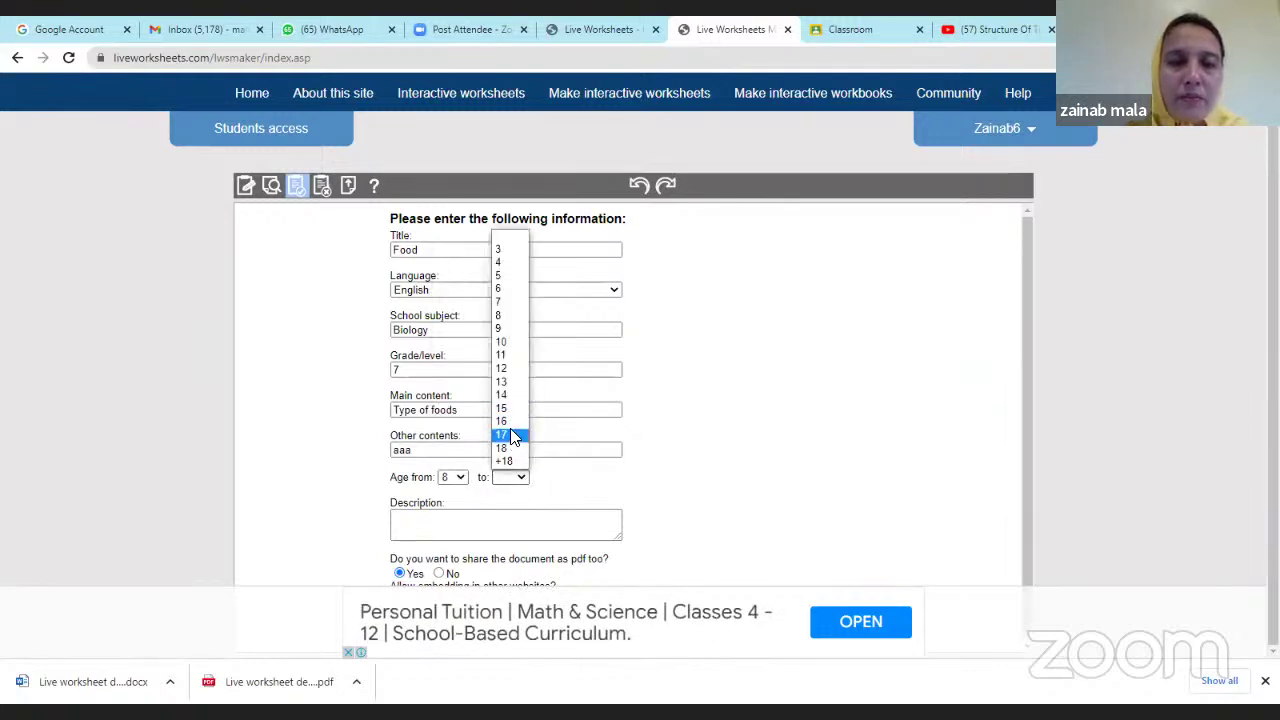
pyautogui.click(501, 368)
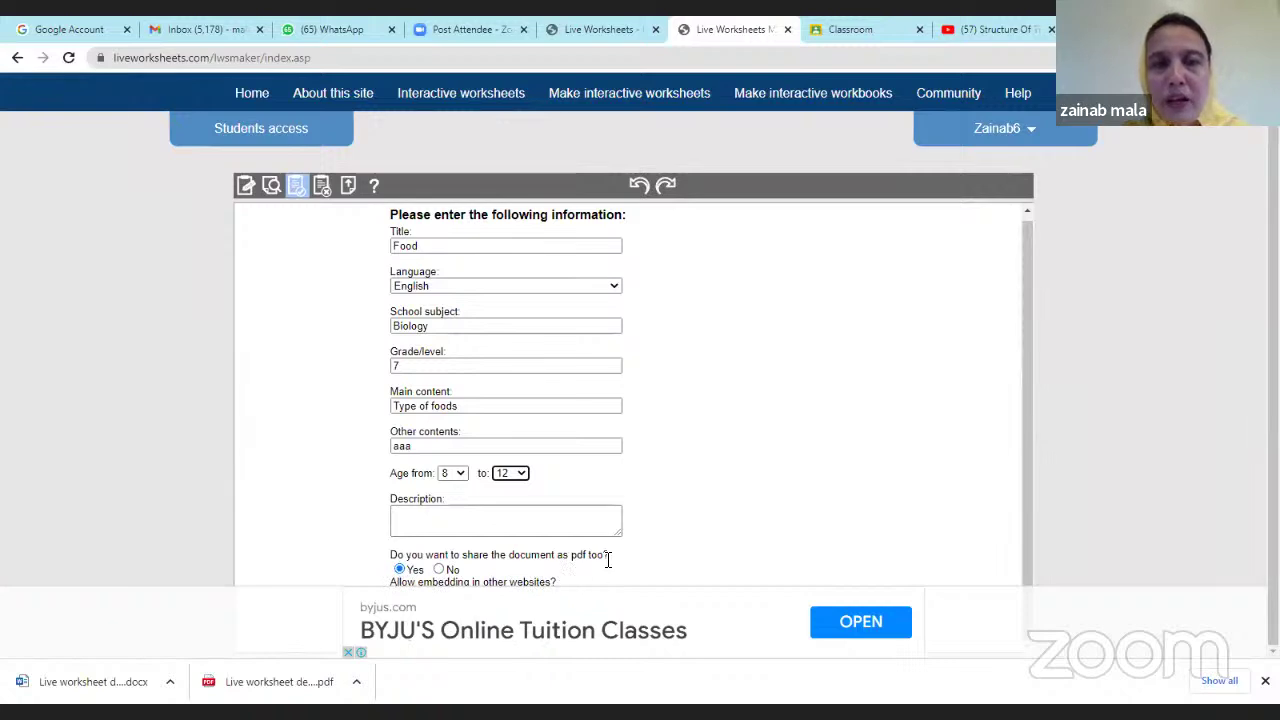
pyautogui.click(439, 569)
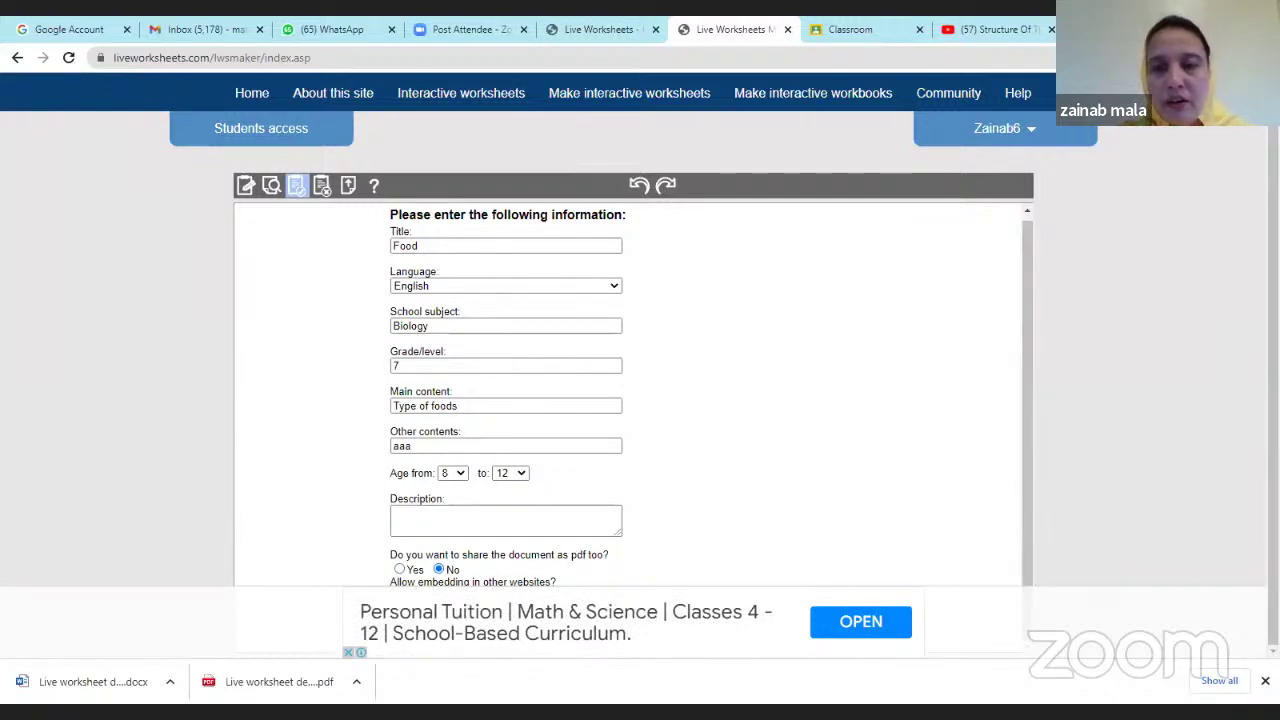
pyautogui.click(1265, 680)
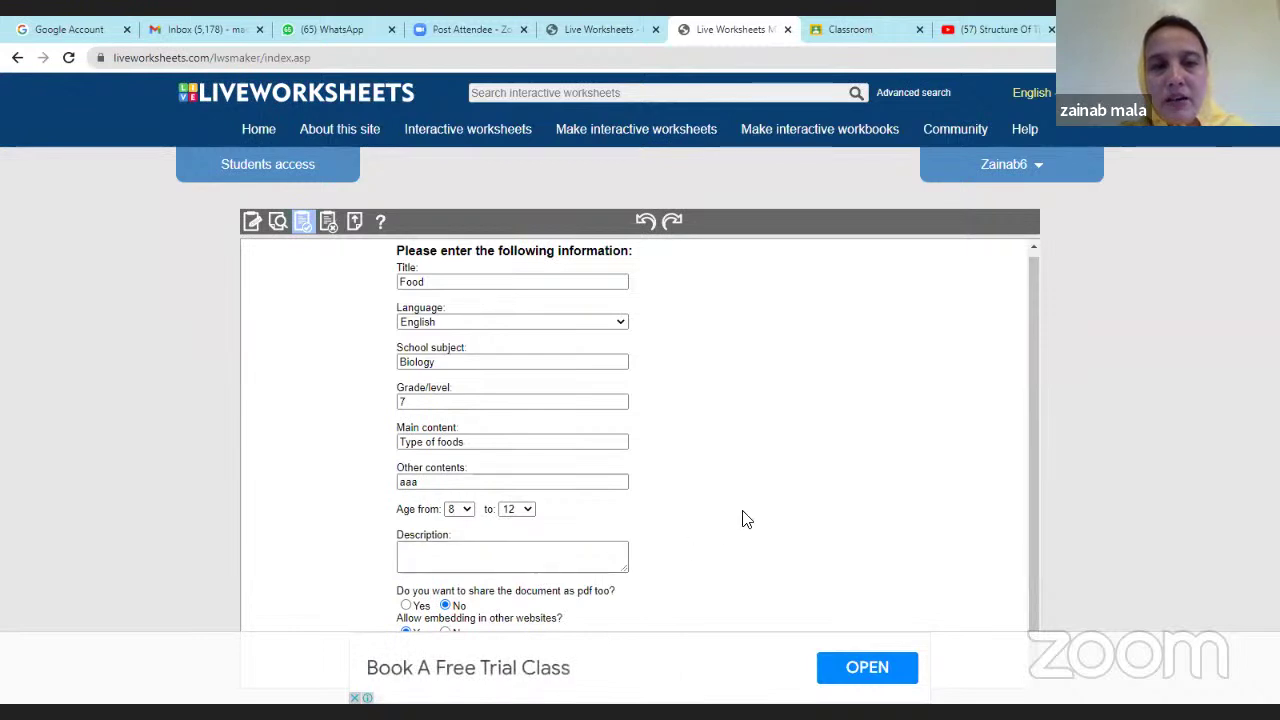
pyautogui.click(303, 222)
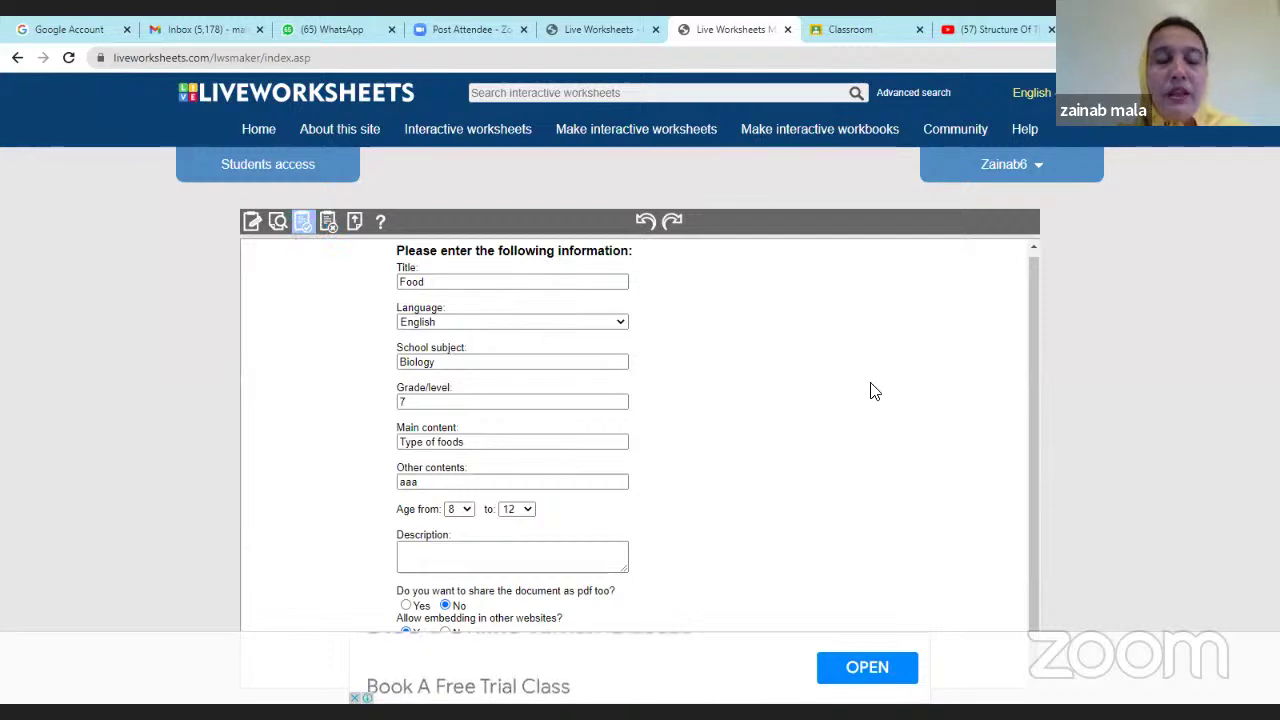
pyautogui.click(306, 223)
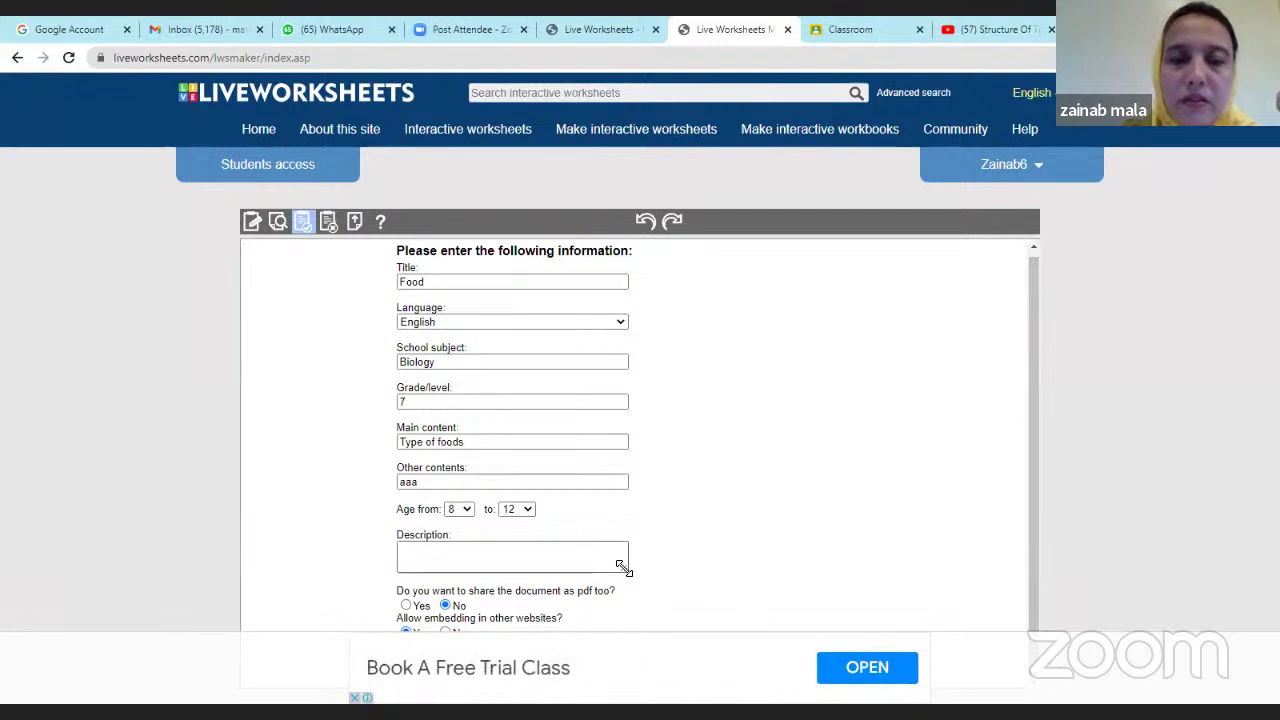
pyautogui.moveTo(617, 569); pyautogui.dragTo(603, 545)
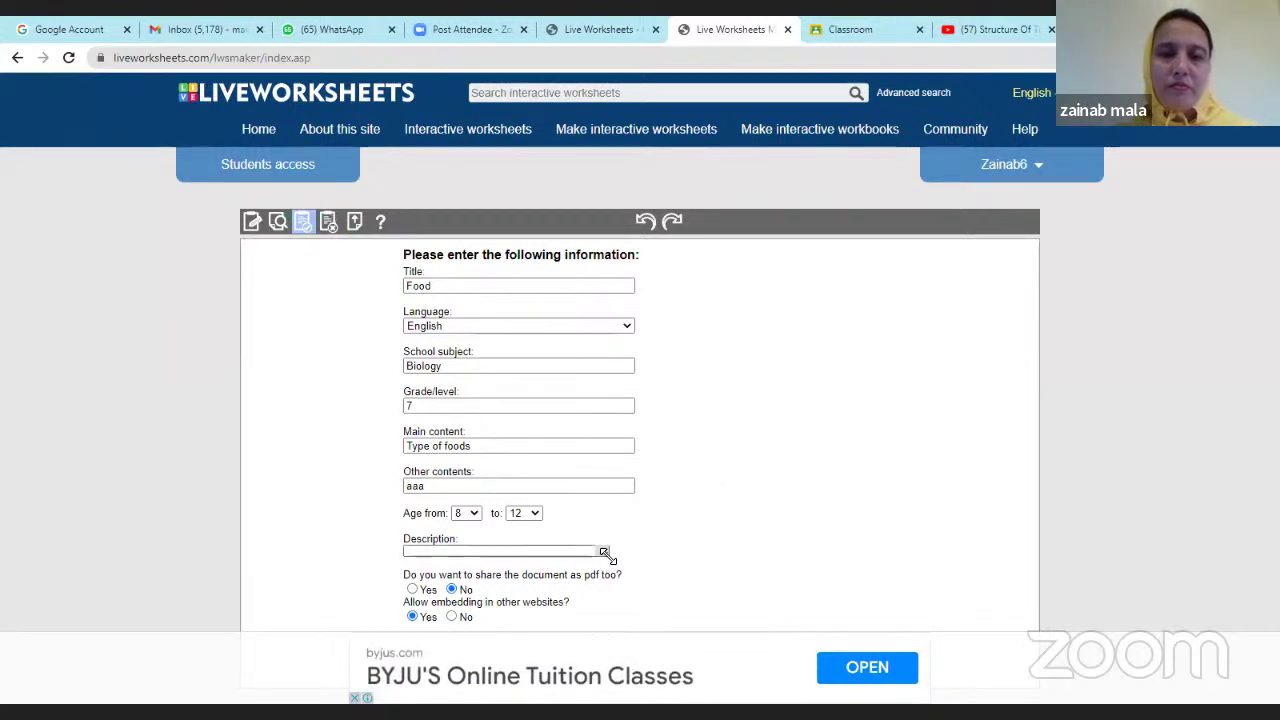
pyautogui.moveTo(608, 556); pyautogui.dragTo(593, 546)
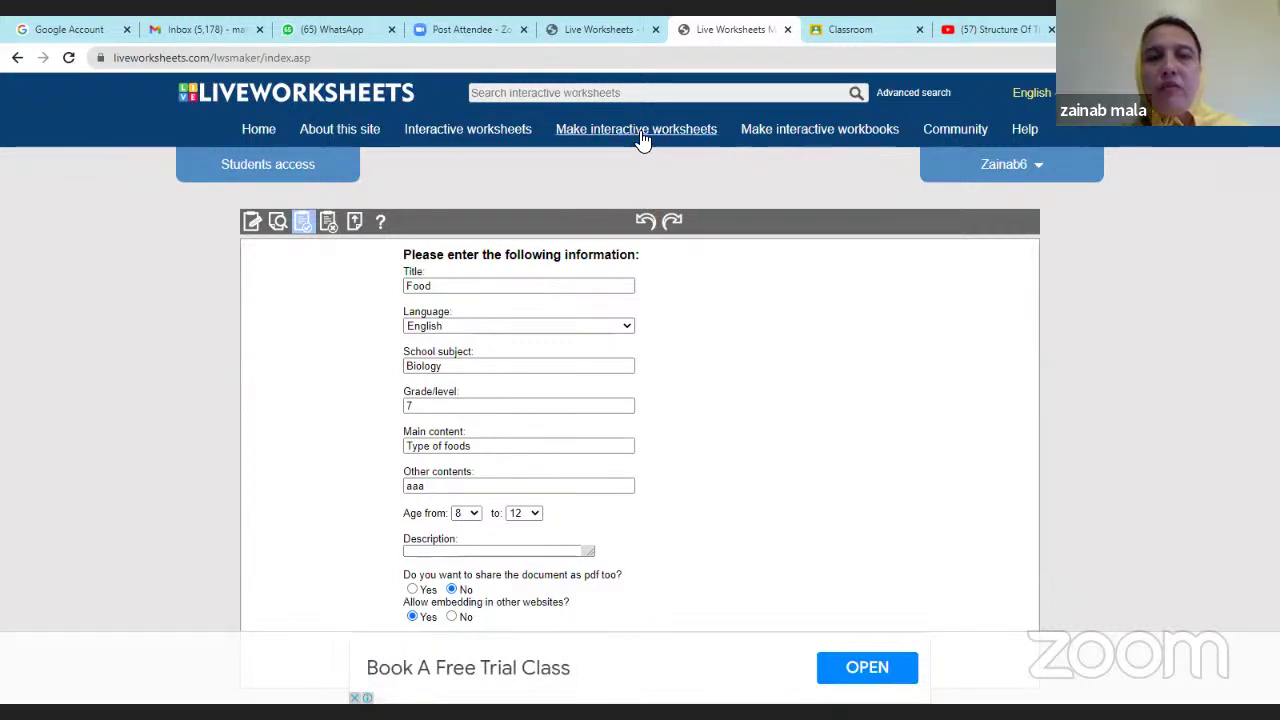
# Return to the editing view and save again to reach the share-or-keep-private prompt.
pyautogui.moveTo(641, 140)
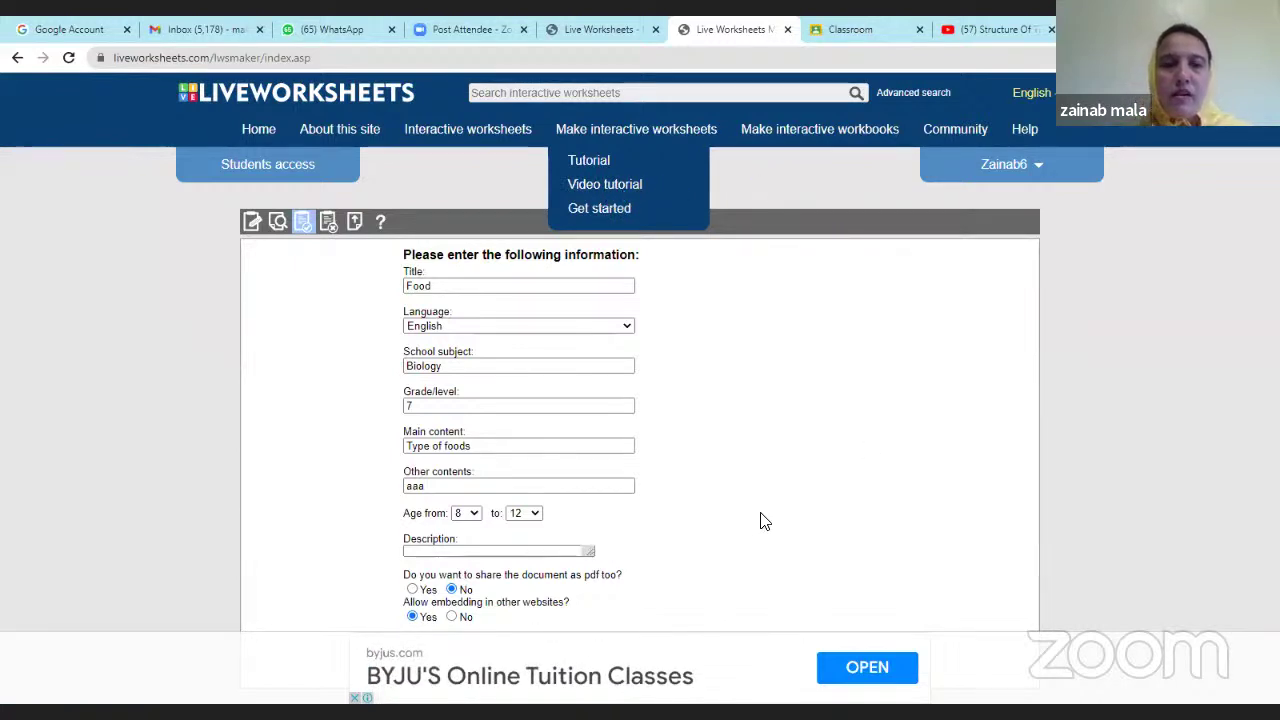
pyautogui.click(250, 221)
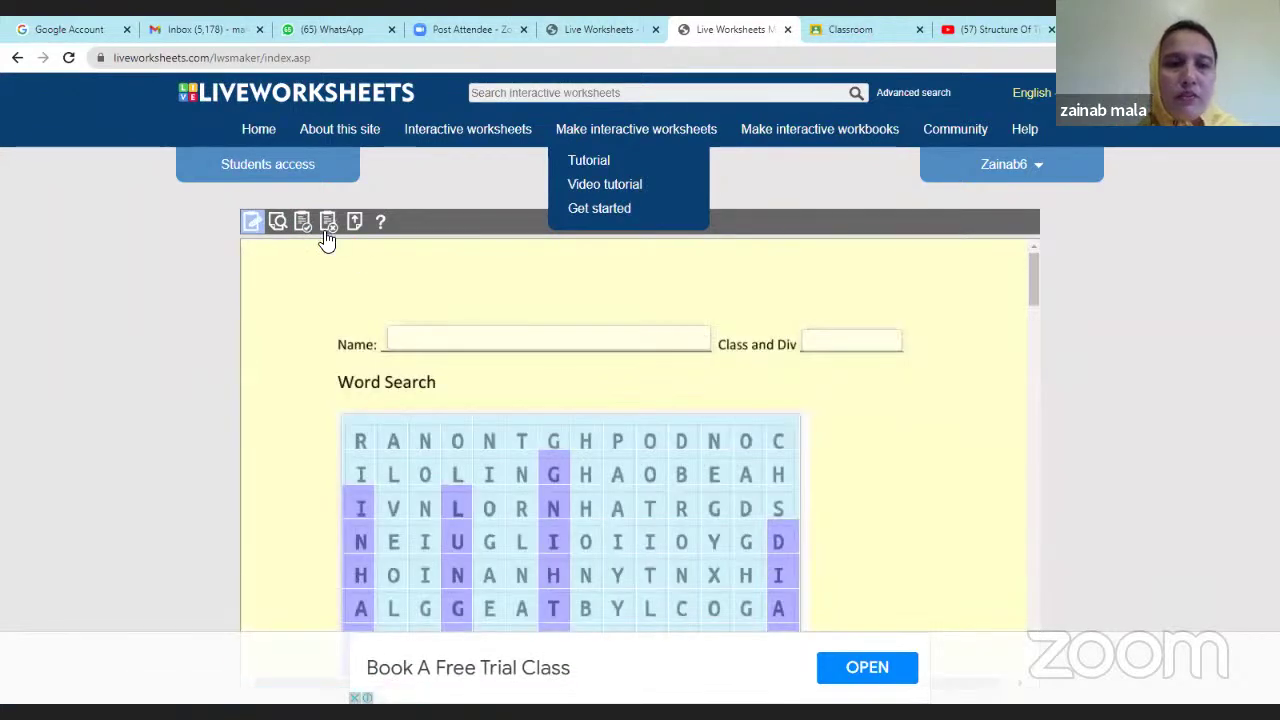
pyautogui.click(304, 222)
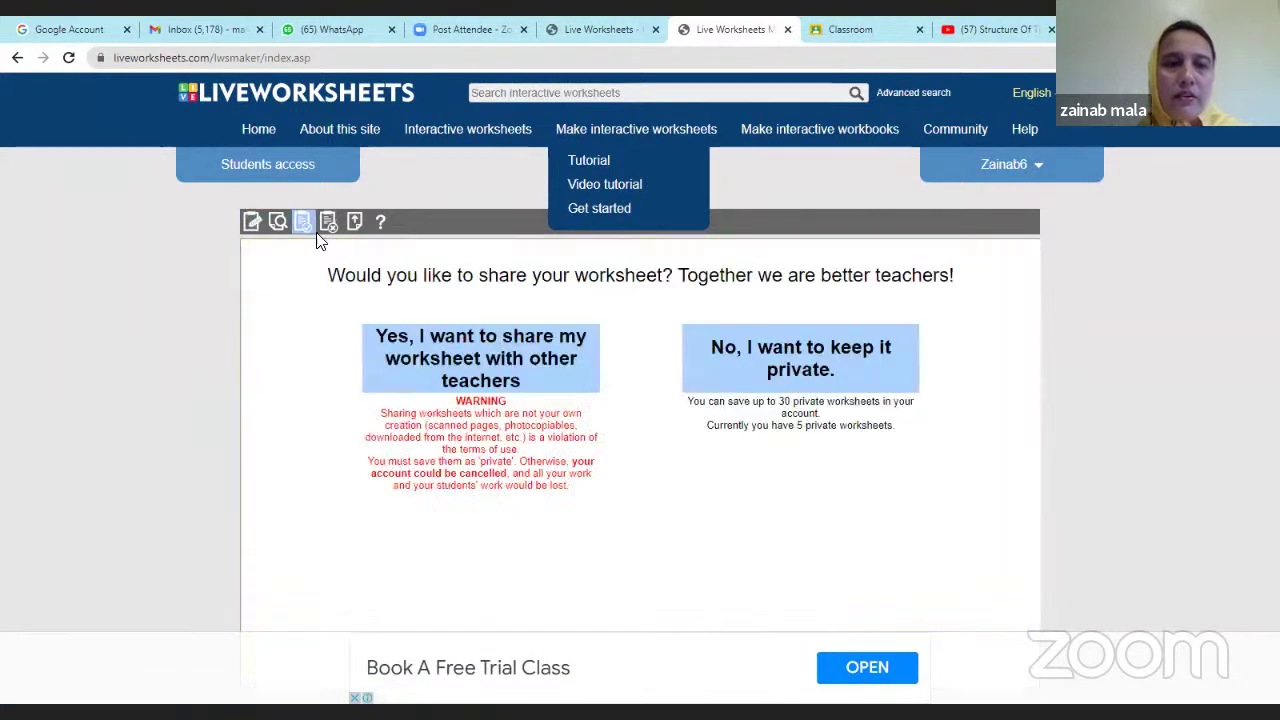
# Keep the worksheet private, title it Food and save it.
pyautogui.click(857, 368)
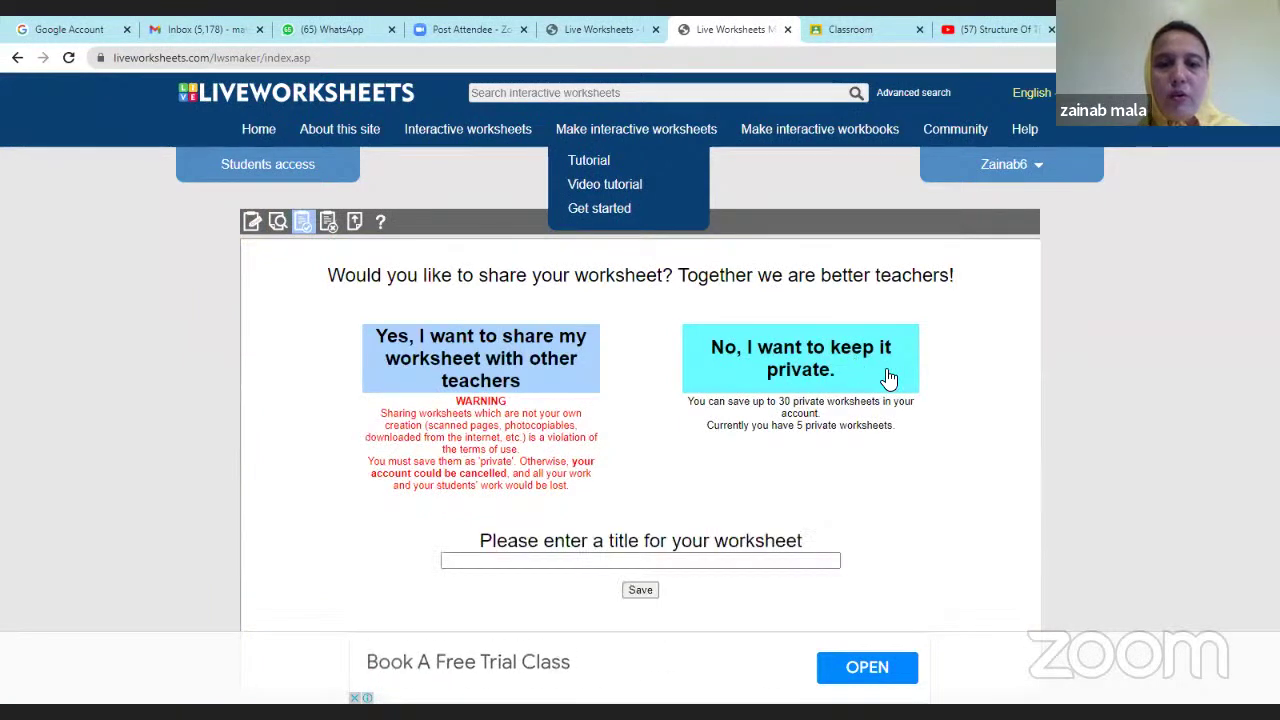
pyautogui.click(642, 560)
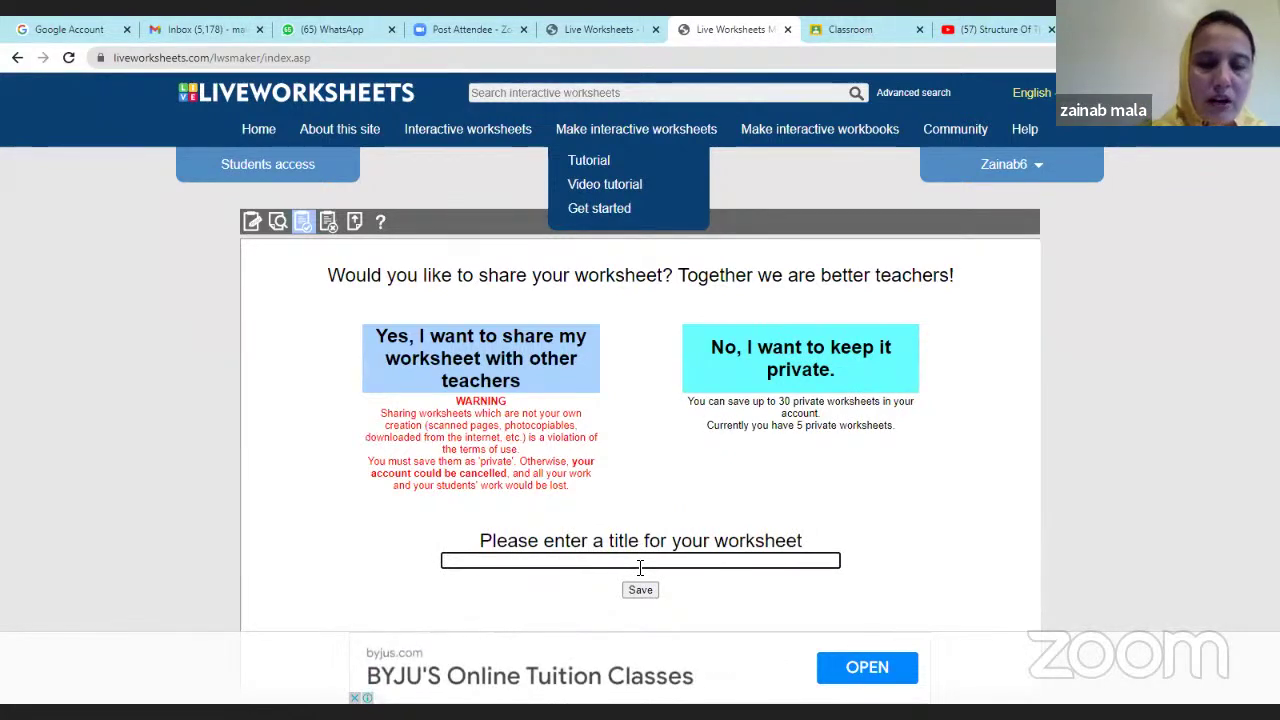
pyautogui.write('Food')
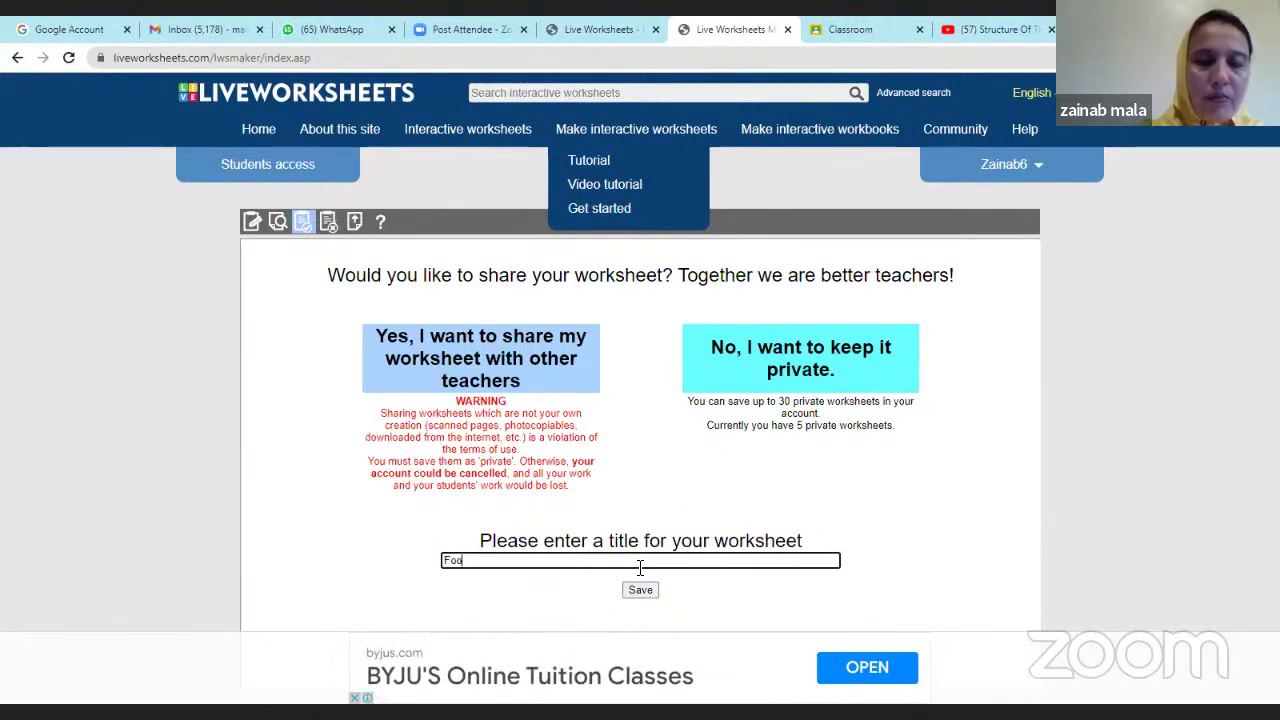
pyautogui.click(653, 594)
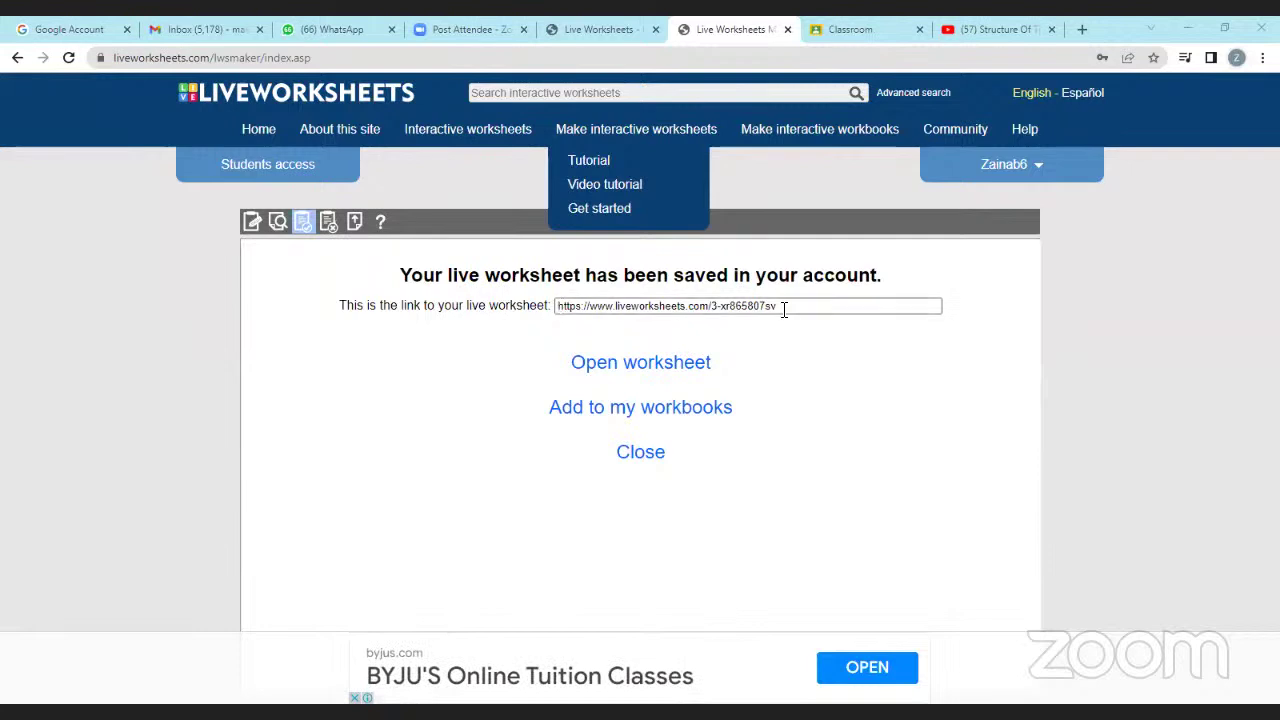
# Select the entire worksheet URL in the link box.
pyautogui.click(824, 310)
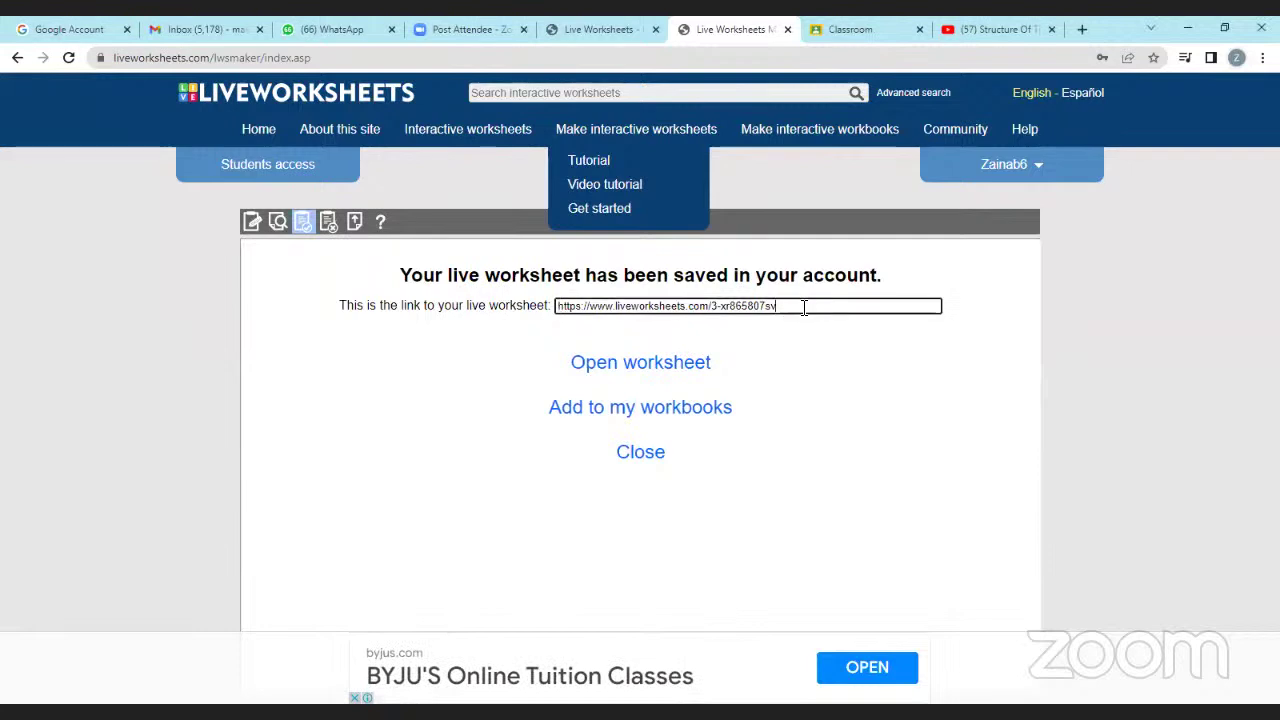
pyautogui.moveTo(802, 308); pyautogui.dragTo(554, 308)
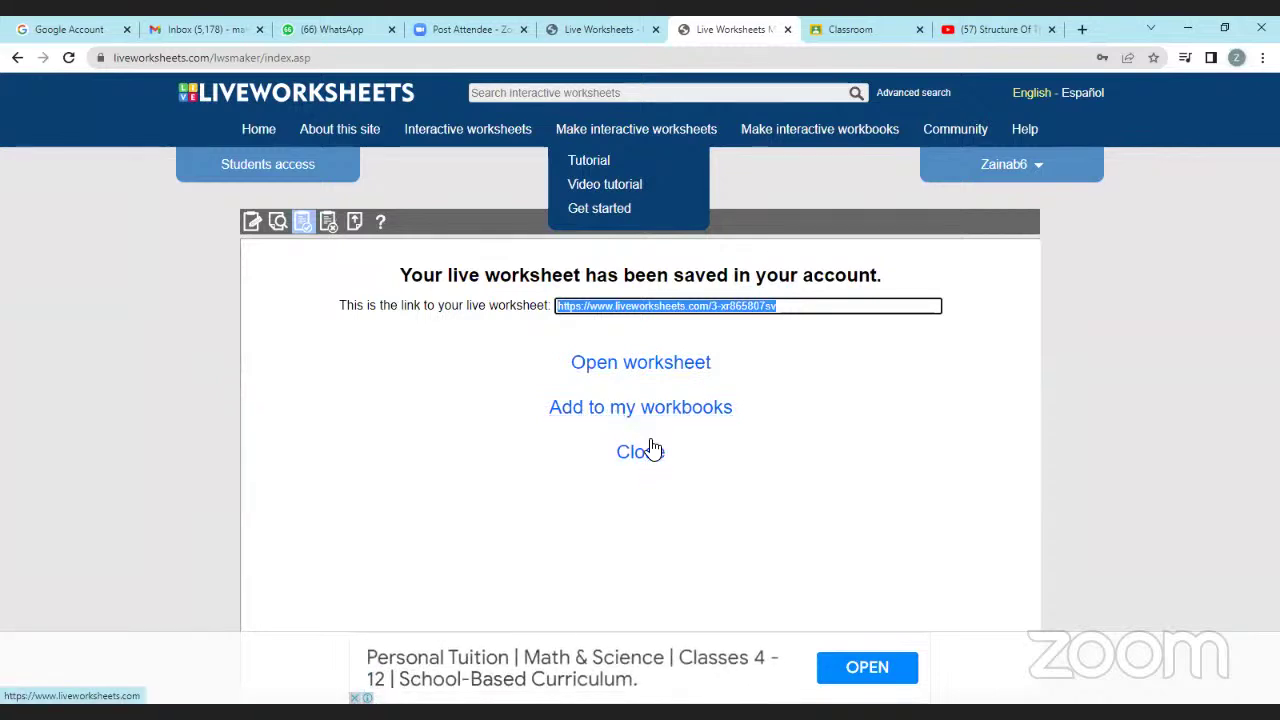
# Open the saved Food worksheet page and scroll through its word search and food-matching questions.
pyautogui.click(650, 366)
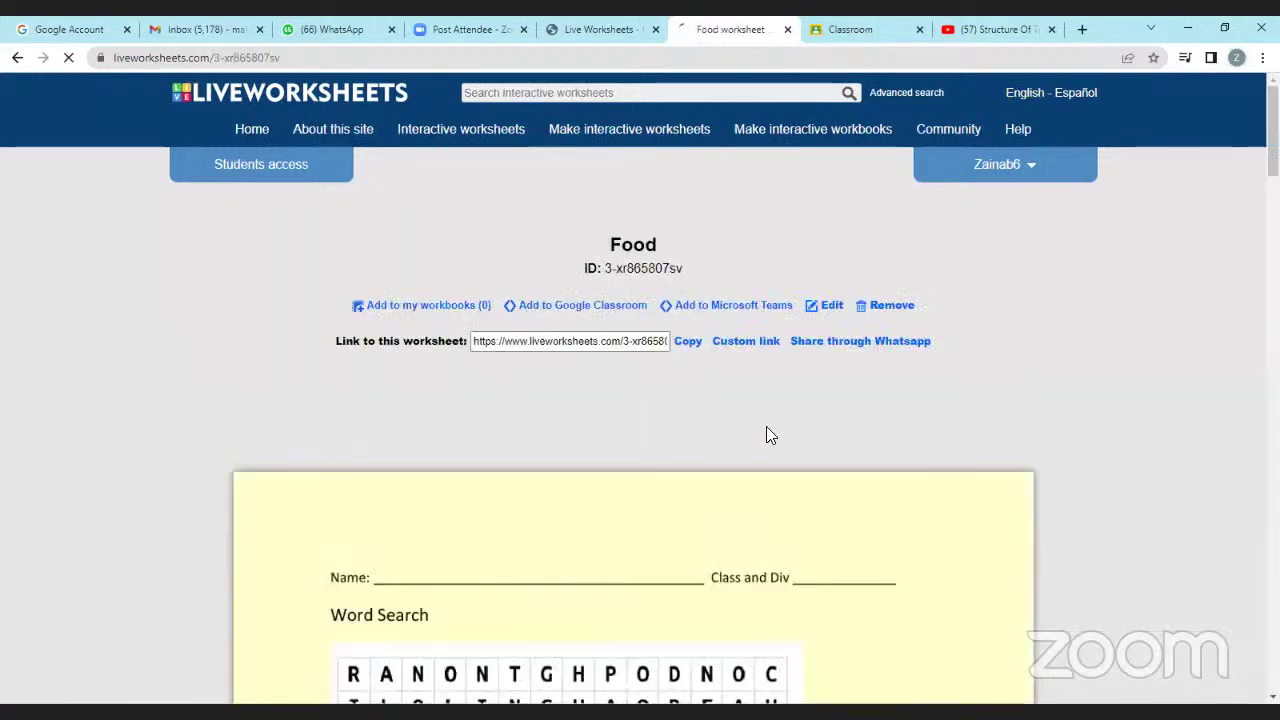
pyautogui.scroll(-2, 774, 430)
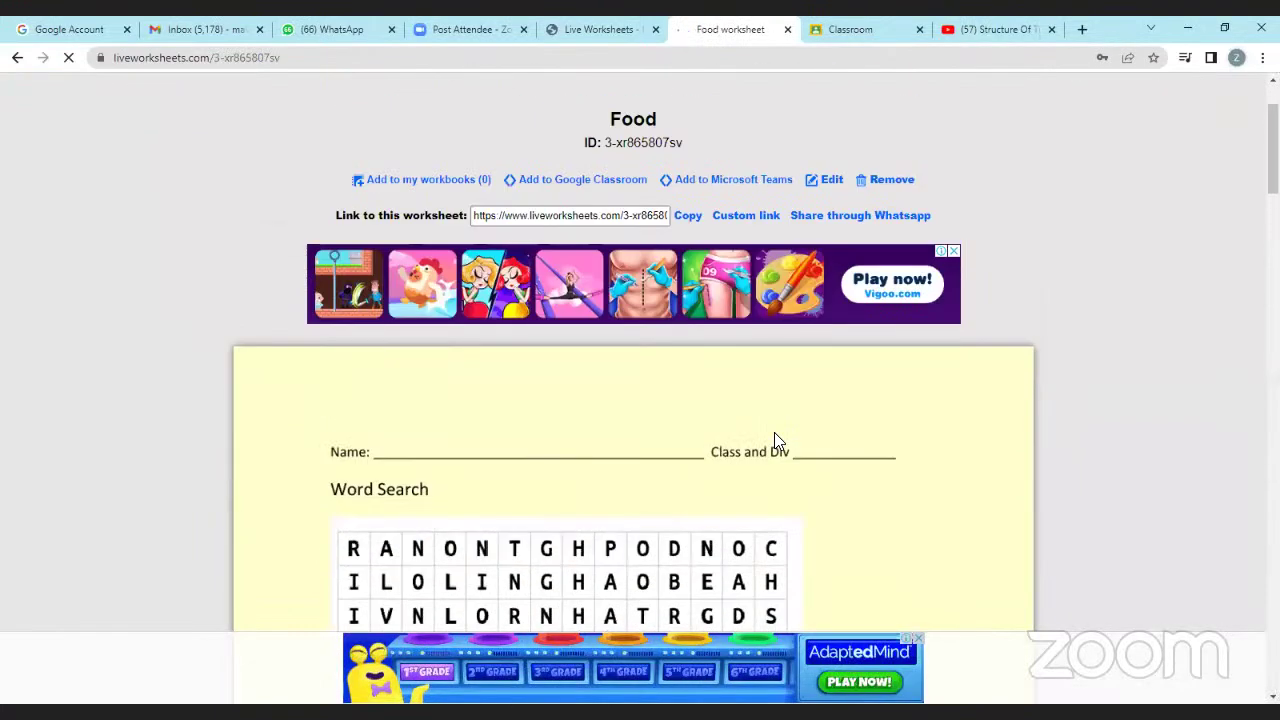
pyautogui.scroll(-12, 930, 459)
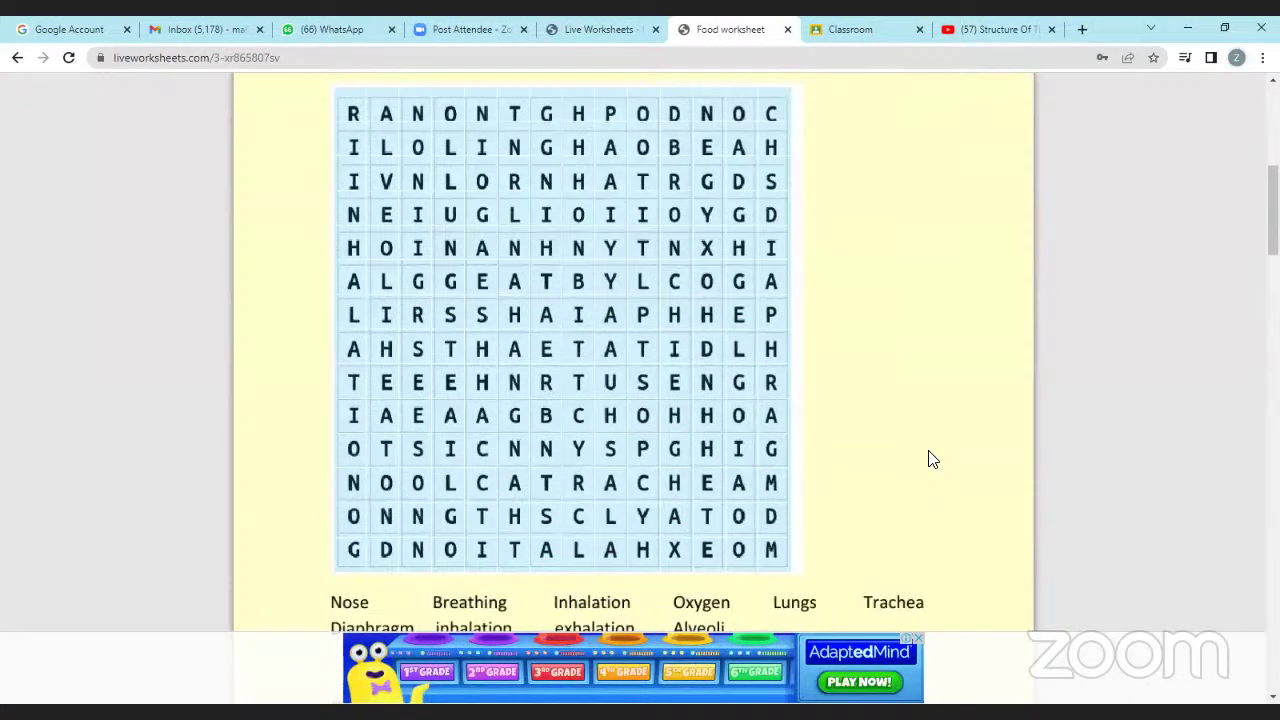
pyautogui.scroll(-1, 936, 490)
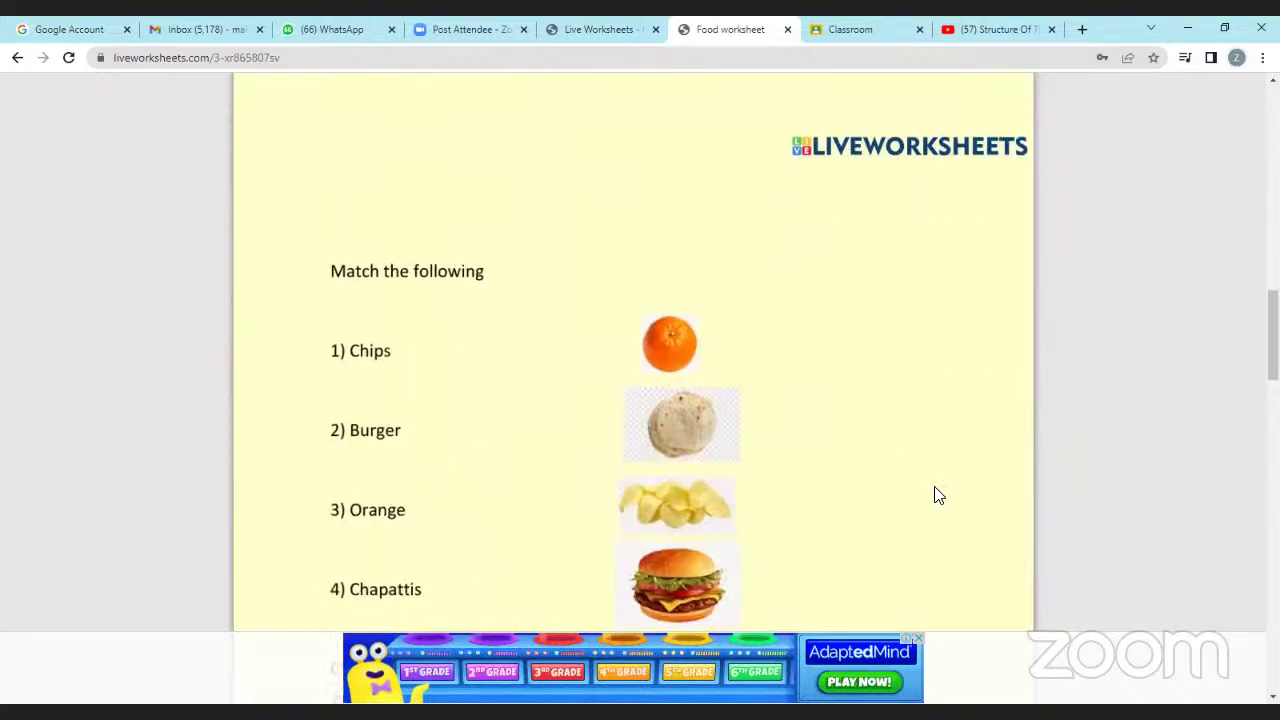